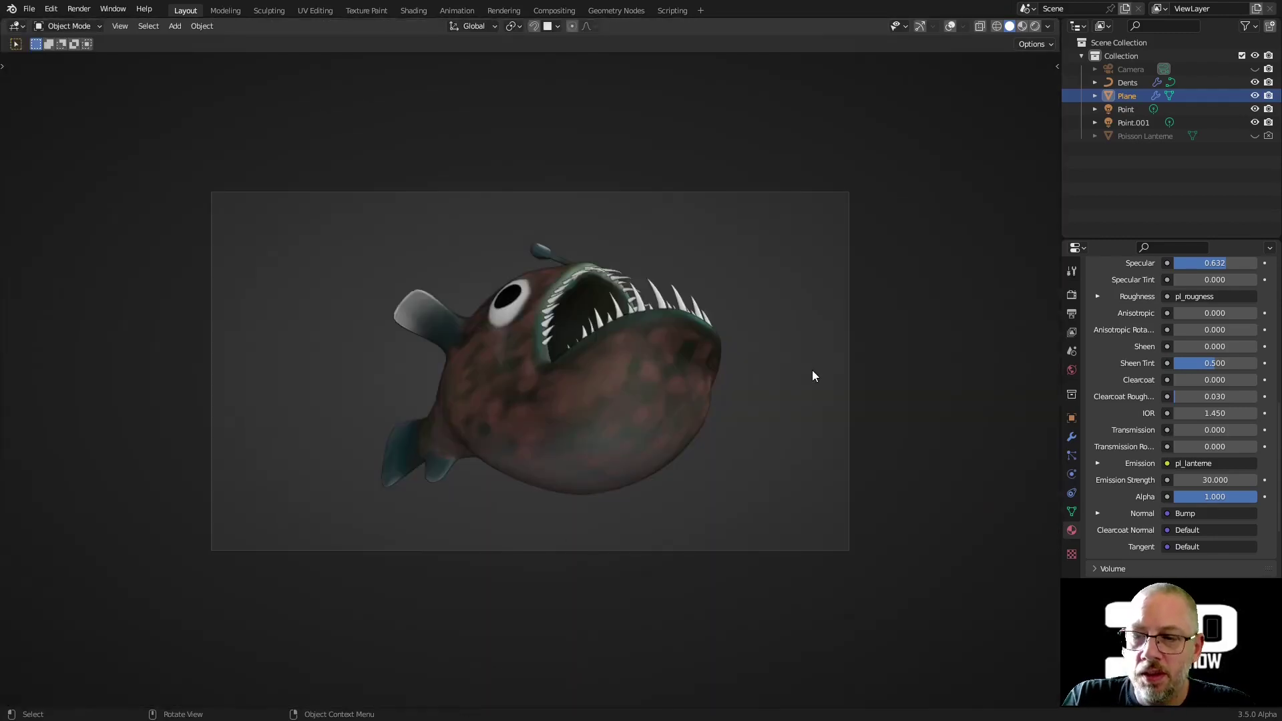
pyautogui.press('KP_0')
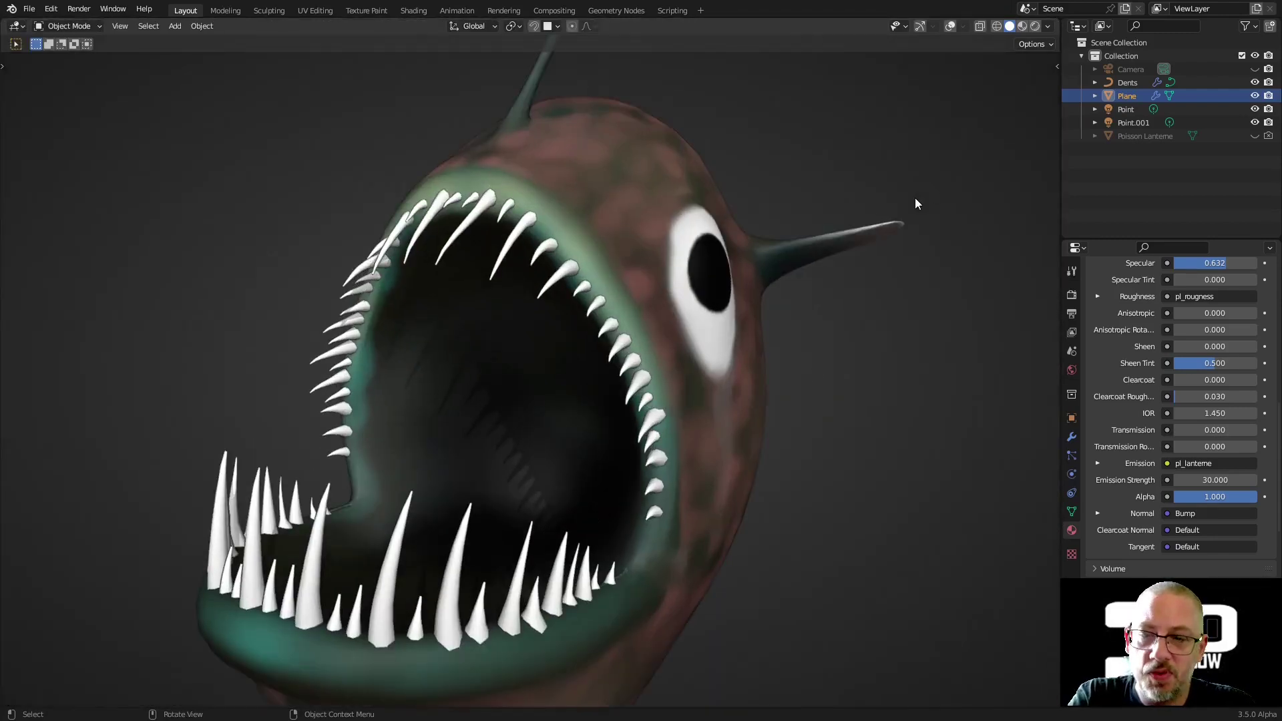
pyautogui.click(1058, 66)
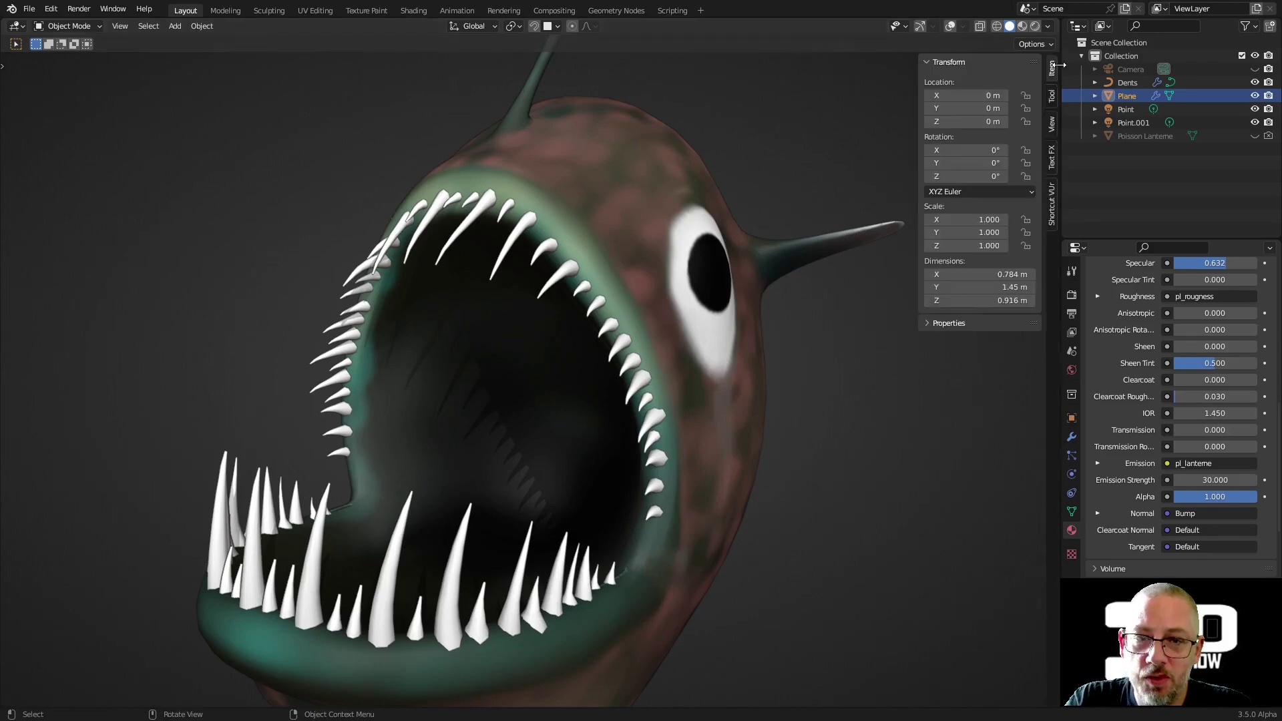
pyautogui.click(1053, 202)
pyautogui.click(1052, 68)
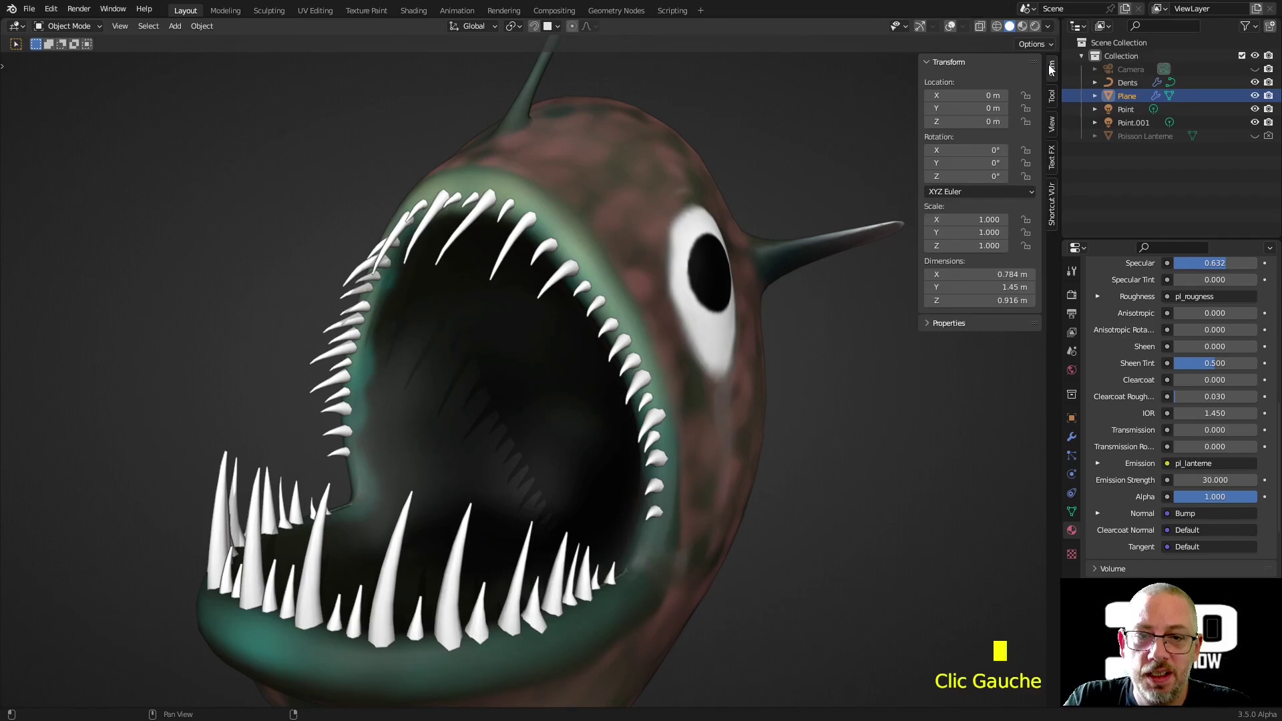
pyautogui.press('n')
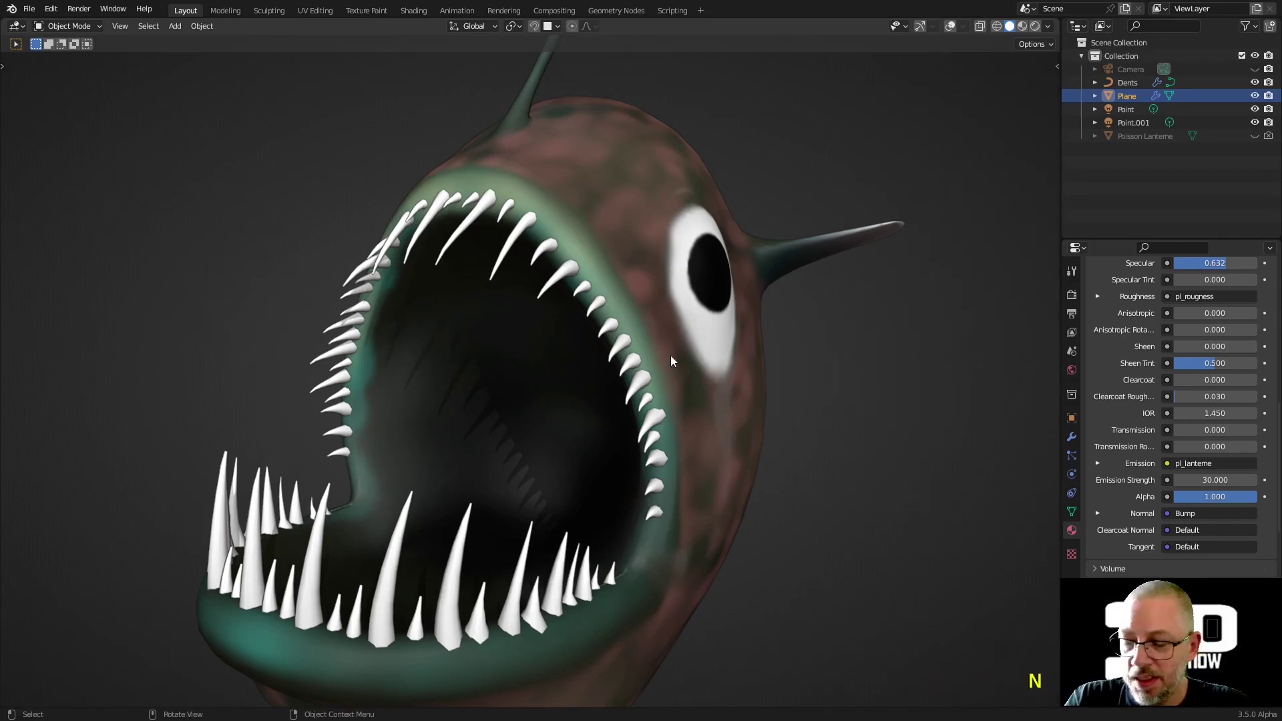
# - Show the viewport overlays and gizmos around the fish
pyautogui.click(950, 26)
pyautogui.click(920, 26)
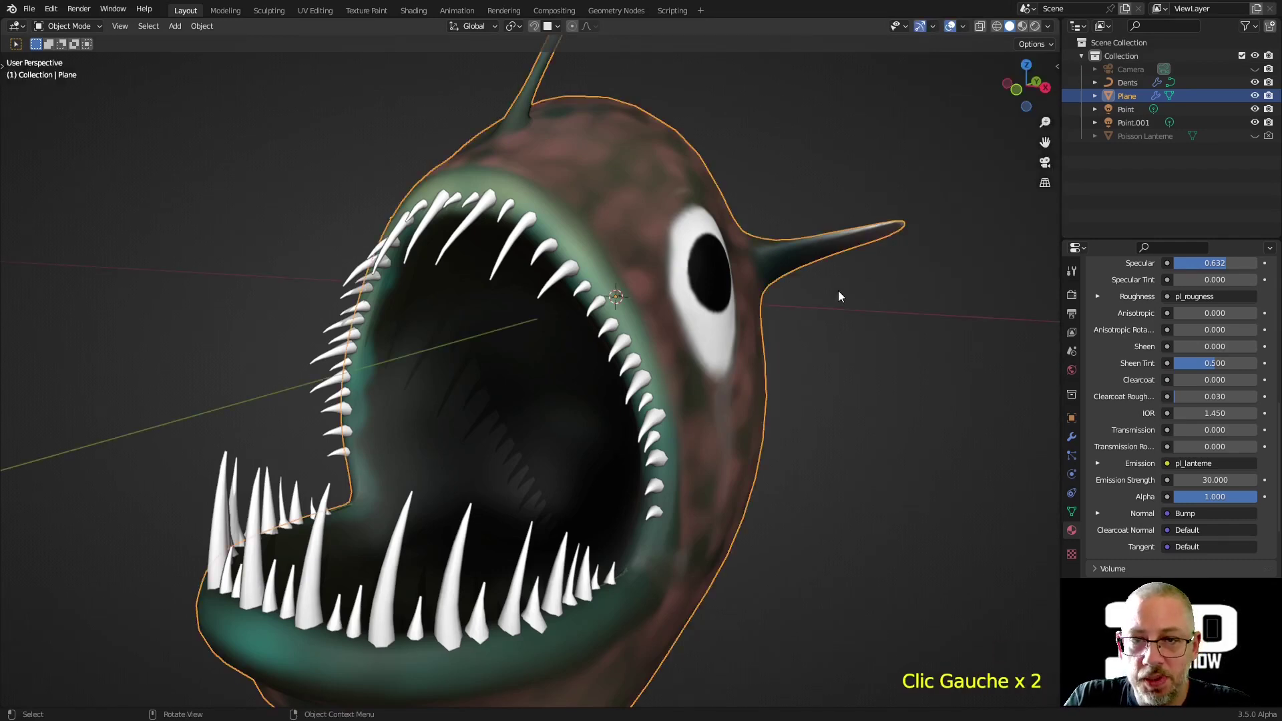
pyautogui.scroll(-5, 793, 344)
pyautogui.moveTo(793, 344); pyautogui.dragTo(772, 387, button='middle')
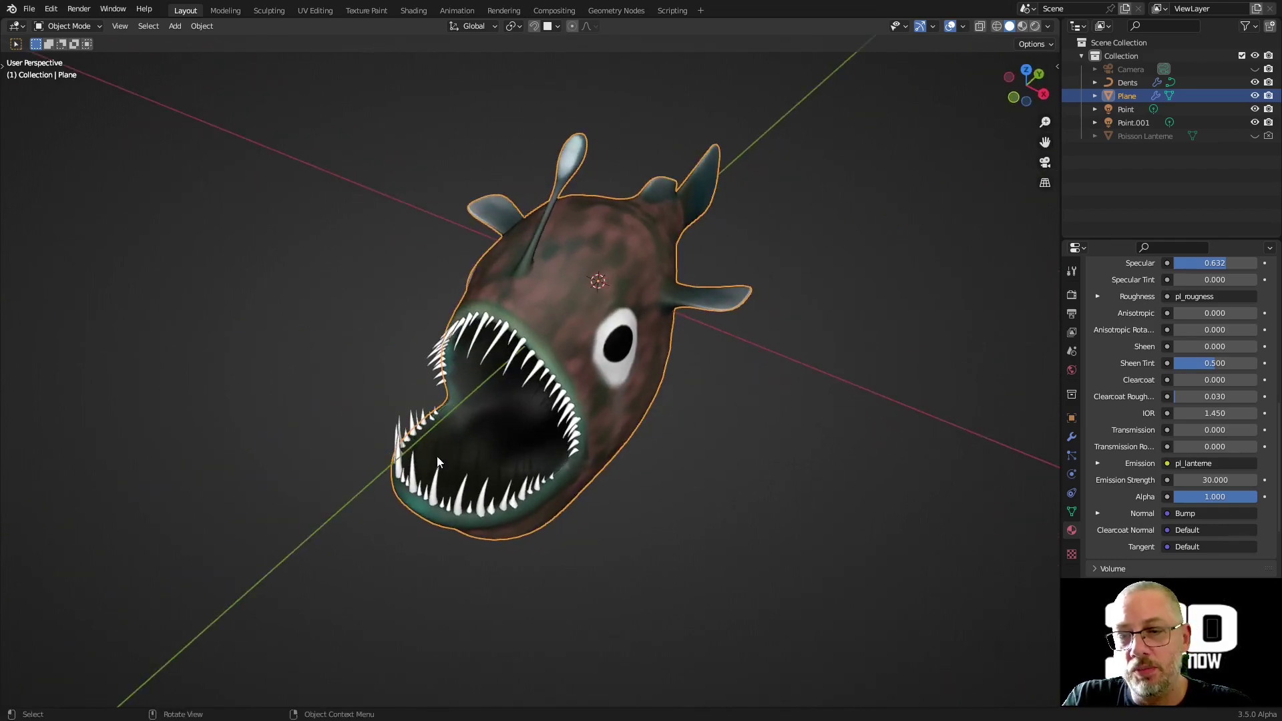
pyautogui.moveTo(820, 380); pyautogui.dragTo(766, 326, button='middle')
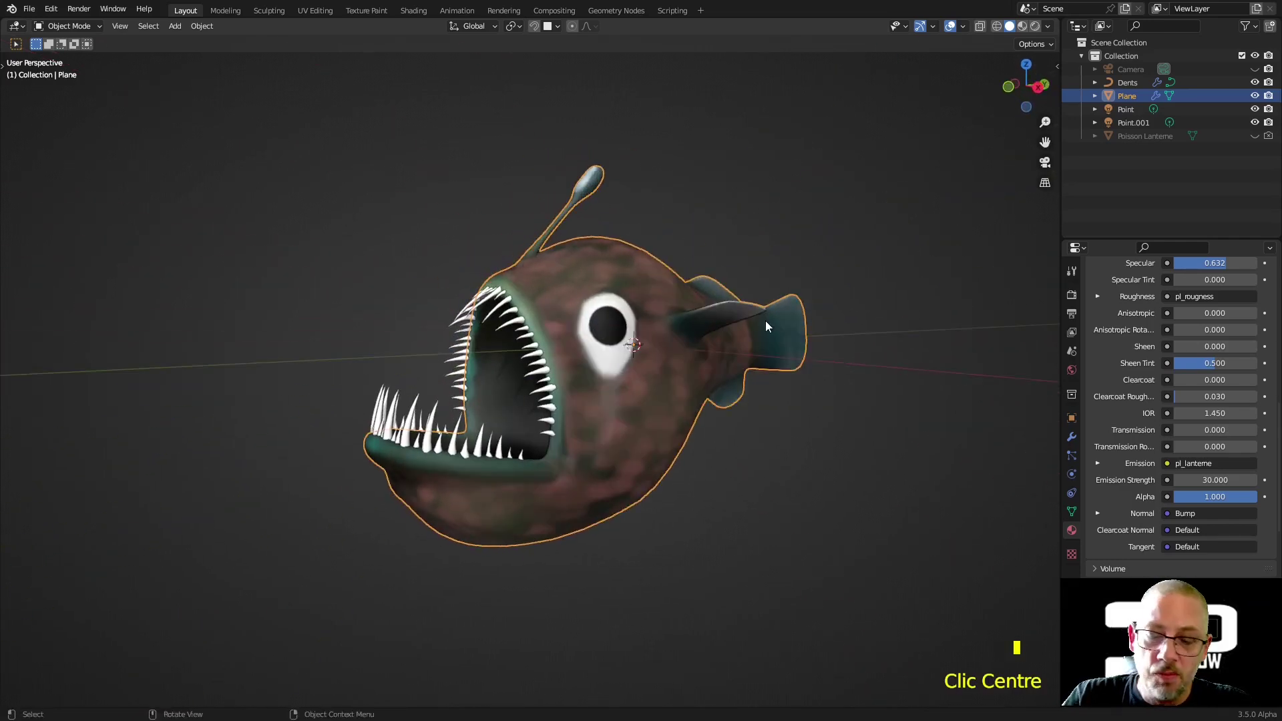
# - In the right side view, place the 3D cursor at the mouth corner and add a Bezier circle aligned to the view
pyautogui.press('KP_3')
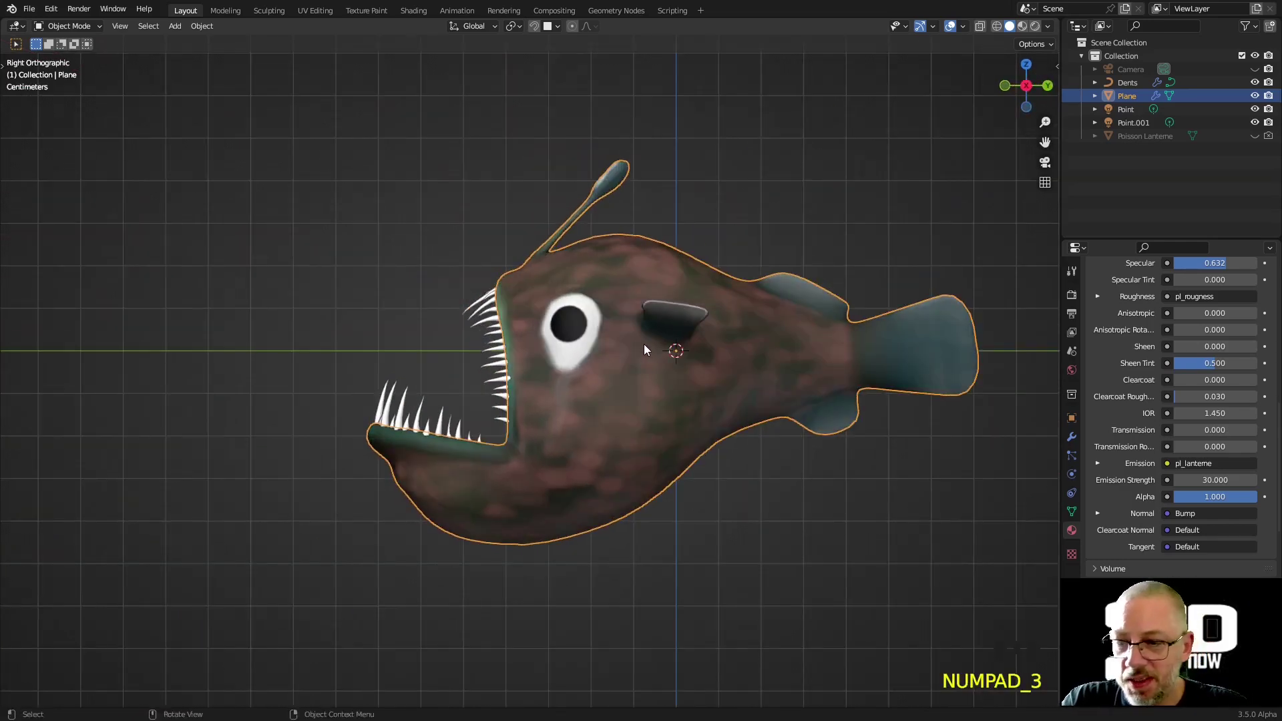
pyautogui.keyDown('shift'); pyautogui.moveTo(644, 343); pyautogui.dragTo(585, 382, button='middle'); pyautogui.keyUp('shift')
pyautogui.scroll(3, 574, 359)
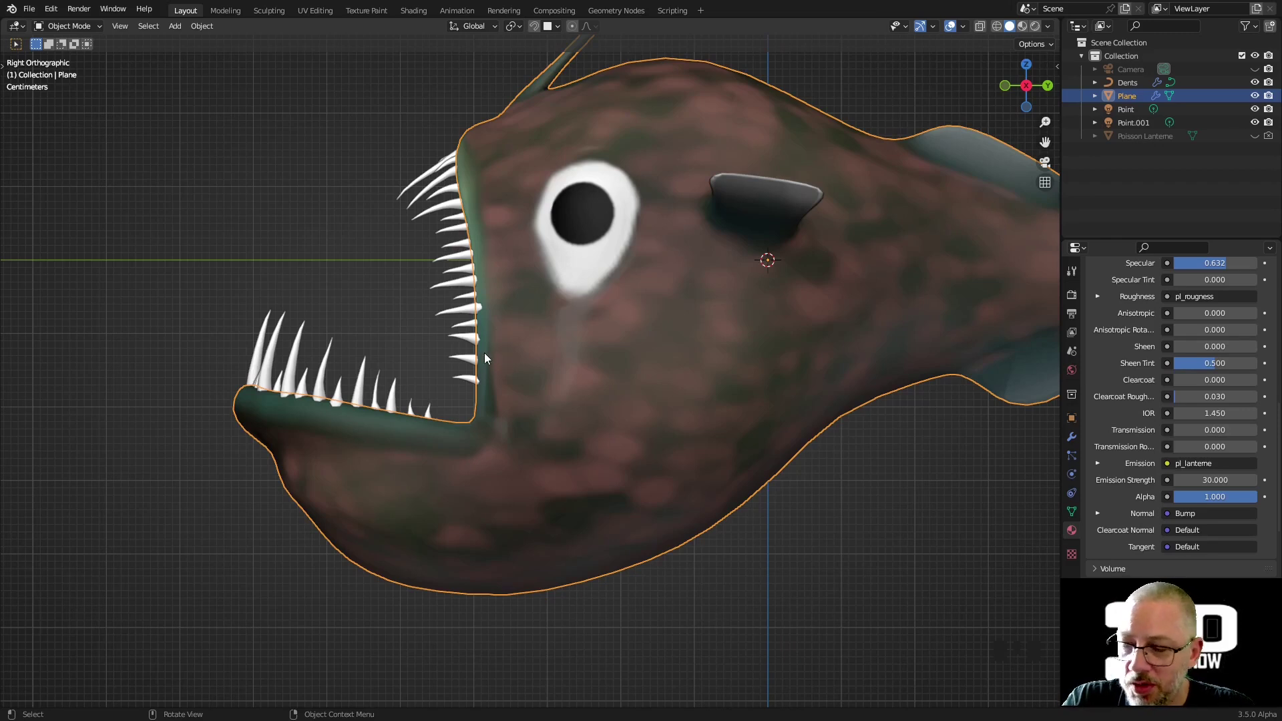
pyautogui.keyDown('shift'); pyautogui.rightClick(466, 413); pyautogui.keyUp('shift')
pyautogui.hotkey('shift', 'a')
pyautogui.moveTo(464, 407)
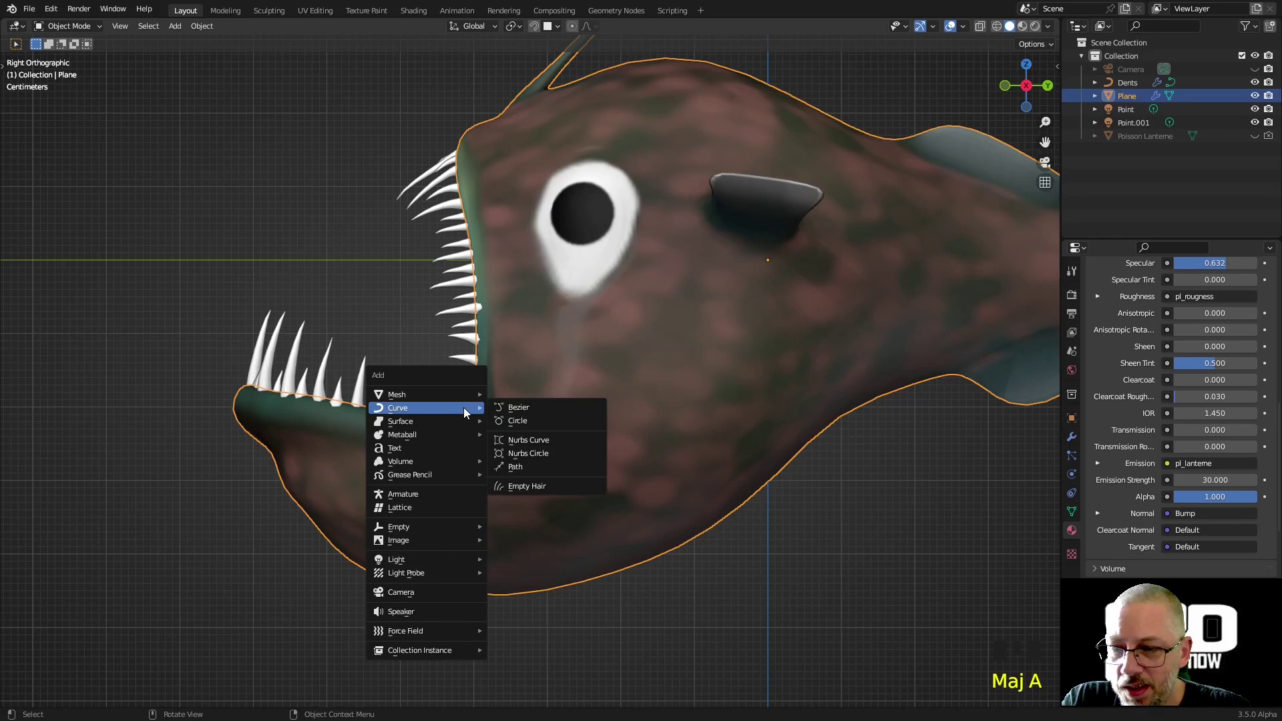
pyautogui.click(532, 419)
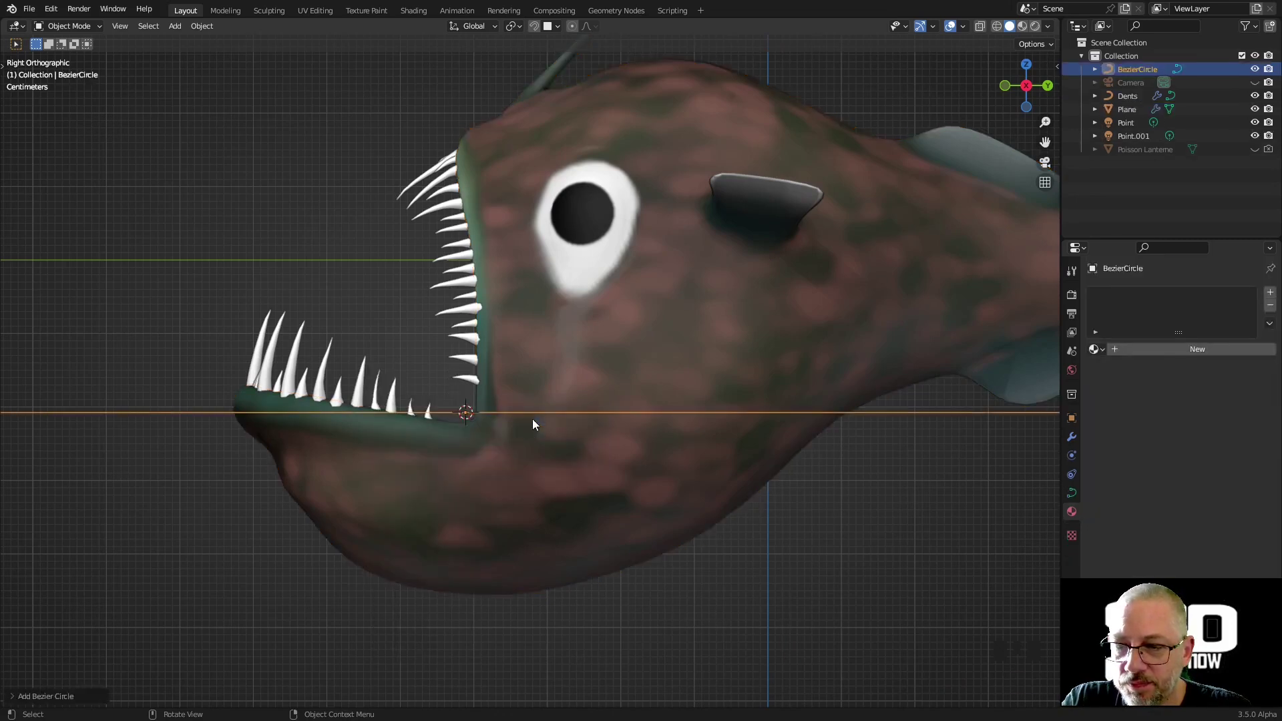
pyautogui.click(30, 697)
pyautogui.click(143, 608)
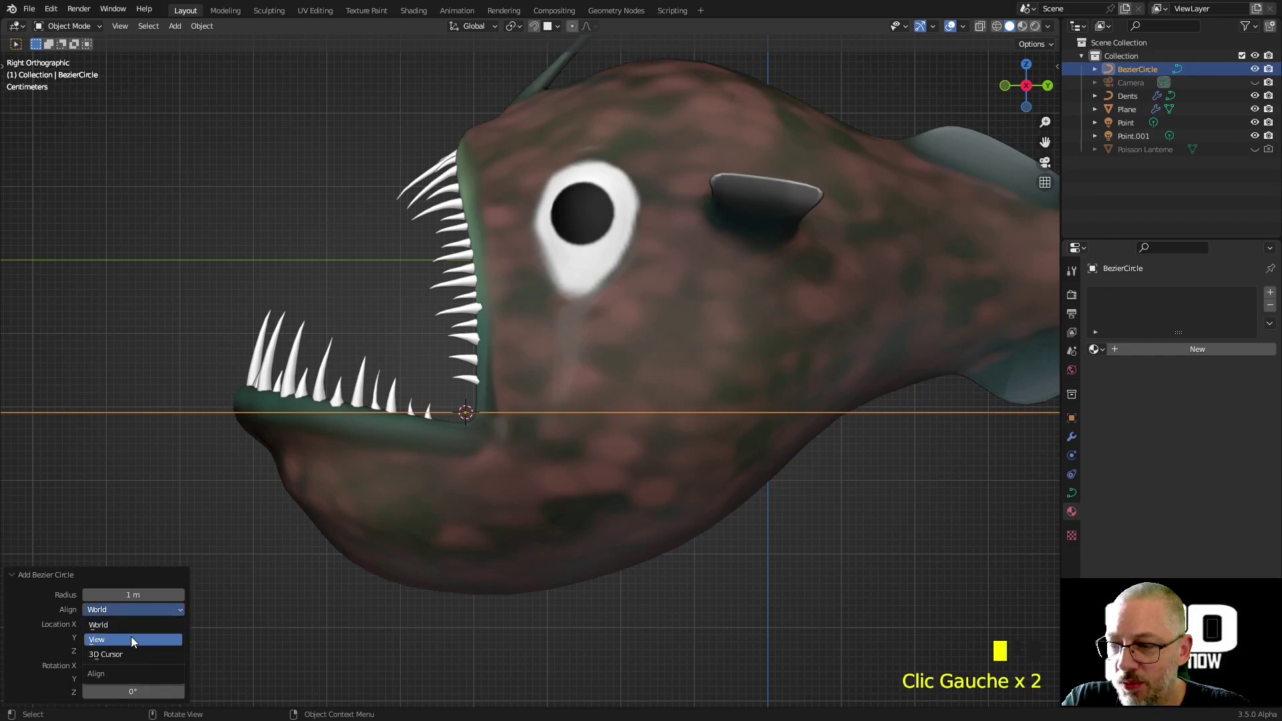
pyautogui.click(131, 638)
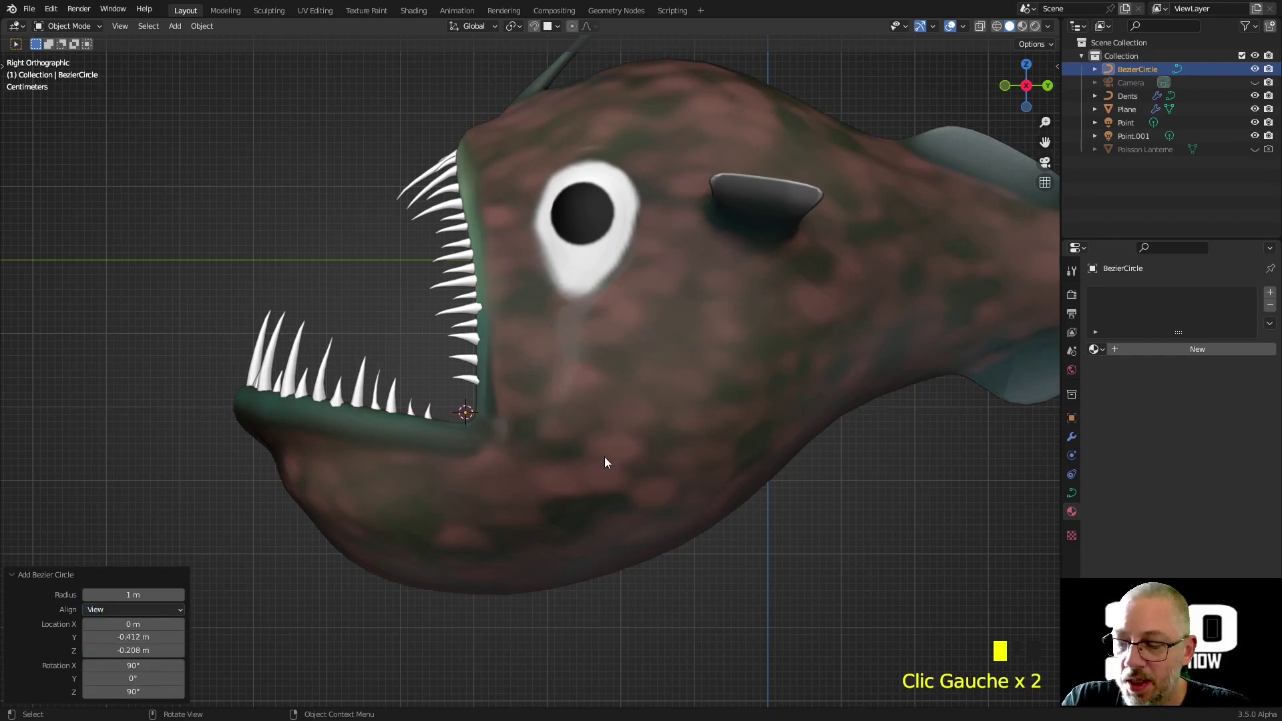
# - Scale the circle to about 0.374 and move it about 0.03 m in Y and -0.018 m in Z, centring it on the jaw hinge
pyautogui.press('s')
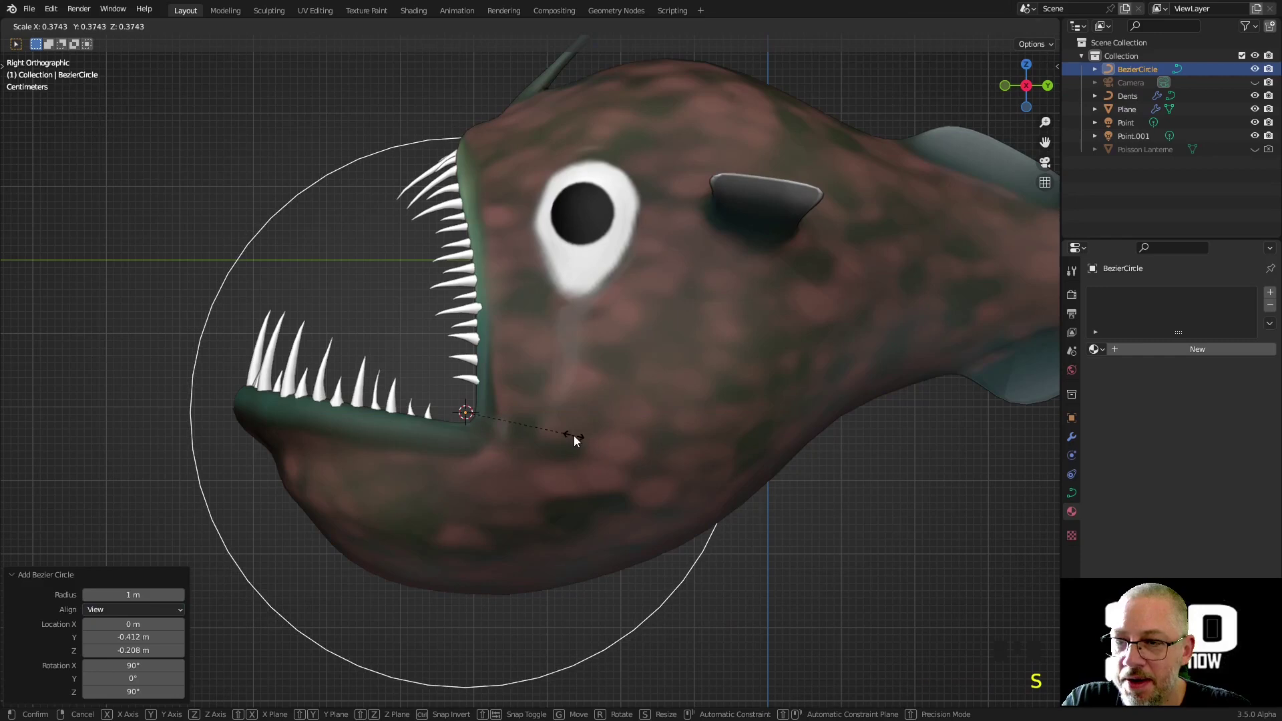
pyautogui.click(574, 435)
pyautogui.press('g')
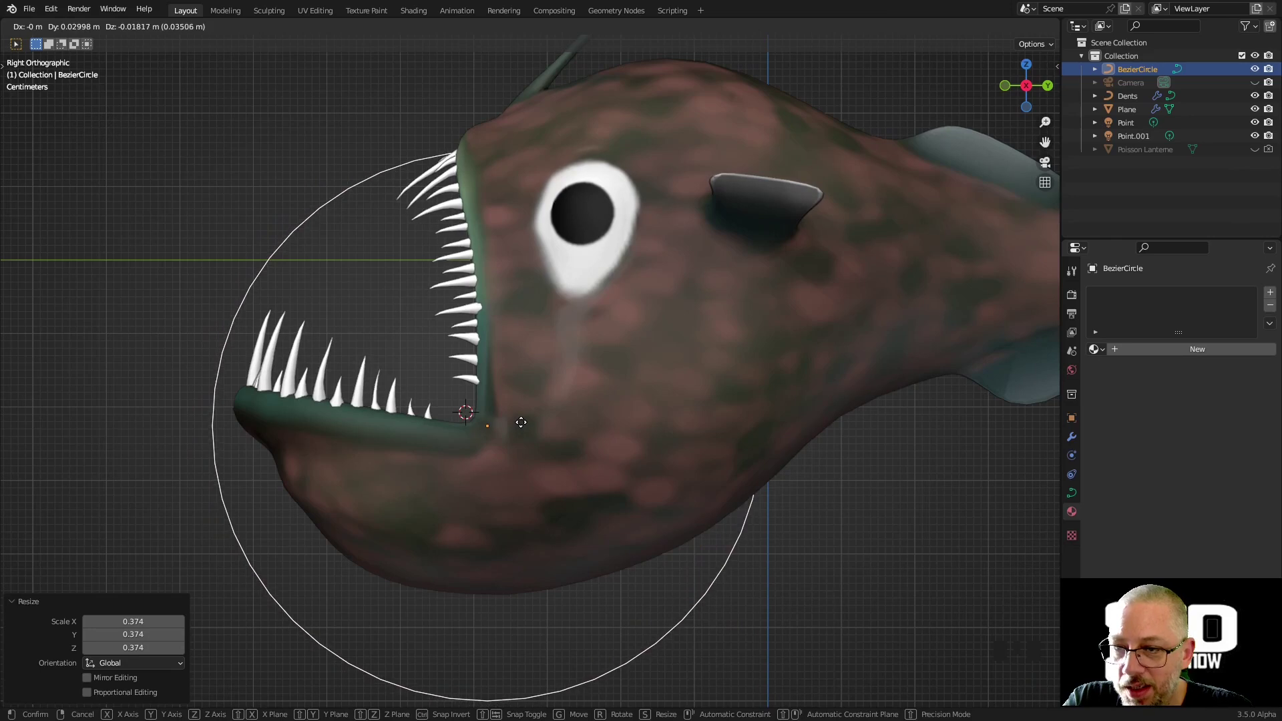
pyautogui.click(521, 422)
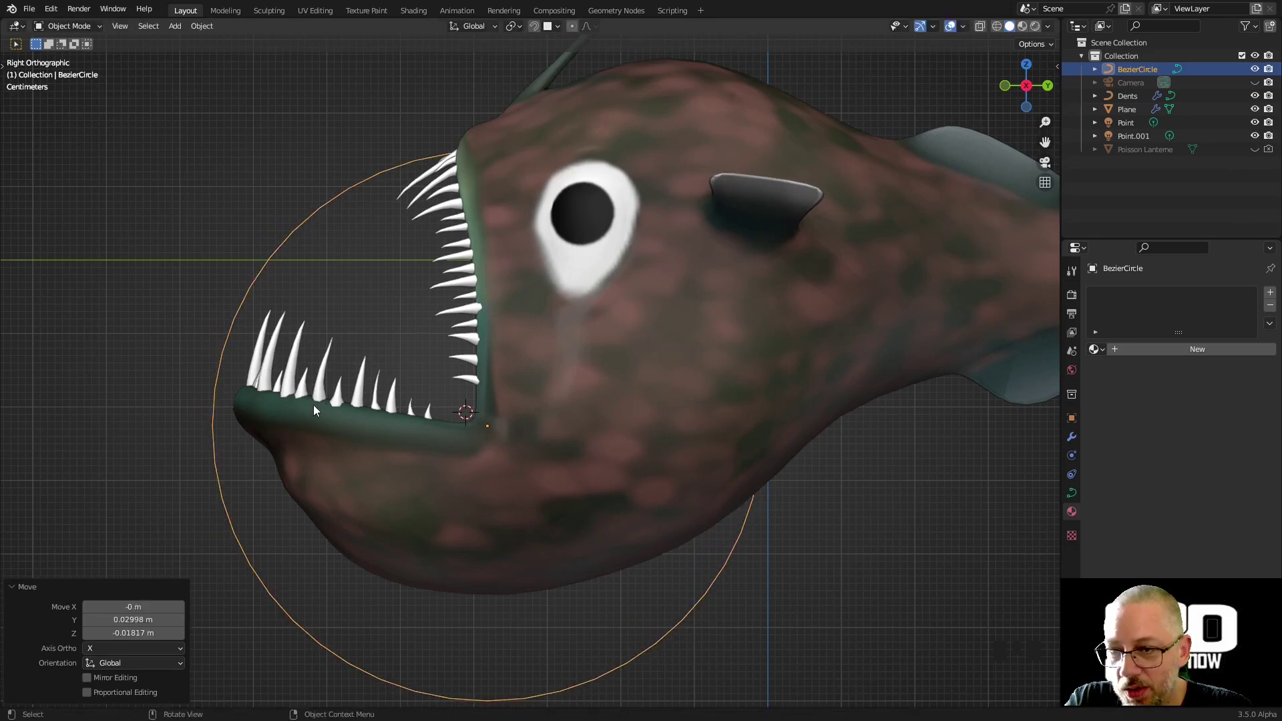
# - Sculpt the fish body with the Grab brush at a 339 px radius, pulling the lower jaw tip forward past the guide circle
pyautogui.click(366, 427)
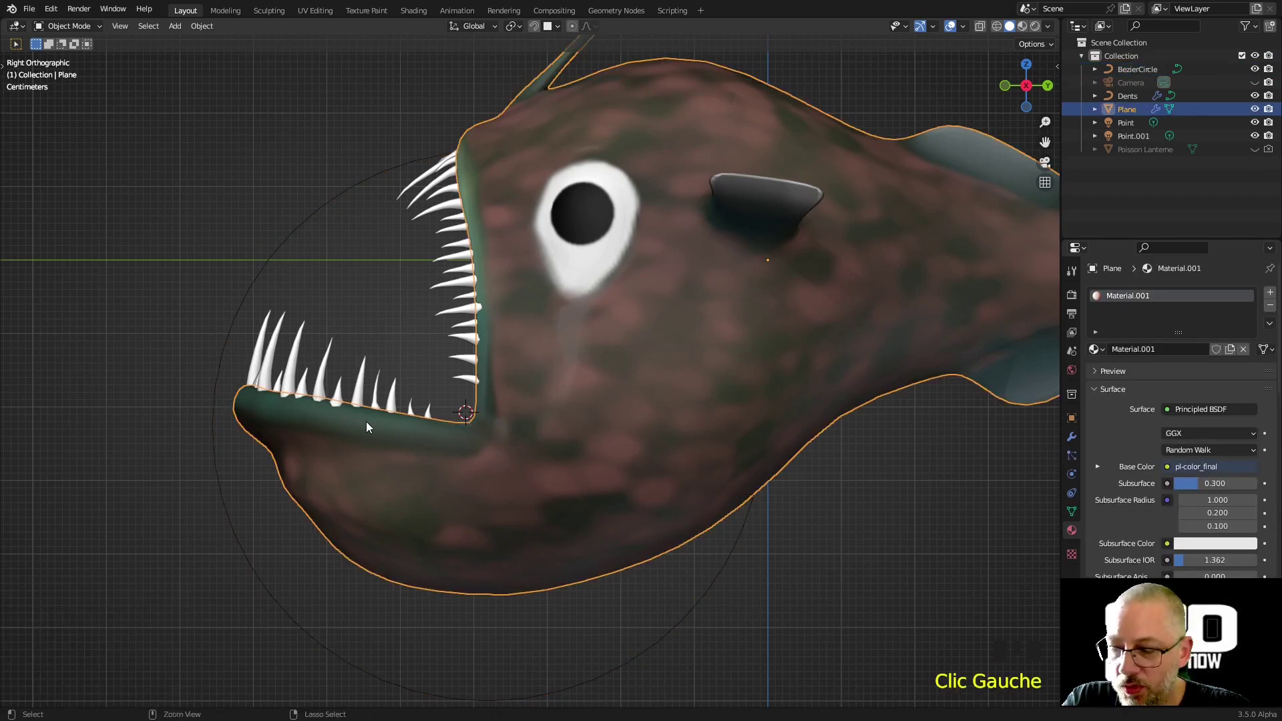
pyautogui.hotkey('ctrl', 'Tab')
pyautogui.click(371, 499)
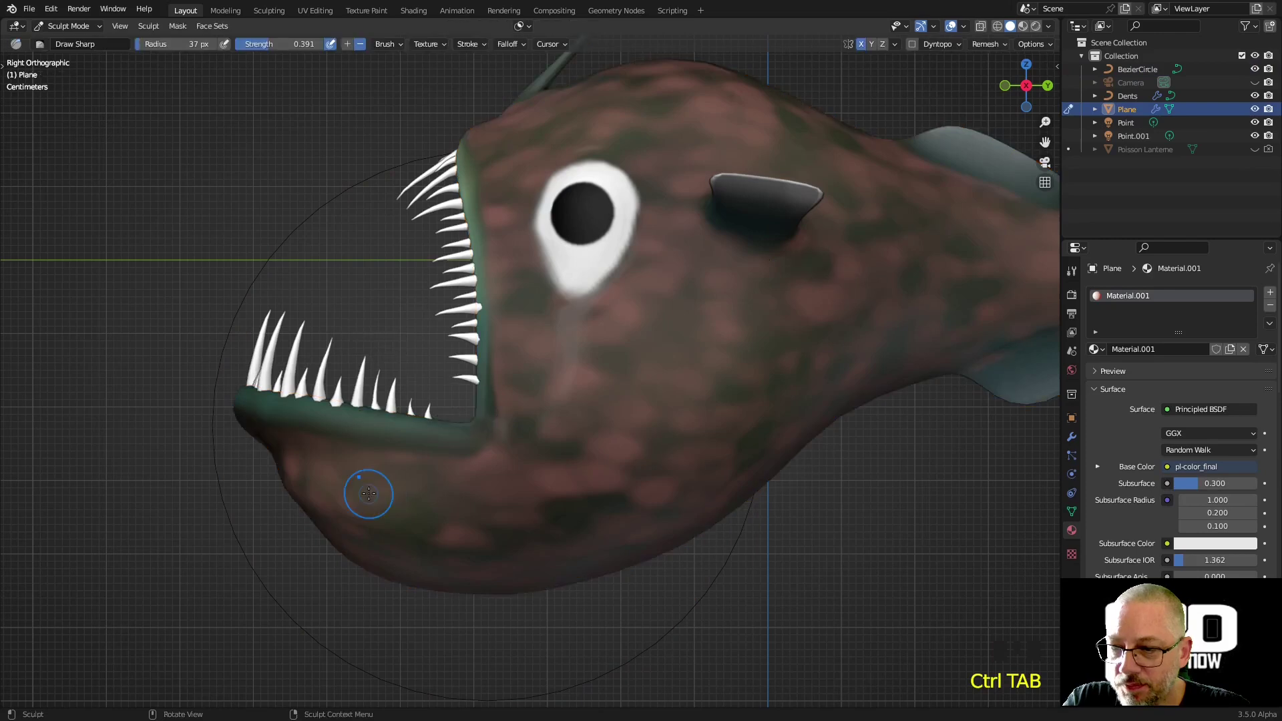
pyautogui.press('g')
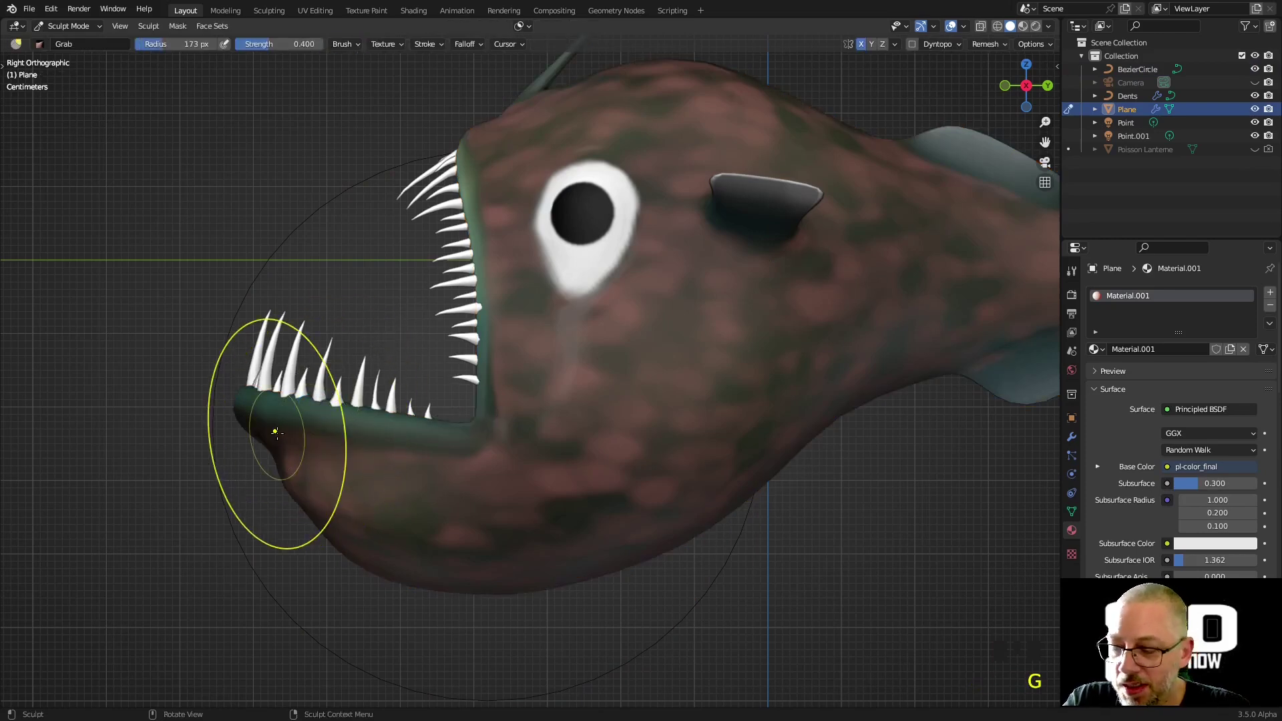
pyautogui.press('f')
pyautogui.click(387, 466)
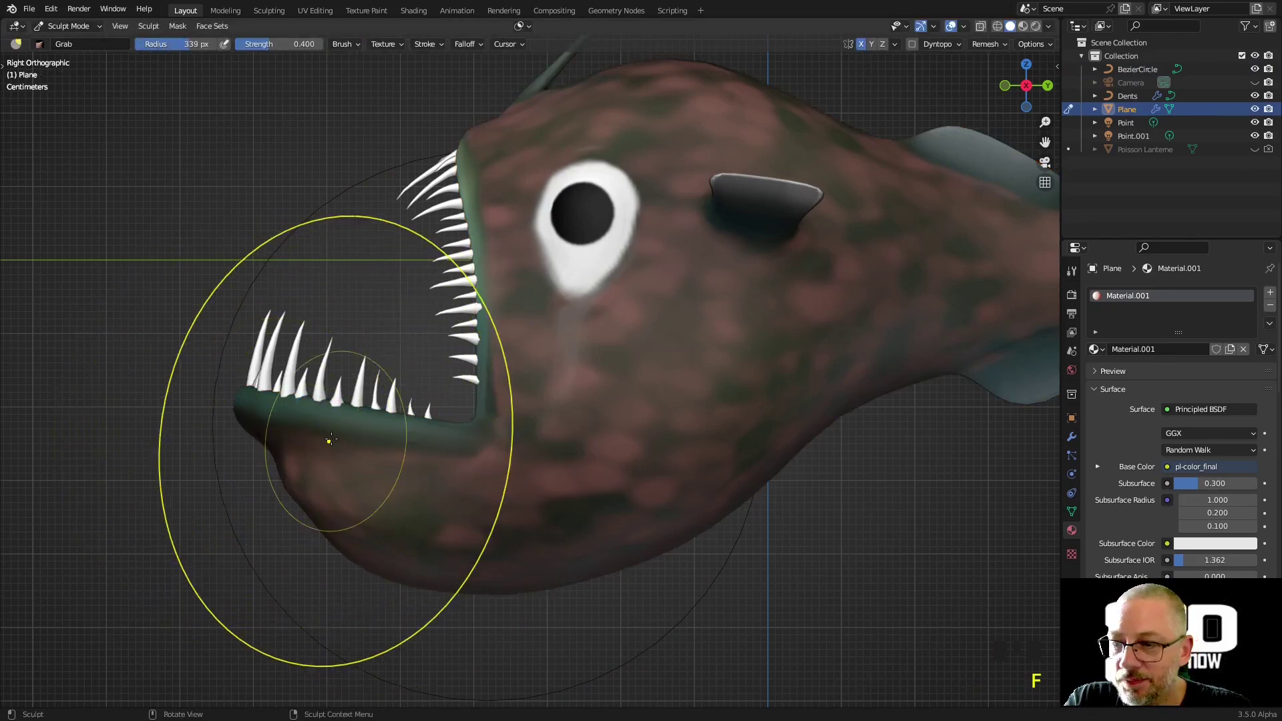
pyautogui.moveTo(256, 419); pyautogui.dragTo(174, 410)
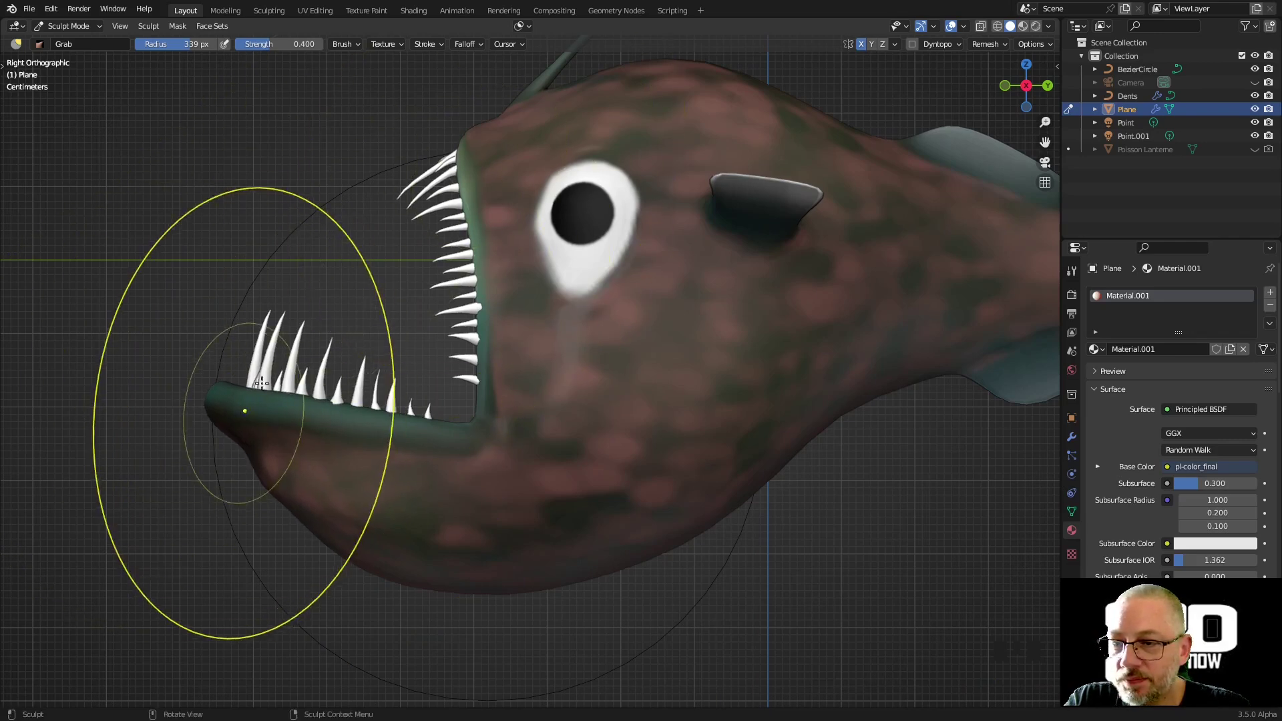
# - Nudge the mouth corner and the upper lip edge slightly with the Grab brush, and return to Object Mode
pyautogui.scroll(1, 428, 454)
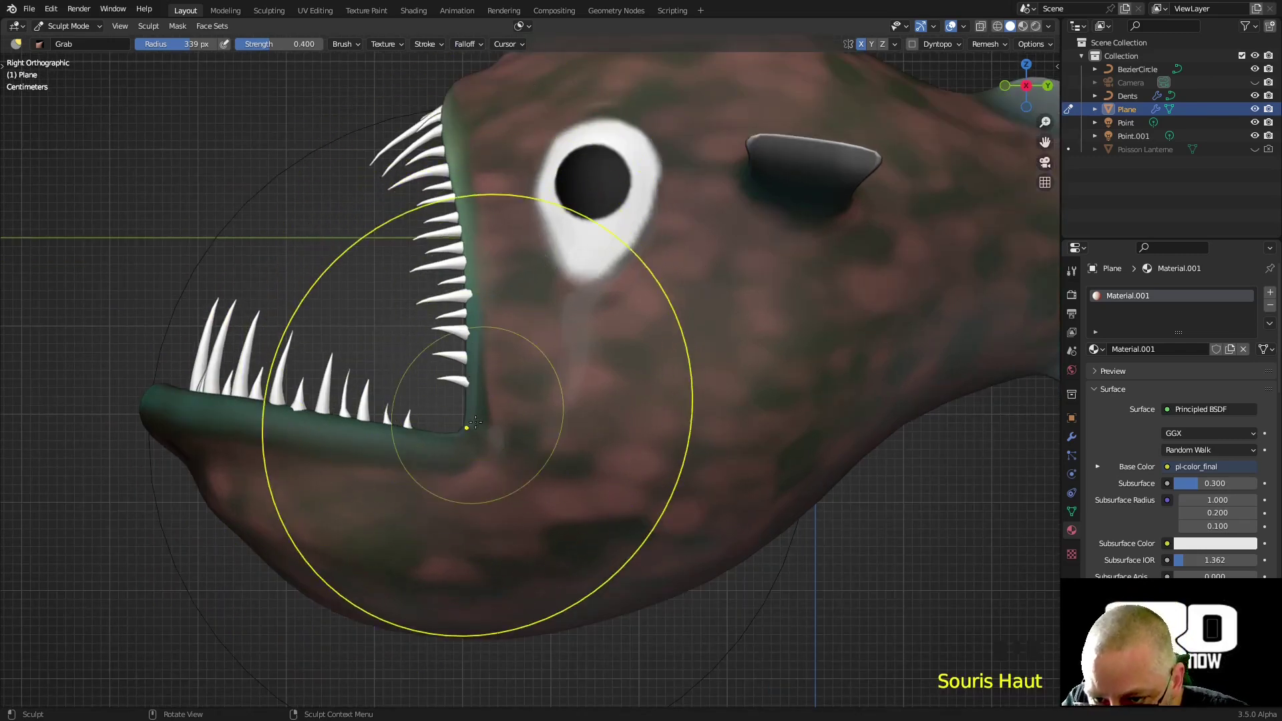
pyautogui.moveTo(474, 426); pyautogui.dragTo(478, 435)
pyautogui.moveTo(476, 273); pyautogui.dragTo(471, 272)
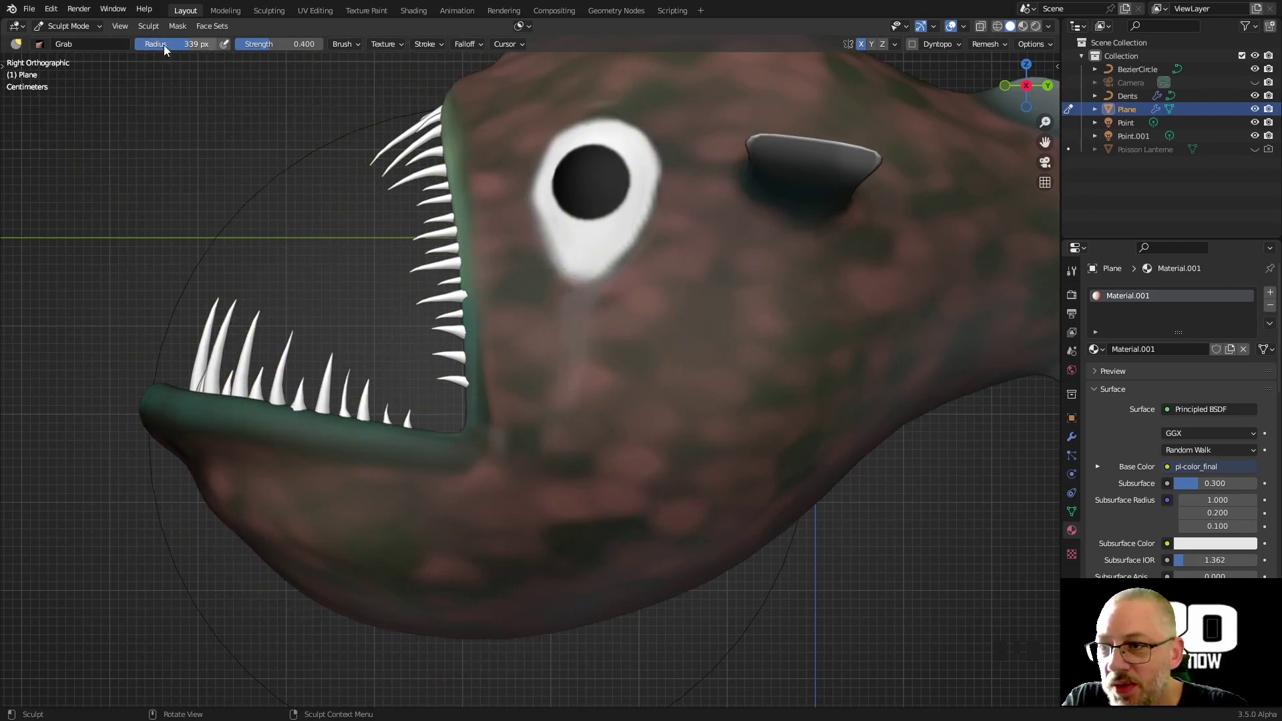
pyautogui.click(73, 26)
pyautogui.click(85, 43)
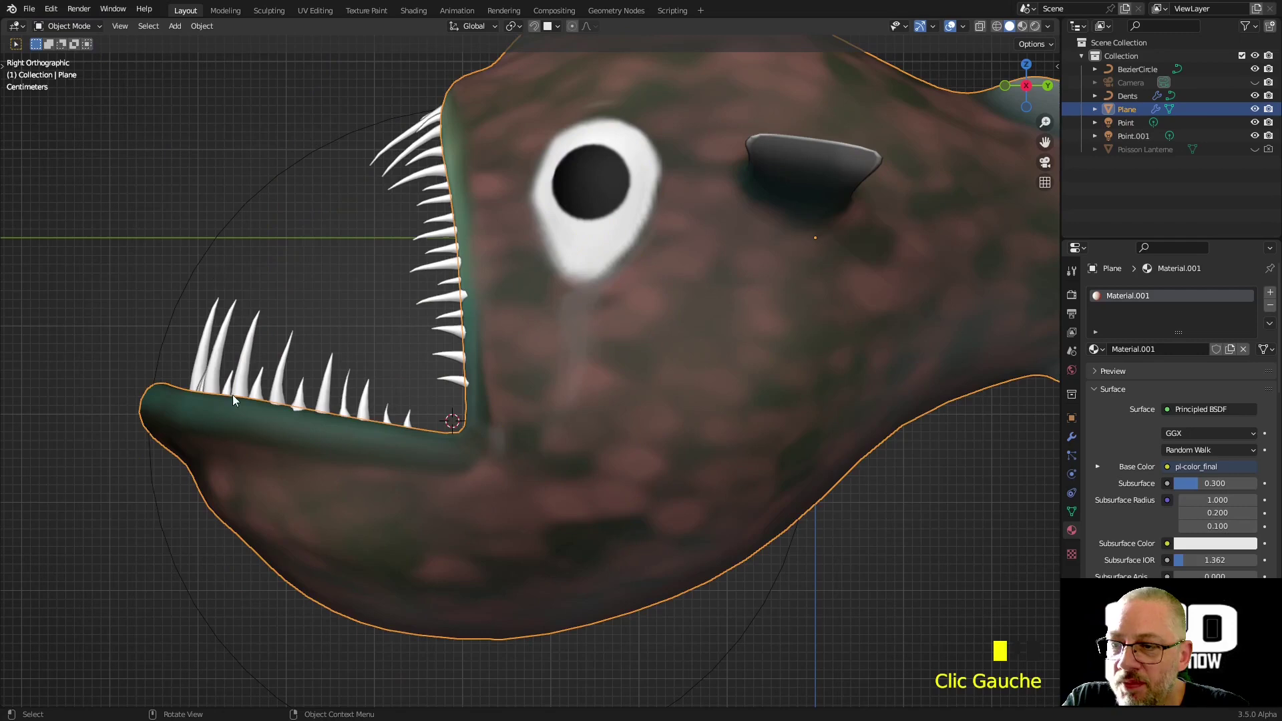
# - Open the teeth curve object Dents in Edit Mode and show the tool shelf
pyautogui.click(213, 370)
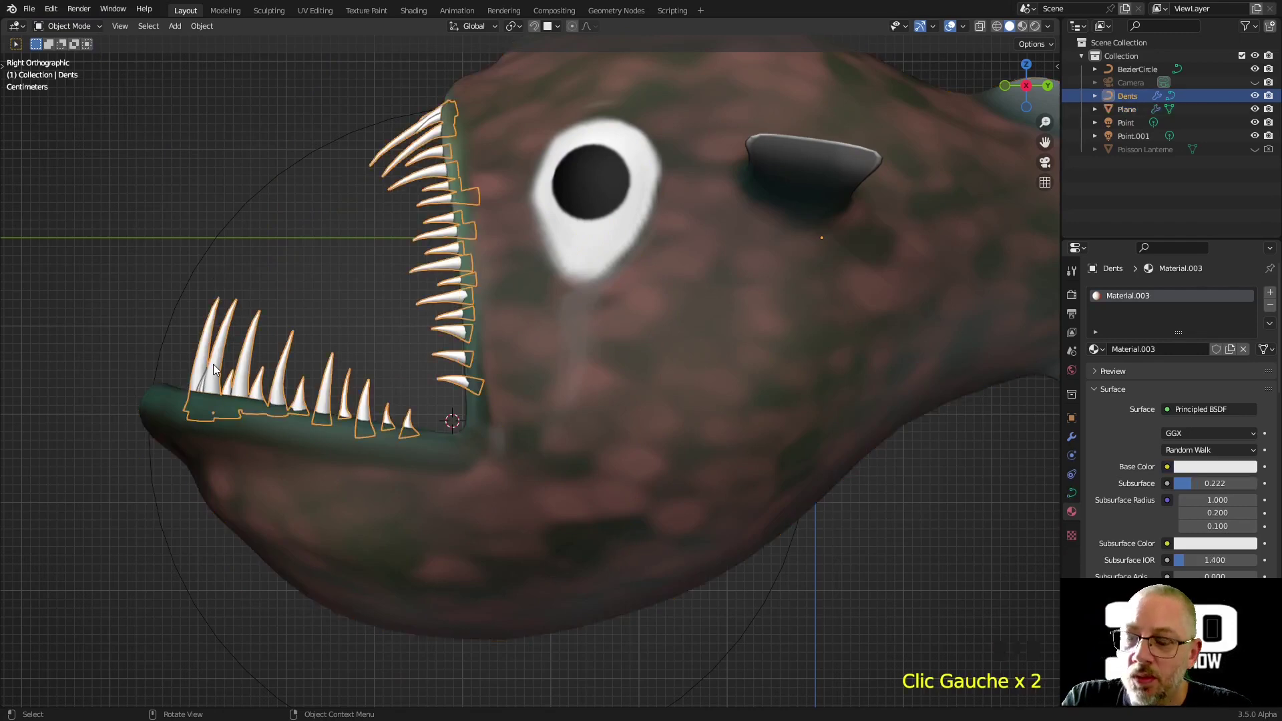
pyautogui.press('Tab')
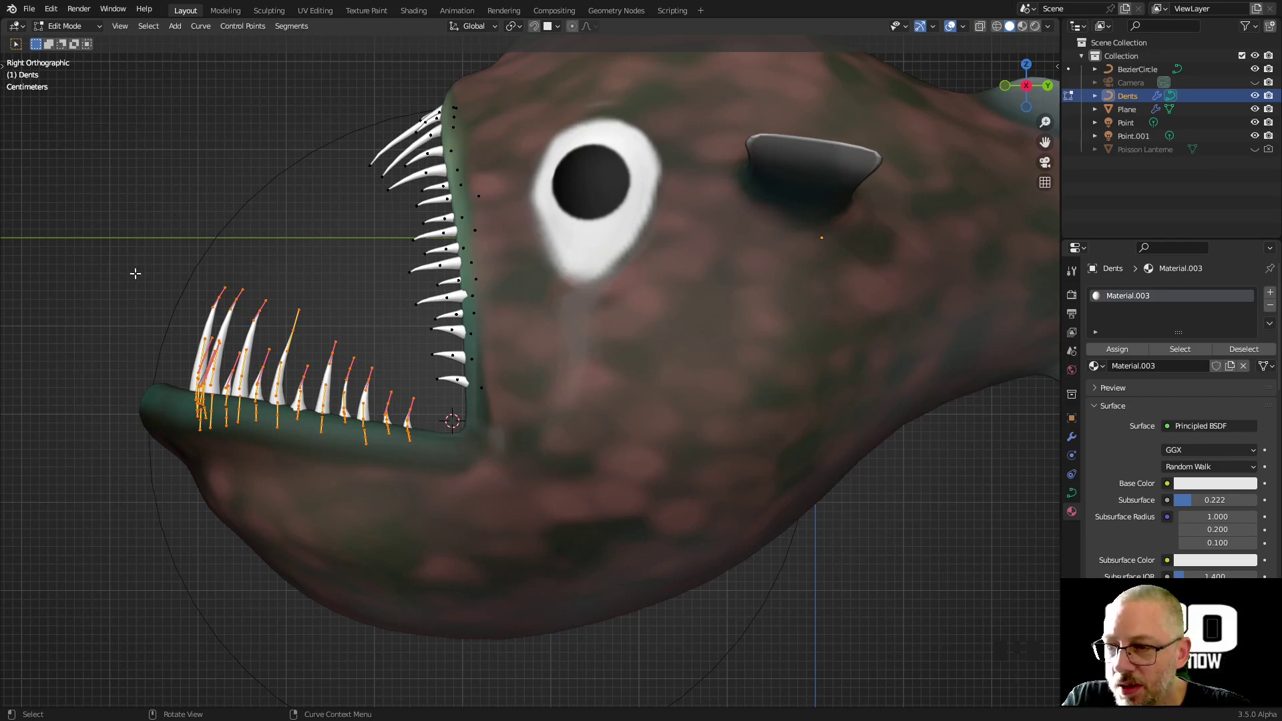
pyautogui.press('t')
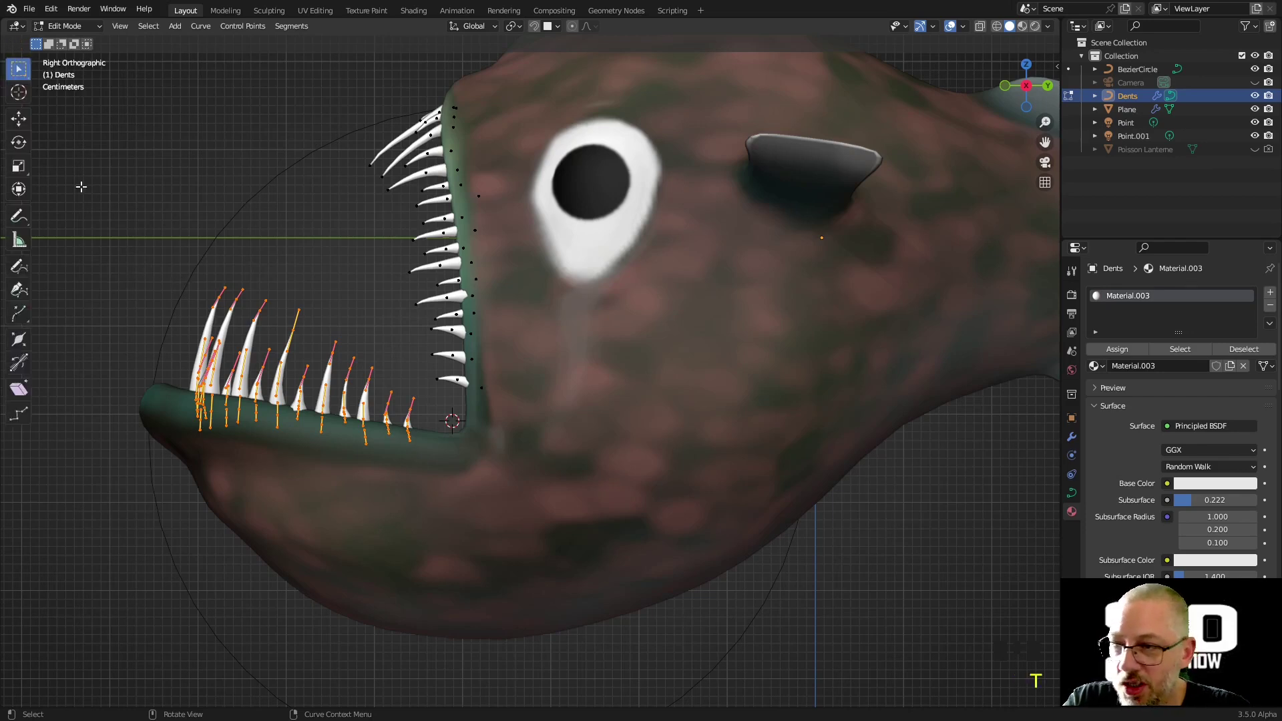
# - Try to move the lower-jaw teeth about -0.026 m in Y and 0.007 m in Z with X-ray on, and undo the move
pyautogui.moveTo(158, 275); pyautogui.dragTo(284, 424)
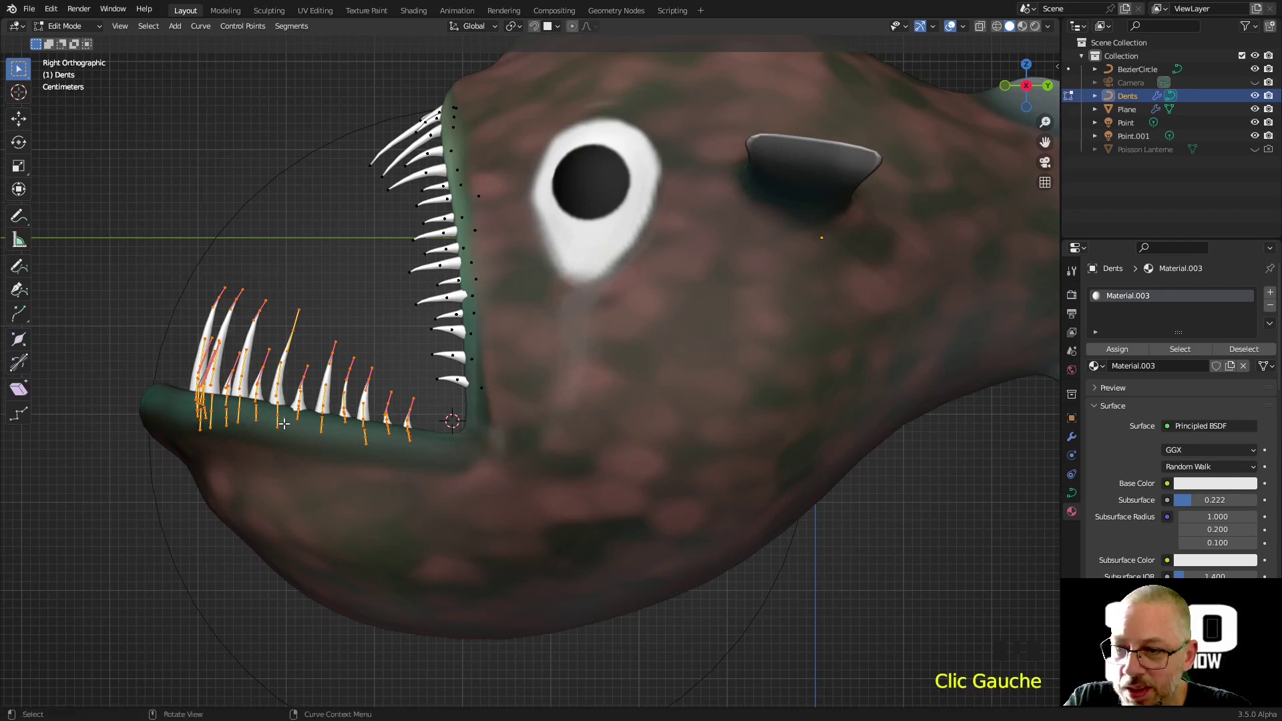
pyautogui.hotkey('alt', 'z')
pyautogui.moveTo(146, 269); pyautogui.dragTo(369, 379)
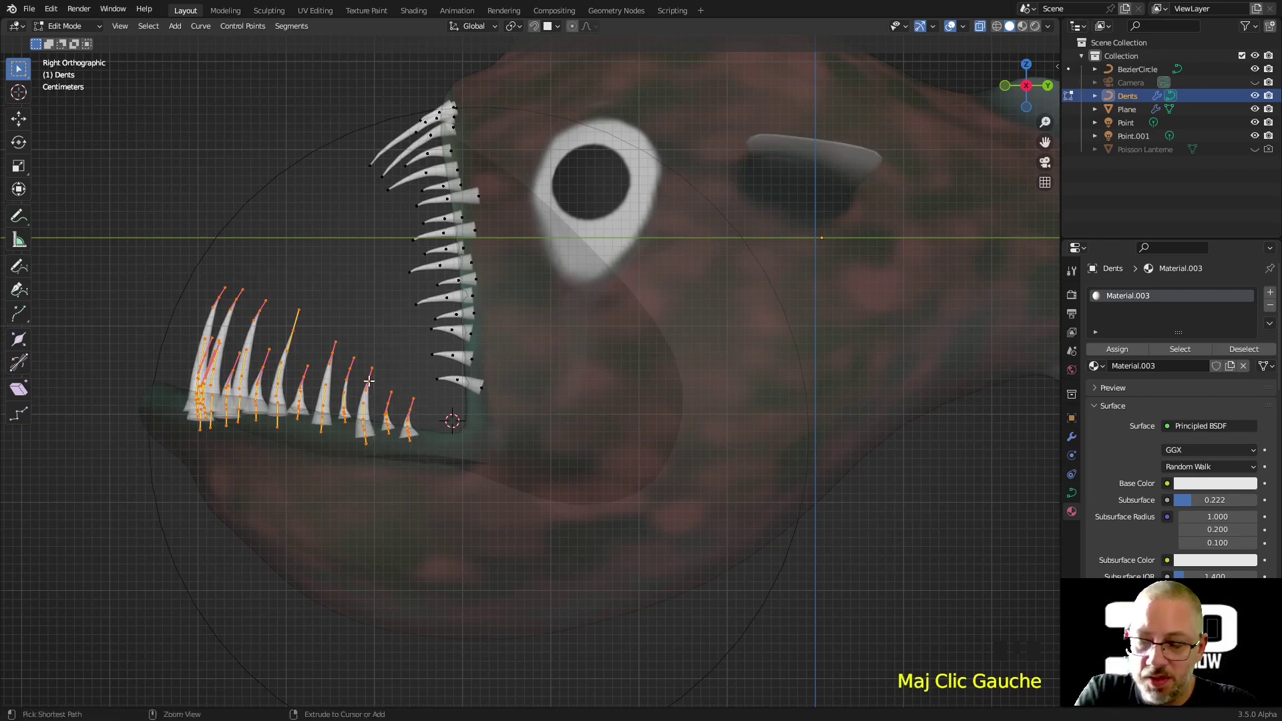
pyautogui.hotkey('ctrl', 'l')
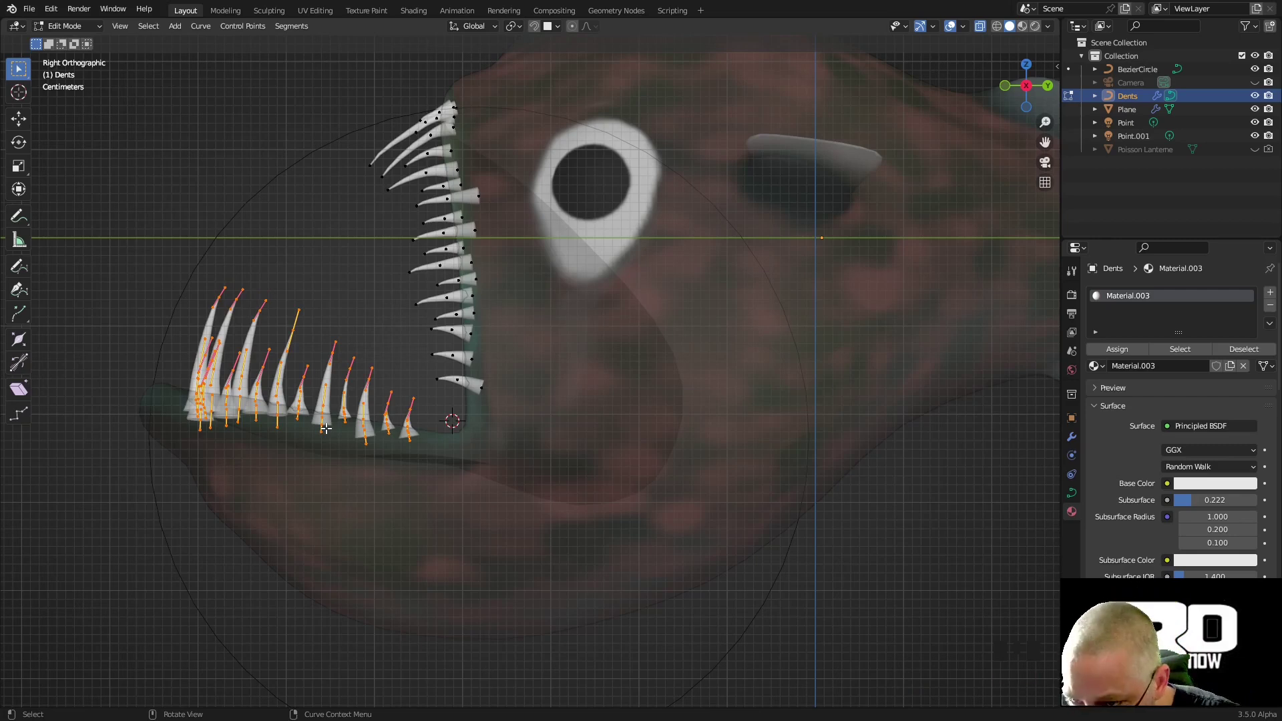
pyautogui.press('g')
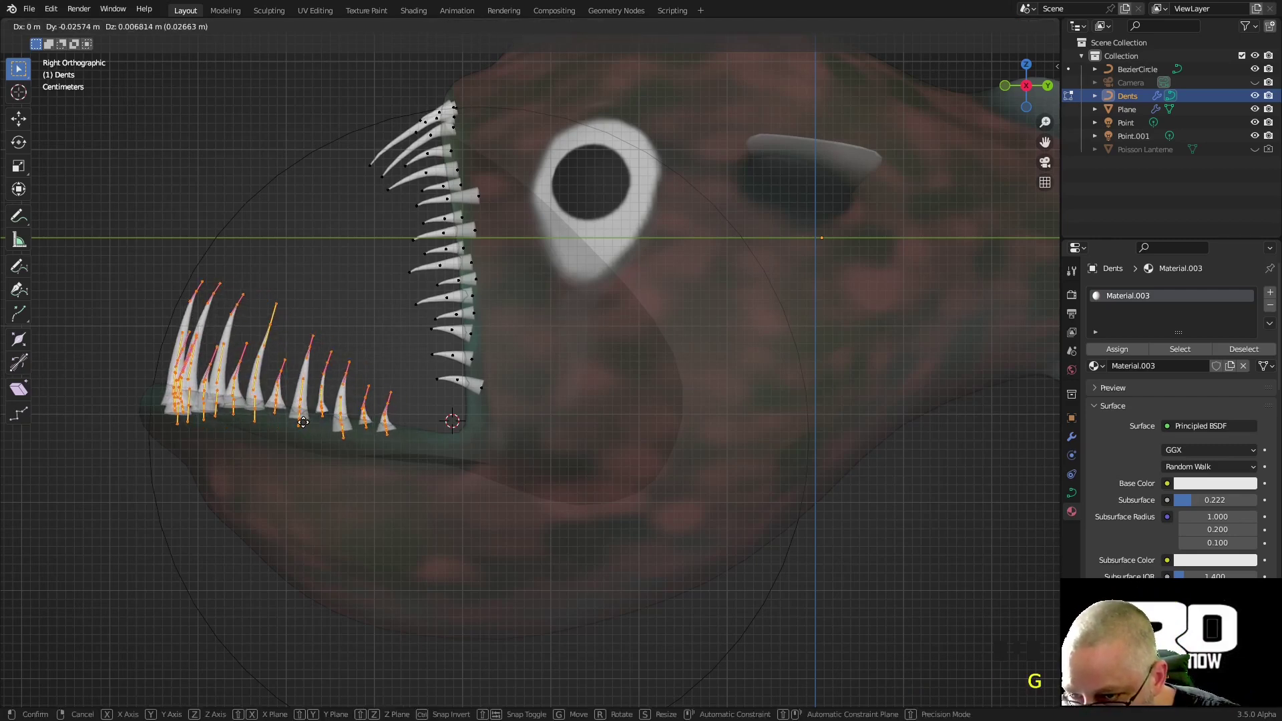
pyautogui.click(302, 422)
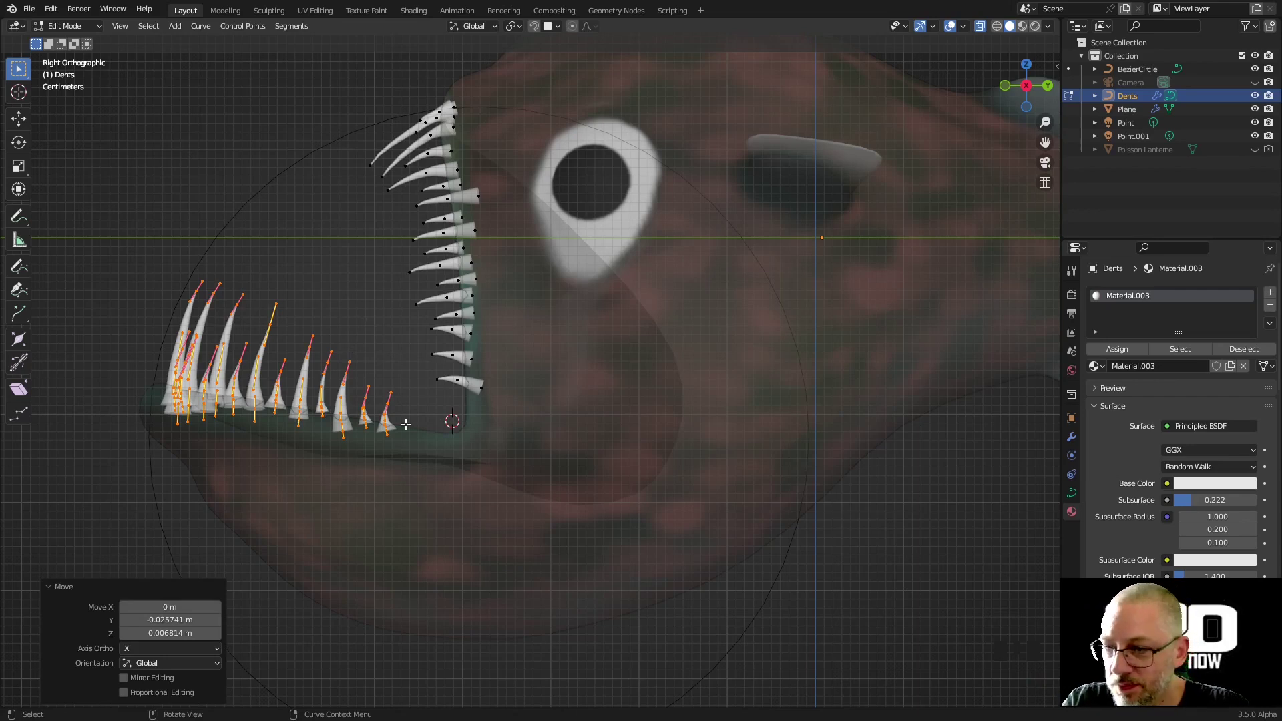
pyautogui.hotkey('ctrl', 'z')
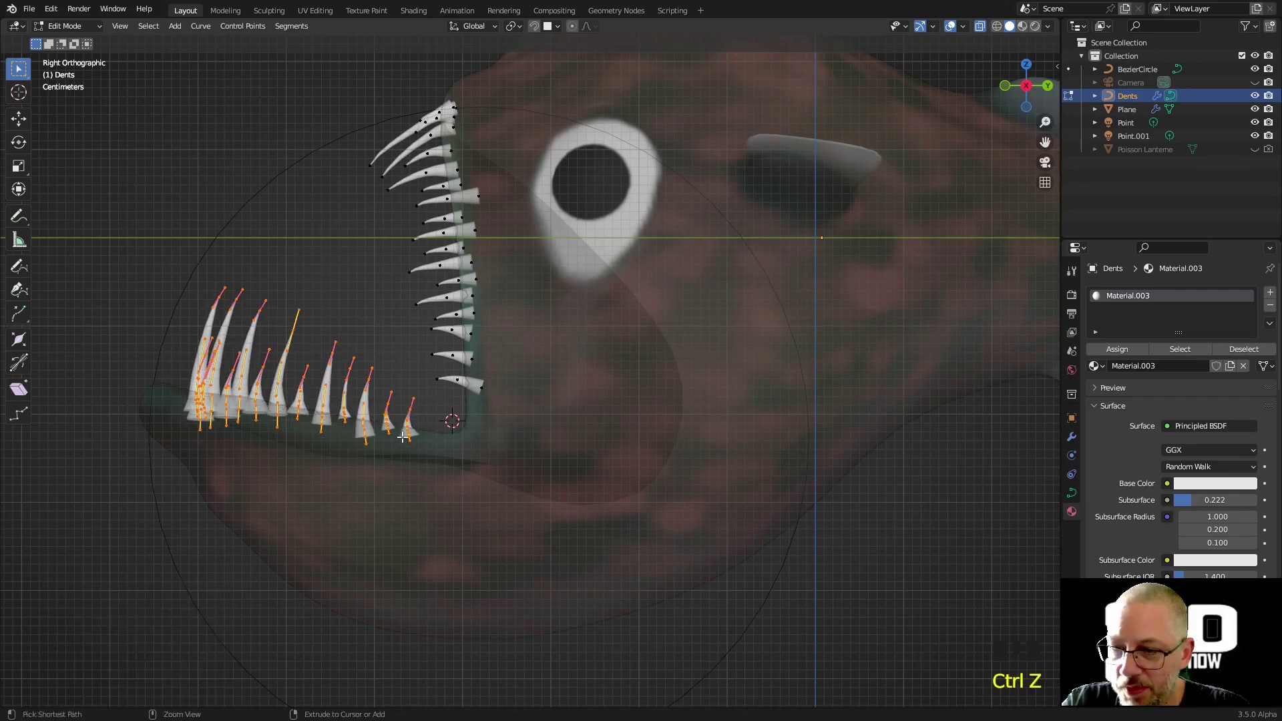
# - Turn X-ray off, select the five front lower-jaw teeth, and move them forward along Y onto the jaw's front rim
pyautogui.moveTo(359, 332); pyautogui.dragTo(475, 364, button='middle')
pyautogui.hotkey('alt', 'z')
pyautogui.scroll(3, 468, 498)
pyautogui.scroll(-2, 469, 499)
pyautogui.keyDown('shift'); pyautogui.moveTo(469, 498); pyautogui.dragTo(530, 443, button='middle'); pyautogui.keyUp('shift')
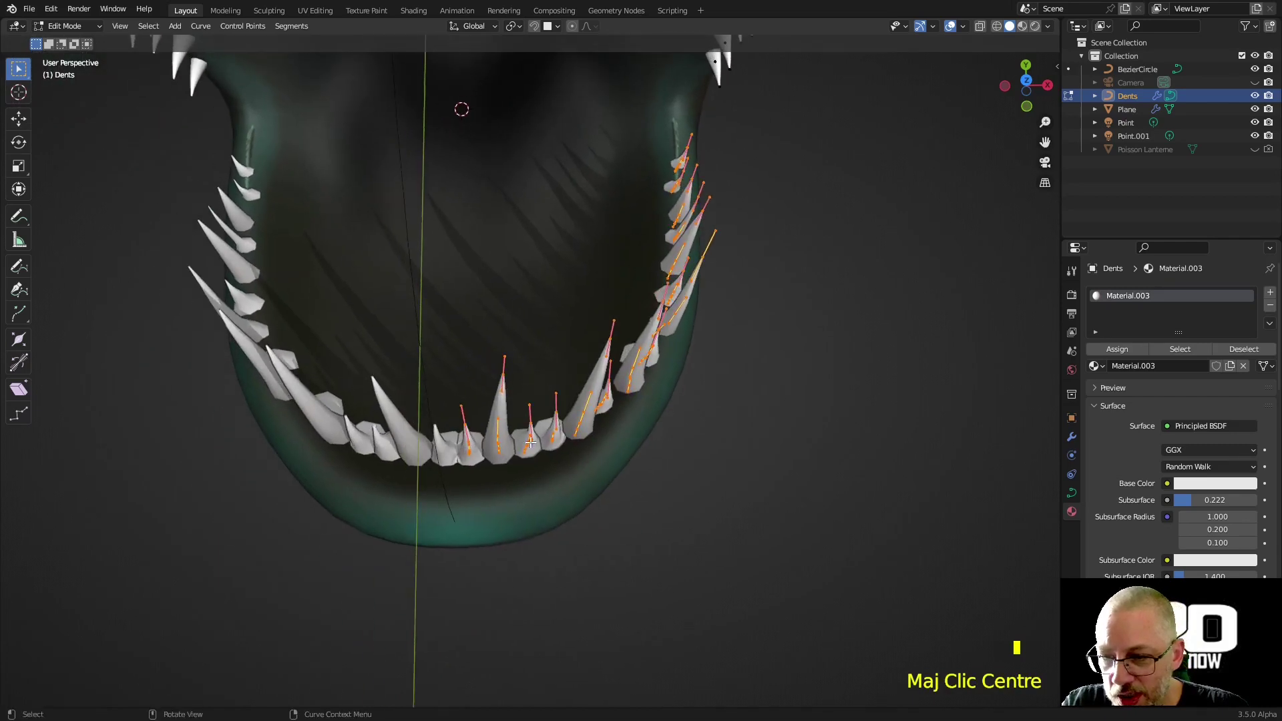
pyautogui.click(476, 460)
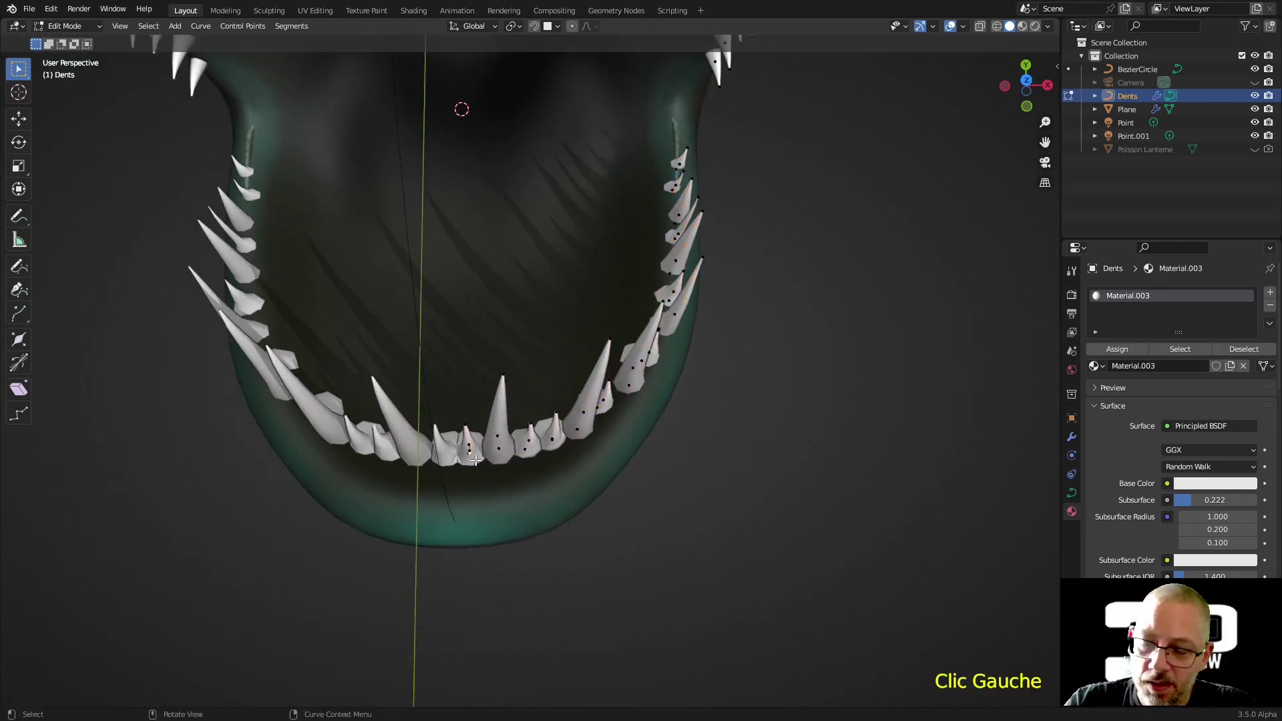
pyautogui.press('l')
pyautogui.press('l')
pyautogui.press('l')
pyautogui.press('l')
pyautogui.press('l')
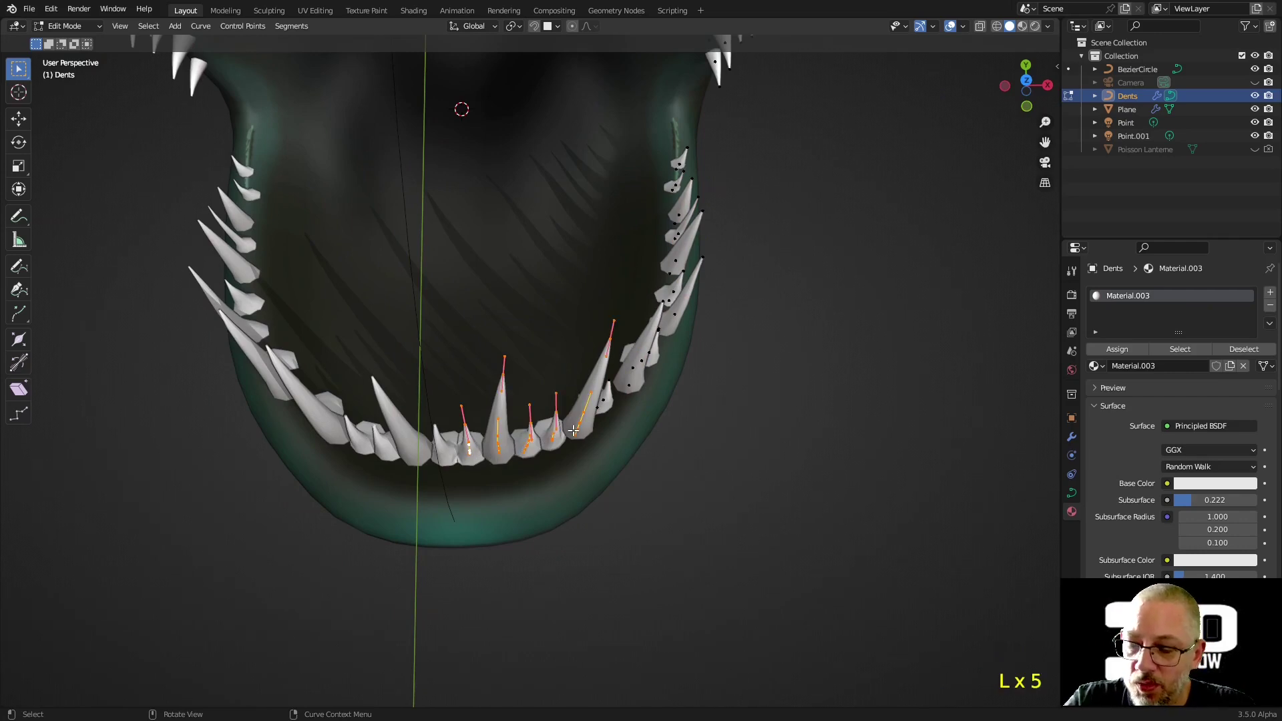
pyautogui.press('g')
pyautogui.press('y')
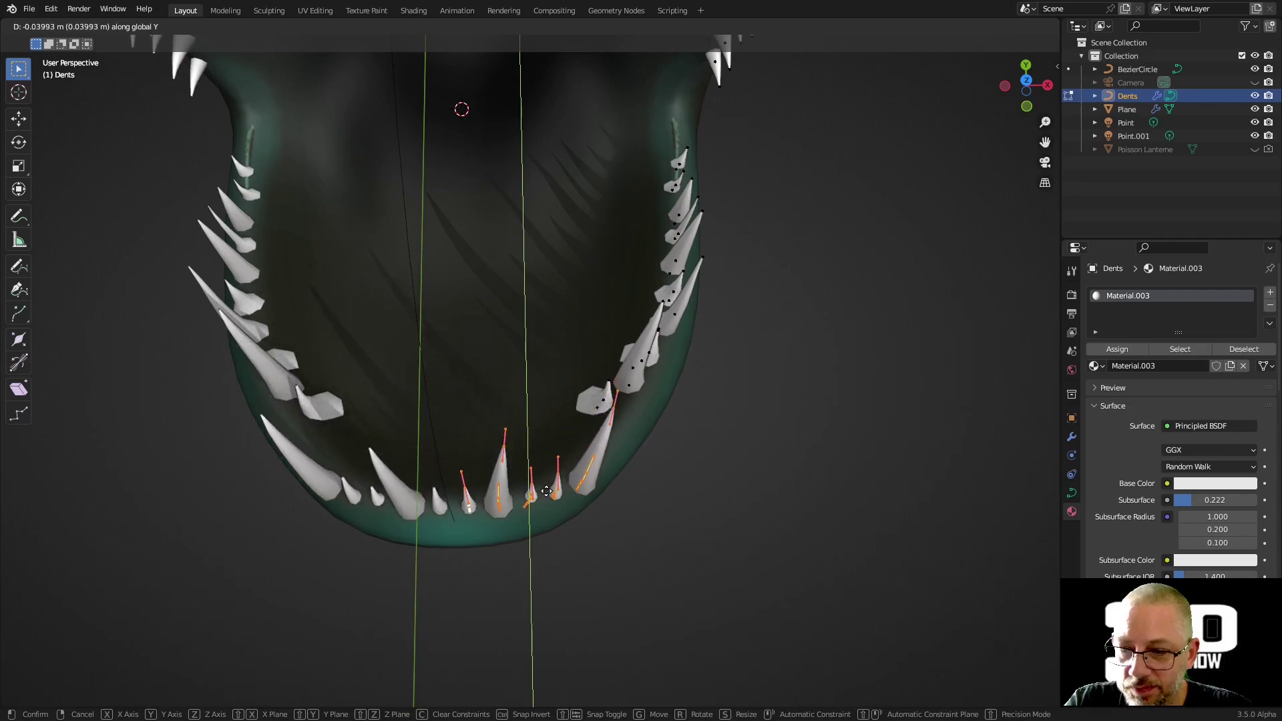
pyautogui.click(545, 498)
# - Move the large tooth at the end of the front group back along Y by about 0.0066 m
pyautogui.click(579, 492)
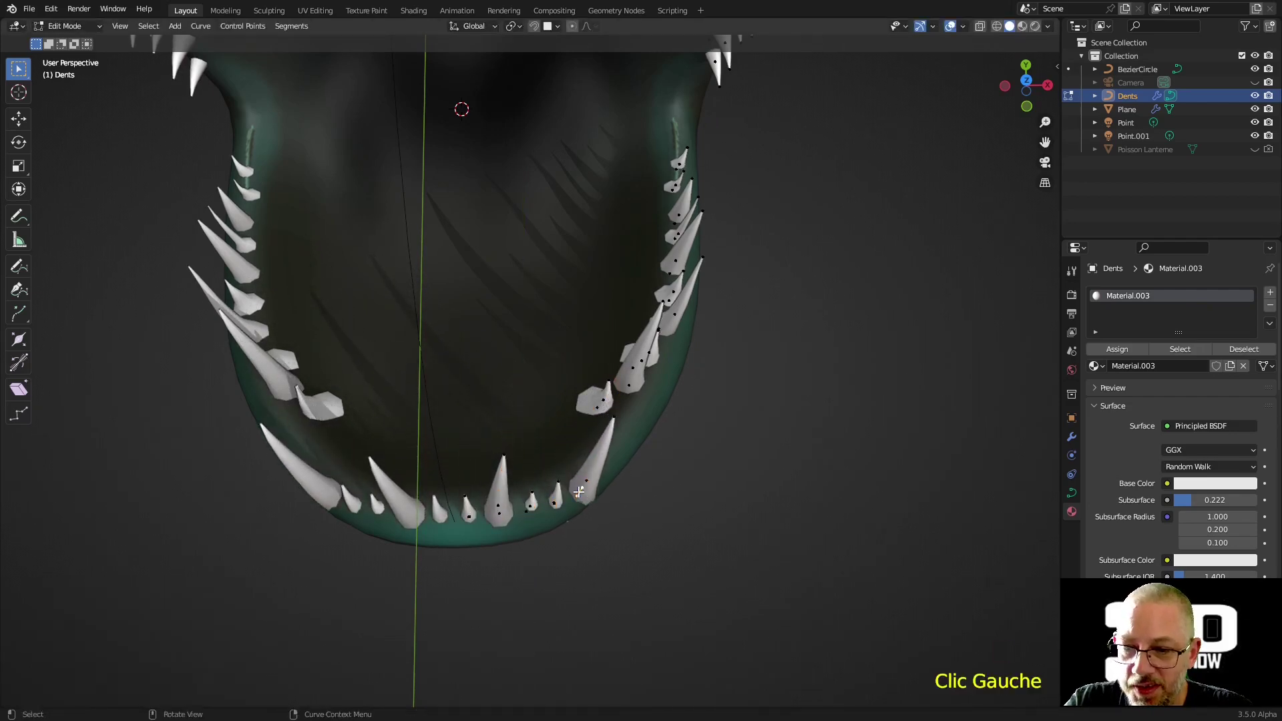
pyautogui.press('l')
pyautogui.press('g')
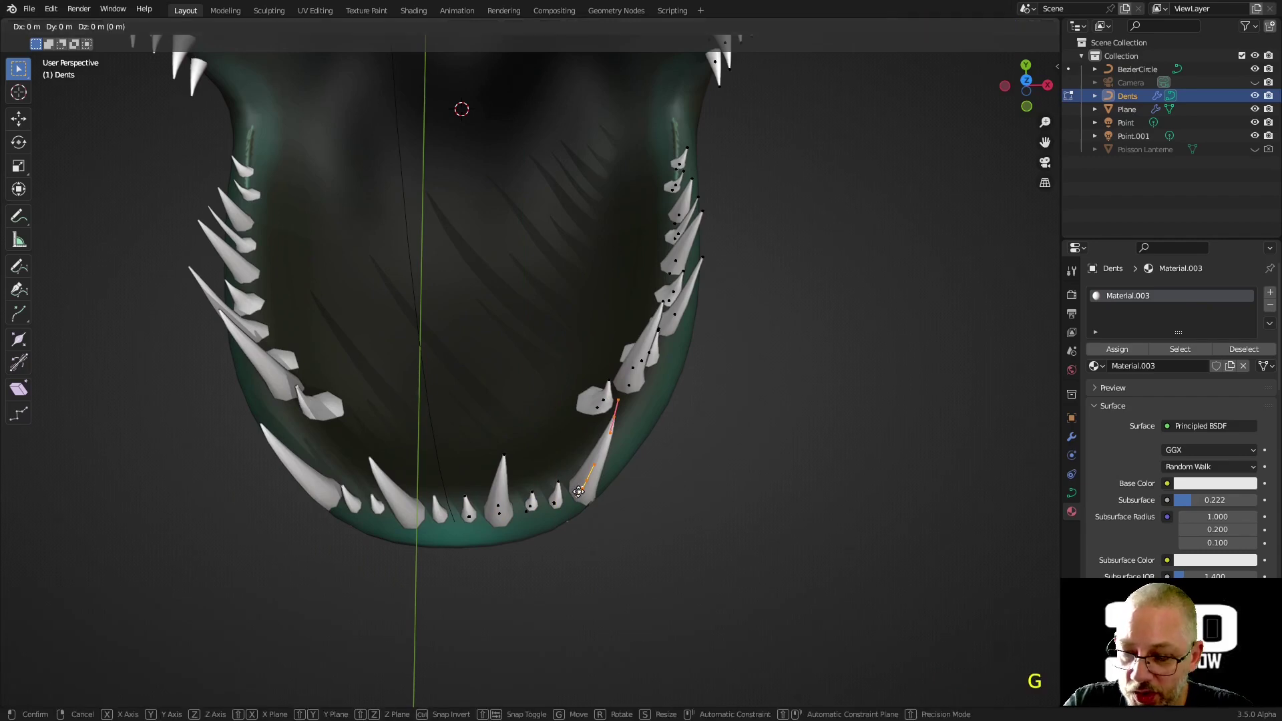
pyautogui.press('y')
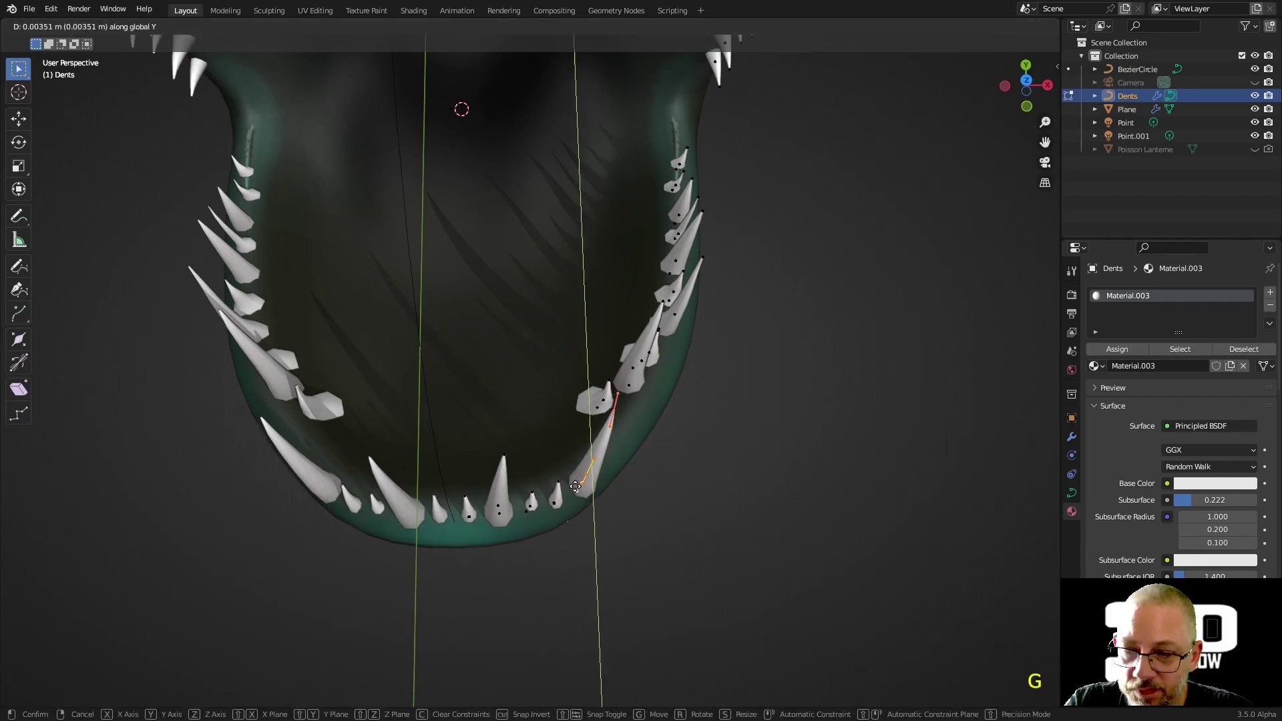
pyautogui.click(571, 483)
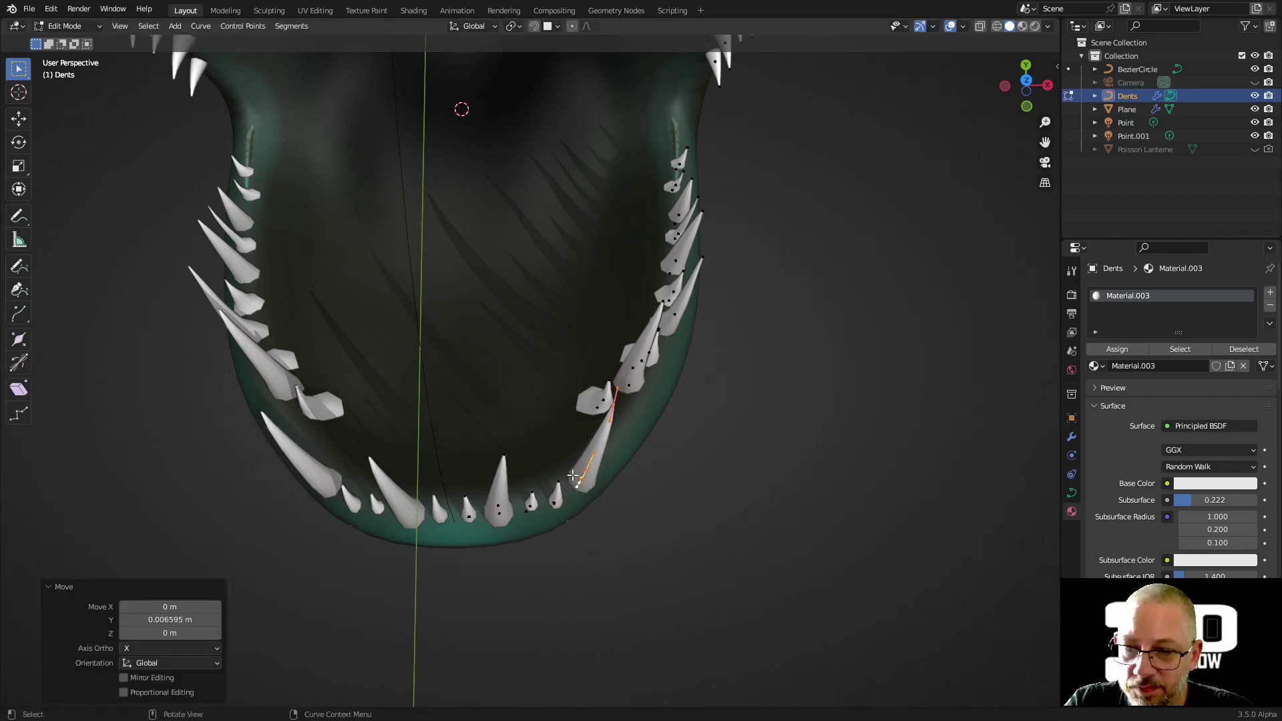
# - Move the small tooth behind the front group about 0.004 m in X, -0.033 m in Y and -0.002 m in Z, into the rim gap
pyautogui.click(595, 407)
pyautogui.press('l')
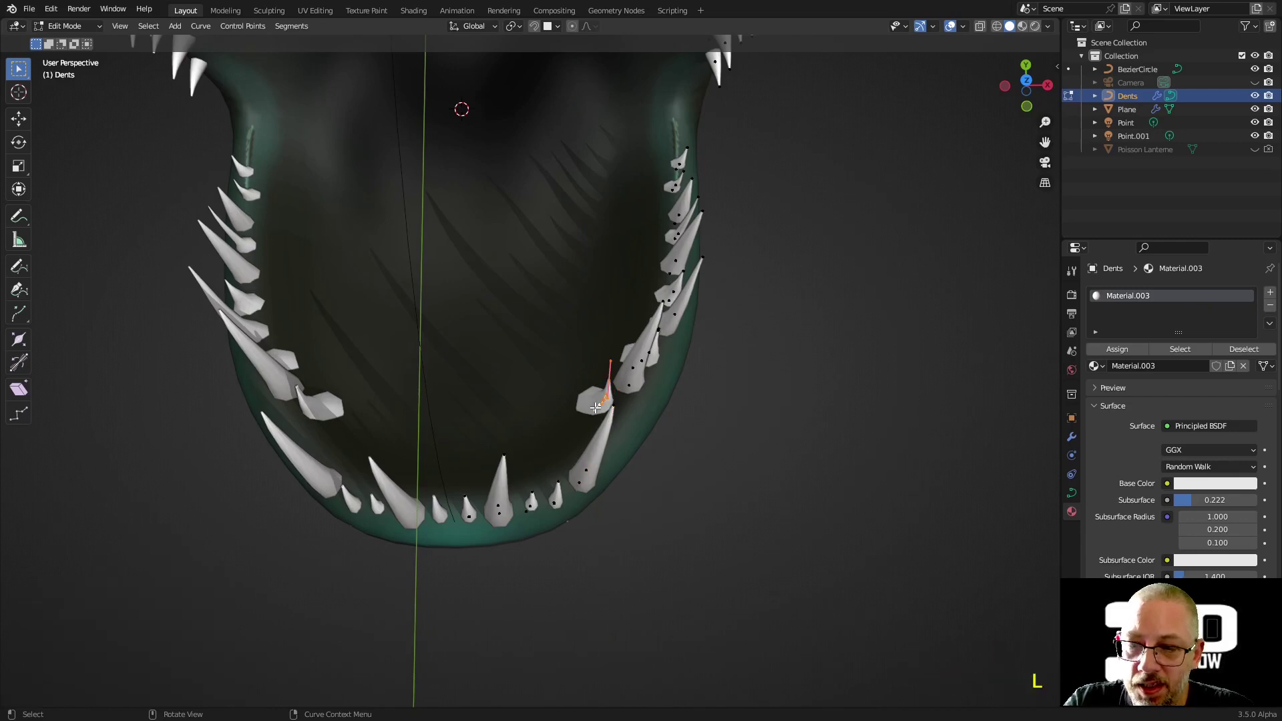
pyautogui.moveTo(633, 443); pyautogui.dragTo(521, 455, button='middle')
pyautogui.press('g')
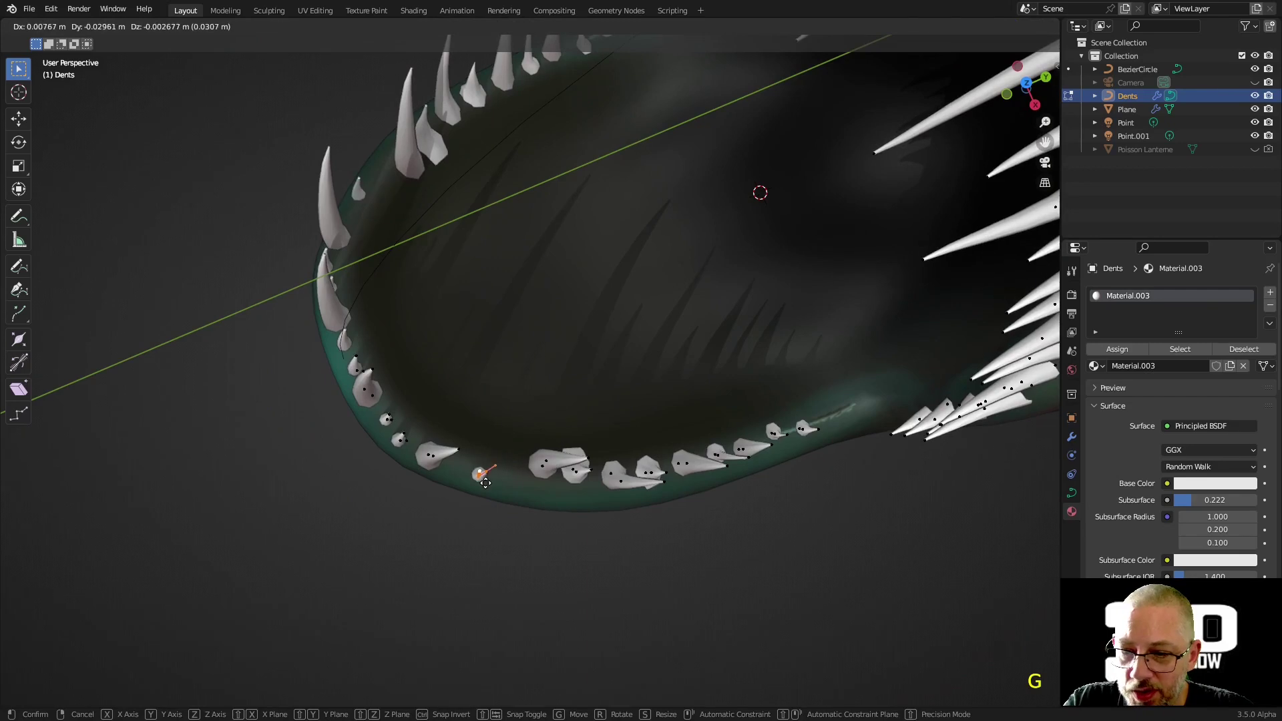
pyautogui.click(480, 480)
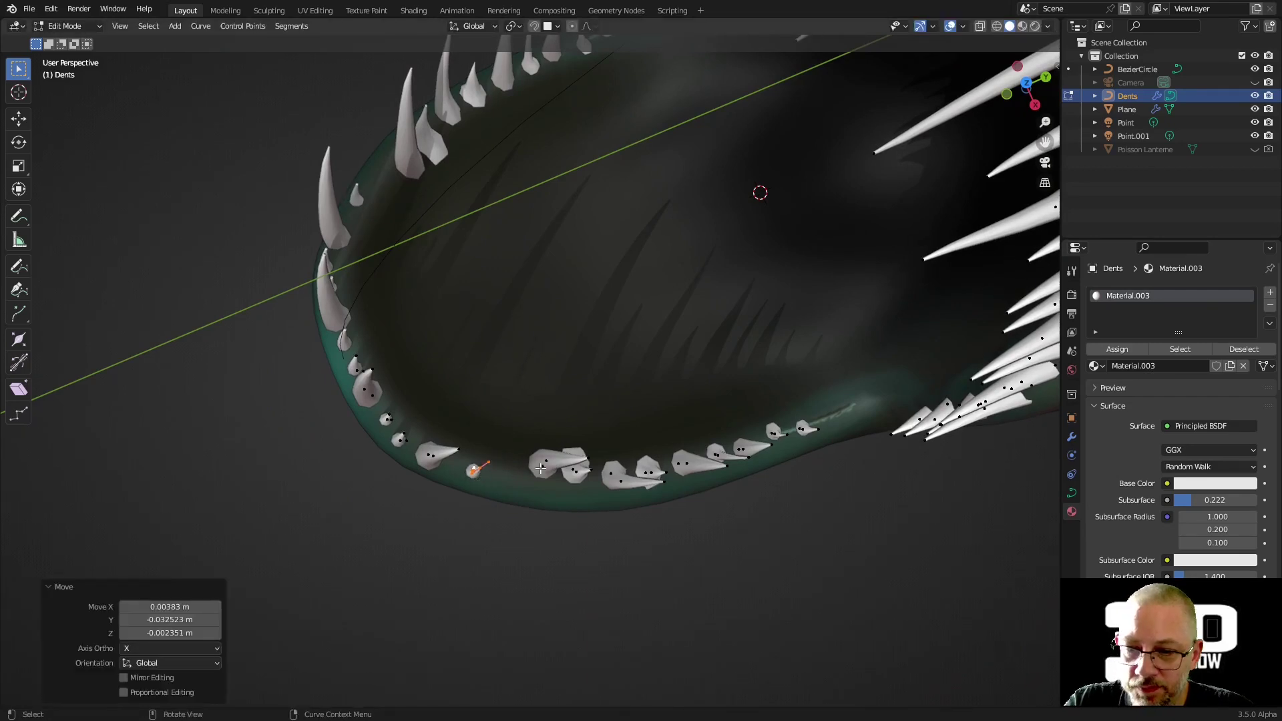
# - Move the next large side tooth forward and outward onto the lower-jaw rim, beside the small tooth just placed
pyautogui.press('l')
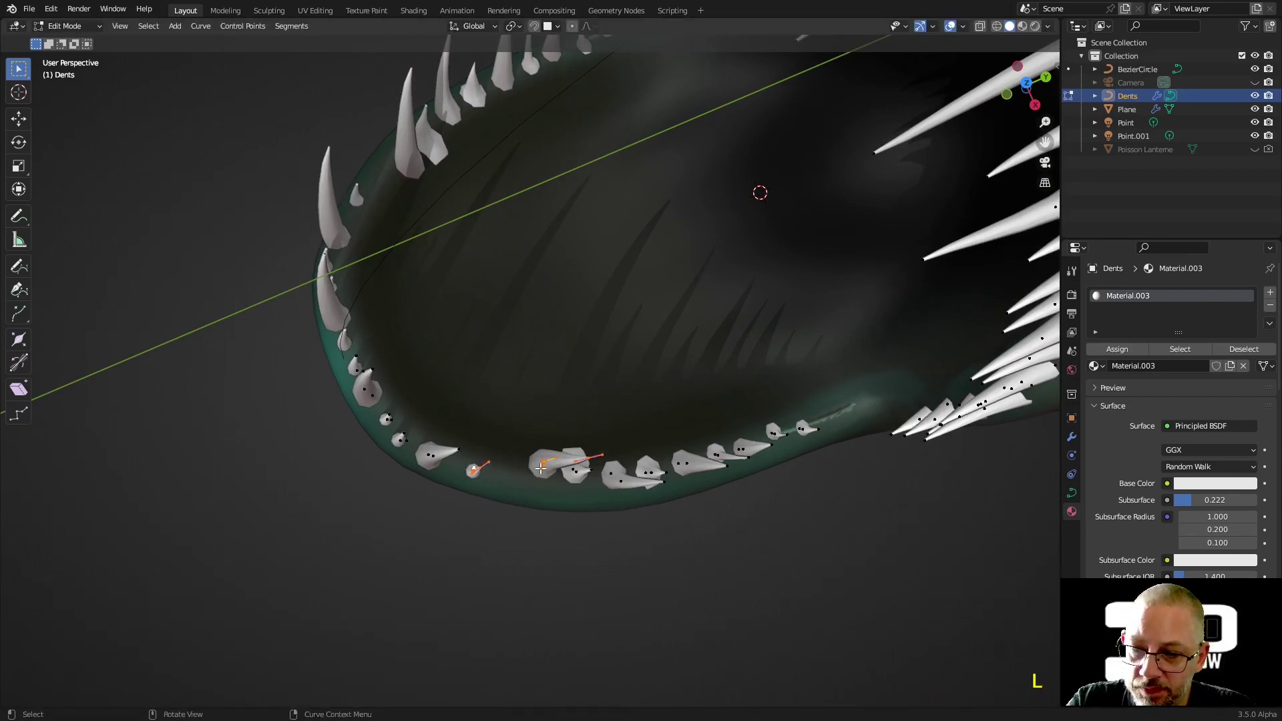
pyautogui.click(540, 468)
pyautogui.press('l')
pyautogui.press('g')
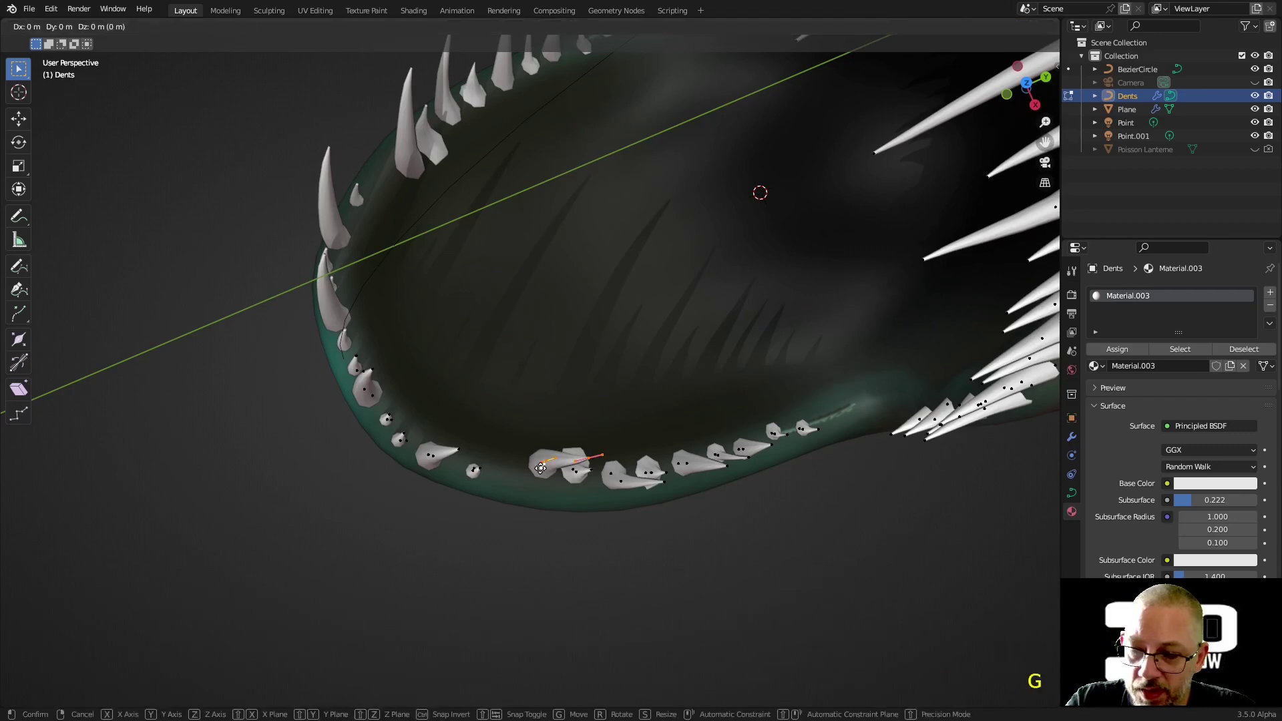
pyautogui.click(513, 487)
# - Move the short, wide tooth behind the repositioned large one outward onto the lower-jaw rim
pyautogui.click(573, 469)
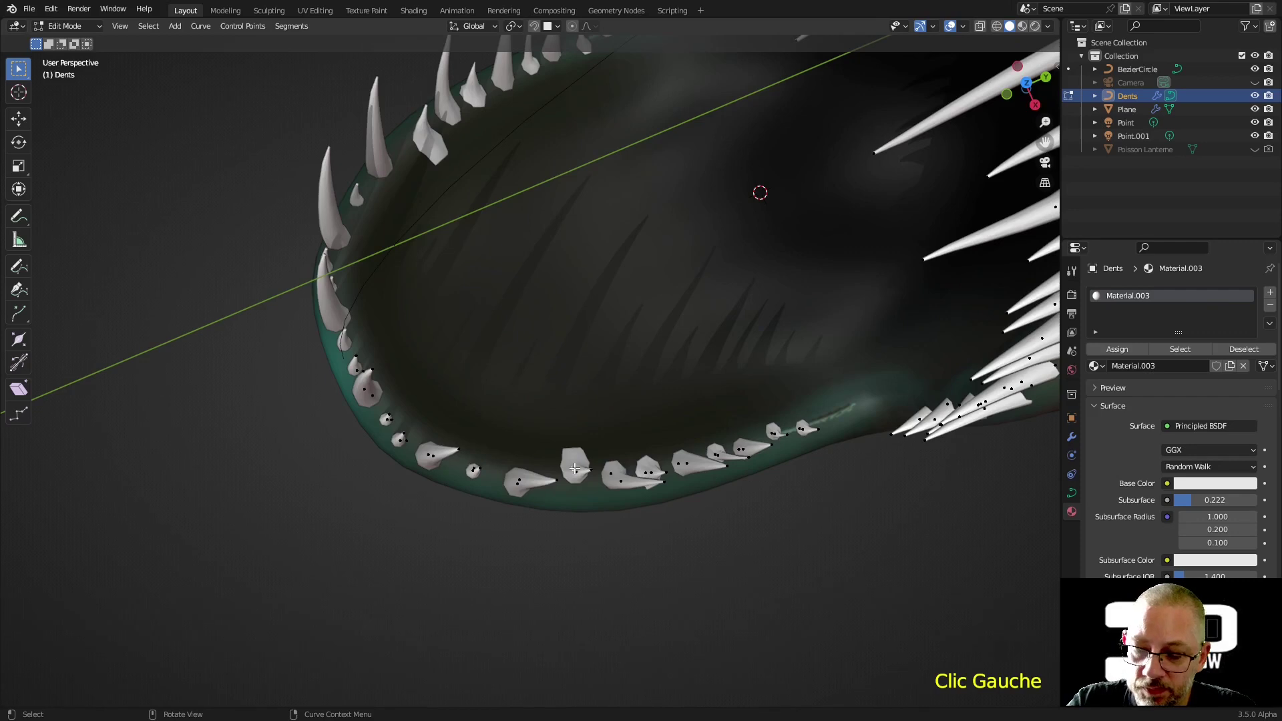
pyautogui.press('l')
pyautogui.press('g')
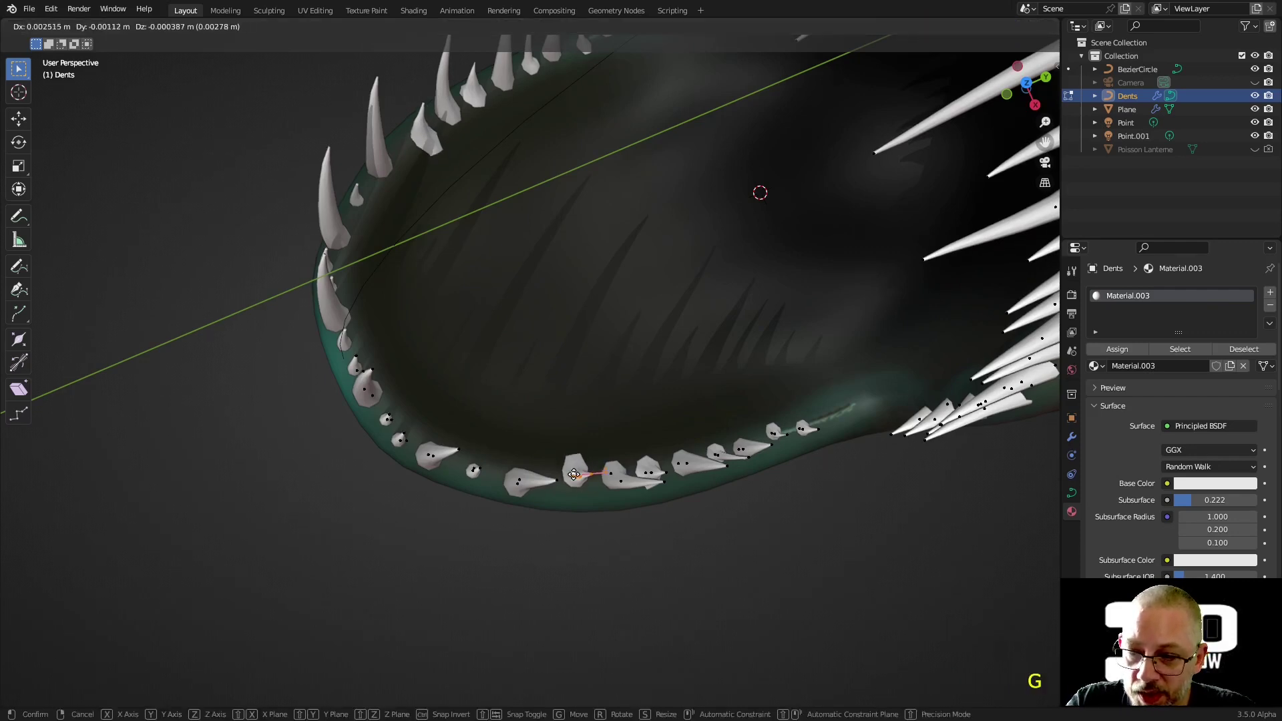
pyautogui.click(605, 474)
# - Move the next large curved side tooth outward by about 0.007 m in X and -0.004 m in Y
pyautogui.click(607, 475)
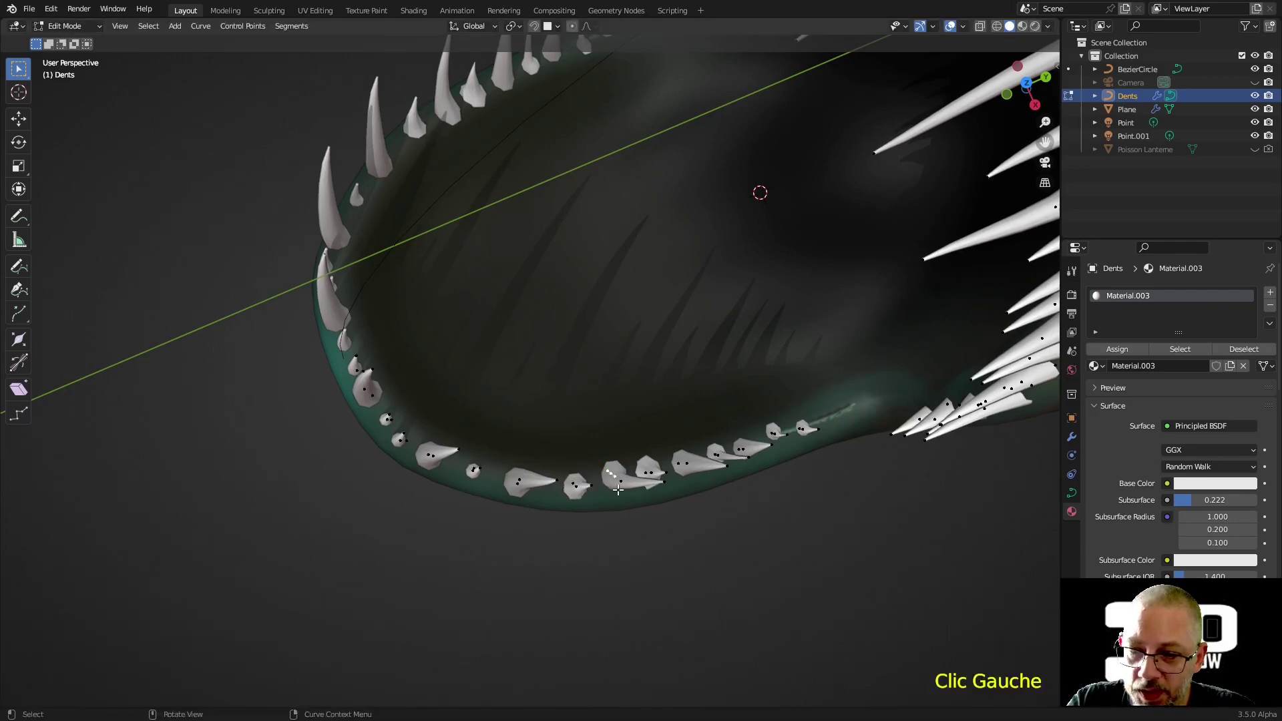
pyautogui.moveTo(654, 494); pyautogui.dragTo(529, 520, button='middle')
pyautogui.scroll(5, 458, 484)
pyautogui.keyDown('shift'); pyautogui.moveTo(458, 484); pyautogui.dragTo(659, 409, button='middle'); pyautogui.keyUp('shift')
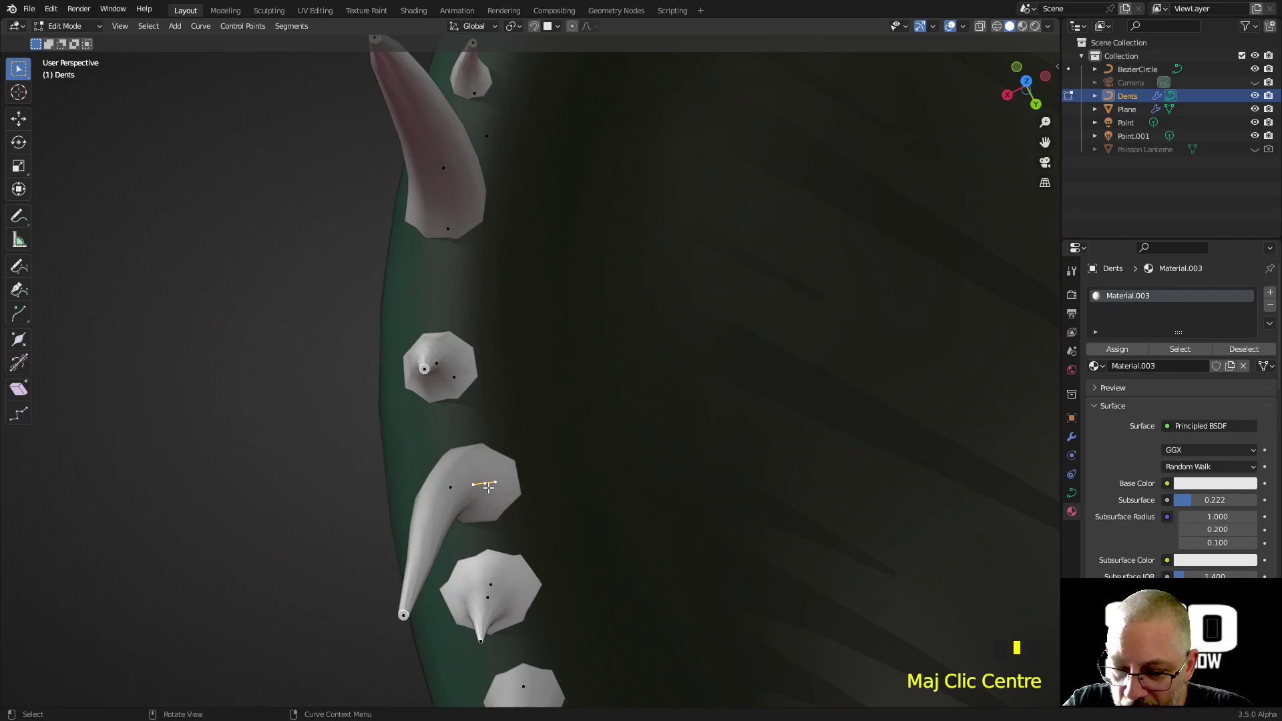
pyautogui.press('l')
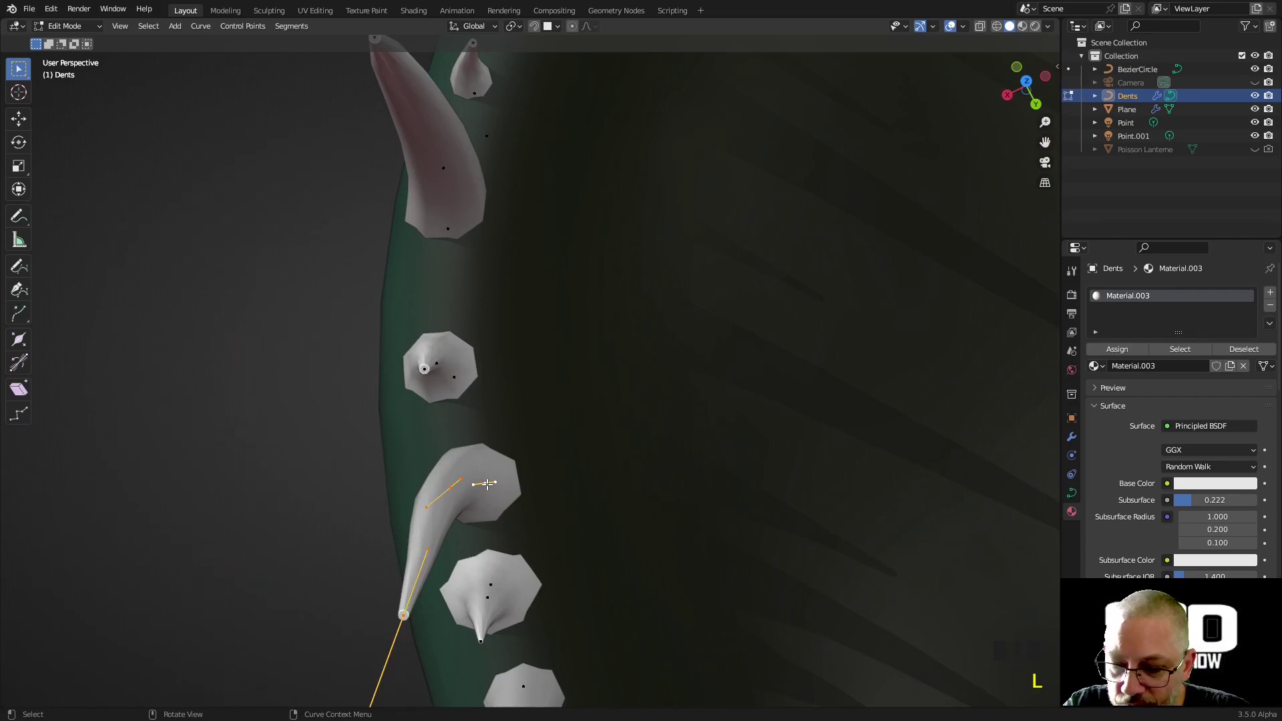
pyautogui.press('g')
pyautogui.click(498, 605)
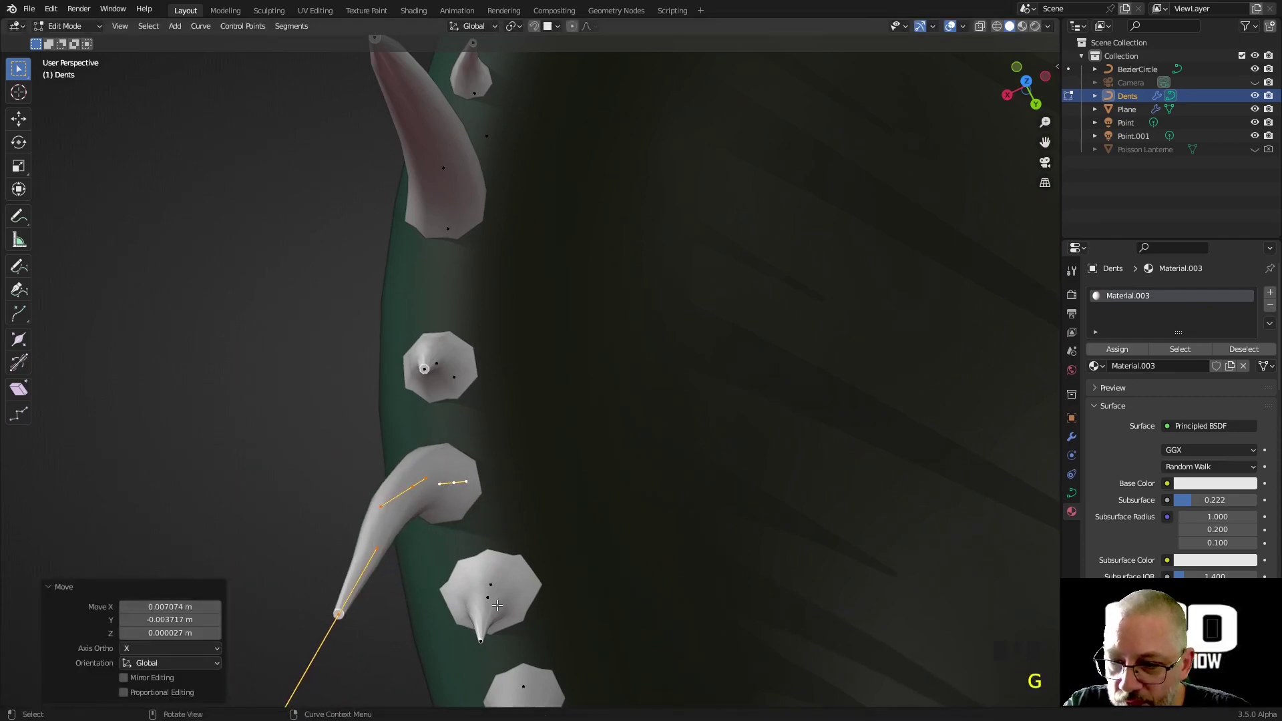
# - Move the small tooth behind the curved one outward by about 0.004 m in X and 0.001 m in Y
pyautogui.click(490, 590)
pyautogui.press('g')
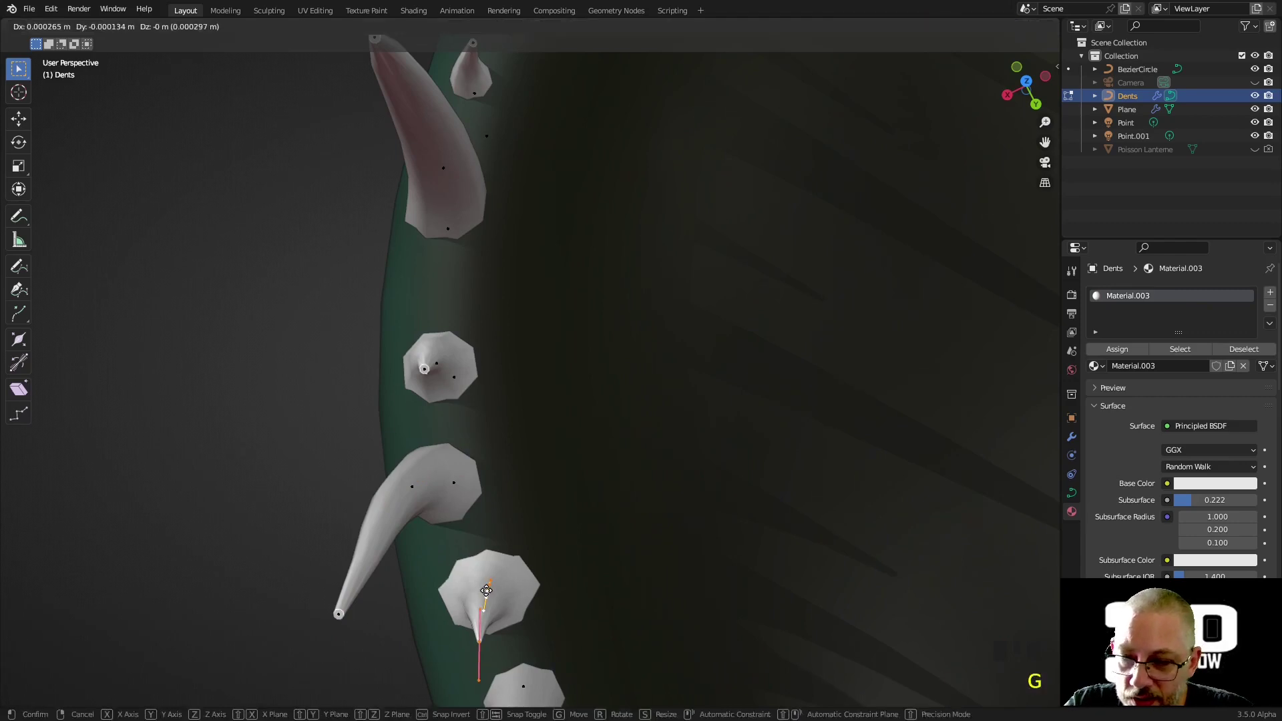
pyautogui.click(476, 604)
# - Scale the tip point handles of the large tooth nearest the jaw's centre by about 1.9 and shift its tip towards the centreline
pyautogui.moveTo(523, 552); pyautogui.dragTo(796, 458, button='middle')
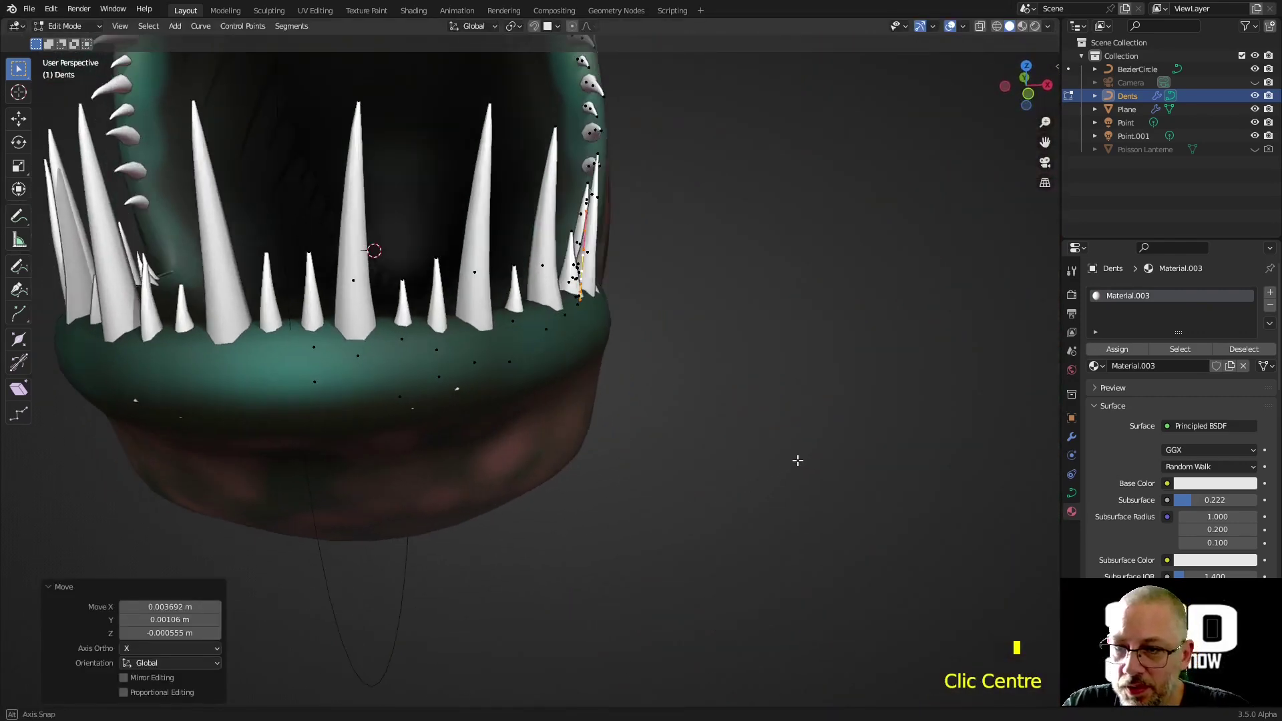
pyautogui.scroll(-2, 356, 103)
pyautogui.click(400, 154)
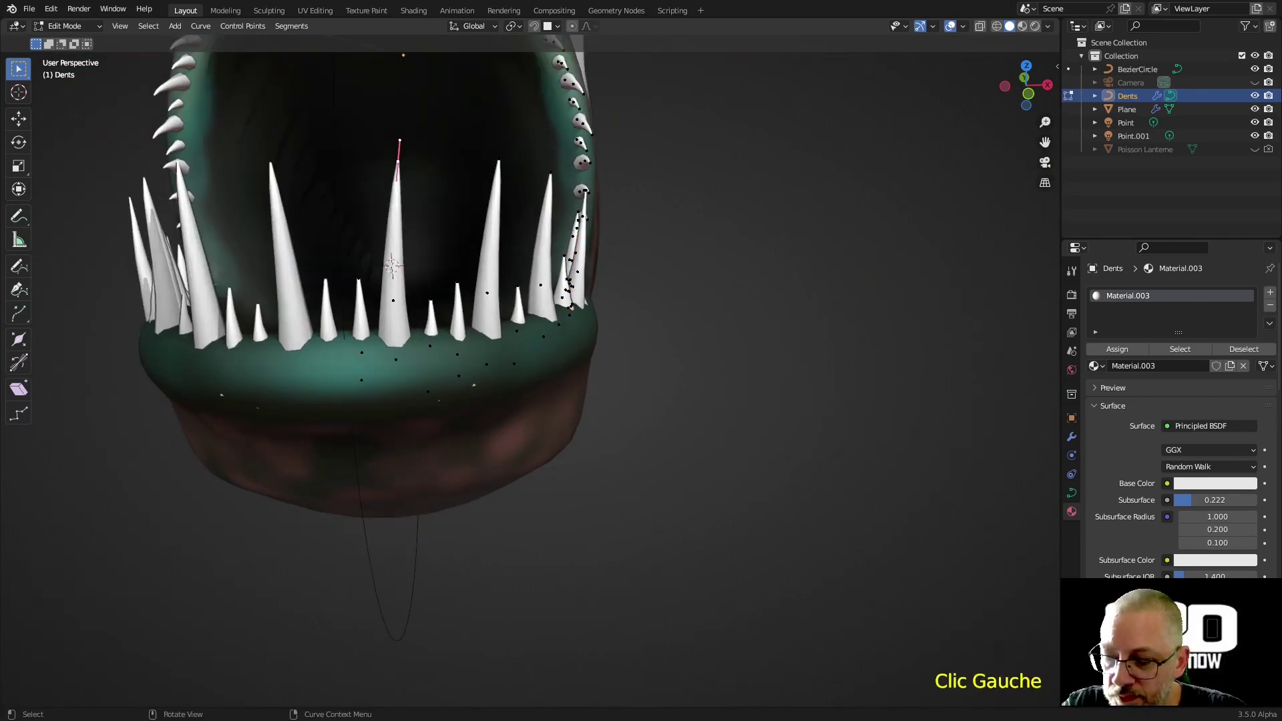
pyautogui.press('s')
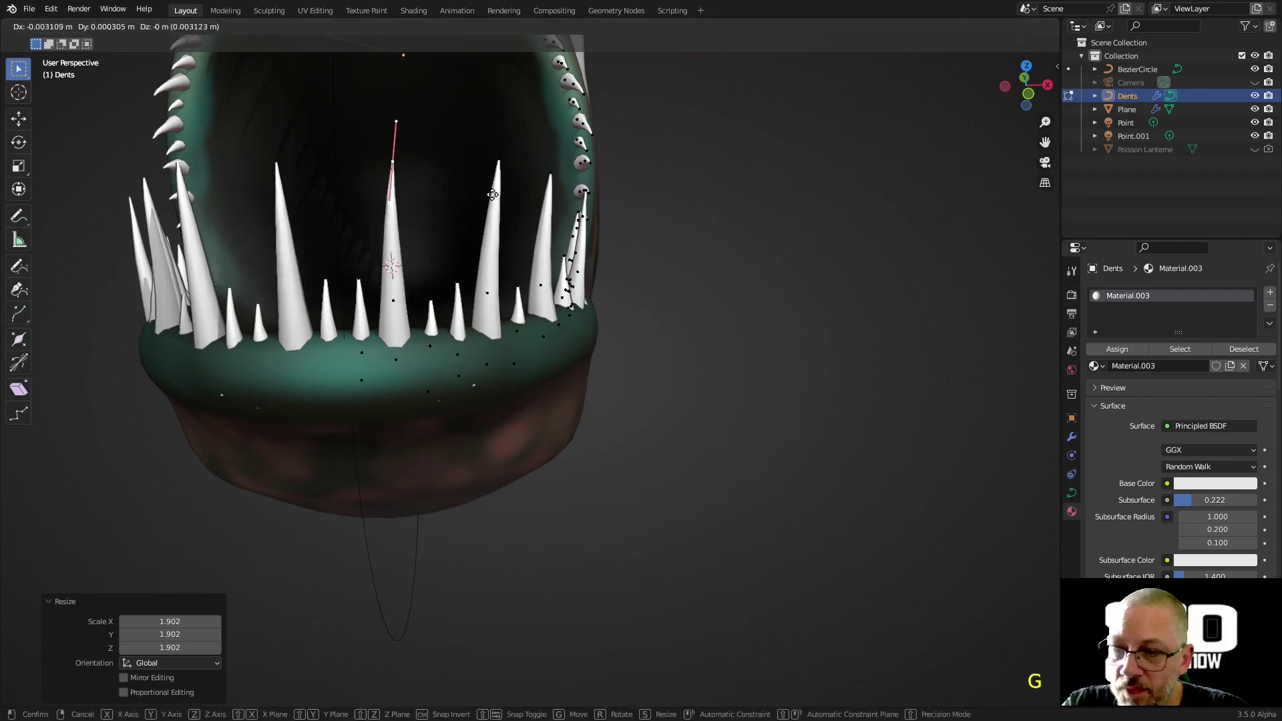
pyautogui.click(491, 197)
# - Move the neighbouring large front tooth's tip about -0.011 m in X and -0.003 m in Z, and rotate its tip point slightly
pyautogui.click(501, 168)
pyautogui.moveTo(502, 167); pyautogui.dragTo(483, 173)
pyautogui.press('r')
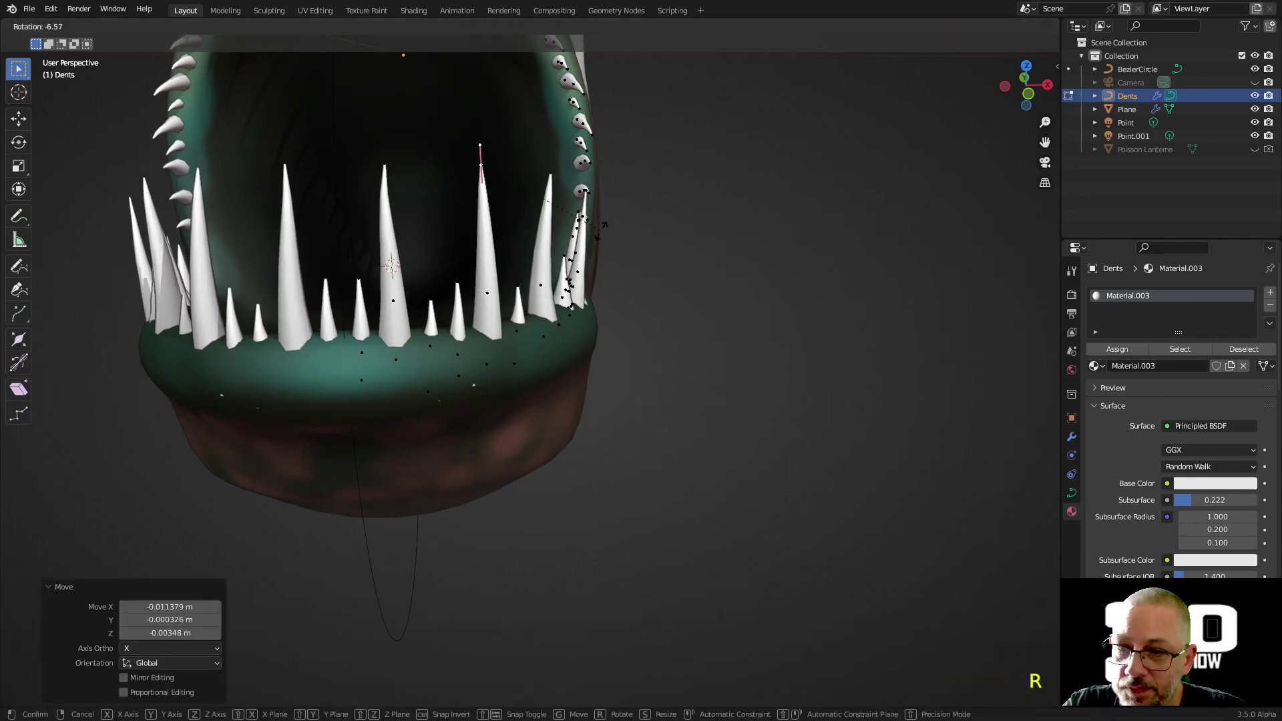
pyautogui.click(599, 215)
# - Rotate the centre front tooth's tip point 8.5° and move it about 0.004 m in X, 0.006 m in Y and -0.005 m in Z
pyautogui.moveTo(565, 238); pyautogui.dragTo(396, 196, button='middle')
pyautogui.click(396, 144)
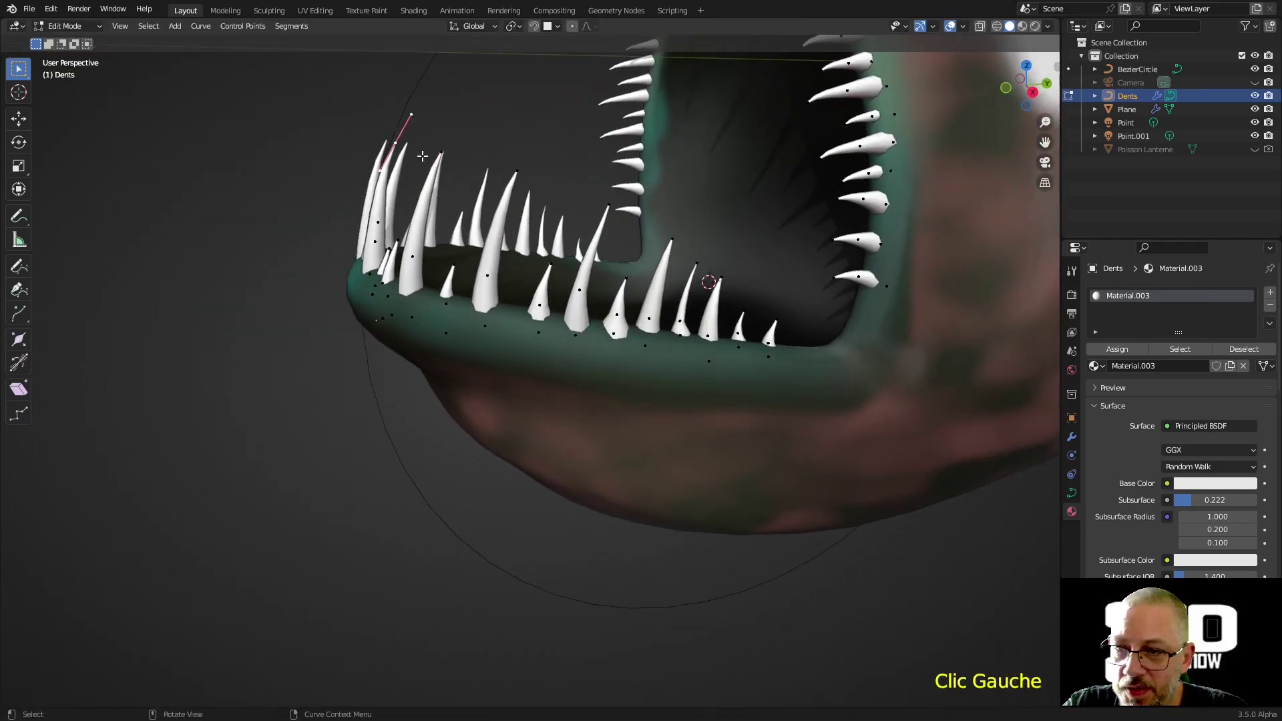
pyautogui.press('r')
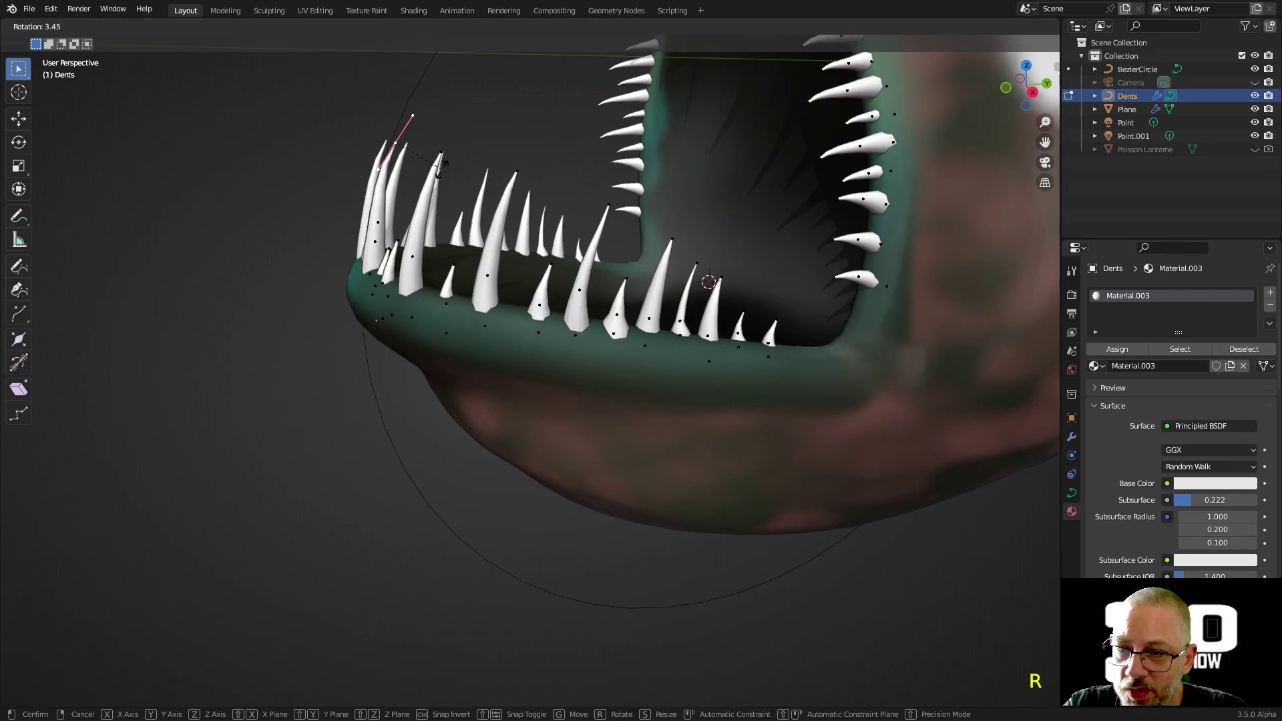
pyautogui.click(442, 176)
pyautogui.press('g')
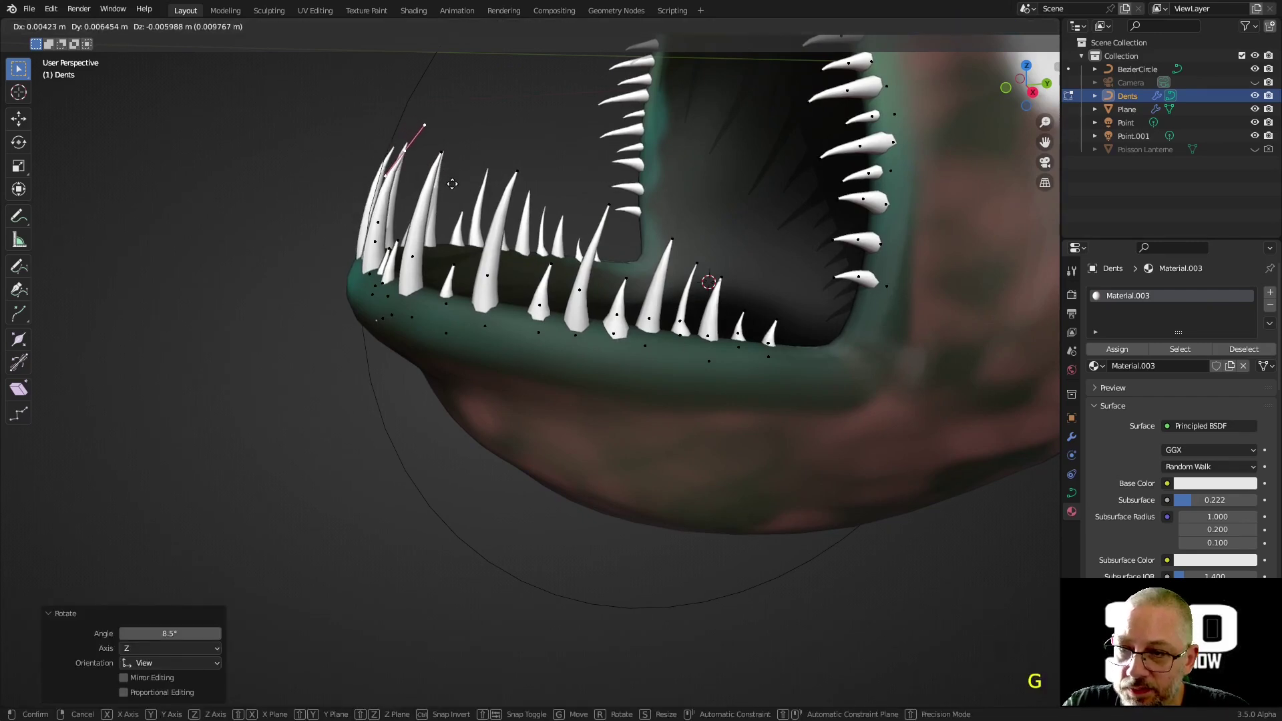
pyautogui.click(504, 226)
# - Try a higher preview resolution on the teeth curve, restore it to 4, and check the bevel settings
pyautogui.moveTo(504, 226); pyautogui.dragTo(909, 316, button='middle')
pyautogui.click(1071, 493)
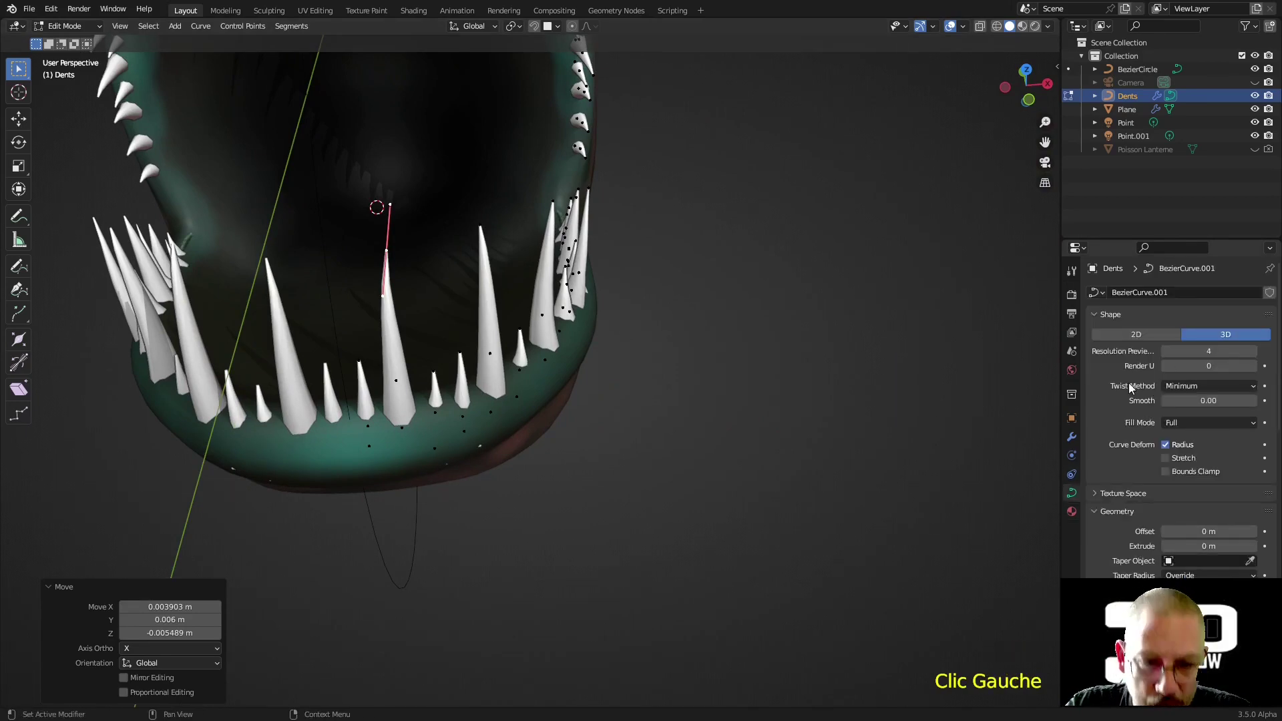
pyautogui.doubleClick(1202, 350)
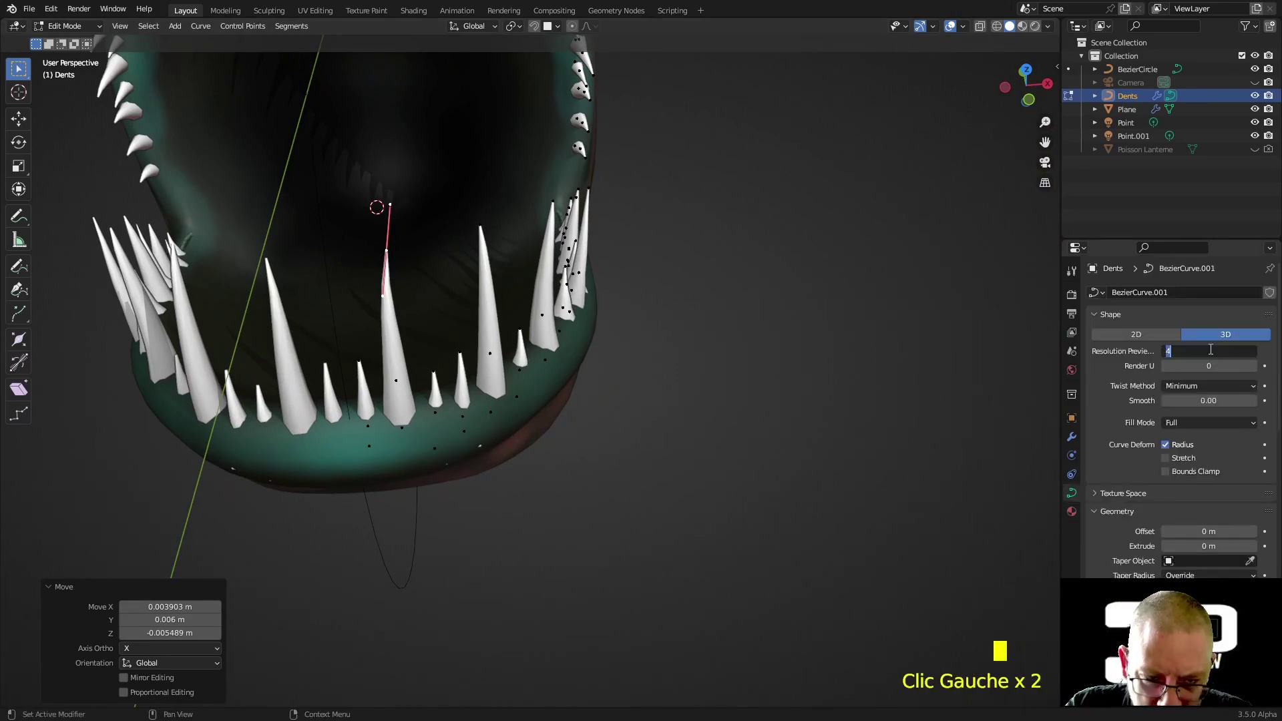
pyautogui.press('Return')
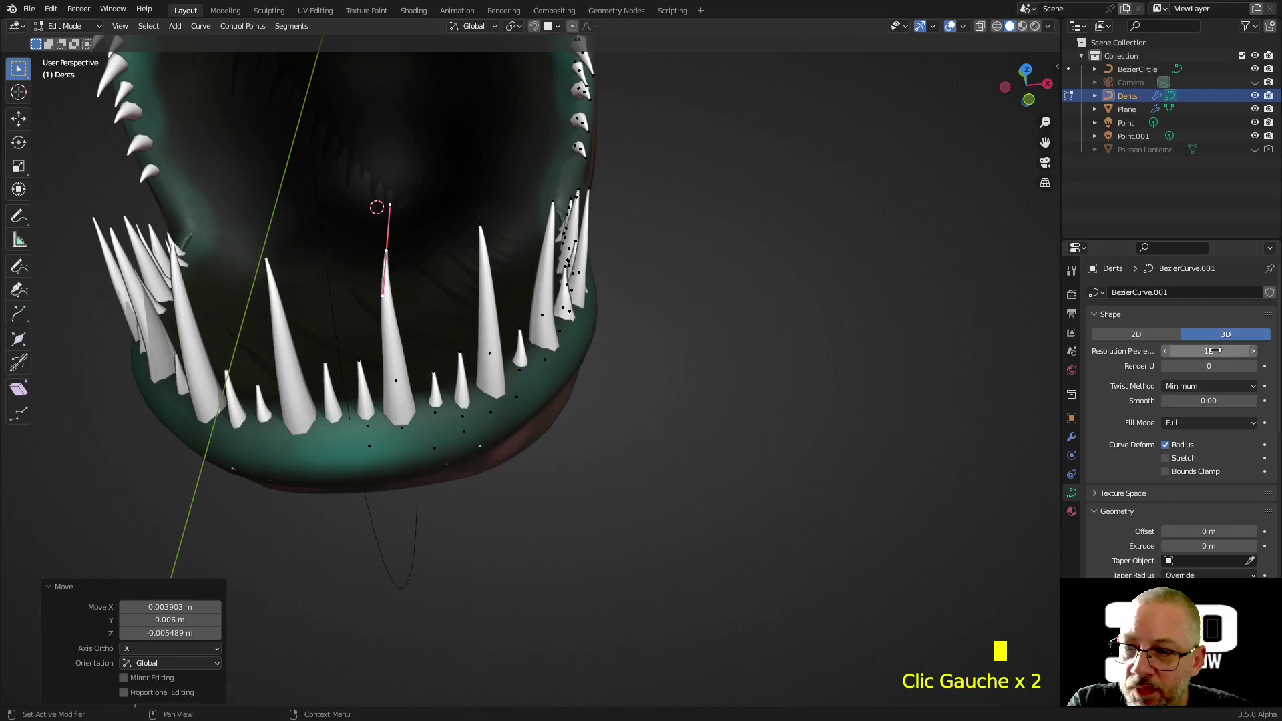
pyautogui.press('Return')
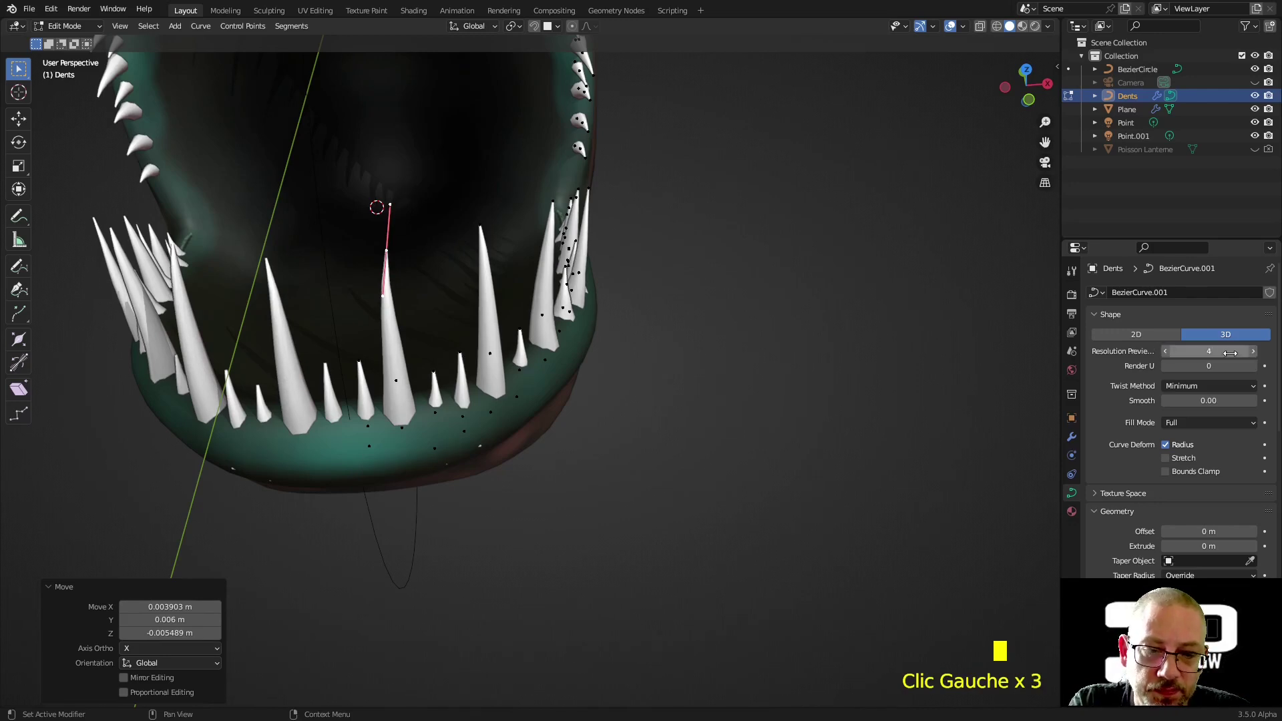
pyautogui.scroll(-8, 1139, 406)
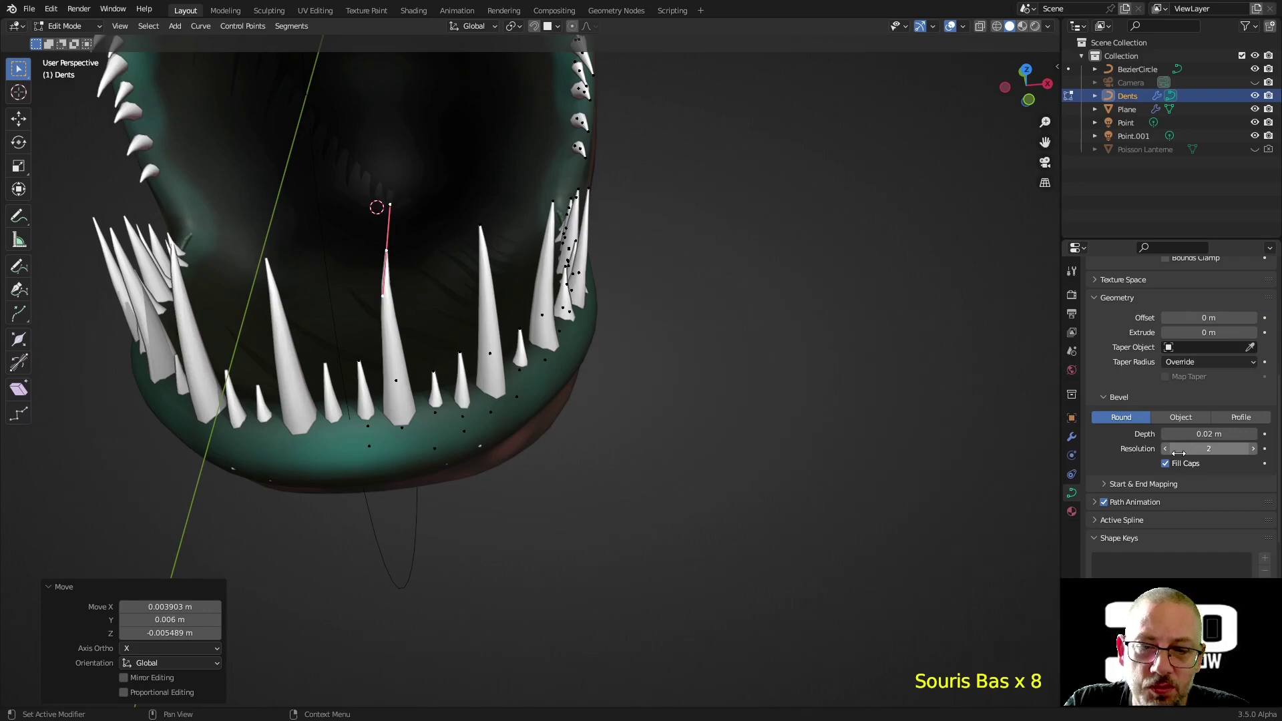
# - Adjust the position of the small side tooth standing between two large teeth along the lower-jaw rim
pyautogui.moveTo(895, 434); pyautogui.dragTo(575, 358, button='middle')
pyautogui.scroll(2, 546, 270)
pyautogui.click(550, 279)
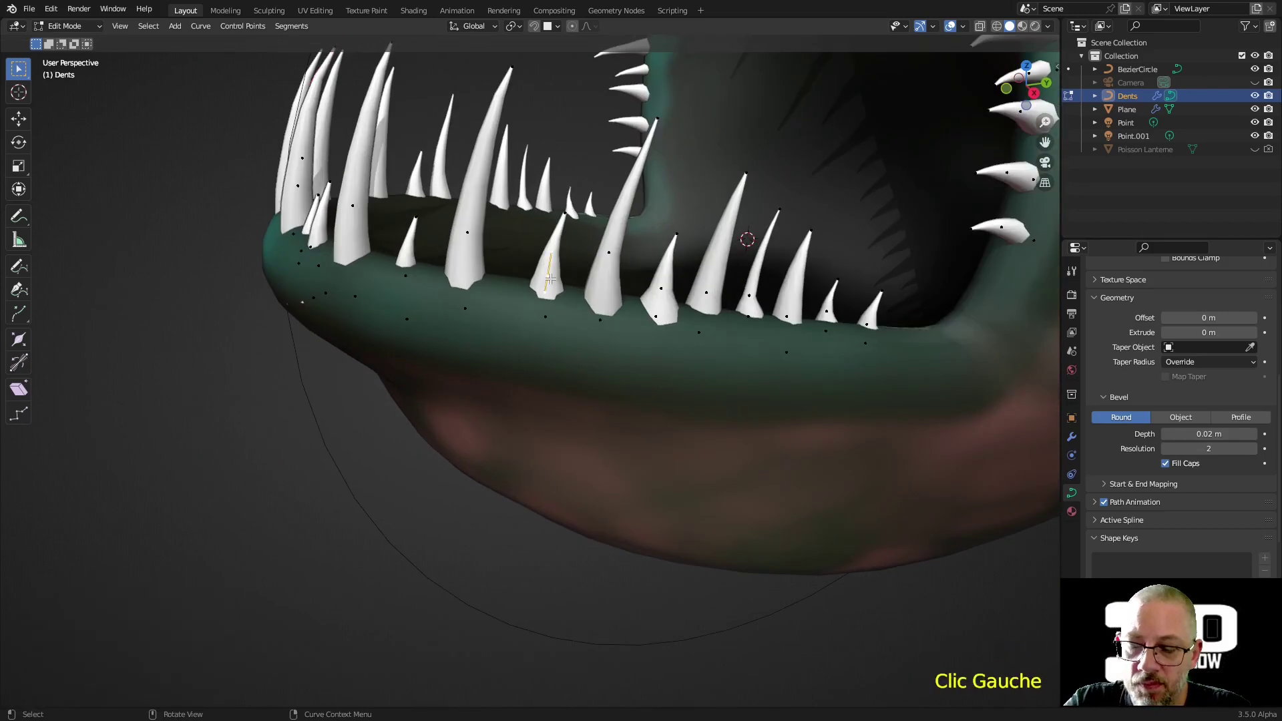
pyautogui.press('g')
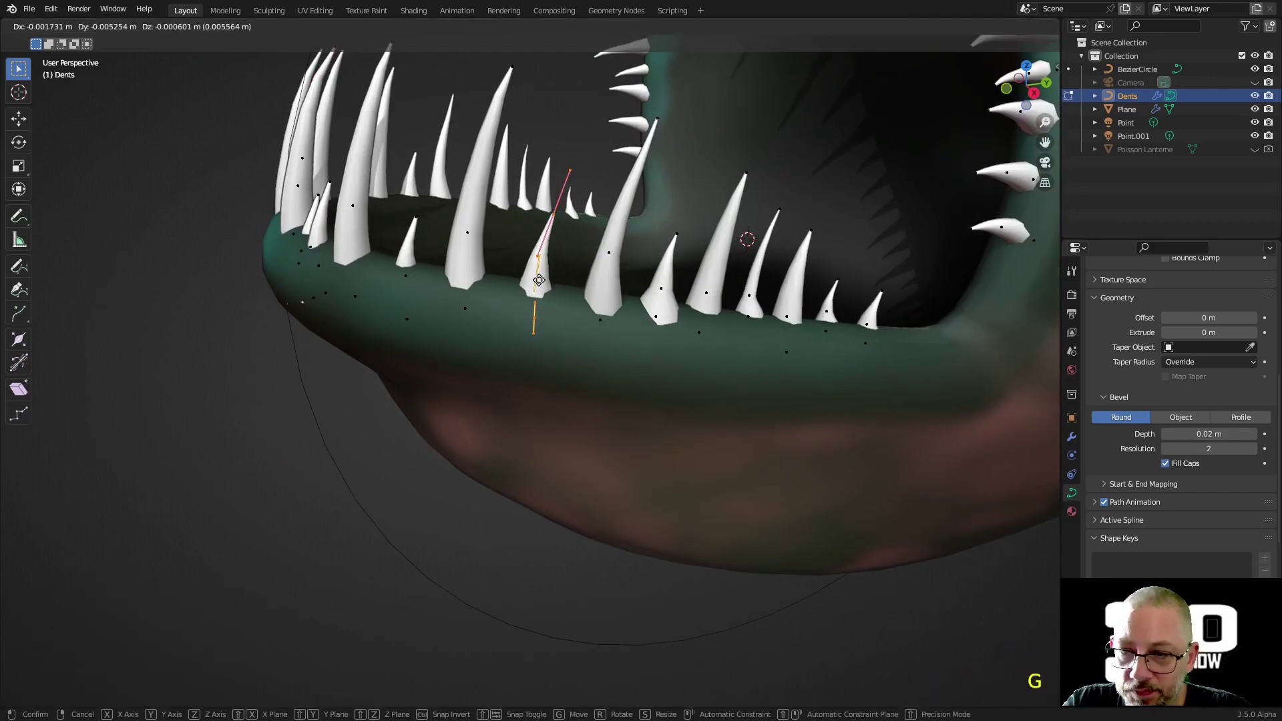
pyautogui.click(551, 281)
# - Shrink the base radius of the small side tooth on the lower-jaw rim by a factor of about 0.8
pyautogui.moveTo(550, 280); pyautogui.dragTo(564, 381, button='middle')
pyautogui.click(583, 364)
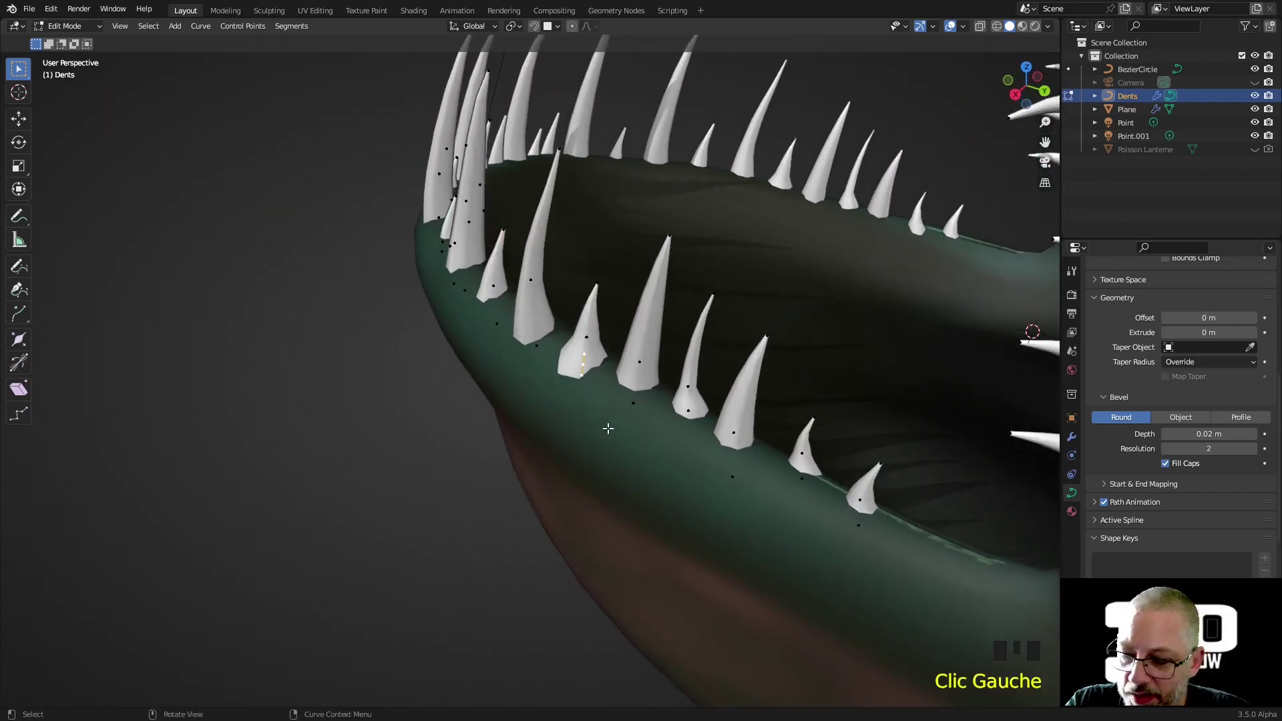
pyautogui.hotkey('alt', 's')
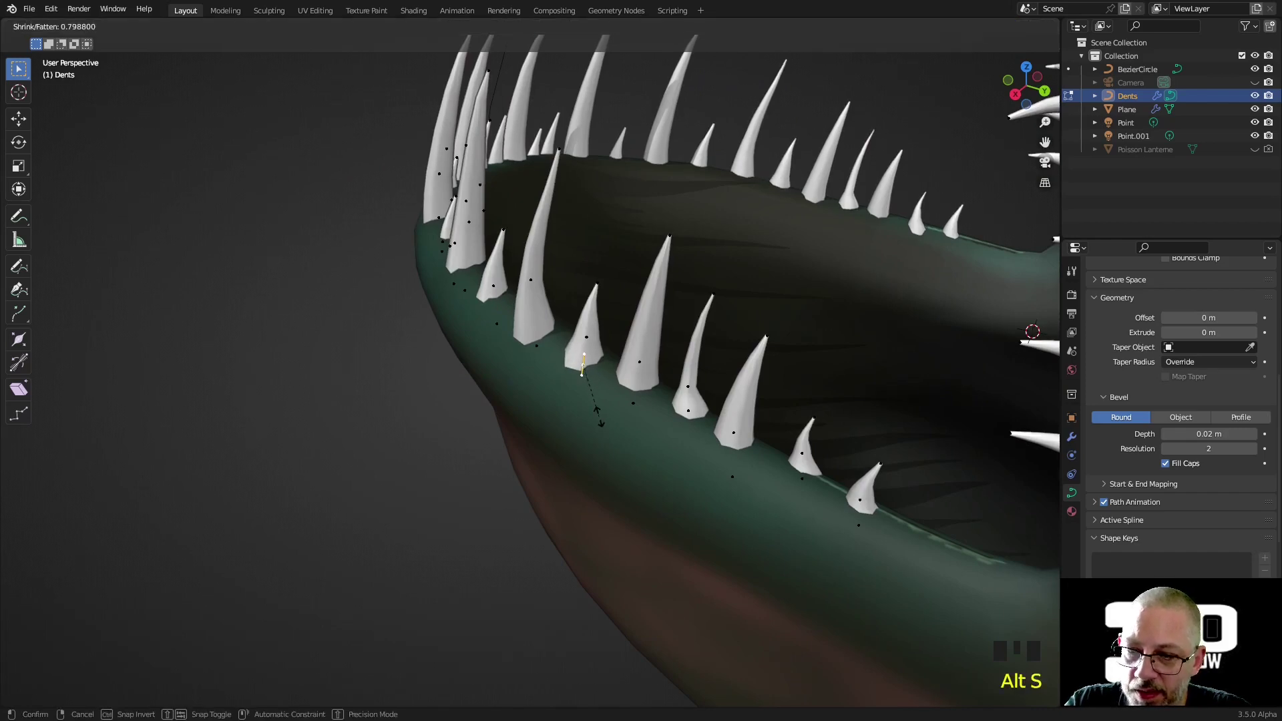
pyautogui.click(598, 419)
# - Move the entire larger side tooth just behind it outward toward the edge of the jaw rim
pyautogui.moveTo(672, 394); pyautogui.dragTo(526, 504, button='middle')
pyautogui.click(499, 508)
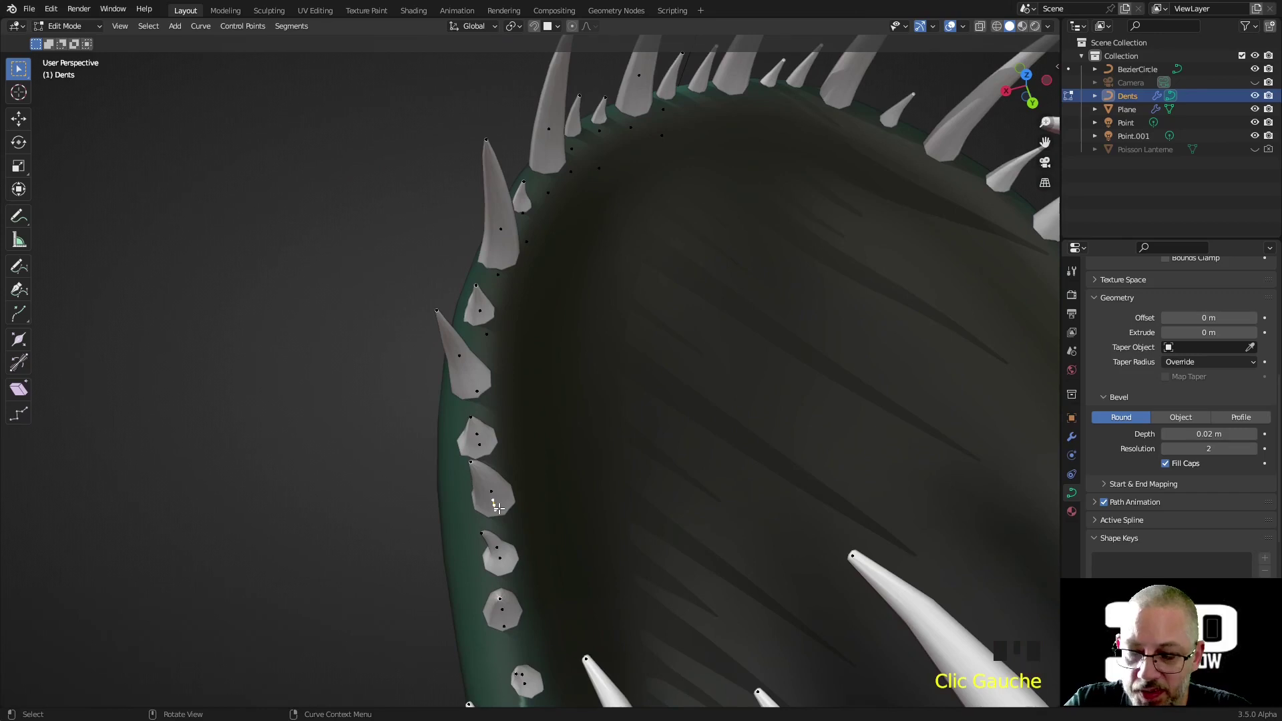
pyautogui.press('g')
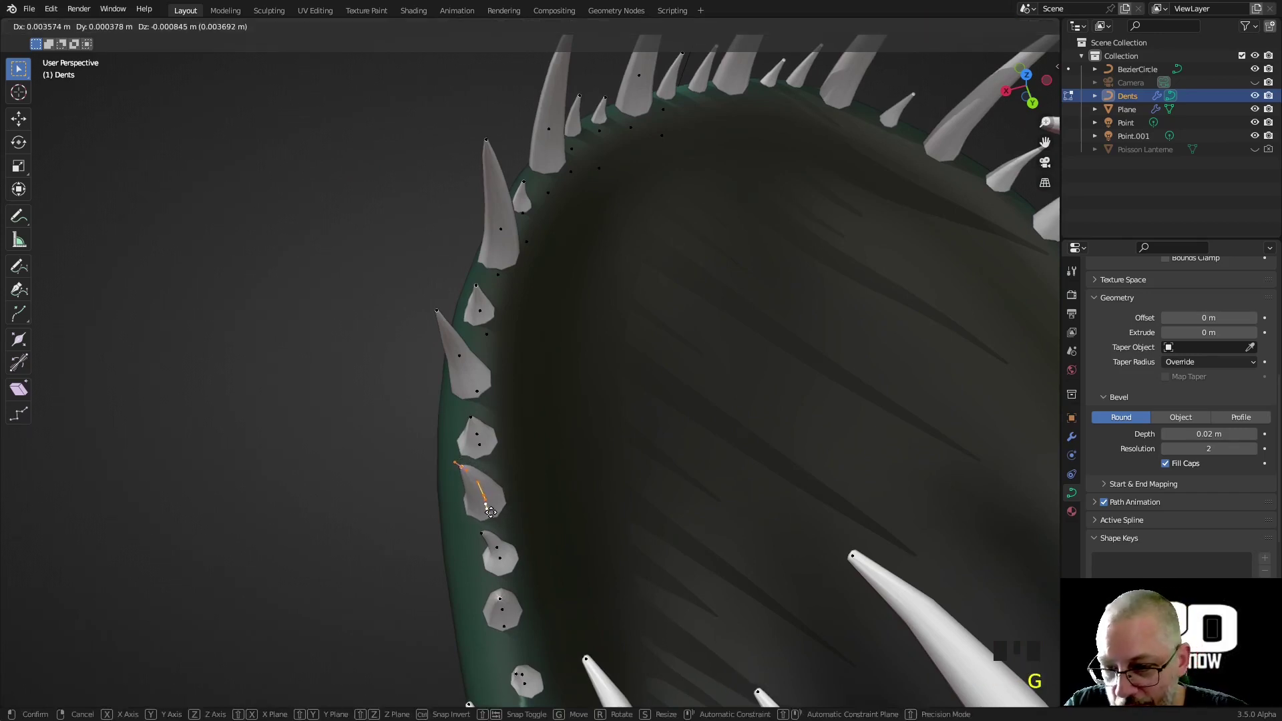
pyautogui.click(481, 498)
# - Rotate that side tooth's tip point -12.8° and move it slightly inward
pyautogui.moveTo(481, 497); pyautogui.dragTo(730, 385, button='middle')
pyautogui.click(638, 145)
pyautogui.moveTo(638, 146); pyautogui.dragTo(676, 172, button='middle')
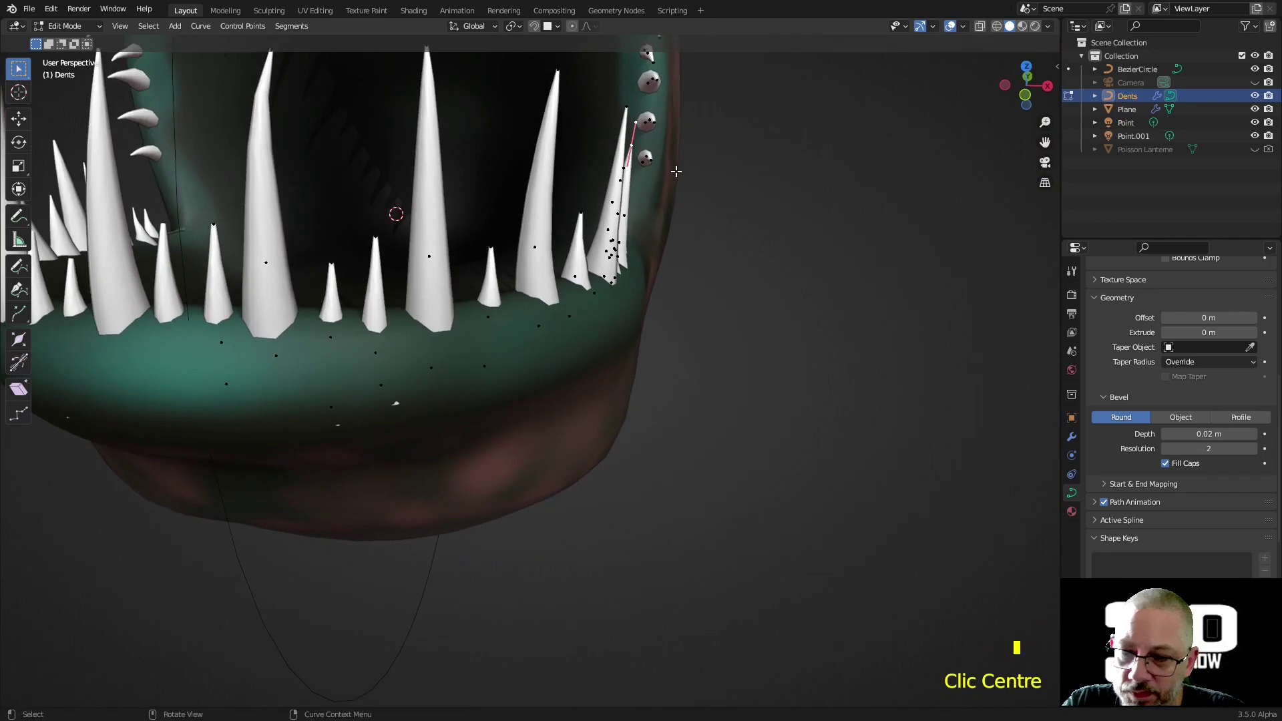
pyautogui.press('r')
pyautogui.click(696, 165)
pyautogui.press('g')
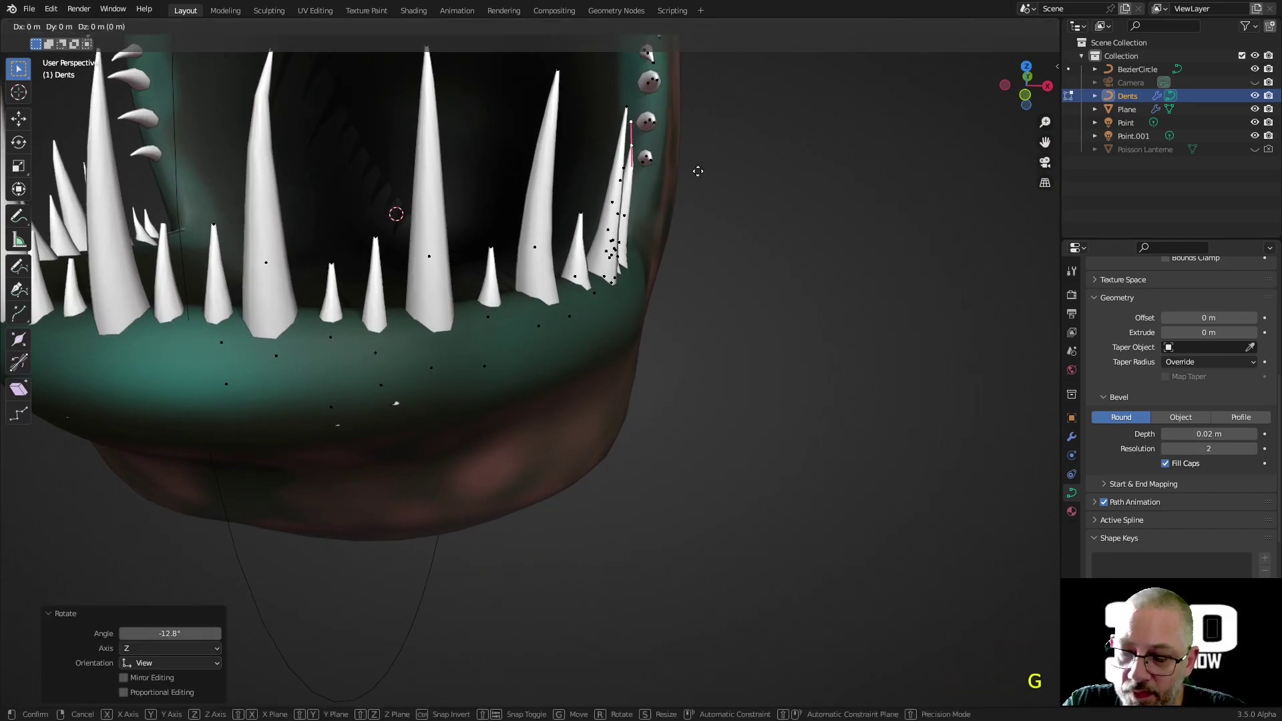
pyautogui.click(694, 171)
# - Rotate the tip point of the next large tooth toward the front and move it about -0.009 m in X and -0.001 m in Y and Z
pyautogui.click(632, 103)
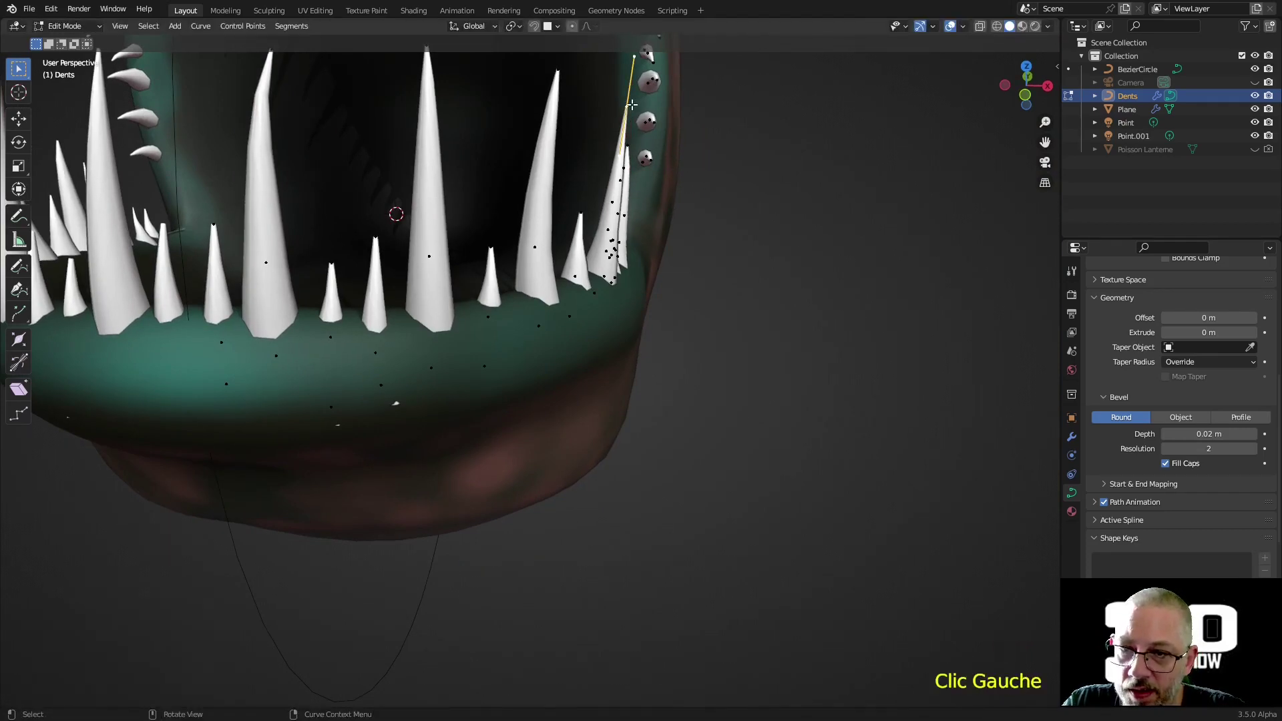
pyautogui.press('r')
pyautogui.click(645, 121)
pyautogui.press('g')
pyautogui.click(631, 126)
# - Rotate the tip point of the following large tooth toward the front inward and move it about -0.006 m in X
pyautogui.moveTo(659, 152); pyautogui.dragTo(541, 257, button='middle')
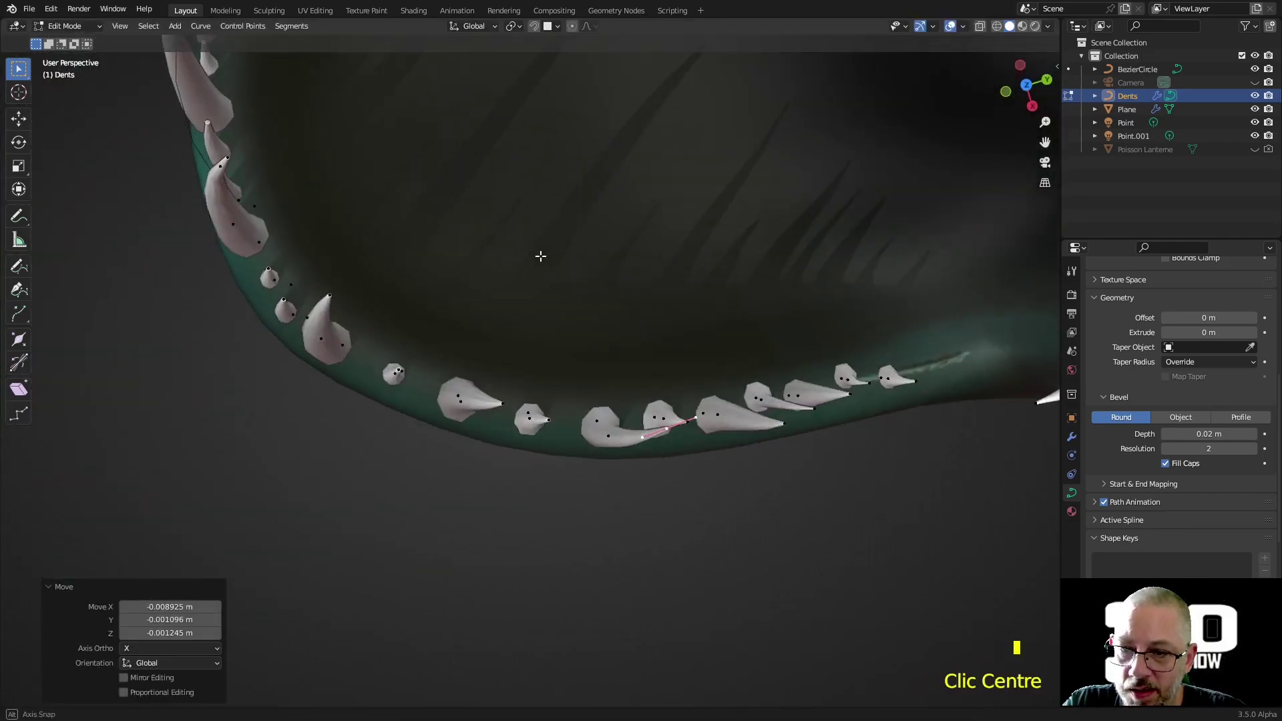
pyautogui.click(506, 404)
pyautogui.press('r')
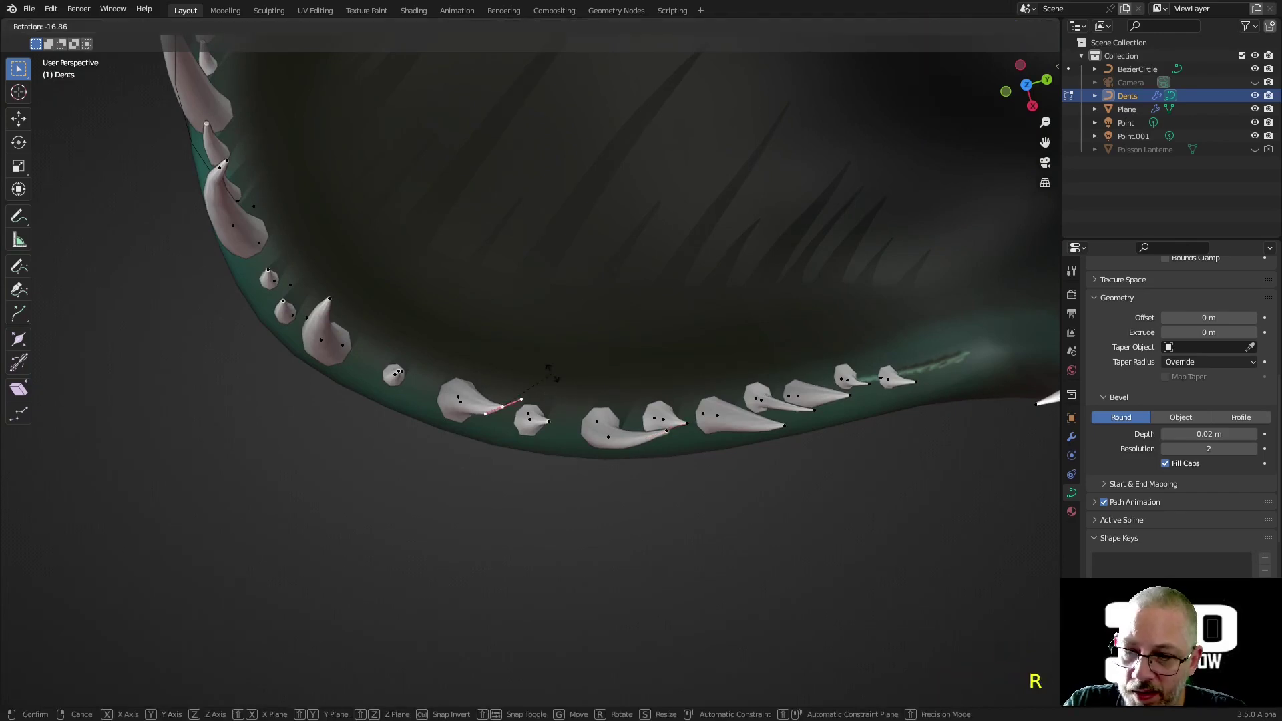
pyautogui.click(552, 366)
pyautogui.press('g')
pyautogui.click(548, 350)
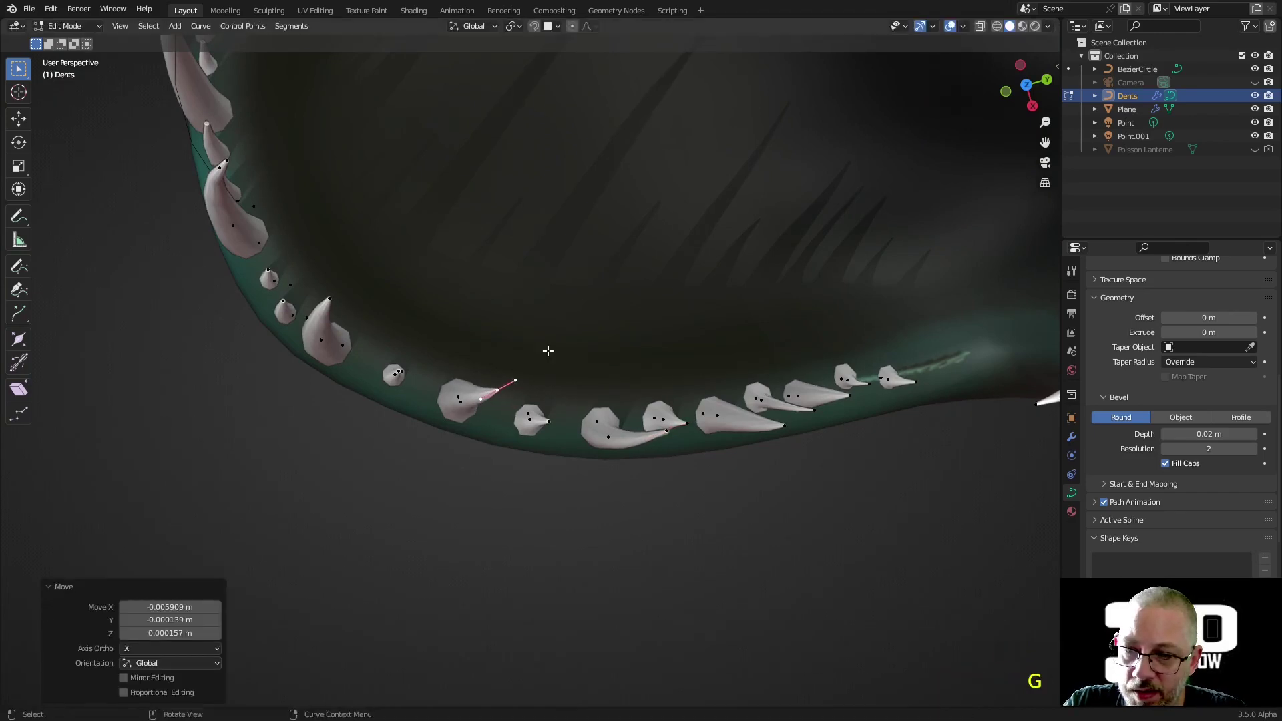
# - Move the fourth-last tooth about 0.008 m in X and -0.003 m in Z, and shift the third-last tooth outward onto the rim
pyautogui.scroll(-2, 548, 351)
pyautogui.moveTo(548, 351); pyautogui.dragTo(481, 386, button='middle')
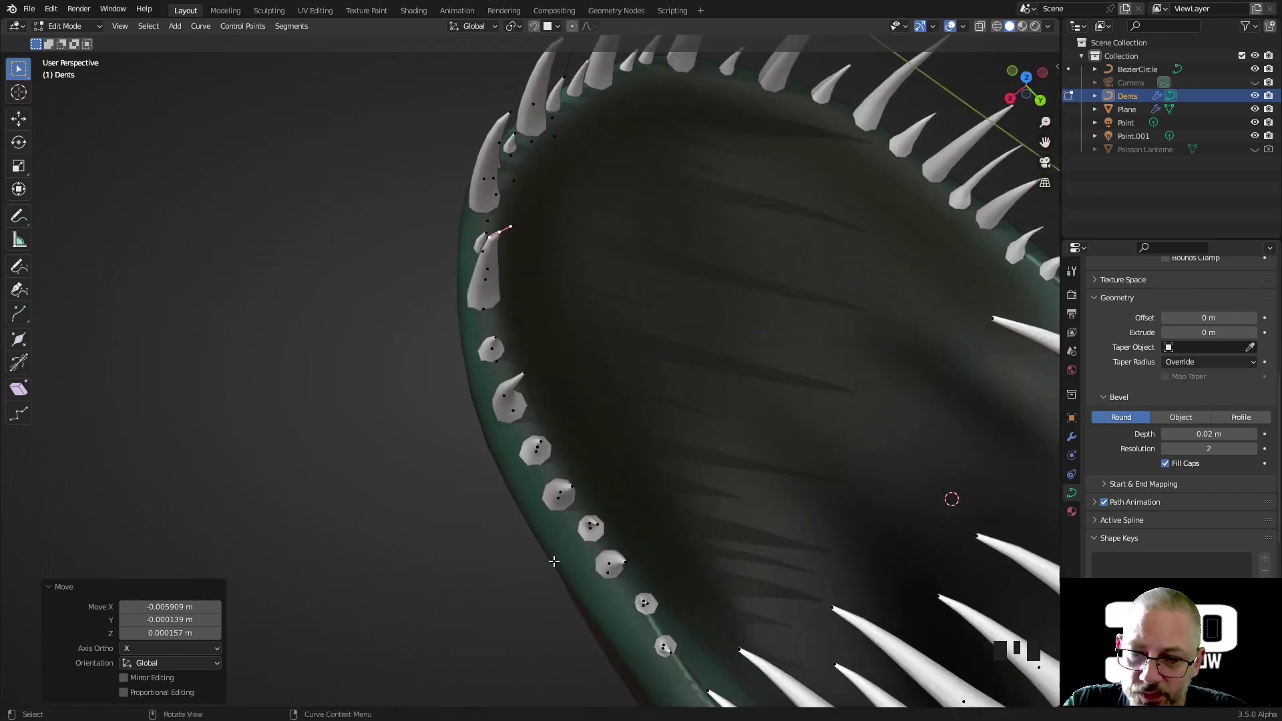
pyautogui.click(594, 530)
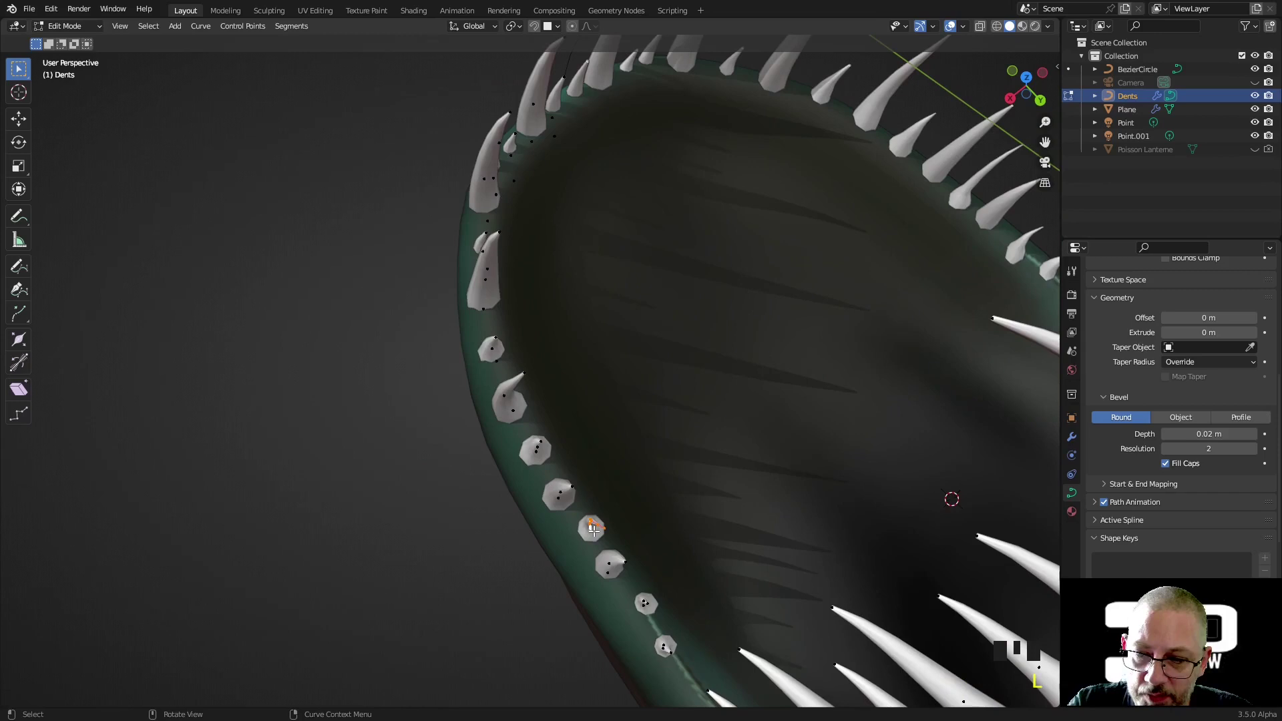
pyautogui.press('g')
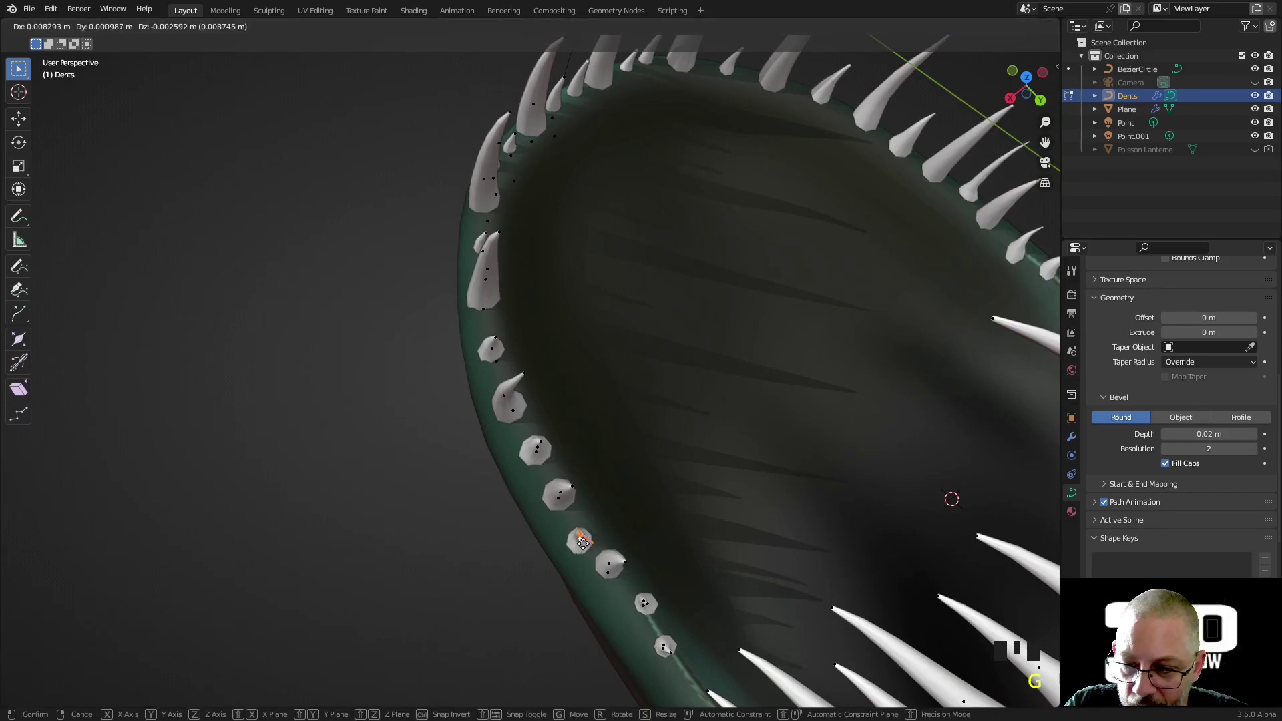
pyautogui.click(583, 541)
pyautogui.click(609, 571)
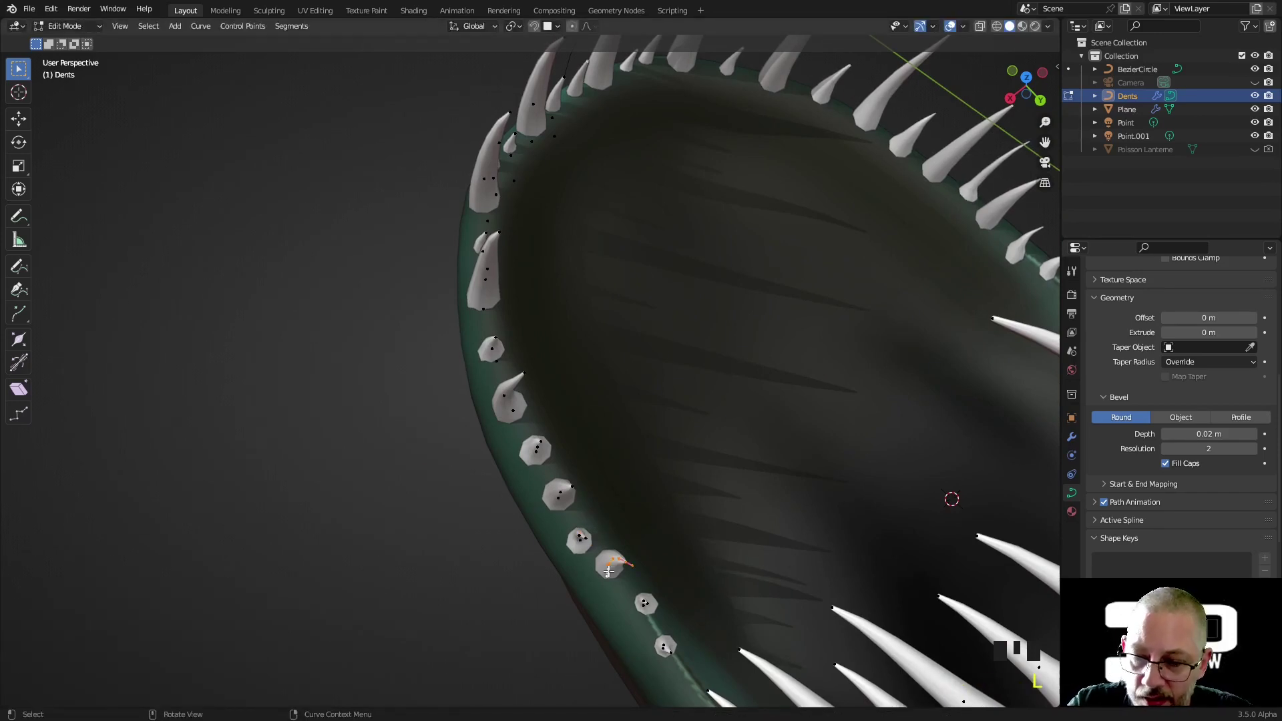
pyautogui.press('g')
pyautogui.click(603, 585)
# - Move the second-last tooth about 0.008 m in X and -0.003 m in Z, and shift the last tooth outward onto the rim
pyautogui.click(647, 604)
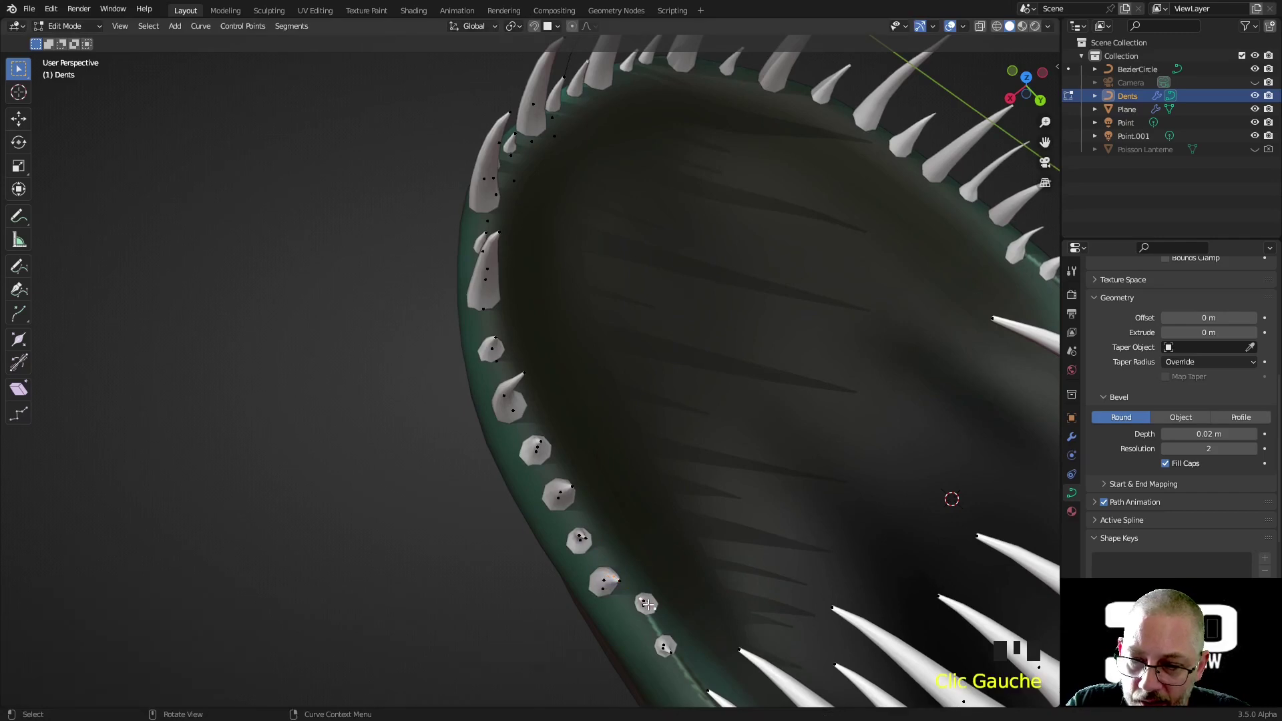
pyautogui.press('g')
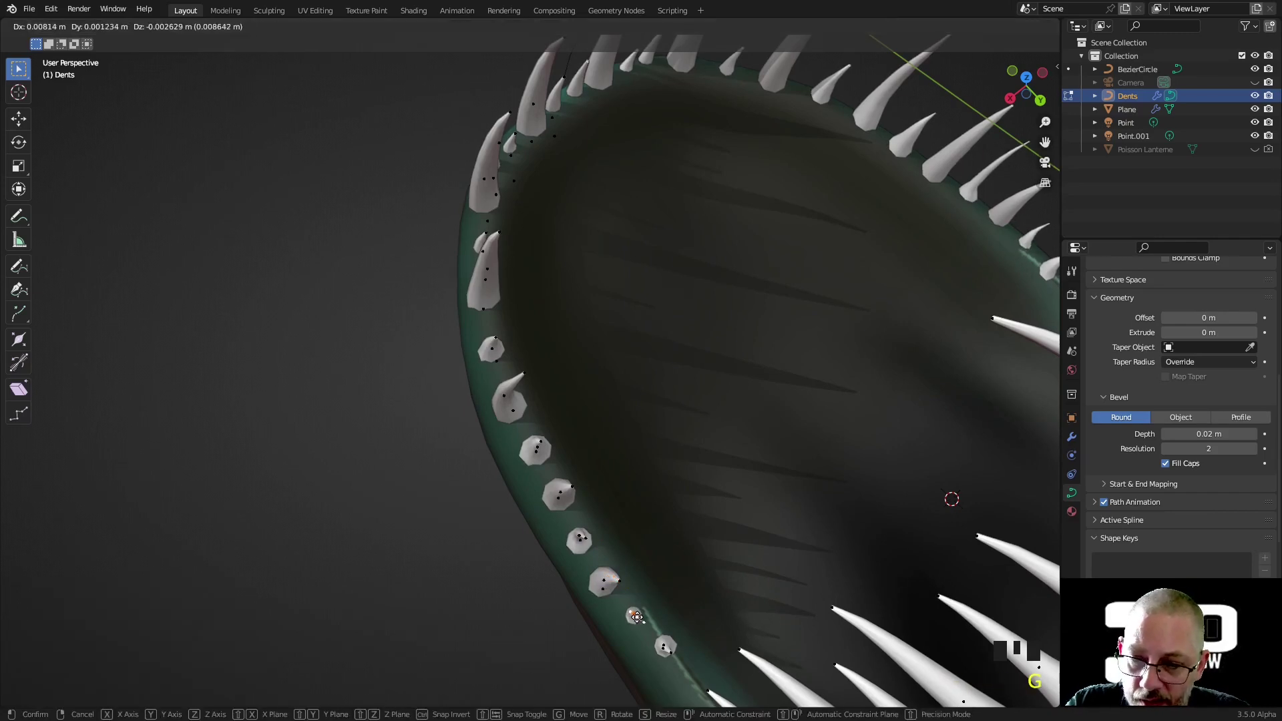
pyautogui.click(641, 620)
pyautogui.click(668, 647)
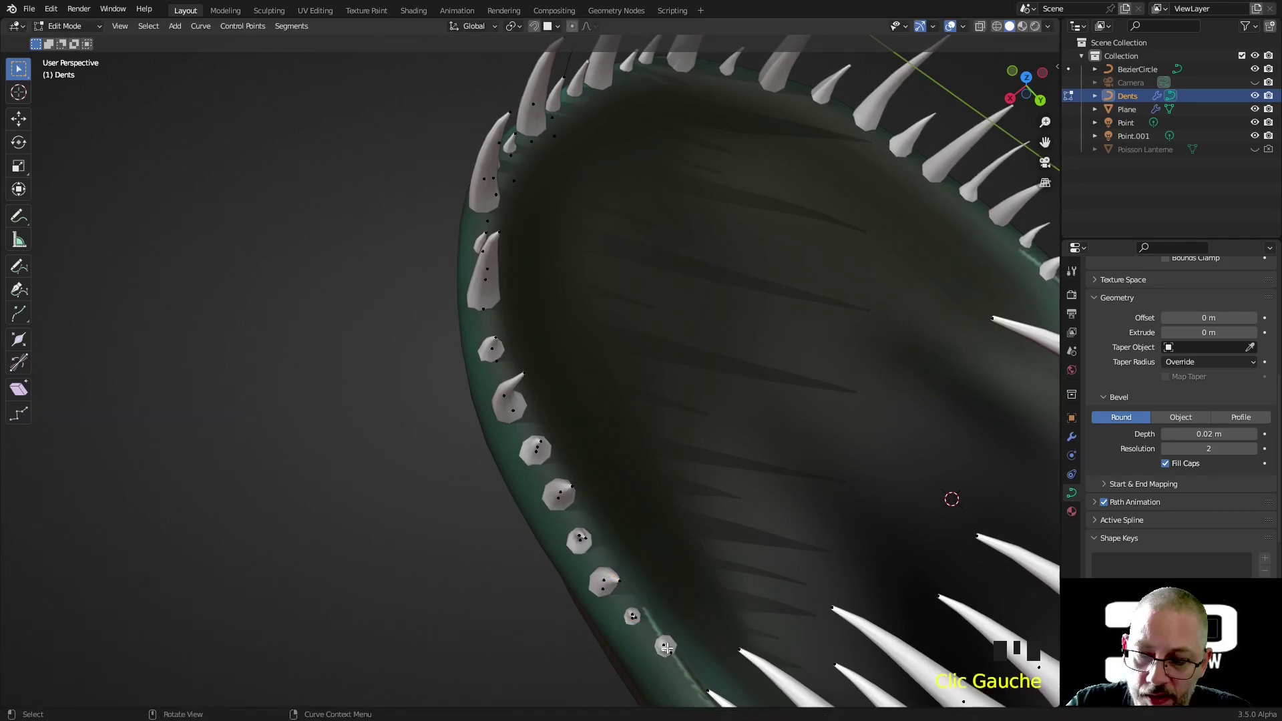
pyautogui.press('g')
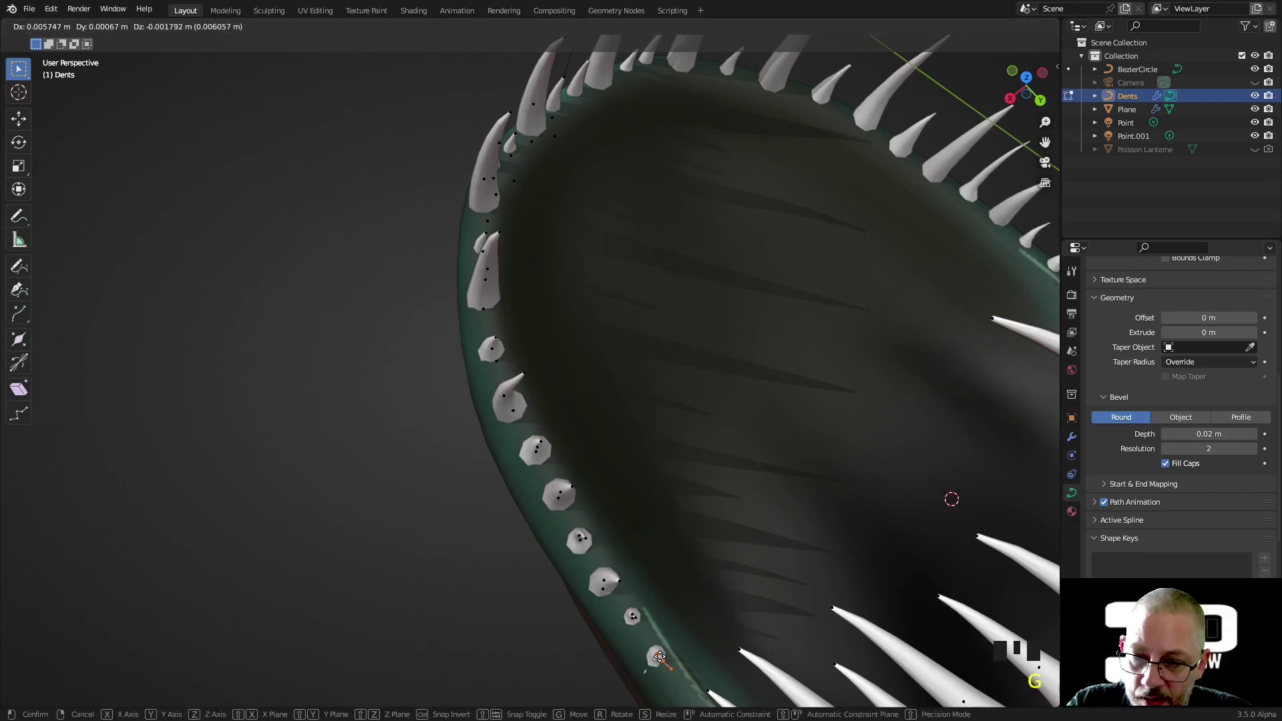
pyautogui.click(661, 651)
# - Scale the base point radius of the last lower tooth near the mouth corner by 0.904
pyautogui.moveTo(661, 652); pyautogui.dragTo(838, 489, button='middle')
pyautogui.scroll(3, 890, 450)
pyautogui.keyDown('shift'); pyautogui.moveTo(890, 450); pyautogui.dragTo(905, 421, button='middle'); pyautogui.keyUp('shift')
pyautogui.click(914, 415)
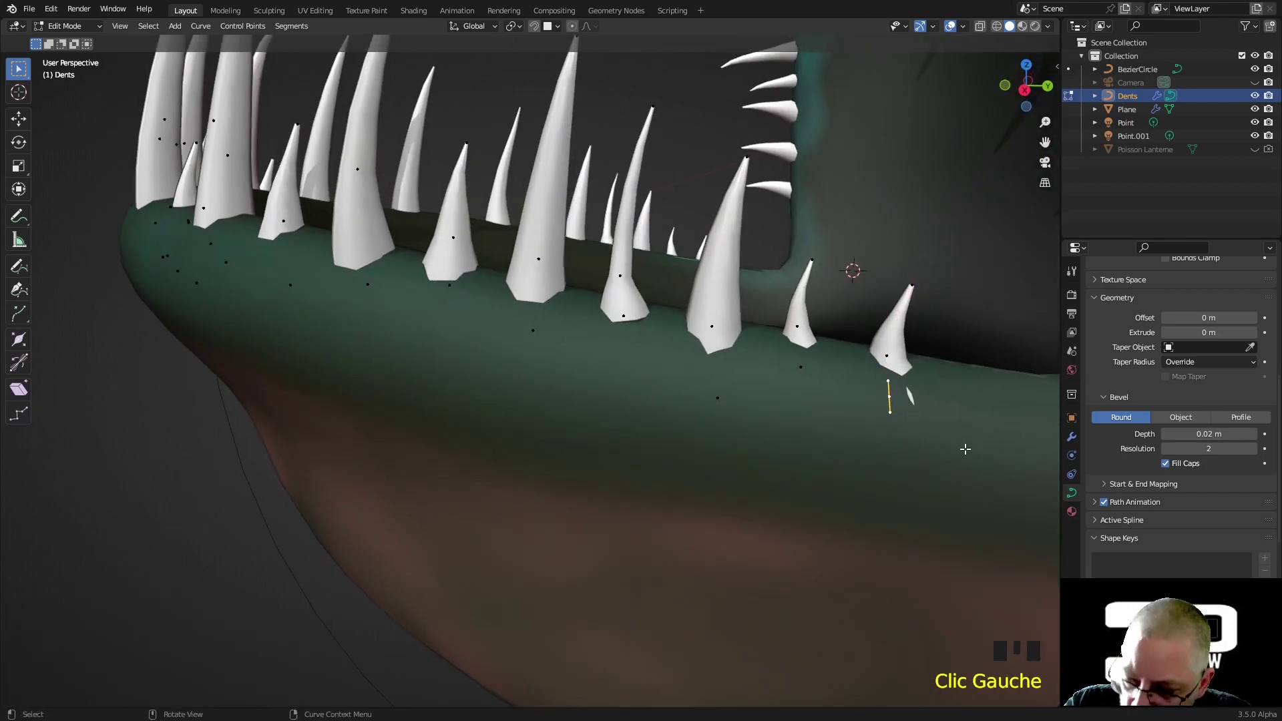
pyautogui.hotkey('alt', 's')
pyautogui.click(932, 431)
# - Move the base point of the third-last lower tooth about -0.001 m in X and -0.001 m in Y
pyautogui.scroll(-2, 931, 431)
pyautogui.moveTo(790, 397); pyautogui.dragTo(873, 471, button='middle')
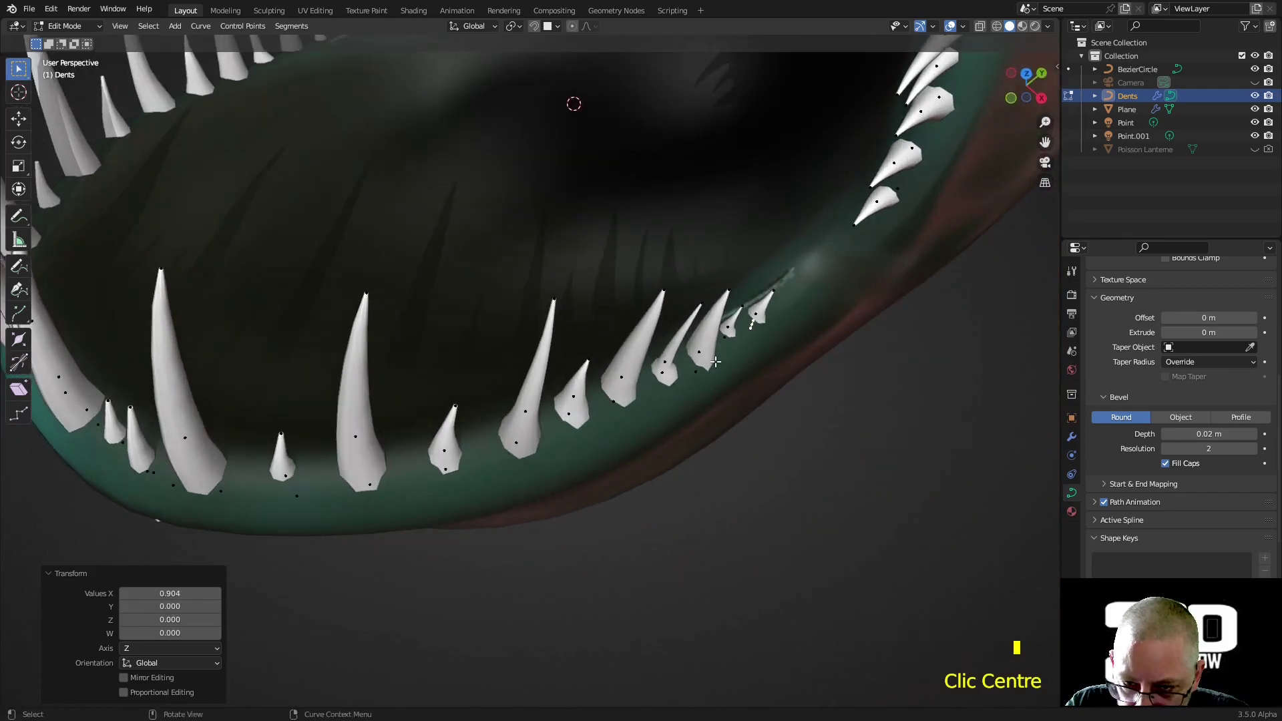
pyautogui.click(699, 375)
pyautogui.click(699, 378)
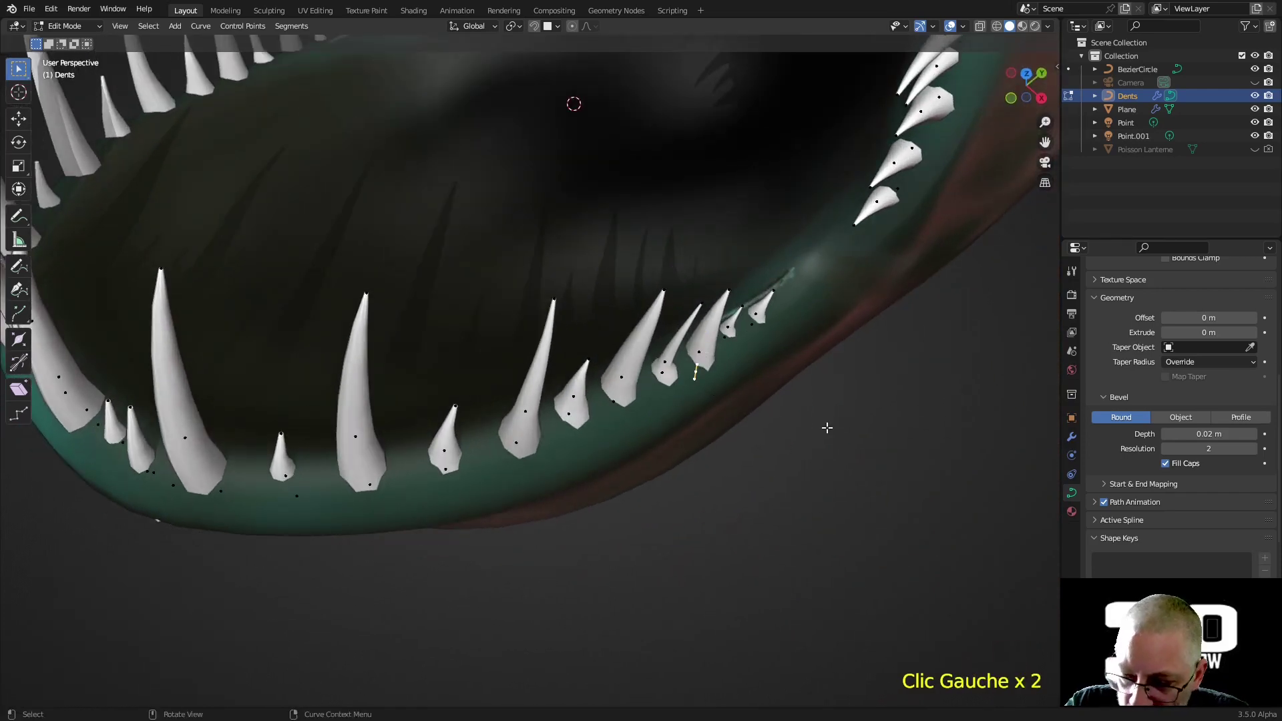
pyautogui.press('g')
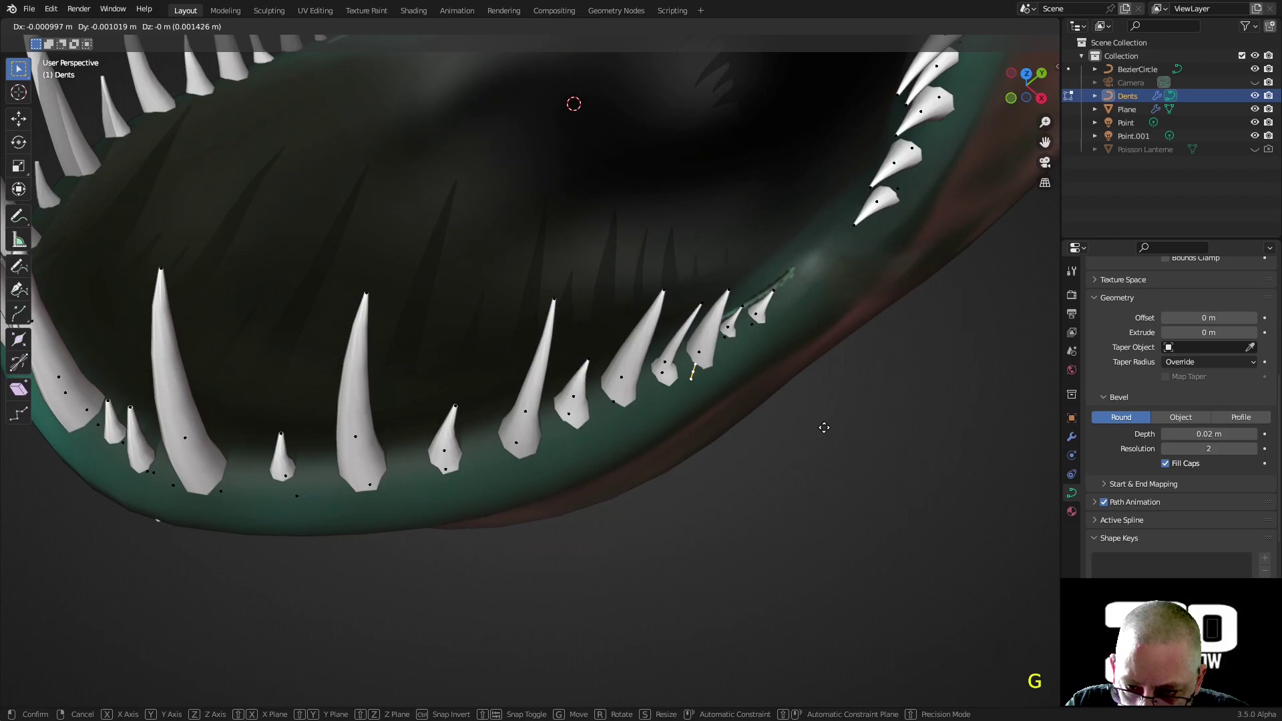
pyautogui.click(823, 426)
# - Return to Object Mode and save the scene as the new version ABA_2023_Hauts-fonds_Poisson-Lanterne.015.blend
pyautogui.moveTo(822, 426); pyautogui.dragTo(794, 428, button='middle')
pyautogui.scroll(-4, 771, 398)
pyautogui.press('Tab')
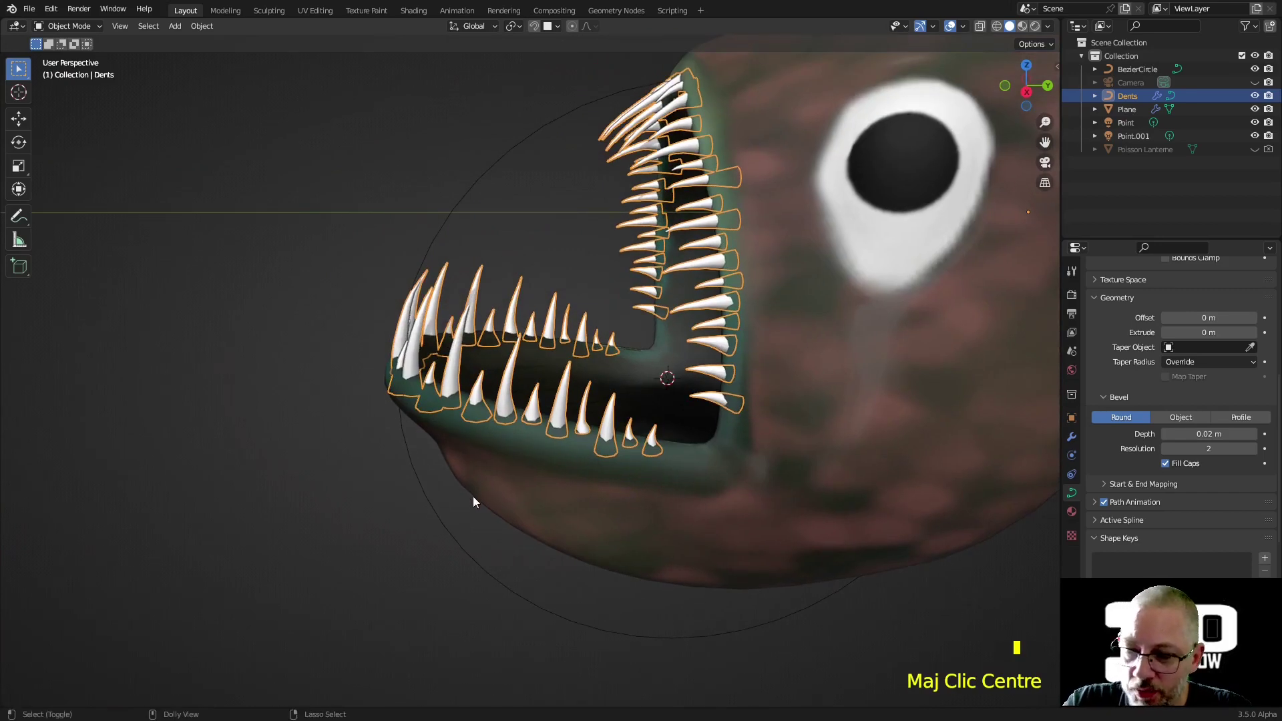
pyautogui.hotkey('ctrl', 'shift', 's')
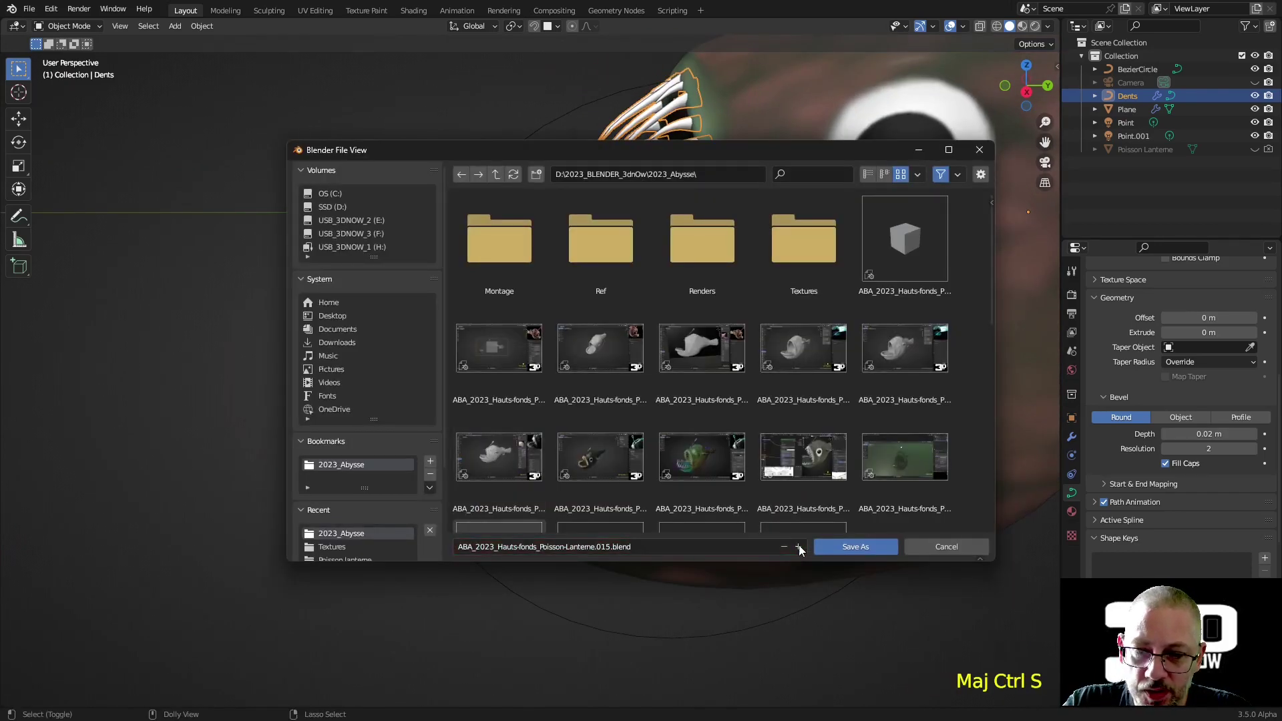
pyautogui.click(868, 546)
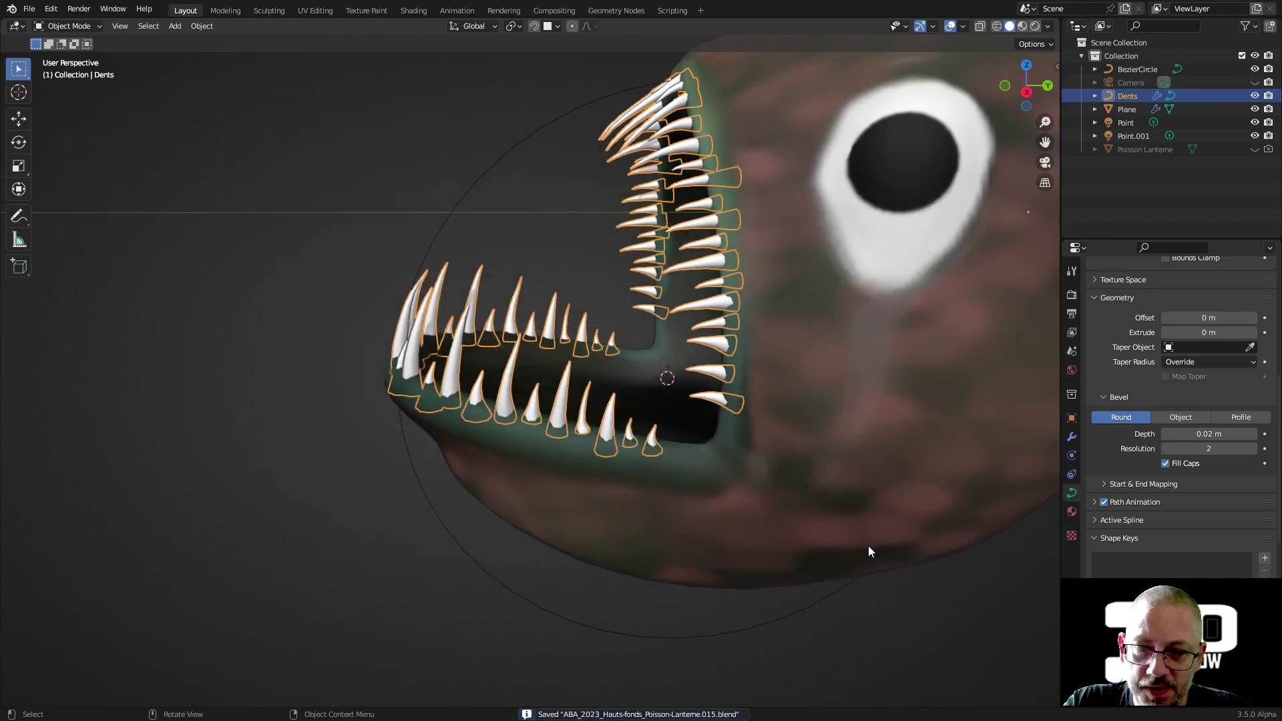
# - Edit the teeth curve with X-ray display on and scale the base radius of the small tooth between two large front-side teeth by 0.746
pyautogui.moveTo(664, 451)
pyautogui.mouseDown(button='middle')
pyautogui.moveTo(682, 422)
pyautogui.moveTo(675, 430)
pyautogui.mouseUp(button='middle')
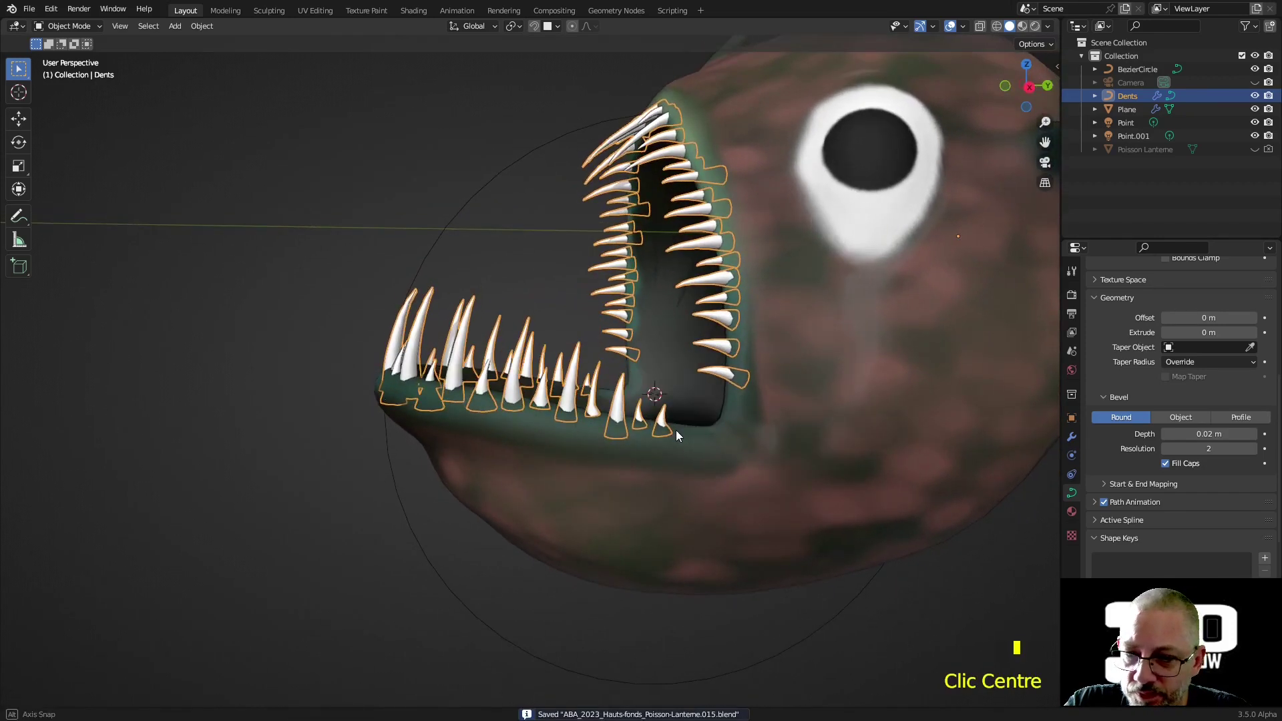
pyautogui.scroll(3, 428, 394)
pyautogui.click(363, 370)
pyautogui.moveTo(363, 371); pyautogui.dragTo(364, 411, button='middle')
pyautogui.press('Tab')
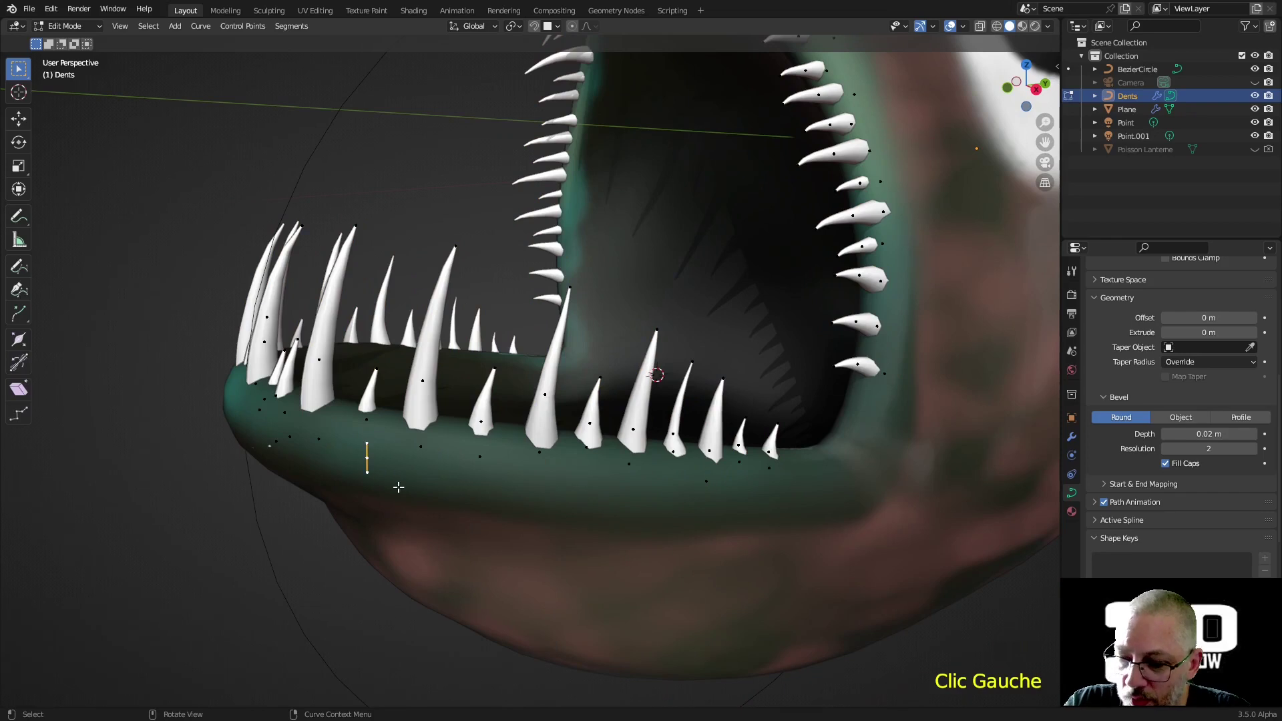
pyautogui.hotkey('alt', 'z')
pyautogui.moveTo(395, 483)
pyautogui.mouseDown(button='middle')
pyautogui.moveTo(352, 447)
pyautogui.moveTo(375, 477)
pyautogui.mouseUp(button='middle')
pyautogui.hotkey('alt', 's')
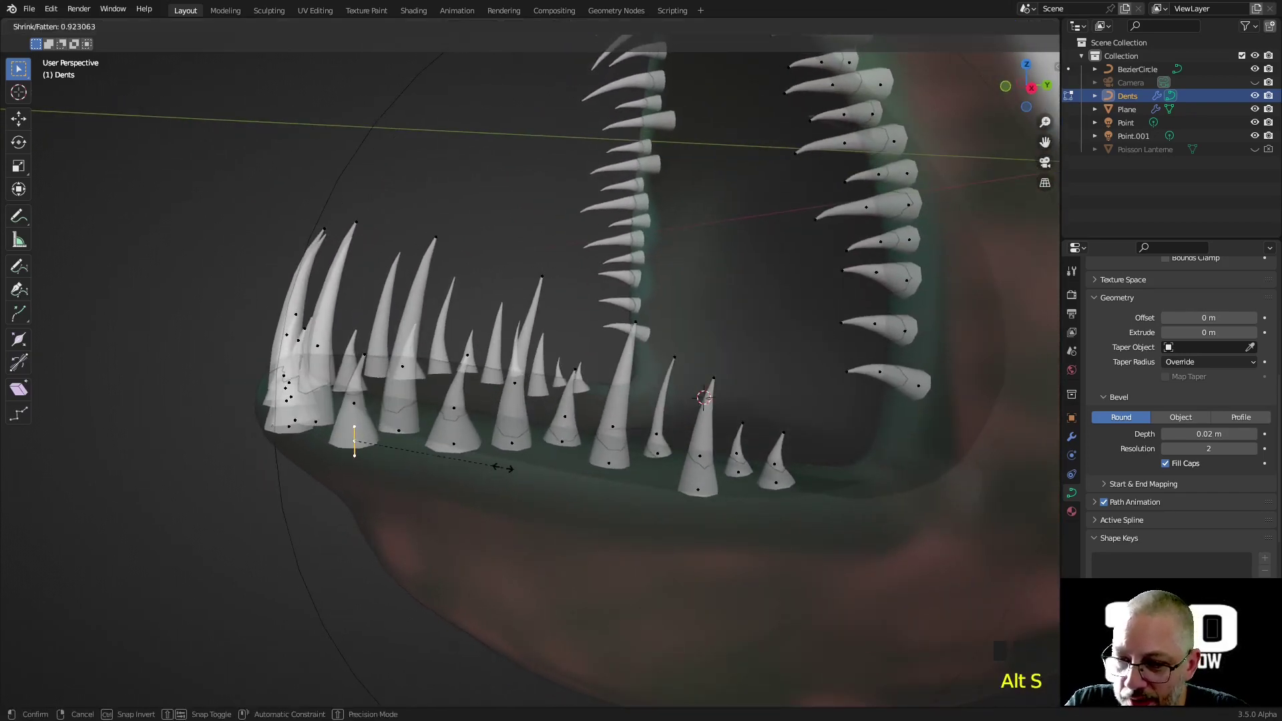
pyautogui.click(475, 463)
# - Narrow the wide bases of the small teeth near the jaw's front, scaling the last one's base radius by 0.59
pyautogui.moveTo(475, 463); pyautogui.dragTo(276, 480, button='middle')
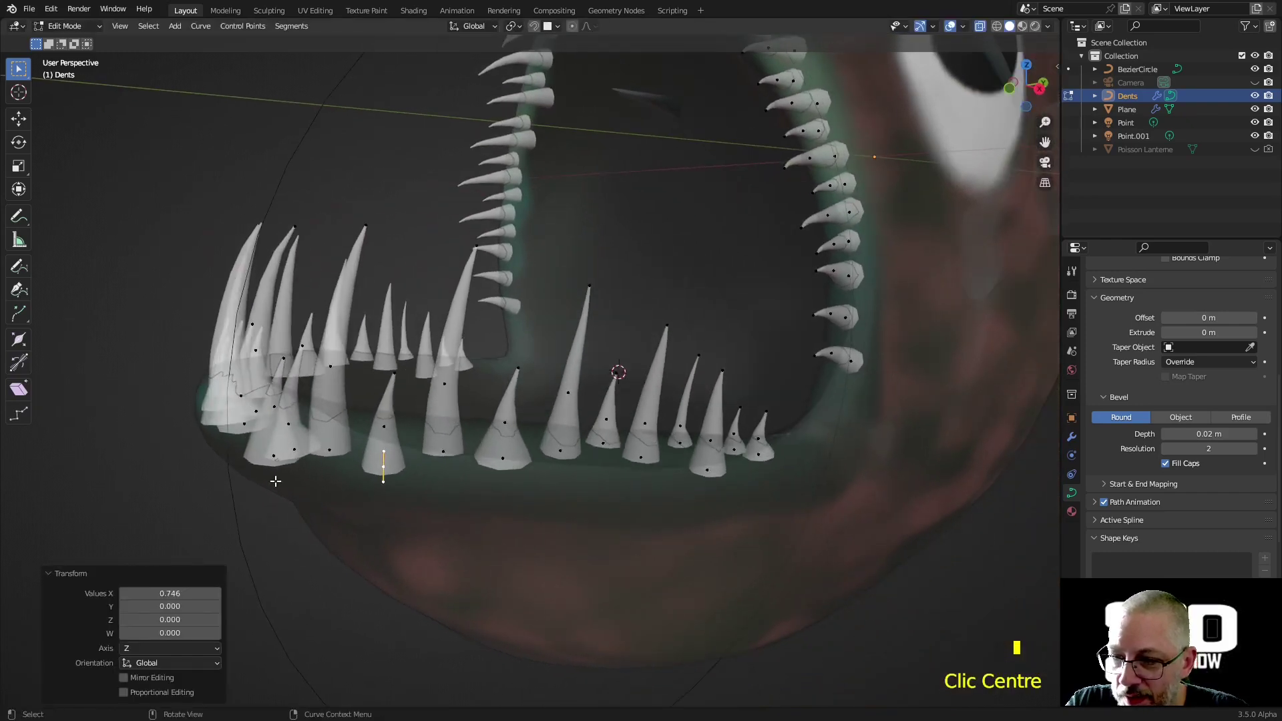
pyautogui.click(297, 445)
pyautogui.hotkey('alt', 's')
pyautogui.click(287, 451)
pyautogui.click(288, 457)
pyautogui.hotkey('alt', 's')
pyautogui.click(346, 472)
# - Raise the base point of the small front tooth and lower the base point of the large front tooth beside it
pyautogui.moveTo(338, 467); pyautogui.dragTo(438, 458, button='middle')
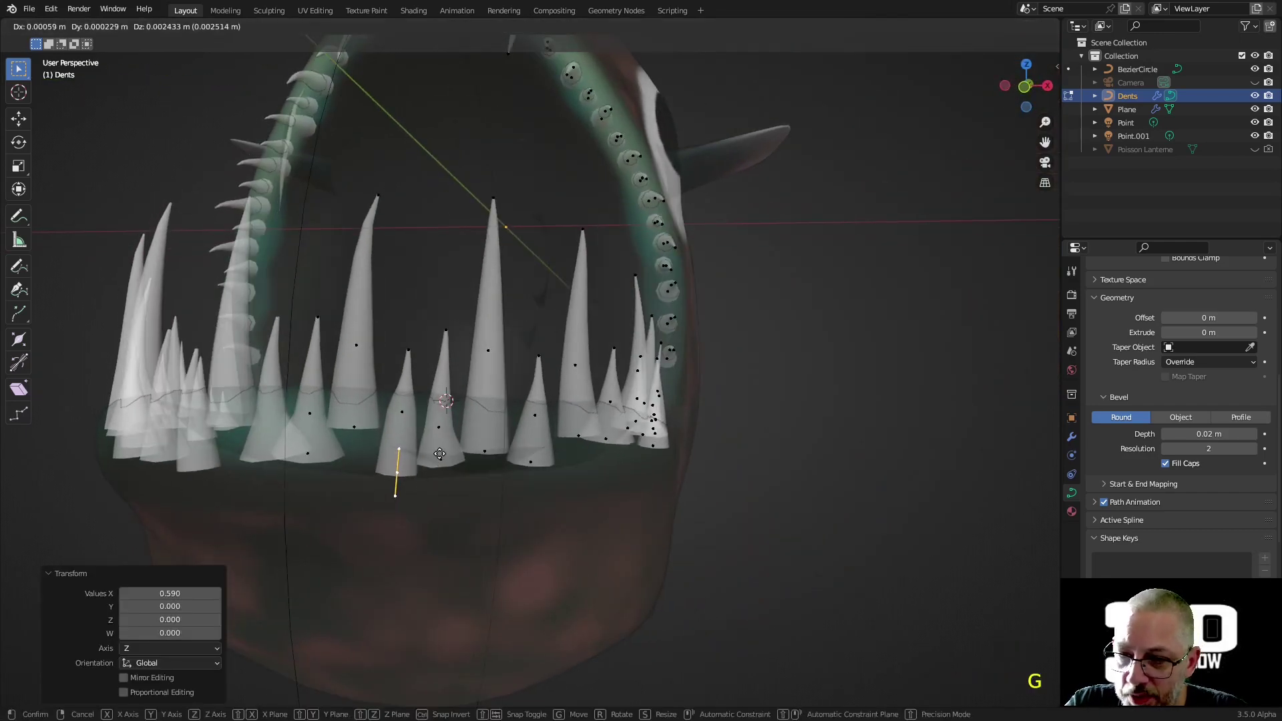
pyautogui.click(360, 421)
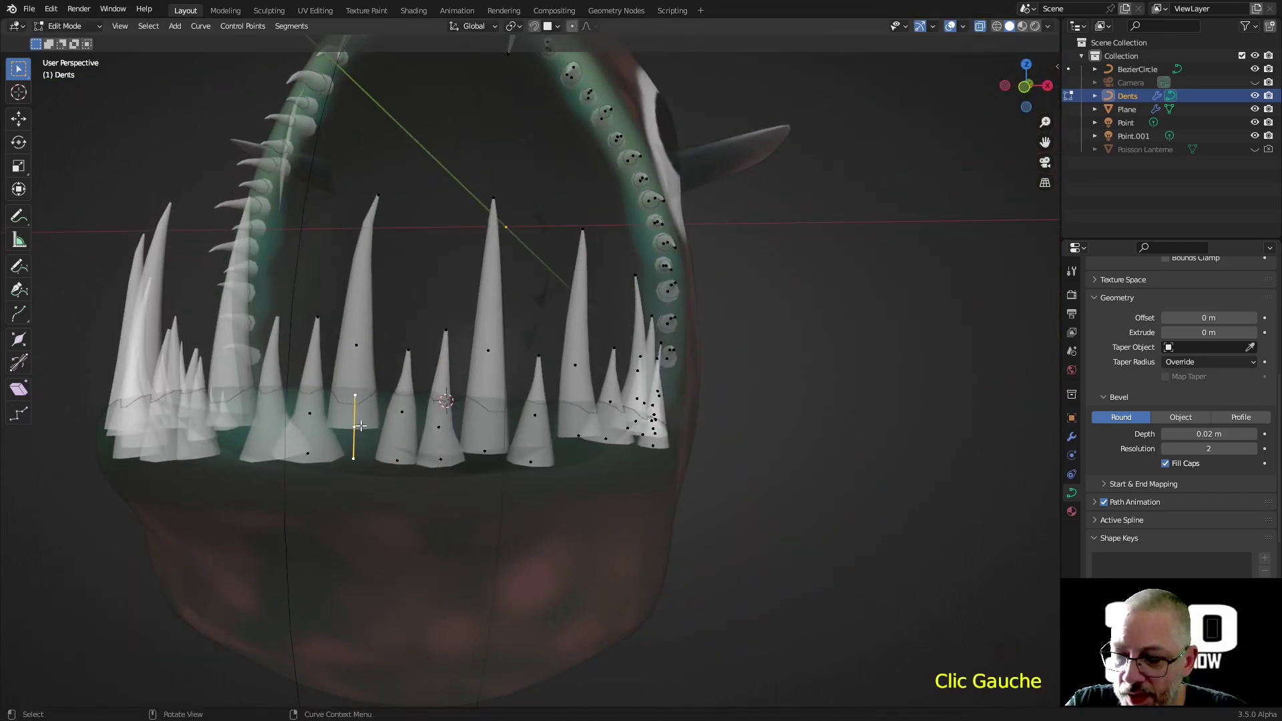
pyautogui.press('g')
pyautogui.click(359, 441)
# - Raise the base points of the two small teeth standing between the large front teeth
pyautogui.click(388, 462)
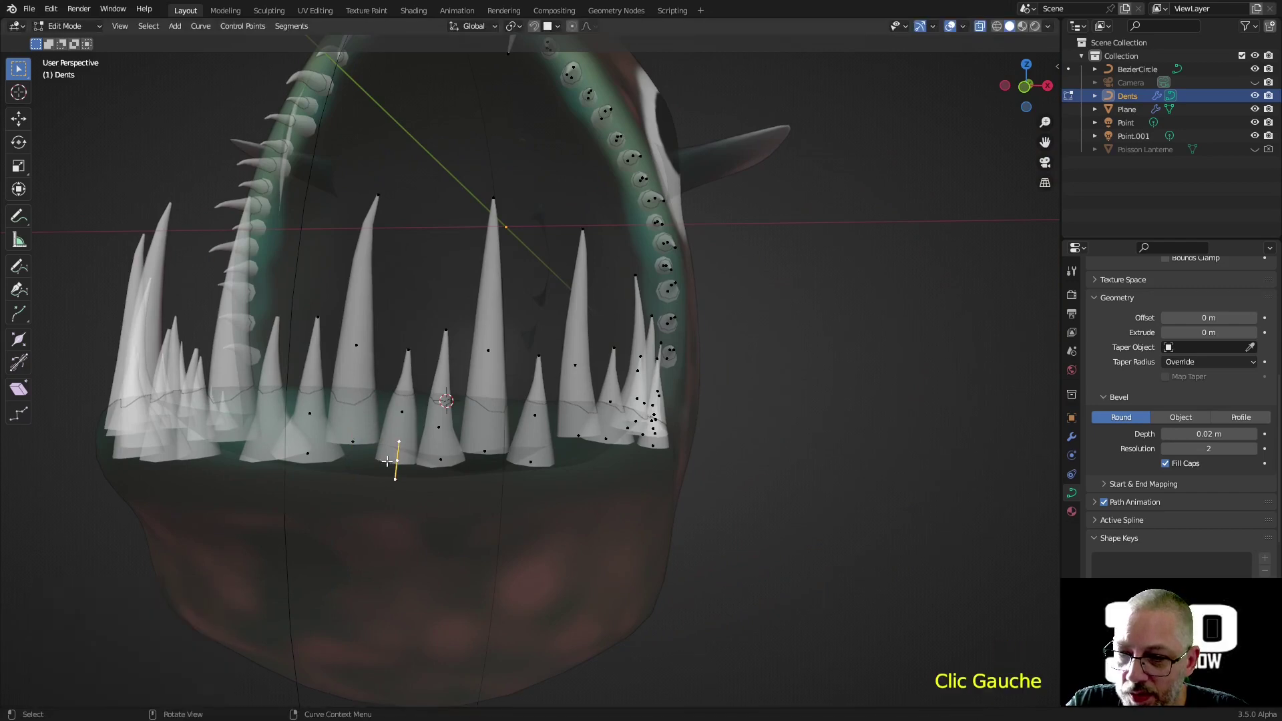
pyautogui.press('g')
pyautogui.click(392, 446)
pyautogui.click(430, 461)
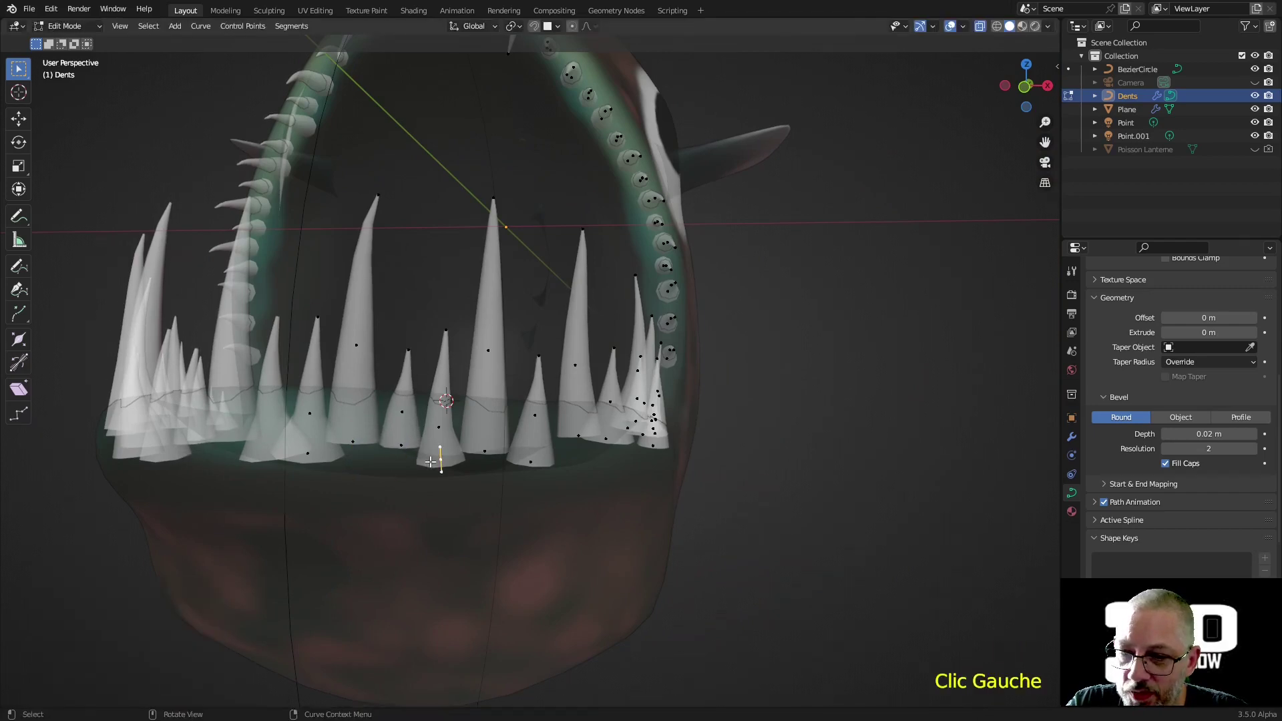
pyautogui.press('g')
pyautogui.click(428, 447)
# - Raise the base point of the next small side tooth about 0.007 m in Z and turn X-ray display off
pyautogui.moveTo(428, 447); pyautogui.dragTo(388, 453, button='middle')
pyautogui.click(388, 451)
pyautogui.press('g')
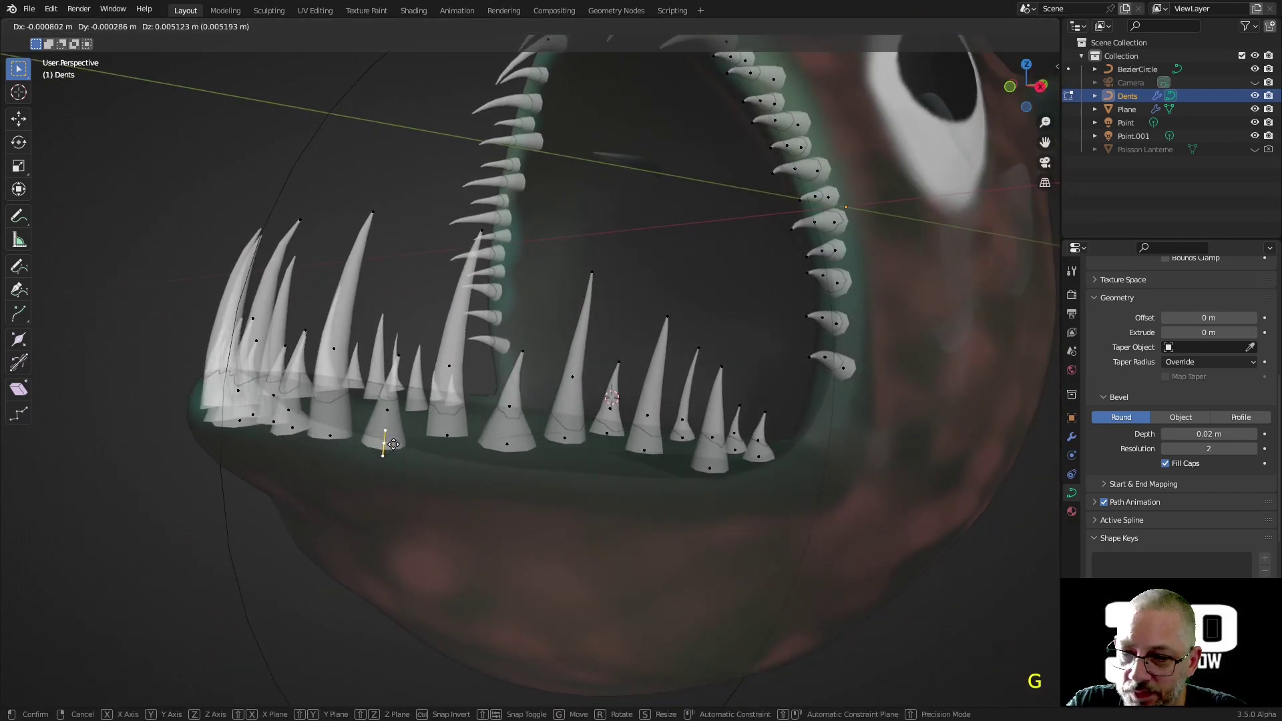
pyautogui.click(394, 443)
pyautogui.moveTo(403, 446); pyautogui.dragTo(485, 613, button='middle')
pyautogui.scroll(1, 534, 554)
pyautogui.scroll(2, 485, 614)
pyautogui.scroll(-1, 470, 643)
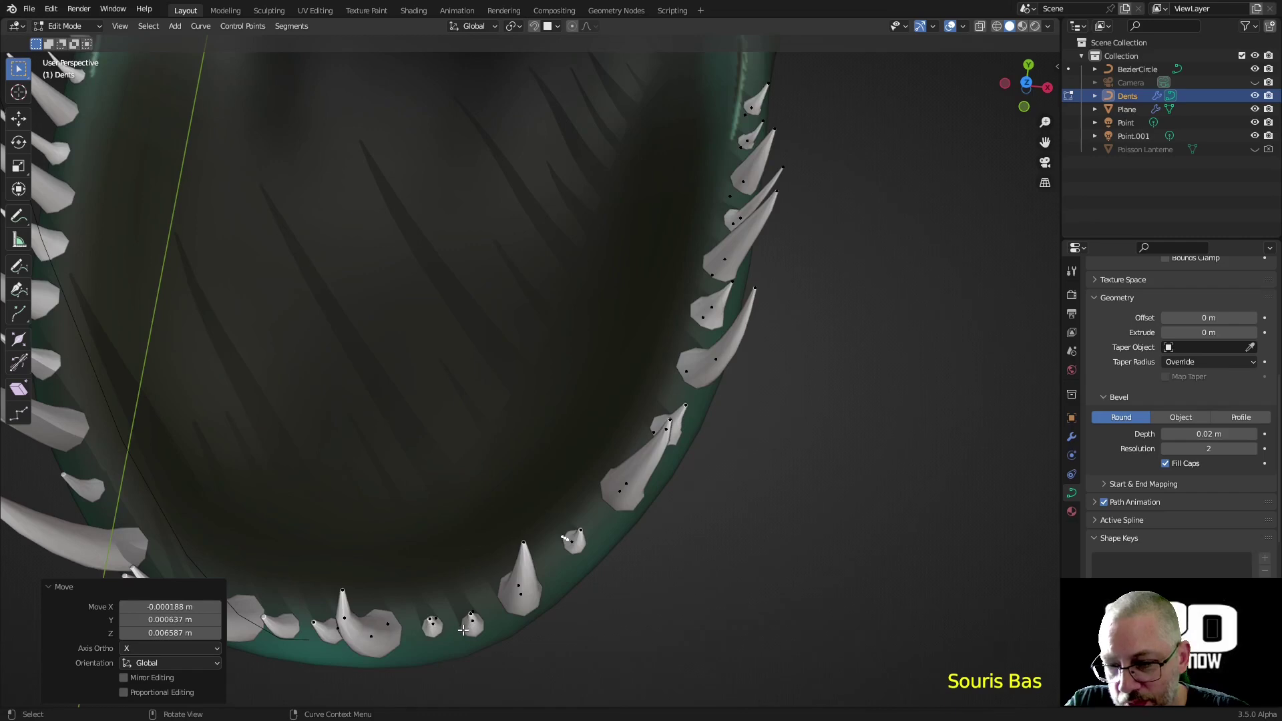
# - Align the two small teeth at the lower jaw's front with the rim, moving the second about 0.003 m in Y
pyautogui.click(433, 627)
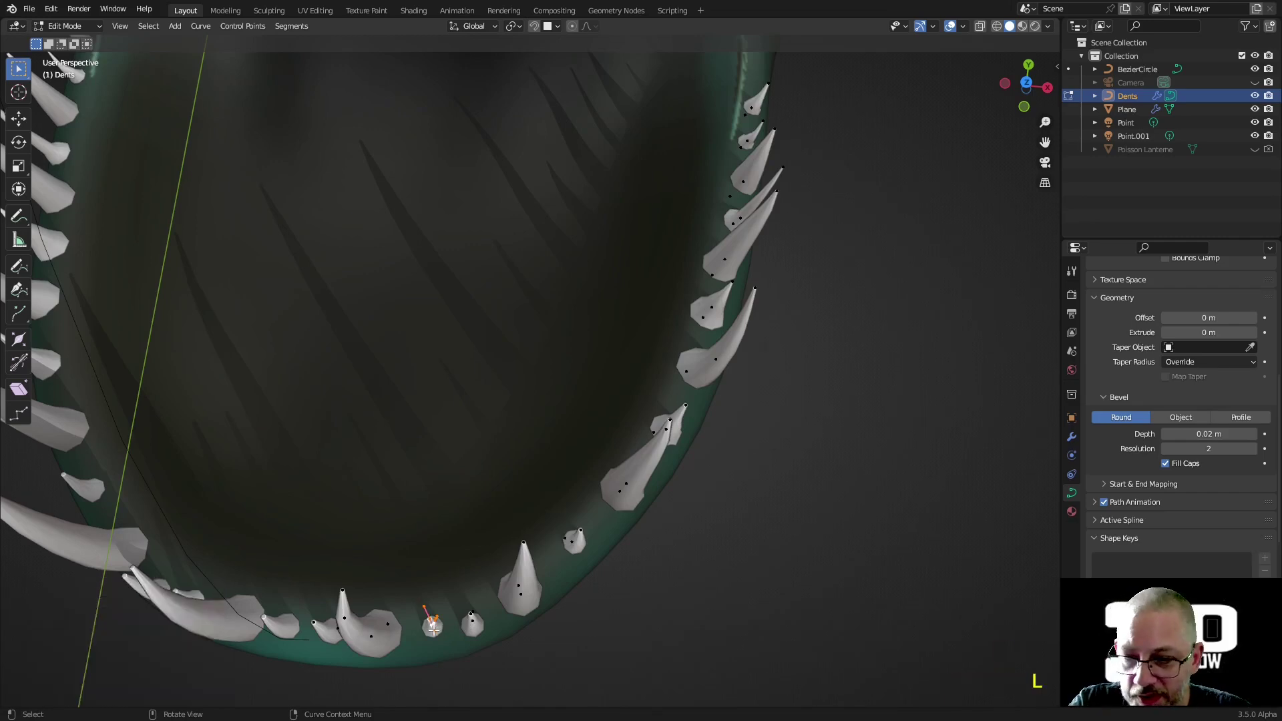
pyautogui.press('g')
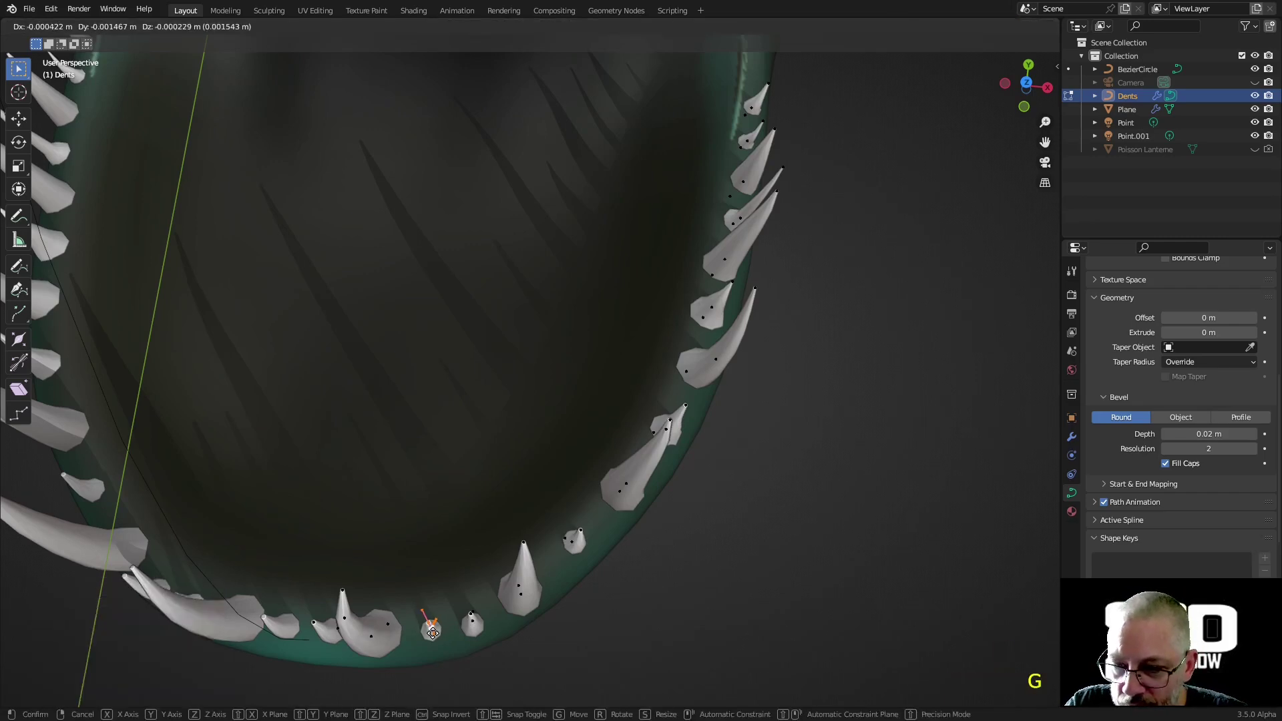
pyautogui.click(471, 628)
pyautogui.click(471, 627)
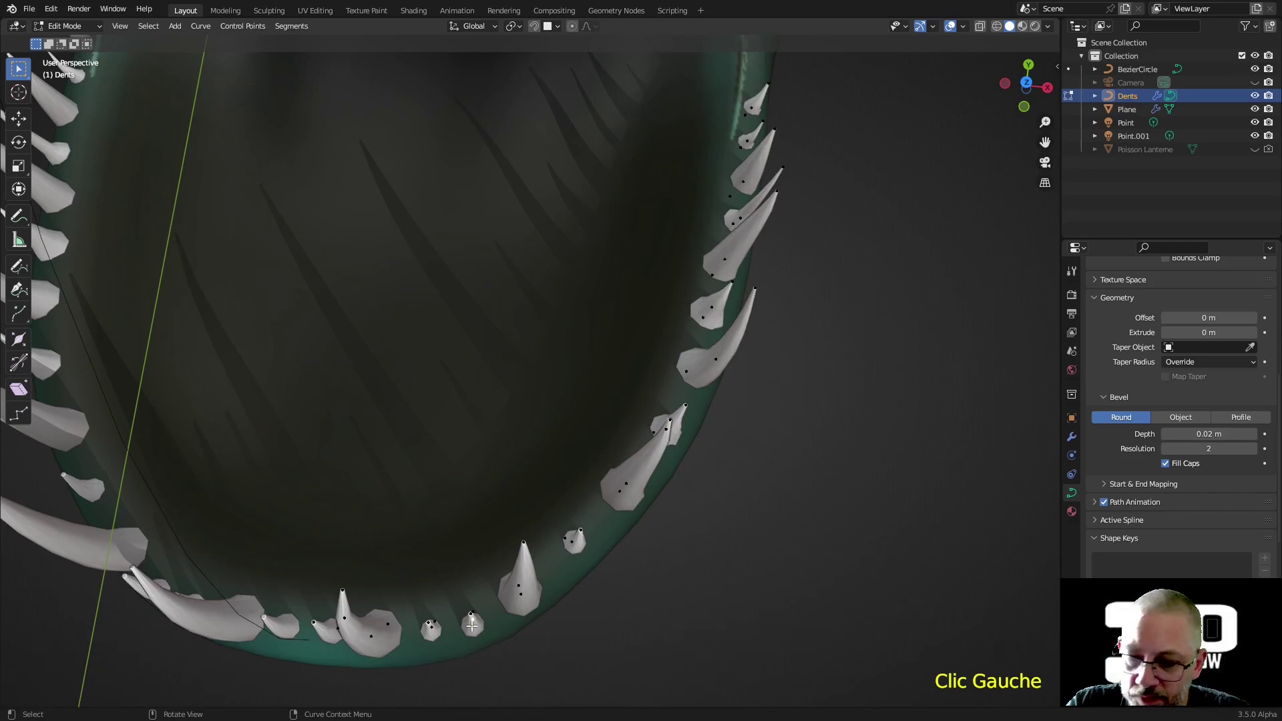
pyautogui.press('g')
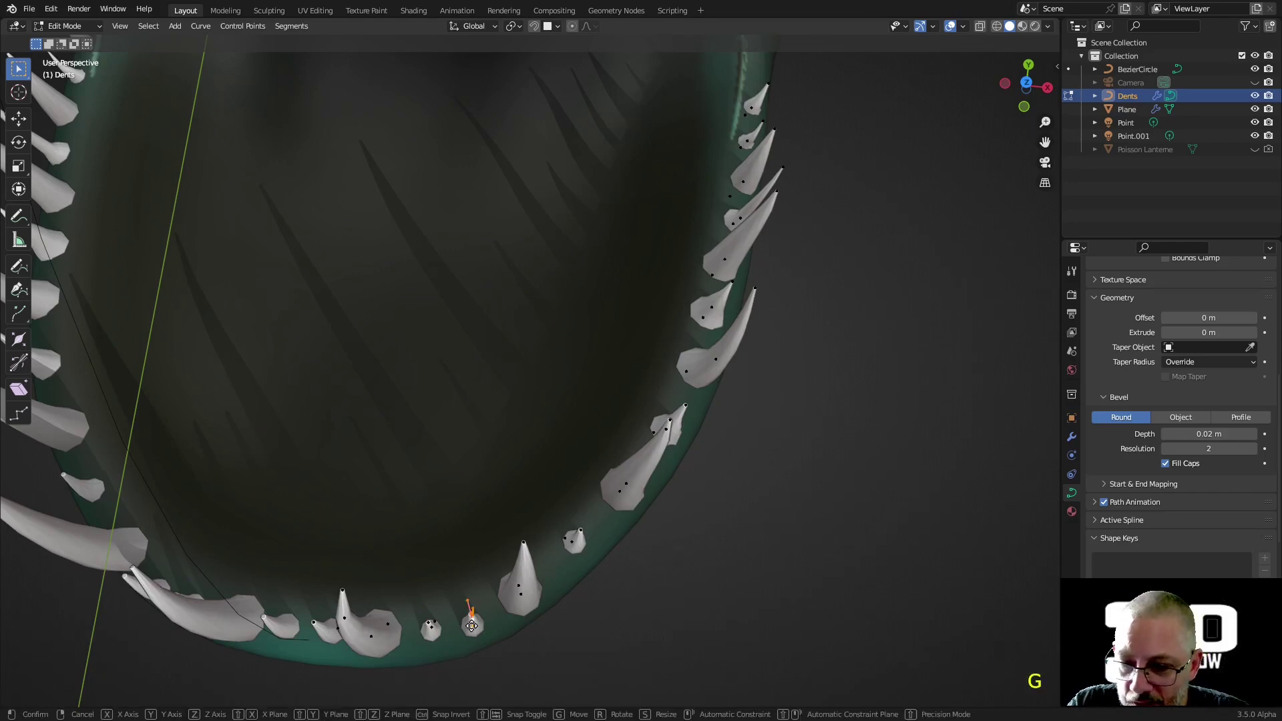
pyautogui.click(472, 620)
# - Move the rearmost small side tooth of the lower jaw about -0.0016 m in X to centre it on the rim
pyautogui.moveTo(472, 619); pyautogui.dragTo(492, 471, button='middle')
pyautogui.scroll(2, 759, 509)
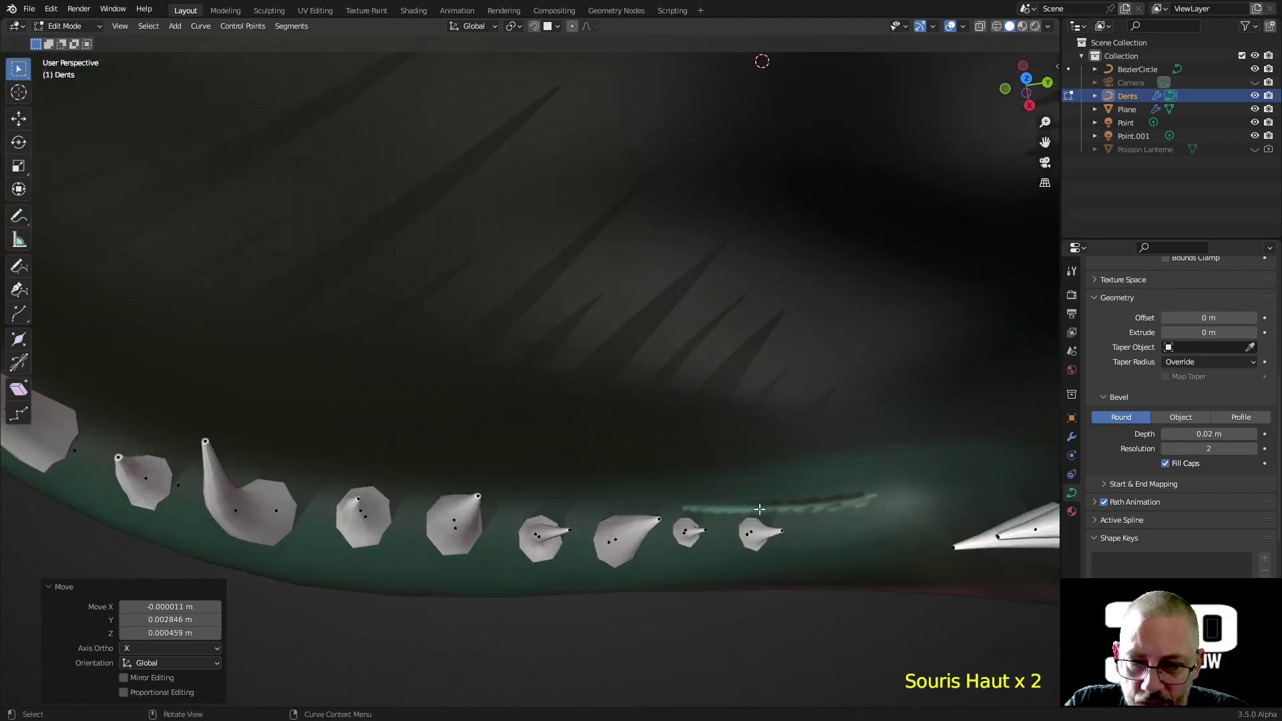
pyautogui.moveTo(789, 497); pyautogui.dragTo(784, 524, button='middle')
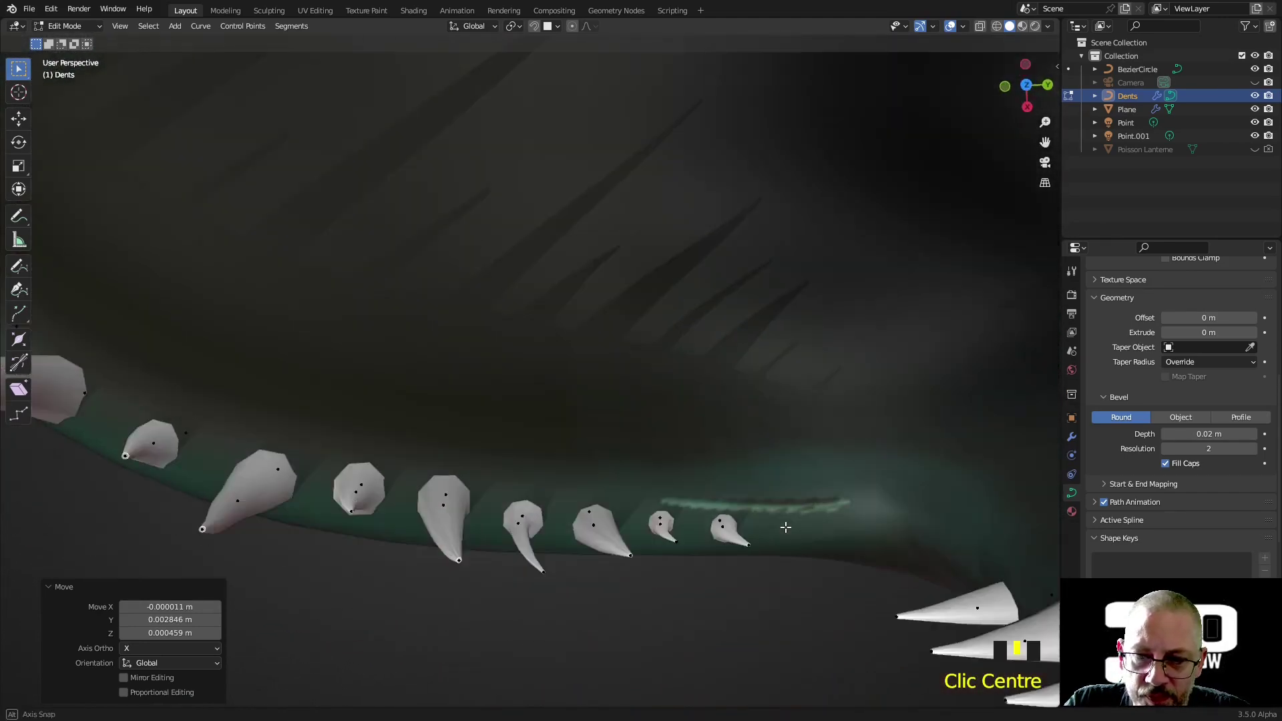
pyautogui.click(723, 527)
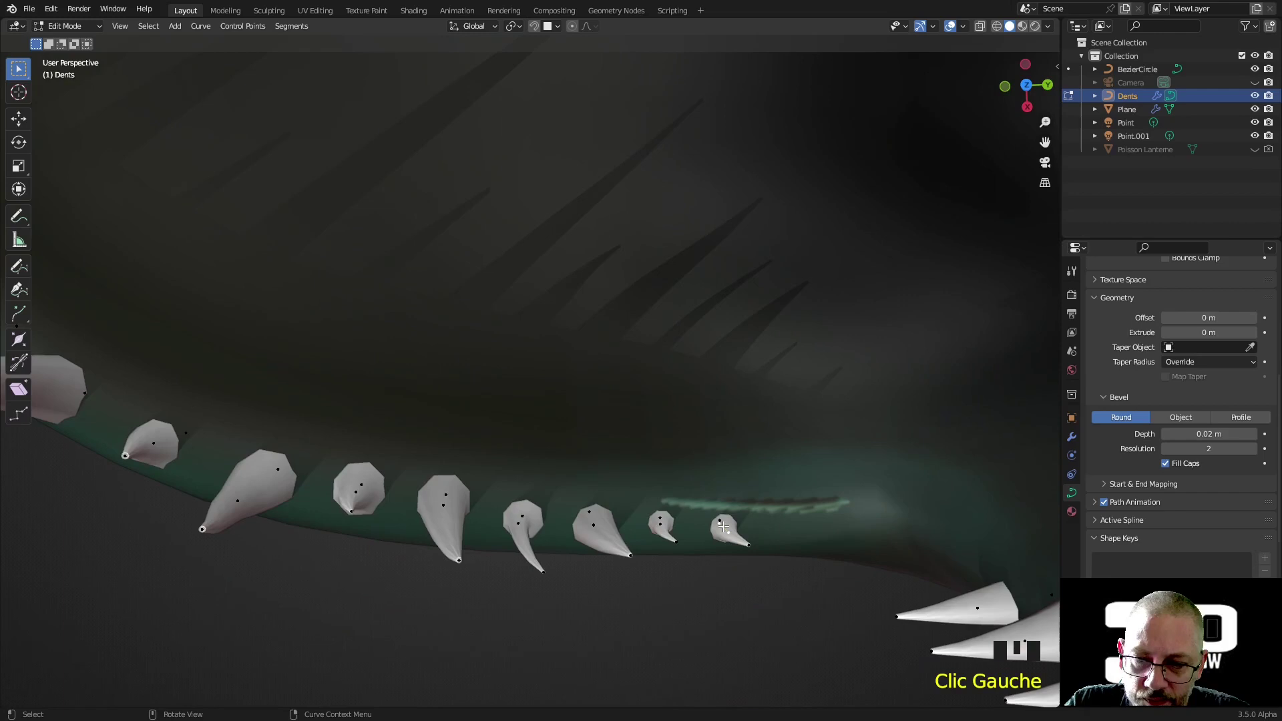
pyautogui.press('g')
pyautogui.click(723, 527)
pyautogui.moveTo(722, 534); pyautogui.dragTo(697, 396, button='middle')
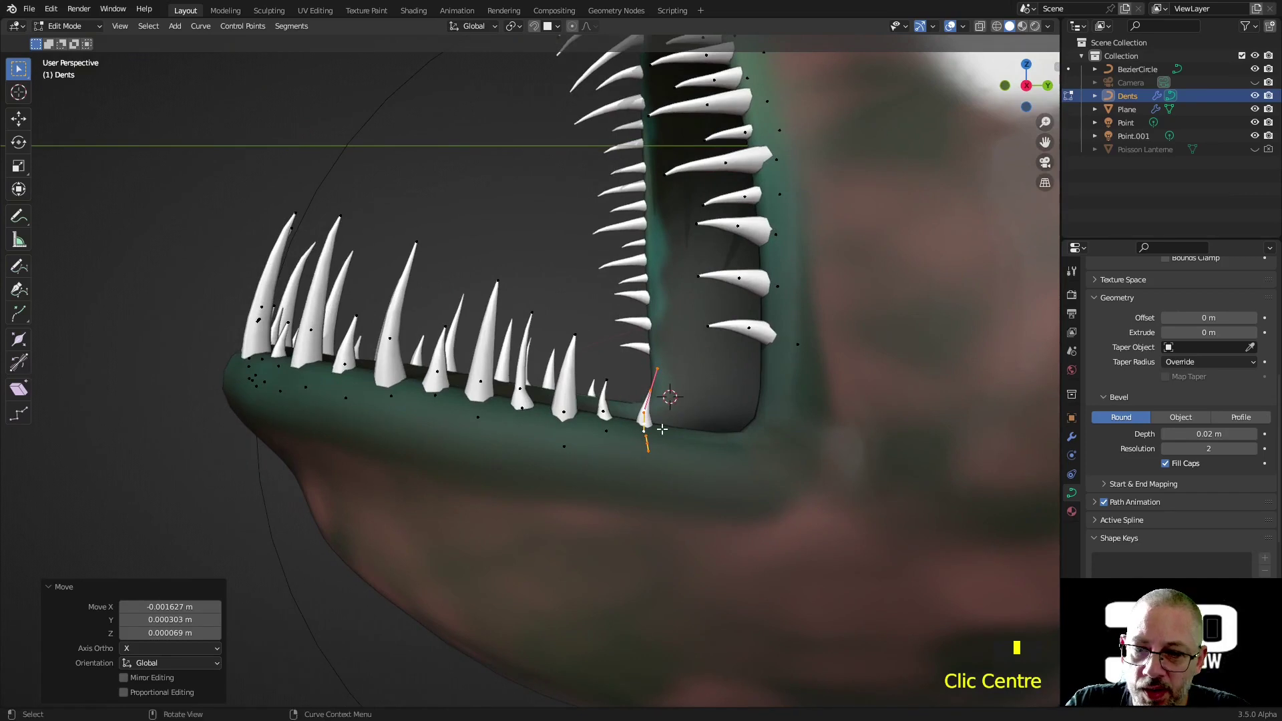
# - Scale down the rearmost side tooth of the upper jaw and reduce its curve radius
pyautogui.click(792, 347)
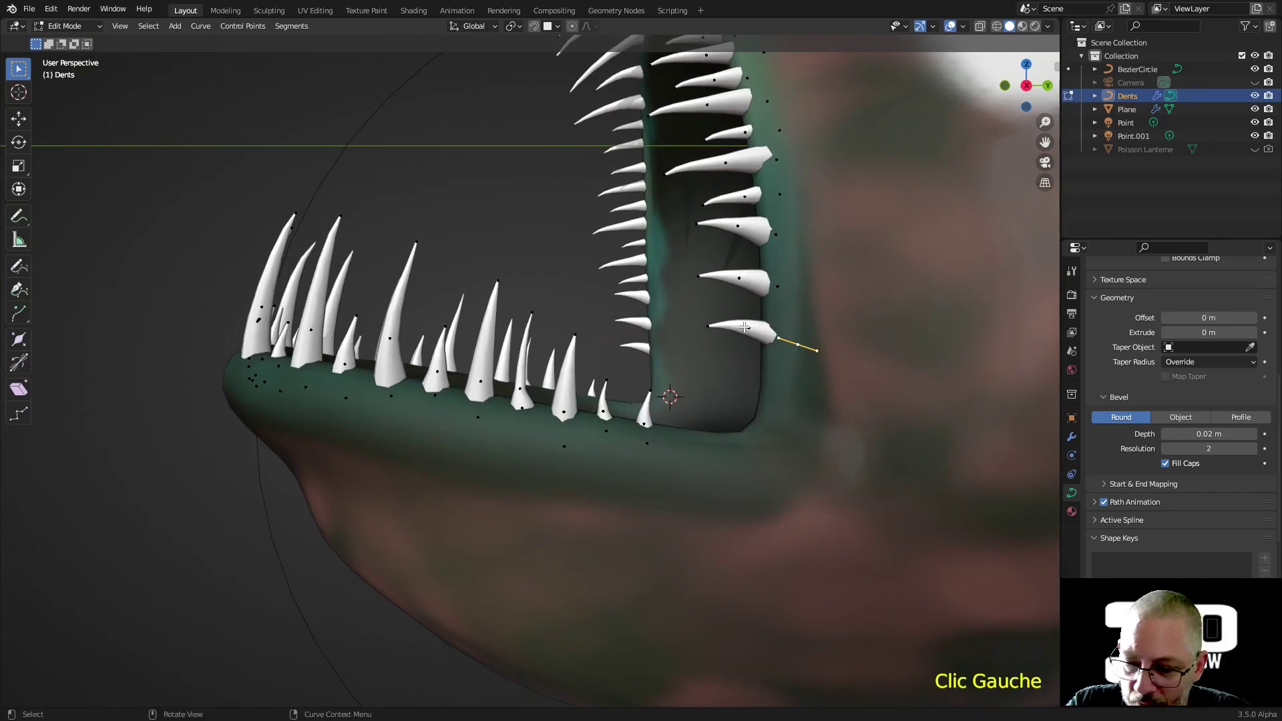
pyautogui.press('s')
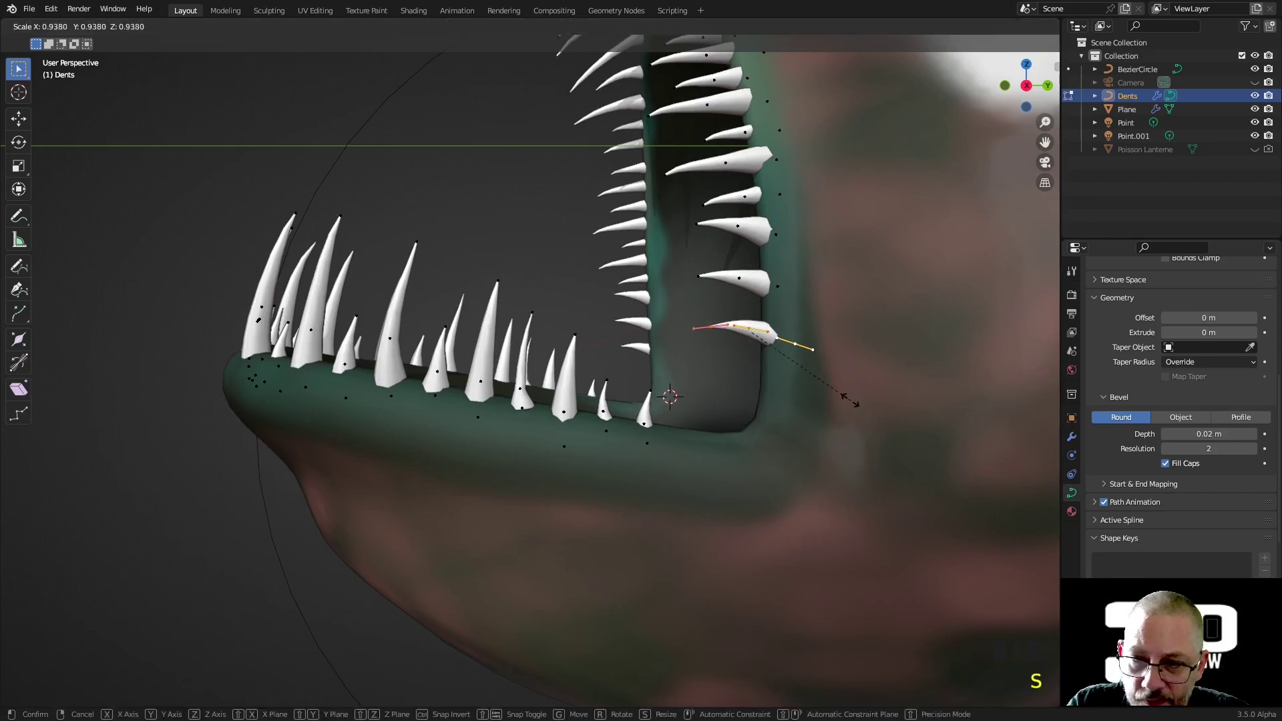
pyautogui.click(827, 386)
pyautogui.hotkey('alt', 's')
pyautogui.click(811, 374)
# - Reposition the middle point and tip of the rearmost upper tooth, shifting the tip about 0.004 m in Y and -0.0017 m in Z
pyautogui.moveTo(815, 375)
pyautogui.mouseDown(button='middle')
pyautogui.moveTo(907, 415)
pyautogui.moveTo(951, 409)
pyautogui.moveTo(939, 450)
pyautogui.moveTo(888, 459)
pyautogui.moveTo(808, 378)
pyautogui.mouseUp(button='middle')
pyautogui.scroll(3, 788, 370)
pyautogui.click(670, 324)
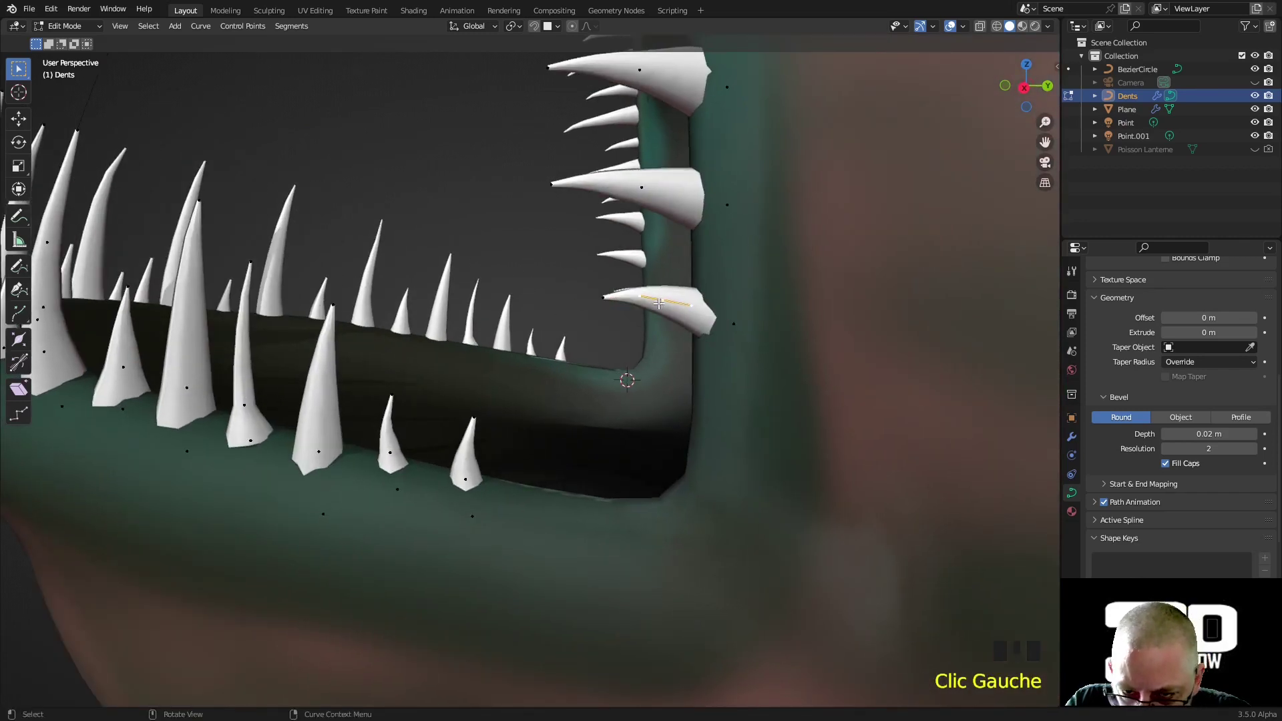
pyautogui.press('g')
pyautogui.click(684, 346)
pyautogui.click(594, 307)
pyautogui.press('g')
pyautogui.click(630, 308)
# - Move the base point of the rearmost upper tooth about -0.002 m in X and 0.0014 m in Z
pyautogui.moveTo(705, 361); pyautogui.dragTo(830, 351, button='middle')
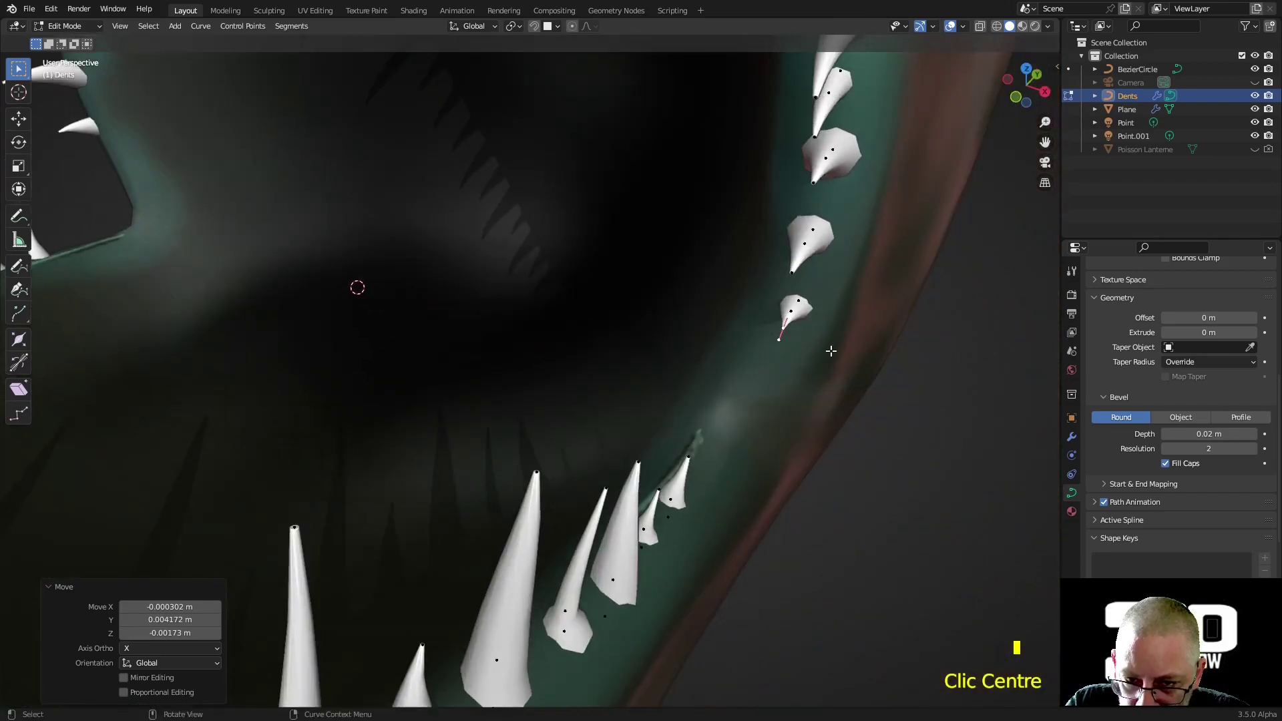
pyautogui.click(799, 295)
pyautogui.press('g')
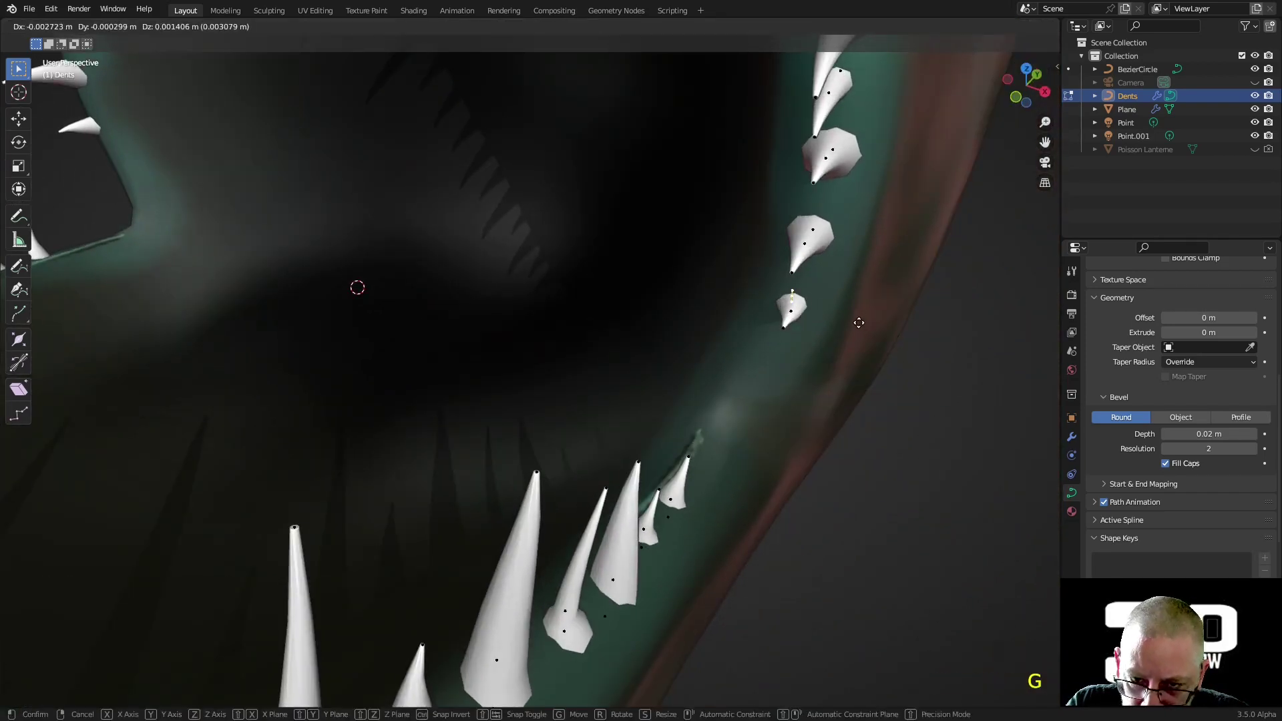
pyautogui.click(861, 323)
# - Move the whole fifth tooth from the rear of the upper jaw inward by about -0.0038 m in X
pyautogui.scroll(-2, 861, 323)
pyautogui.moveTo(830, 314); pyautogui.dragTo(816, 266, button='middle')
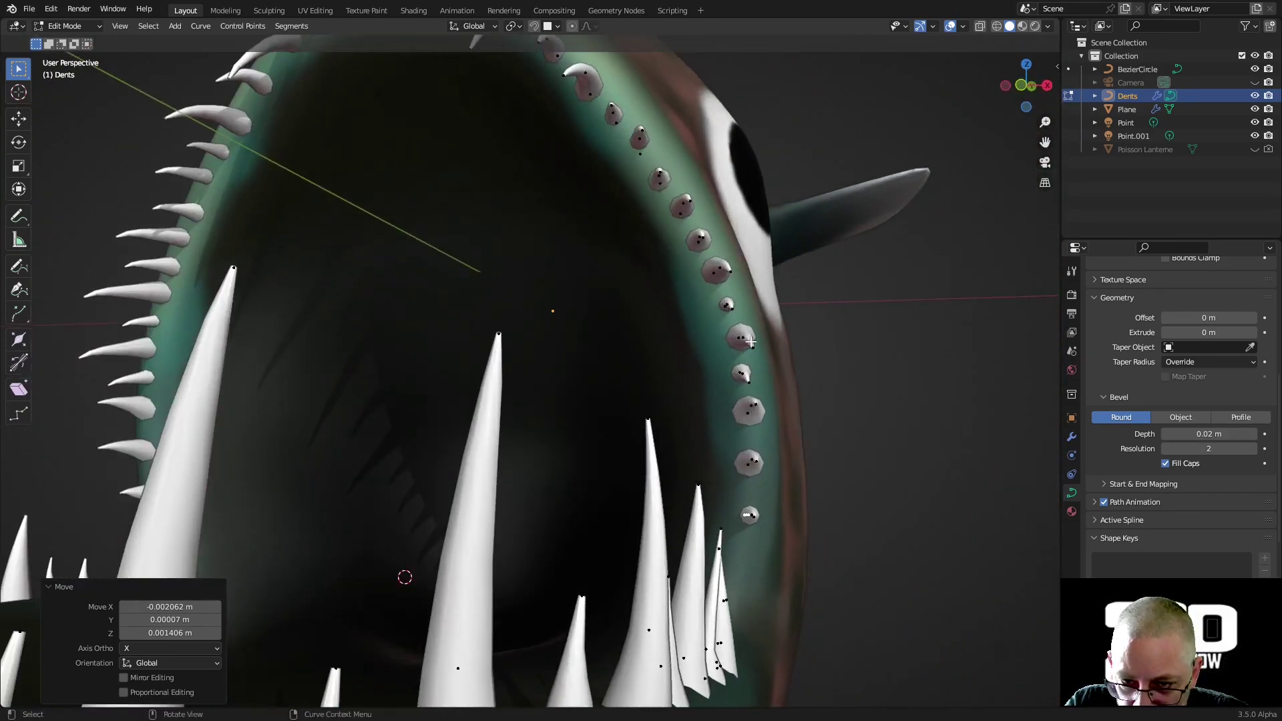
pyautogui.click(777, 350)
pyautogui.press('l')
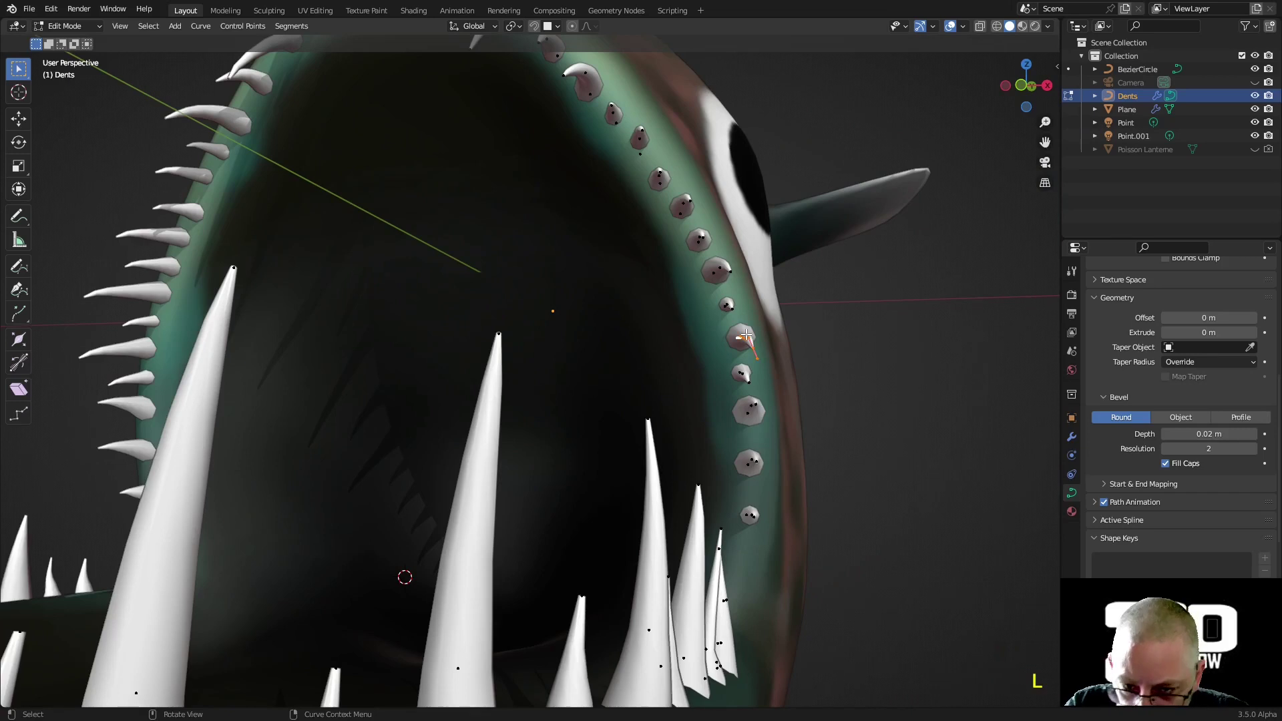
pyautogui.press('g')
pyautogui.click(739, 337)
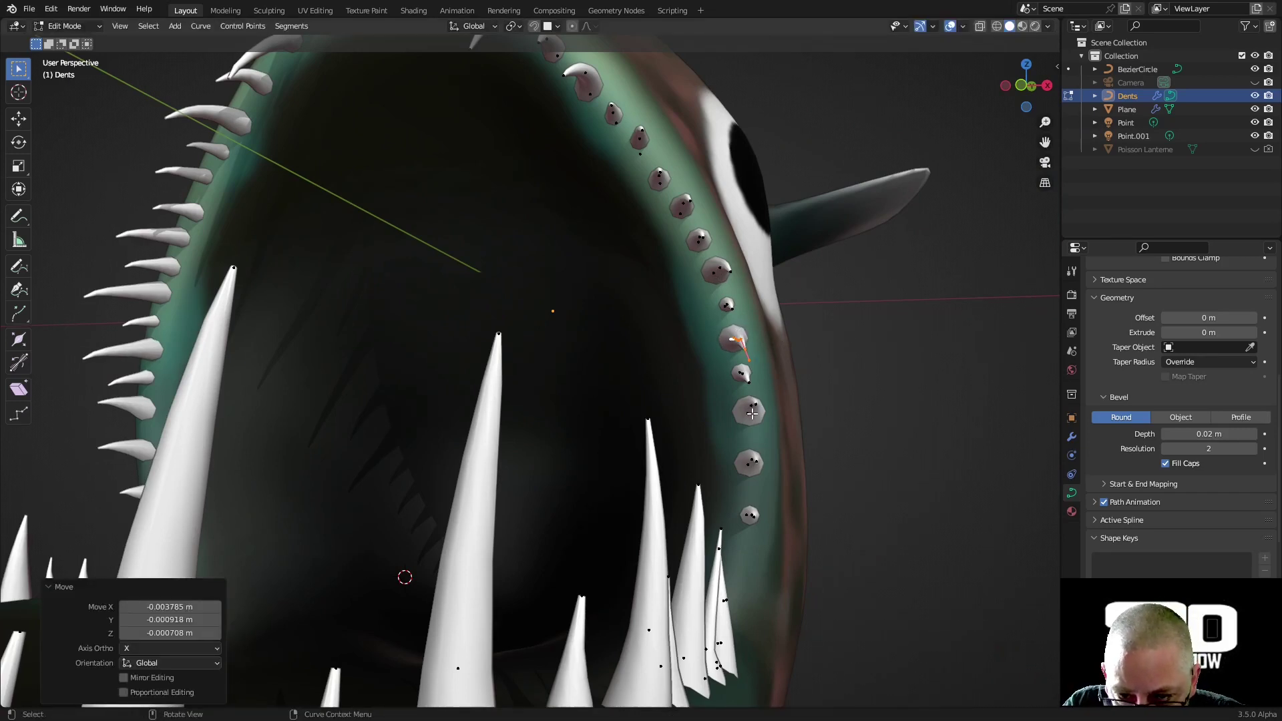
# - Return the teeth to Object Mode, deselect everything and save the file
pyautogui.moveTo(775, 311); pyautogui.dragTo(695, 358, button='middle')
pyautogui.scroll(-4, 702, 355)
pyautogui.scroll(-1, 717, 369)
pyautogui.press('Tab')
pyautogui.click(784, 522)
pyautogui.moveTo(784, 522); pyautogui.dragTo(743, 501, button='middle')
pyautogui.hotkey('ctrl', 's')
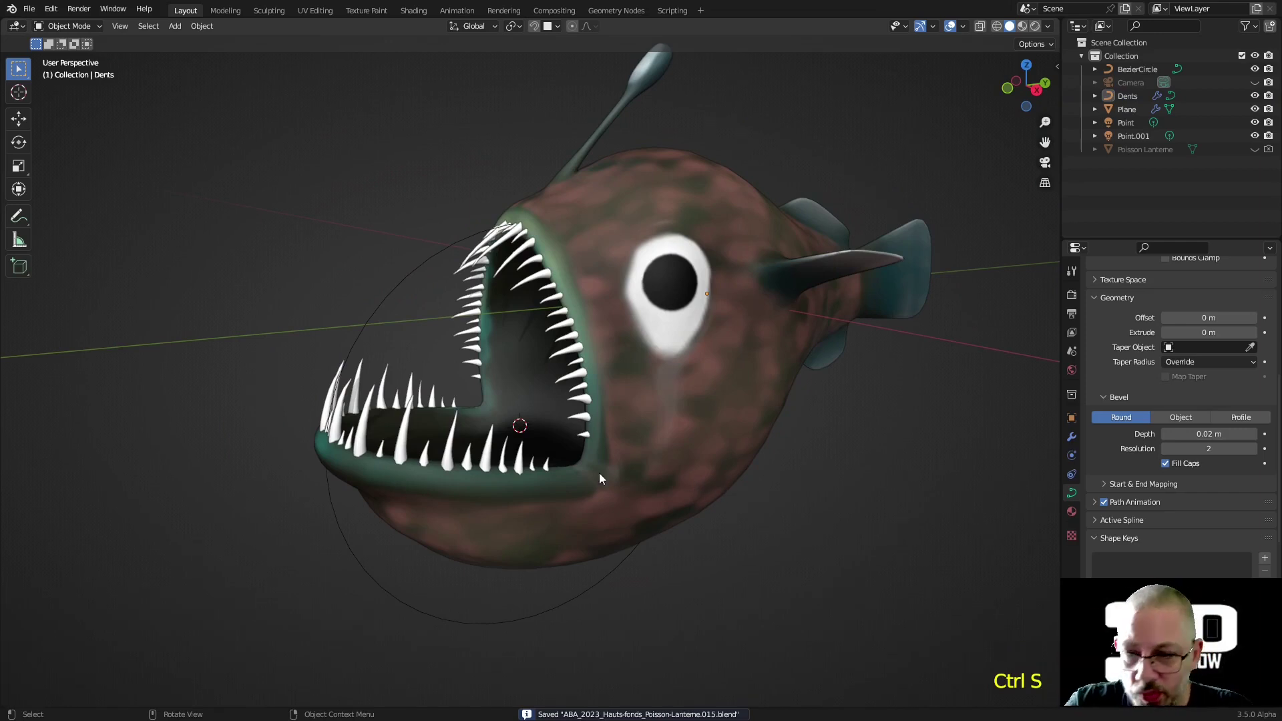
pyautogui.rightClick(544, 408)
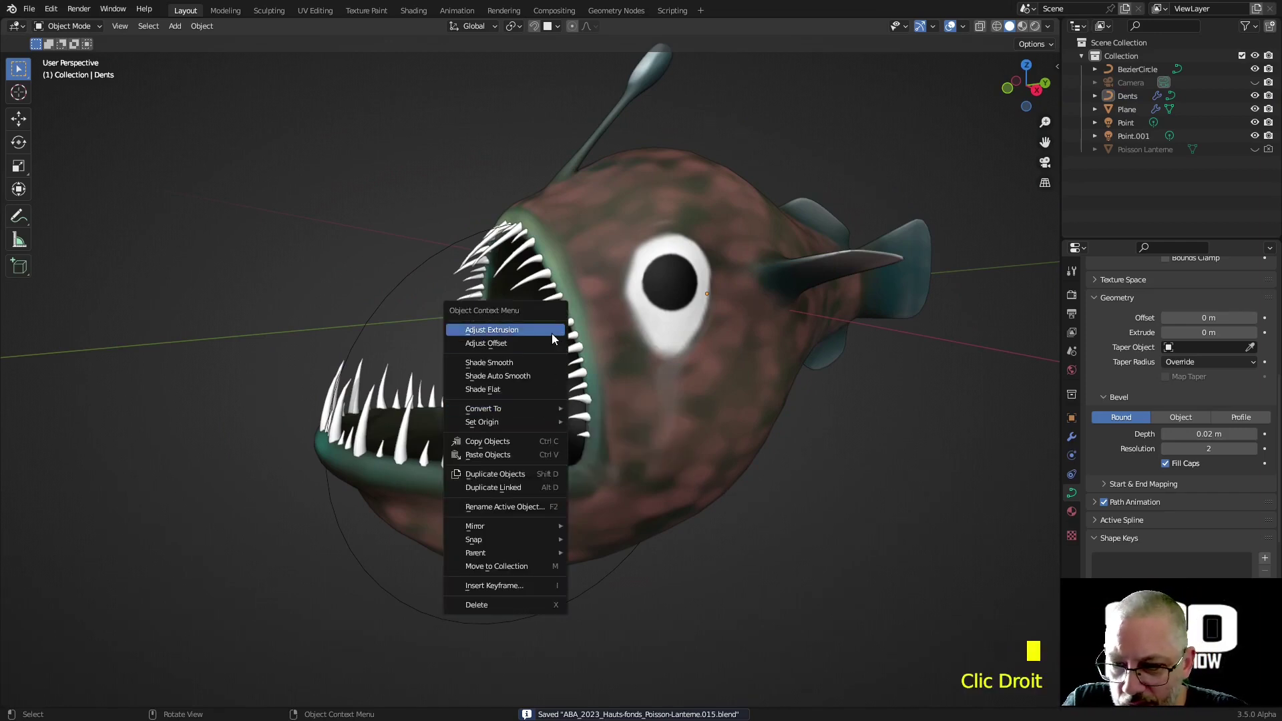
pyautogui.rightClick(410, 348)
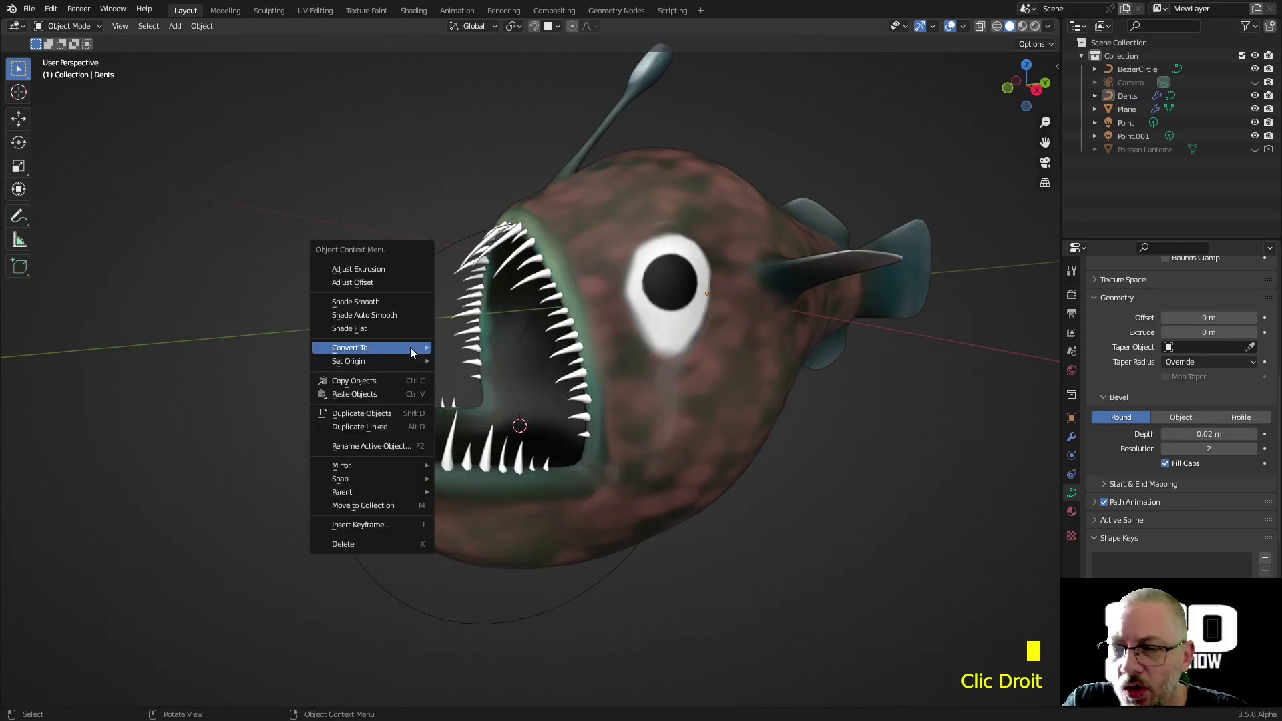
pyautogui.moveTo(420, 347)
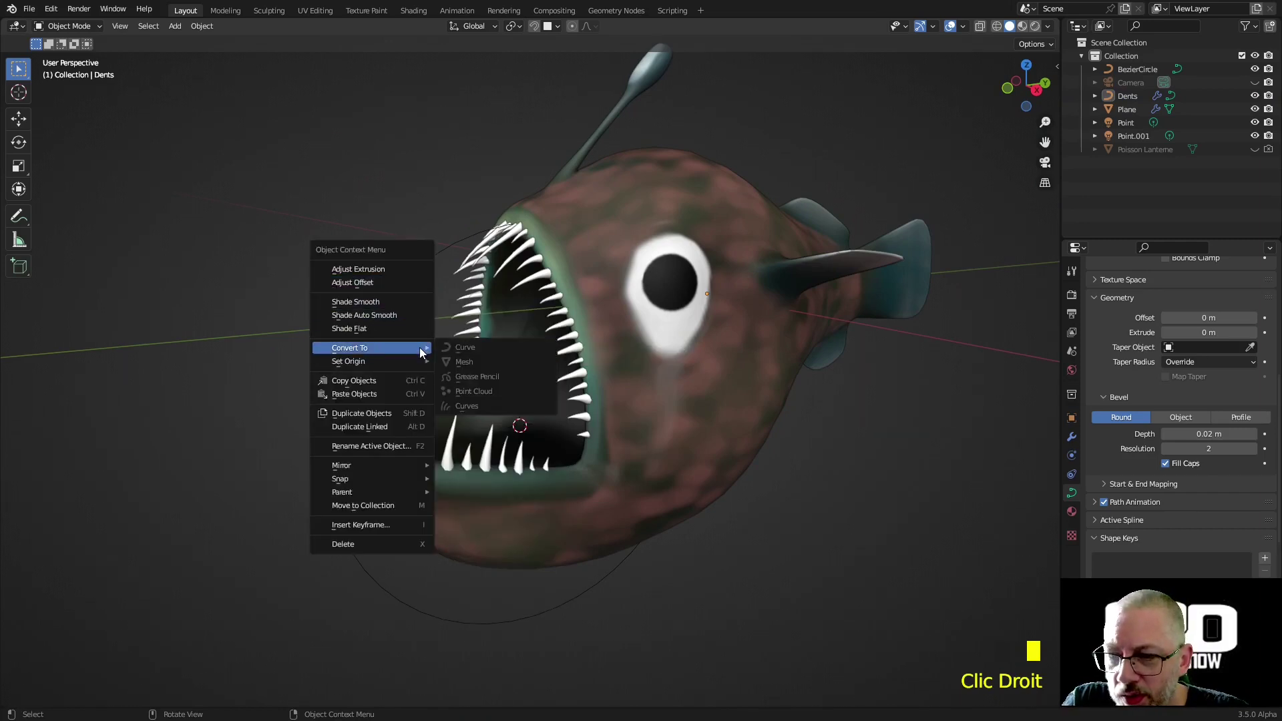
pyautogui.click(370, 375)
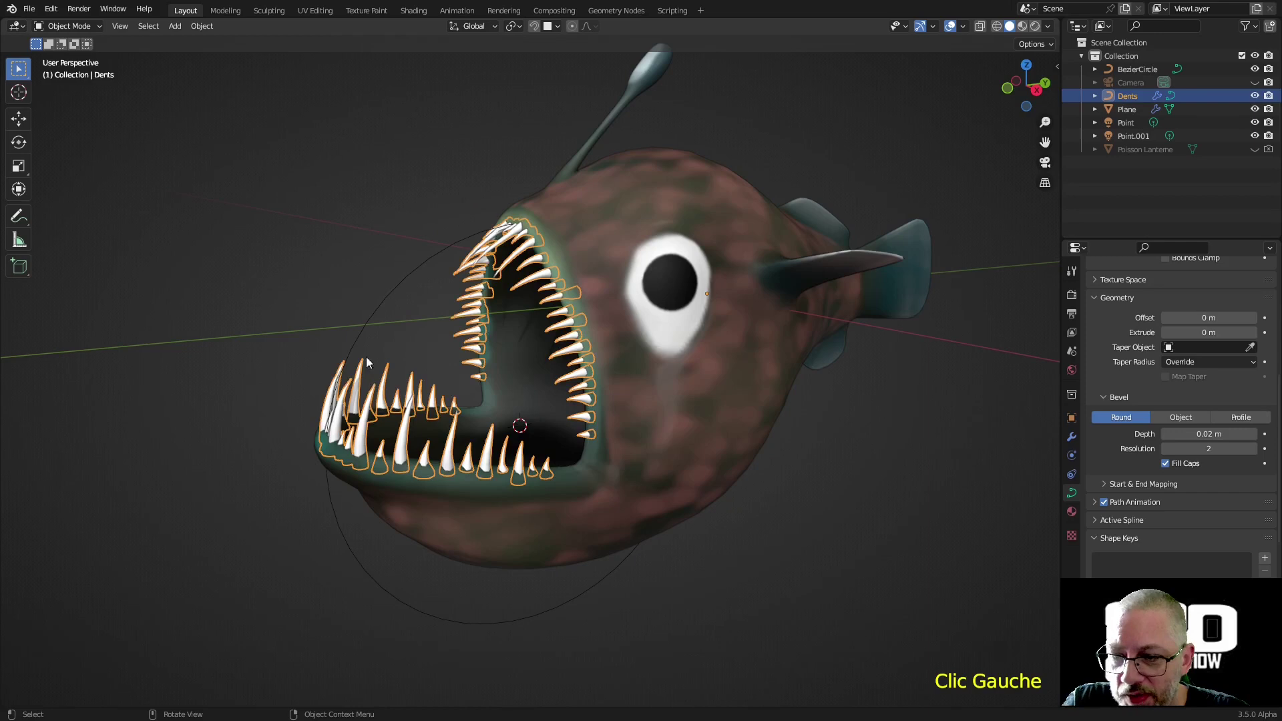
# - Select the guide circle around the mouth and, in right orthographic view, reset the 3D cursor to the world origin
pyautogui.click(390, 299)
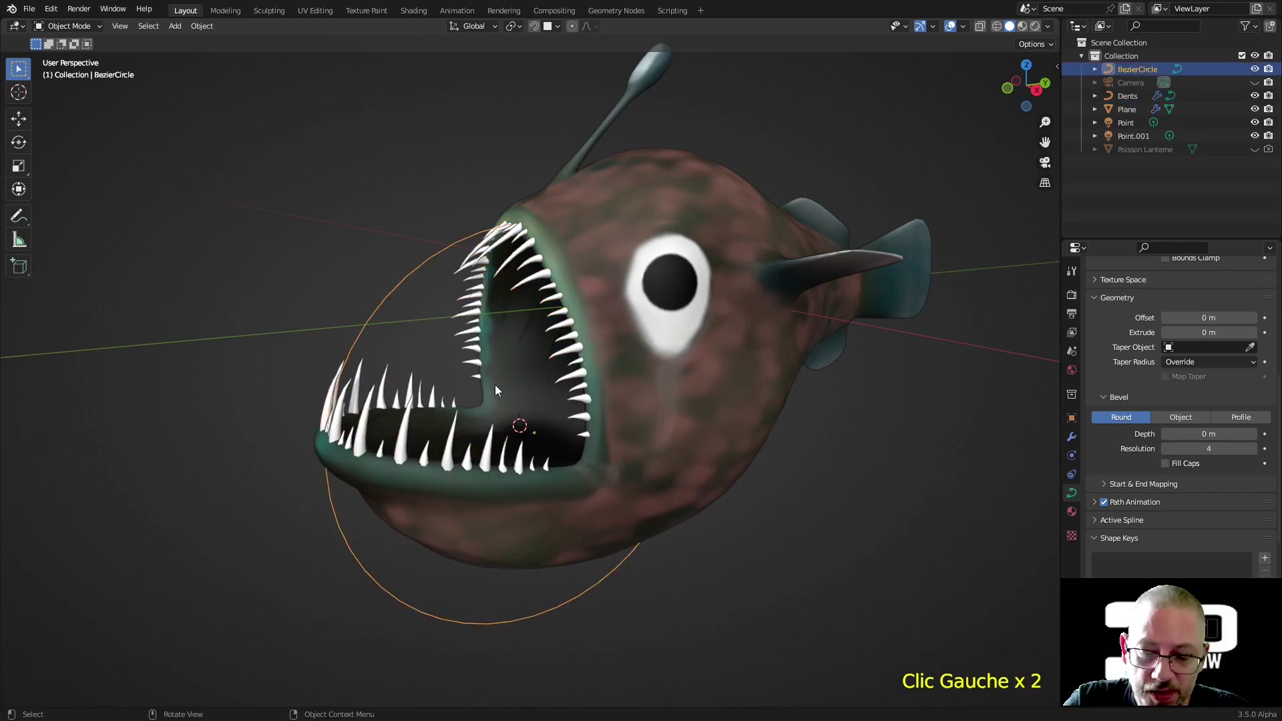
pyautogui.press('KP_3')
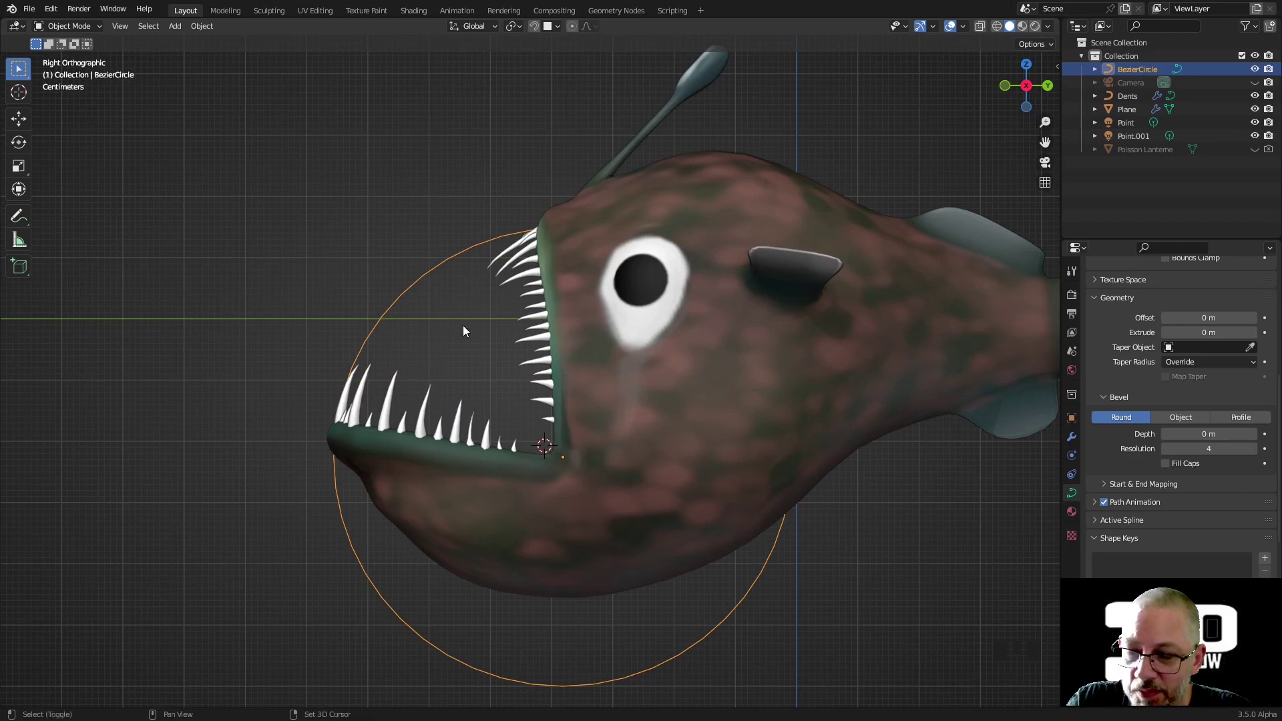
pyautogui.hotkey('shift', 's')
pyautogui.click(412, 363)
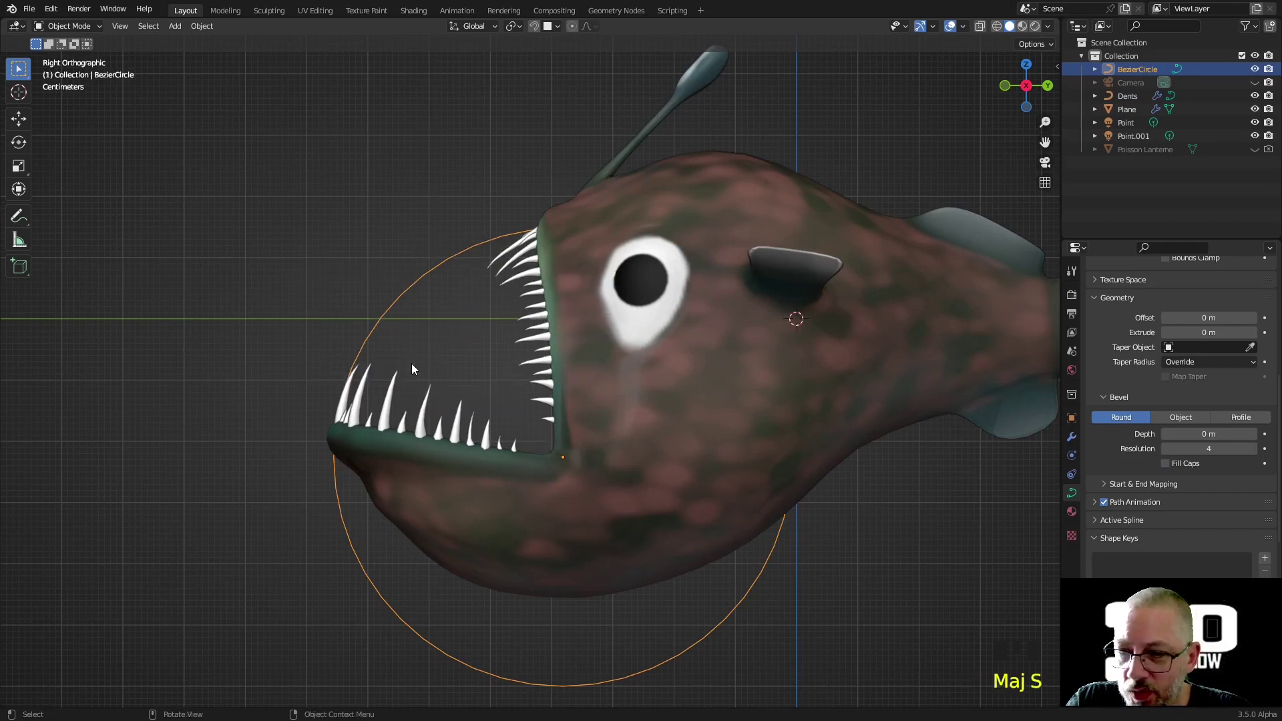
# - Delete the BezierCircle guide and save the file
pyautogui.click(434, 269)
pyautogui.press('x')
pyautogui.click(435, 271)
pyautogui.moveTo(436, 276); pyautogui.dragTo(515, 351, button='middle')
pyautogui.hotkey('ctrl', 's')
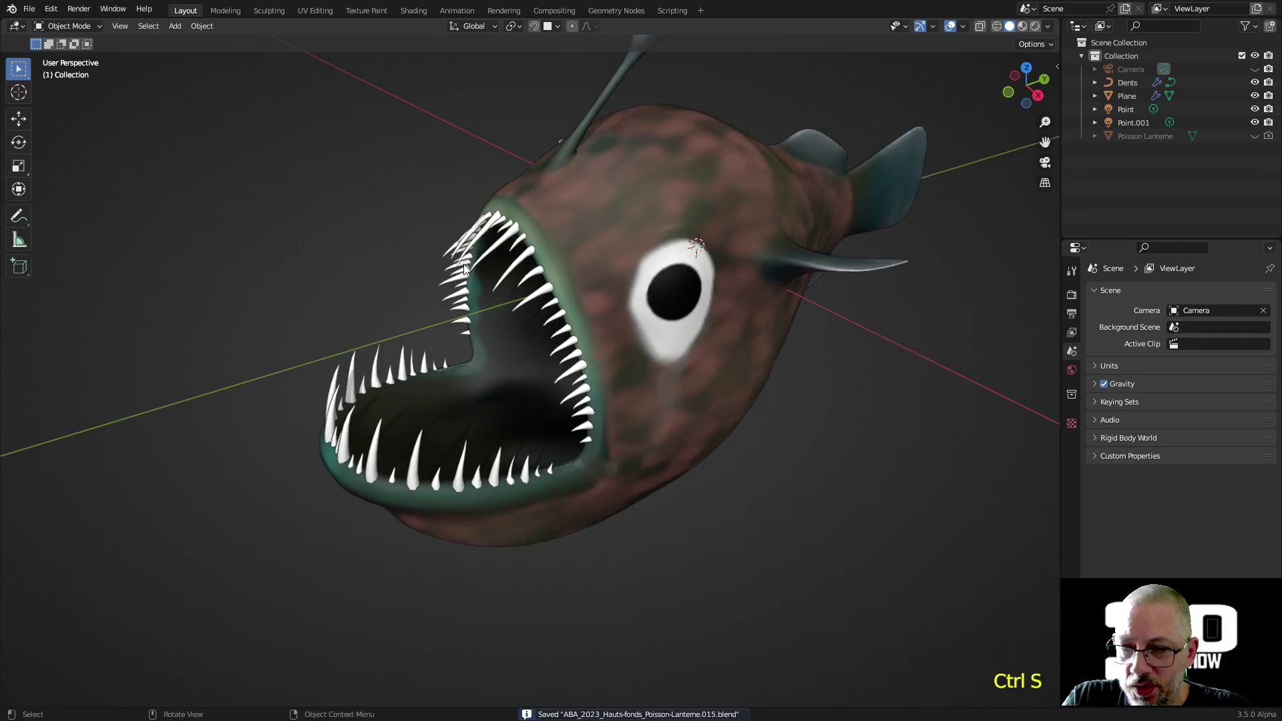
# - Convert the Dents curve object to a mesh and check its modifiers and editable geometry
pyautogui.click(407, 356)
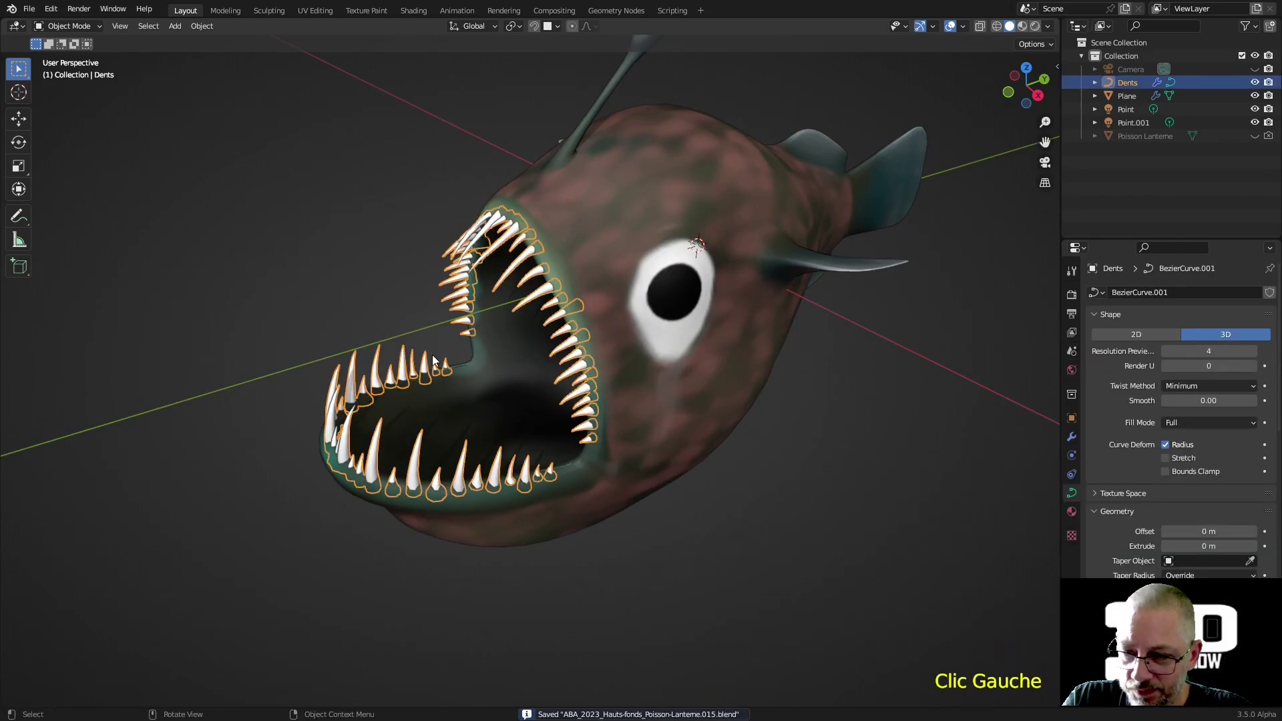
pyautogui.rightClick(415, 325)
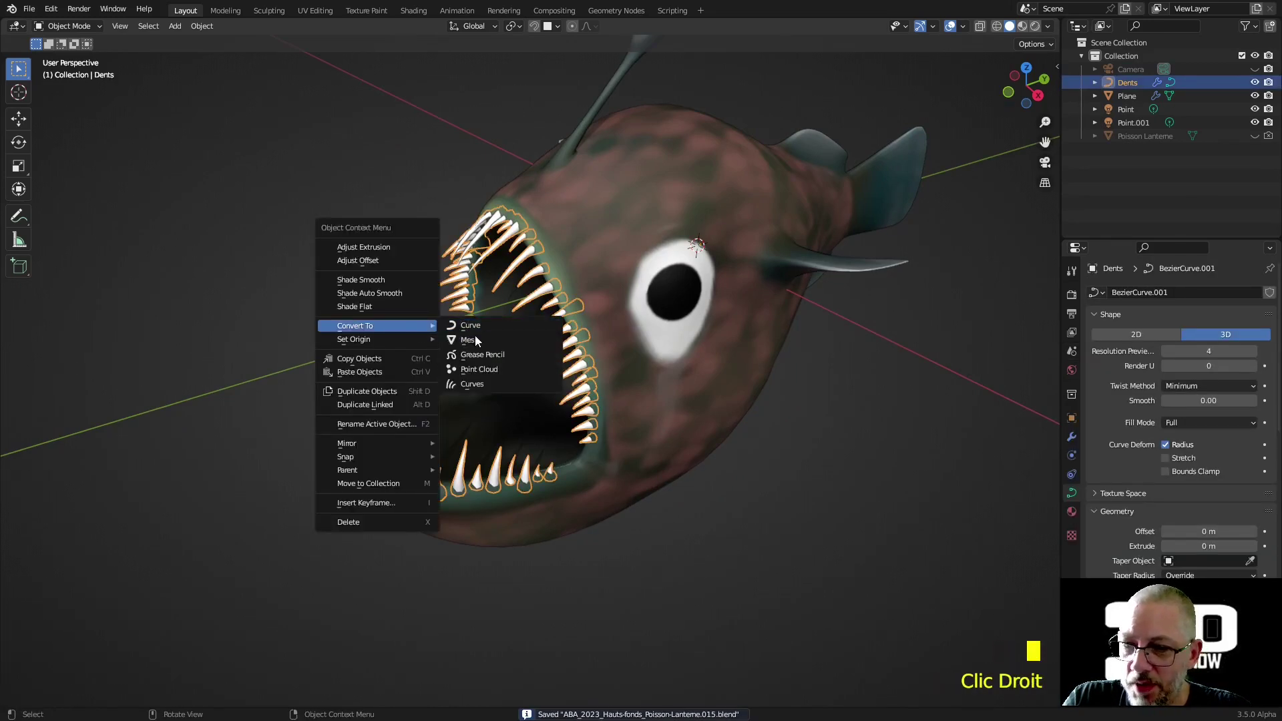
pyautogui.click(203, 27)
pyautogui.moveTo(266, 418)
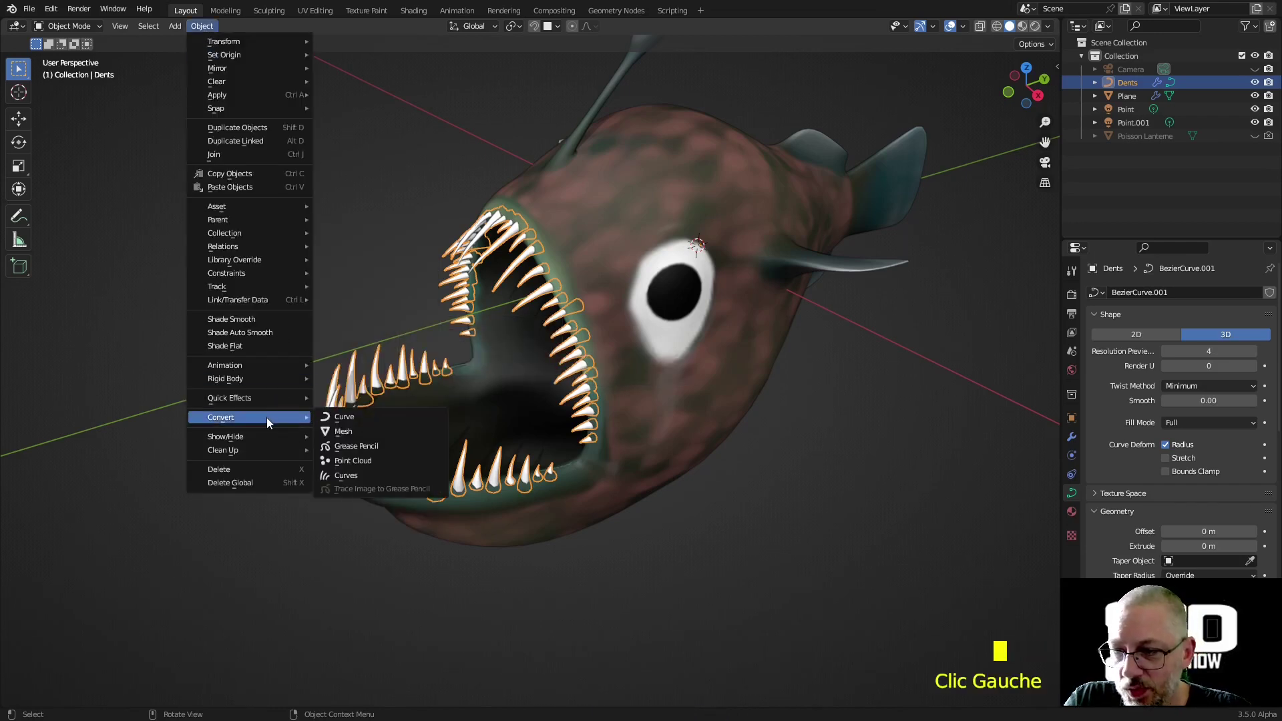
pyautogui.click(359, 434)
pyautogui.moveTo(349, 268); pyautogui.dragTo(601, 280, button='middle')
pyautogui.click(1072, 437)
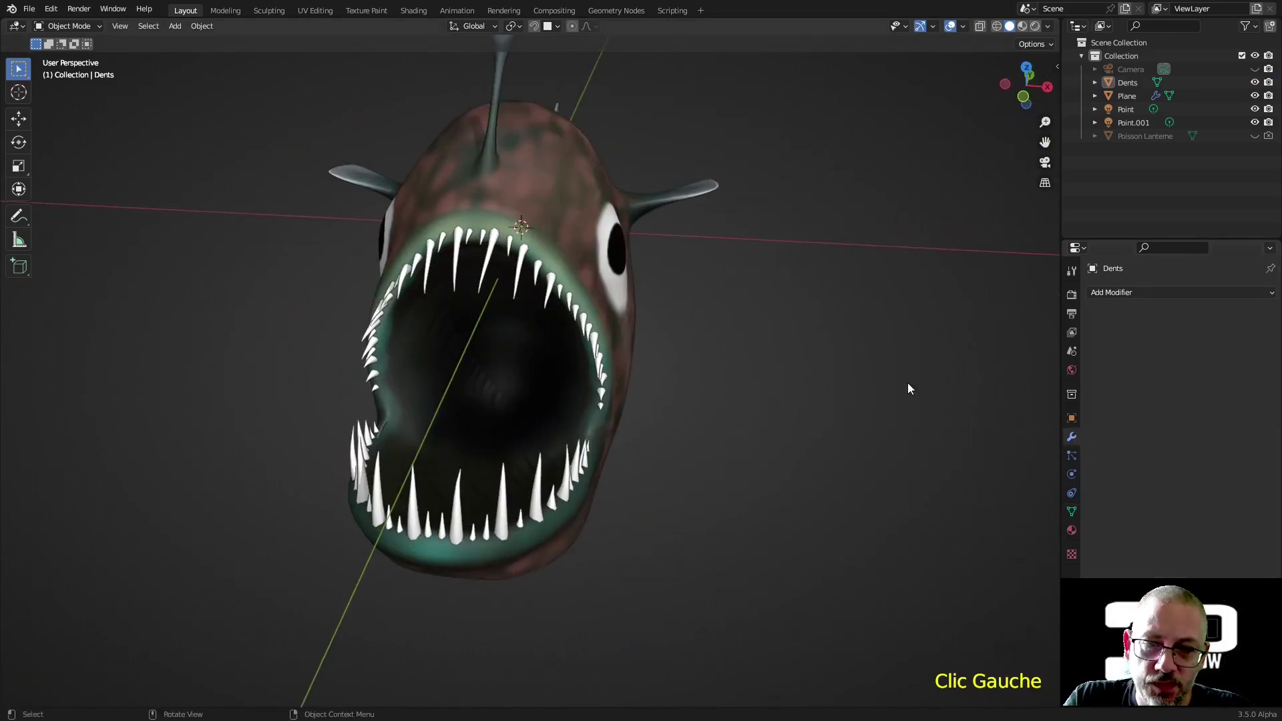
pyautogui.press('Tab')
pyautogui.press('Tab')
pyautogui.press('Tab')
pyautogui.press('Tab')
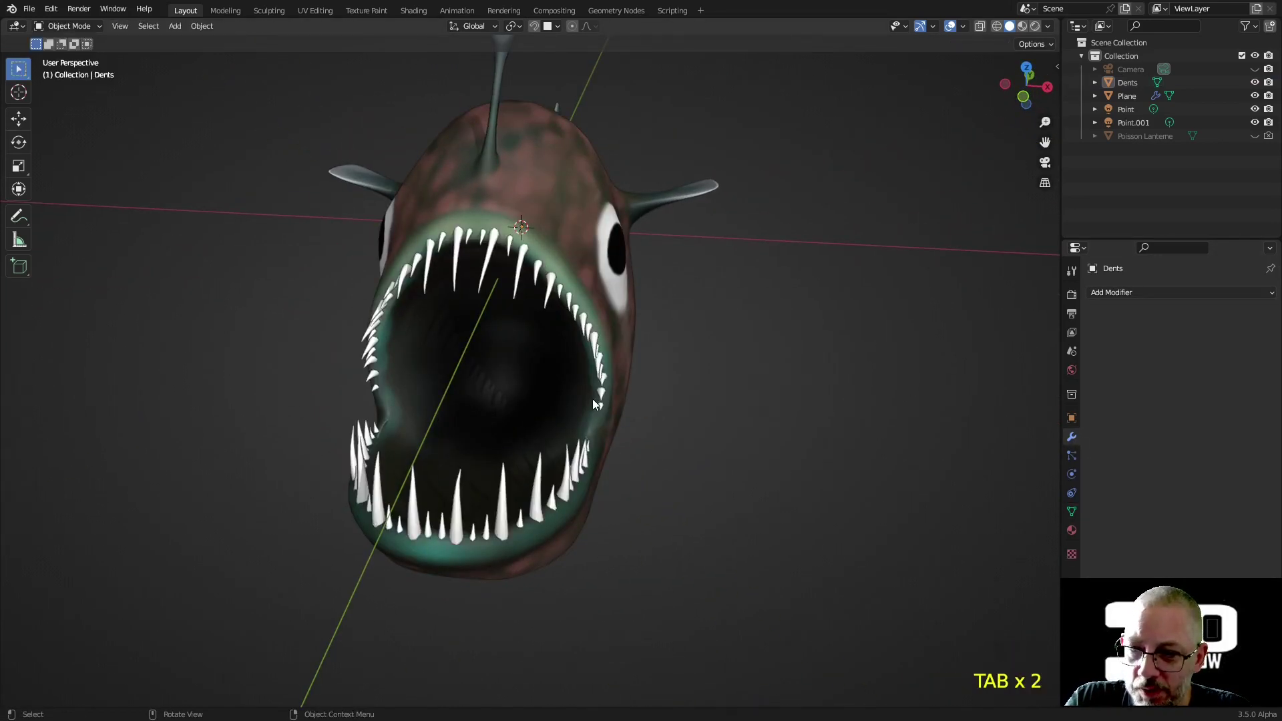
pyautogui.moveTo(659, 437); pyautogui.dragTo(530, 390, button='middle')
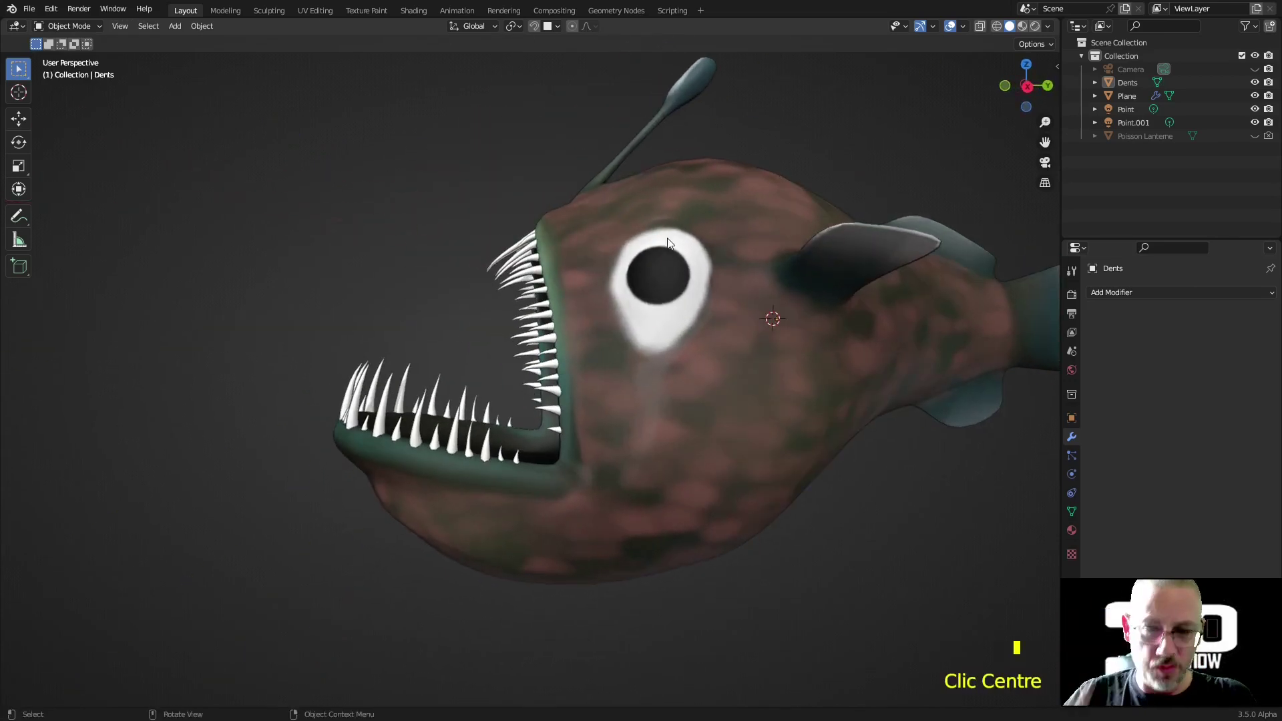
# - Open the Dents teeth mesh in Edit Mode, in right orthographic view with X-ray turned on
pyautogui.click(518, 256)
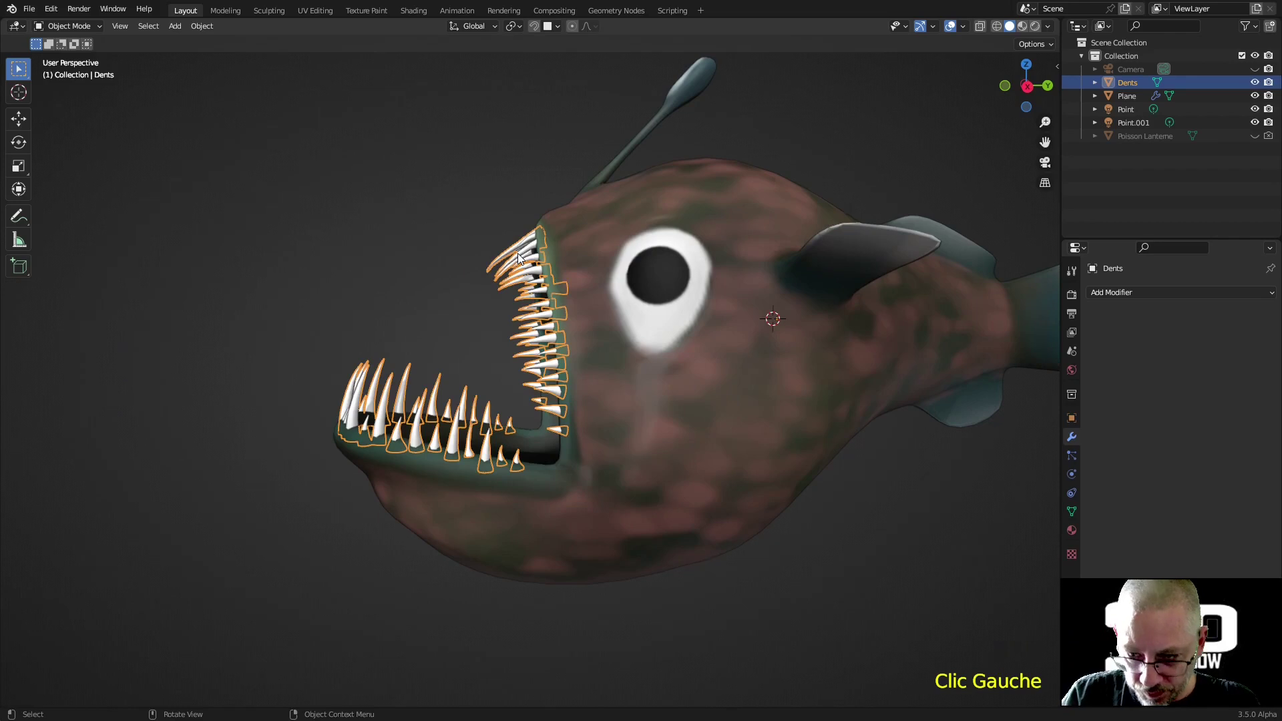
pyautogui.press('KP_3')
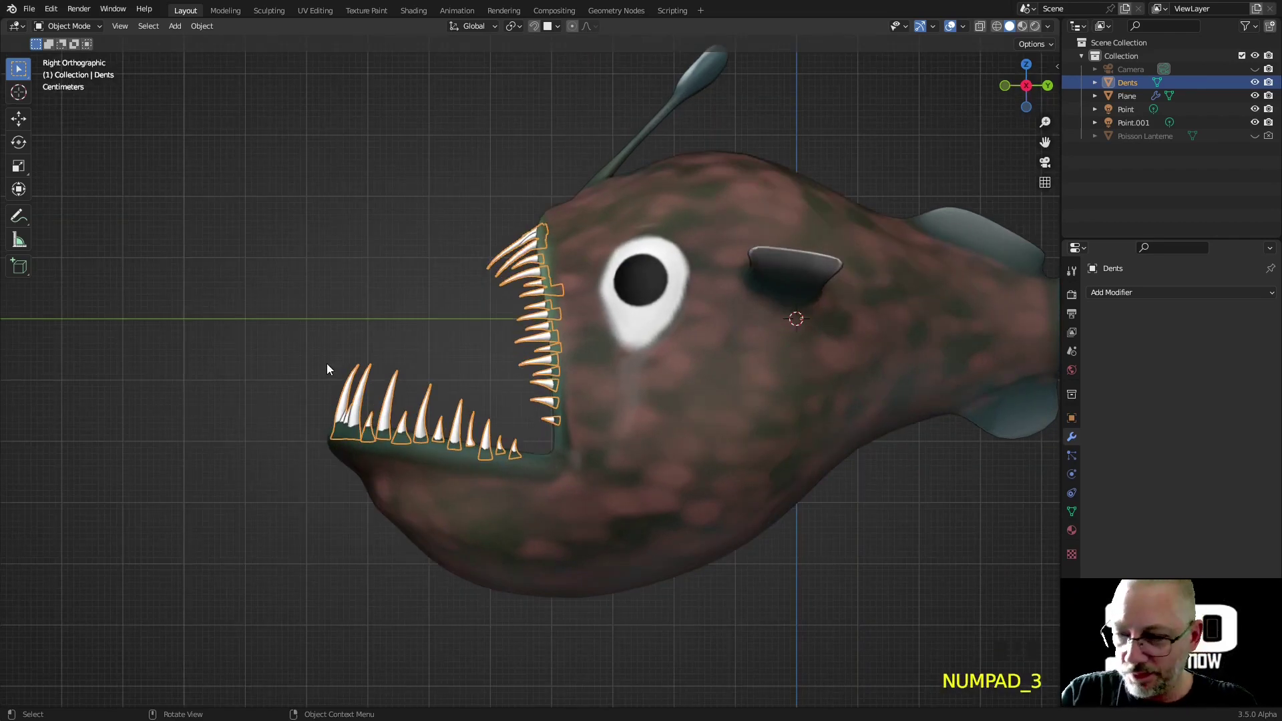
pyautogui.press('Tab')
pyautogui.hotkey('alt', 'z')
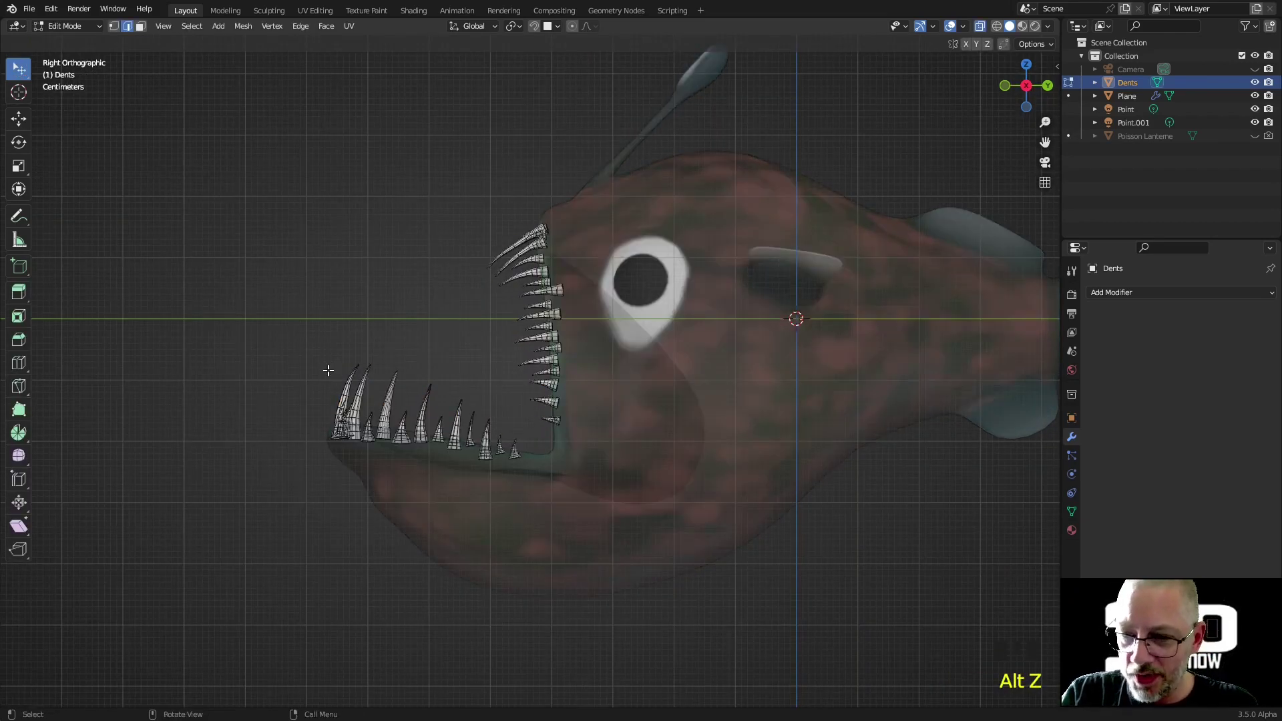
# - Box-select the lower-jaw teeth, extend the selection to linked geometry, separate them into their own object and return to Object Mode
pyautogui.click(304, 359)
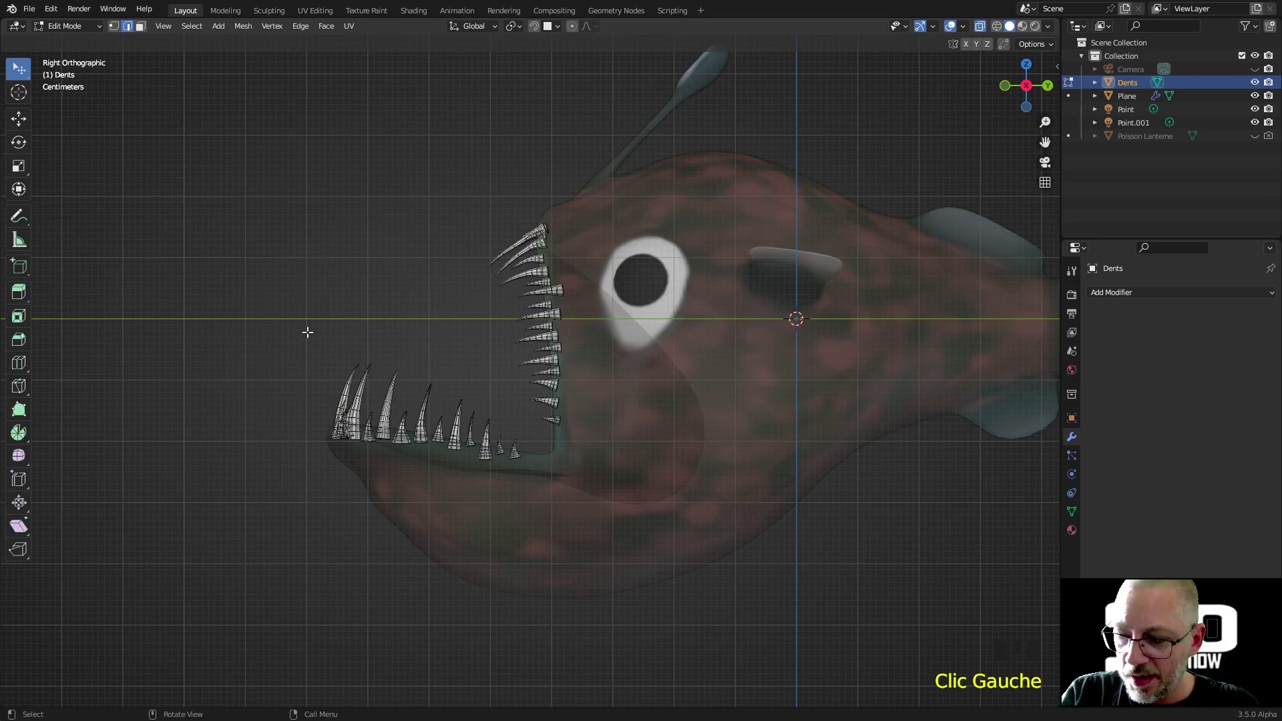
pyautogui.press('w')
pyautogui.press('w')
pyautogui.press('w')
pyautogui.press('w')
pyautogui.press('w')
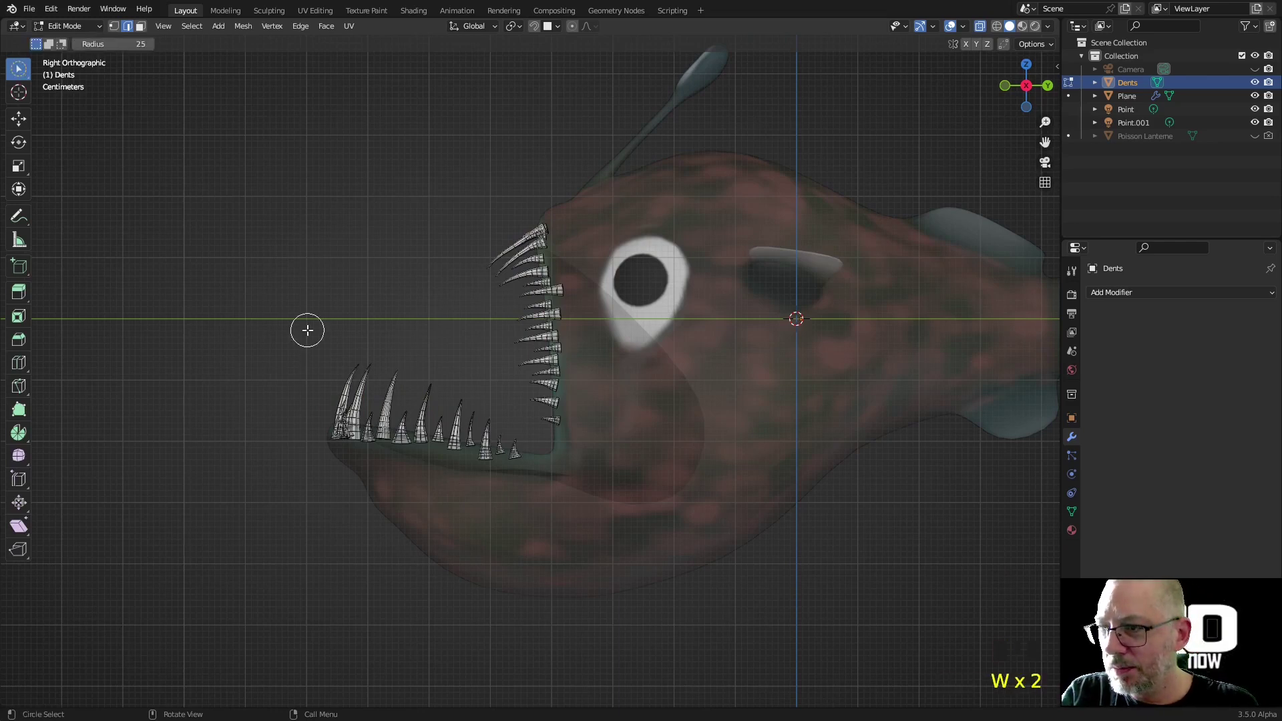
pyautogui.press('w')
pyautogui.moveTo(308, 369); pyautogui.dragTo(521, 499)
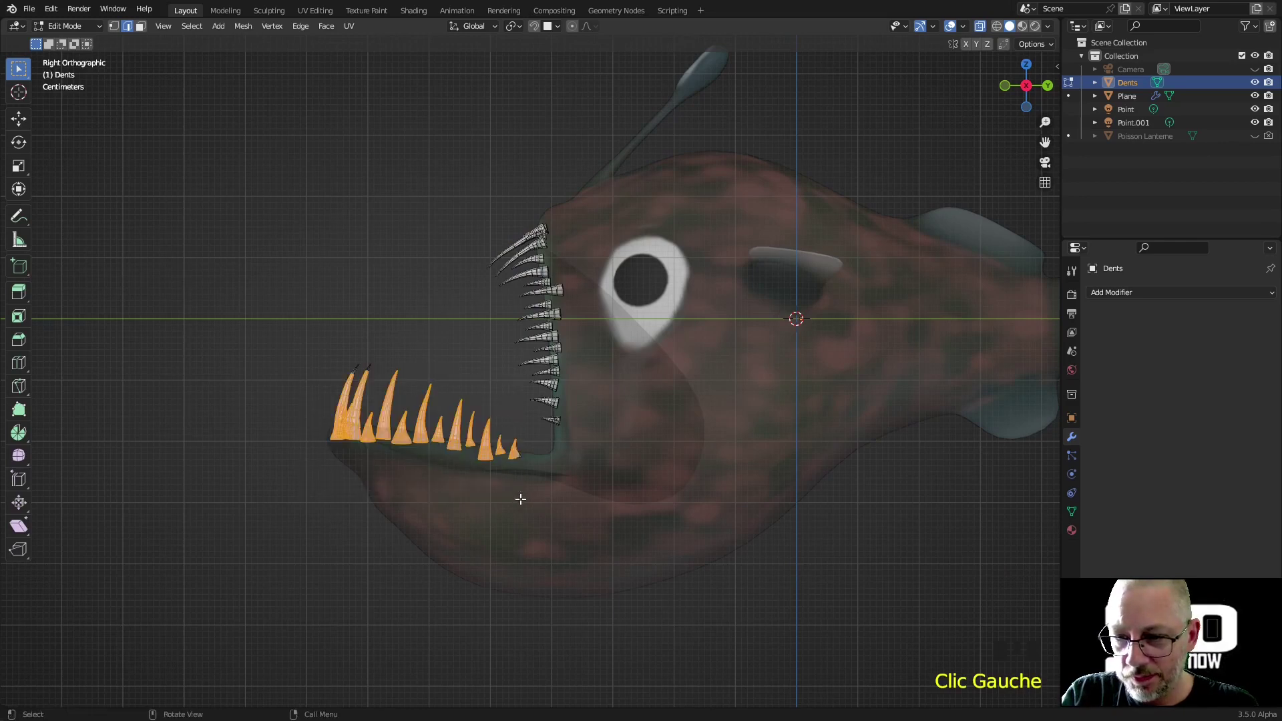
pyautogui.press('ctrl')
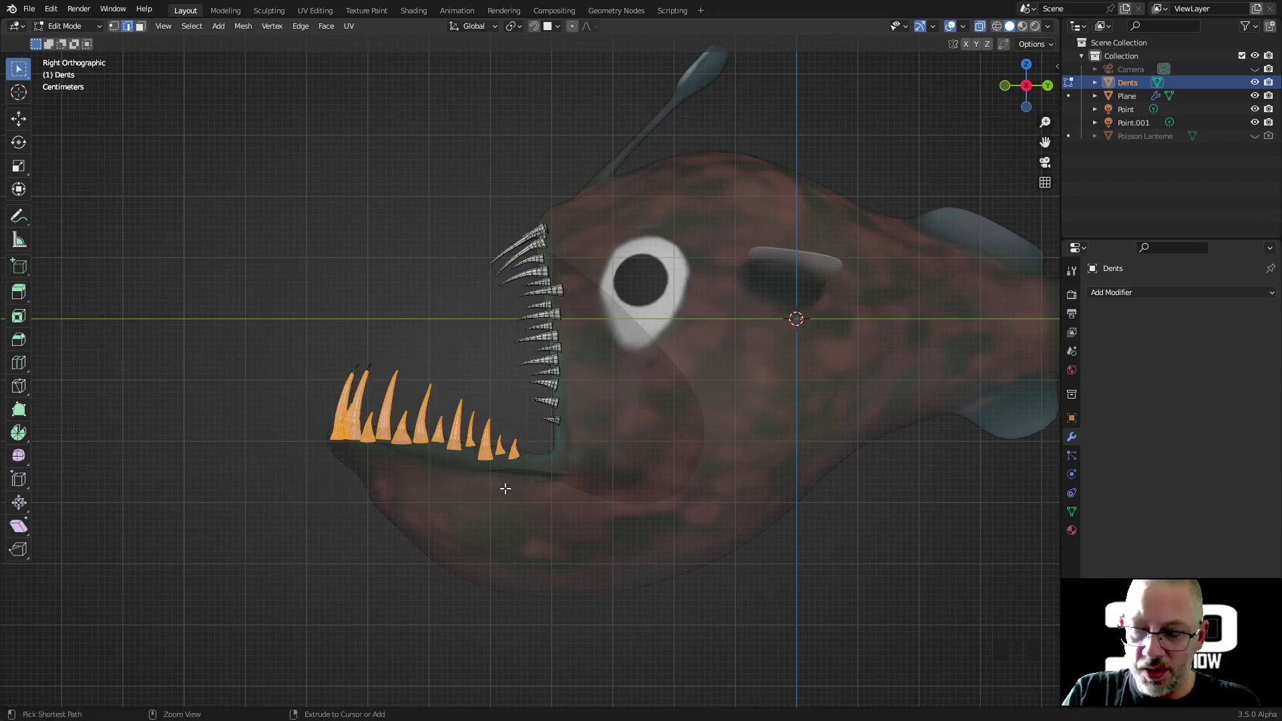
pyautogui.hotkey('ctrl', 'l')
pyautogui.moveTo(499, 451); pyautogui.dragTo(551, 428, button='middle')
pyautogui.press('p')
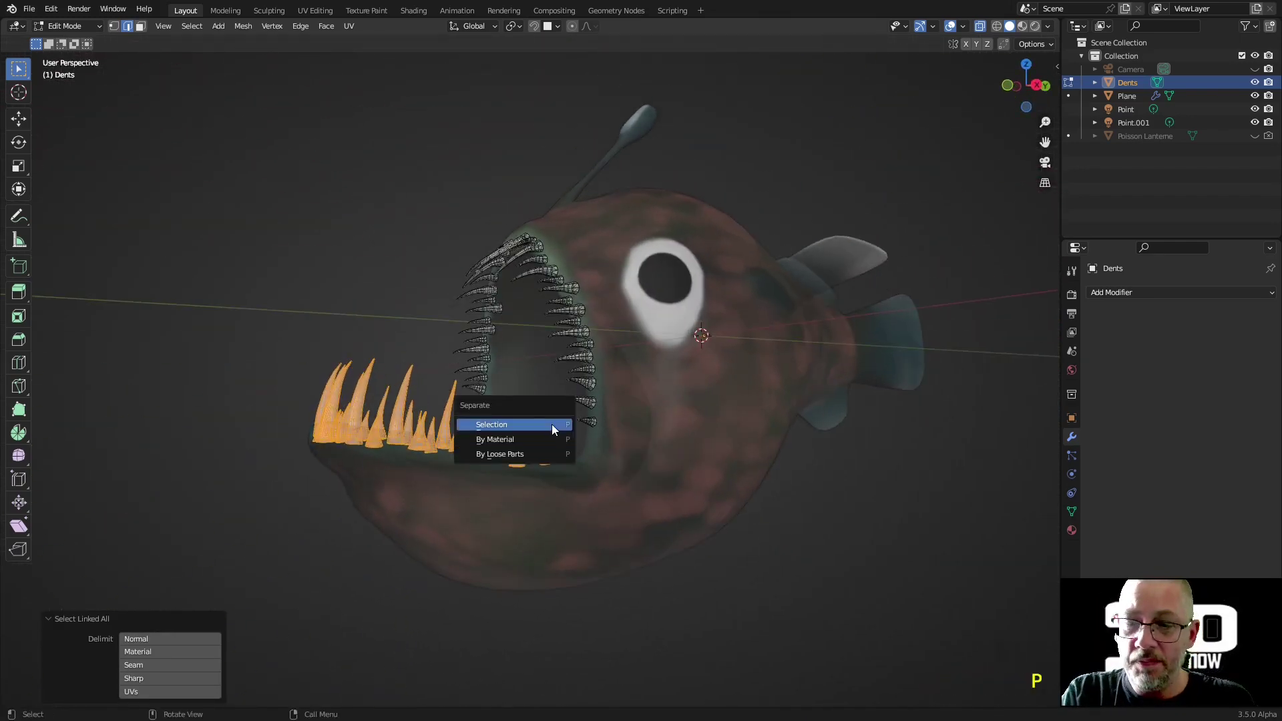
pyautogui.click(551, 424)
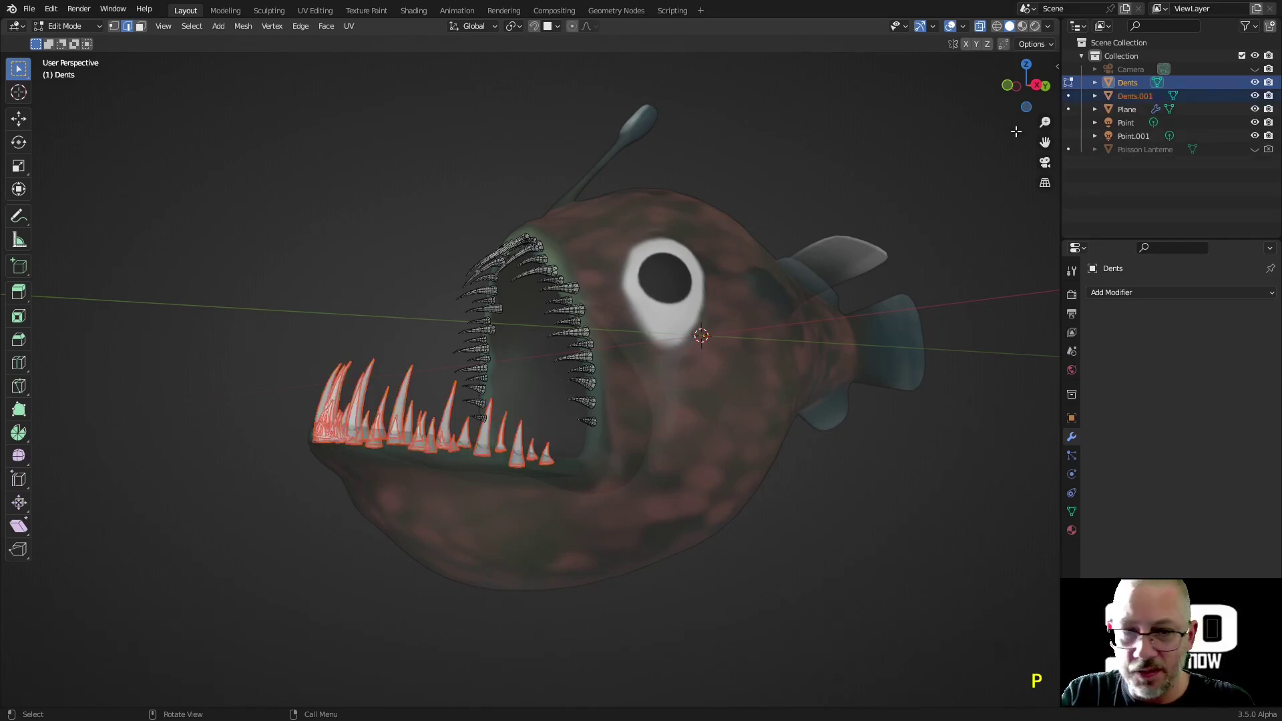
pyautogui.press('Tab')
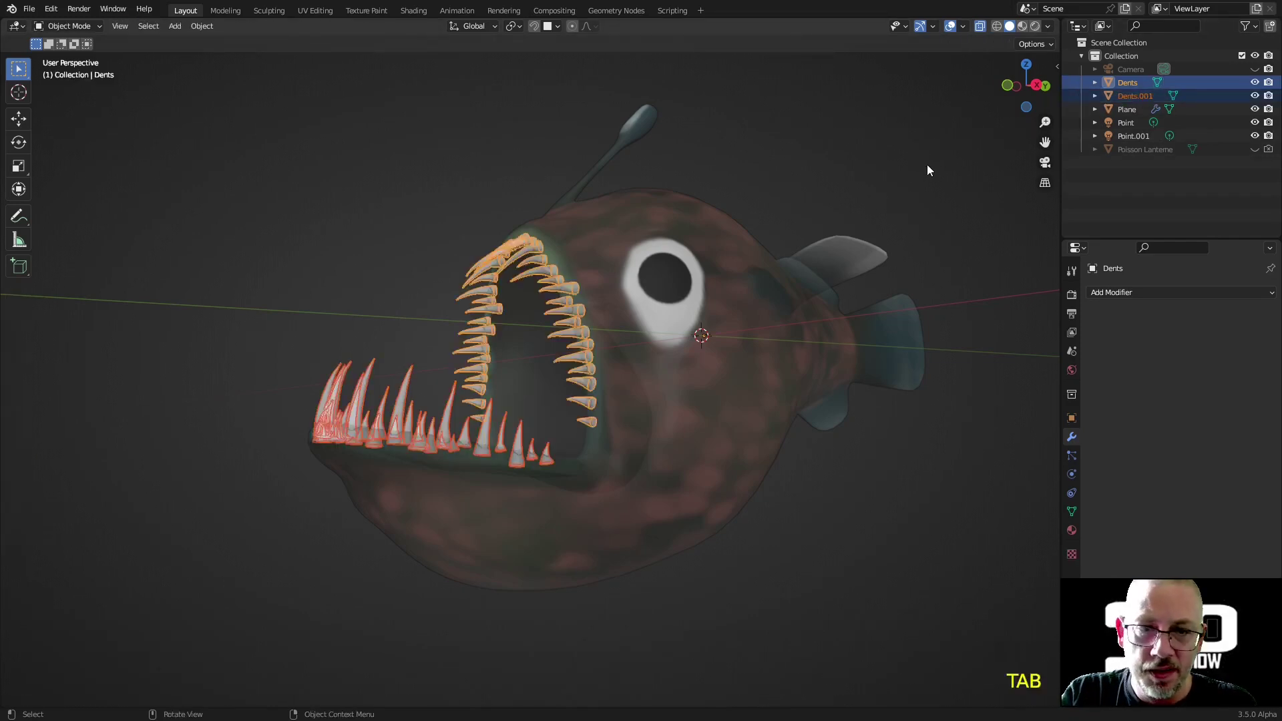
# - Rename the upper teeth object Dents.haut
pyautogui.click(1136, 87)
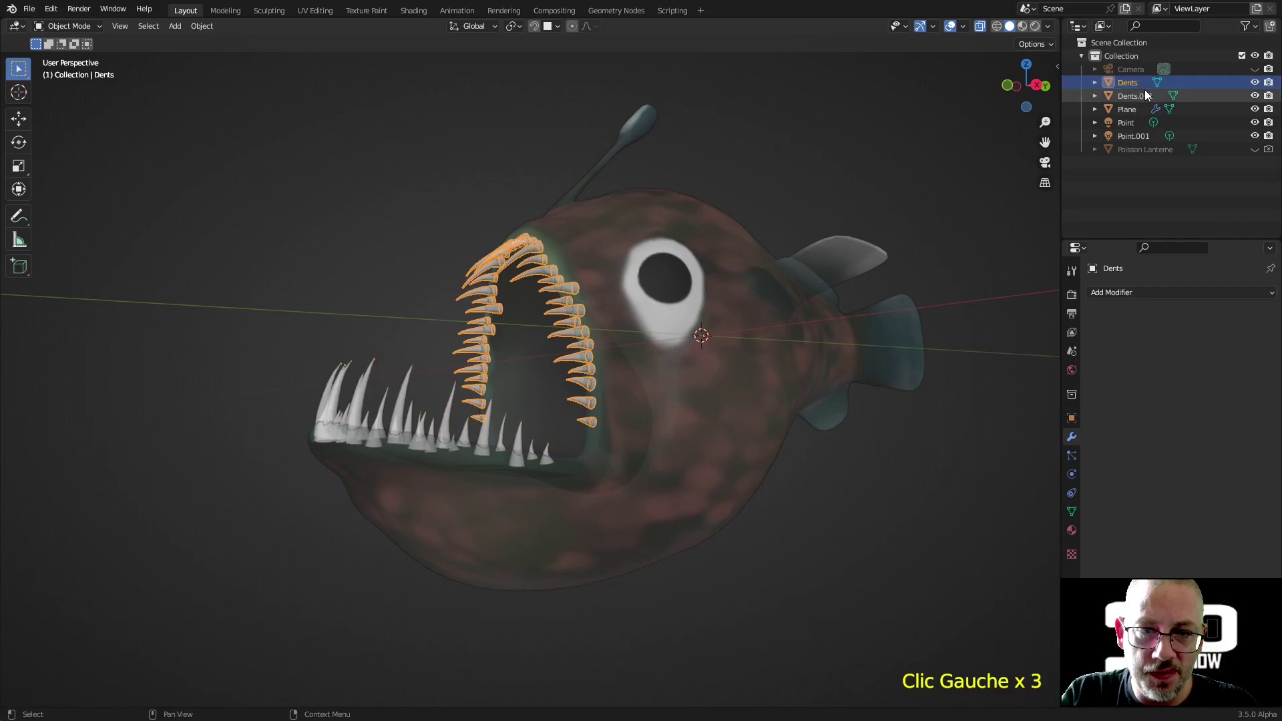
pyautogui.doubleClick(1138, 85)
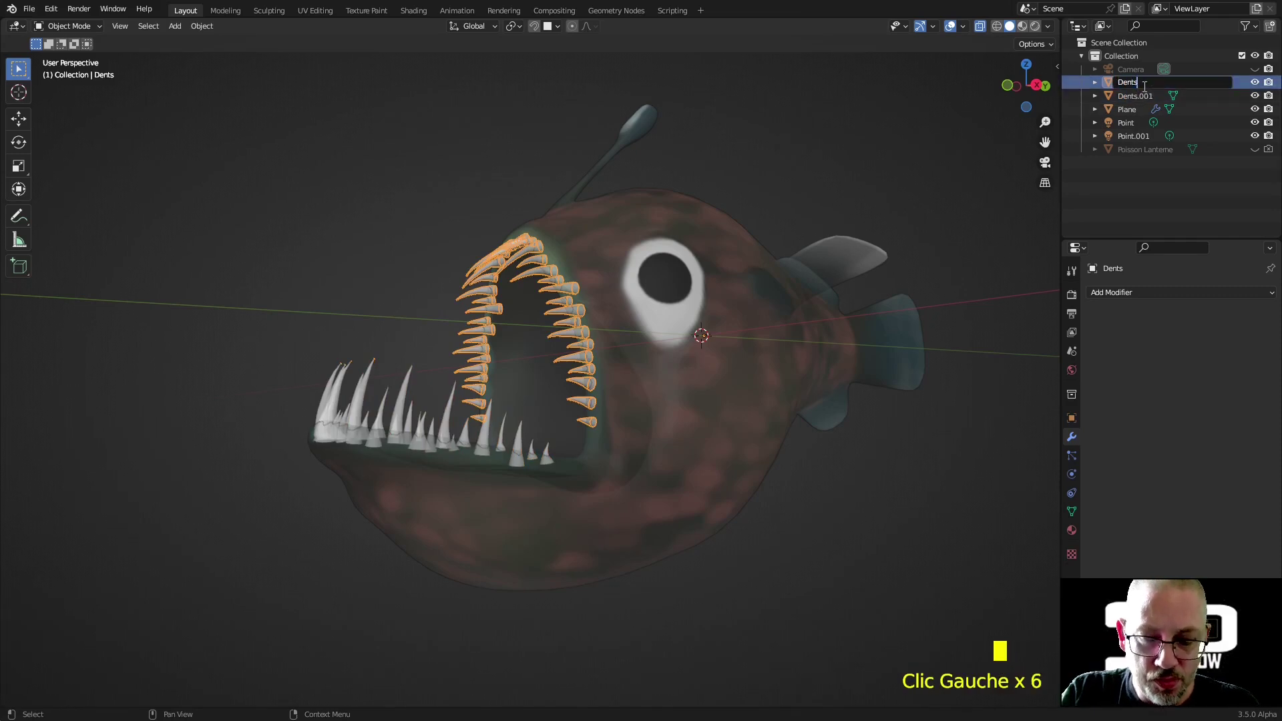
pyautogui.write('.haut')
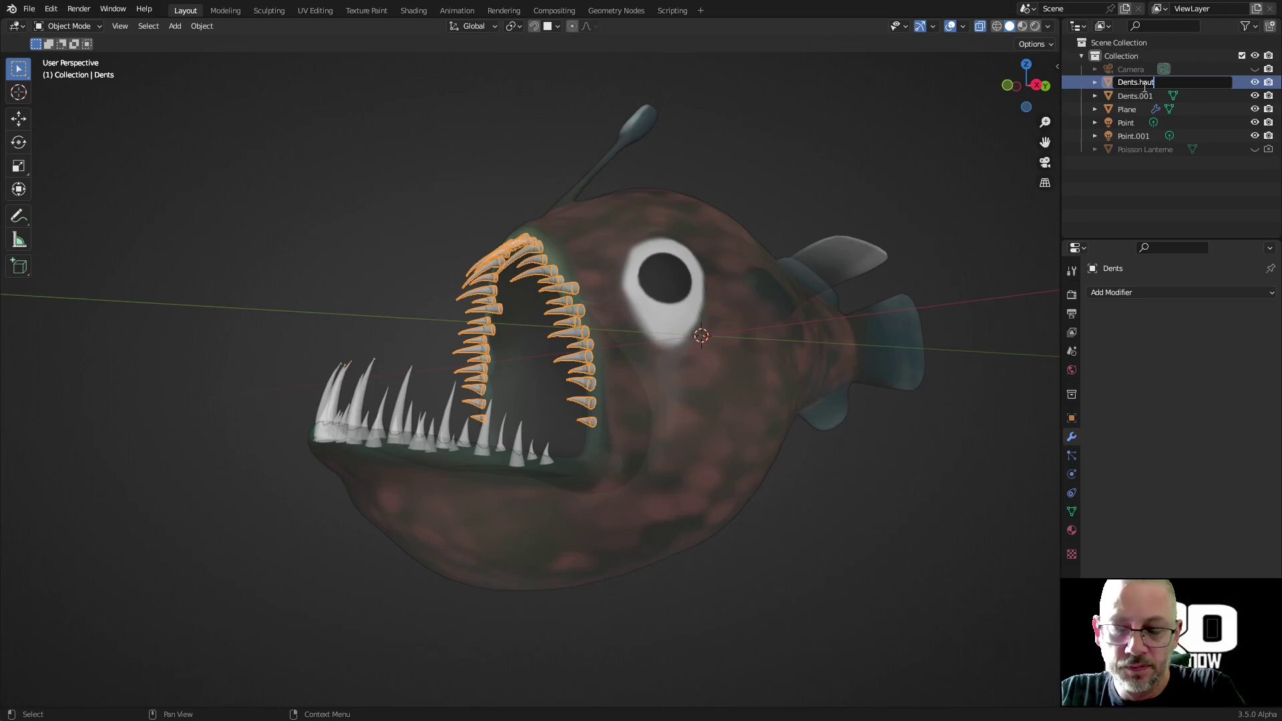
pyautogui.press('Return')
# - Rename the separated lower teeth object Dents.bas
pyautogui.tripleClick(1144, 84)
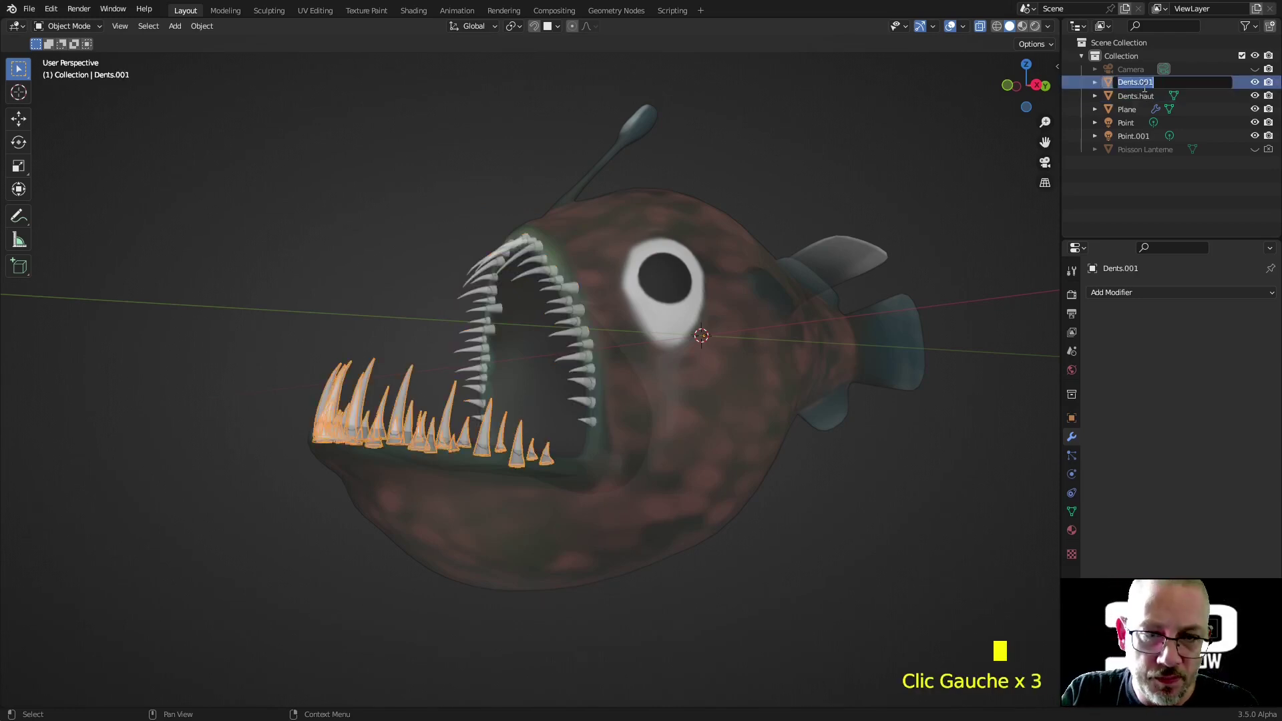
pyautogui.press('BackSpace')
pyautogui.press('BackSpace')
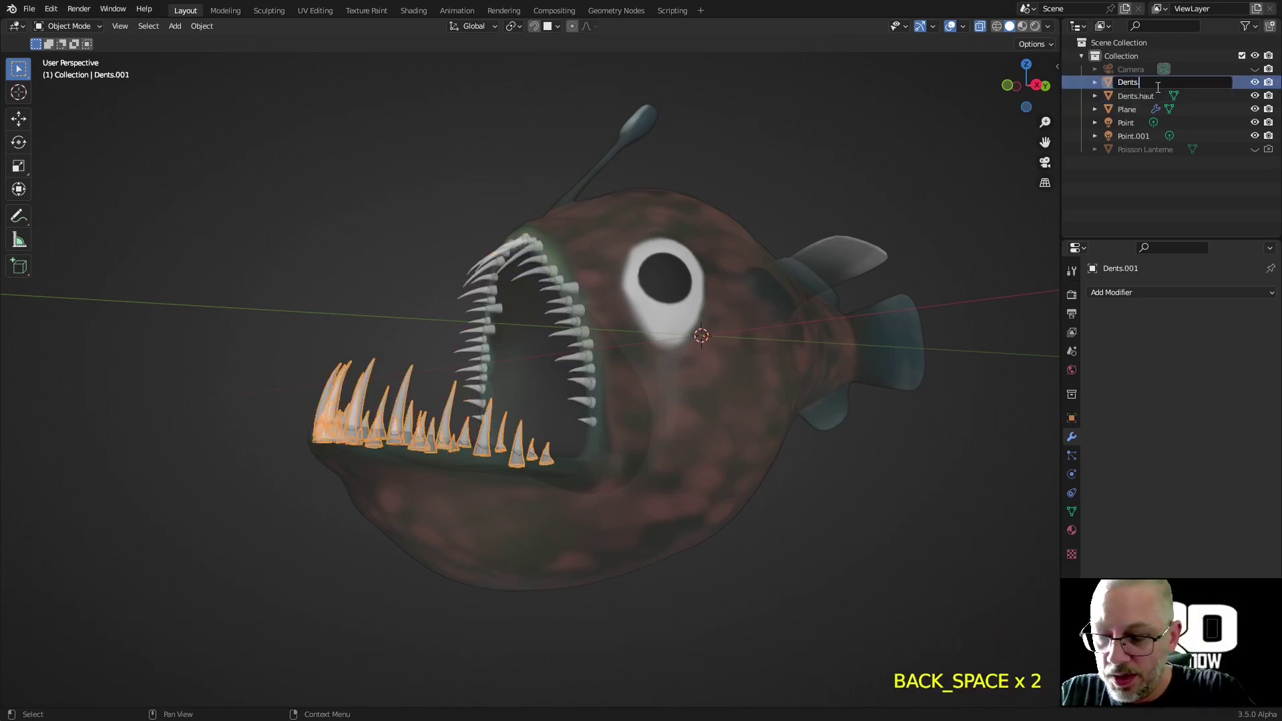
pyautogui.write('bas')
pyautogui.press('Return')
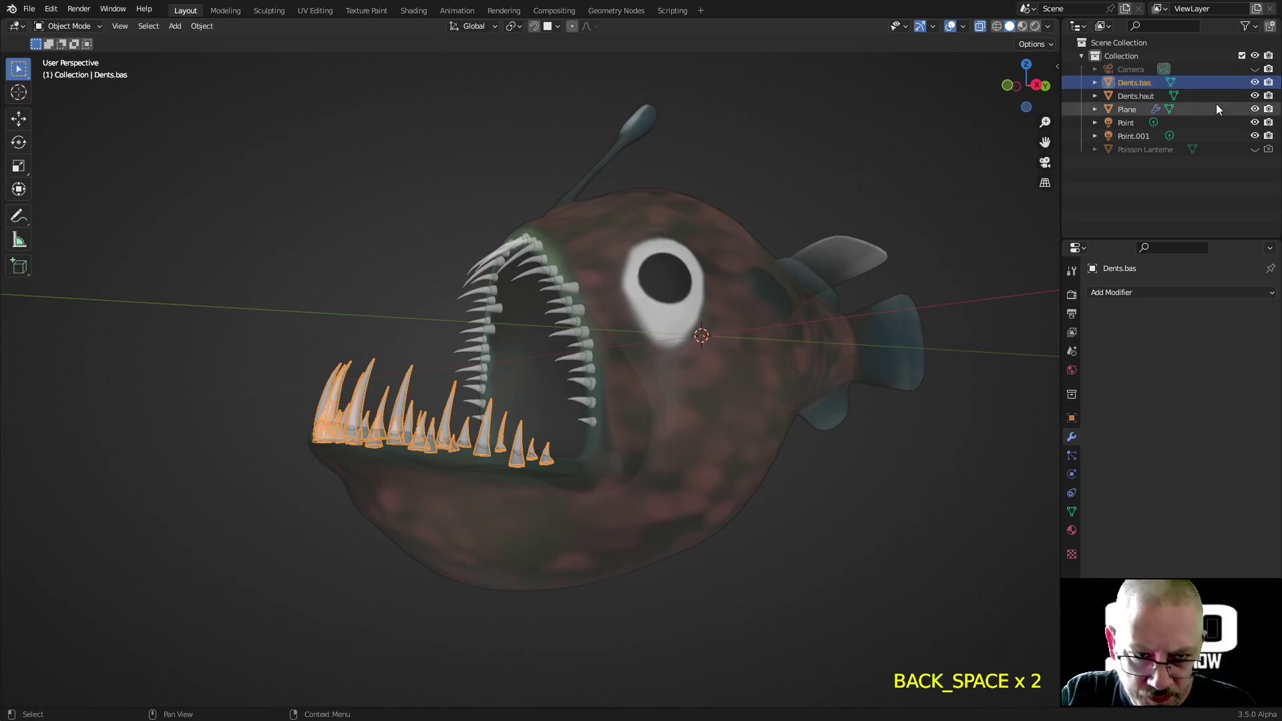
# - Deselect everything and turn off X-ray display
pyautogui.moveTo(836, 307); pyautogui.dragTo(768, 366, button='middle')
pyautogui.click(842, 470)
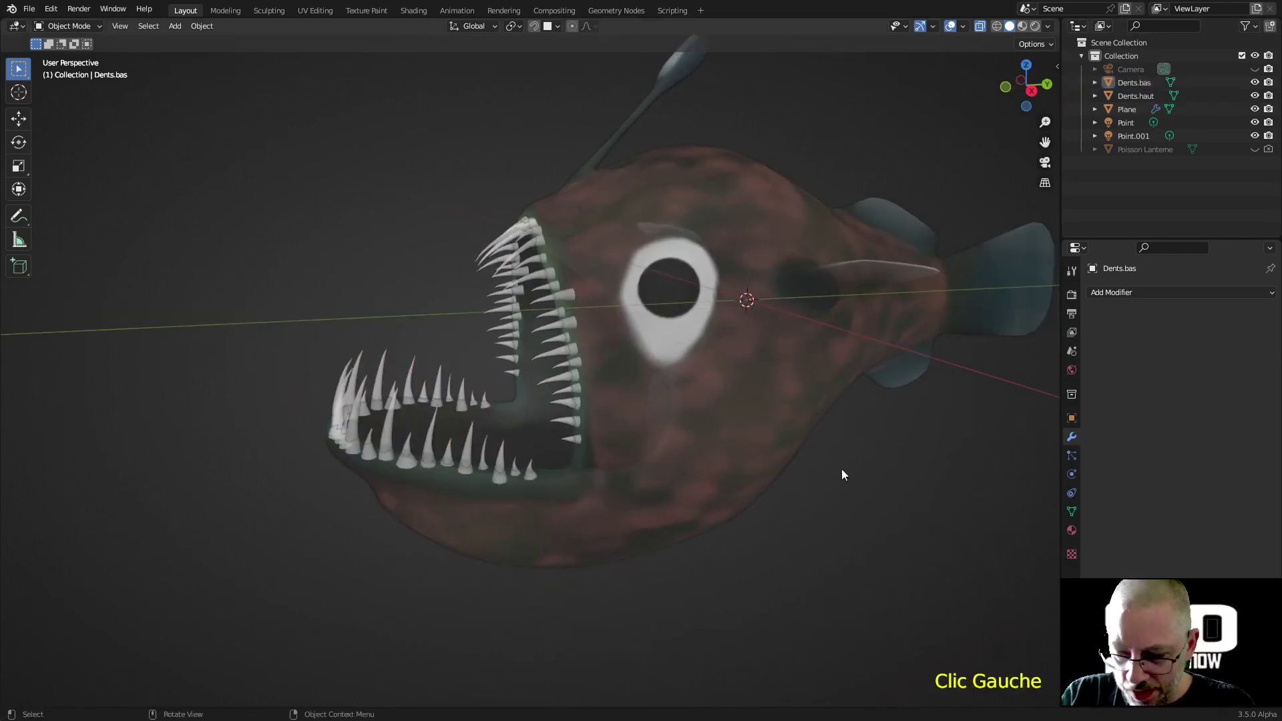
pyautogui.hotkey('alt', 'z')
pyautogui.moveTo(846, 465); pyautogui.dragTo(788, 430, button='middle')
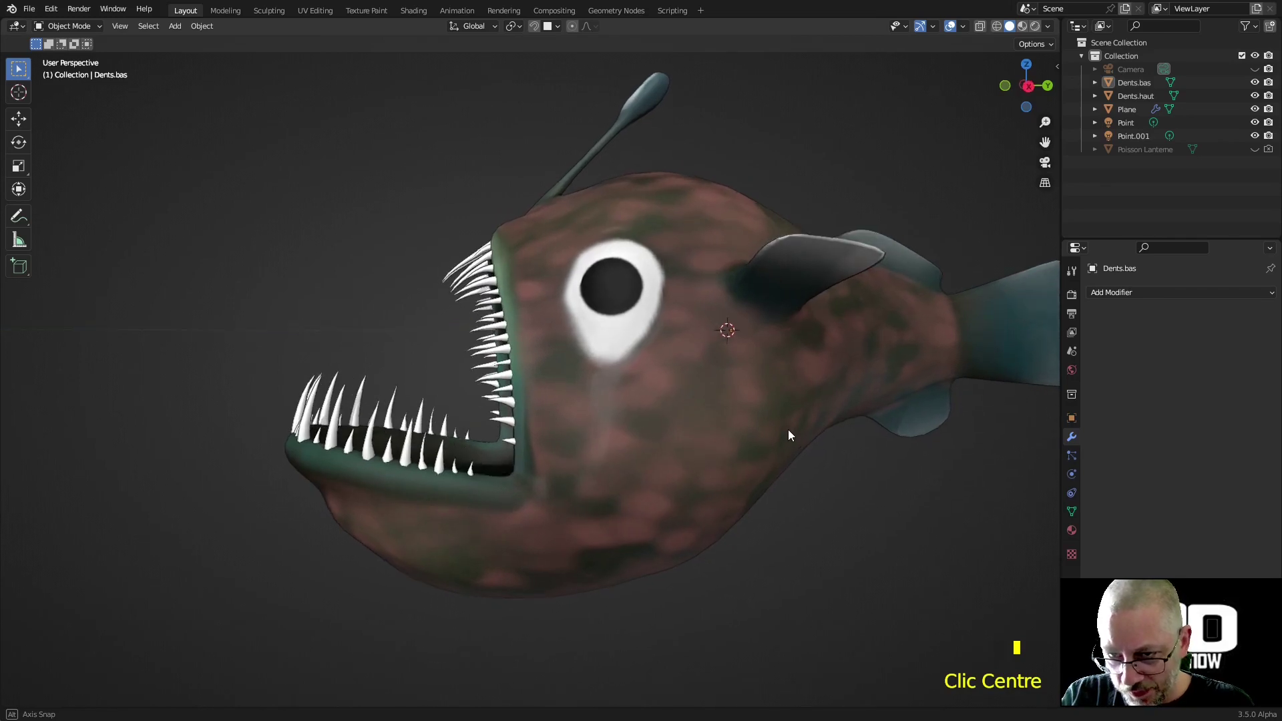
# - Put the fish body, Plane, in Texture Paint mode and show its texture slots and brush settings
pyautogui.moveTo(515, 341); pyautogui.dragTo(607, 407, button='middle')
pyautogui.click(605, 384)
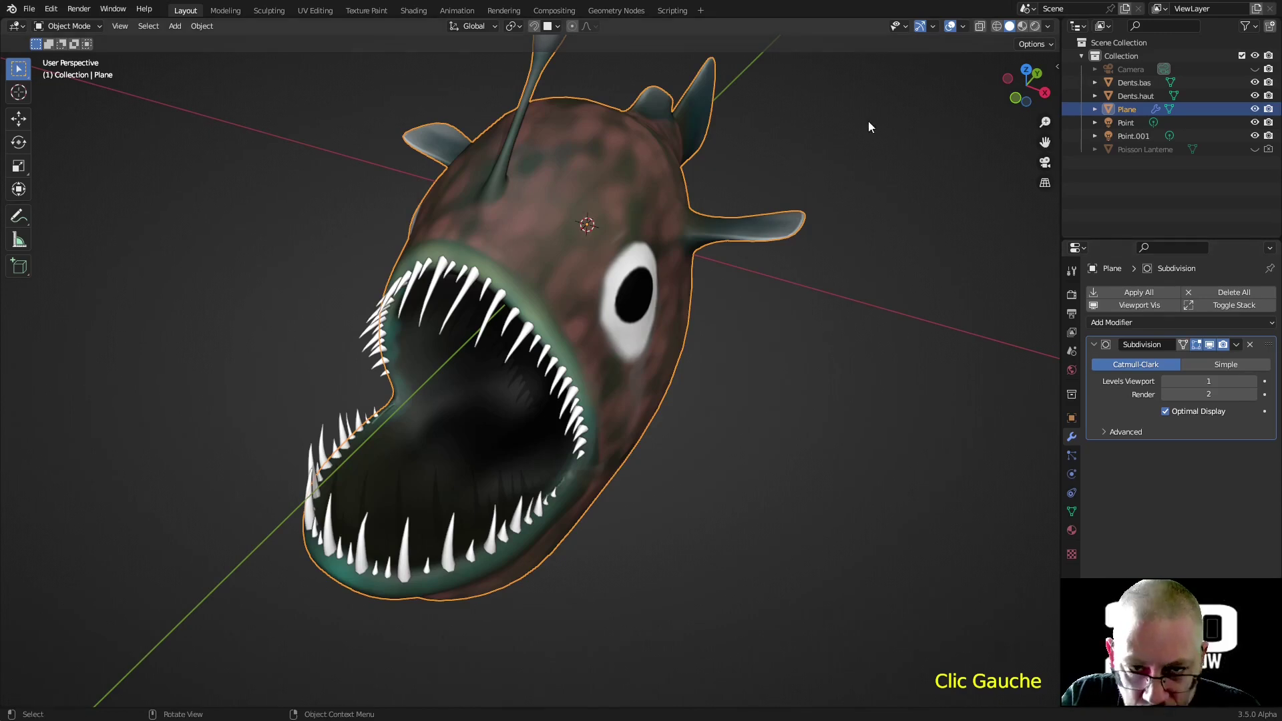
pyautogui.click(73, 25)
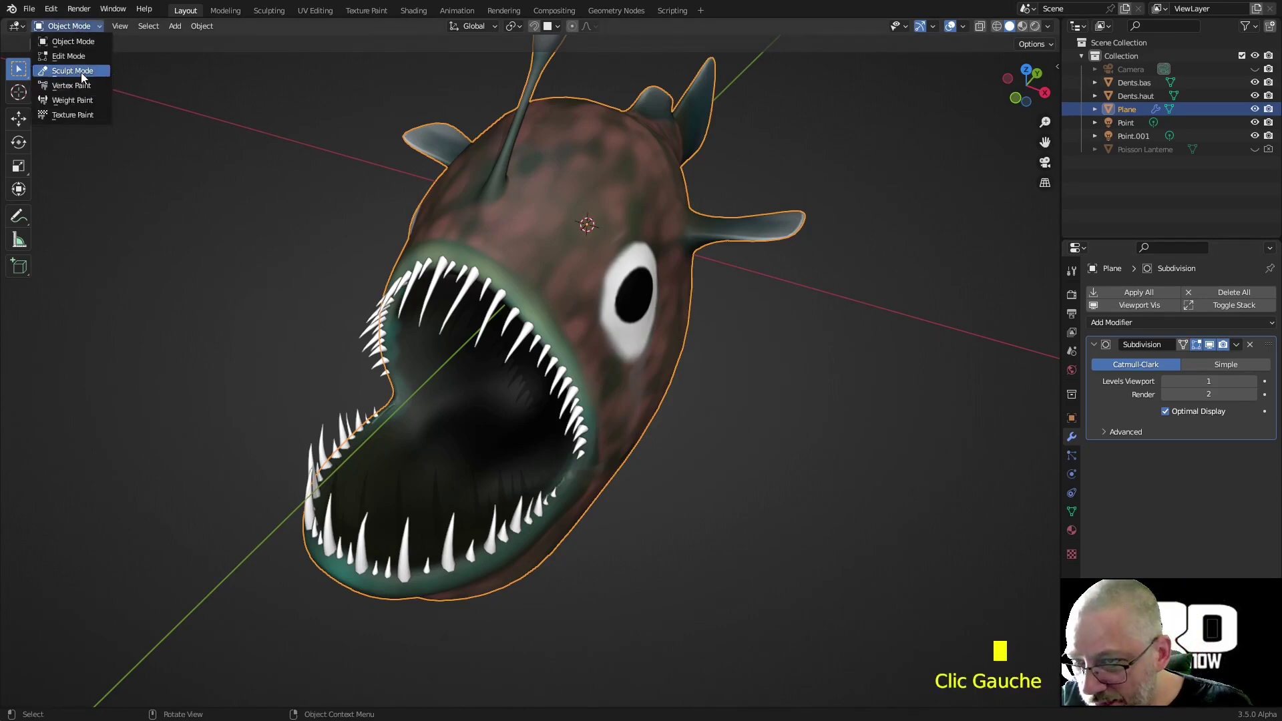
pyautogui.click(87, 115)
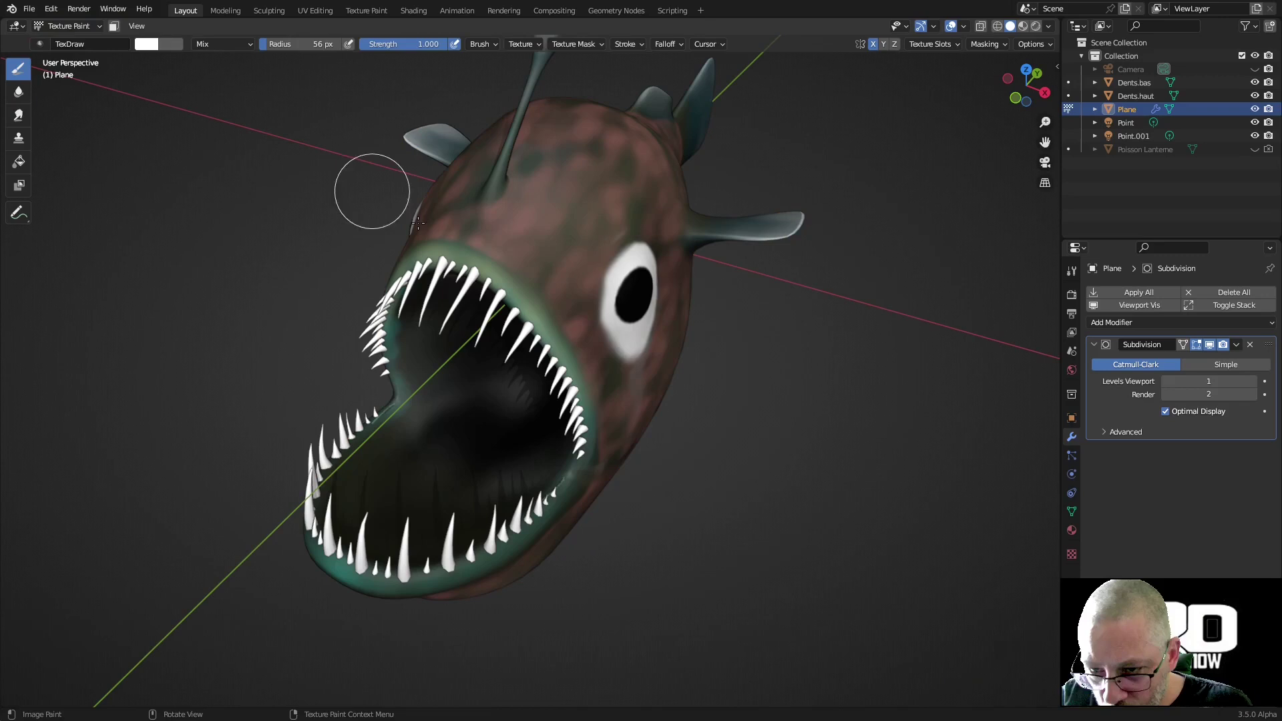
pyautogui.click(1072, 270)
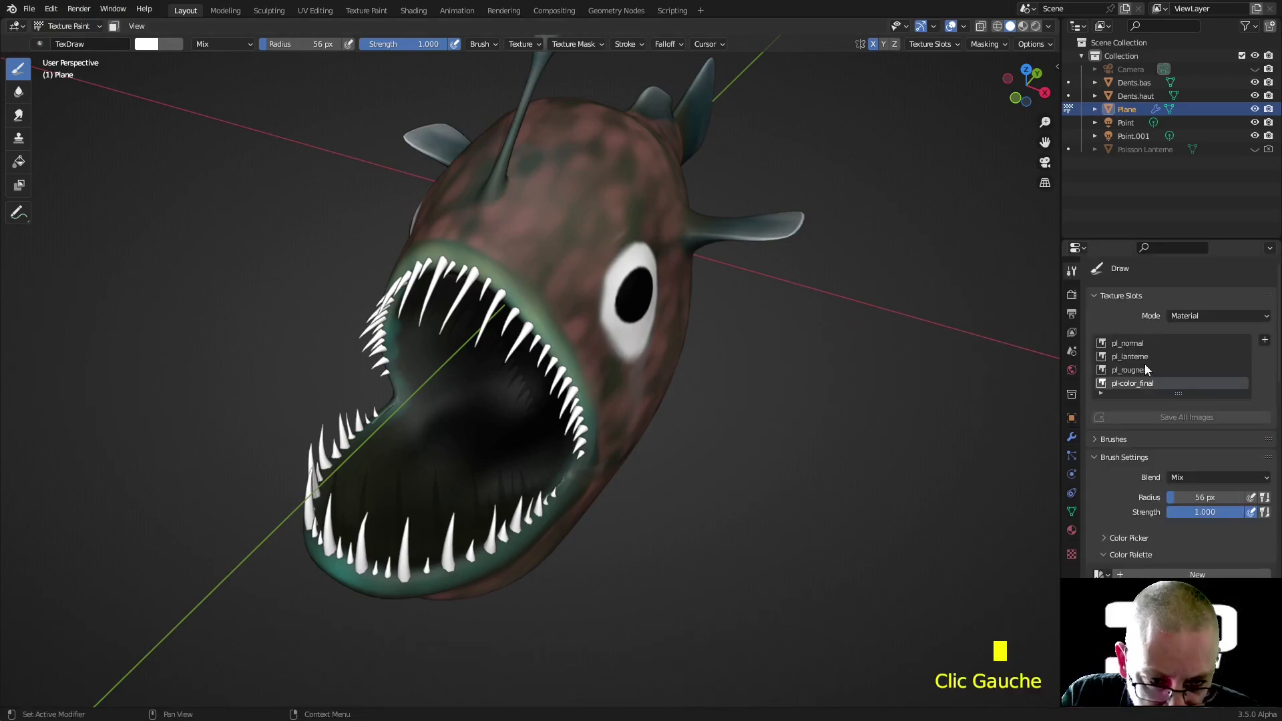
pyautogui.scroll(4, 572, 529)
pyautogui.moveTo(610, 567)
pyautogui.mouseDown(button='middle')
pyautogui.moveTo(688, 510)
pyautogui.moveTo(688, 429)
pyautogui.mouseUp(button='middle')
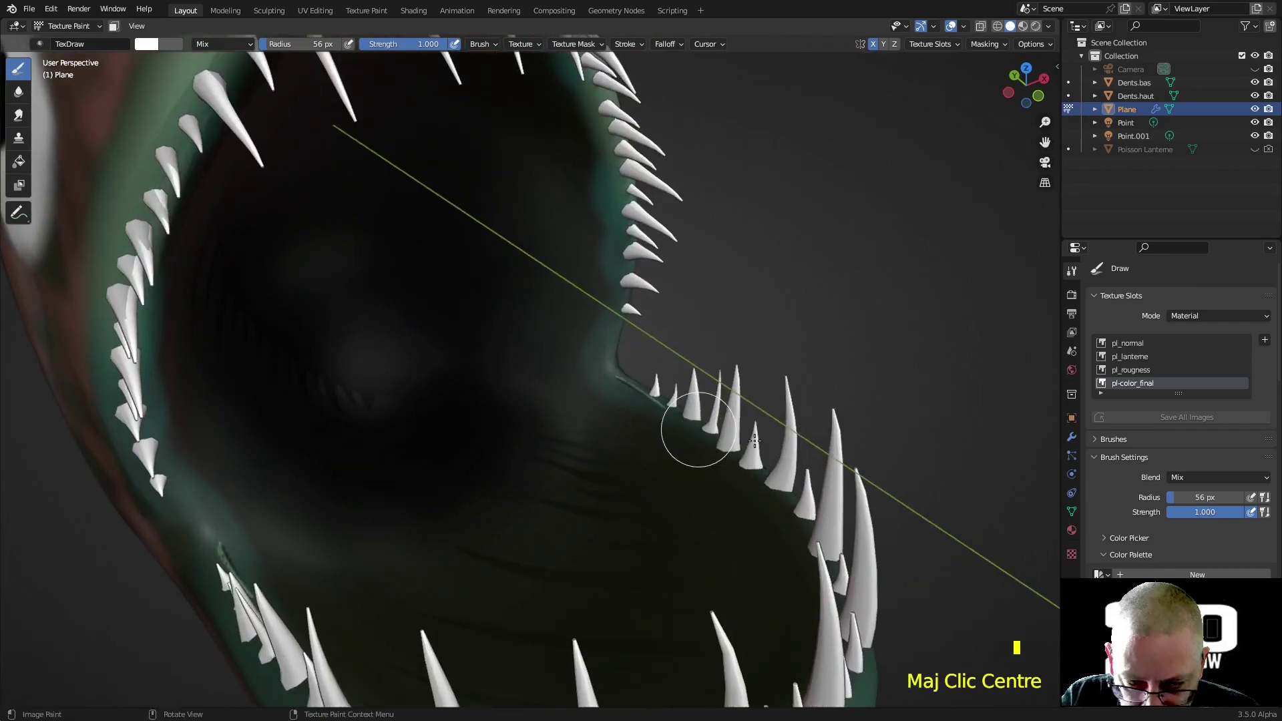
pyautogui.scroll(-7, 1142, 459)
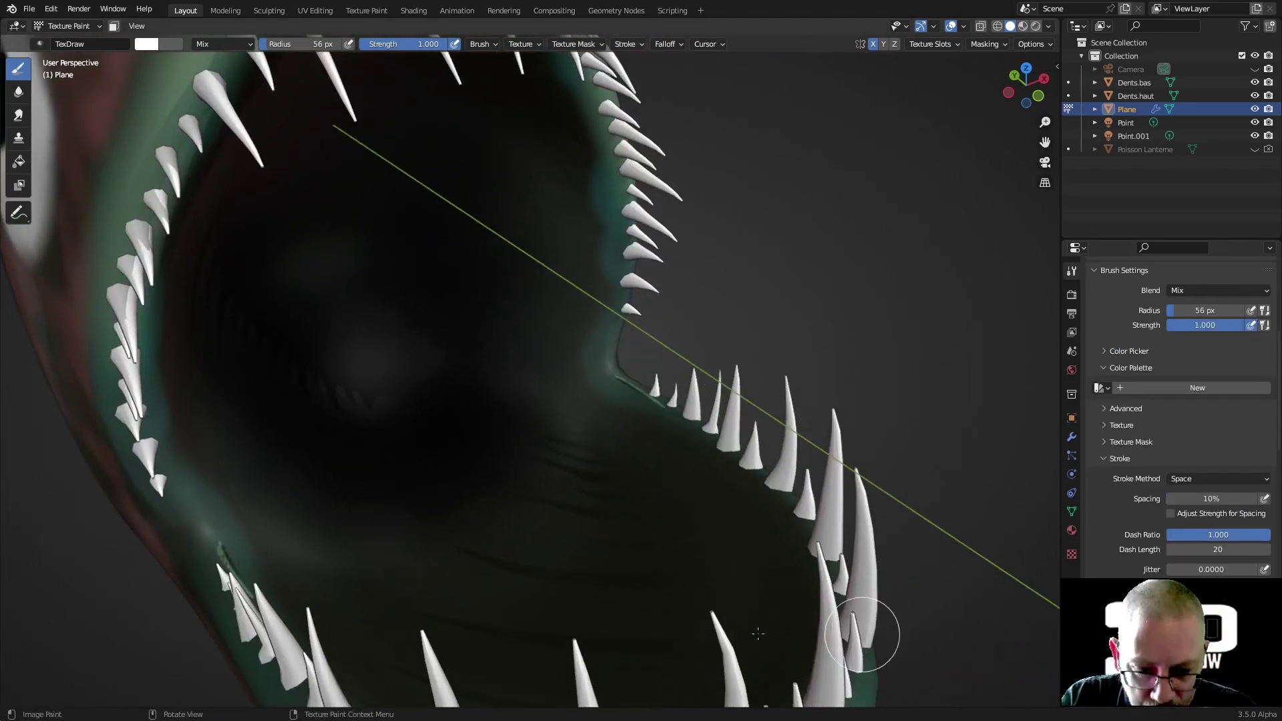
# - Replace the Outliner with an Image Editor and frame the lower edge of the mouth interior in the pl-color_final texture
pyautogui.click(1075, 27)
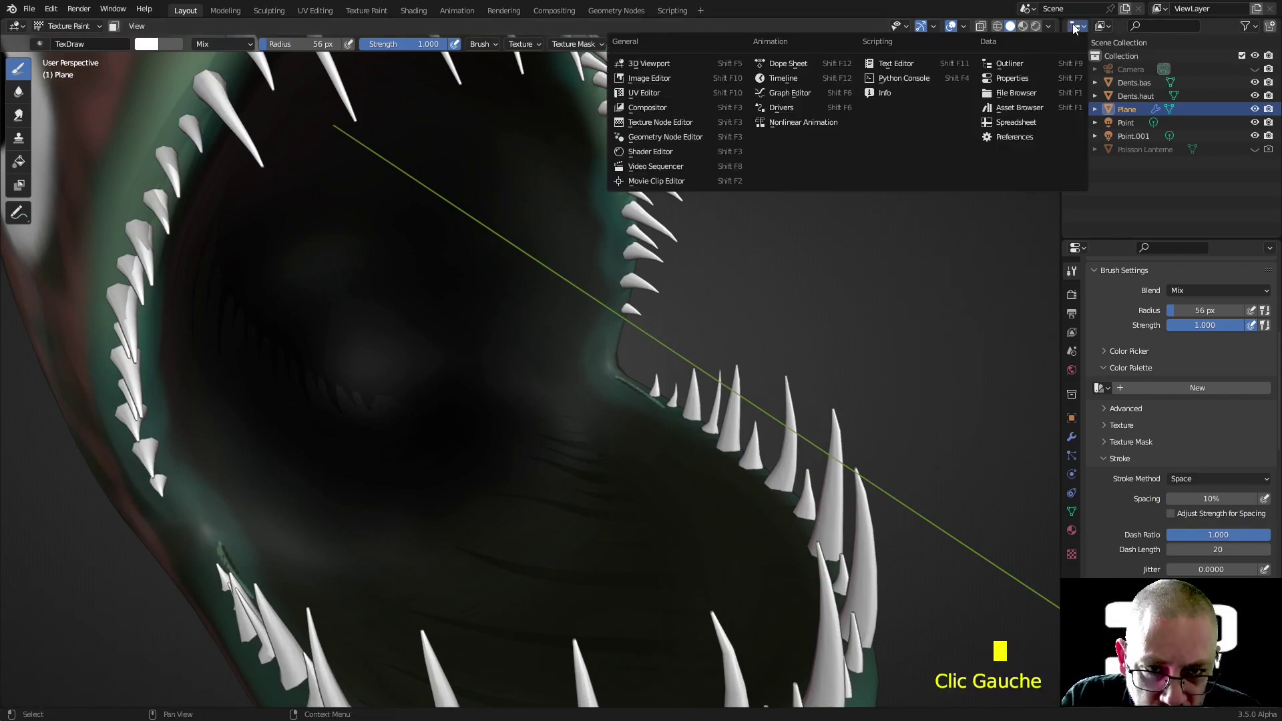
pyautogui.click(671, 78)
pyautogui.scroll(-2, 1129, 168)
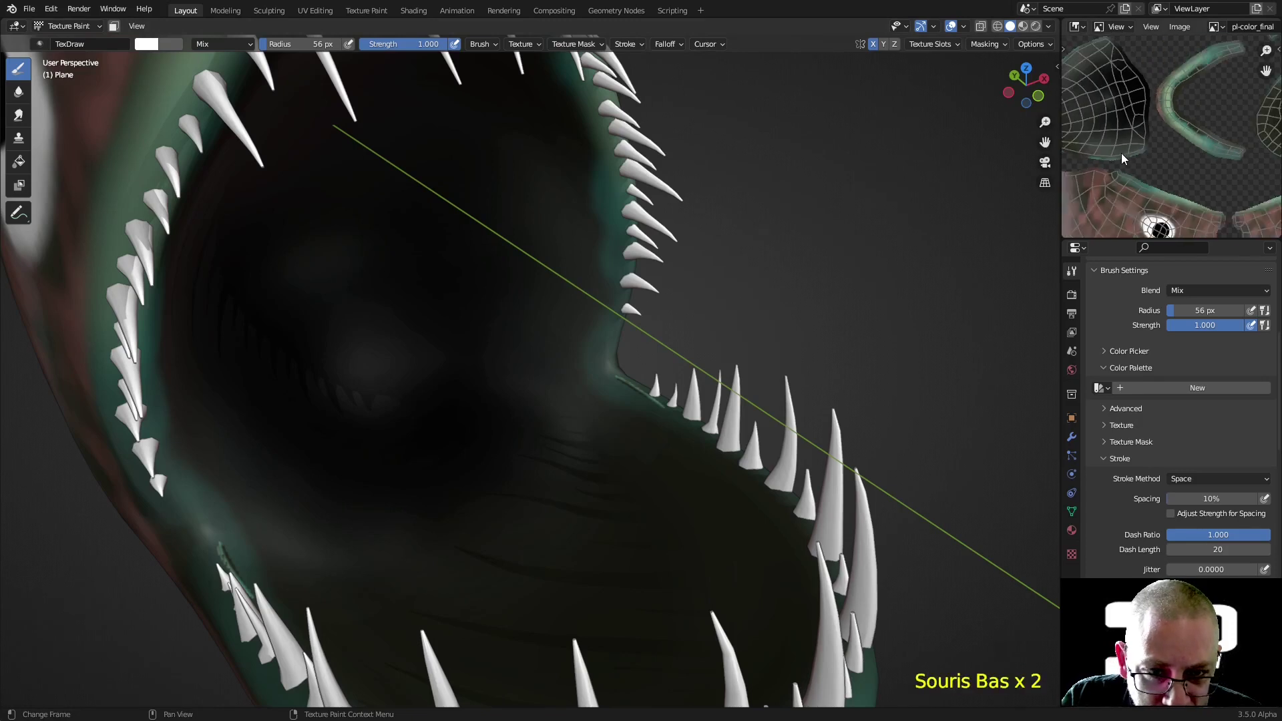
pyautogui.scroll(-1, 1112, 123)
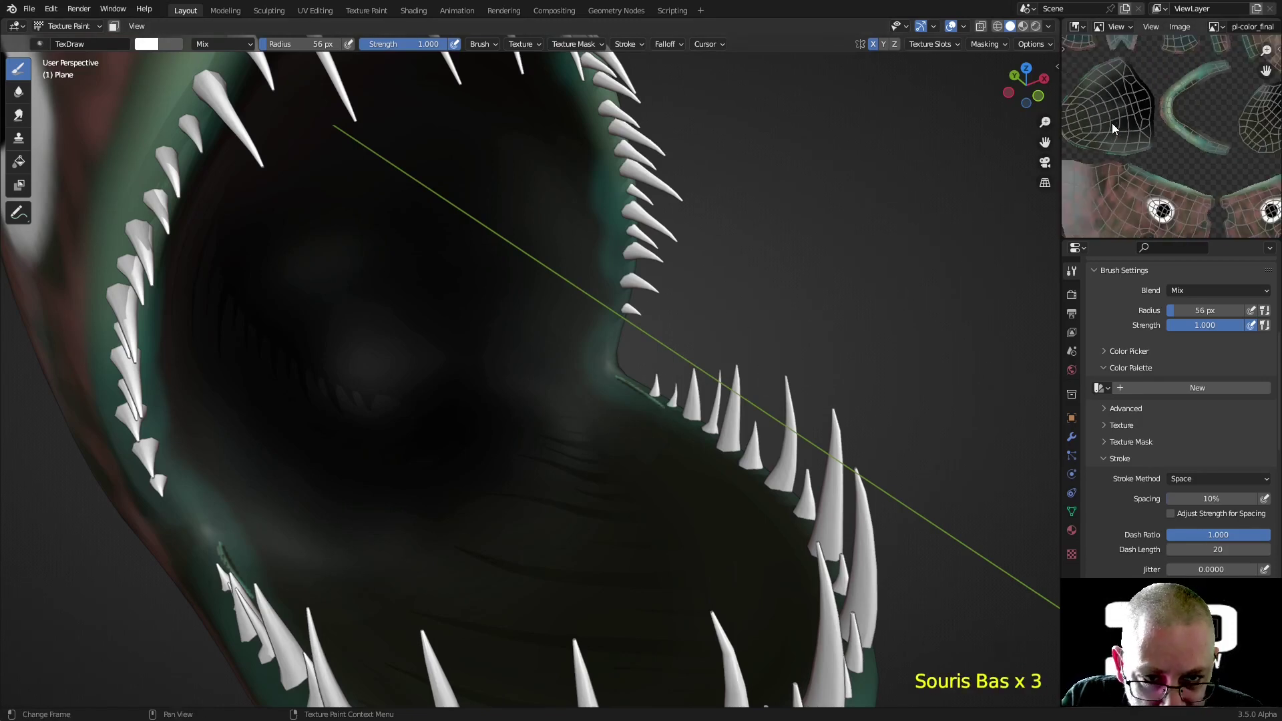
pyautogui.scroll(5, 1132, 146)
pyautogui.moveTo(1134, 144); pyautogui.dragTo(1188, 191, button='middle')
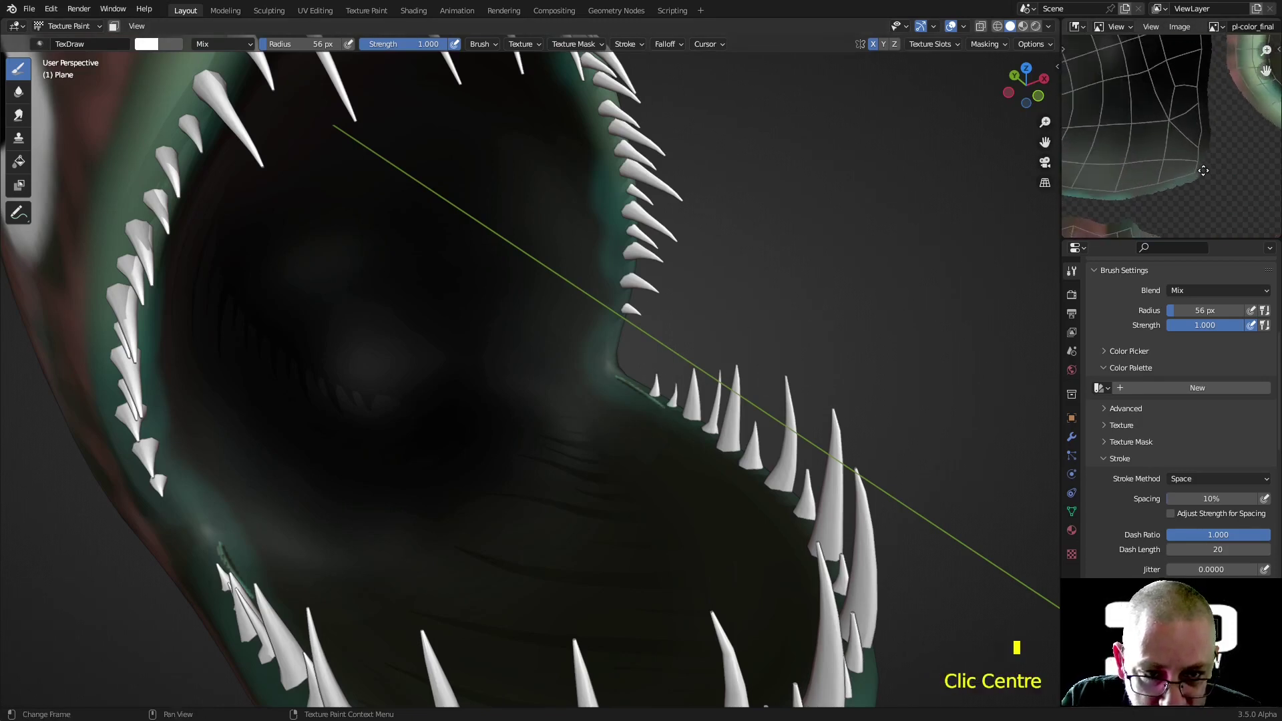
pyautogui.scroll(3, 1187, 192)
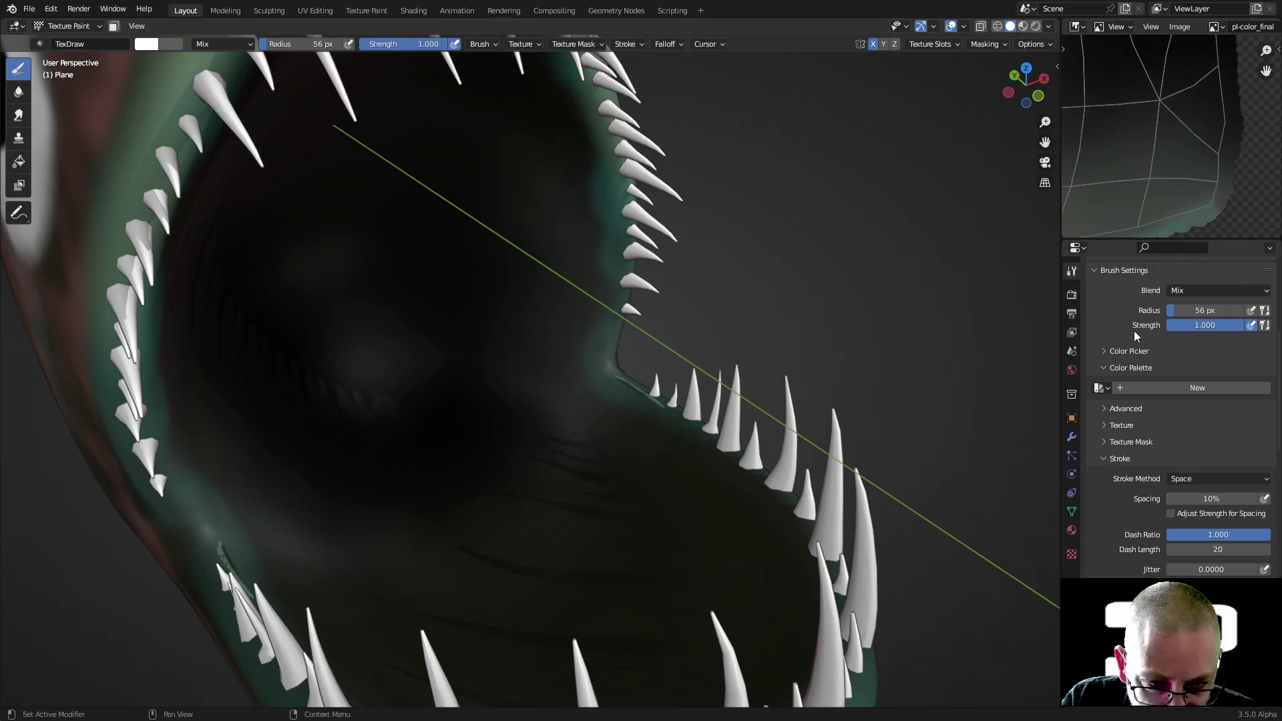
# - Set the brush colour by sampling the dark grey-green near the mouth interior's edge in the pl-color_final texture
pyautogui.scroll(8, 1134, 334)
pyautogui.scroll(-5, 1134, 339)
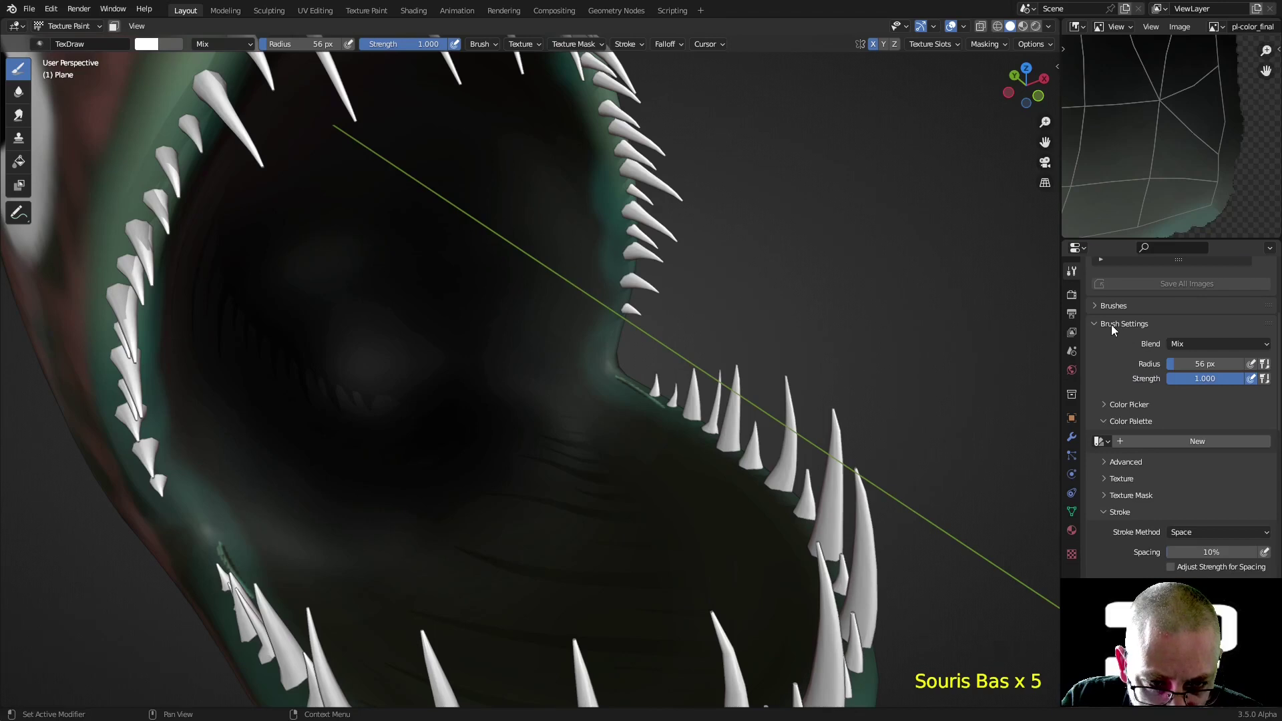
pyautogui.click(1115, 404)
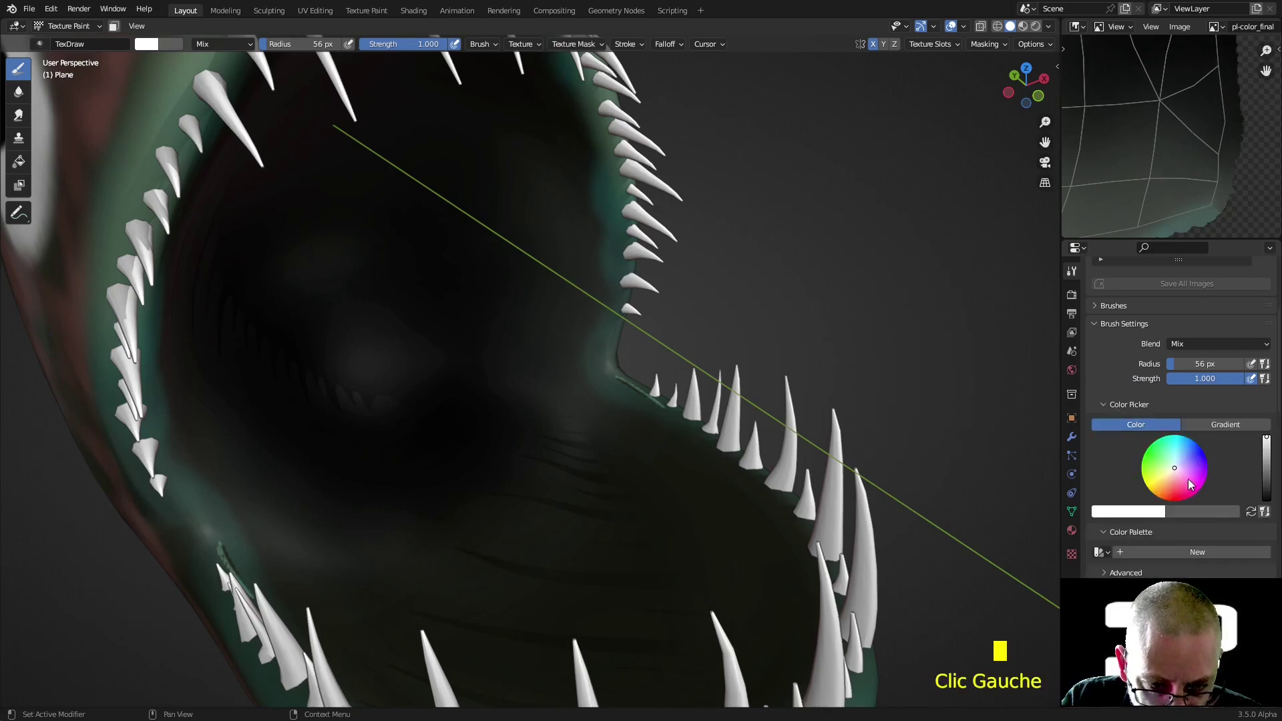
pyautogui.click(1139, 521)
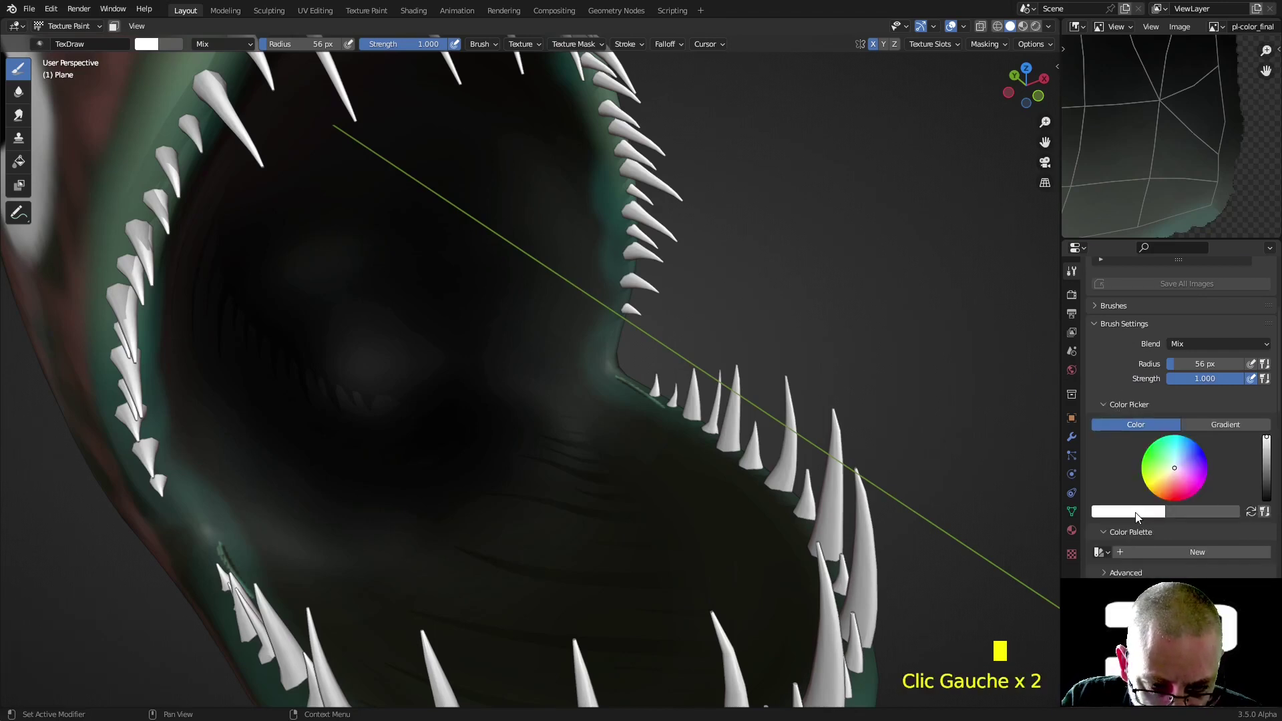
pyautogui.click(1155, 469)
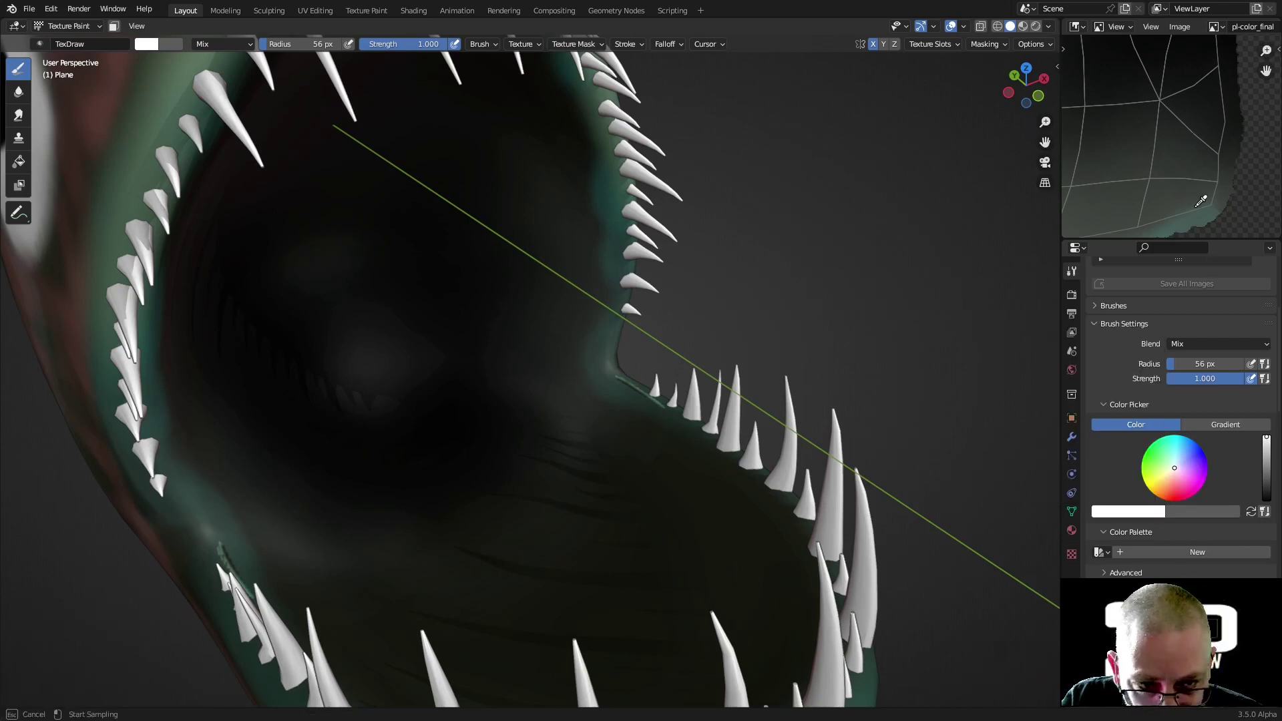
pyautogui.click(1188, 205)
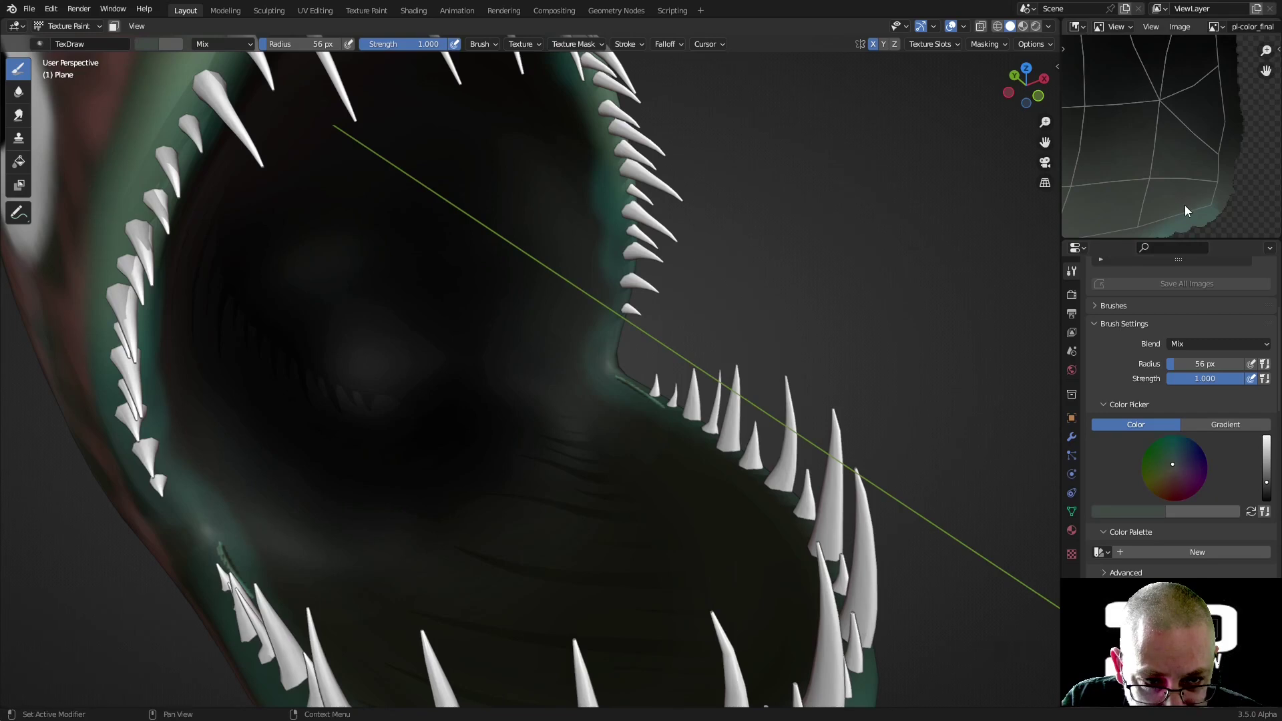
# - Paint the sampled dark grey-green over the teal edge near the corner of the open mouth
pyautogui.scroll(3, 730, 366)
pyautogui.moveTo(702, 378); pyautogui.dragTo(749, 412, button='middle')
pyautogui.scroll(3, 748, 412)
pyautogui.moveTo(805, 322); pyautogui.dragTo(887, 472)
pyautogui.moveTo(887, 472)
pyautogui.mouseDown(button='middle')
pyautogui.moveTo(679, 435)
pyautogui.moveTo(558, 434)
pyautogui.moveTo(787, 387)
pyautogui.moveTo(673, 432)
pyautogui.moveTo(726, 353)
pyautogui.moveTo(666, 500)
pyautogui.moveTo(638, 424)
pyautogui.moveTo(651, 392)
pyautogui.mouseUp(button='middle')
pyautogui.scroll(-3, 810, 455)
pyautogui.scroll(-4, 674, 432)
# - Return the fish to Object Mode with the Outliner back in place of the Image Editor, and save the file
pyautogui.hotkey('ctrl', 'Tab')
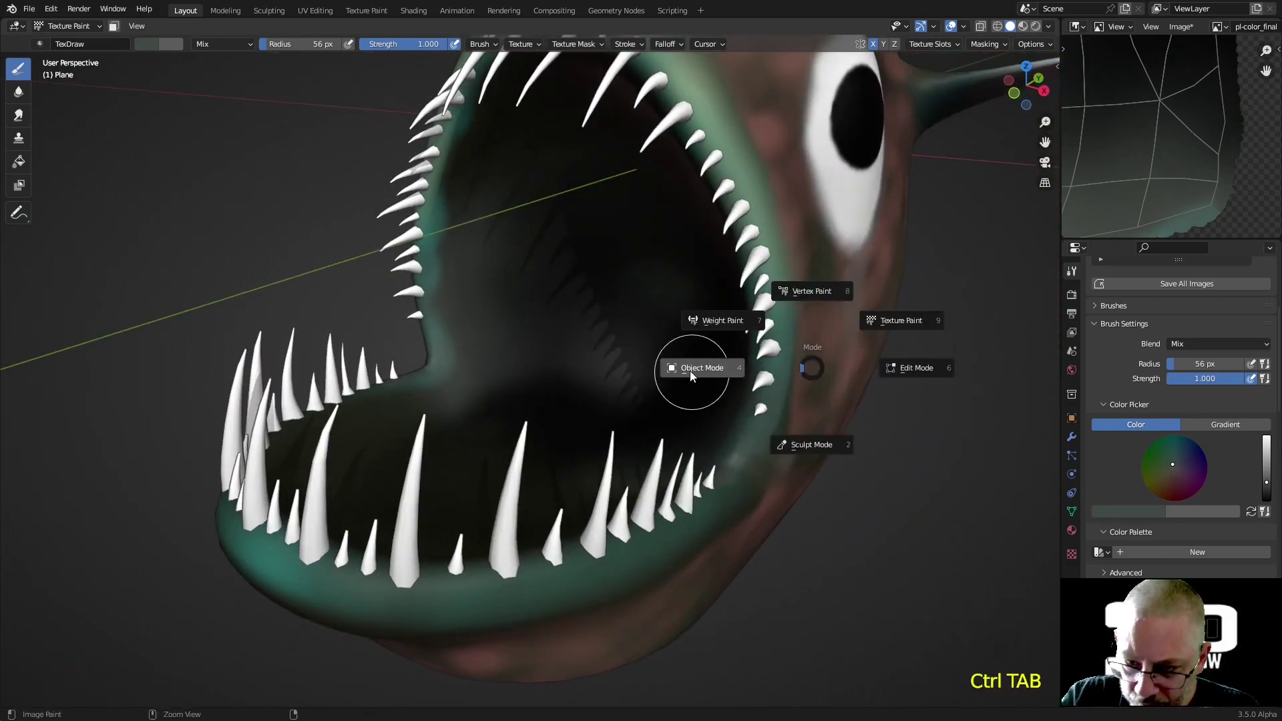
pyautogui.click(688, 370)
pyautogui.scroll(-3, 788, 391)
pyautogui.moveTo(787, 391); pyautogui.dragTo(709, 423, button='middle')
pyautogui.hotkey('ctrl', 's')
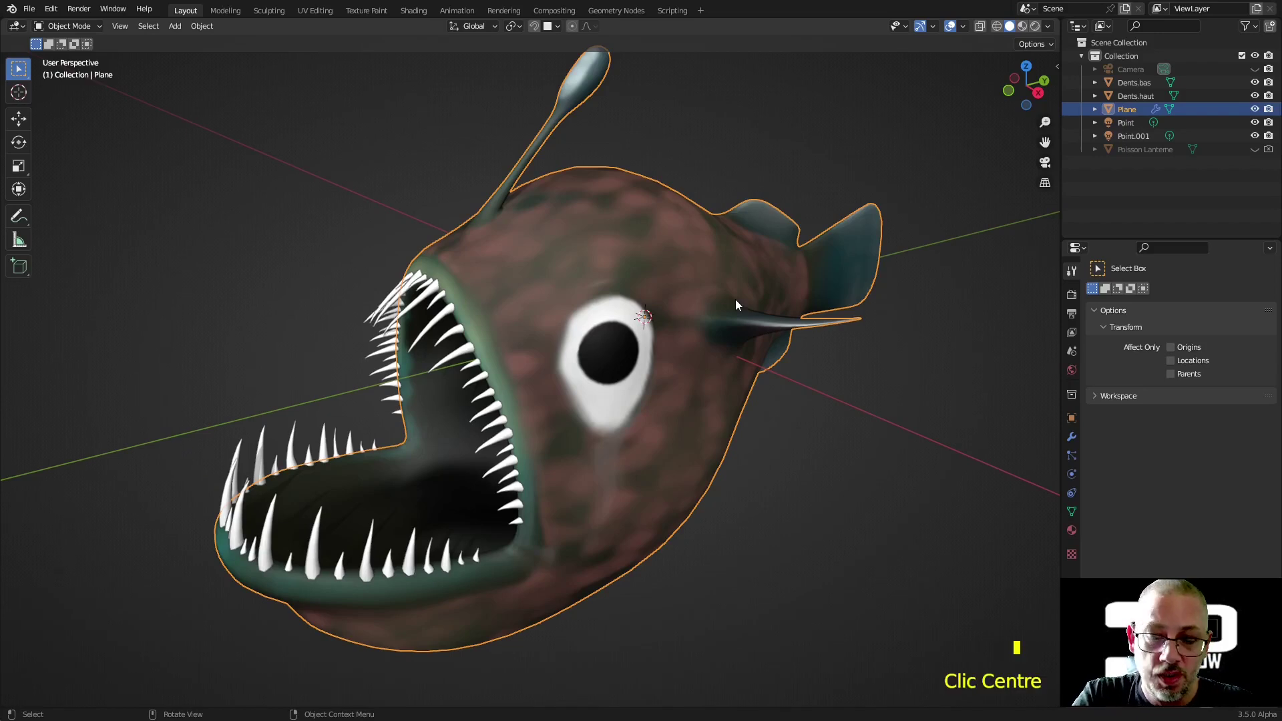
# - Turn on X-ray display in the right orthographic view and add an armature at the world origin
pyautogui.press('KP_3')
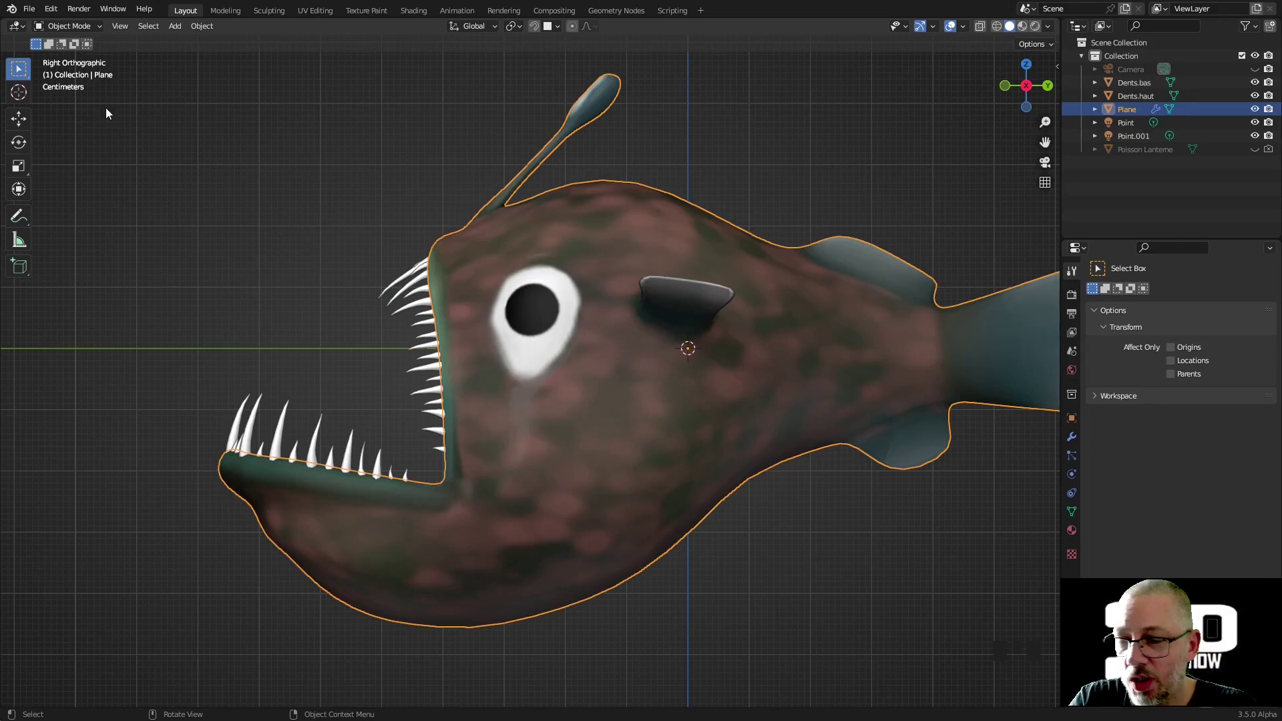
pyautogui.moveTo(565, 386); pyautogui.dragTo(550, 475, button='middle')
pyautogui.press('KP_3')
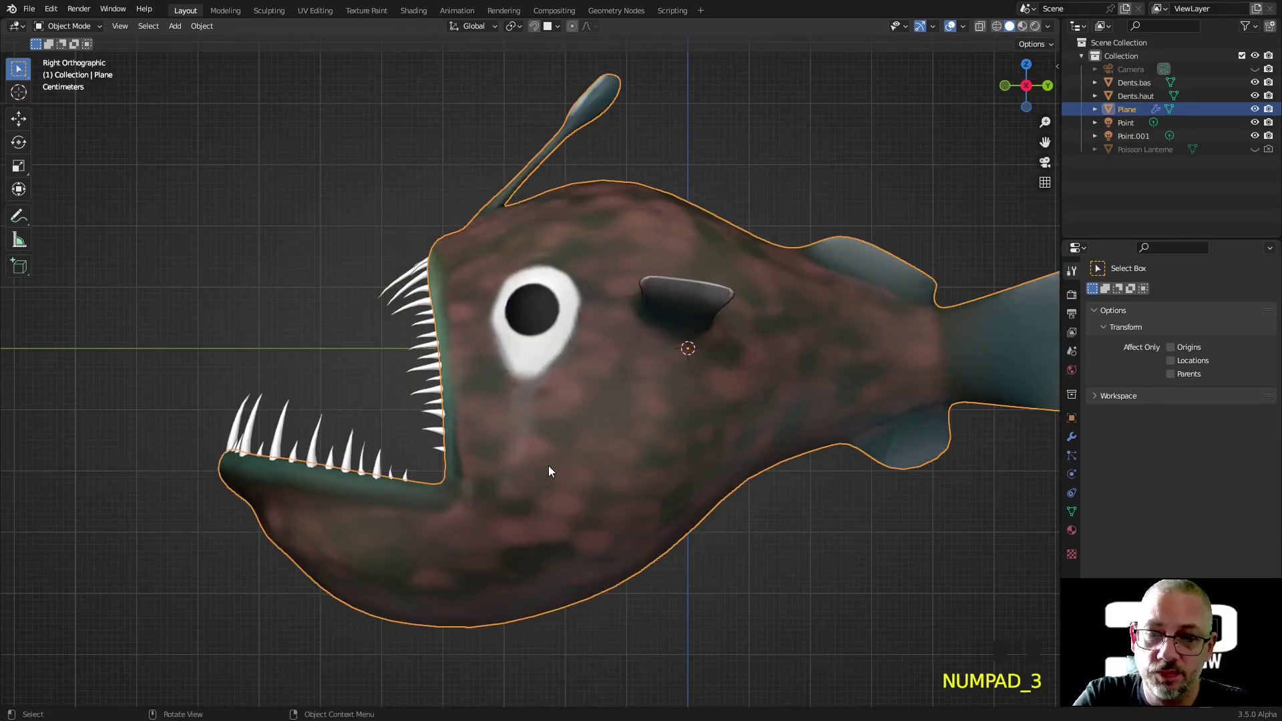
pyautogui.keyDown('shift'); pyautogui.moveTo(636, 423); pyautogui.dragTo(533, 407, button='middle'); pyautogui.keyUp('shift')
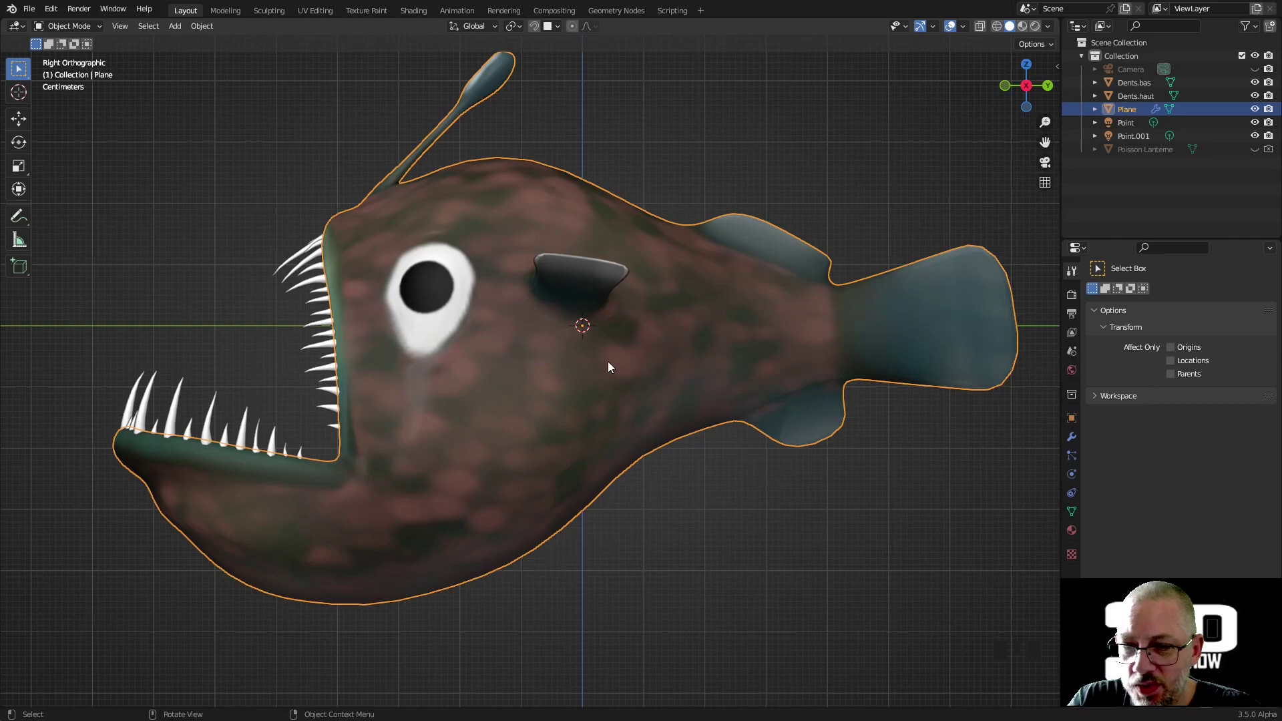
pyautogui.click(978, 27)
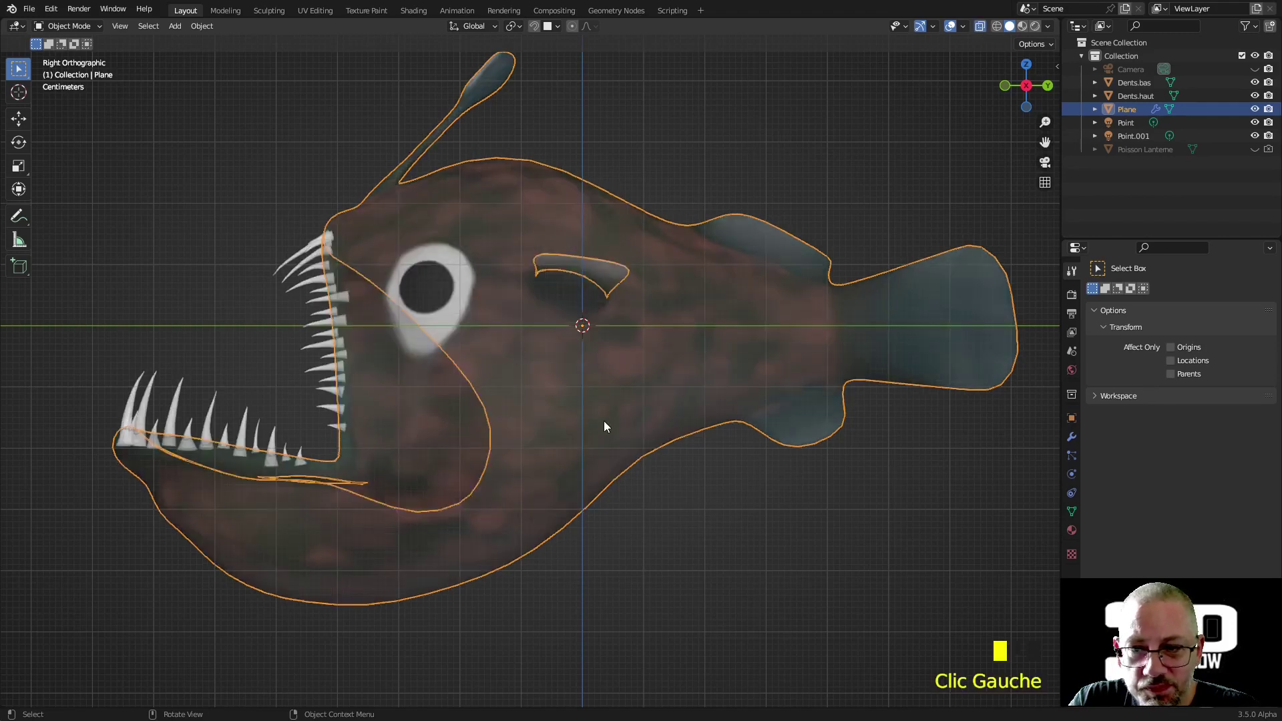
pyautogui.press('shift')
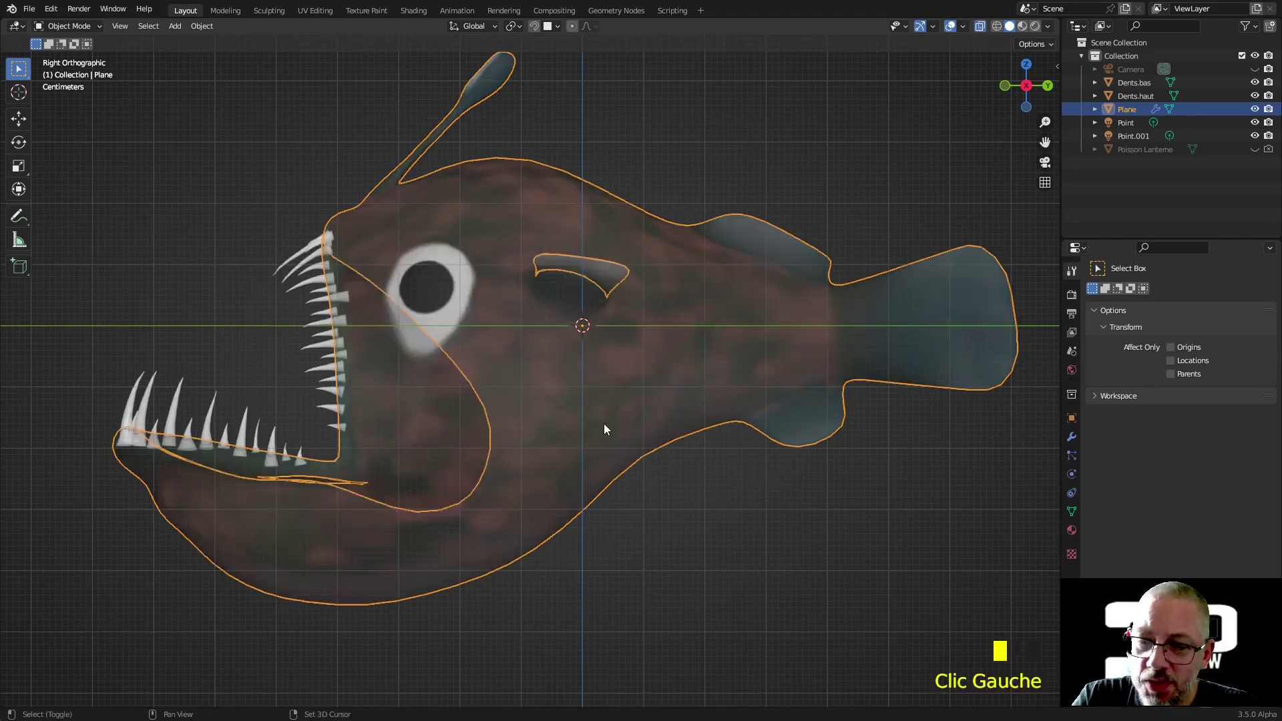
pyautogui.hotkey('shift', 'a')
pyautogui.moveTo(604, 424)
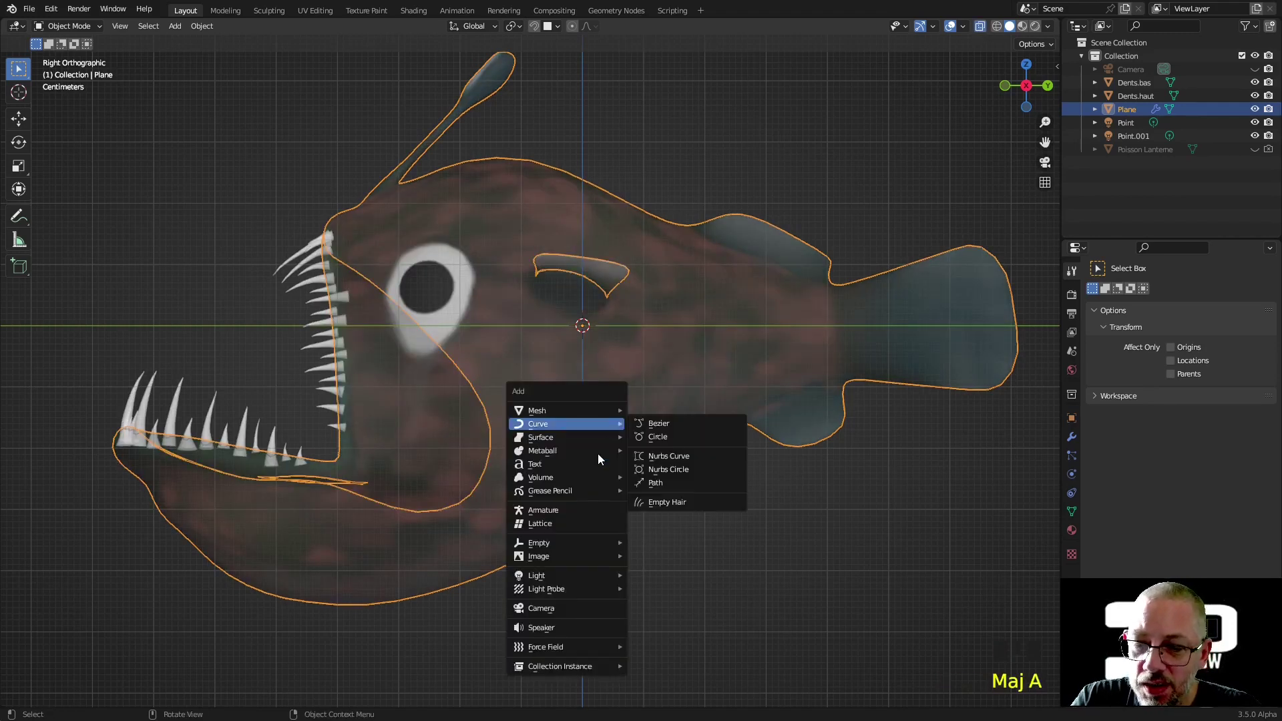
pyautogui.click(577, 513)
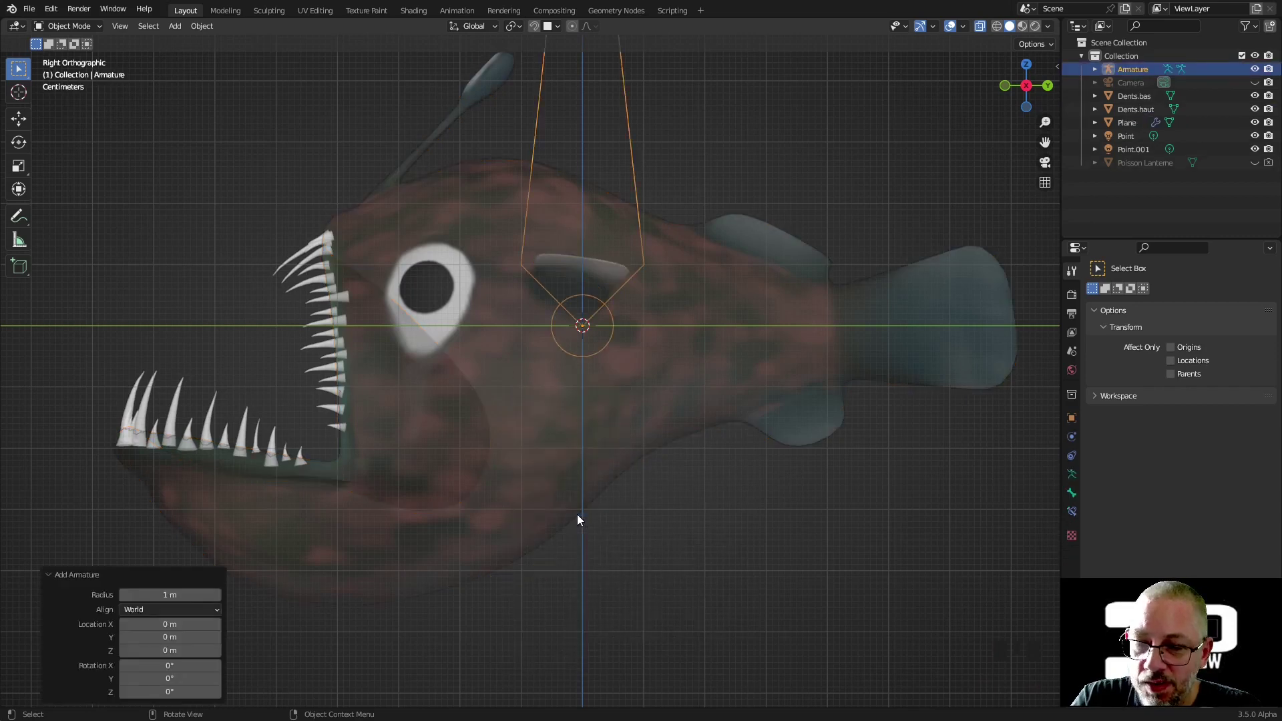
# - Put the armature in Edit Mode and set snapping to Increment with Absolute Grid Snap enabled
pyautogui.press('Tab')
pyautogui.scroll(-5, 578, 514)
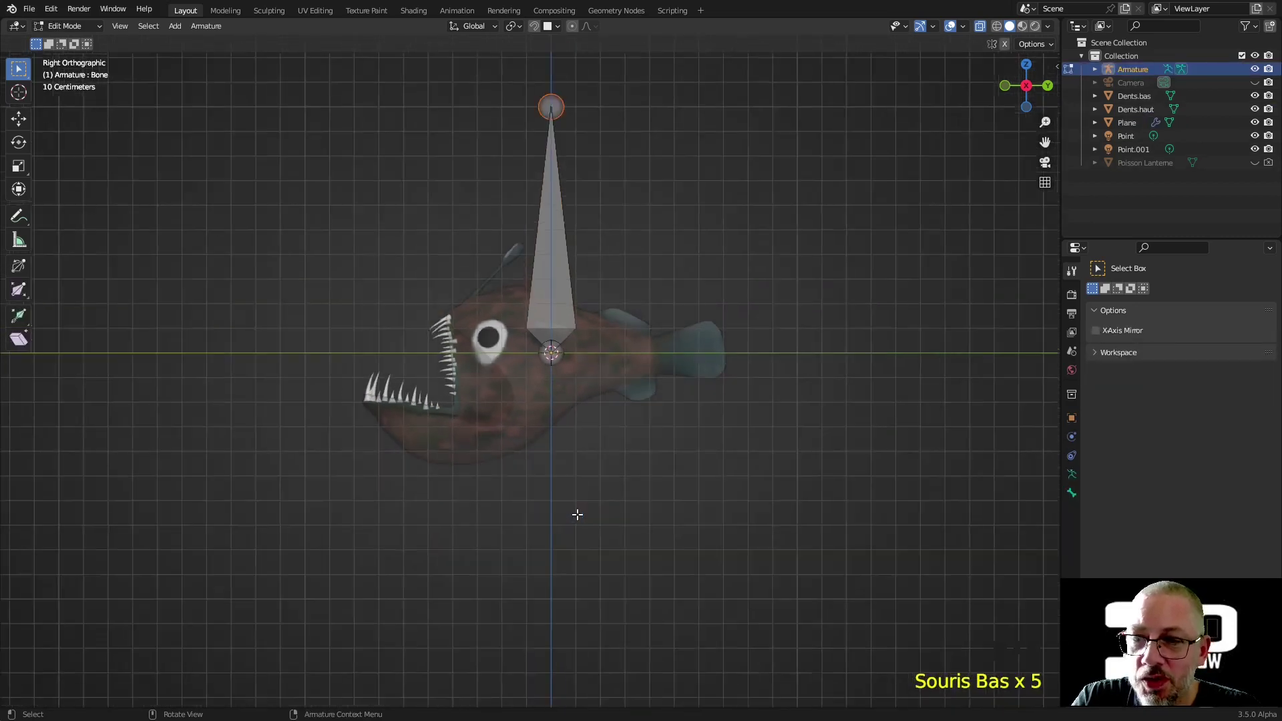
pyautogui.keyDown('shift'); pyautogui.moveTo(577, 514); pyautogui.dragTo(645, 455, button='middle'); pyautogui.keyUp('shift')
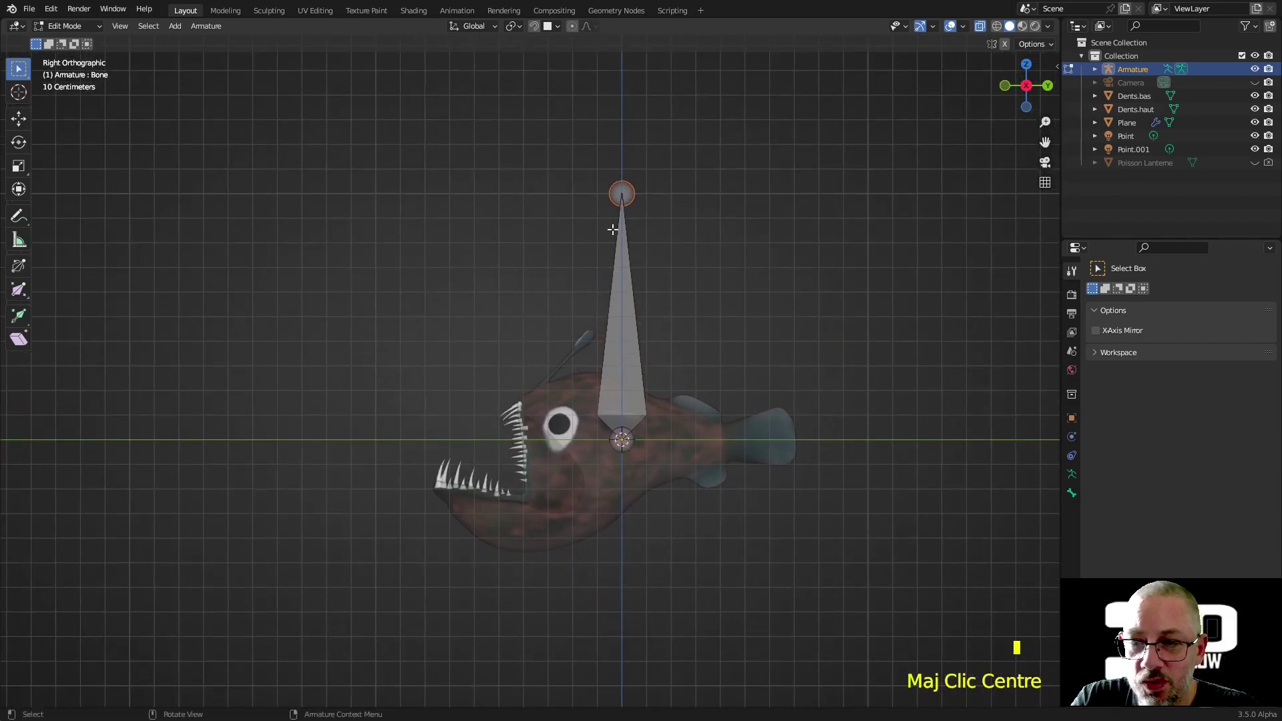
pyautogui.click(625, 334)
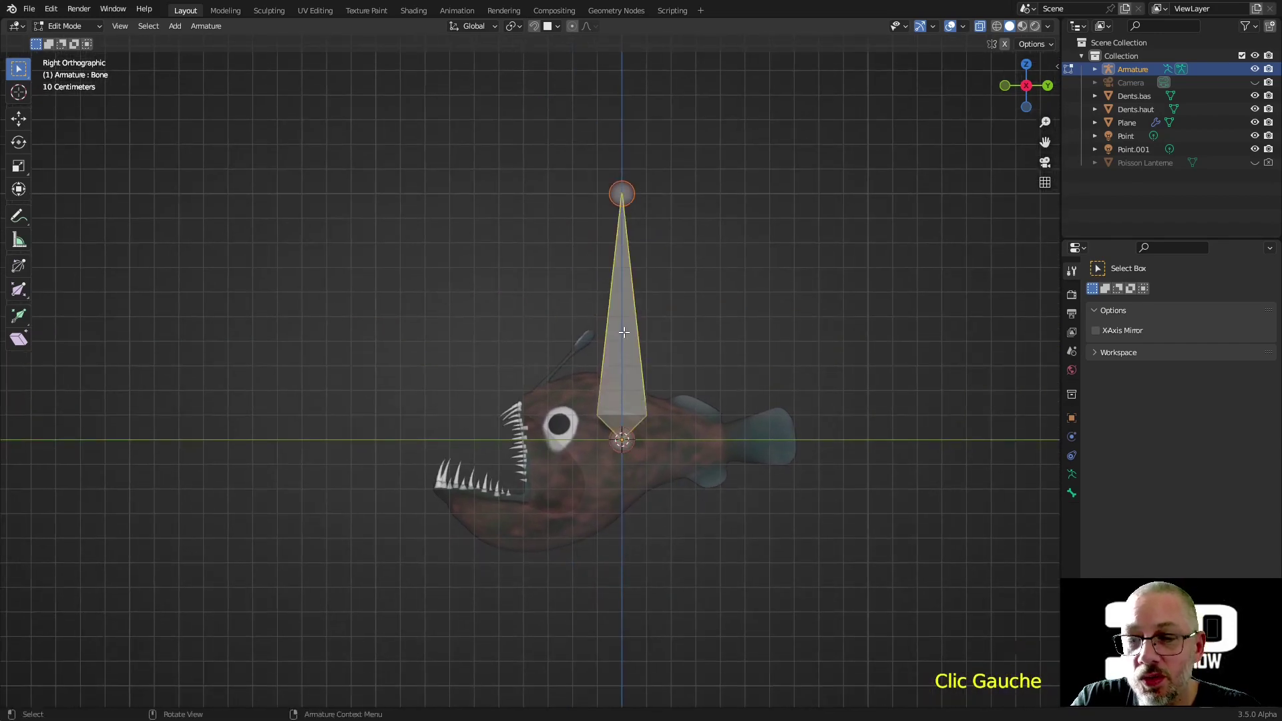
pyautogui.scroll(2, 639, 415)
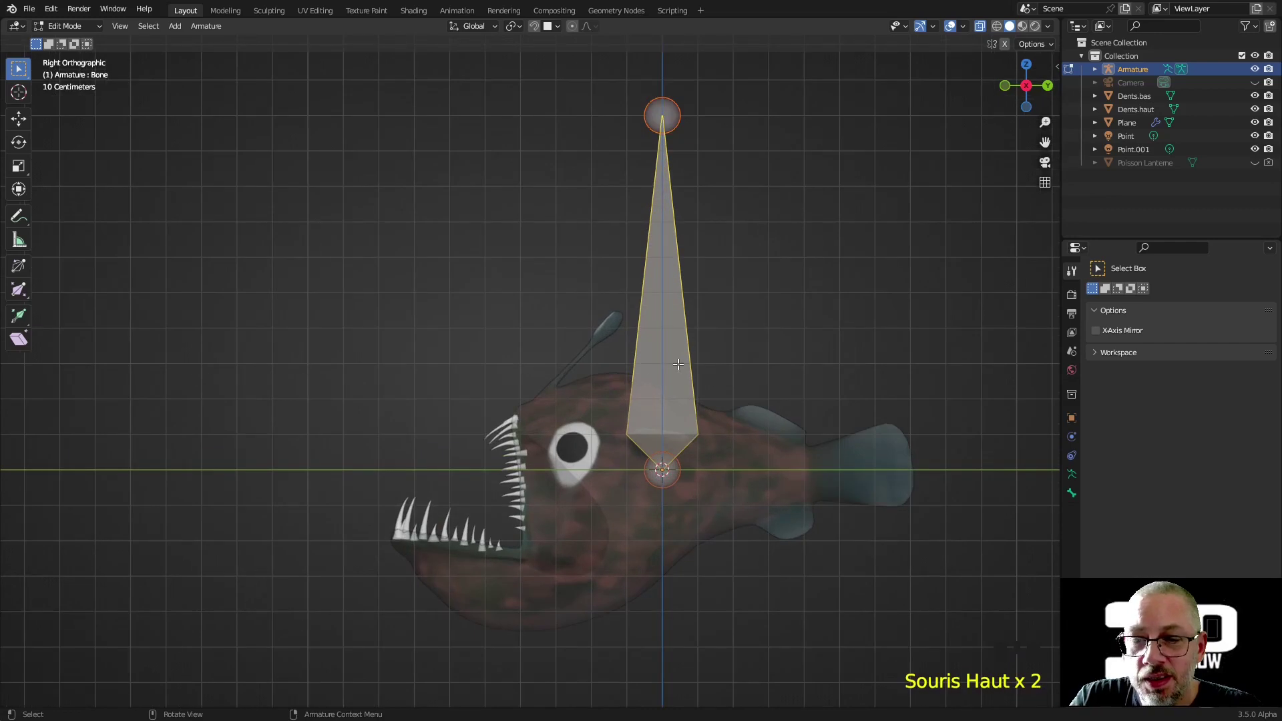
pyautogui.click(675, 108)
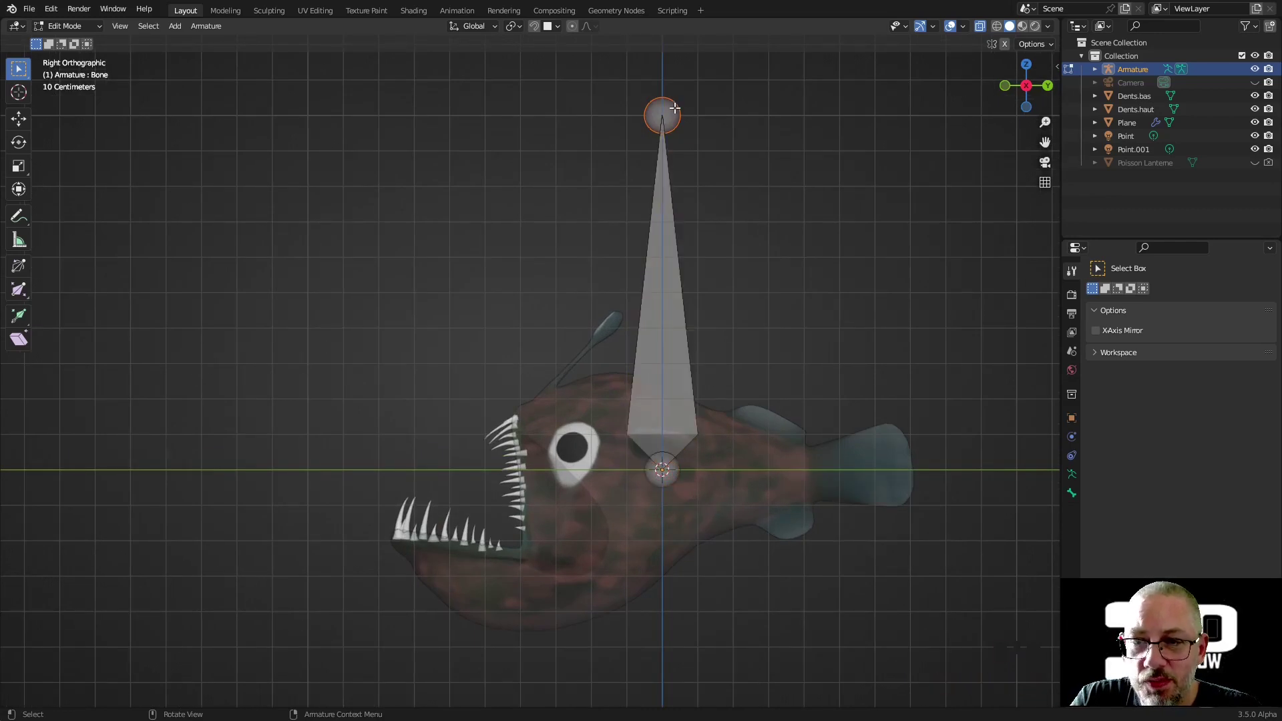
pyautogui.click(556, 29)
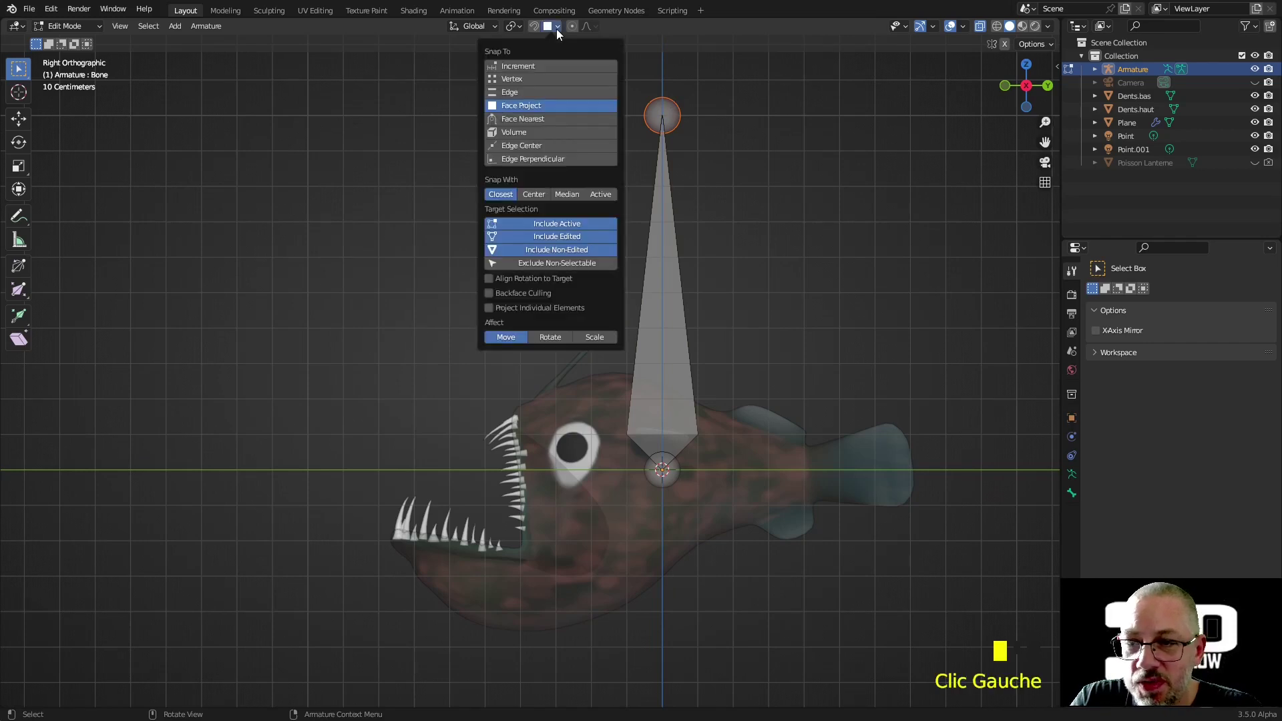
pyautogui.click(523, 64)
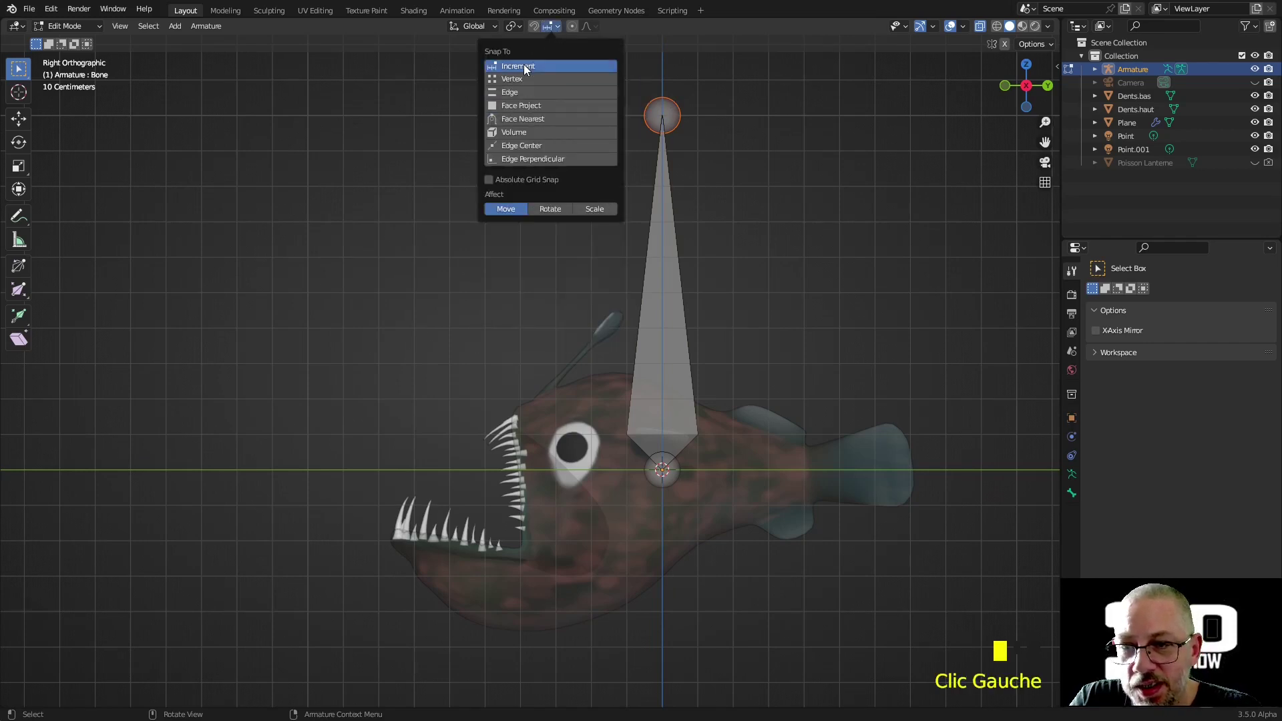
pyautogui.click(491, 179)
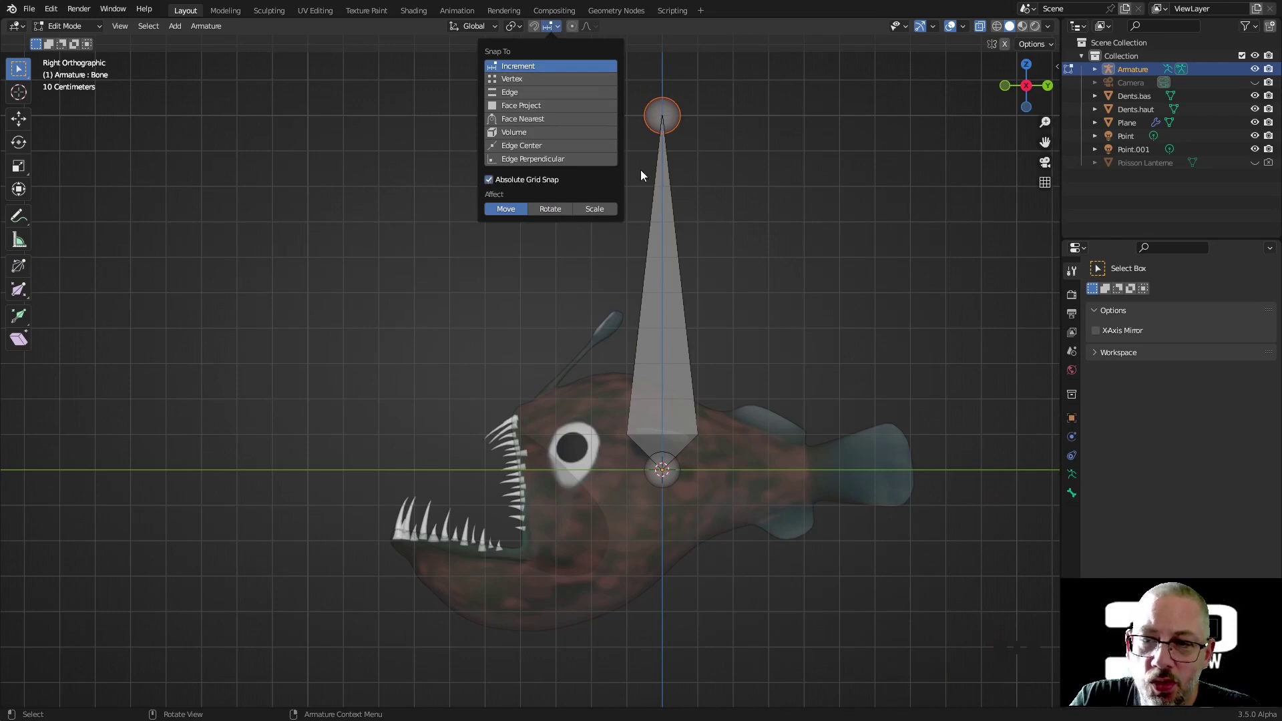
# - Lay the bone along the fish's length, moving its tip 0.7 m in Y and -1 m in Z and its root -0.3 m in Y
pyautogui.press('g')
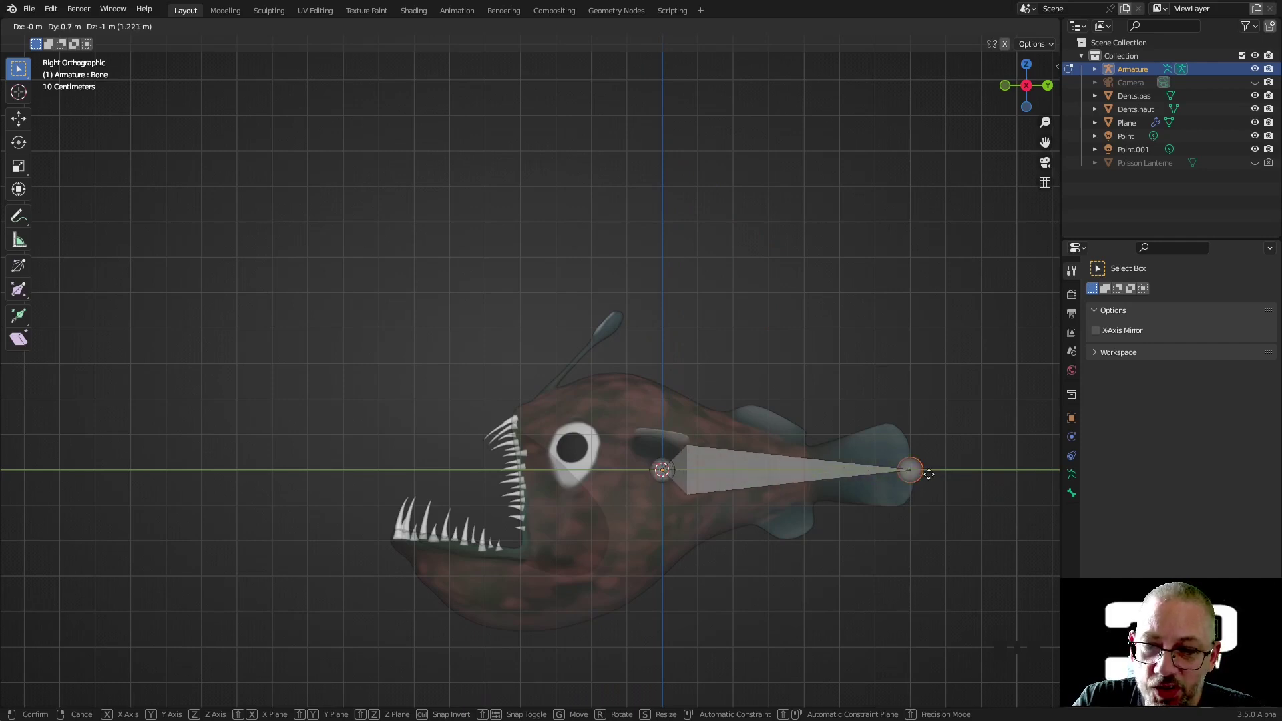
pyautogui.click(929, 475)
pyautogui.keyDown('shift'); pyautogui.moveTo(828, 307); pyautogui.dragTo(818, 278, button='middle'); pyautogui.keyUp('shift')
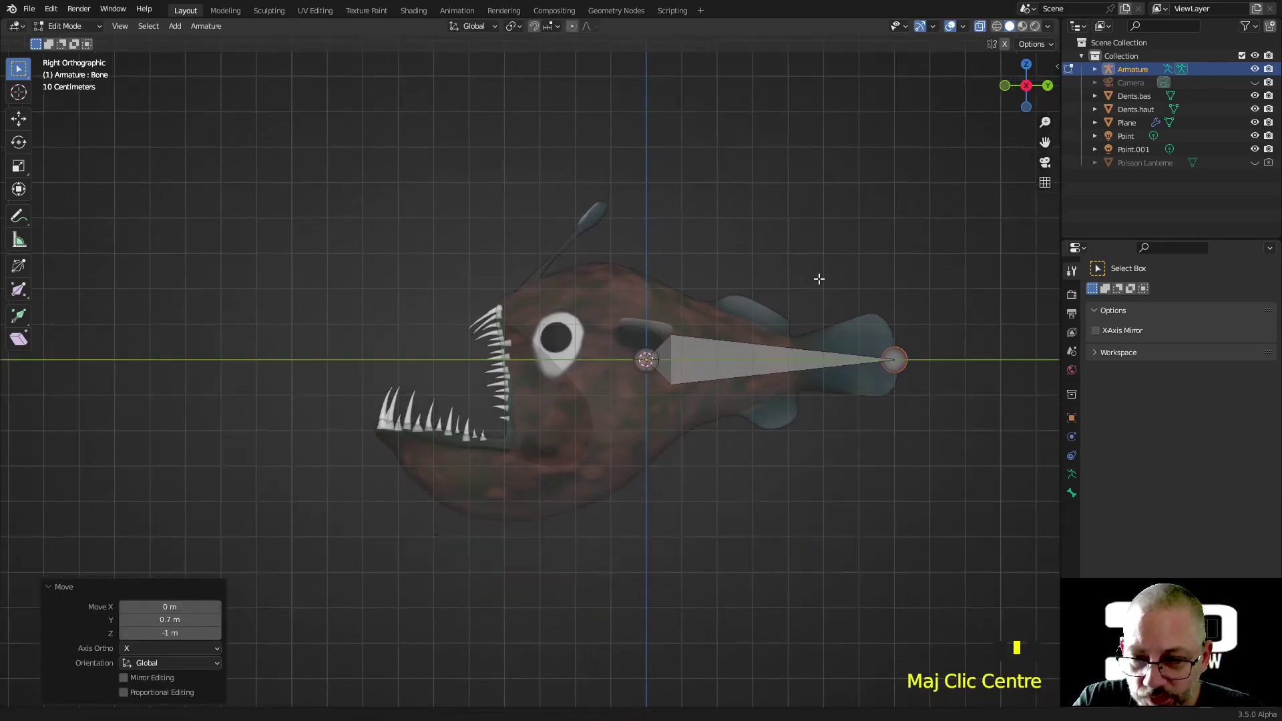
pyautogui.scroll(1, 795, 274)
pyautogui.scroll(1, 795, 273)
pyautogui.click(676, 305)
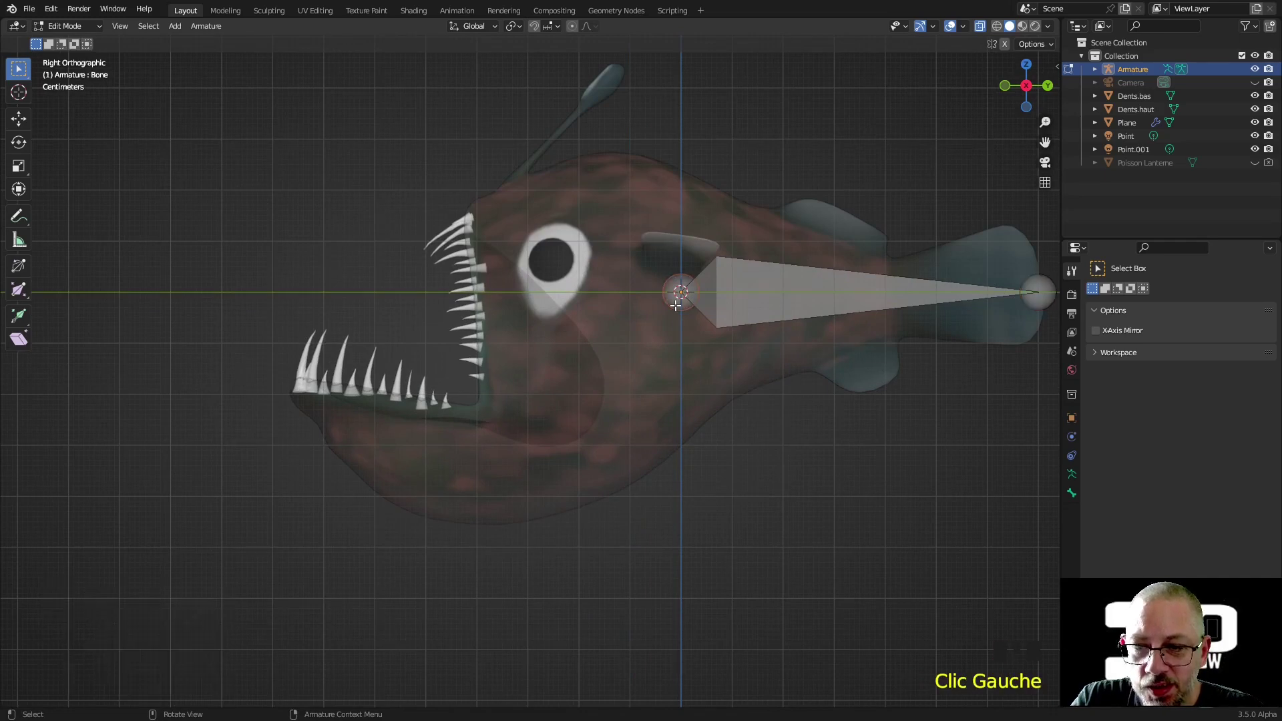
pyautogui.press('g')
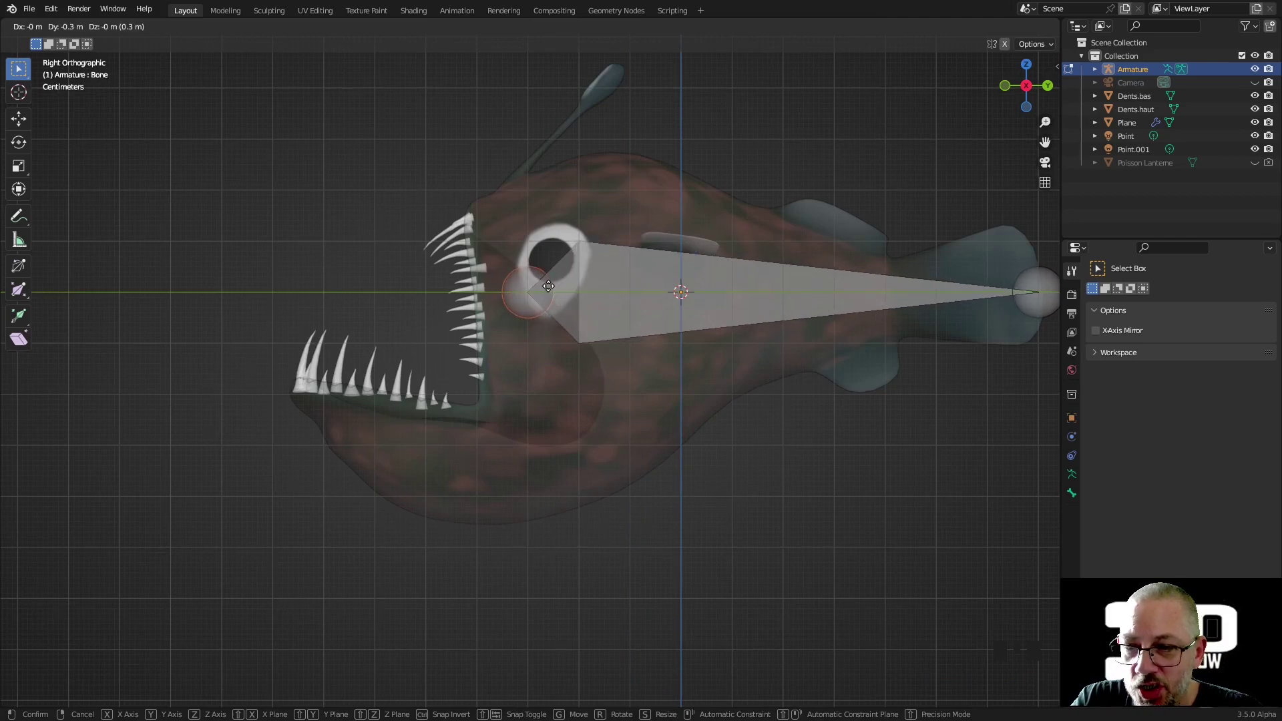
pyautogui.click(549, 286)
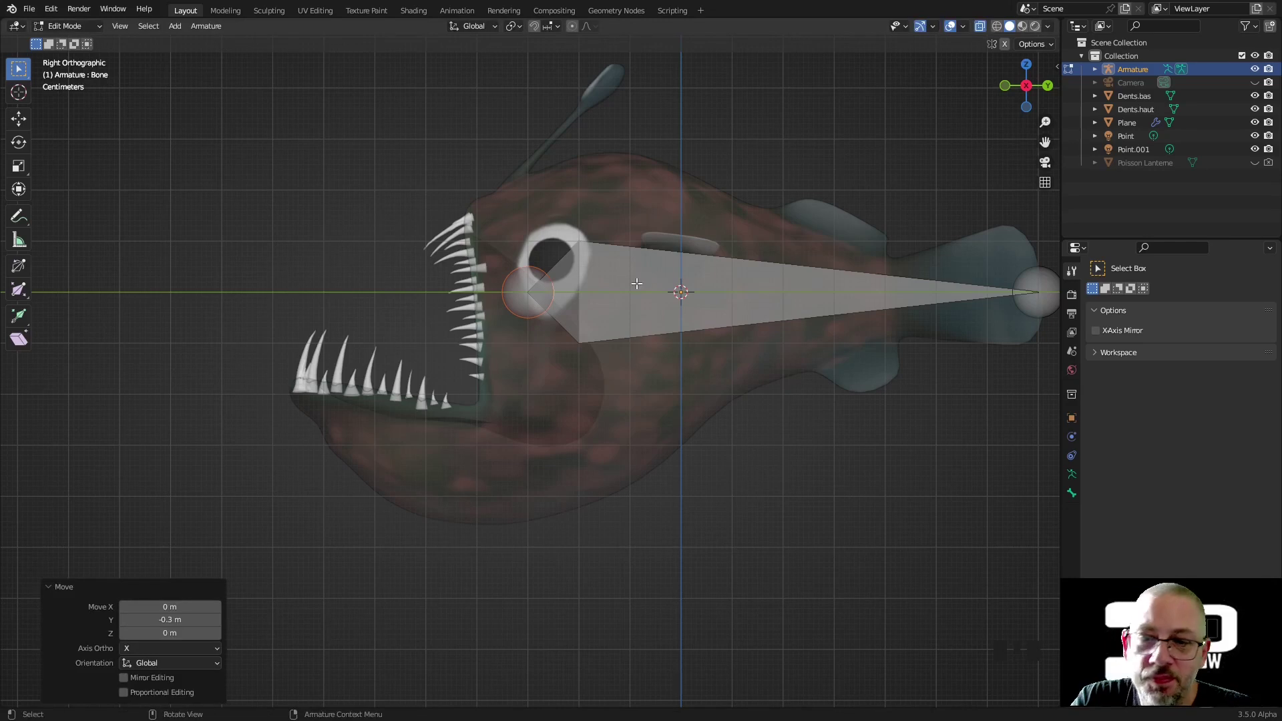
# - Subdivide the bone along the fish's body with 2 cuts
pyautogui.scroll(-2, 635, 364)
pyautogui.moveTo(635, 364); pyautogui.dragTo(661, 414, button='middle')
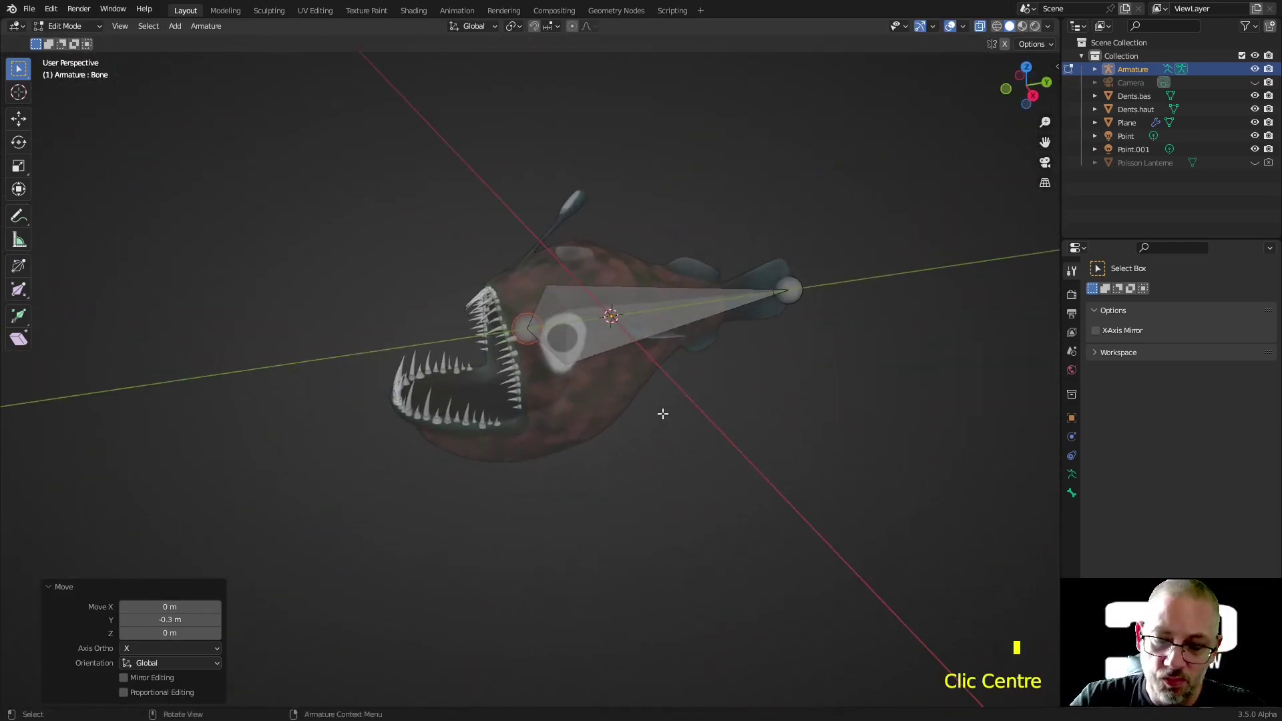
pyautogui.press('KP_3')
pyautogui.click(644, 327)
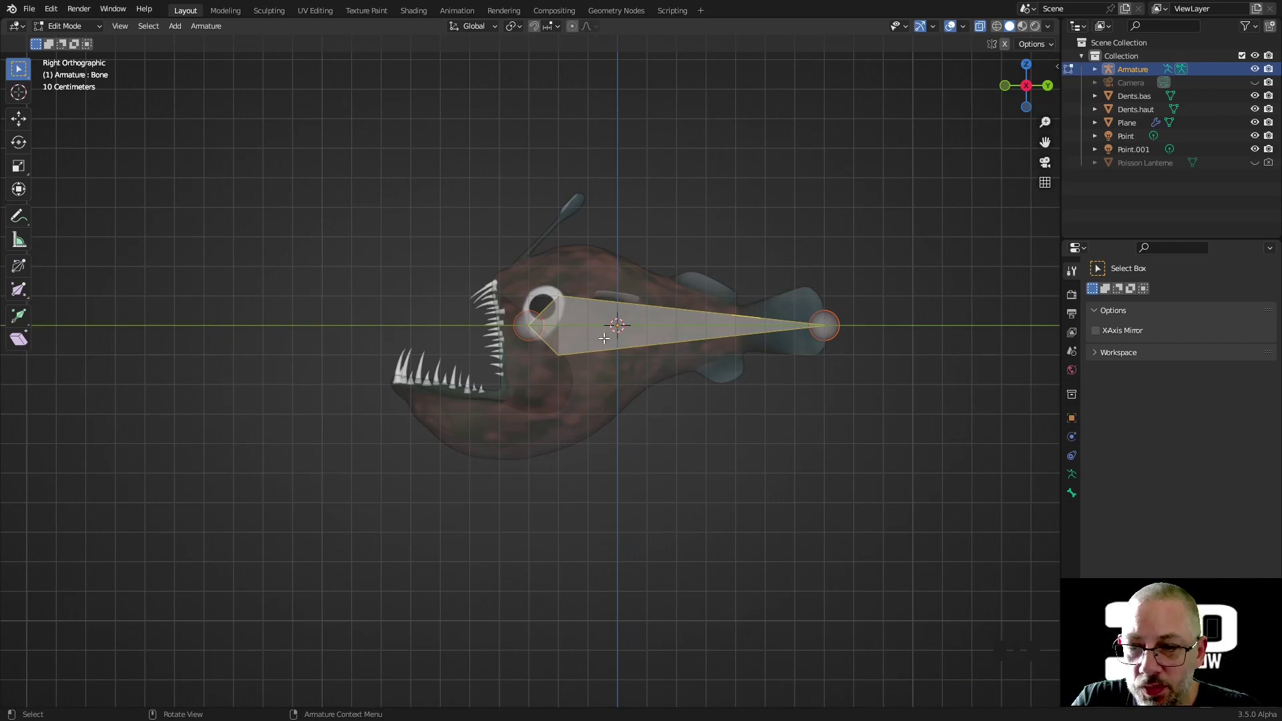
pyautogui.rightClick(627, 329)
pyautogui.click(580, 241)
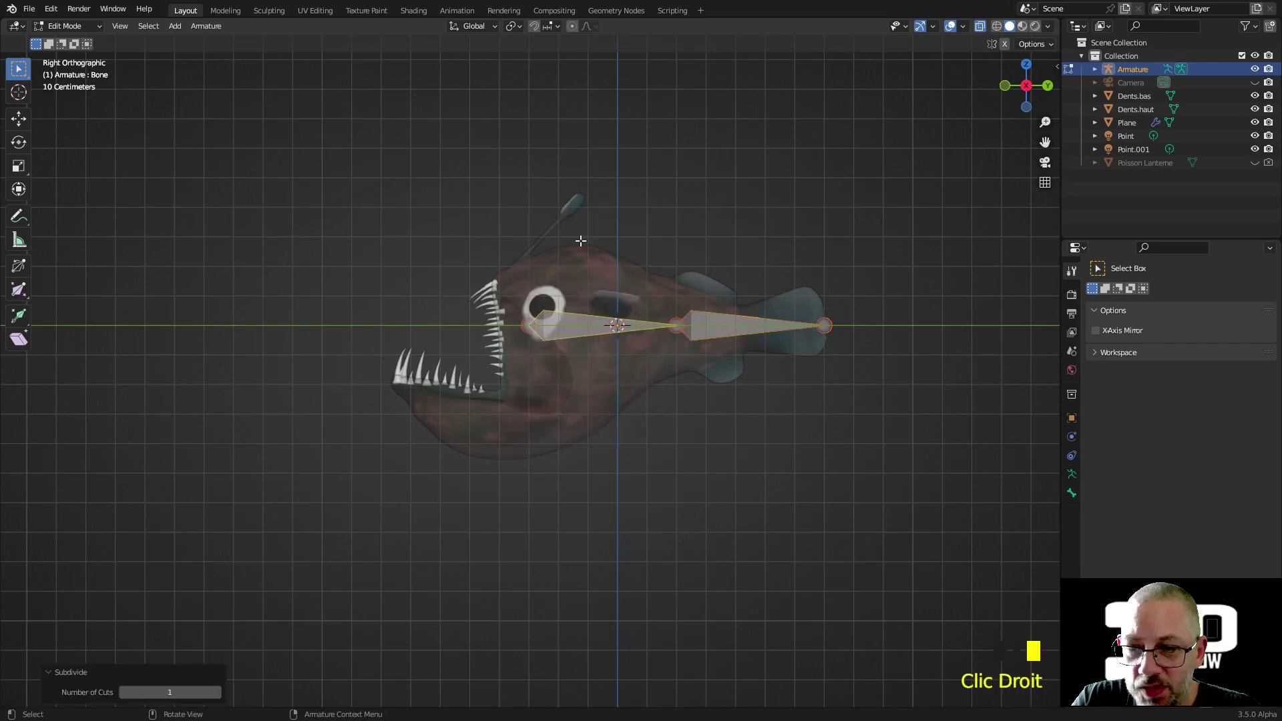
pyautogui.click(216, 693)
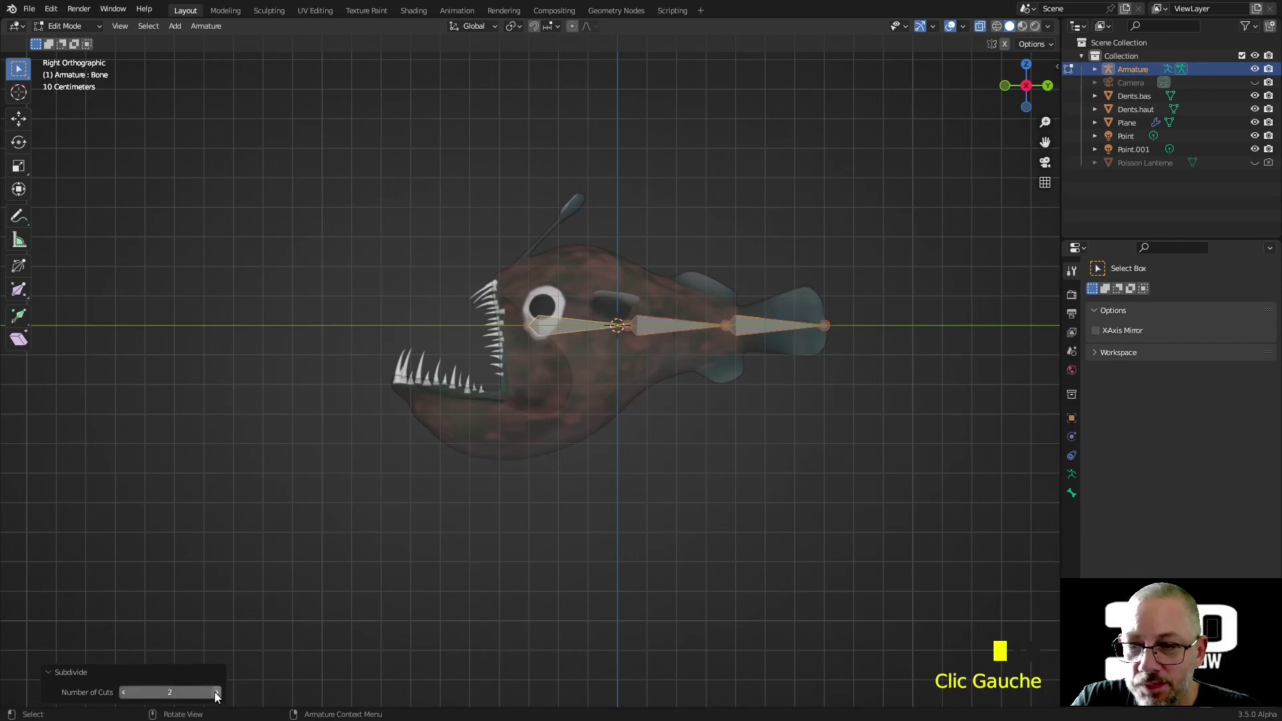
# - Move the rear bone joint back along the body axis to the base of the tail fin
pyautogui.scroll(3, 693, 381)
pyautogui.keyDown('shift'); pyautogui.moveTo(802, 338); pyautogui.dragTo(561, 363, button='middle'); pyautogui.keyUp('shift')
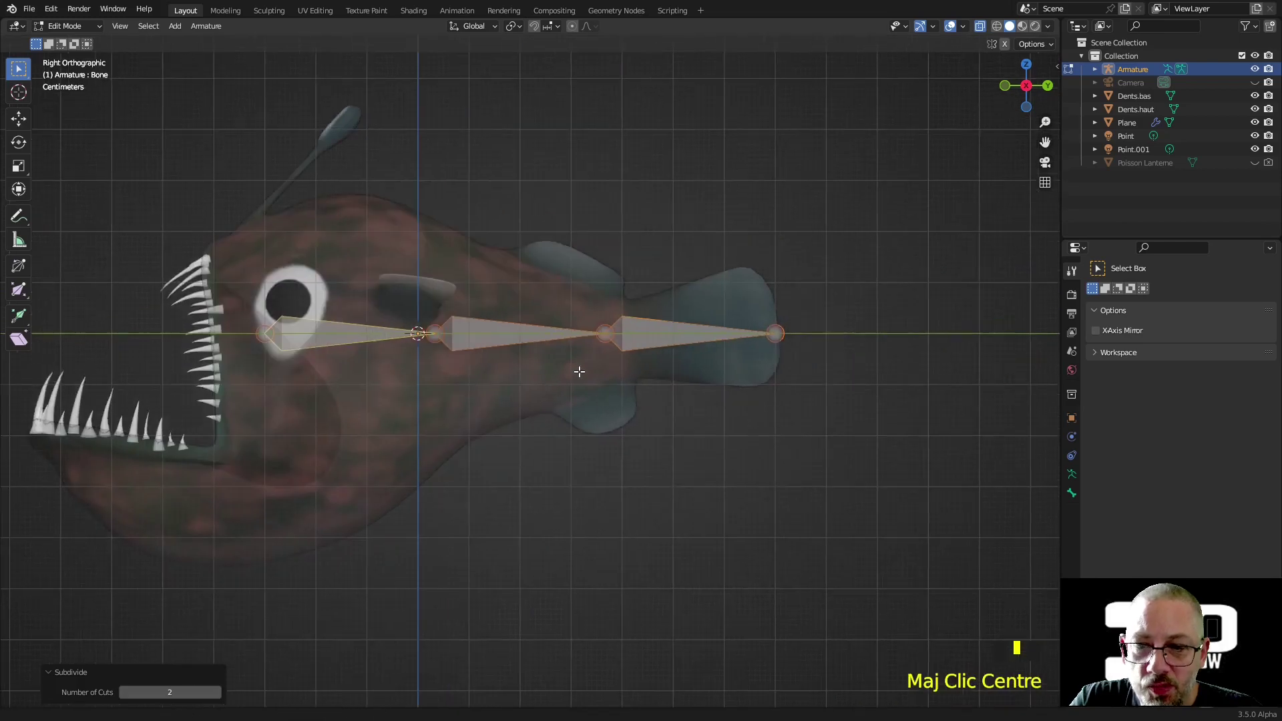
pyautogui.scroll(2, 657, 349)
pyautogui.click(644, 326)
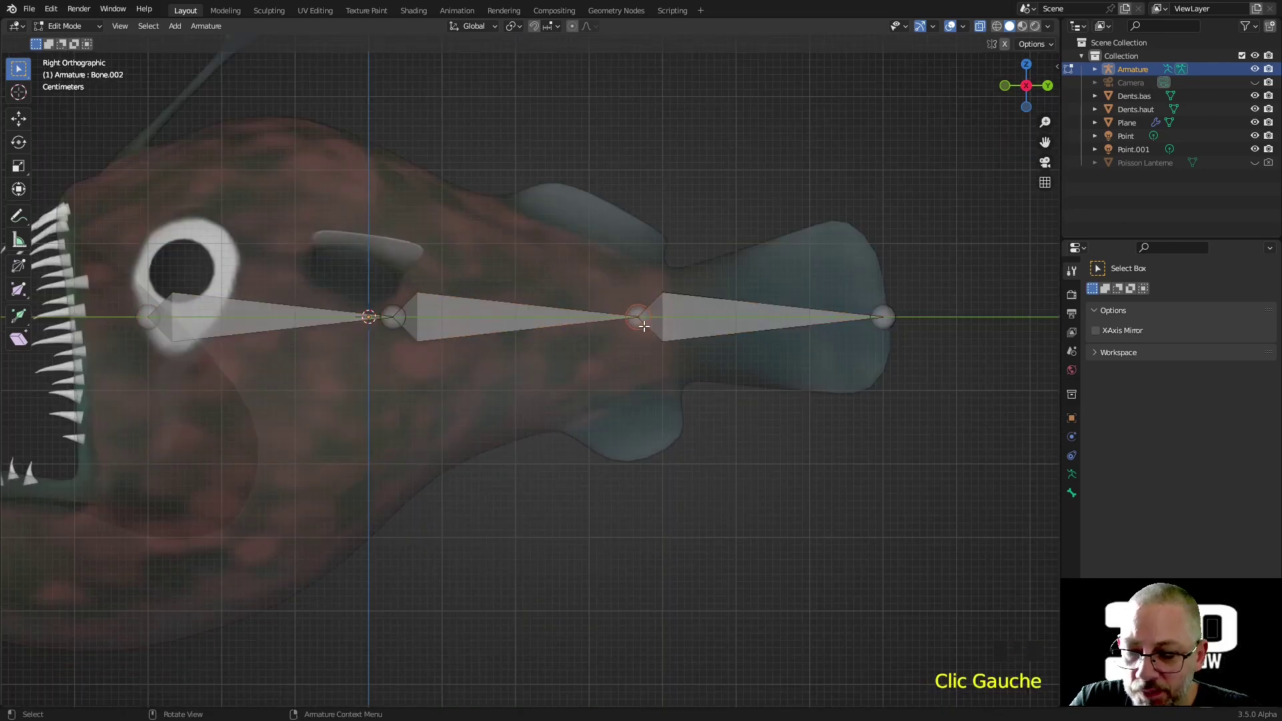
pyautogui.press('g')
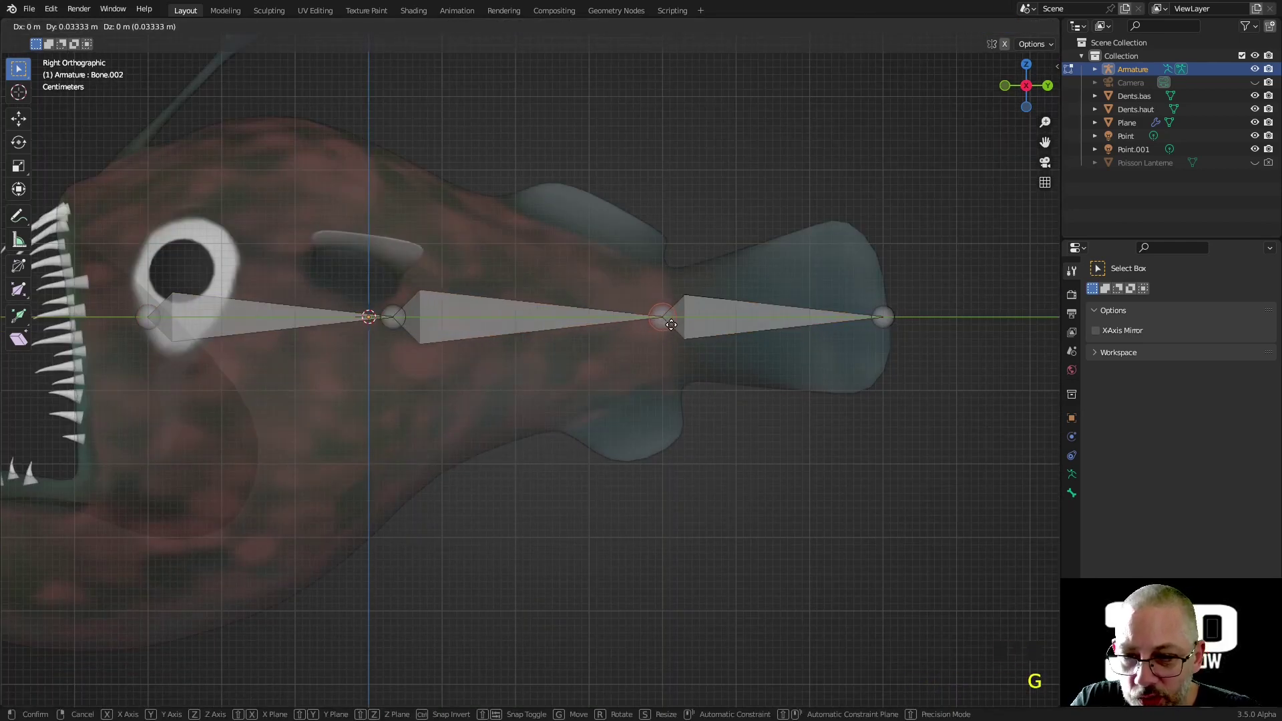
pyautogui.click(674, 325)
# - Move the joint between the front and middle bones about 0.077 m along Y towards the tail
pyautogui.click(394, 321)
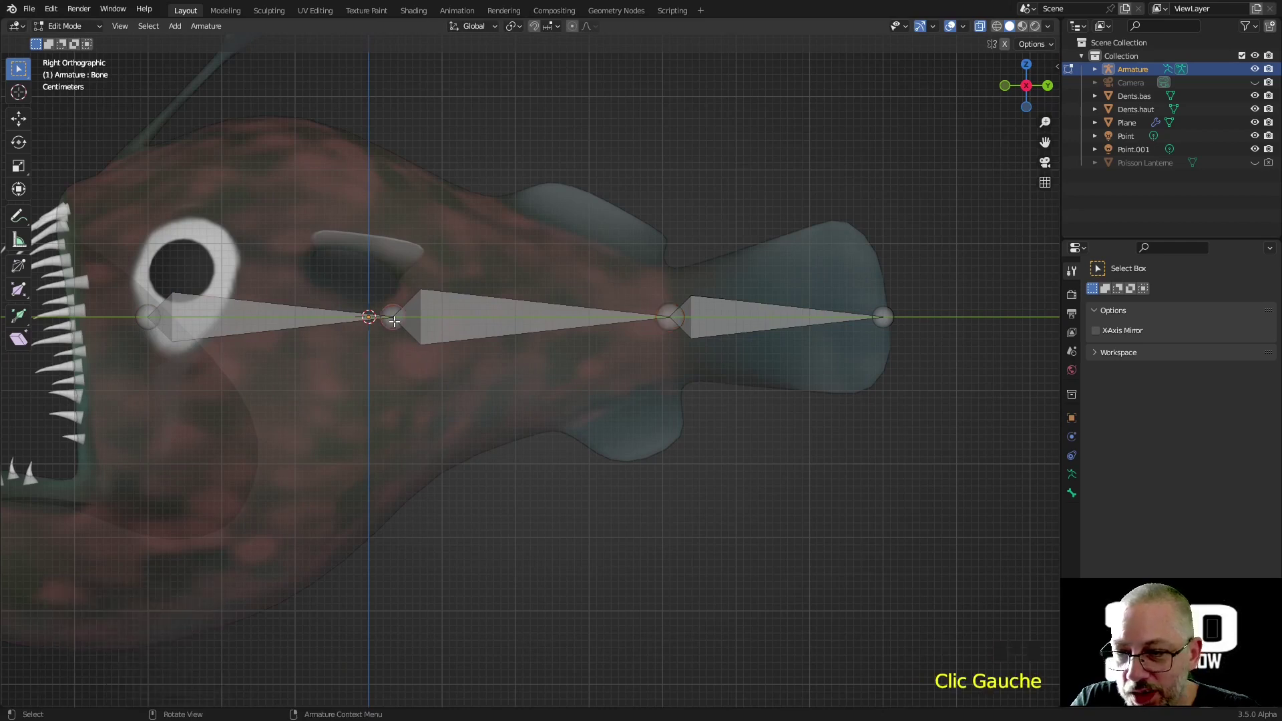
pyautogui.press('g')
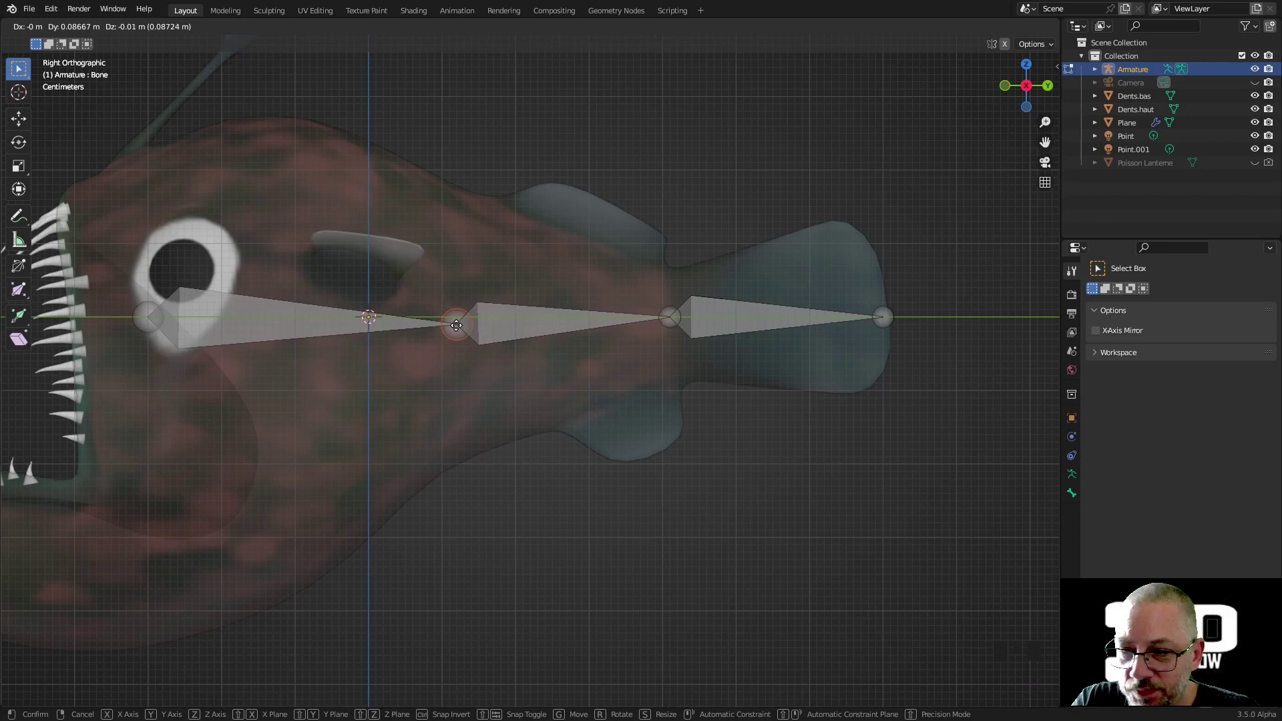
pyautogui.click(454, 323)
pyautogui.scroll(-2, 465, 352)
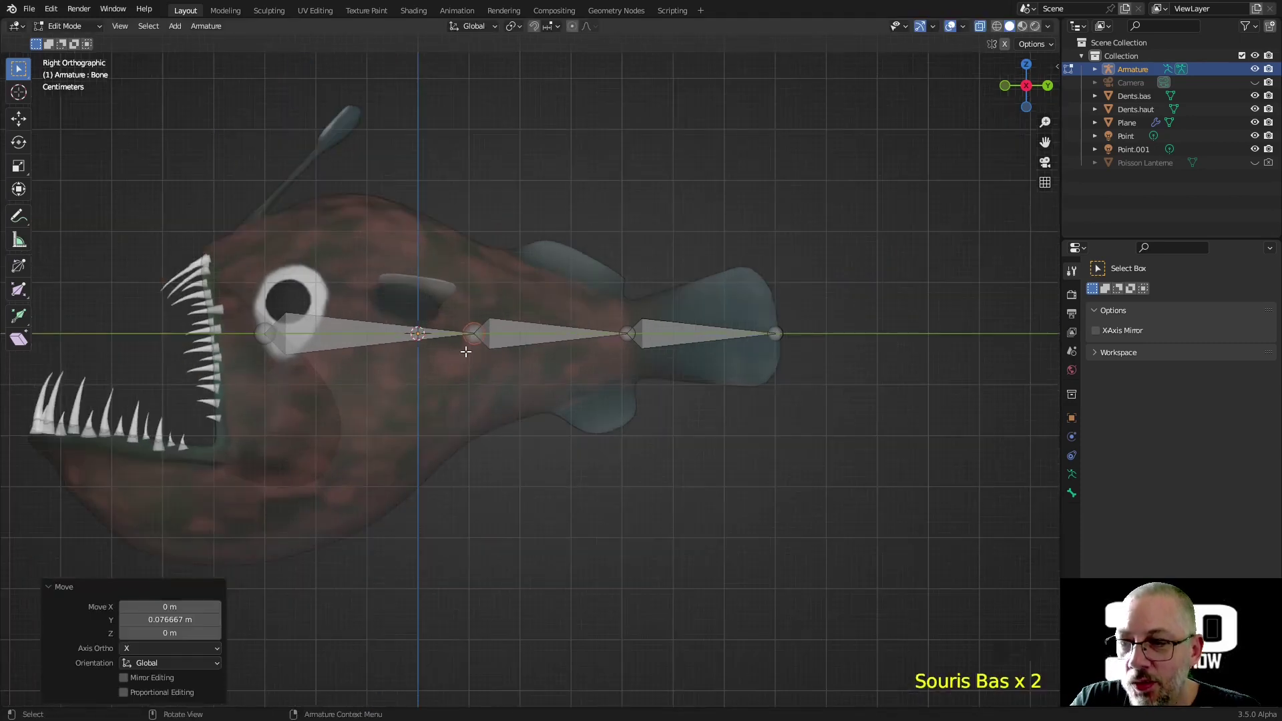
# - Rename the front bone, the one running back from the eye, as Main
pyautogui.click(352, 342)
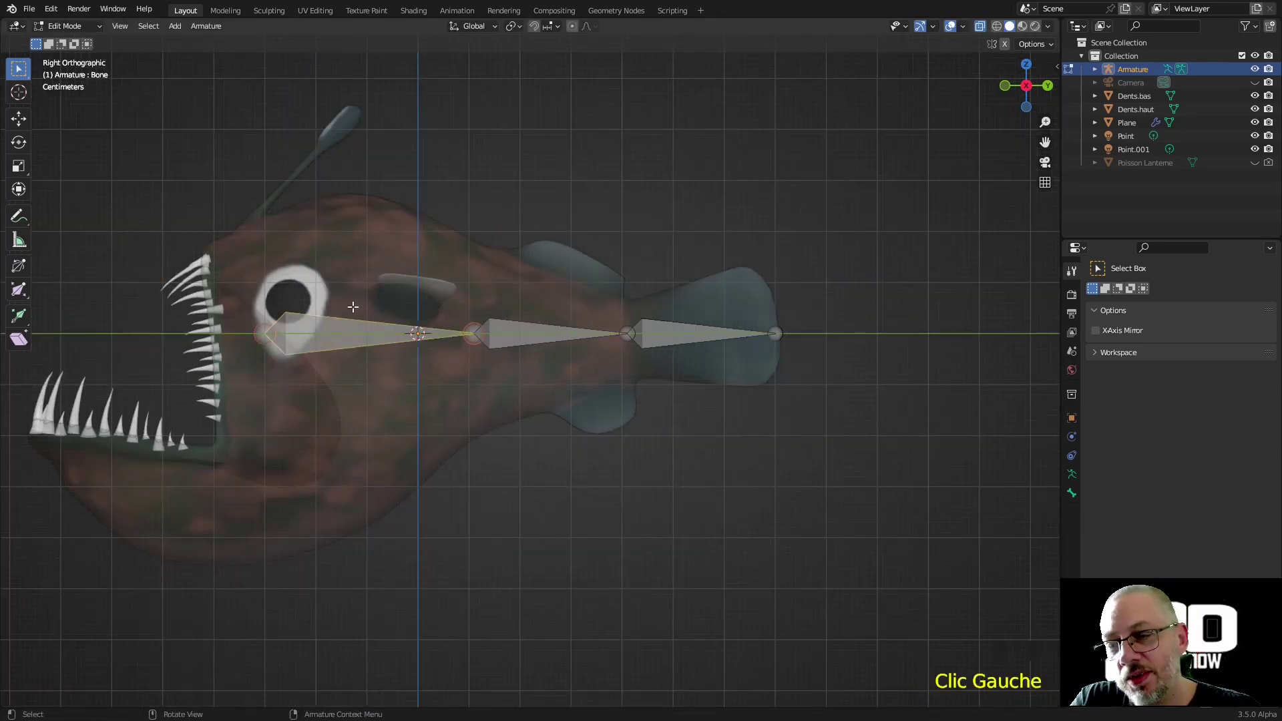
pyautogui.click(1072, 493)
pyautogui.doubleClick(1144, 292)
pyautogui.doubleClick(1127, 296)
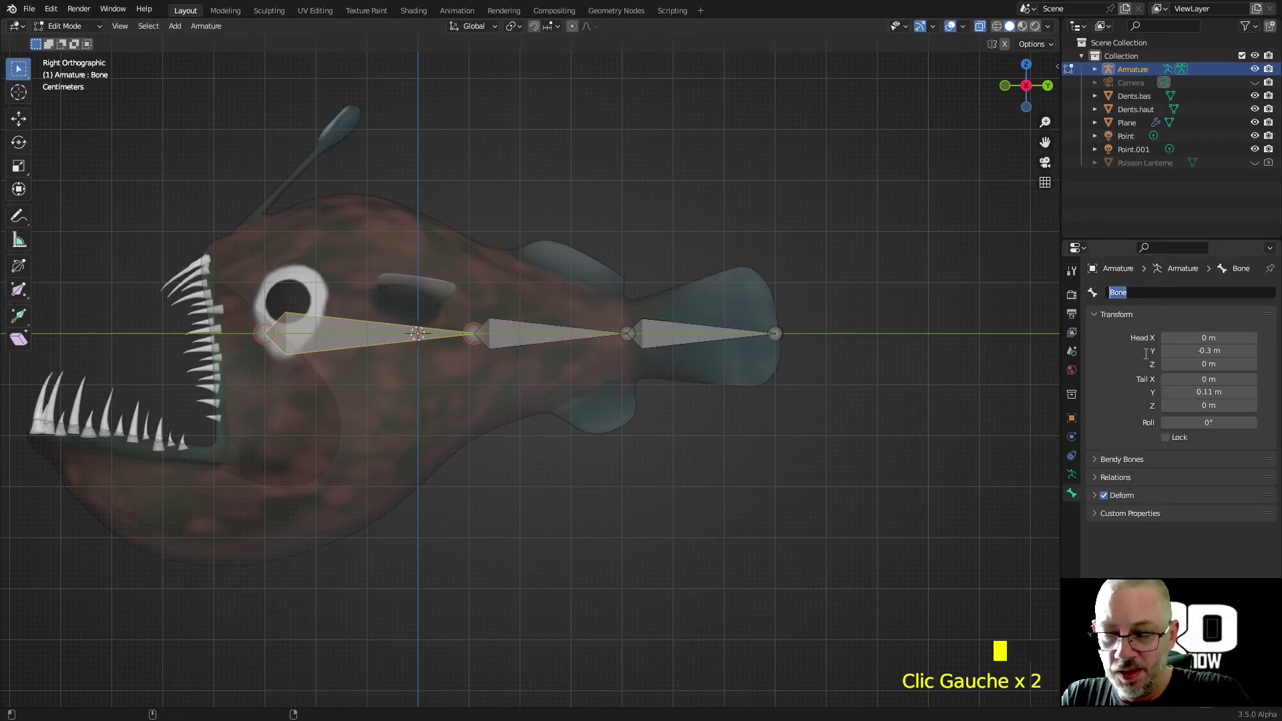
pyautogui.write('Main')
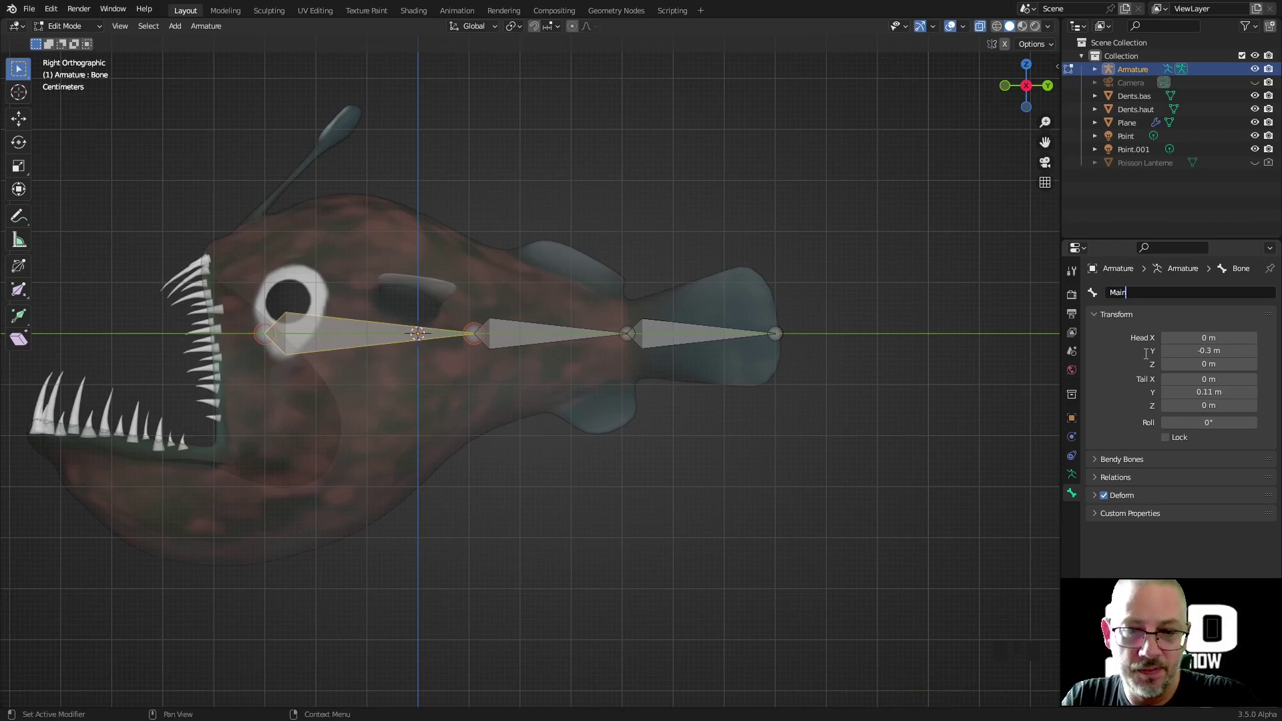
pyautogui.press('Return')
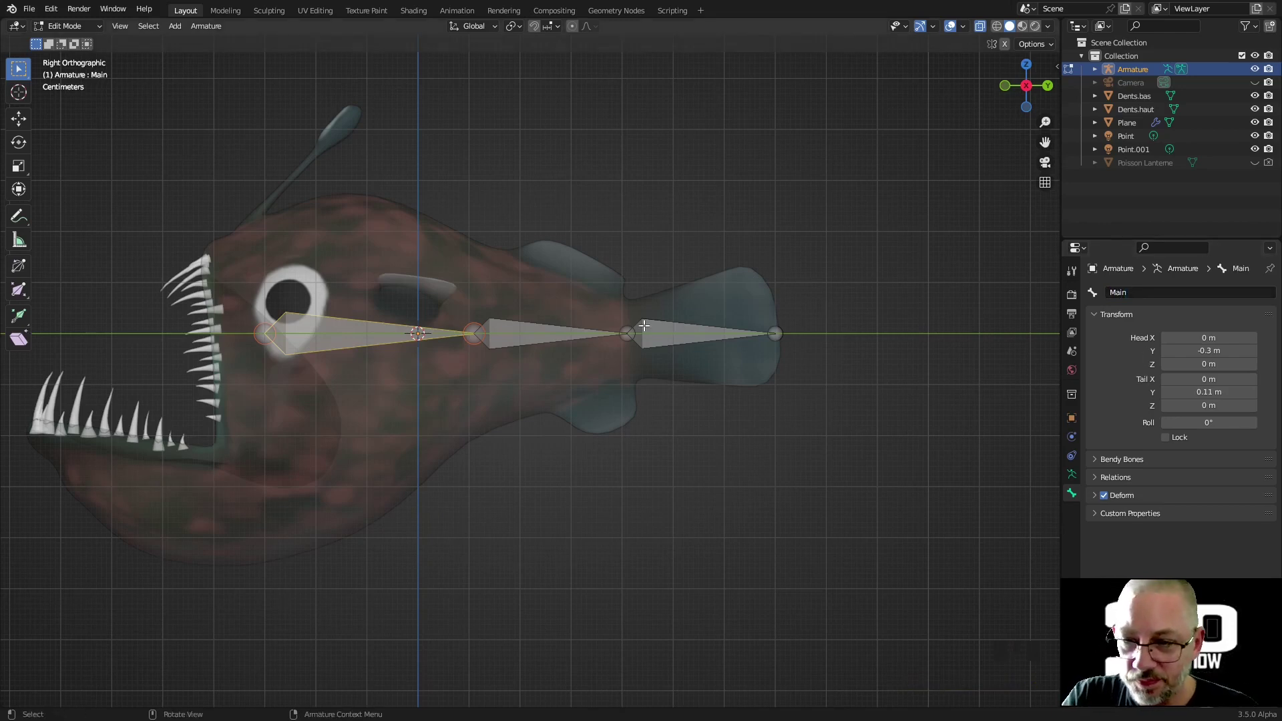
# - Rename the middle bone of the body chain as Tail.001
pyautogui.click(555, 334)
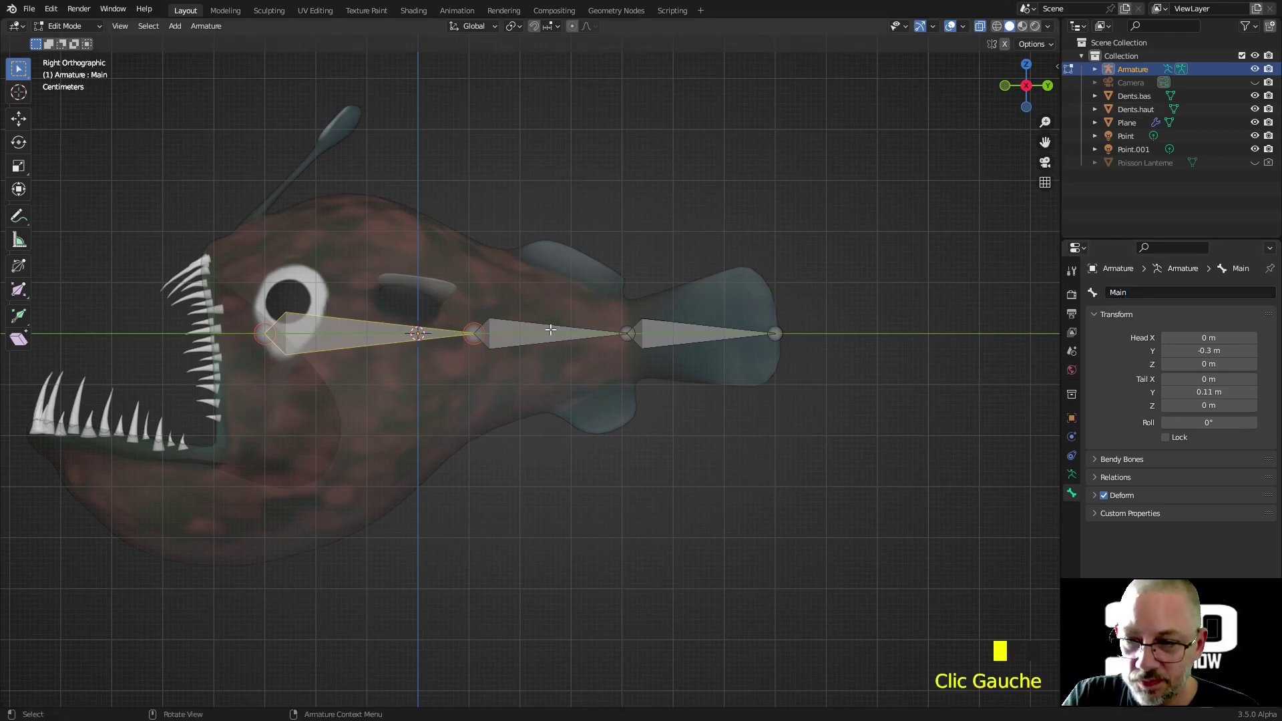
pyautogui.doubleClick(1150, 295)
pyautogui.write('Ta')
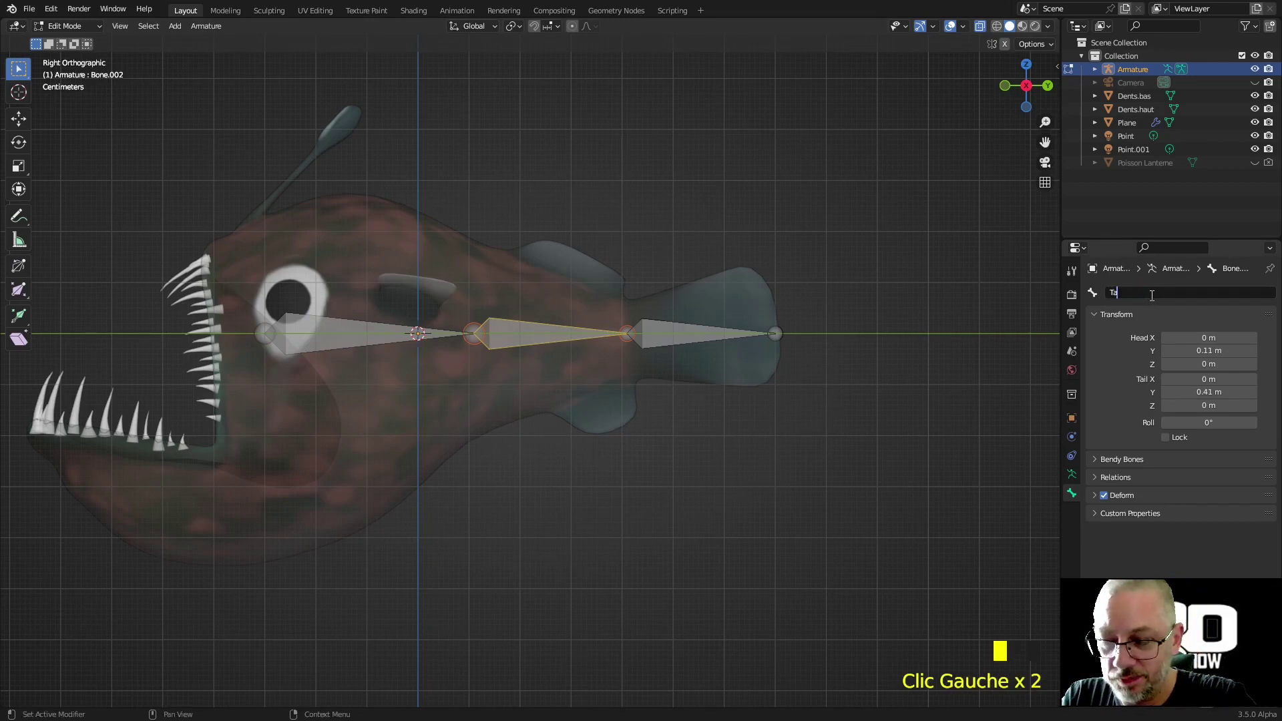
pyautogui.write('il.001')
pyautogui.press('Return')
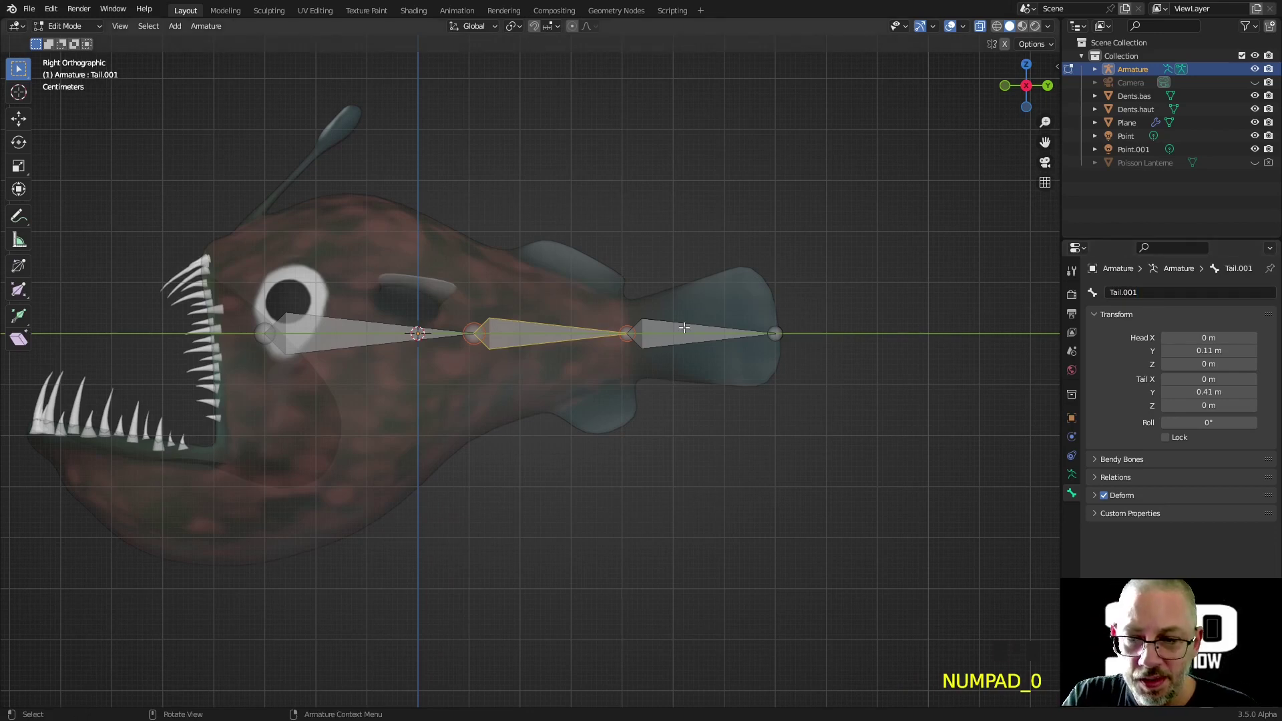
# - Rename the rear bone inside the tail fin as Tail.002
pyautogui.click(682, 327)
pyautogui.doubleClick(1178, 294)
pyautogui.write('Tail.0')
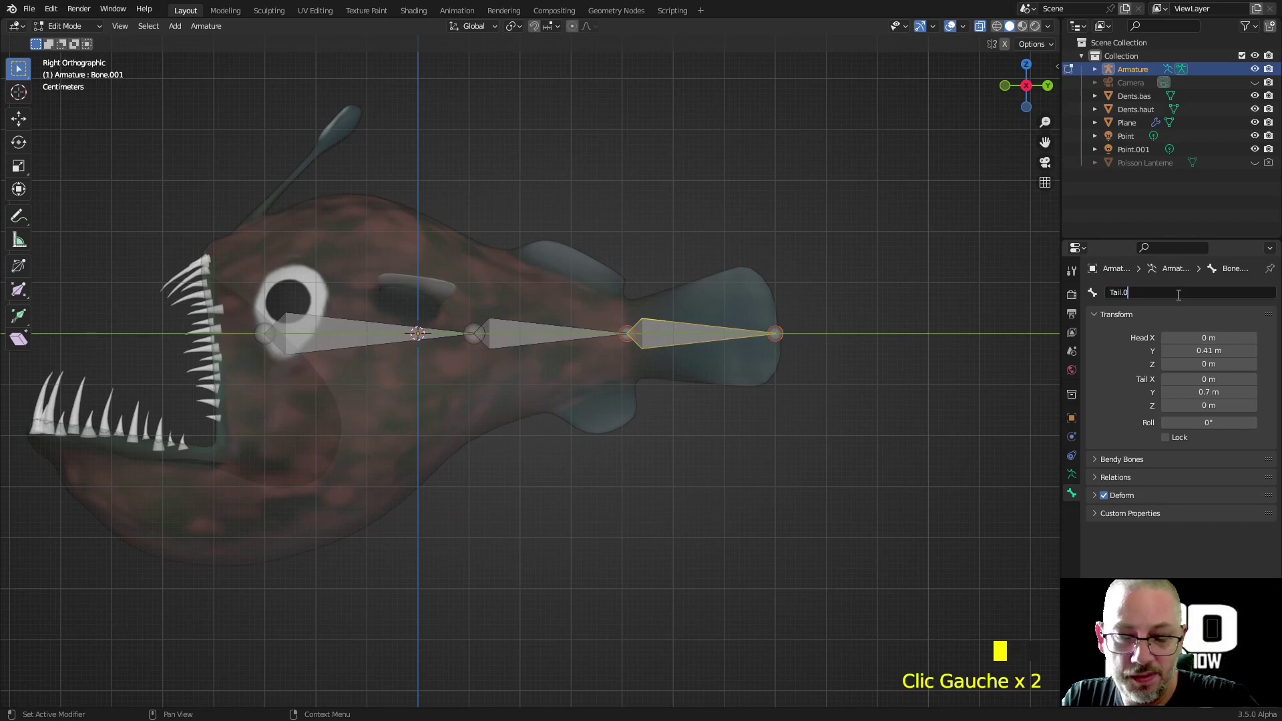
pyautogui.write('02')
pyautogui.press('Return')
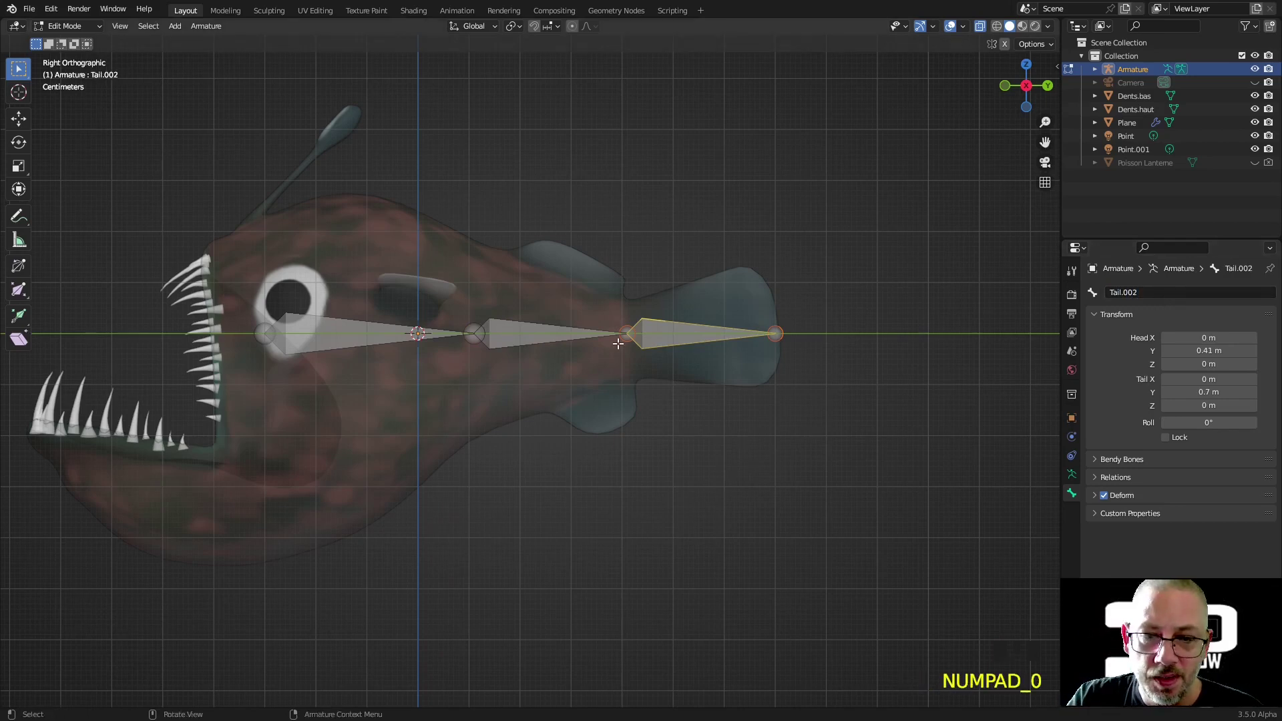
# - Add a new bone and move its root to the jaw hinge, -0.38 m in Y and -0.26 m in Z
pyautogui.keyDown('shift'); pyautogui.moveTo(530, 278); pyautogui.dragTo(737, 217, button='middle'); pyautogui.keyUp('shift')
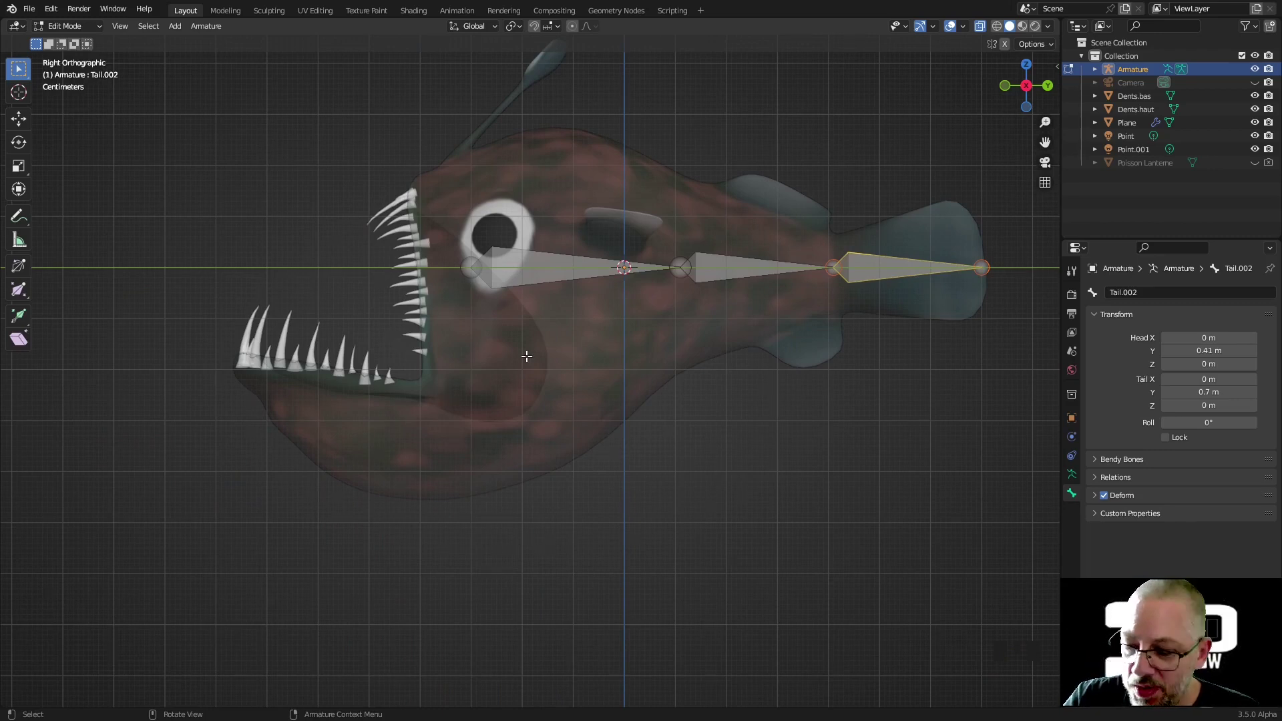
pyautogui.hotkey('shift', 'a')
pyautogui.click(646, 140)
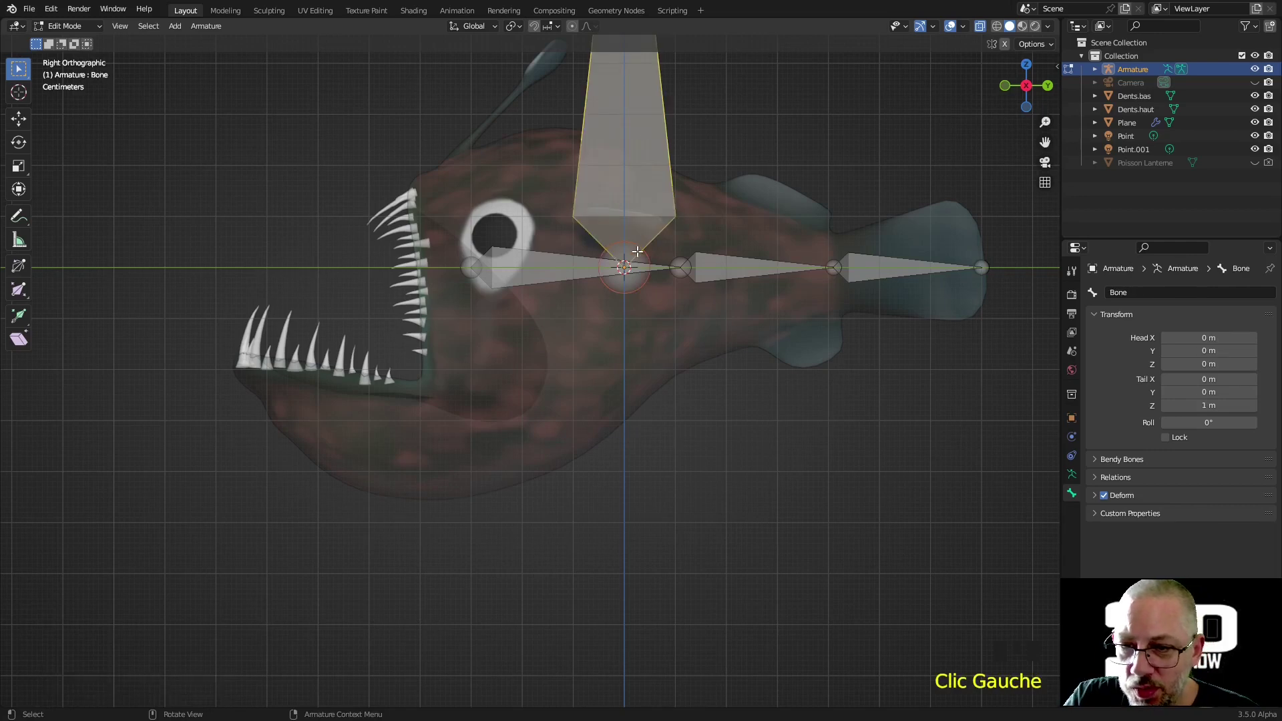
pyautogui.click(629, 288)
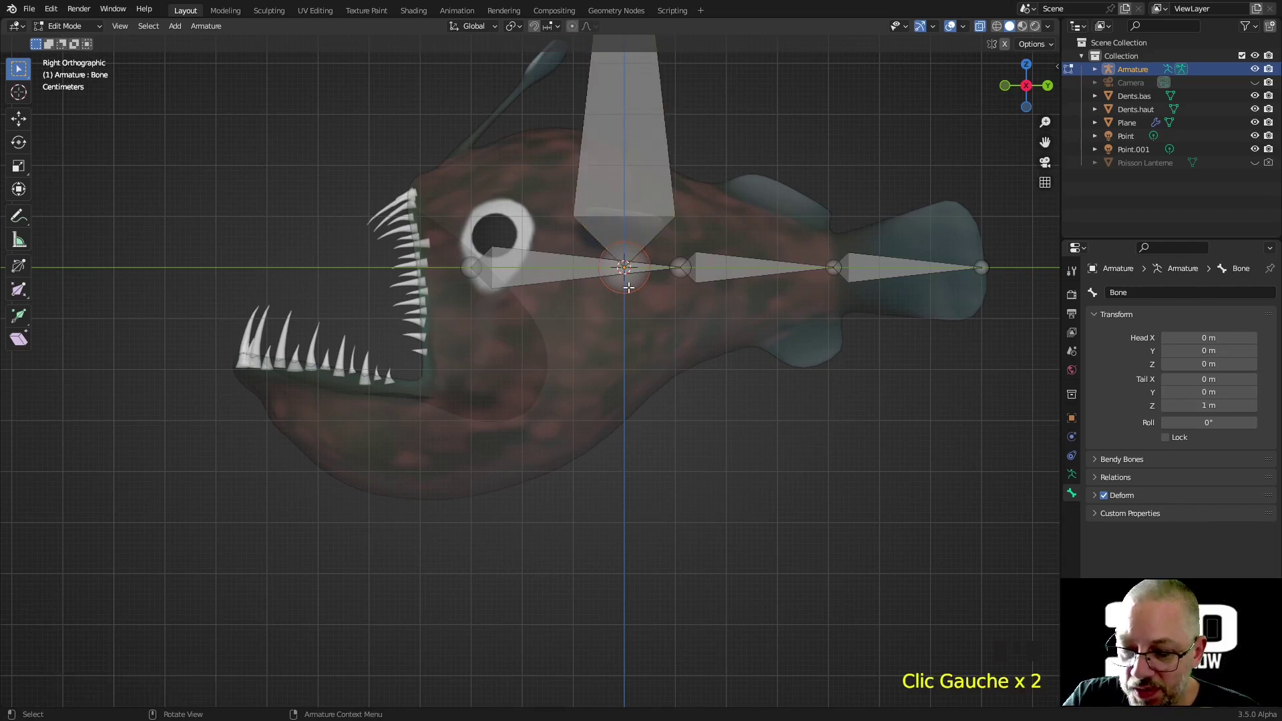
pyautogui.press('g')
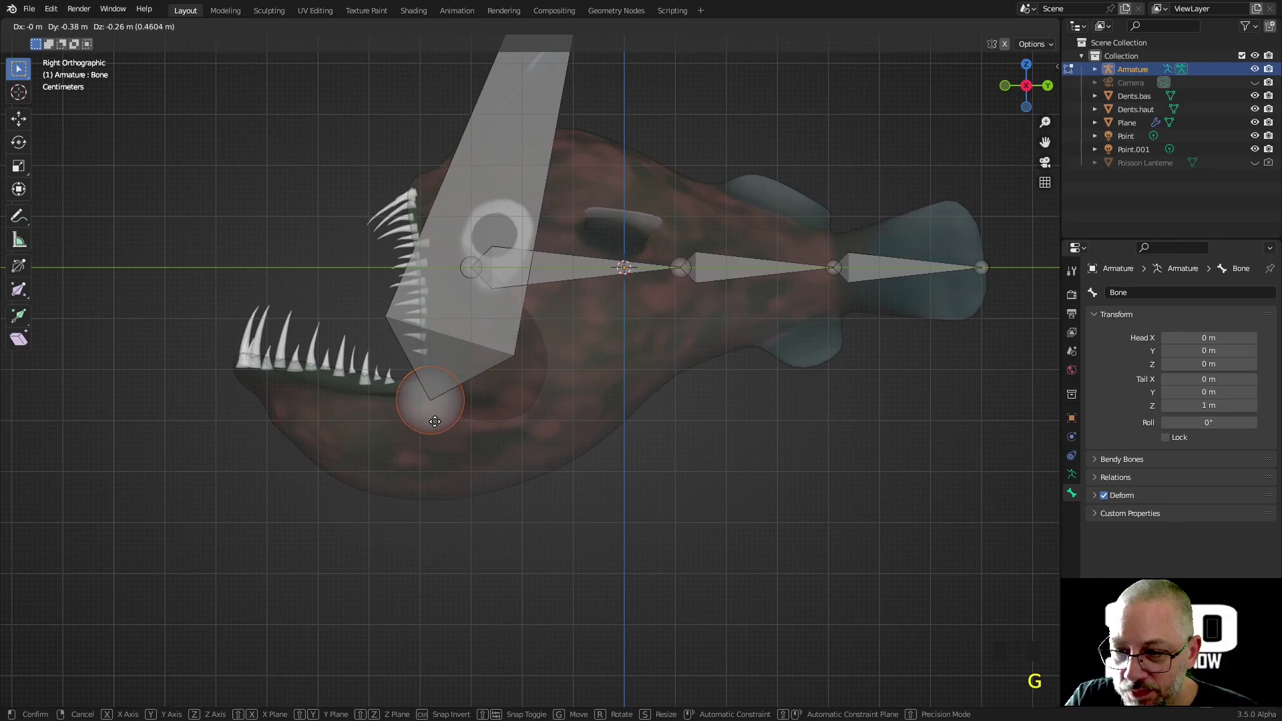
pyautogui.click(435, 422)
# - Bring the new bone's tip to the front of the lower jaw, at Y -0.76 m and Z -0.21 m
pyautogui.scroll(-4, 578, 93)
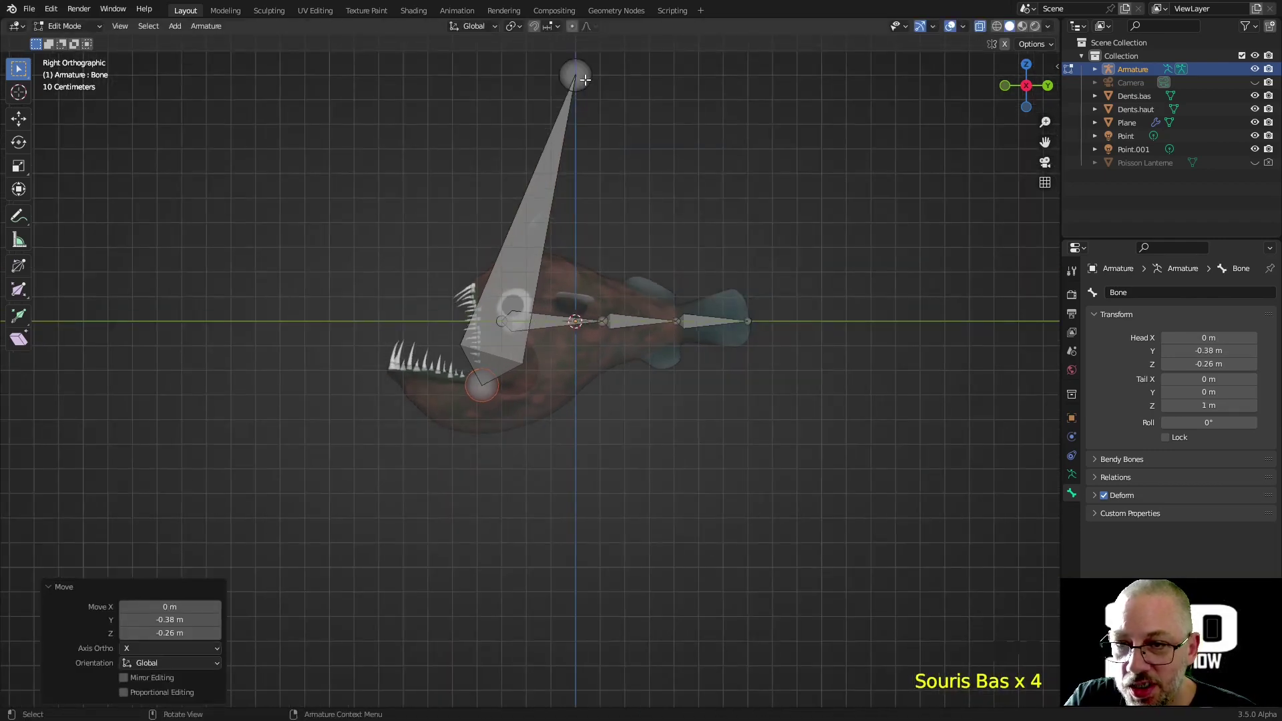
pyautogui.click(585, 74)
pyautogui.press('g')
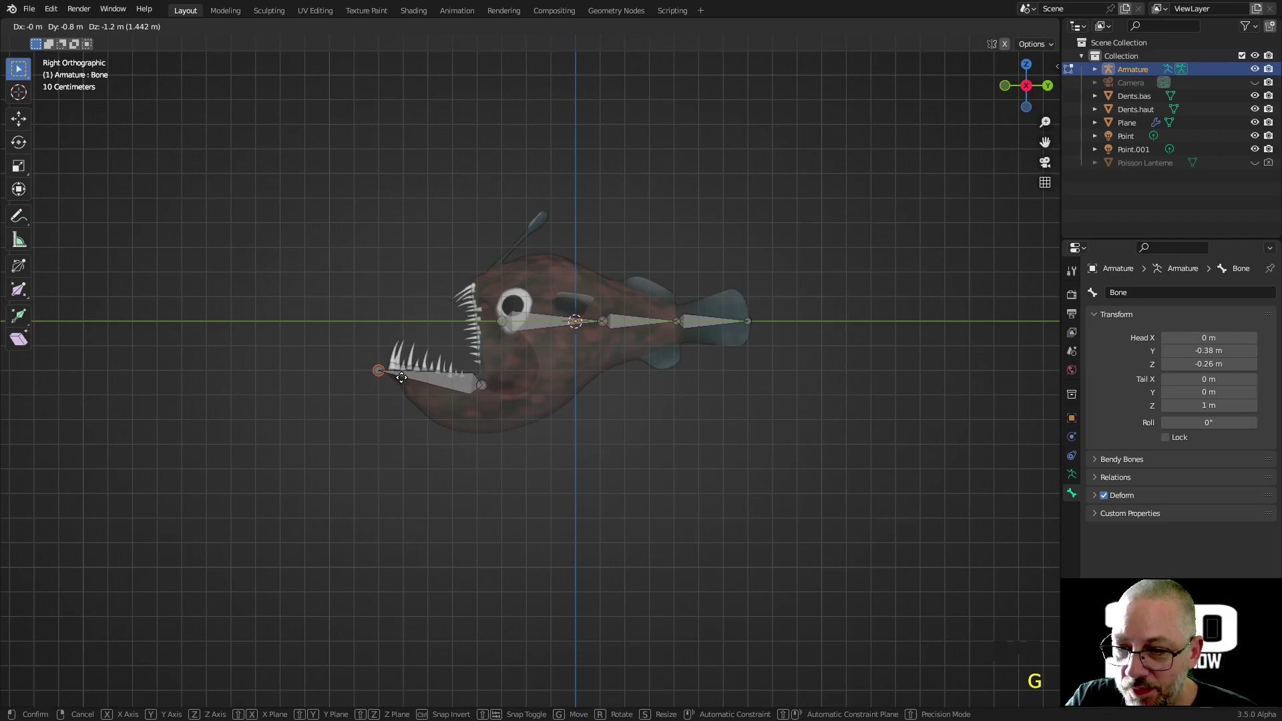
pyautogui.click(400, 378)
pyautogui.scroll(6, 401, 378)
pyautogui.keyDown('shift'); pyautogui.moveTo(91, 392); pyautogui.dragTo(400, 355, button='middle'); pyautogui.keyUp('shift')
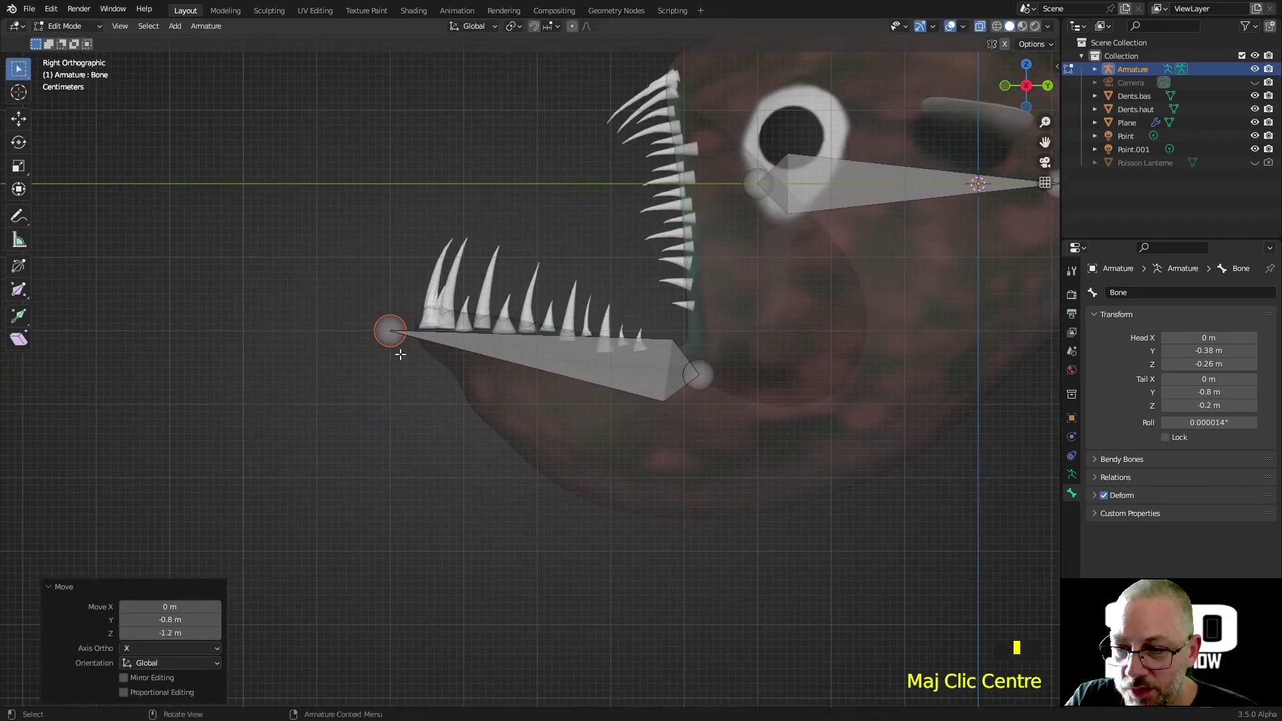
pyautogui.press('g')
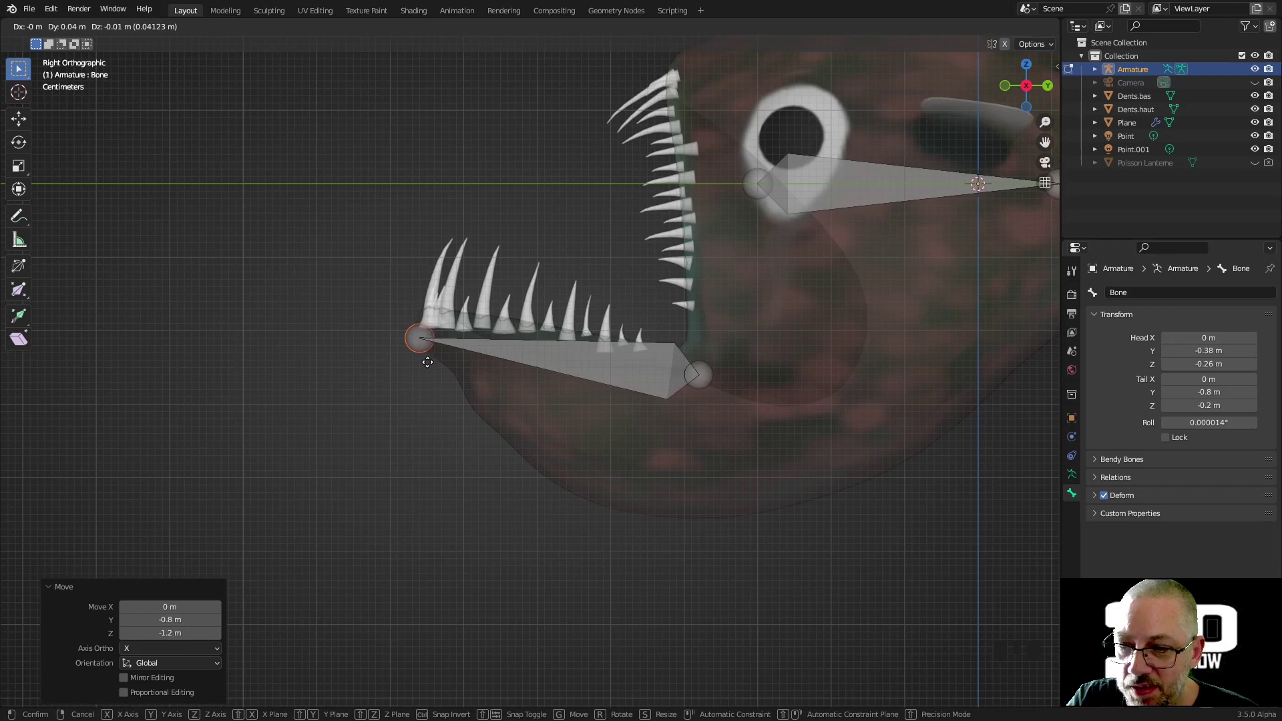
pyautogui.click(434, 367)
# - Rename the bone along the lower jaw as Jaw
pyautogui.scroll(-3, 481, 372)
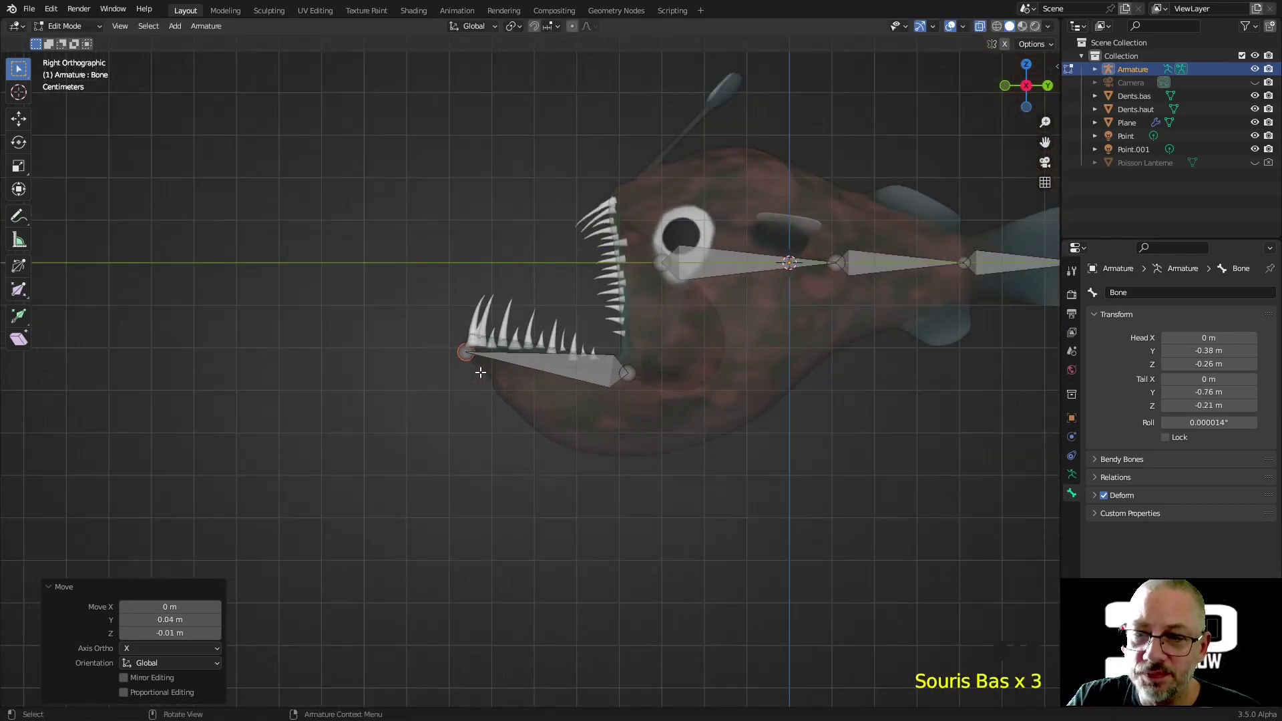
pyautogui.scroll(-1, 481, 372)
pyautogui.click(484, 361)
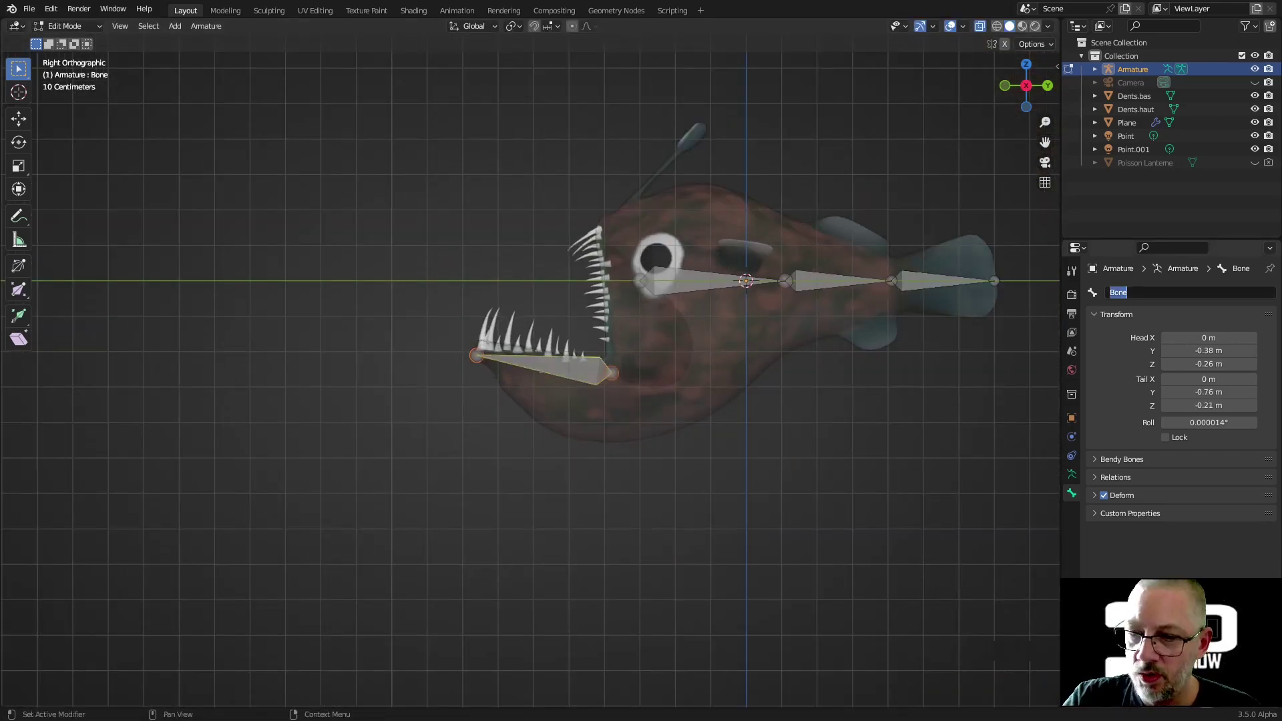
pyautogui.click(1139, 294)
pyautogui.press('BackSpace')
pyautogui.press('Return')
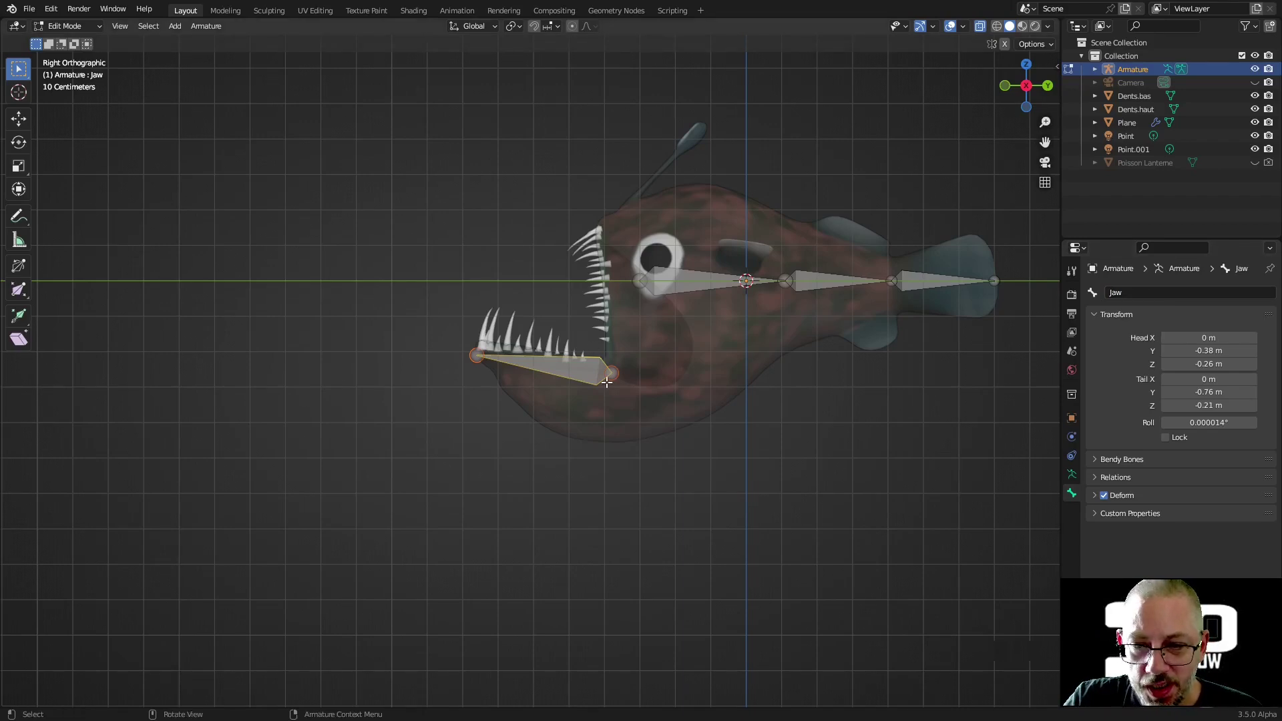
# - Add another bone and move its root to the lantern stalk's base, -0.35 m in Y and 0.2 m in Z
pyautogui.scroll(4, 606, 382)
pyautogui.keyDown('shift'); pyautogui.moveTo(705, 108); pyautogui.dragTo(570, 409, button='middle'); pyautogui.keyUp('shift')
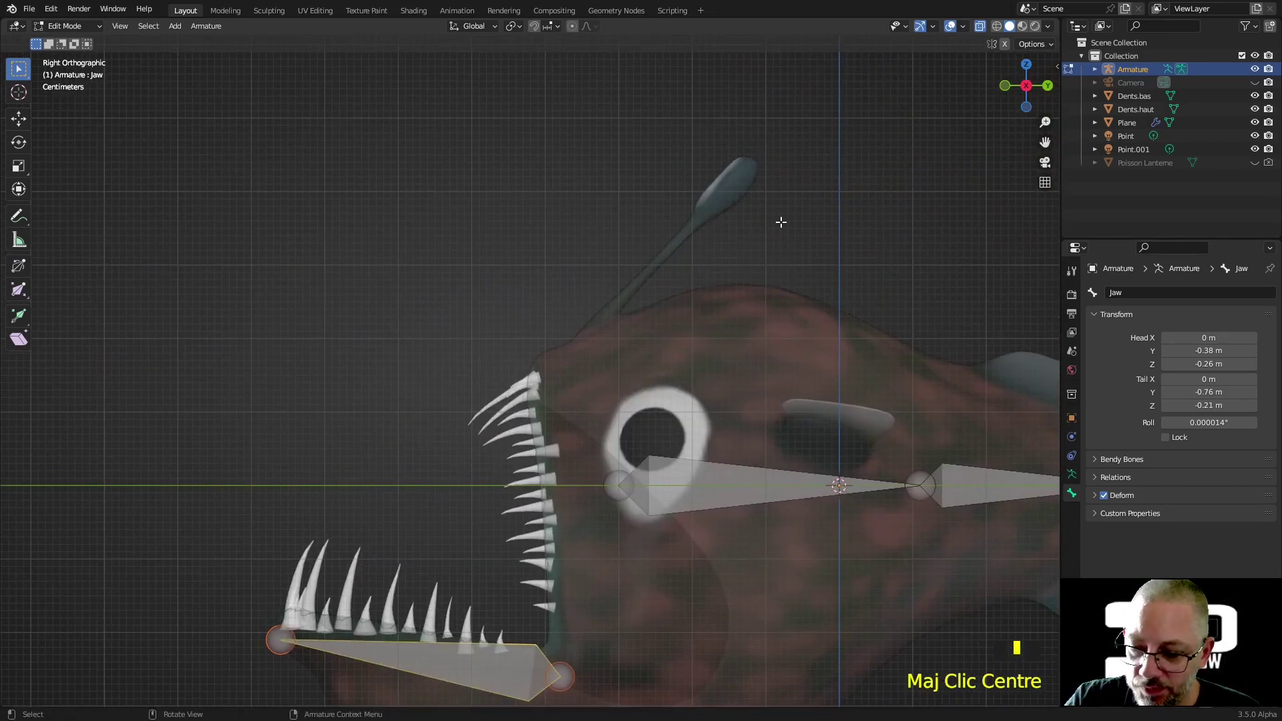
pyautogui.hotkey('shift', 'a')
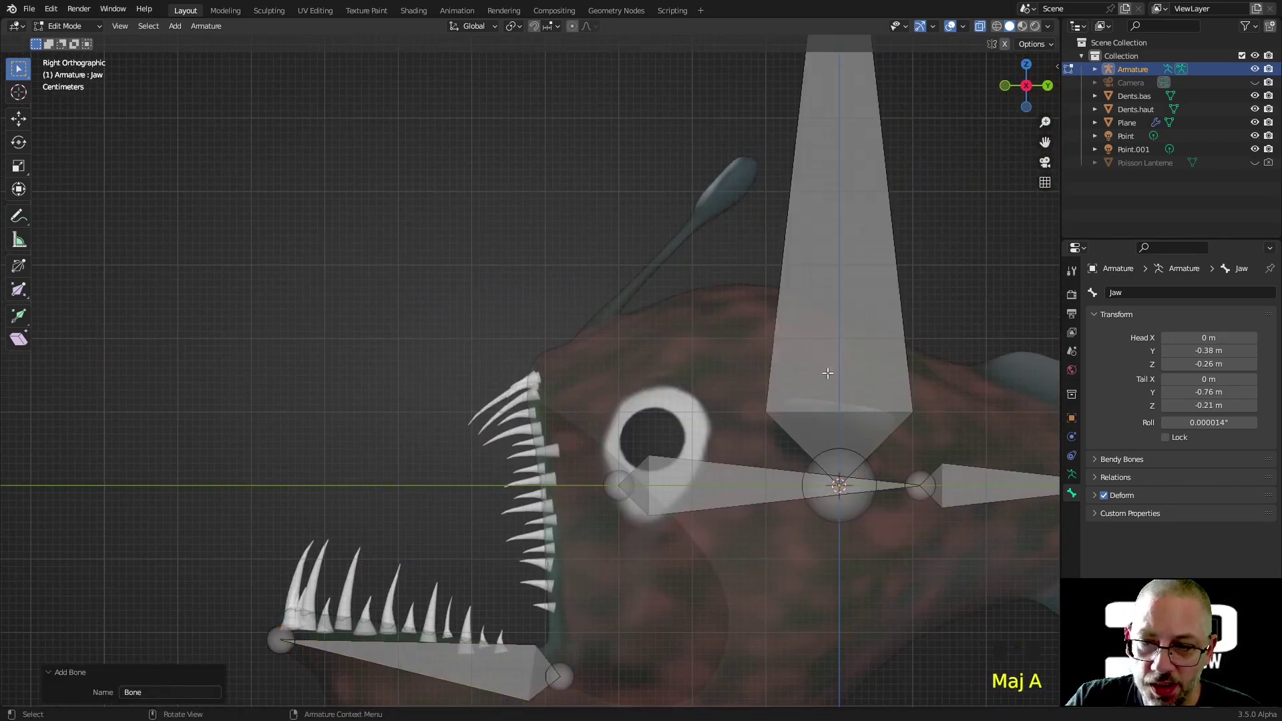
pyautogui.click(872, 472)
pyautogui.press('g')
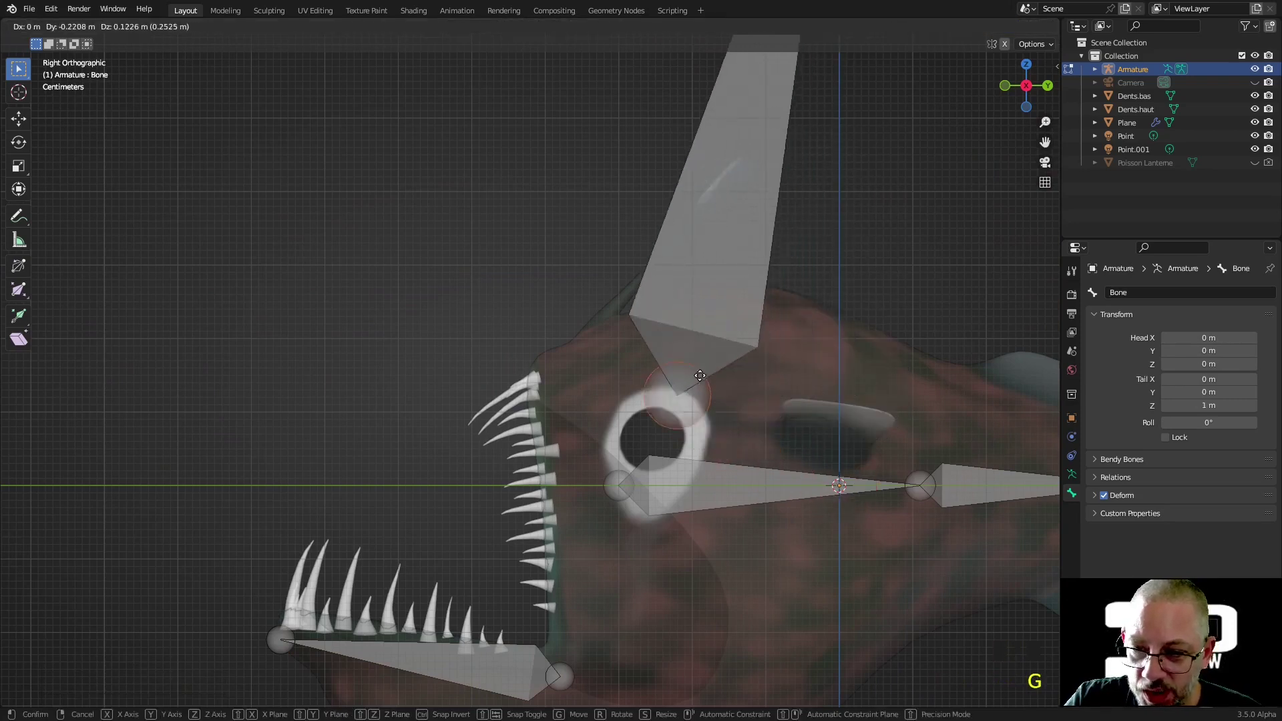
pyautogui.click(611, 326)
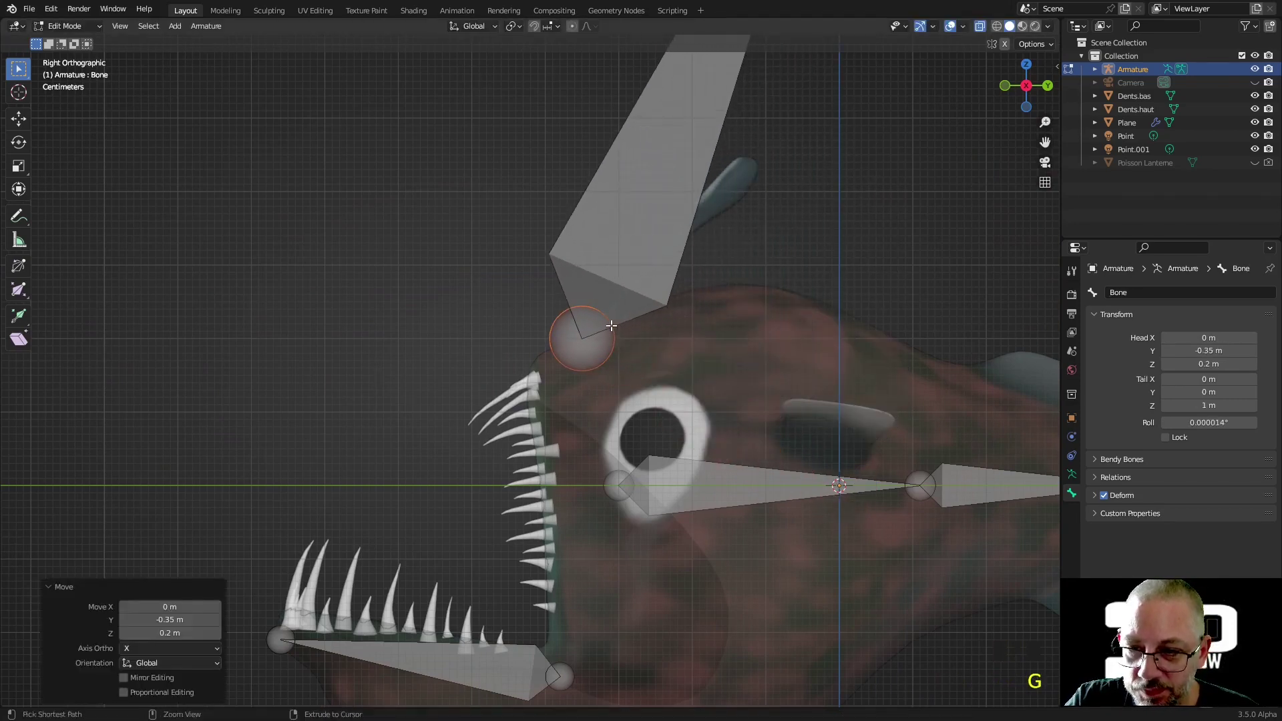
# - Bring the stalk bone's tip to the end of the lantern, at Y -0.11 m and Z 0.45 m
pyautogui.scroll(-5, 611, 325)
pyautogui.click(656, 126)
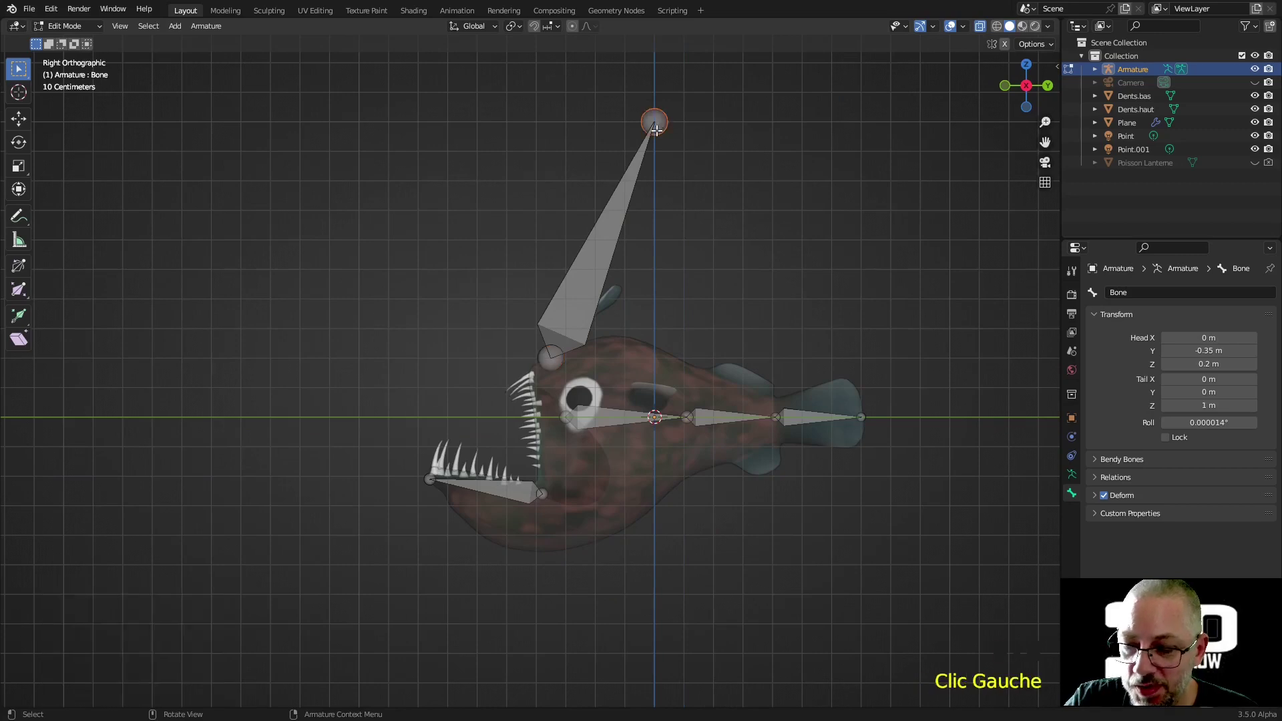
pyautogui.press('g')
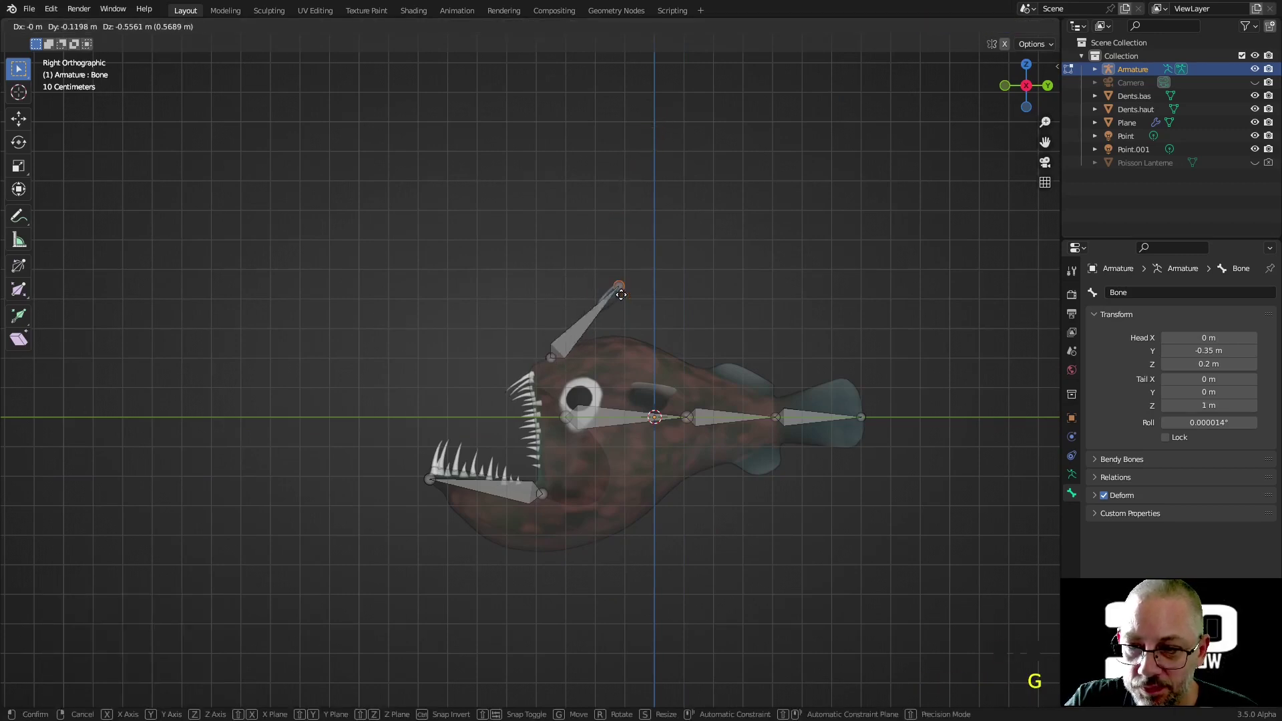
pyautogui.click(620, 289)
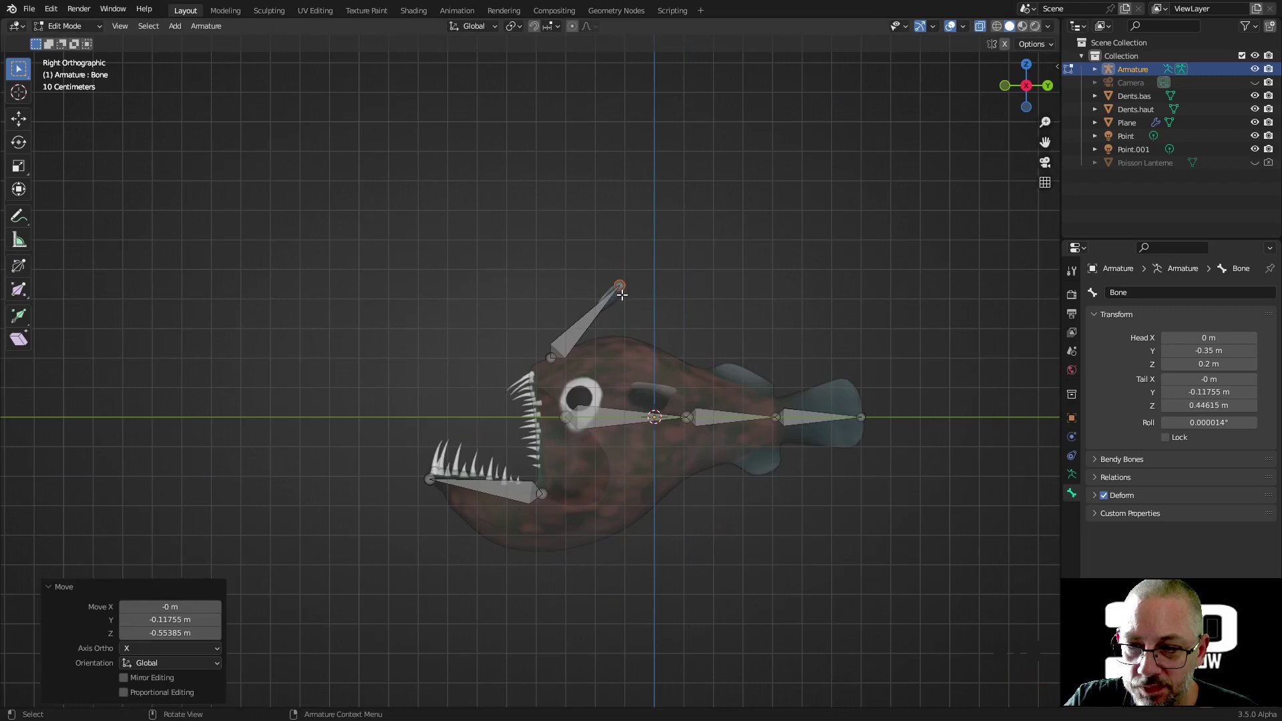
pyautogui.scroll(5, 628, 290)
pyautogui.moveTo(790, 185)
pyautogui.keyDown('shift'); pyautogui.mouseDown(button='middle')
pyautogui.moveTo(849, 137)
pyautogui.moveTo(772, 176)
pyautogui.mouseUp(button='middle'); pyautogui.keyUp('shift')
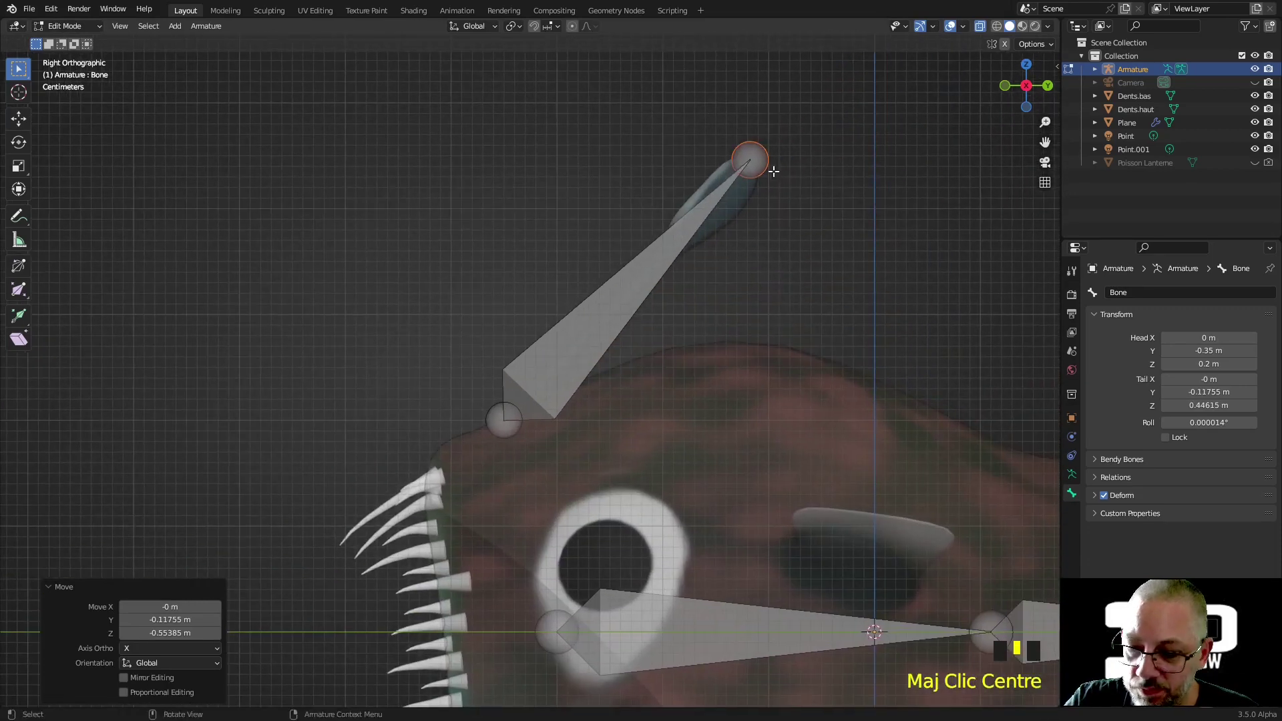
pyautogui.press('g')
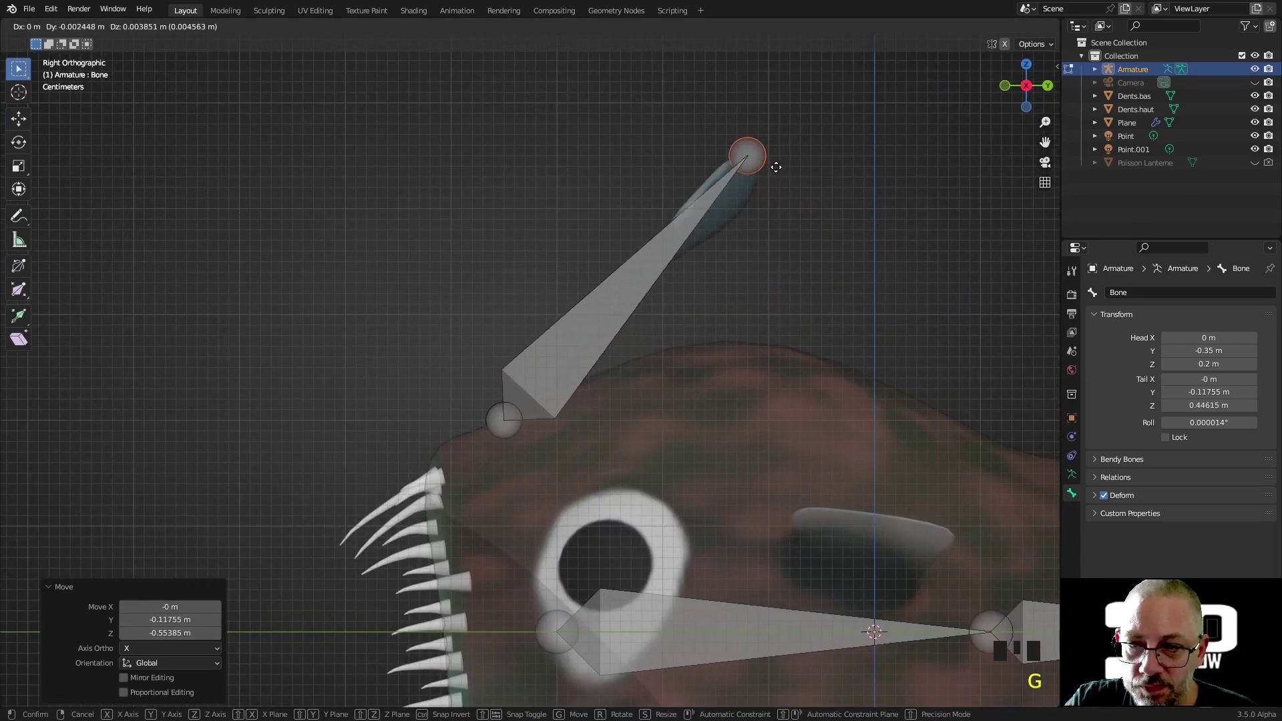
pyautogui.click(781, 163)
# - Subdivide the lantern stalk bone with 1 cut
pyautogui.click(630, 287)
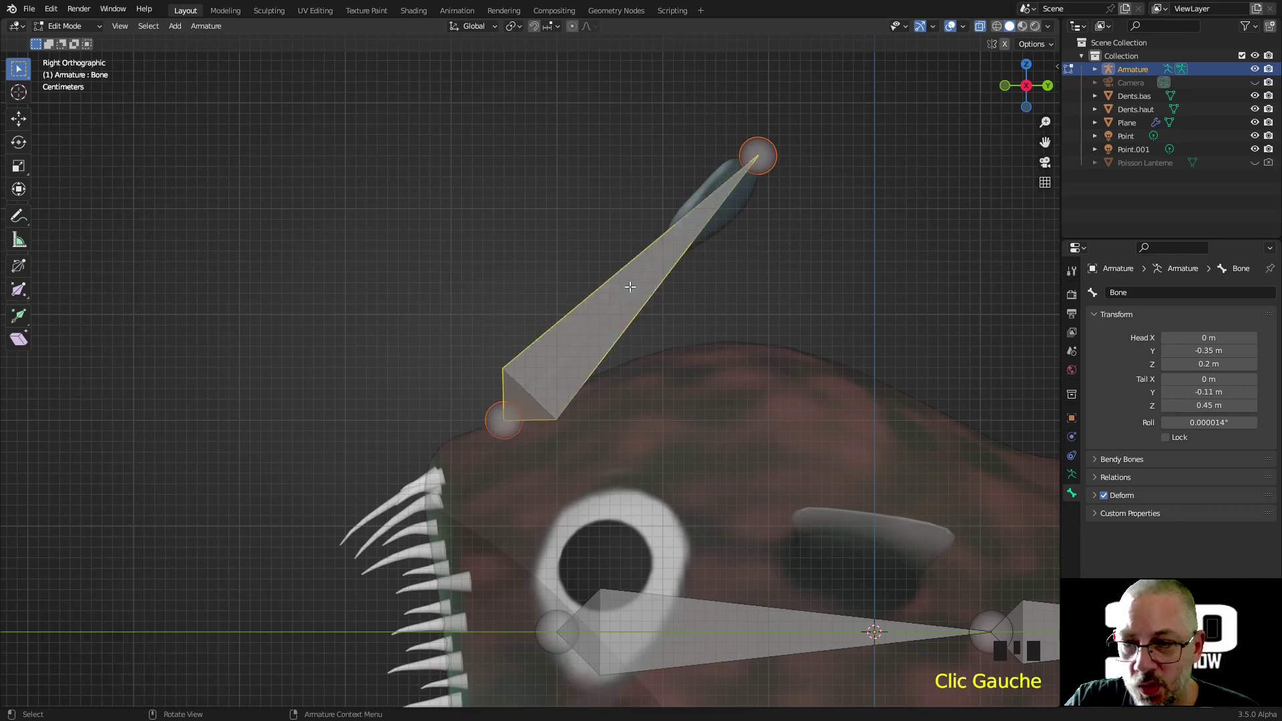
pyautogui.rightClick(629, 287)
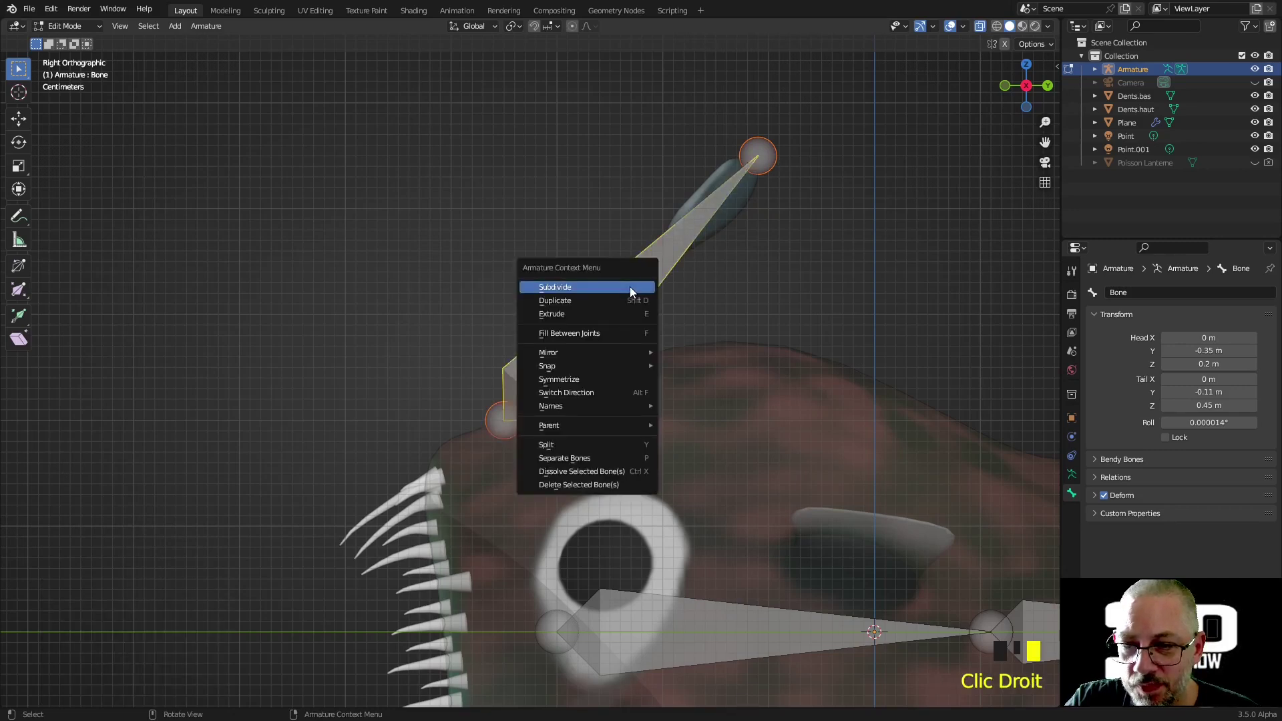
pyautogui.click(630, 287)
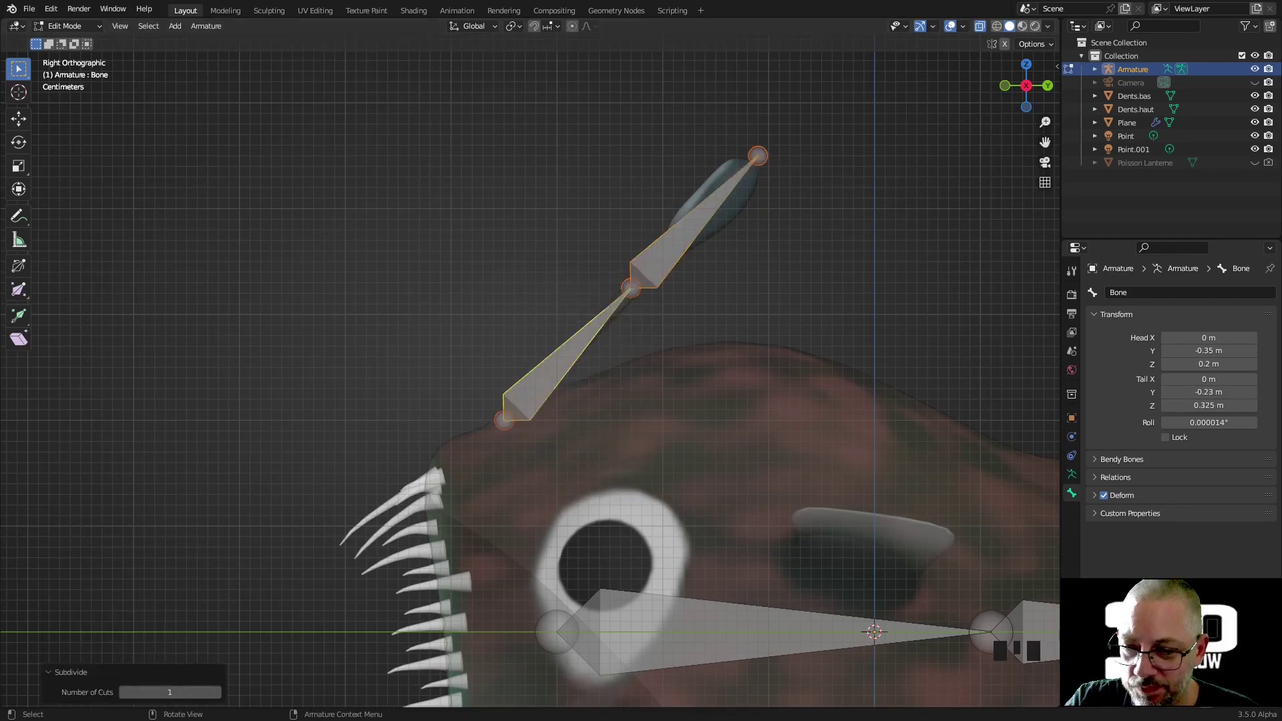
# - Rename the lower bone of the lantern stalk as Lantern.001
pyautogui.doubleClick(1139, 297)
pyautogui.write('Lan')
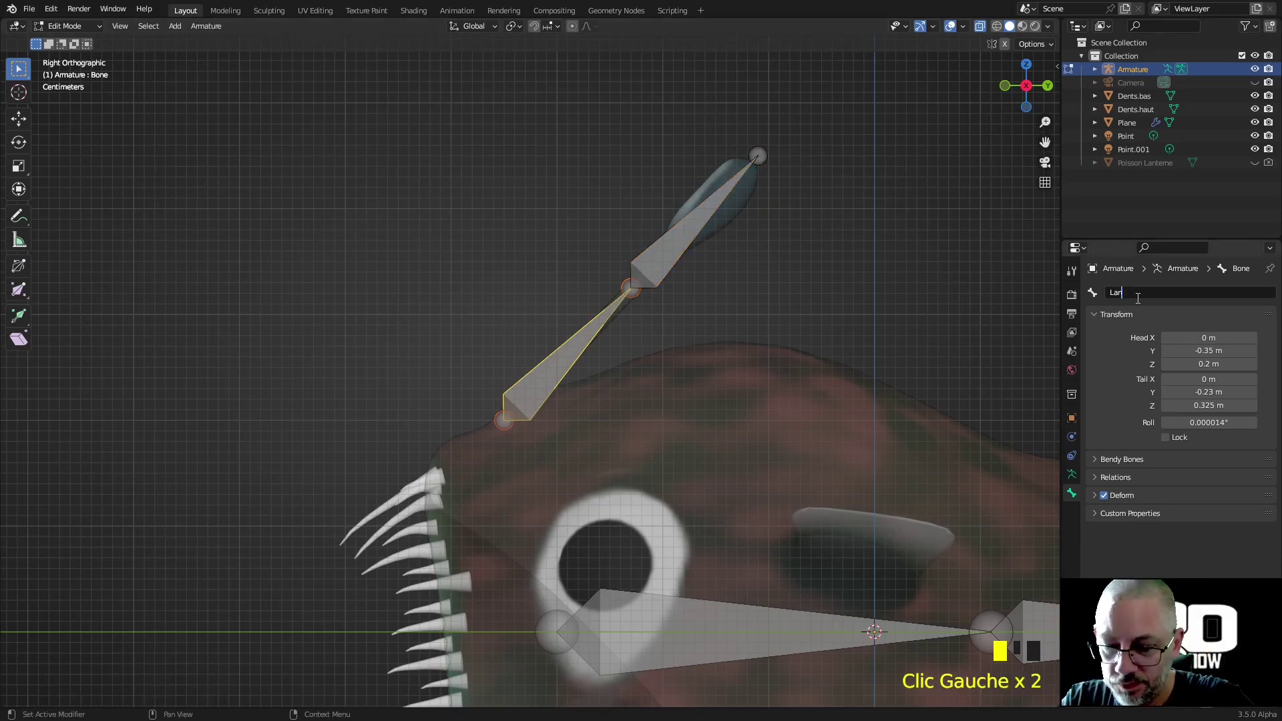
pyautogui.write('tern.00')
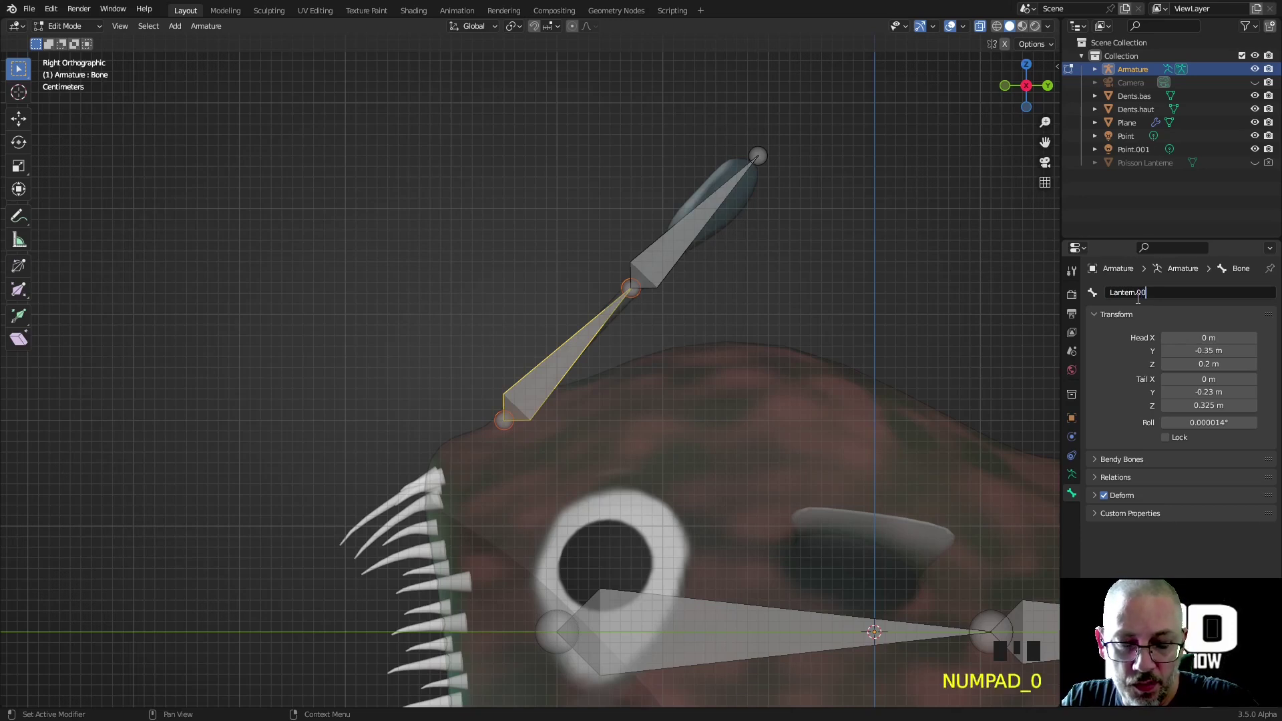
pyautogui.press('Return')
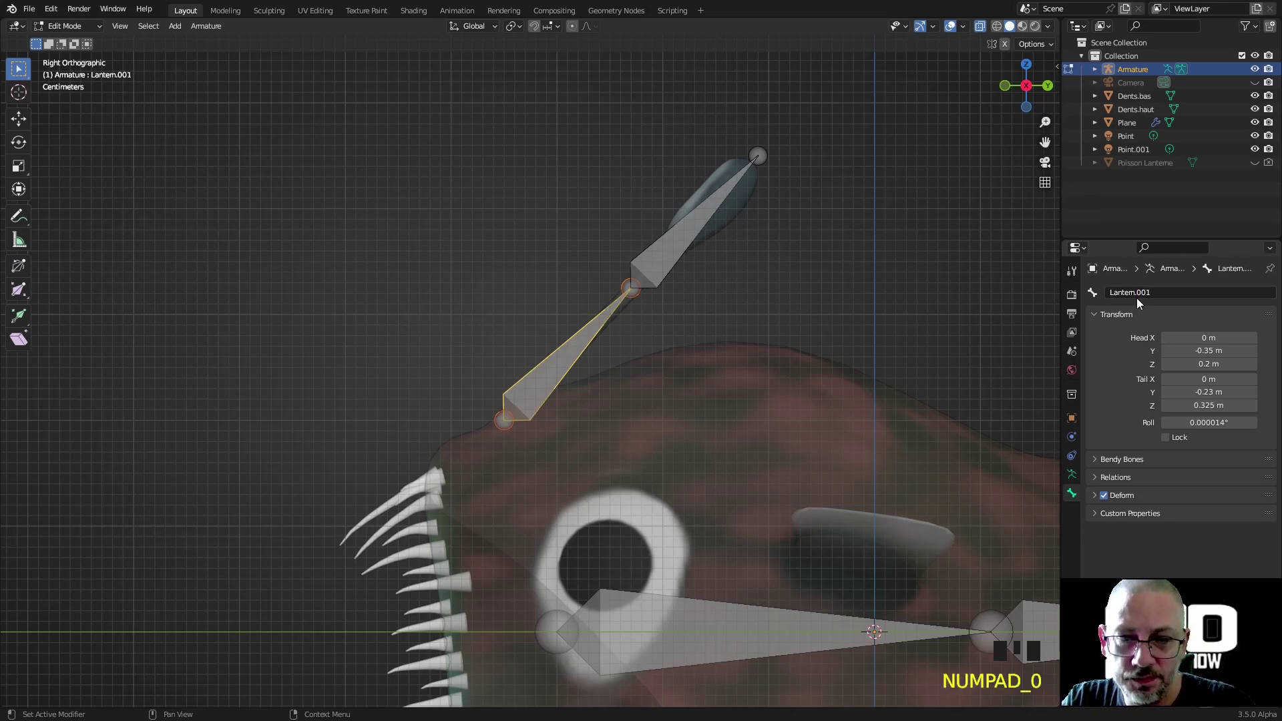
# - Rename the upper bone of the lantern stalk as Lantern.002, reusing the lower bone's name
pyautogui.click(1143, 294)
pyautogui.hotkey('ctrl', 'c')
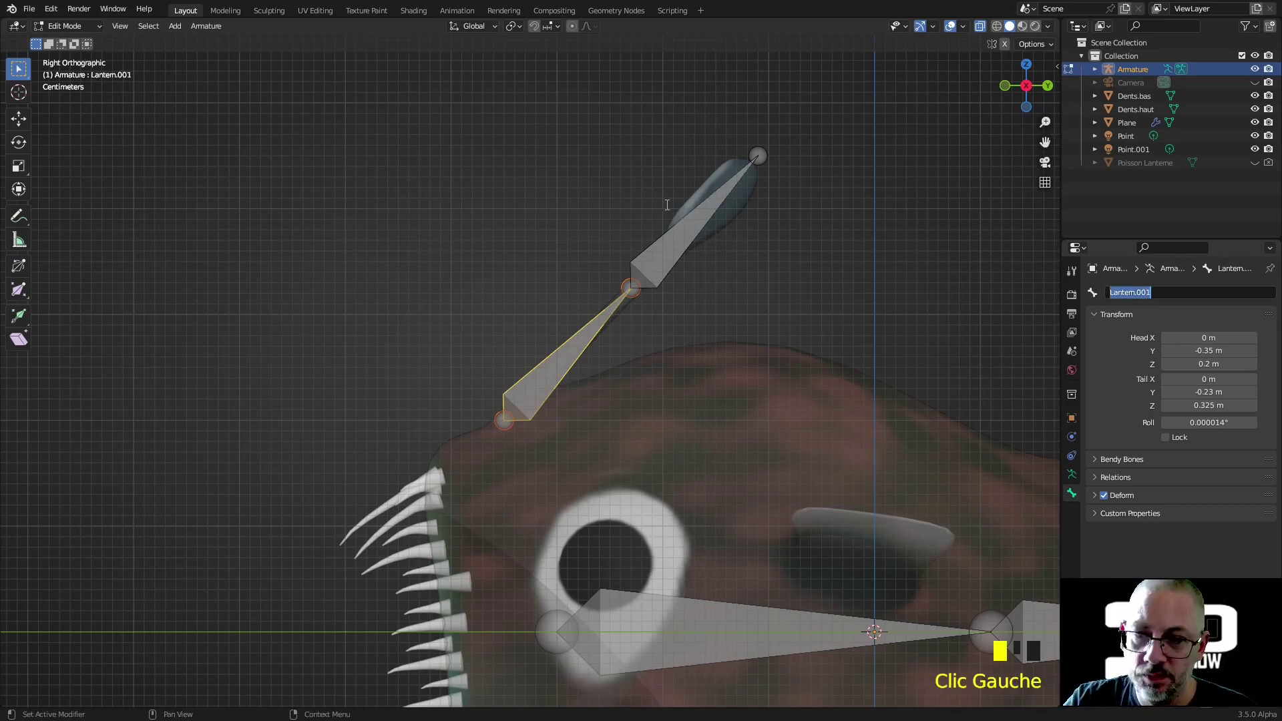
pyautogui.click(688, 240)
pyautogui.click(1162, 301)
pyautogui.hotkey('ctrl', 'v')
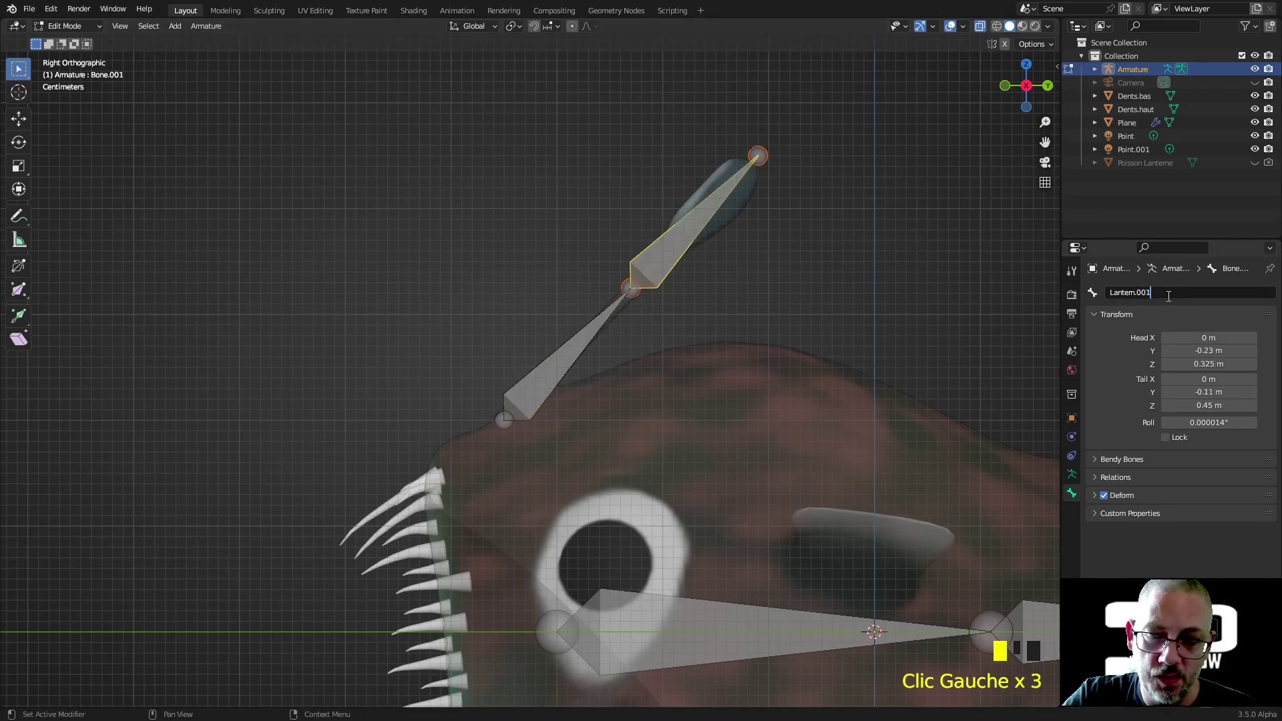
pyautogui.press('Return')
pyautogui.click(793, 286)
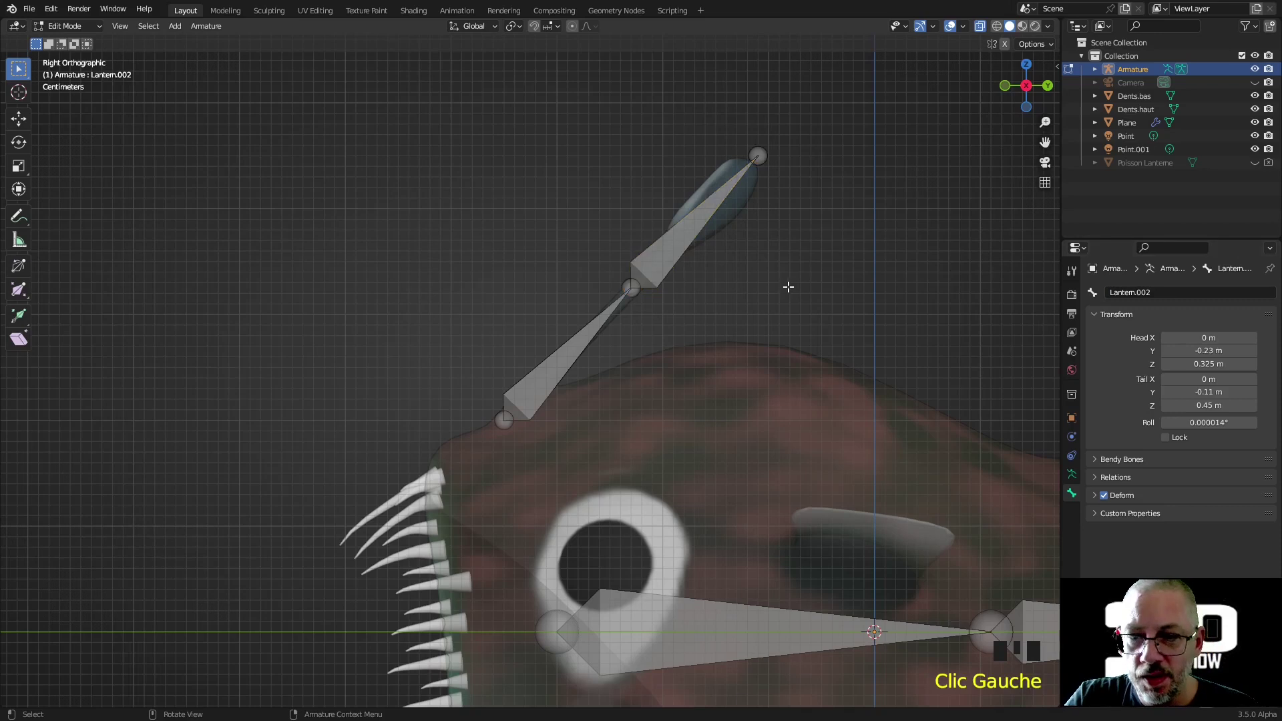
# - Move the root of the lower stalk bone up inside the stalk, to about Y -0.321 m and Z 0.229 m
pyautogui.scroll(8, 491, 461)
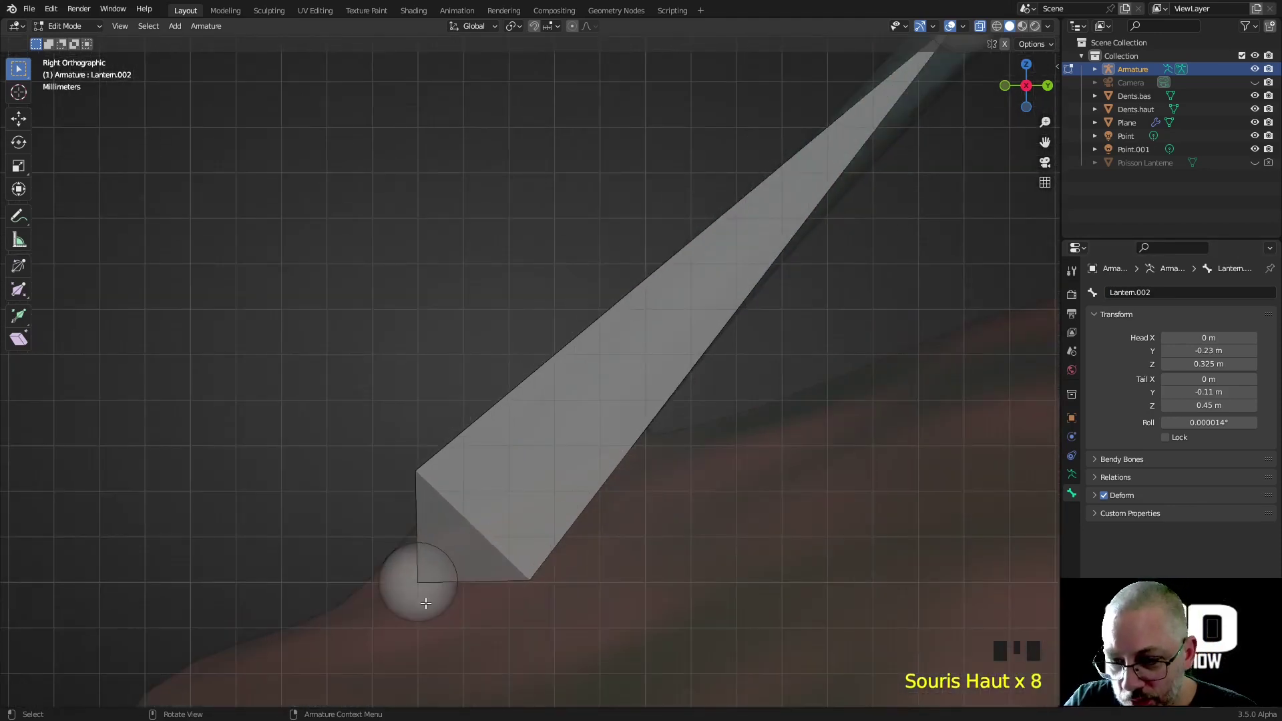
pyautogui.click(426, 603)
pyautogui.press('g')
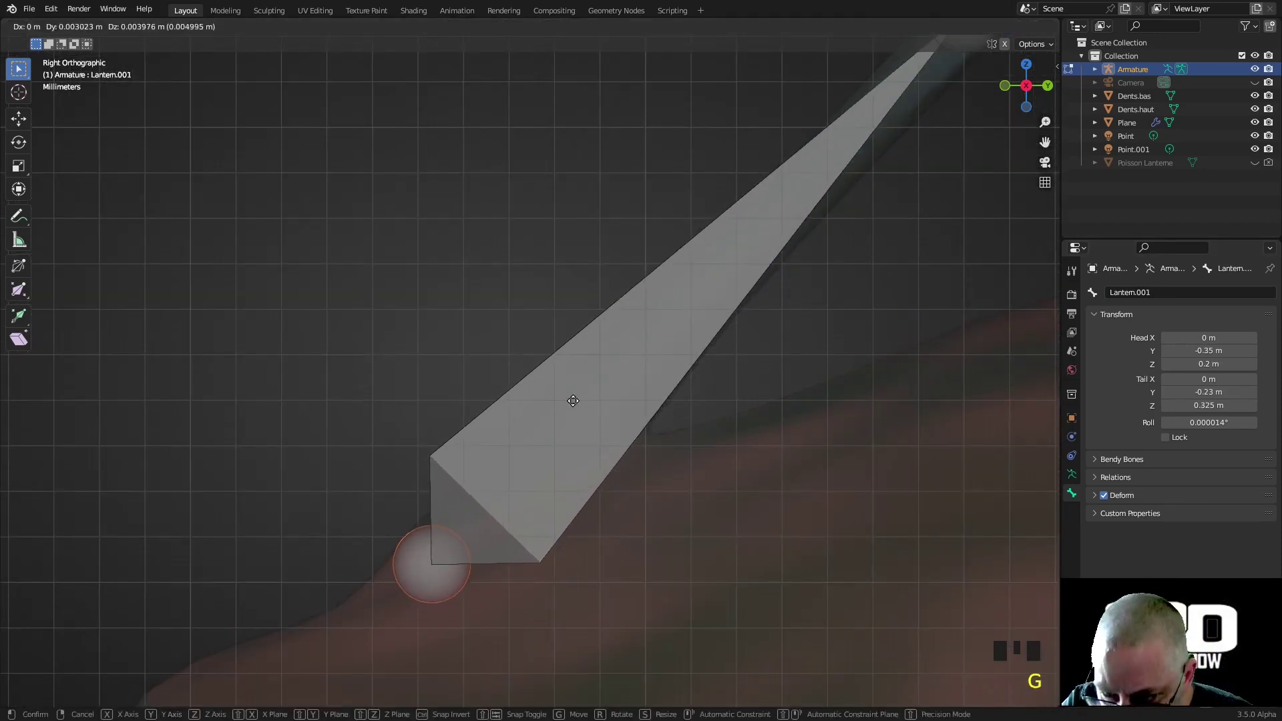
pyautogui.click(813, 92)
pyautogui.scroll(-4, 770, 198)
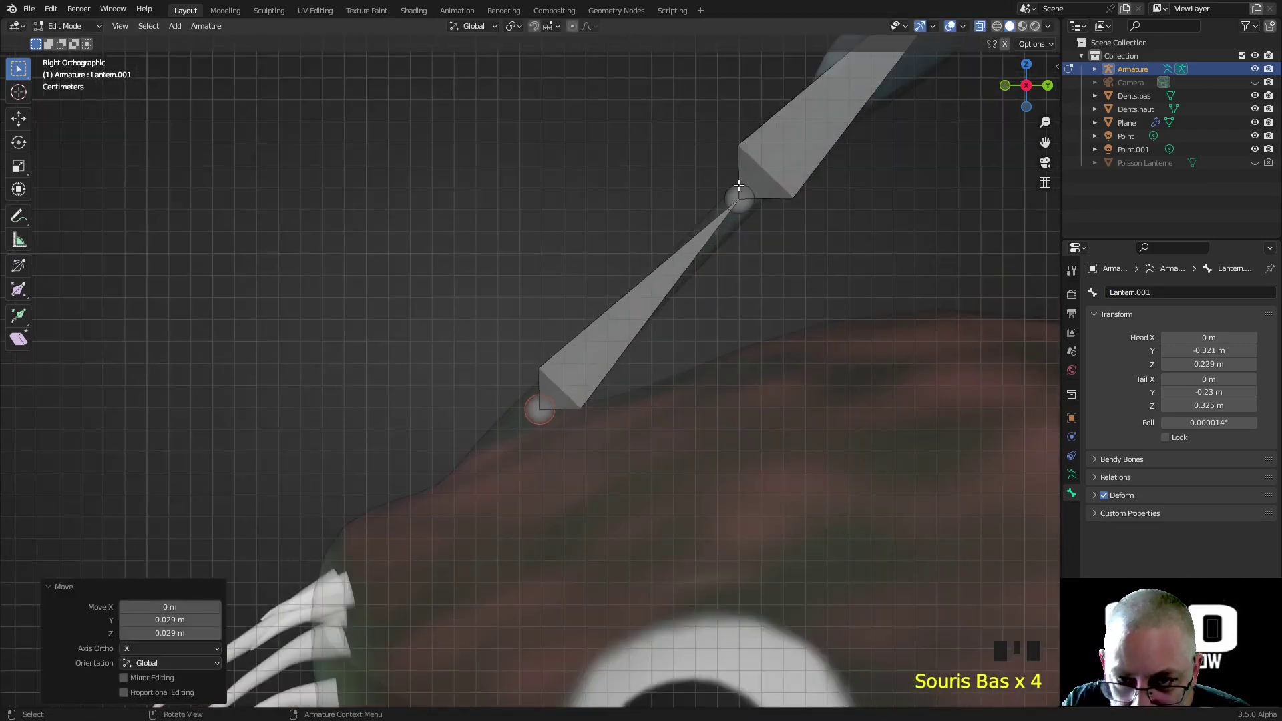
# - Center the joint between the two stalk bones inside the stalk, at about Y -0.229 m and Z 0.324 m
pyautogui.click(751, 210)
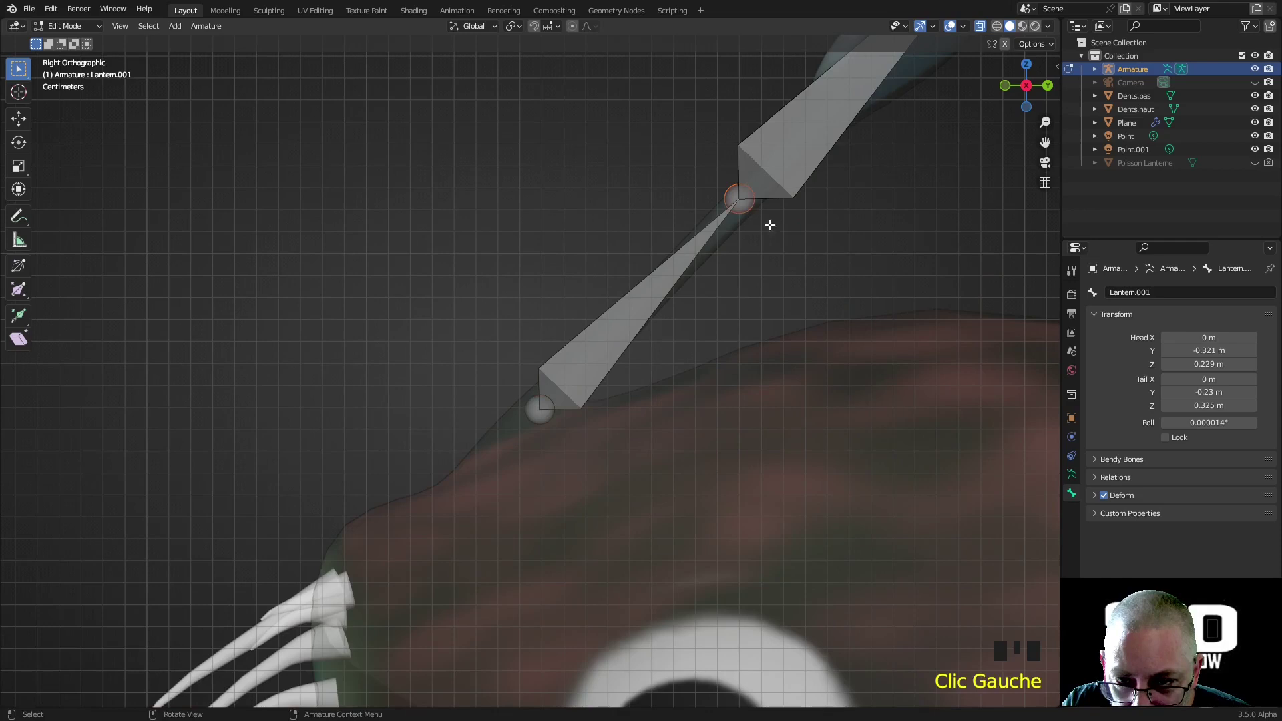
pyautogui.scroll(5, 847, 163)
pyautogui.keyDown('shift'); pyautogui.moveTo(847, 163); pyautogui.dragTo(392, 481, button='middle'); pyautogui.keyUp('shift')
pyautogui.scroll(-1, 590, 329)
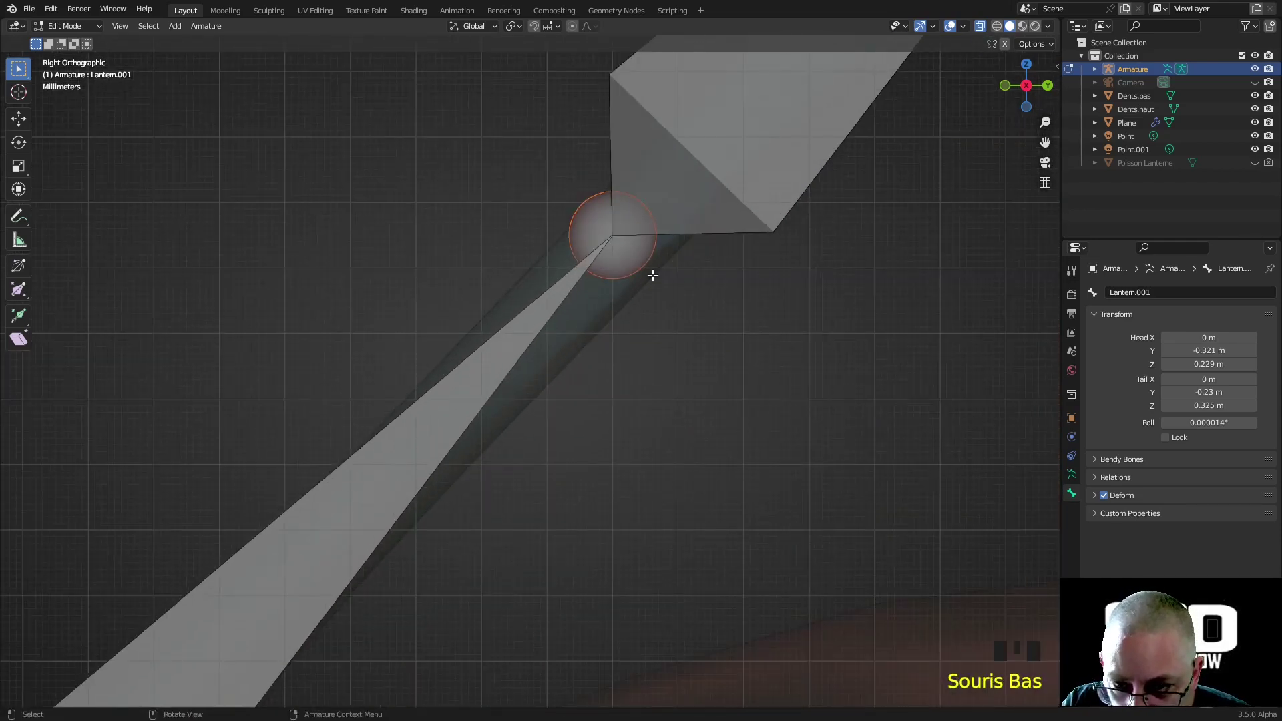
pyautogui.press('g')
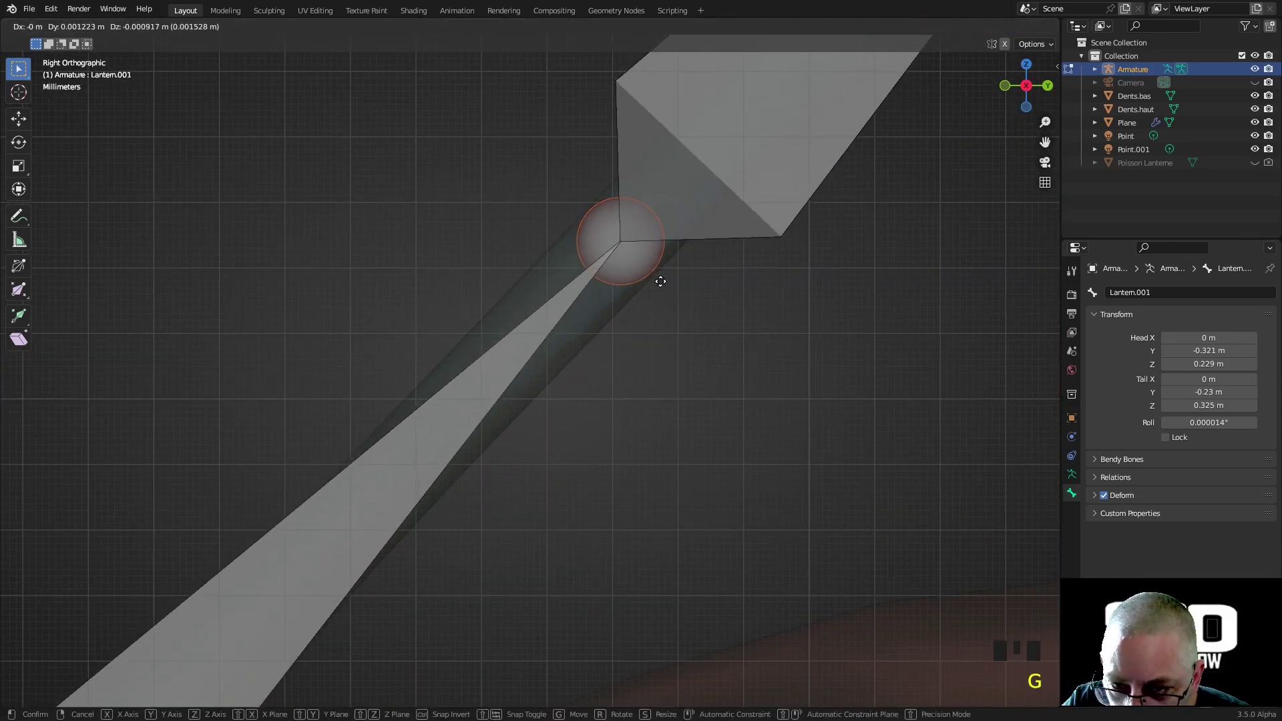
pyautogui.click(661, 281)
pyautogui.scroll(-8, 659, 283)
# - Pull the upper stalk bone's tip back to the lantern's end, at about Y -0.116 m and Z 0.444 m
pyautogui.click(738, 155)
pyautogui.scroll(1, 737, 155)
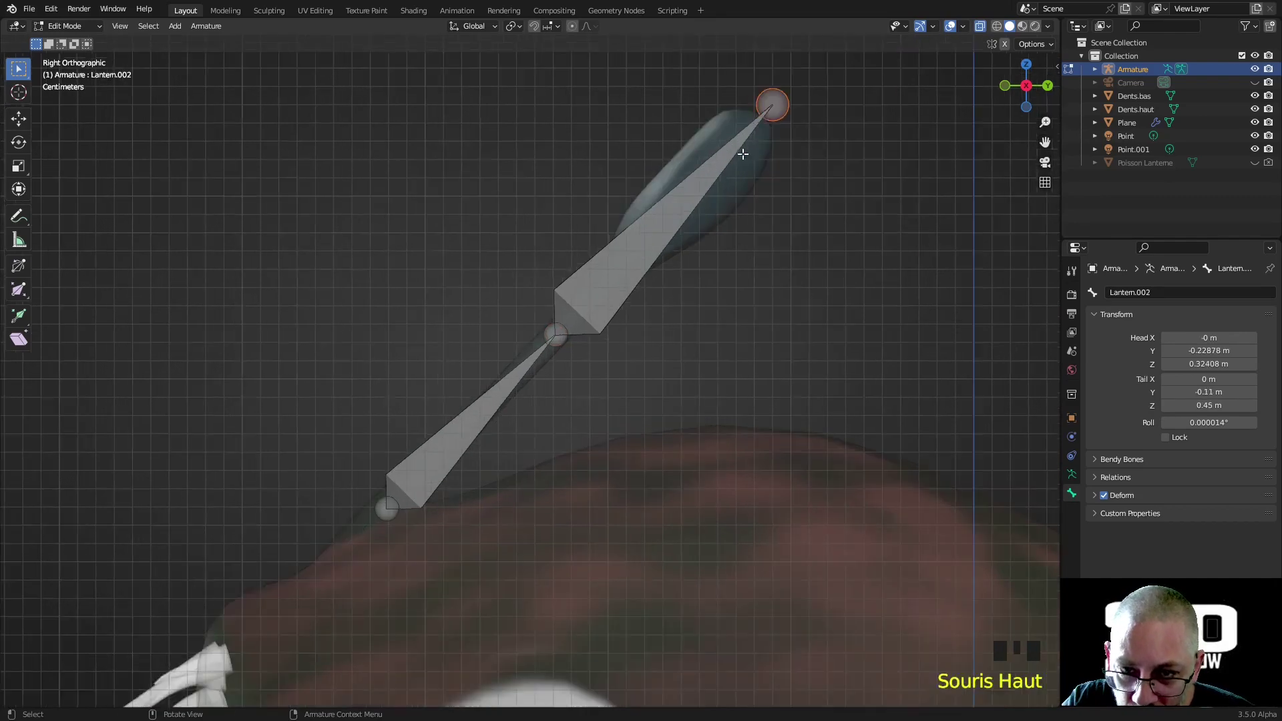
pyautogui.keyDown('shift'); pyautogui.moveTo(753, 158); pyautogui.dragTo(667, 252, button='middle'); pyautogui.keyUp('shift')
pyautogui.scroll(5, 764, 178)
pyautogui.keyDown('shift'); pyautogui.moveTo(764, 177); pyautogui.dragTo(665, 302, button='middle'); pyautogui.keyUp('shift')
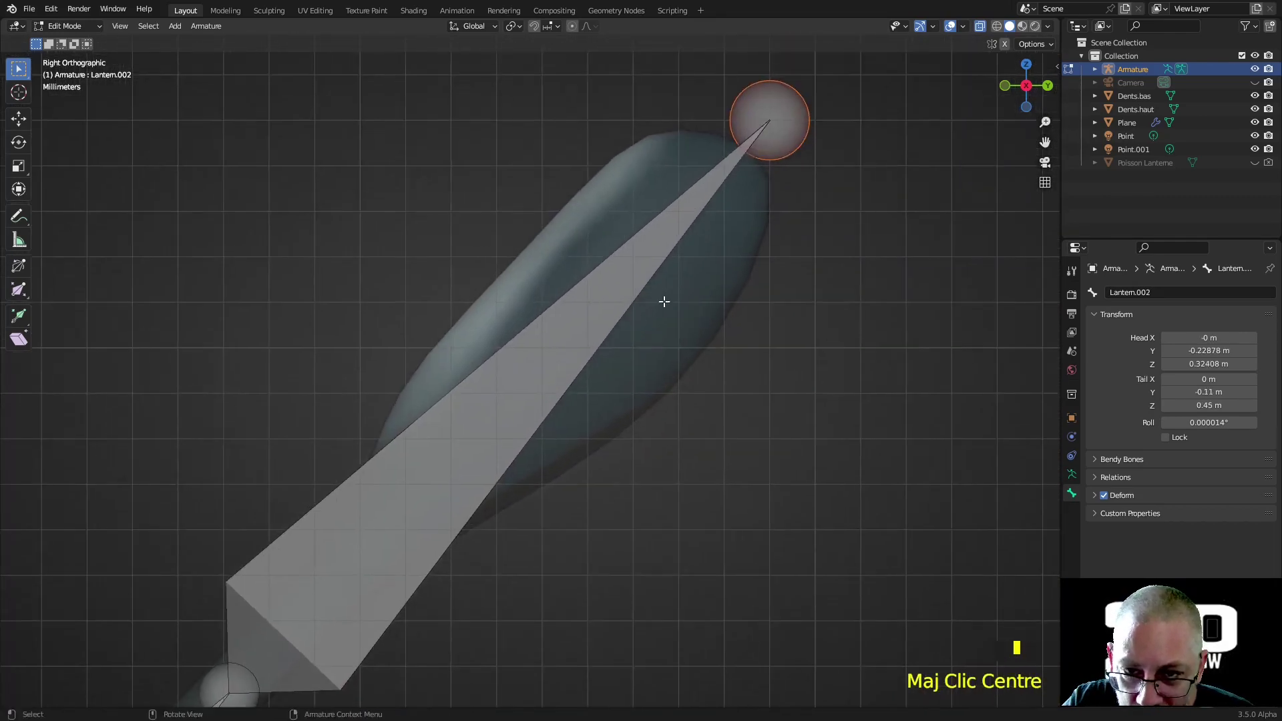
pyautogui.press('g')
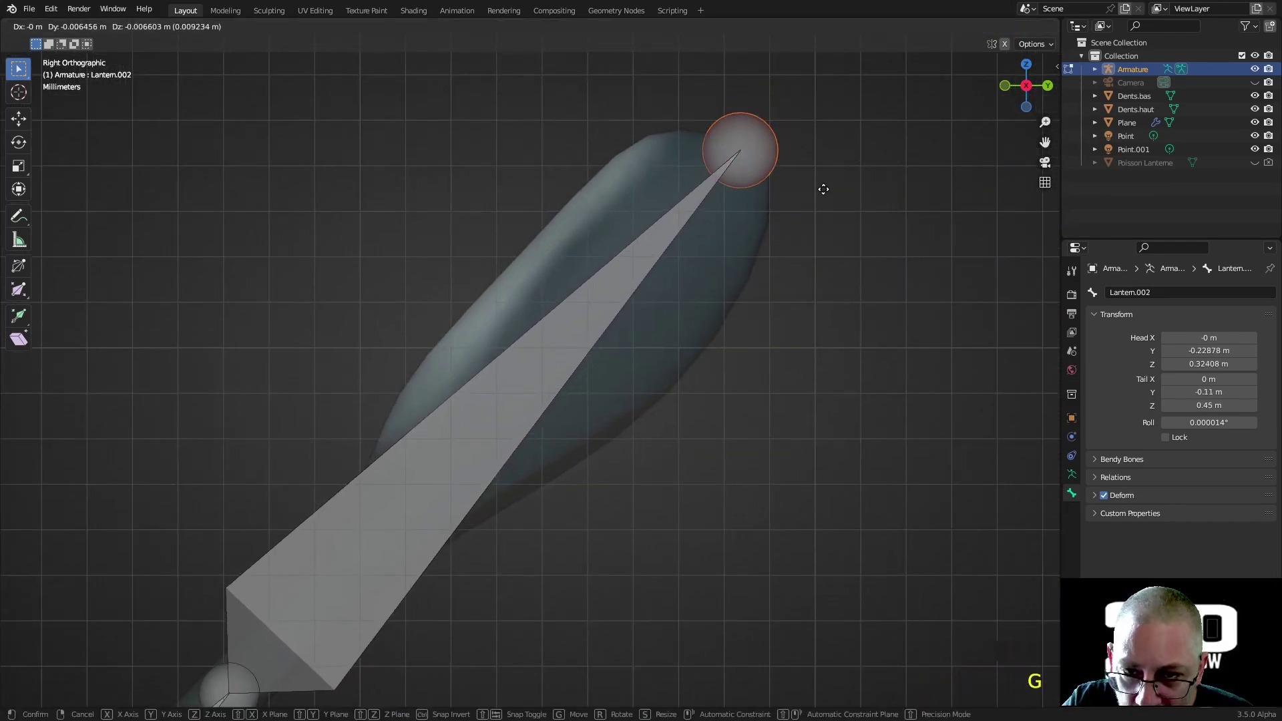
pyautogui.click(825, 188)
pyautogui.scroll(-6, 775, 230)
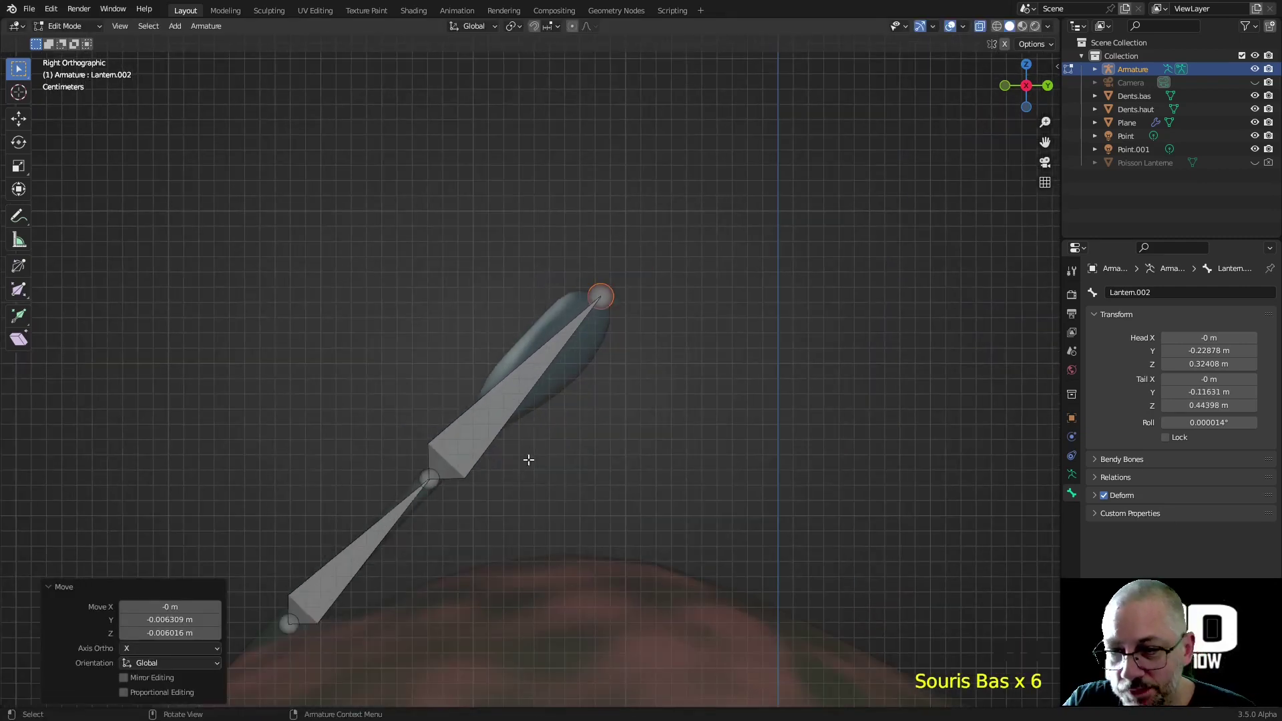
# - Add a new bone at the origin for a side fin and select the whole bone
pyautogui.scroll(-6, 534, 434)
pyautogui.keyDown('shift'); pyautogui.moveTo(668, 371); pyautogui.dragTo(667, 142, button='middle'); pyautogui.keyUp('shift')
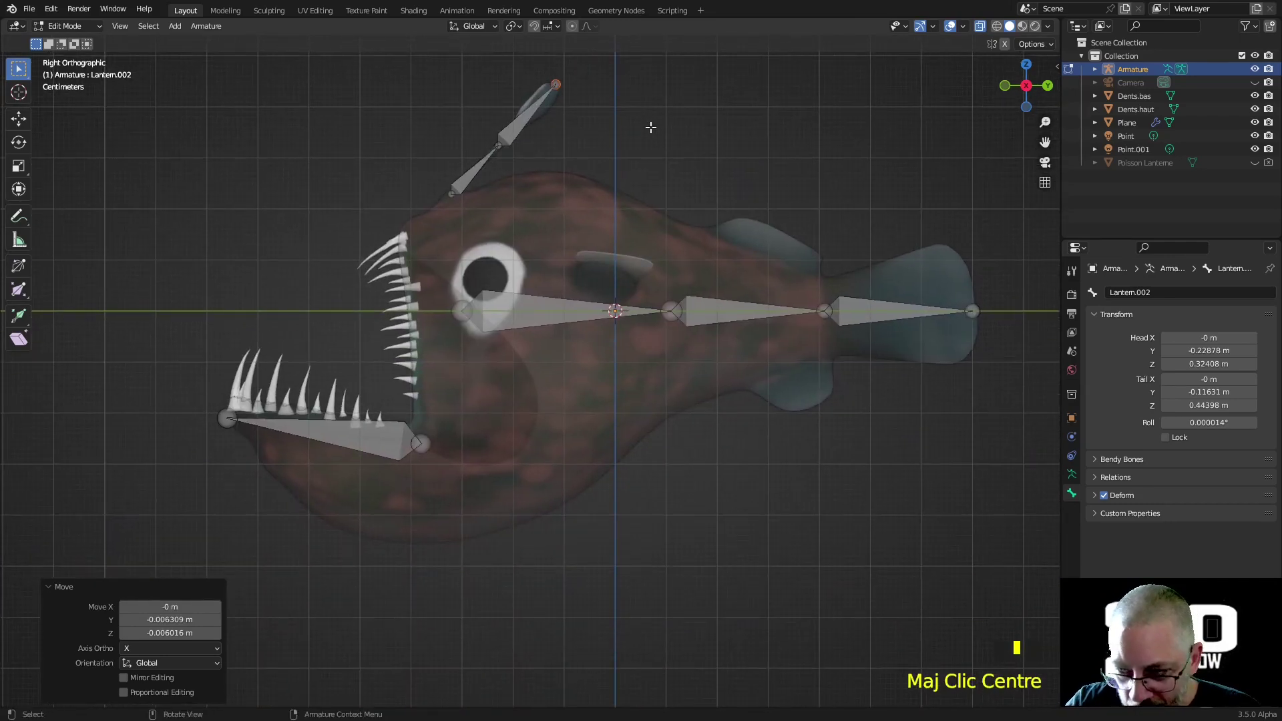
pyautogui.moveTo(655, 126); pyautogui.dragTo(676, 262, button='middle')
pyautogui.hotkey('shift', 'a')
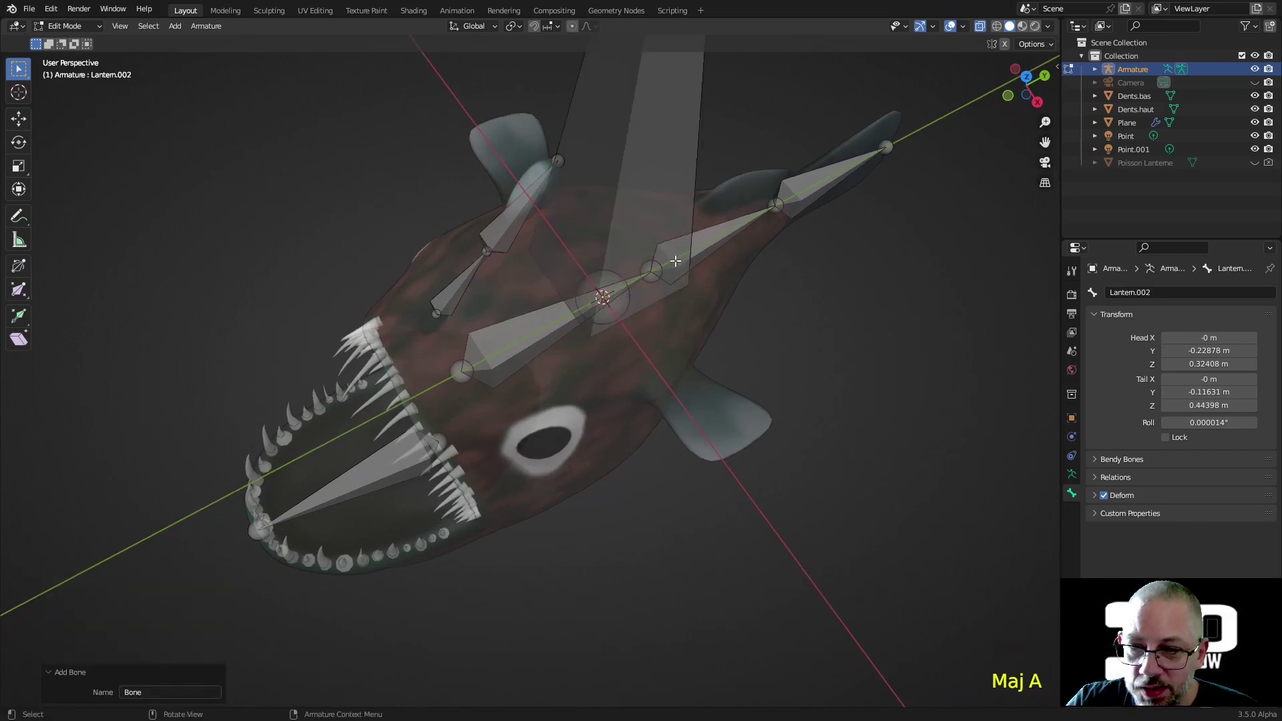
pyautogui.scroll(-3, 636, 267)
pyautogui.click(580, 253)
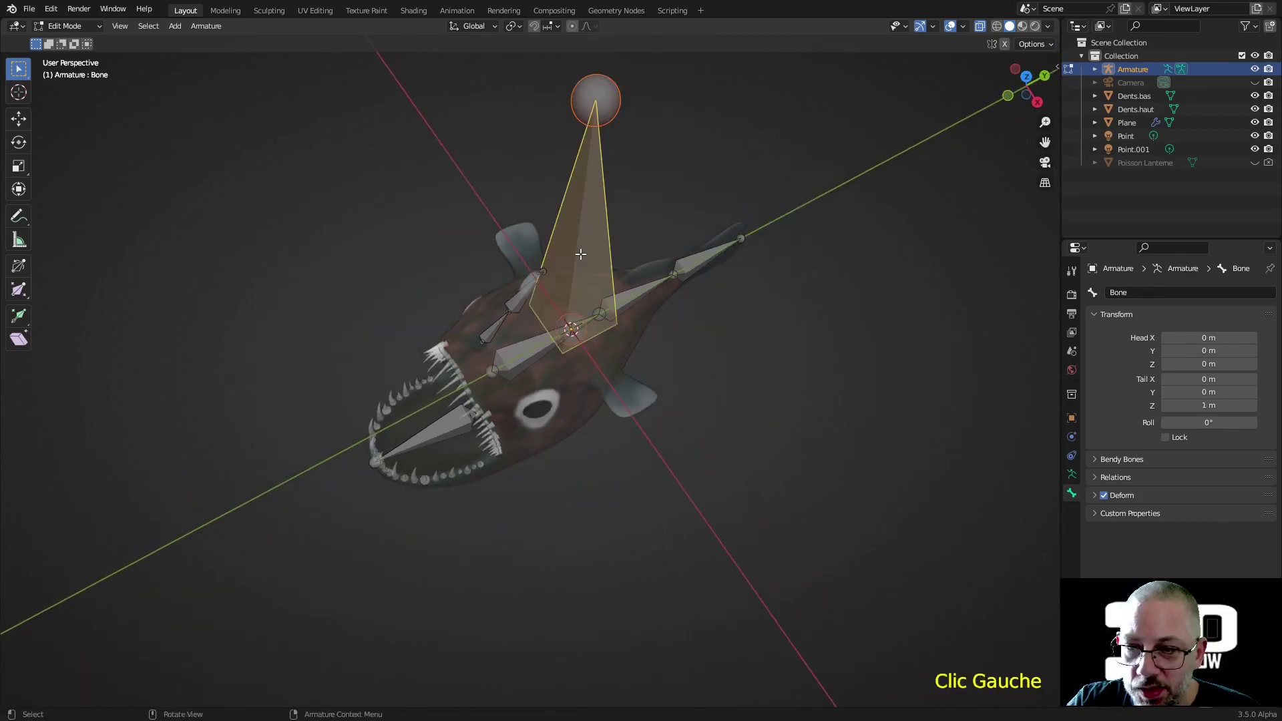
# - Name the new bone Fin.r
pyautogui.click(1140, 295)
pyautogui.write('Fin')
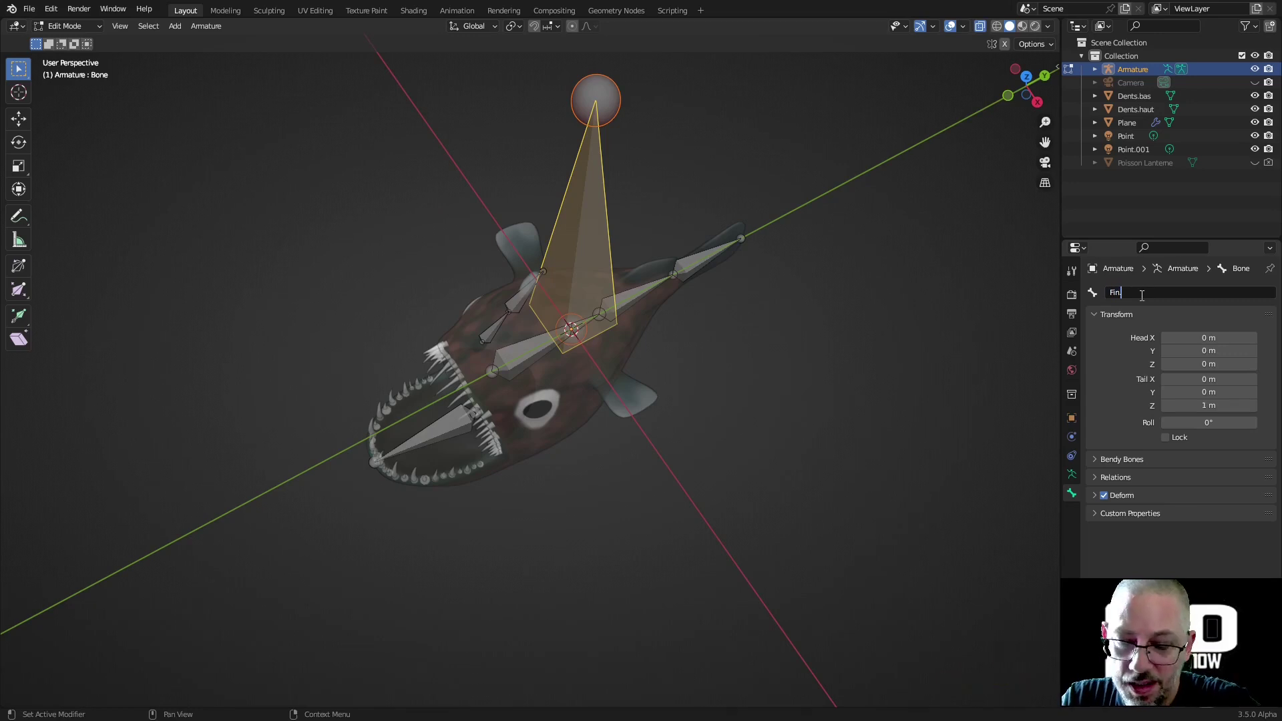
pyautogui.write('.r')
pyautogui.press('Return')
# - Check the bone's side from above and rename it as Fin.l
pyautogui.moveTo(907, 260); pyautogui.dragTo(712, 267, button='middle')
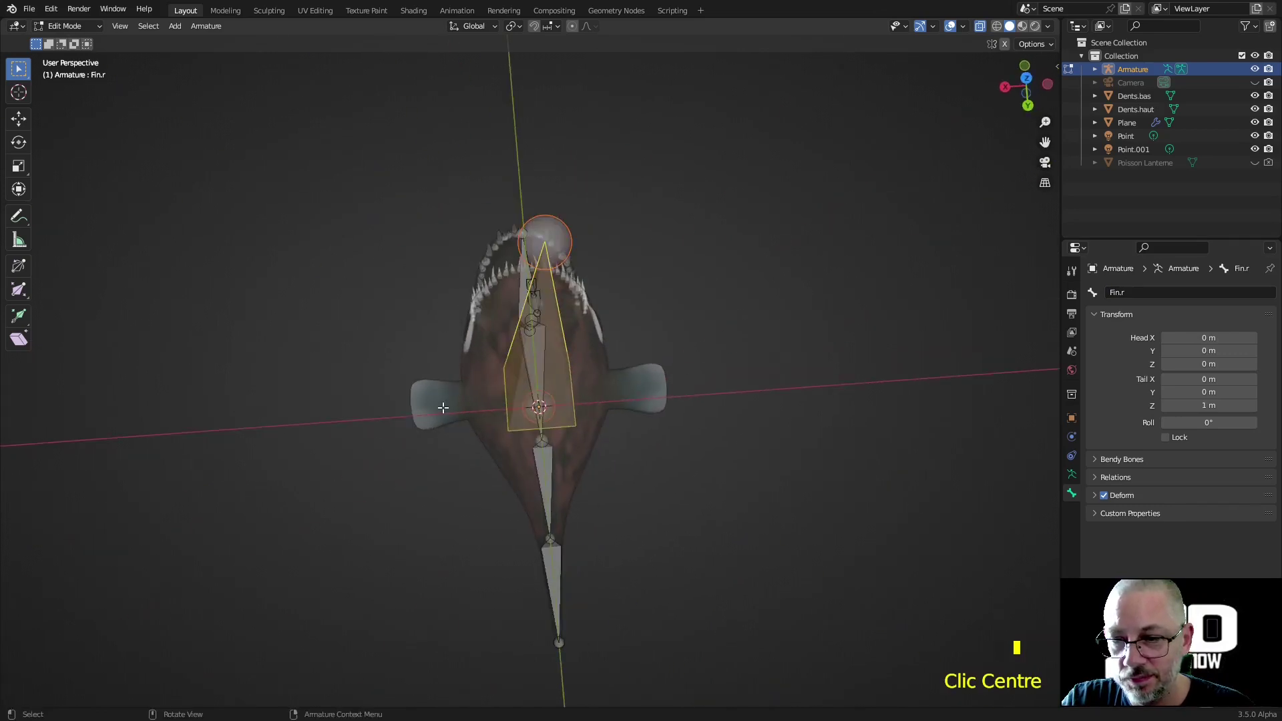
pyautogui.click(1160, 293)
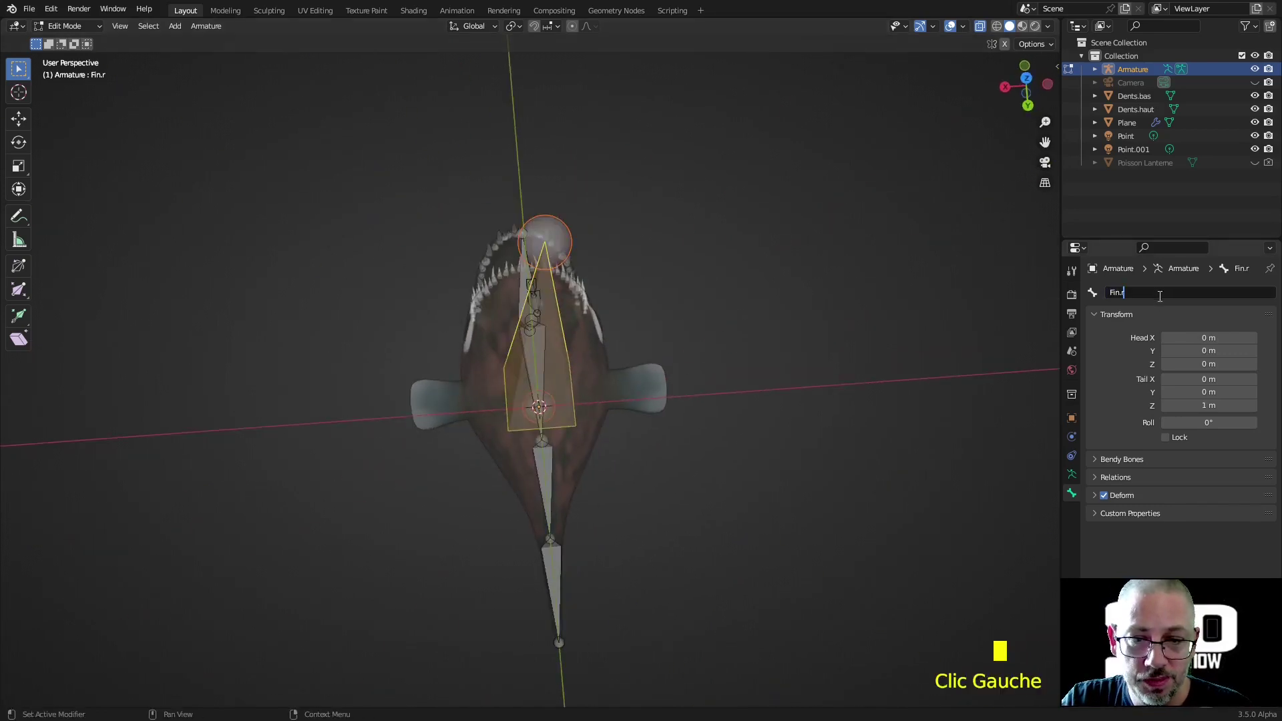
pyautogui.write('l')
pyautogui.press('Return')
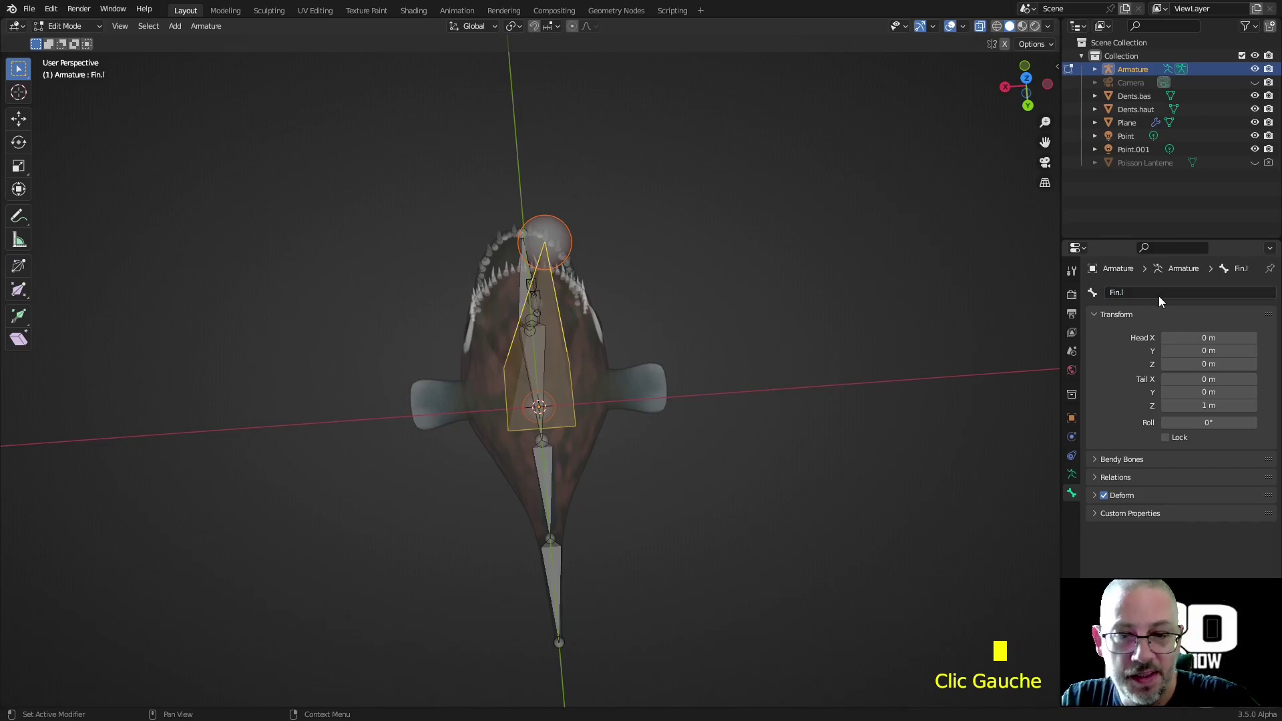
# - In front view, move the whole Fin.l bone to the left fin's base, at about X 0.215 m and Z 0.079 m
pyautogui.moveTo(679, 369); pyautogui.dragTo(927, 278, button='middle')
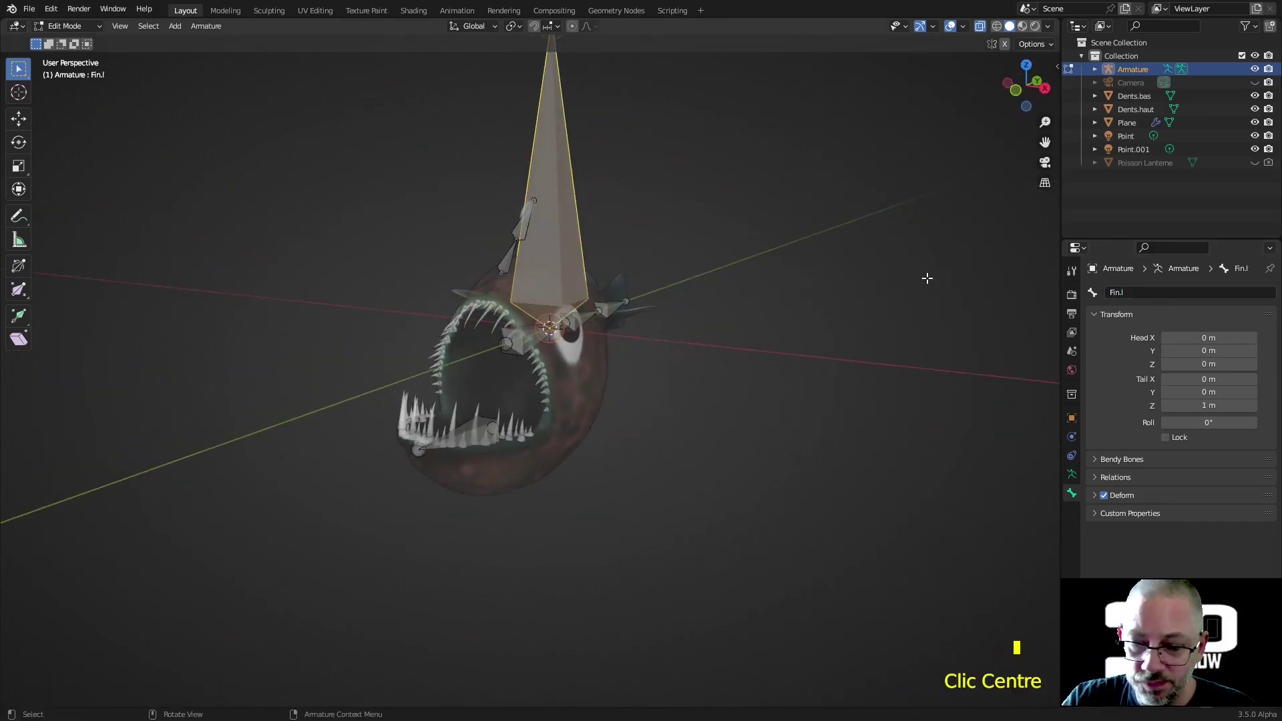
pyautogui.press('KP_1')
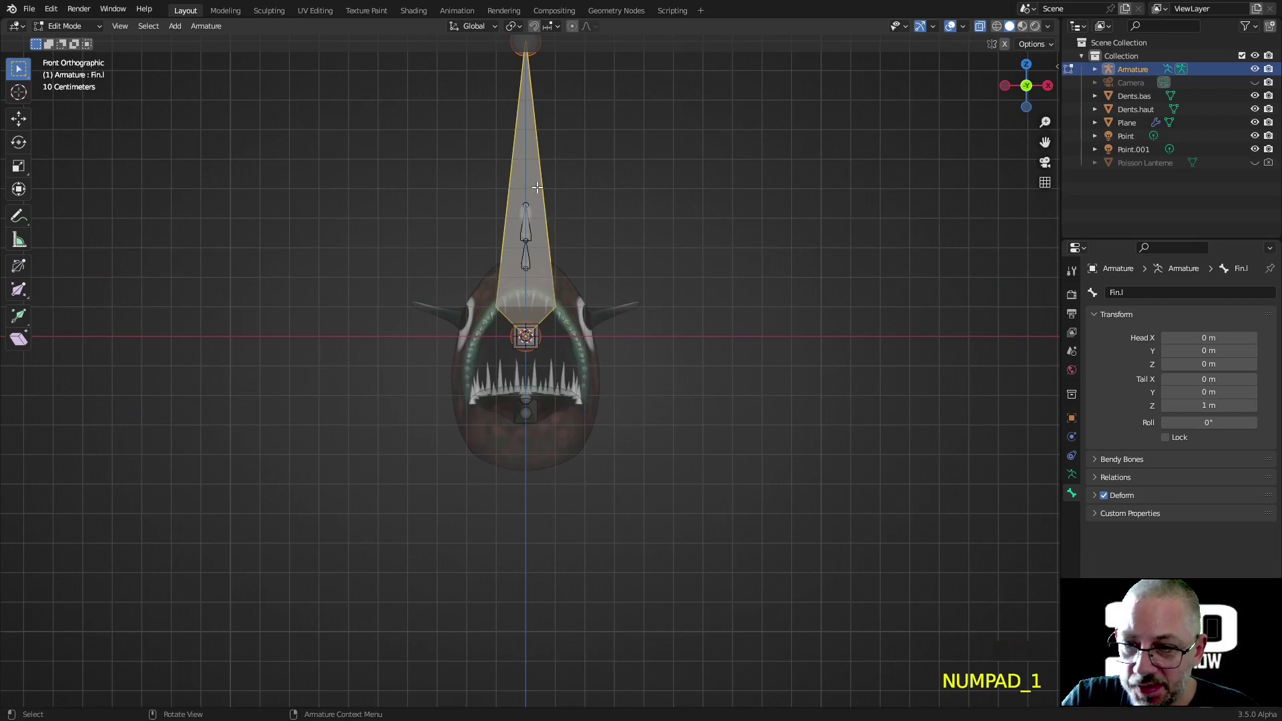
pyautogui.press('g')
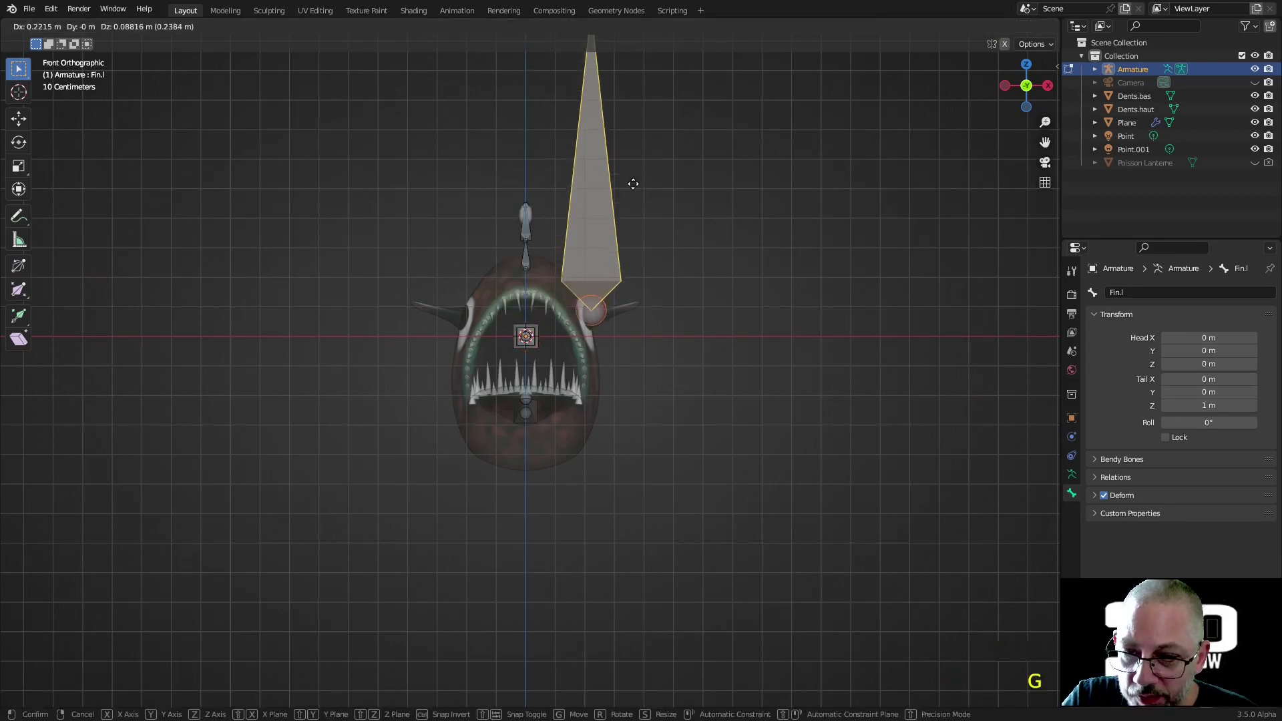
pyautogui.click(632, 187)
pyautogui.scroll(-3, 632, 187)
# - Bring the Fin.l bone's tip to the outer end of the fin, at about X 0.386 m and Z 0.116 m
pyautogui.click(565, 168)
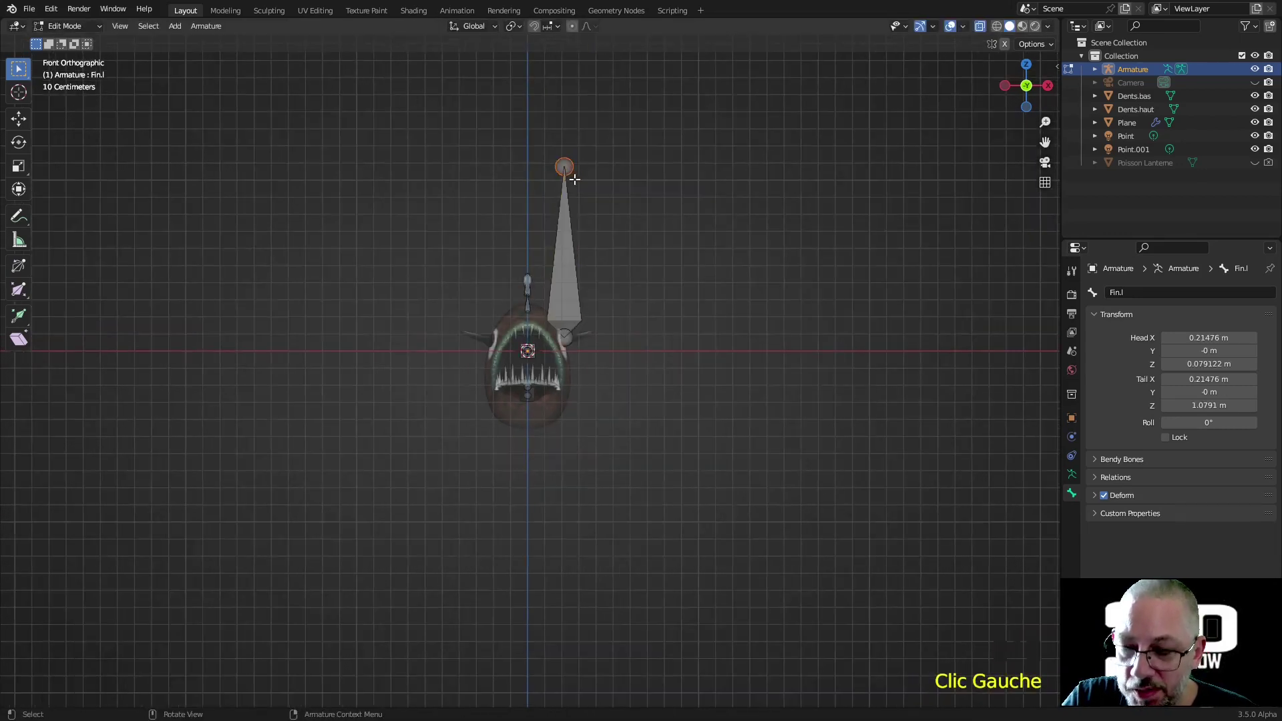
pyautogui.press('g')
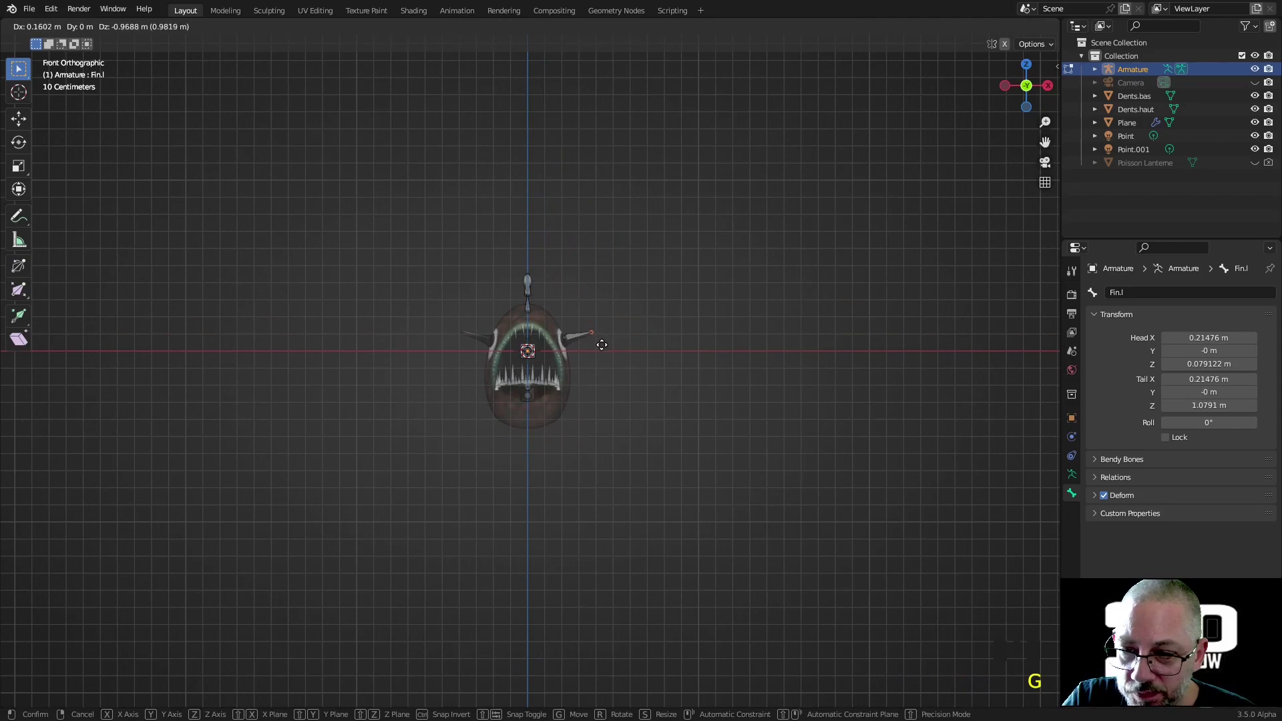
pyautogui.click(598, 346)
pyautogui.scroll(6, 596, 351)
pyautogui.keyDown('shift'); pyautogui.moveTo(595, 354); pyautogui.dragTo(530, 344, button='middle'); pyautogui.keyUp('shift')
pyautogui.scroll(7, 507, 344)
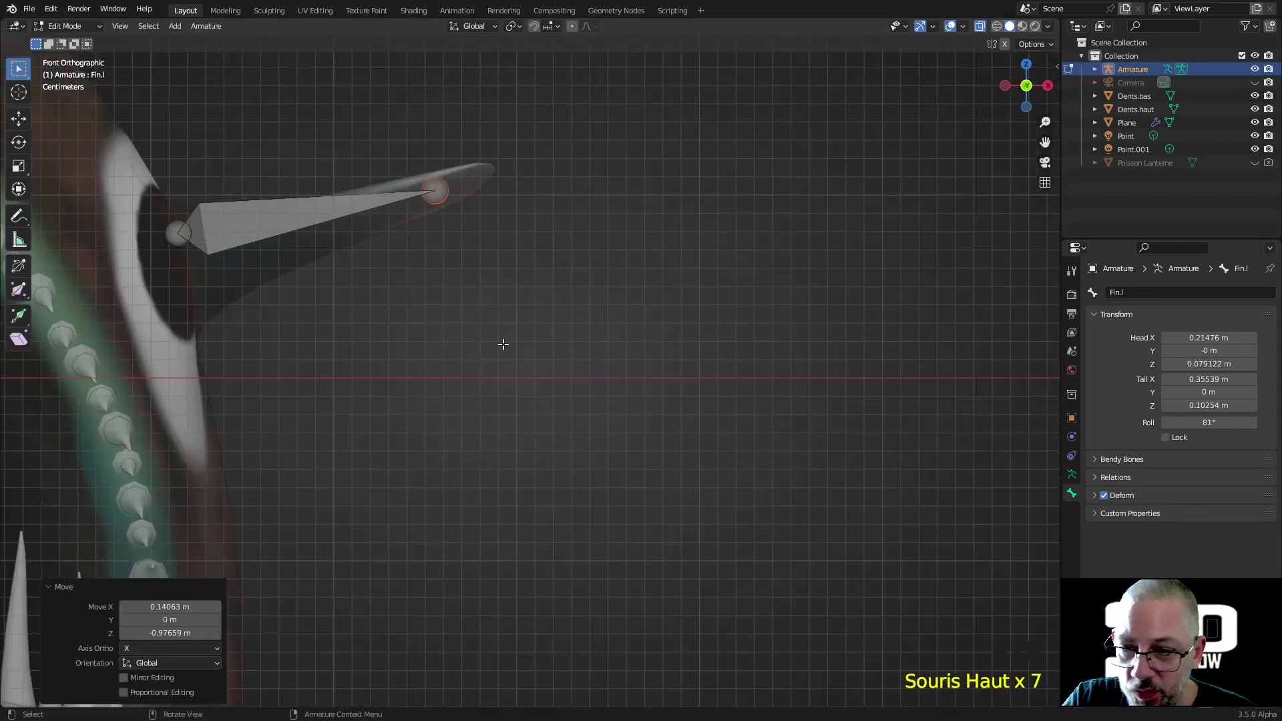
pyautogui.click(450, 184)
pyautogui.press('g')
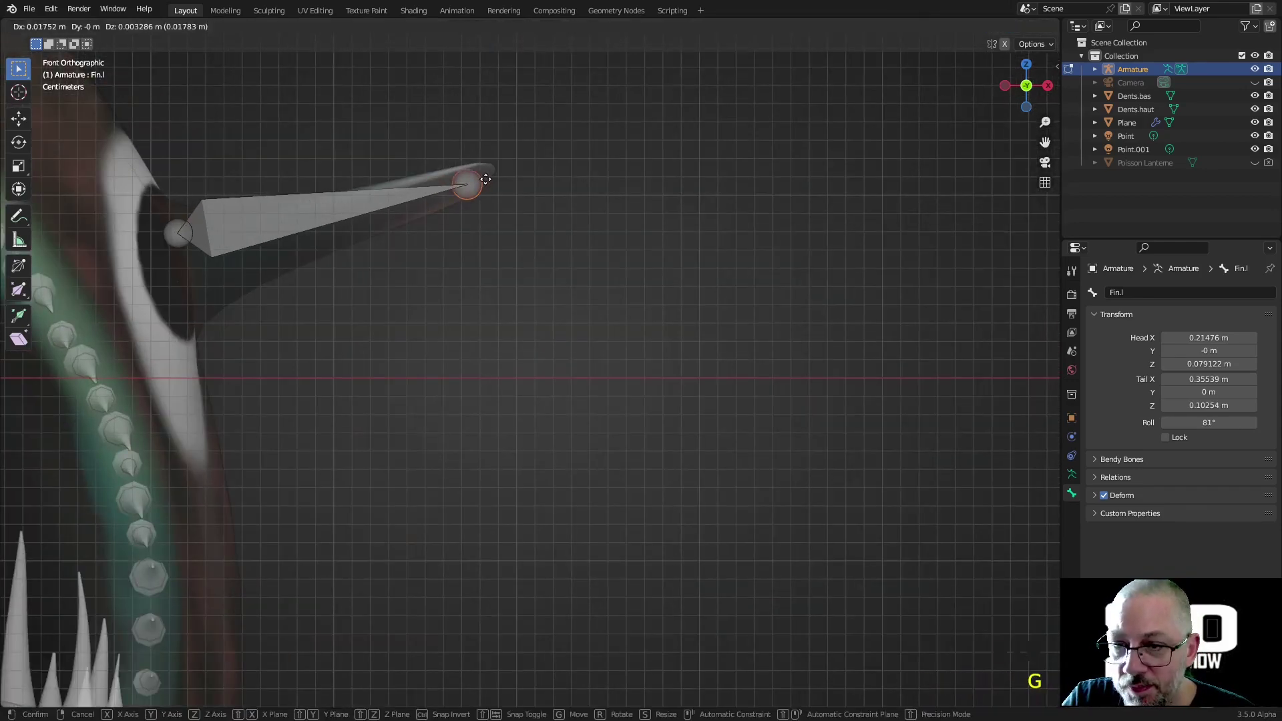
pyautogui.click(505, 160)
# - Lower the Fin.l bone's root into the middle of the fin's base, at about X 0.205 m and Z 0.059 m
pyautogui.click(176, 233)
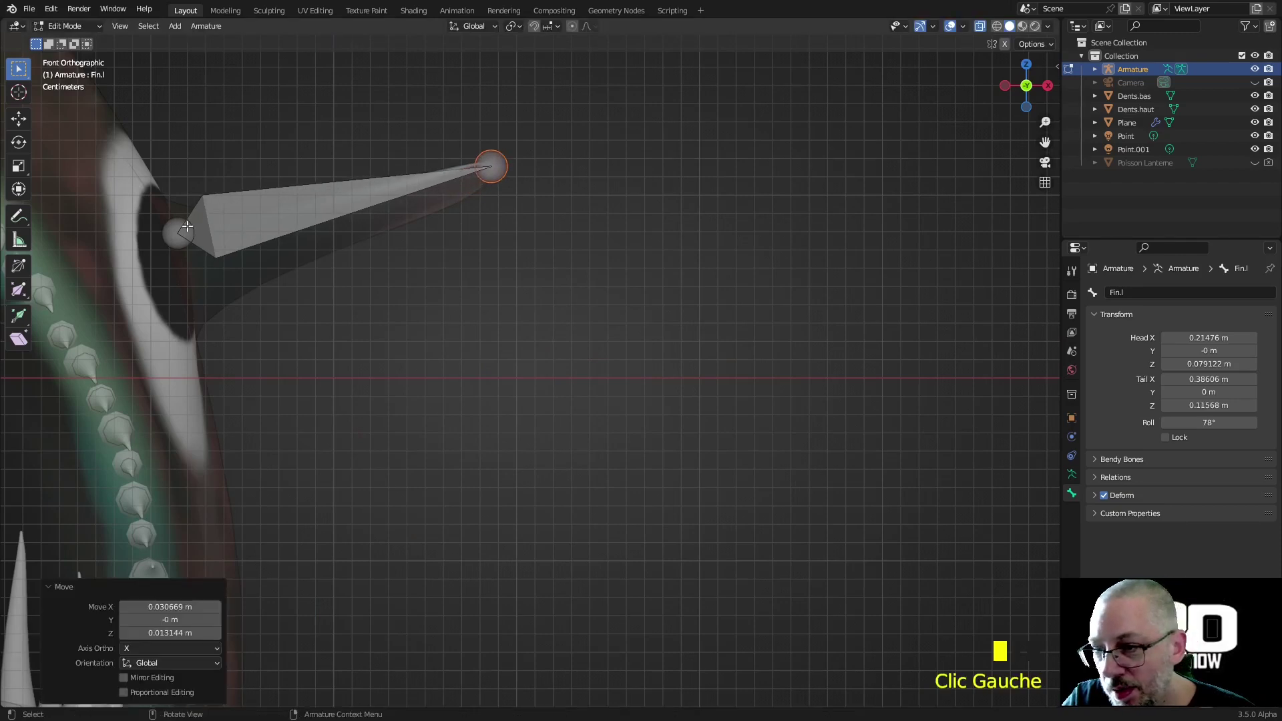
pyautogui.press('g')
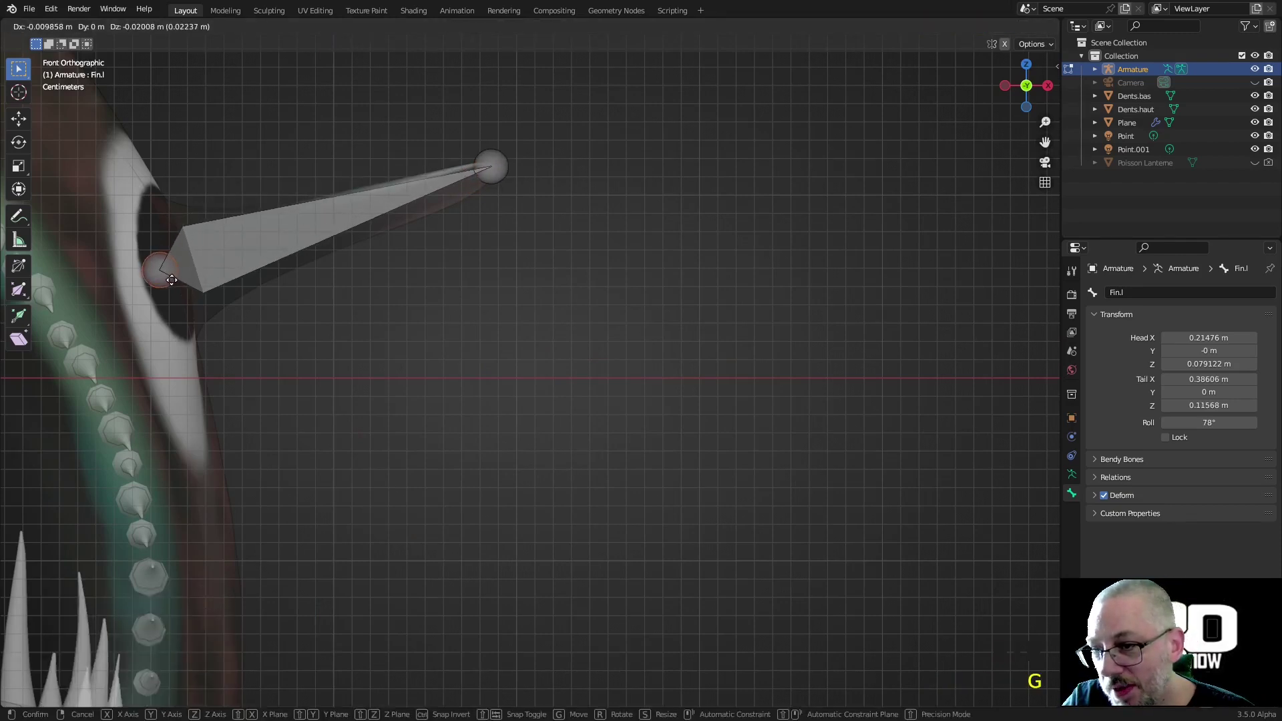
pyautogui.click(172, 280)
pyautogui.scroll(-5, 532, 223)
# - In top view, shift the Fin.l bone's root to about X 0.212 m and Y -0.021 m
pyautogui.moveTo(532, 223); pyautogui.dragTo(501, 409, button='middle')
pyautogui.press('KP_7')
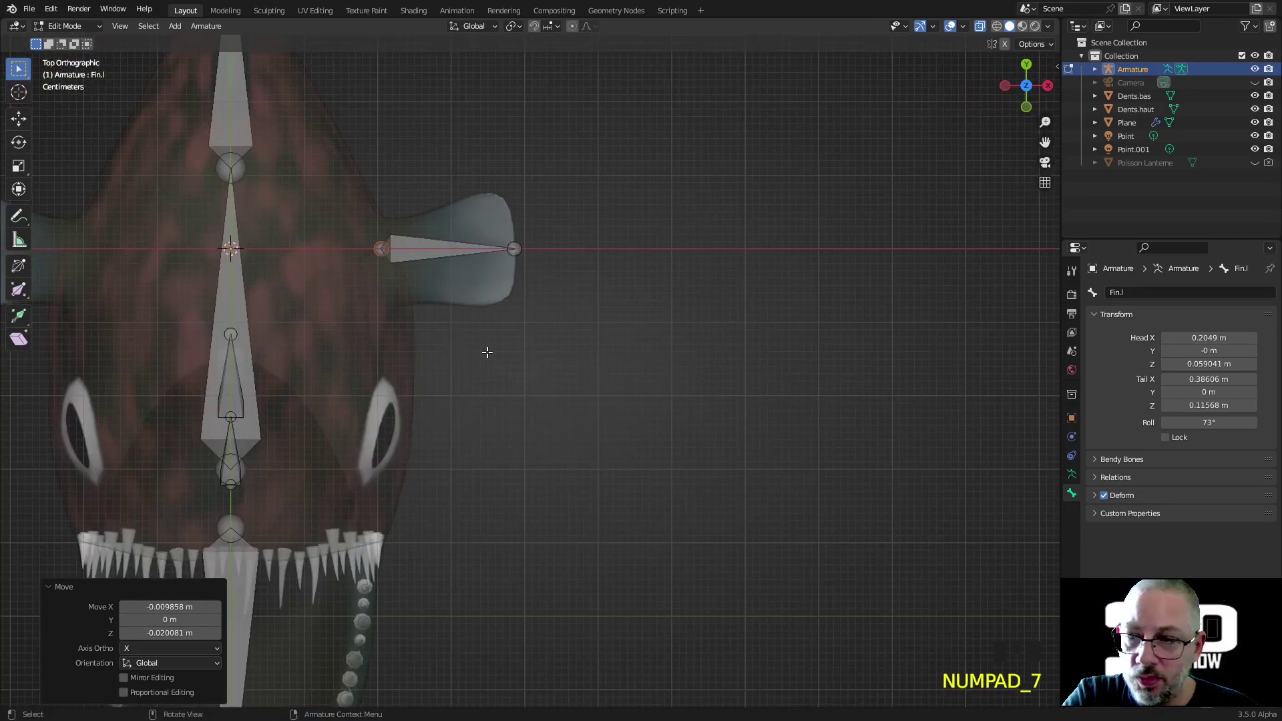
pyautogui.click(381, 250)
pyautogui.press('g')
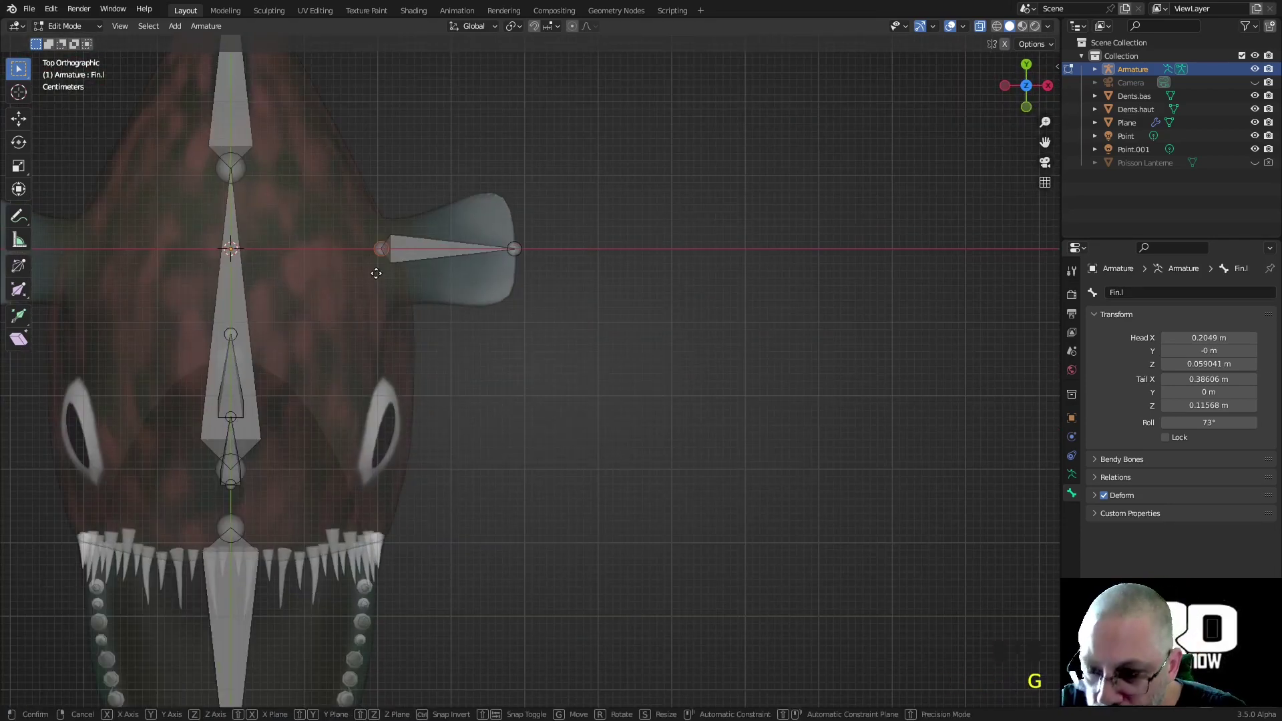
pyautogui.click(383, 289)
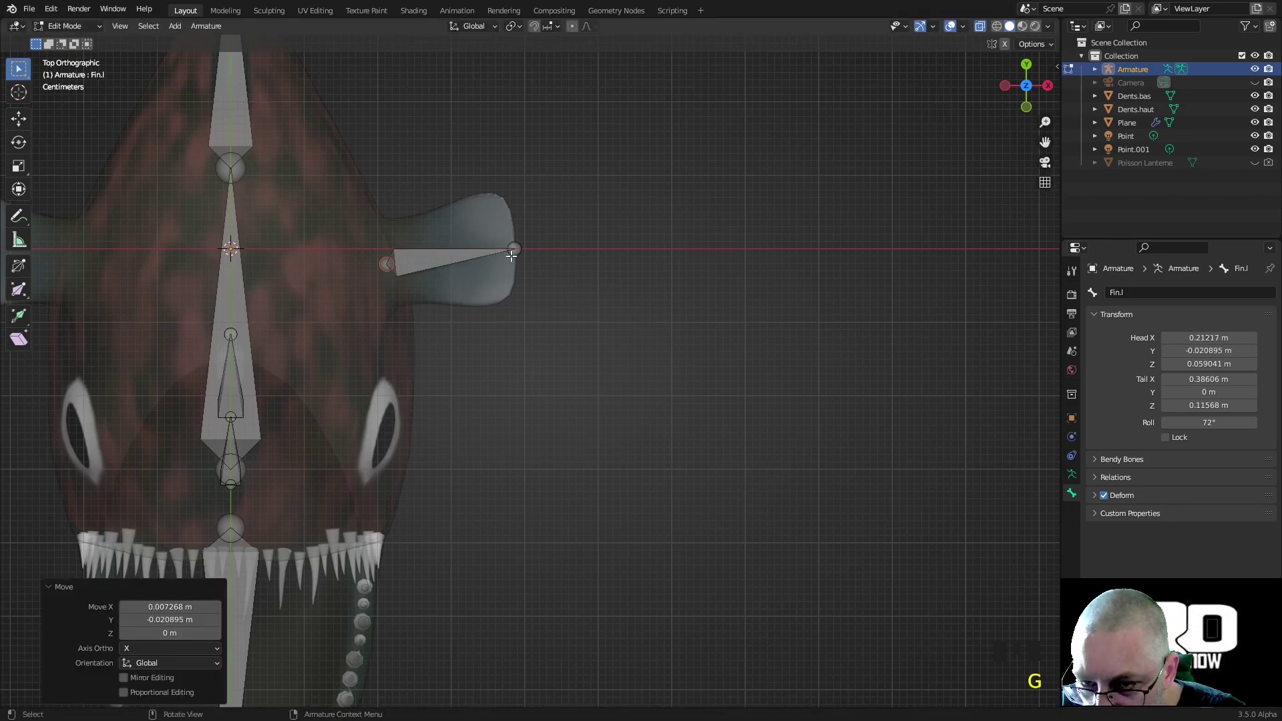
# - Shift the Fin.l bone's tip to about X 0.385 m and Y 0.007 m, and check its placement in perspective
pyautogui.click(513, 252)
pyautogui.press('g')
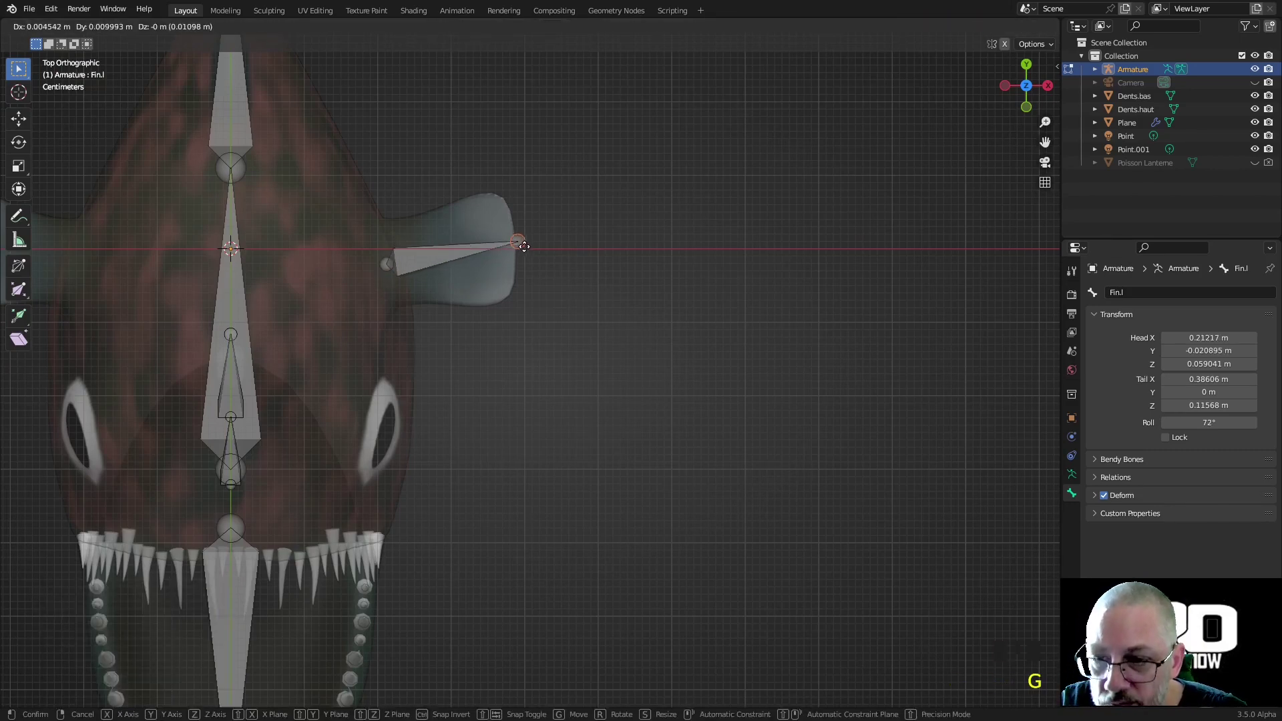
pyautogui.click(520, 249)
pyautogui.scroll(-2, 520, 248)
pyautogui.moveTo(521, 249); pyautogui.dragTo(422, 254, button='middle')
pyautogui.scroll(3, 454, 294)
pyautogui.moveTo(518, 297)
pyautogui.mouseDown(button='middle')
pyautogui.moveTo(497, 301)
pyautogui.moveTo(500, 281)
pyautogui.mouseUp(button='middle')
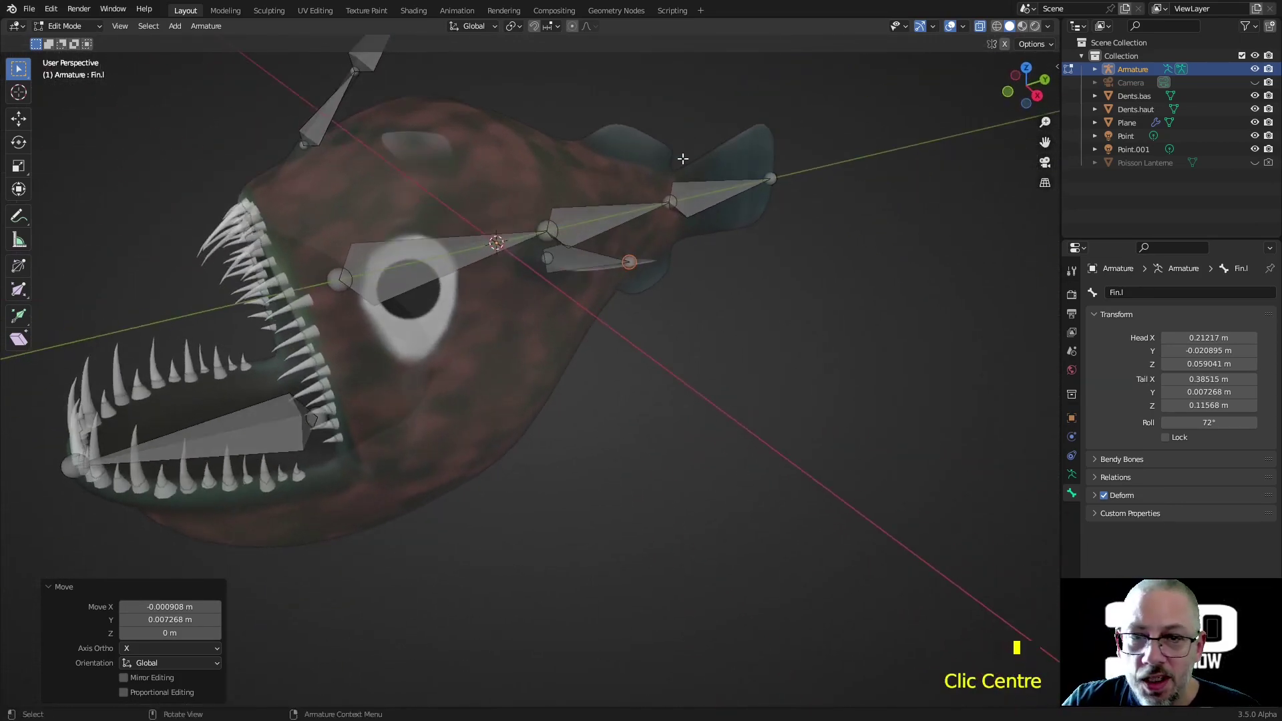
# - Hide all mesh-type objects in the viewport so that only the armature's bones are displayed
pyautogui.click(934, 27)
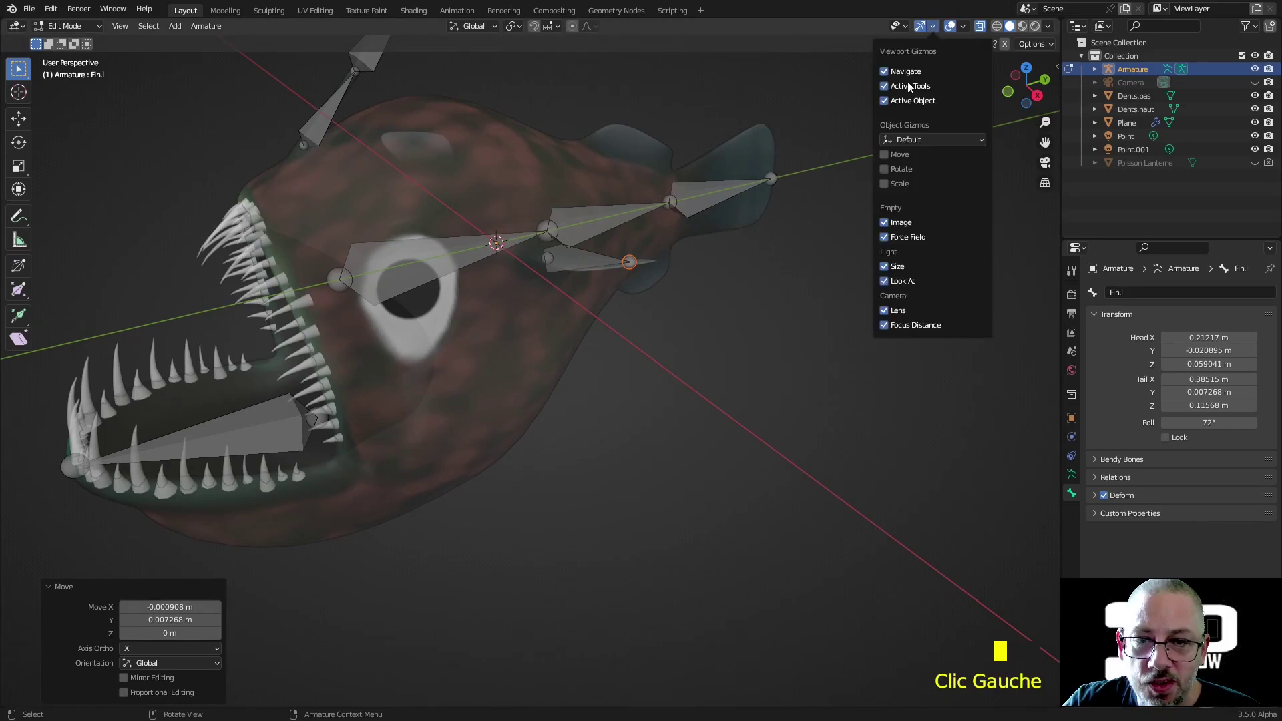
pyautogui.click(898, 29)
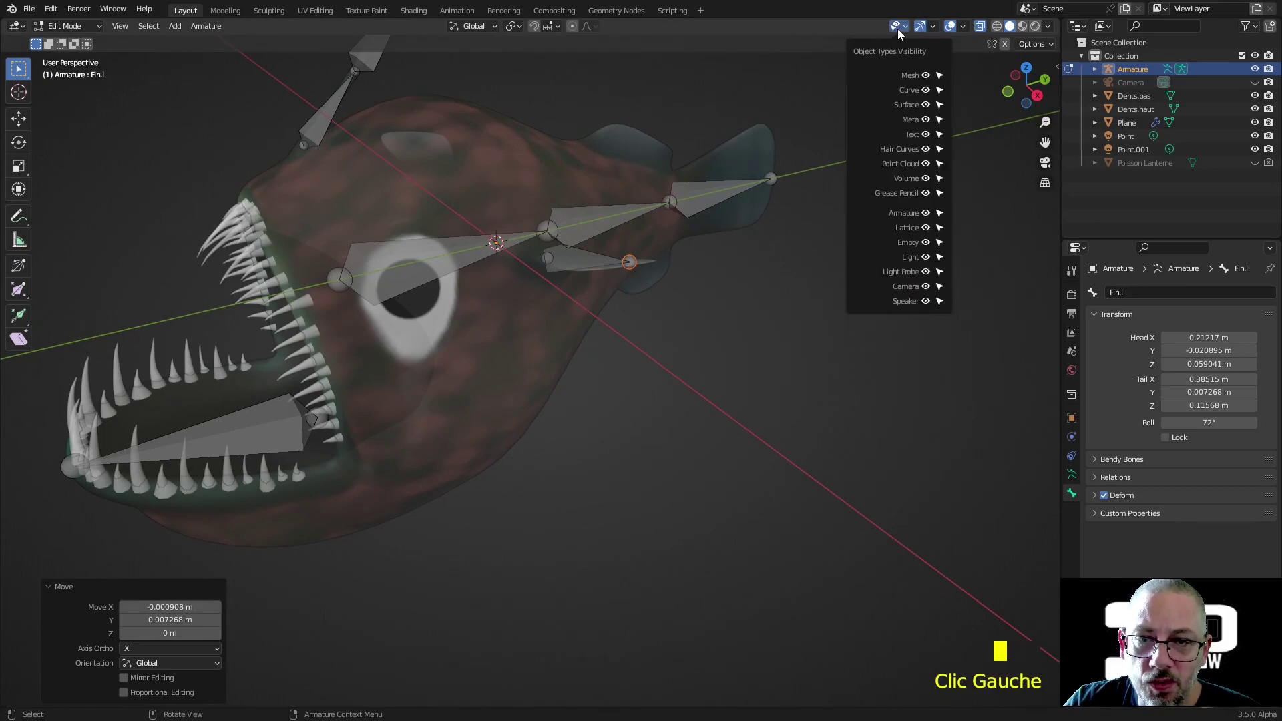
pyautogui.click(927, 78)
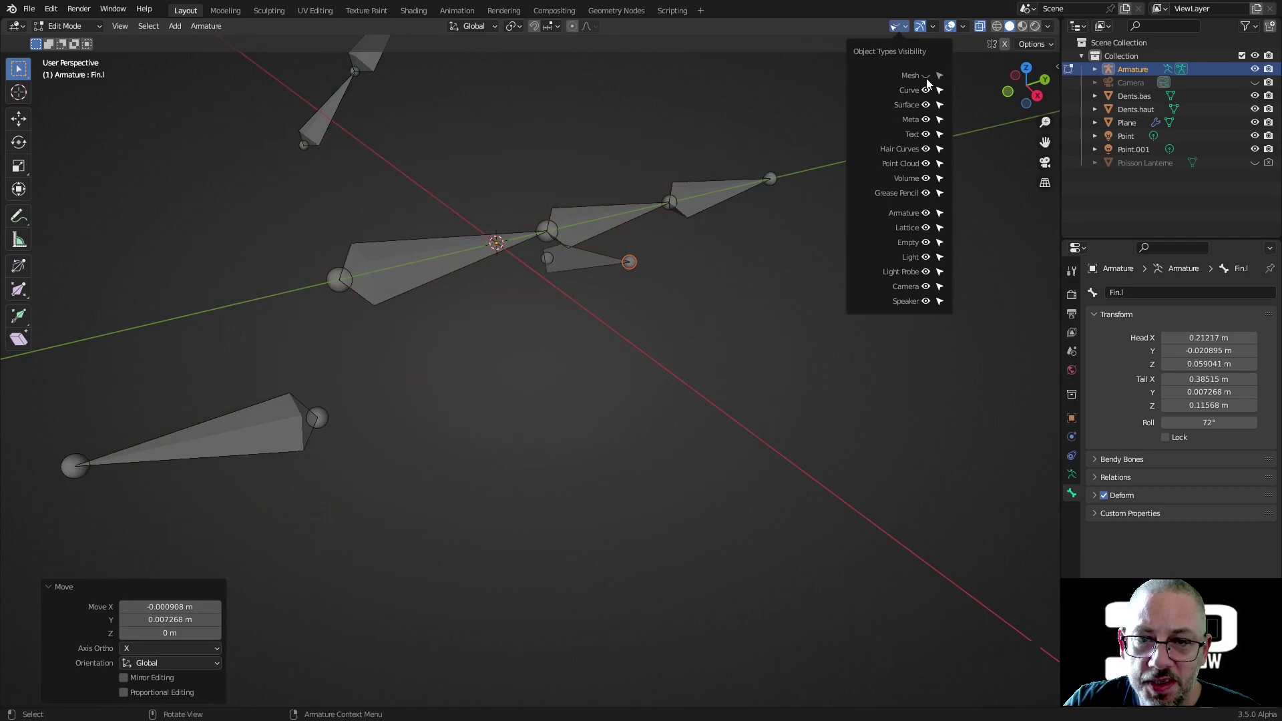
pyautogui.click(681, 344)
# - Set Main as the parent of the Jaw bone in its relations, without connecting the two bones
pyautogui.moveTo(653, 332); pyautogui.dragTo(481, 471, button='middle')
pyautogui.scroll(-3, 613, 348)
pyautogui.click(383, 459)
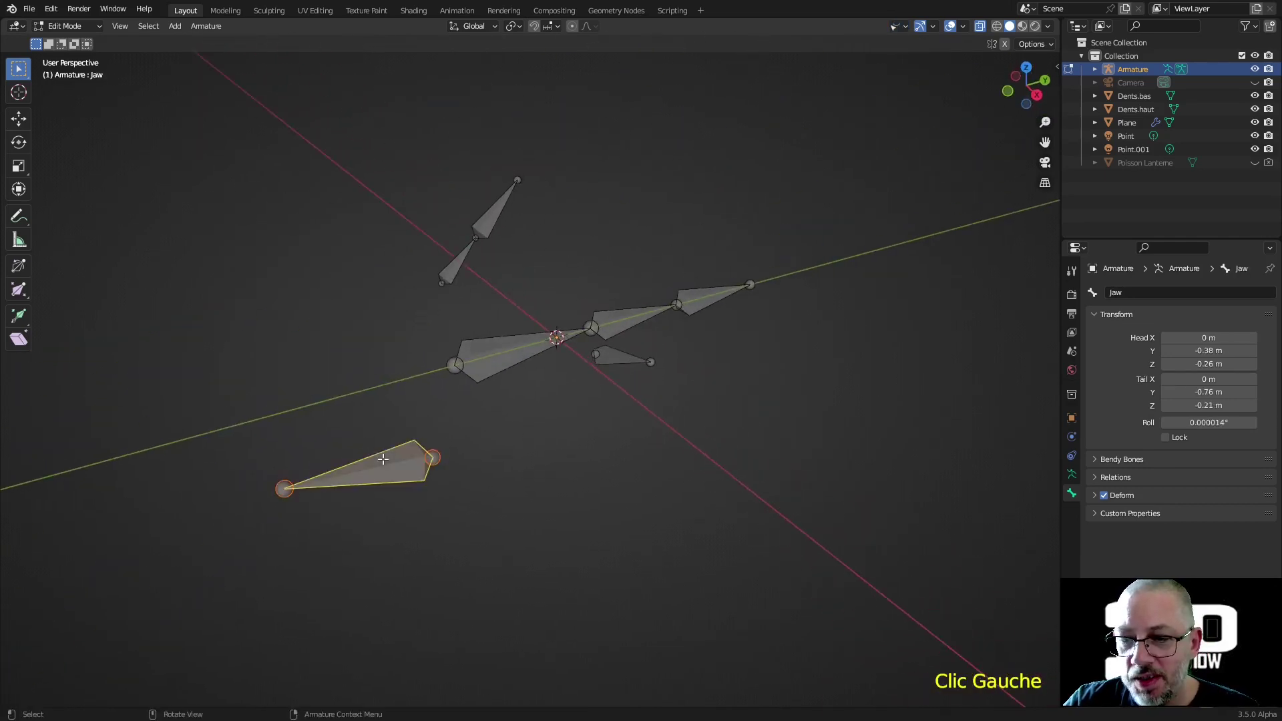
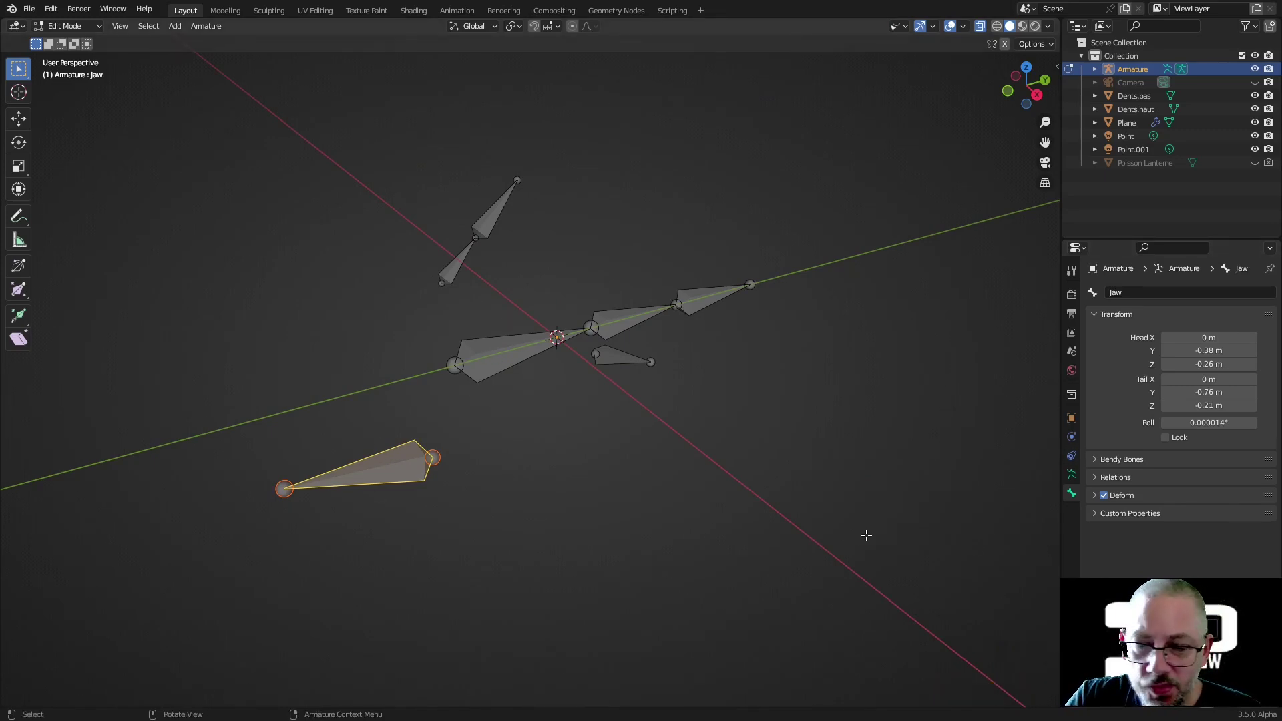
pyautogui.click(496, 359)
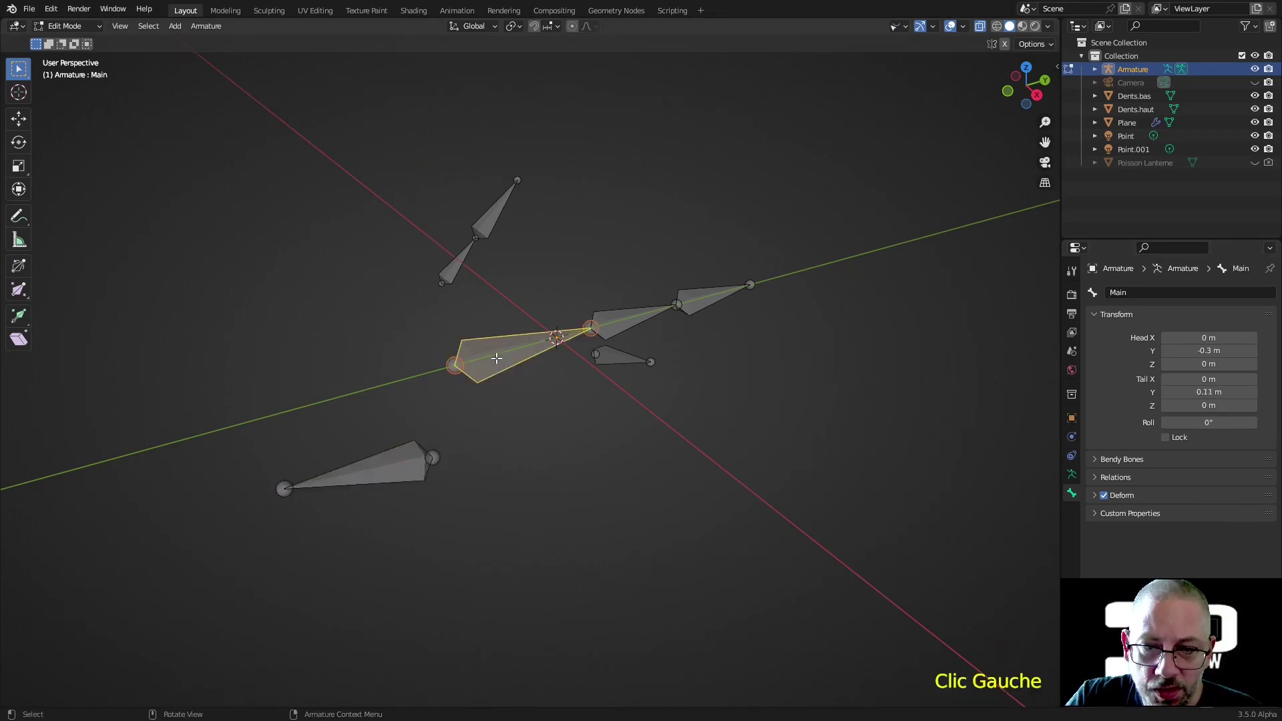
pyautogui.click(378, 481)
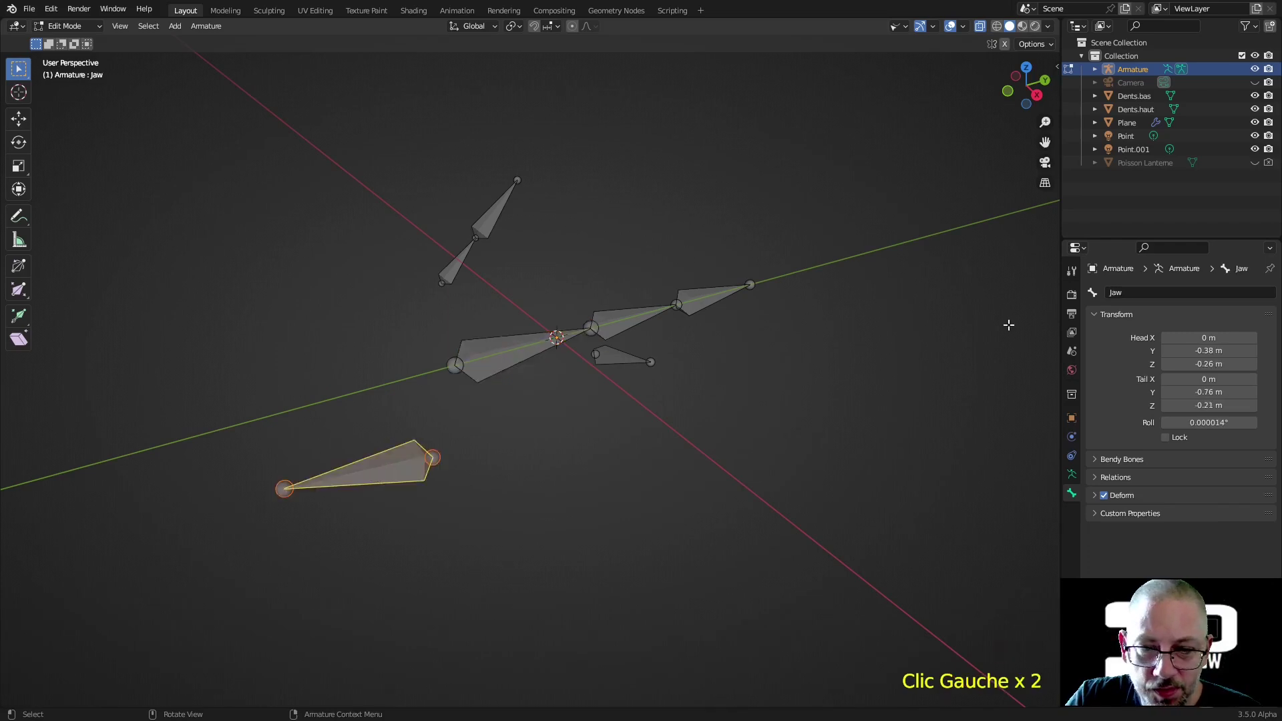
pyautogui.click(1095, 477)
pyautogui.scroll(-6, 1112, 495)
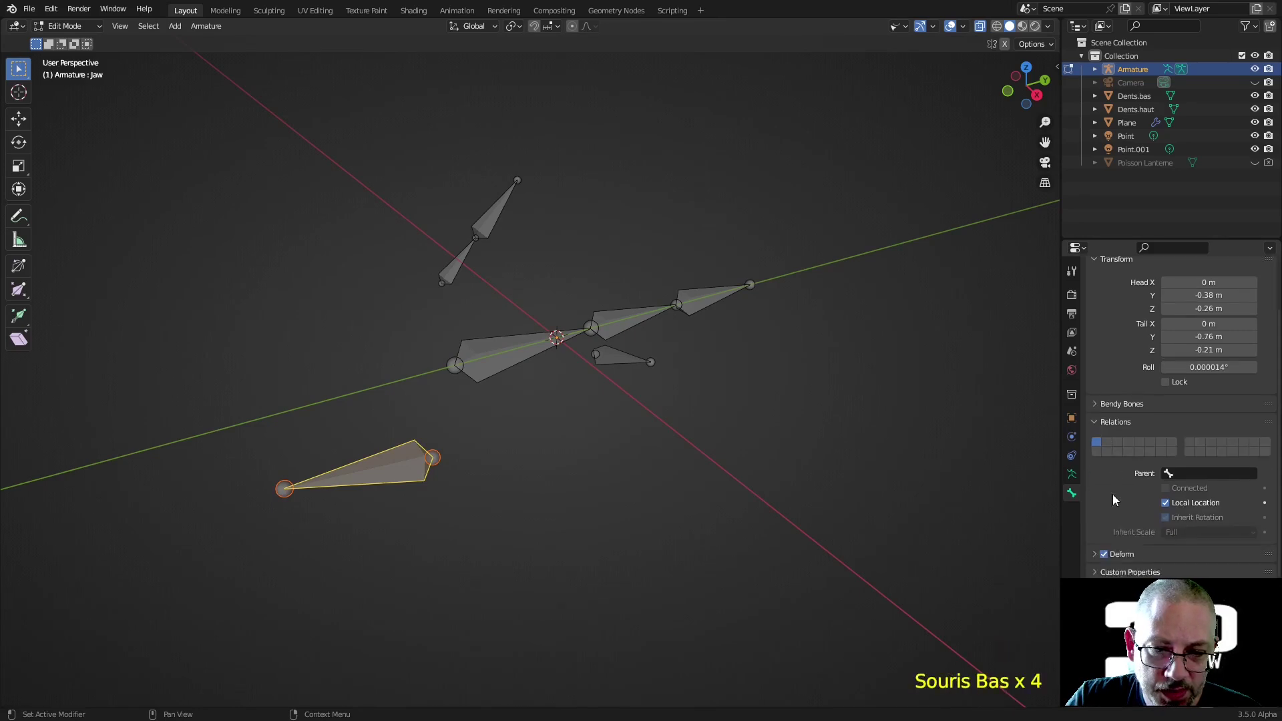
pyautogui.click(1168, 474)
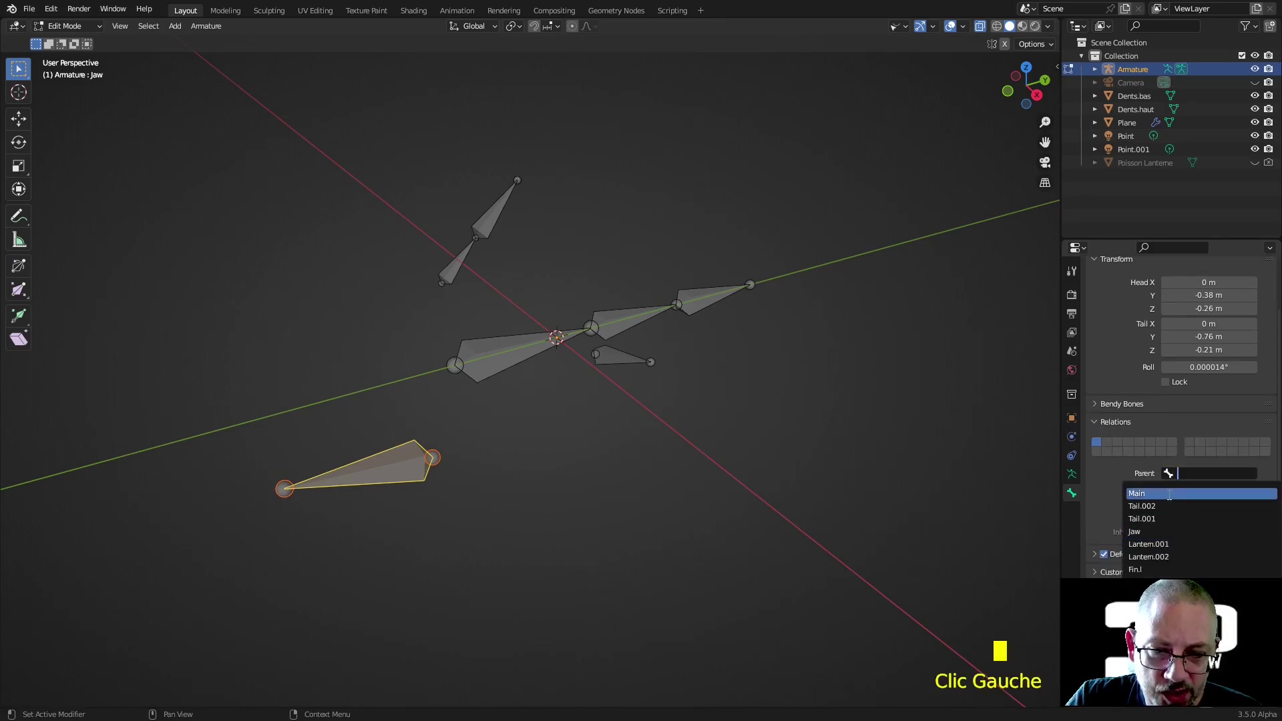
pyautogui.click(1169, 493)
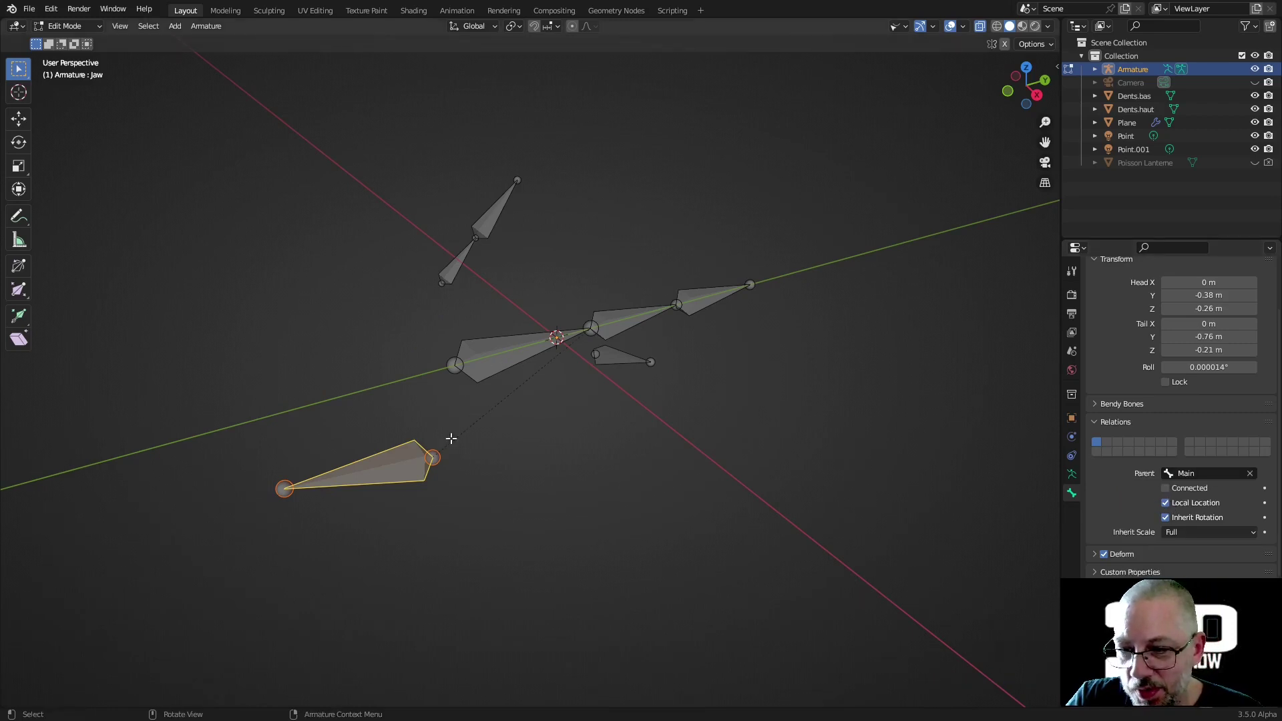
# - Set Main as the parent of the lantern stalk's base bone, Lantern.001
pyautogui.click(454, 278)
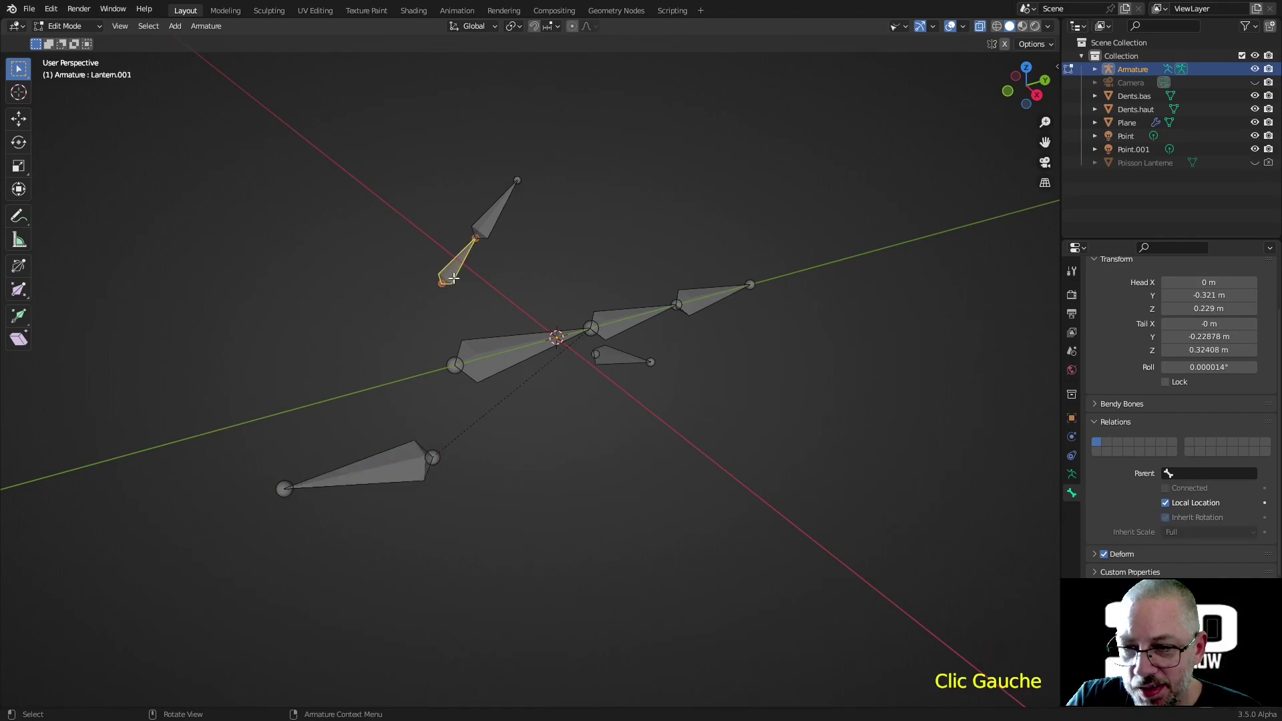
pyautogui.click(1169, 473)
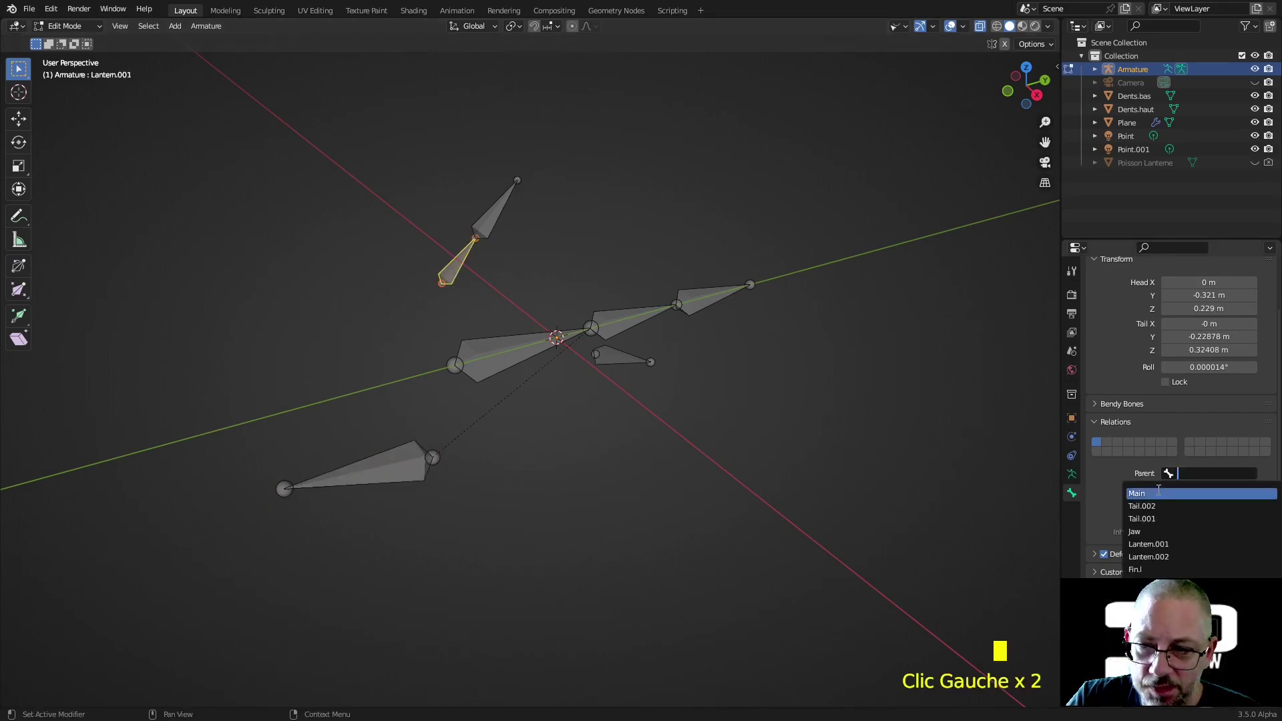
pyautogui.click(1158, 493)
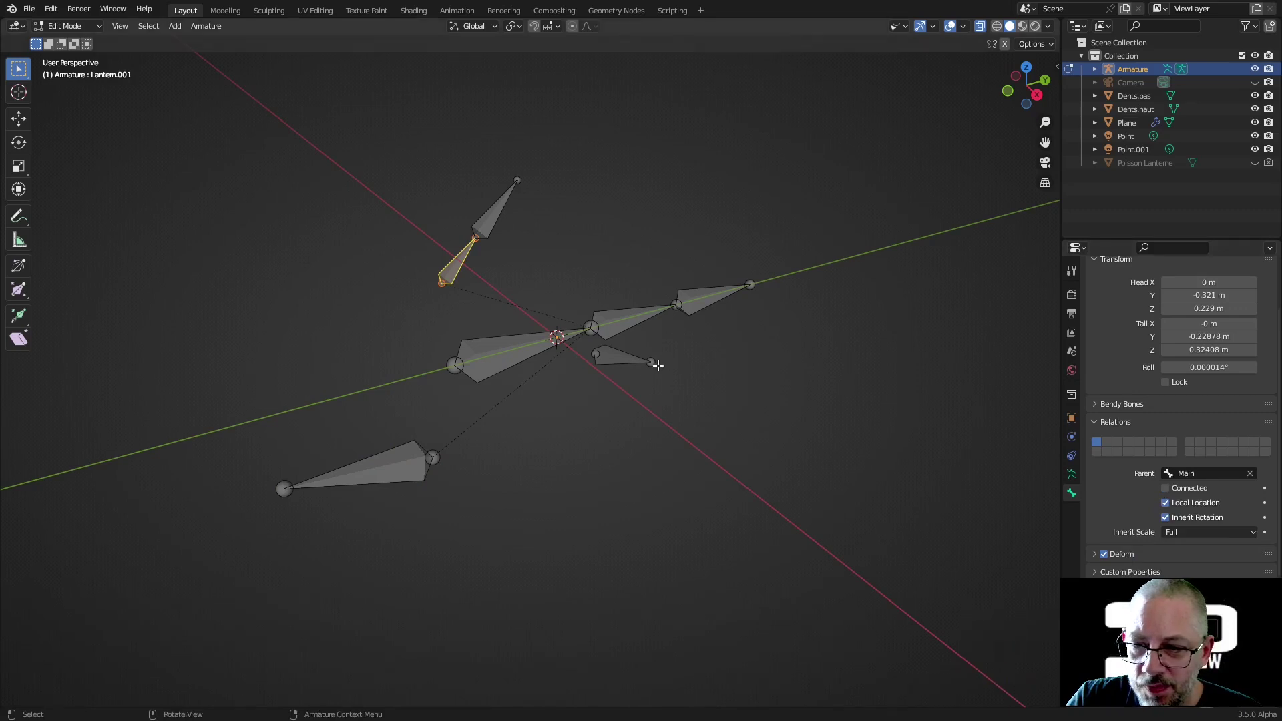
# - Set Main as the parent of the Fin.l bone
pyautogui.click(615, 358)
pyautogui.moveTo(693, 407); pyautogui.dragTo(724, 447, button='middle')
pyautogui.click(1170, 473)
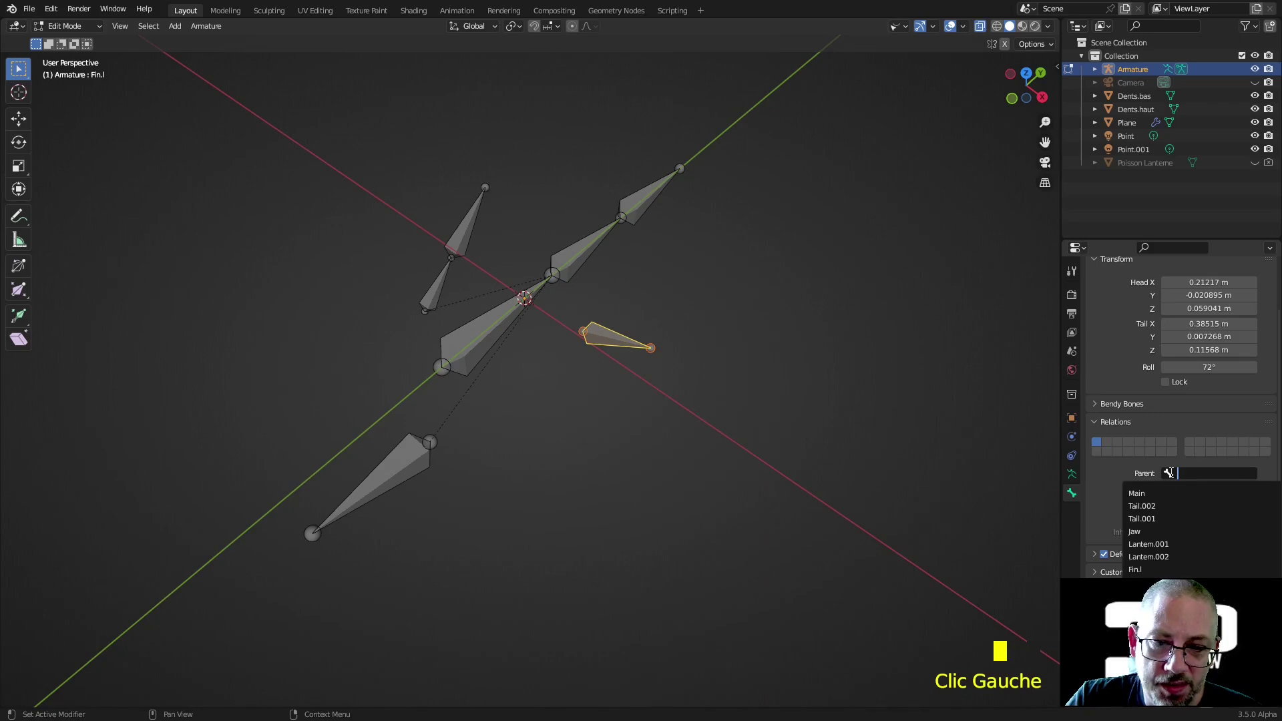
pyautogui.click(1159, 493)
# - Switch the armature to Pose Mode and test the parenting by moving the Main bone temporarily, cancelling the move
pyautogui.moveTo(668, 454); pyautogui.dragTo(624, 395, button='middle')
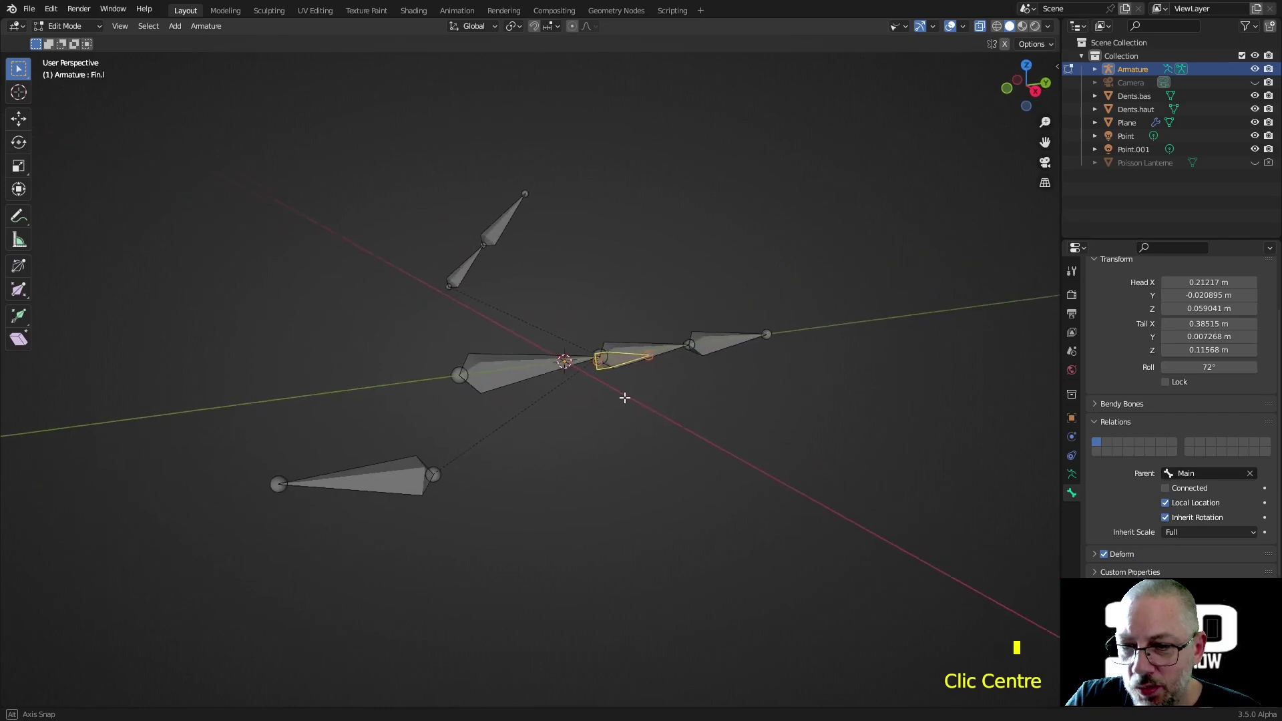
pyautogui.click(60, 25)
pyautogui.click(69, 71)
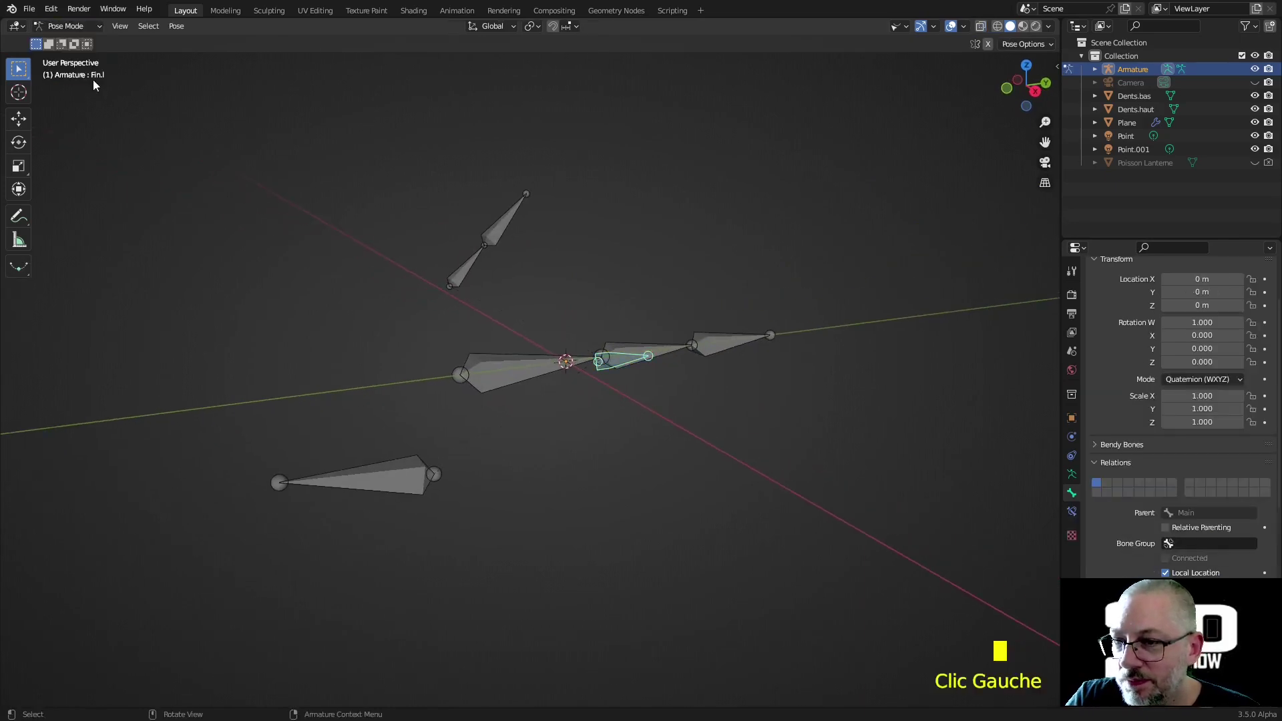
pyautogui.doubleClick(515, 365)
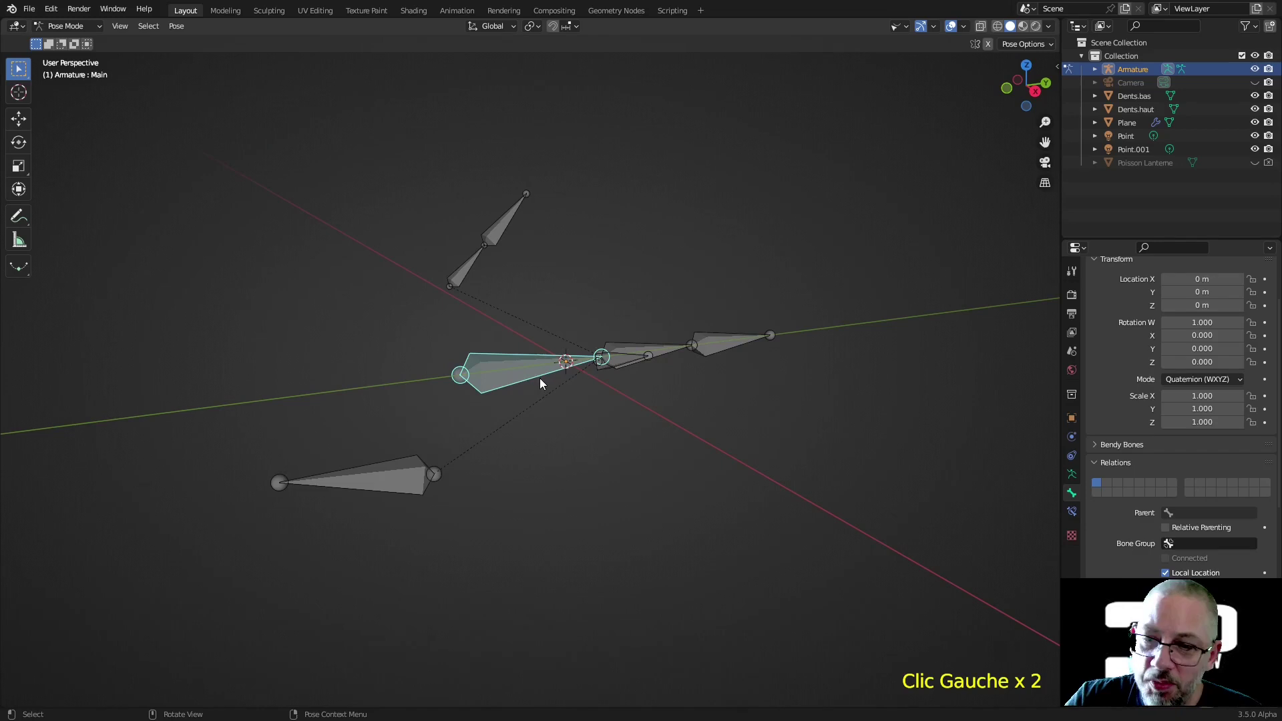
pyautogui.press('g')
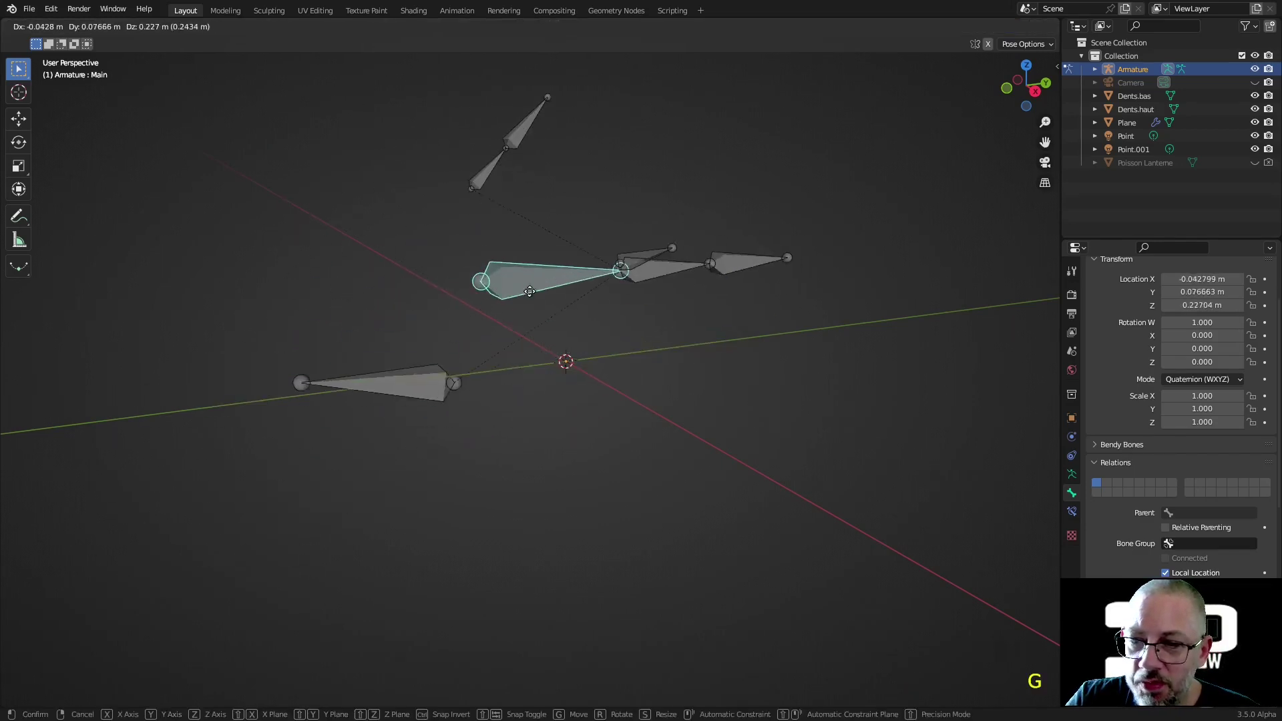
pyautogui.rightClick(522, 299)
# - Return the armature to Edit Mode and symmetrize the Fin.l bone to create the opposite fin's bone
pyautogui.moveTo(522, 299); pyautogui.dragTo(604, 349, button='middle')
pyautogui.click(606, 351)
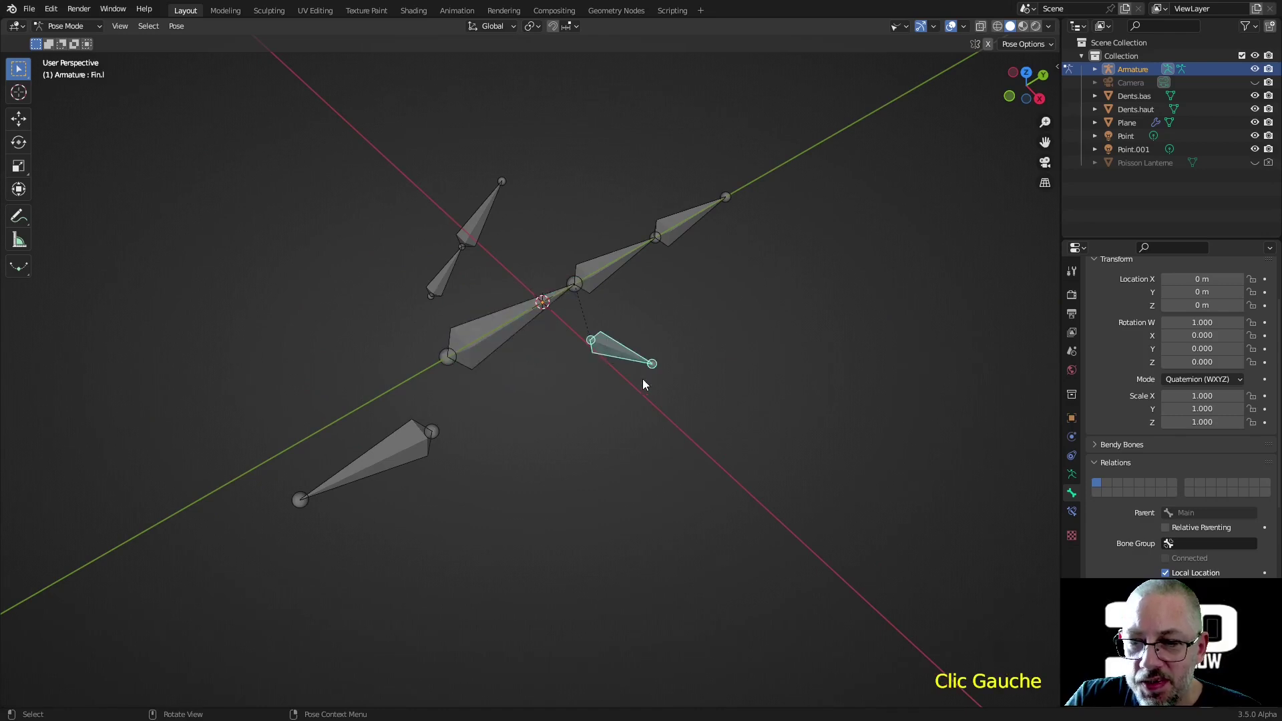
pyautogui.scroll(6, 1155, 305)
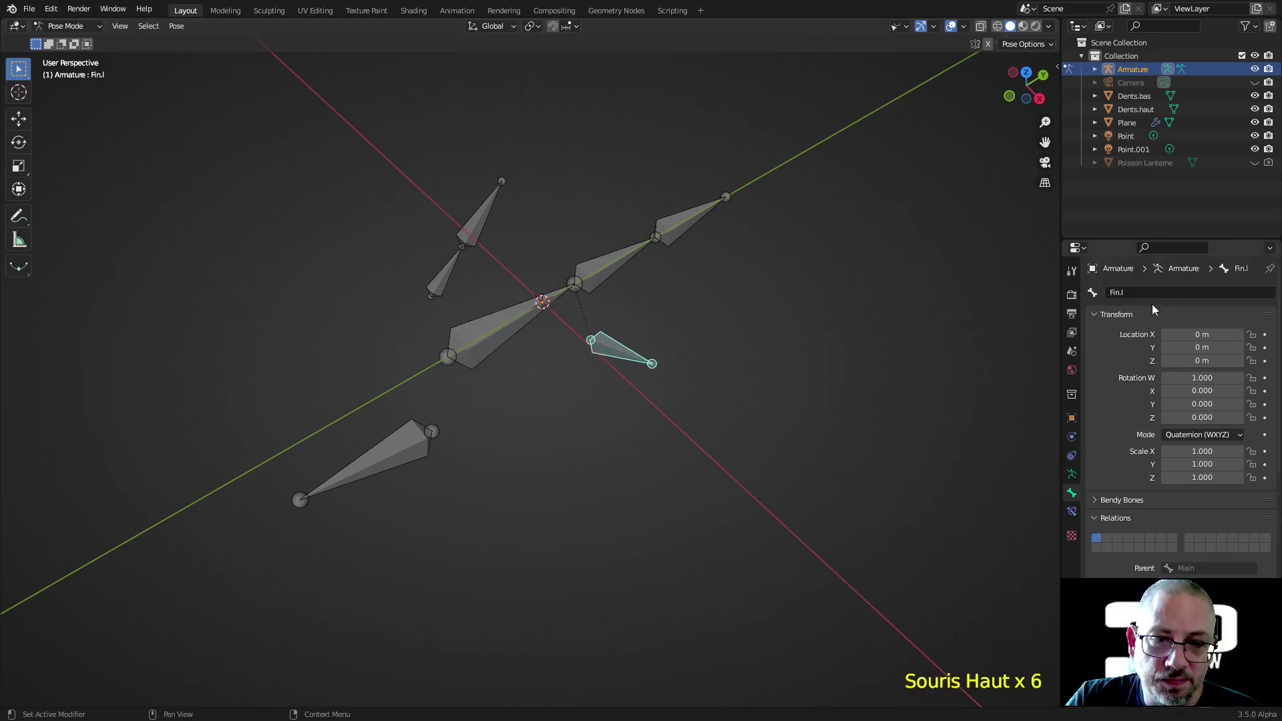
pyautogui.rightClick(607, 351)
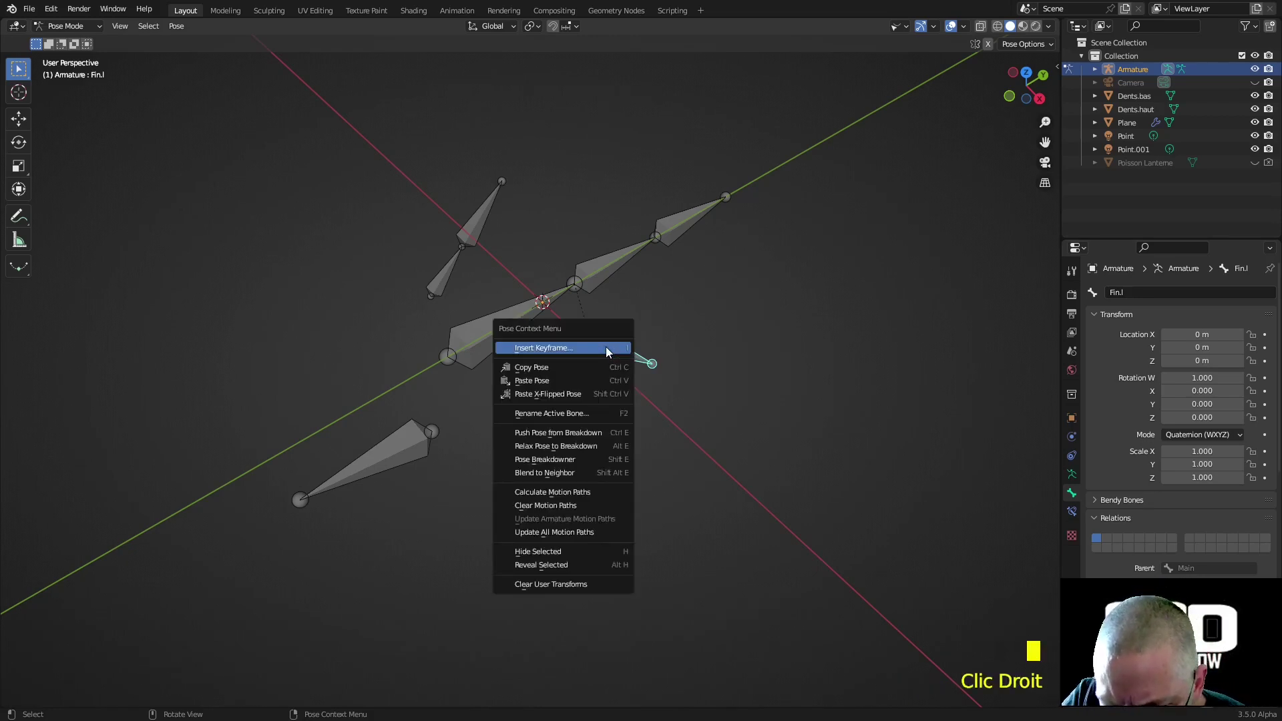
pyautogui.click(74, 28)
pyautogui.click(66, 56)
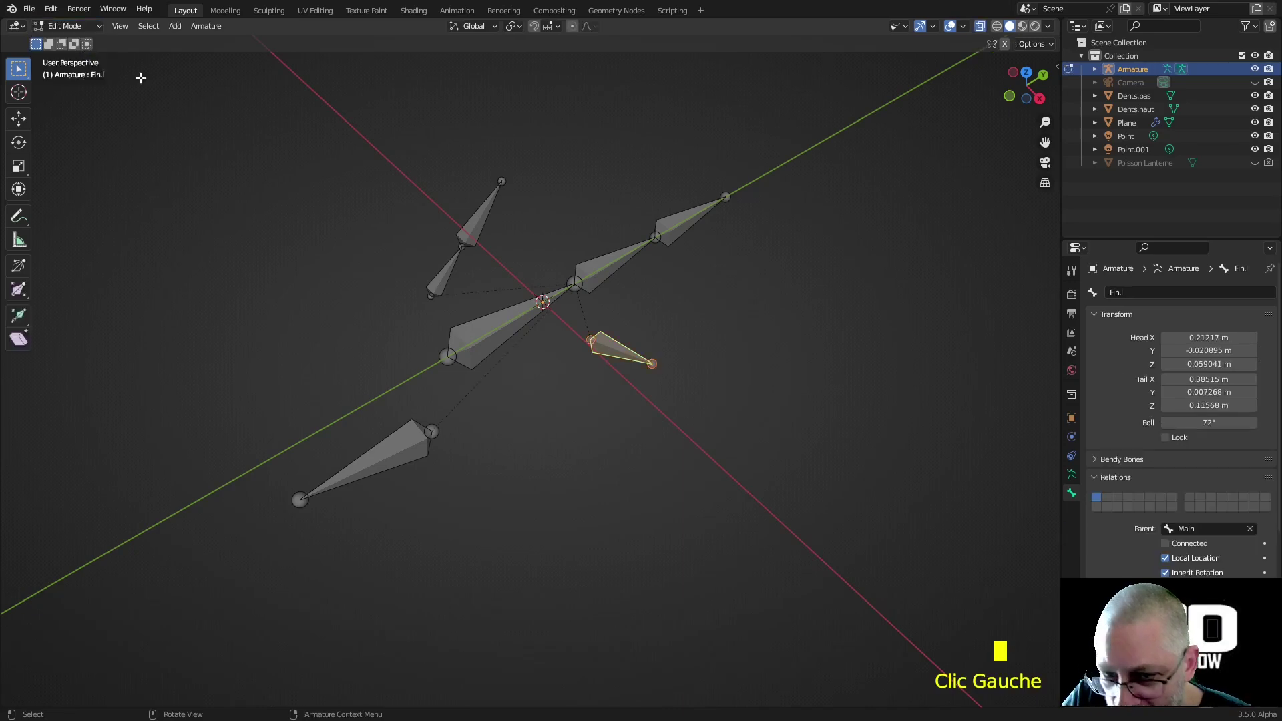
pyautogui.click(610, 351)
pyautogui.rightClick(610, 351)
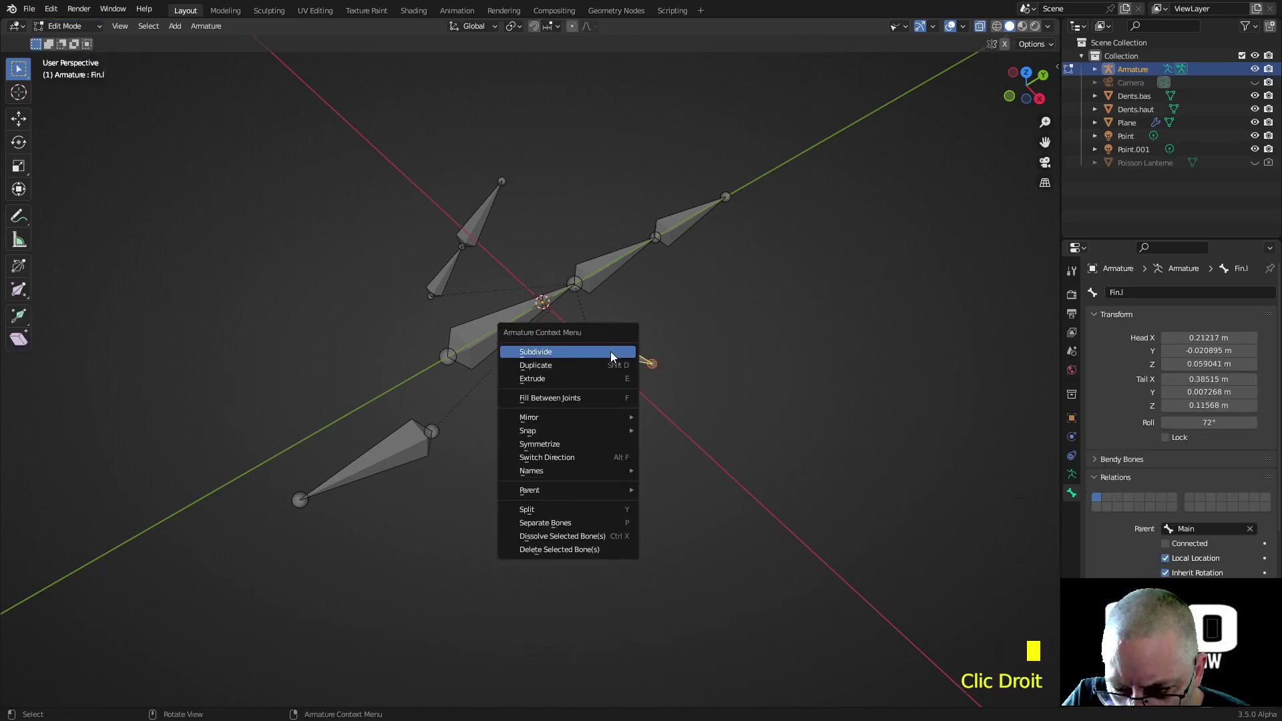
pyautogui.click(578, 444)
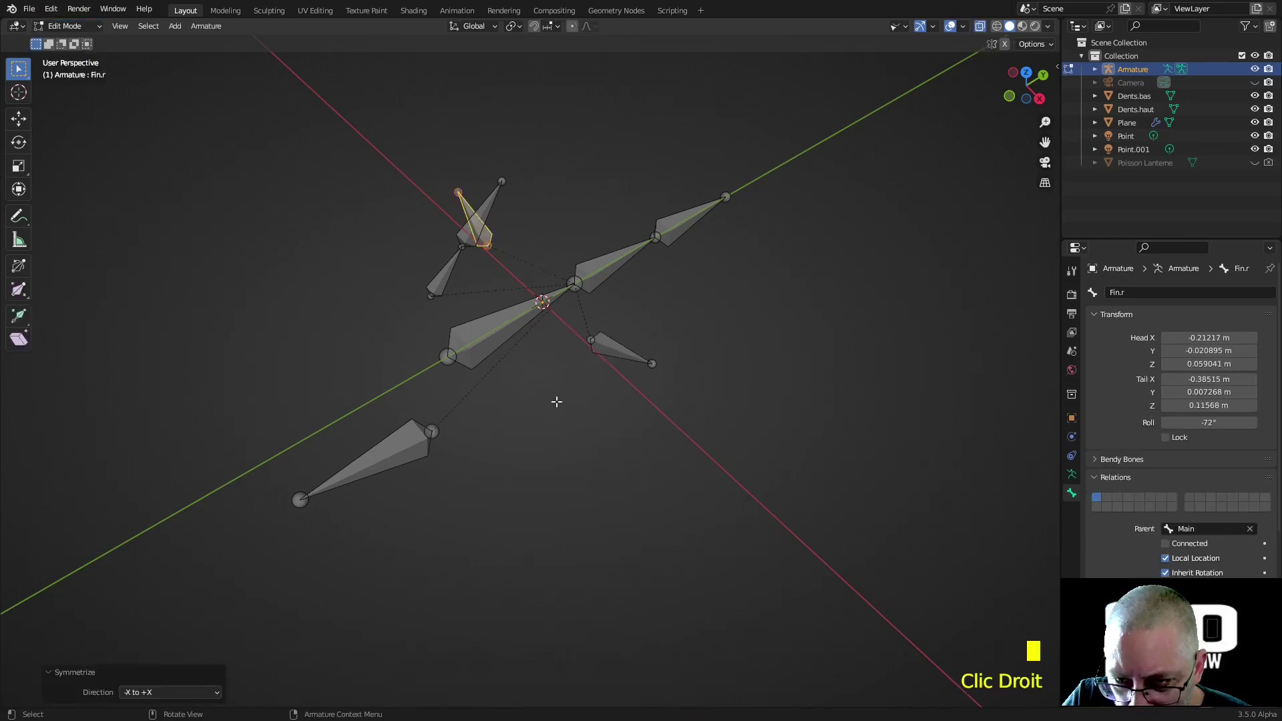
# - Show the mesh-type objects in the viewport again to see the mirrored fin bone against the fish
pyautogui.moveTo(507, 231); pyautogui.dragTo(532, 208, button='middle')
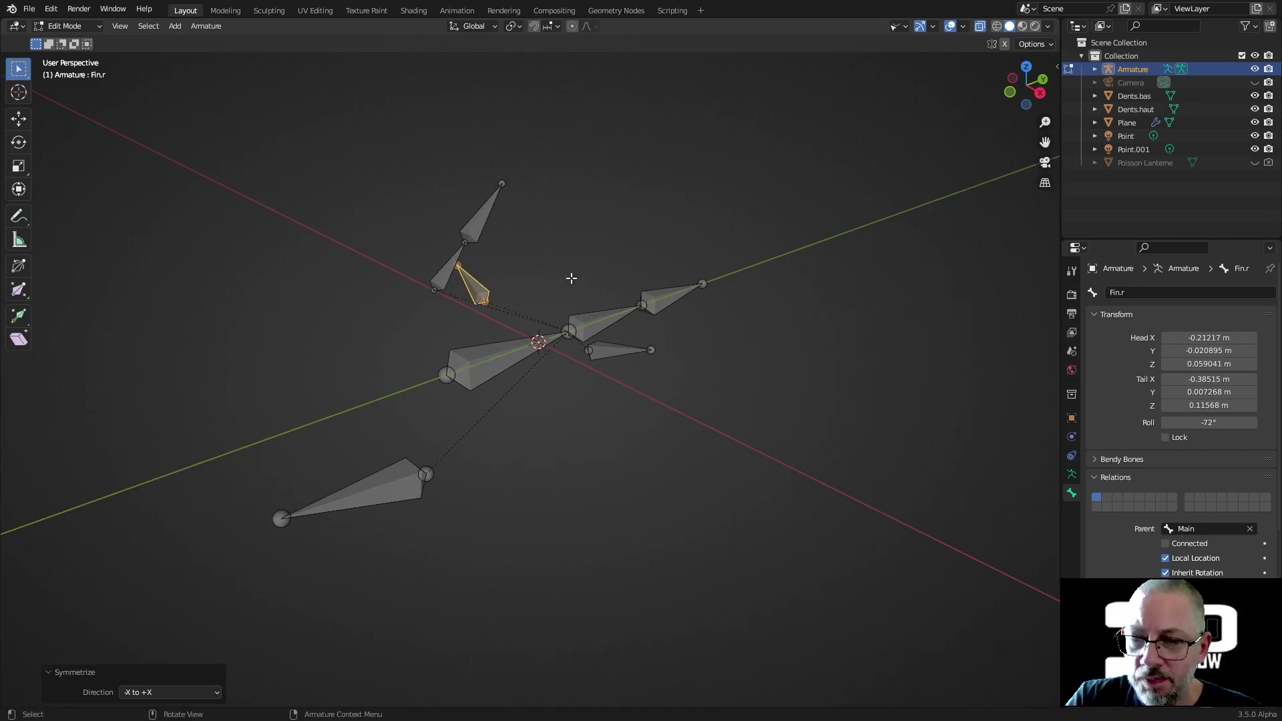
pyautogui.click(899, 27)
pyautogui.click(927, 76)
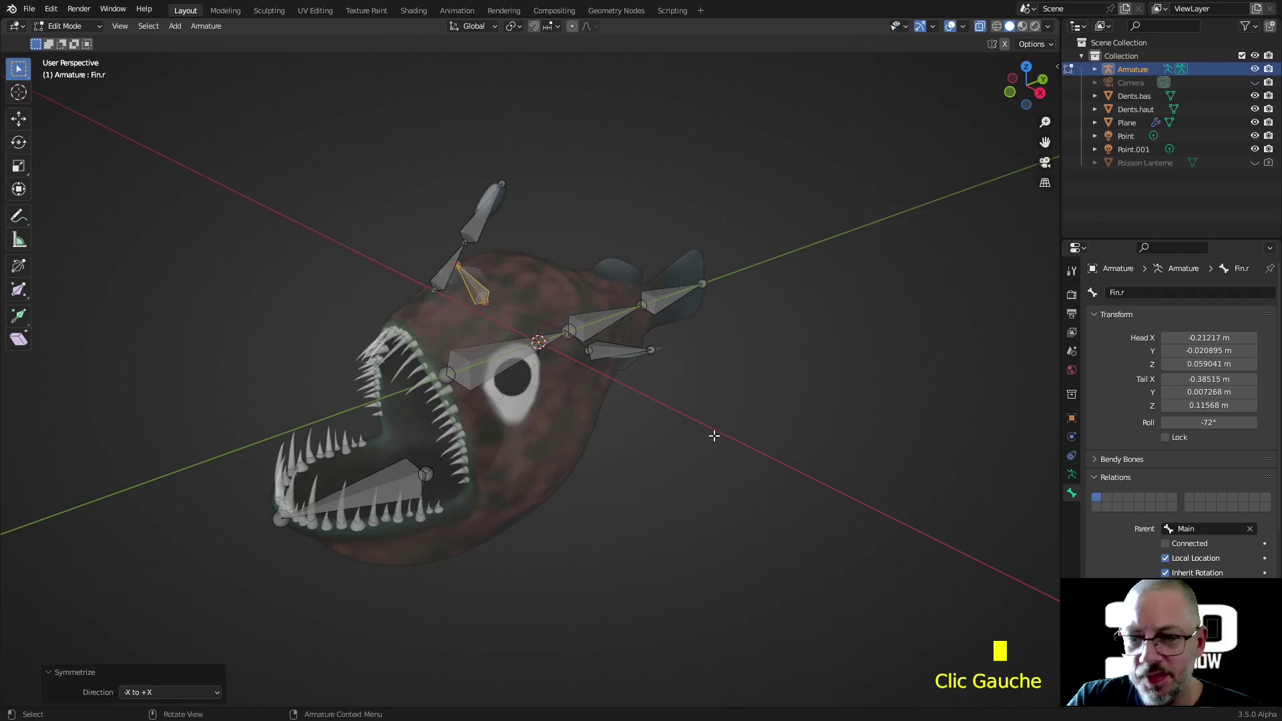
# - Move the jaw bone's head joint by about -0.003 m in Y and 0.006 m in Z, and return to Object Mode with nothing selected
pyautogui.moveTo(714, 435)
pyautogui.mouseDown(button='middle')
pyautogui.moveTo(712, 386)
pyautogui.moveTo(728, 443)
pyautogui.mouseUp(button='middle')
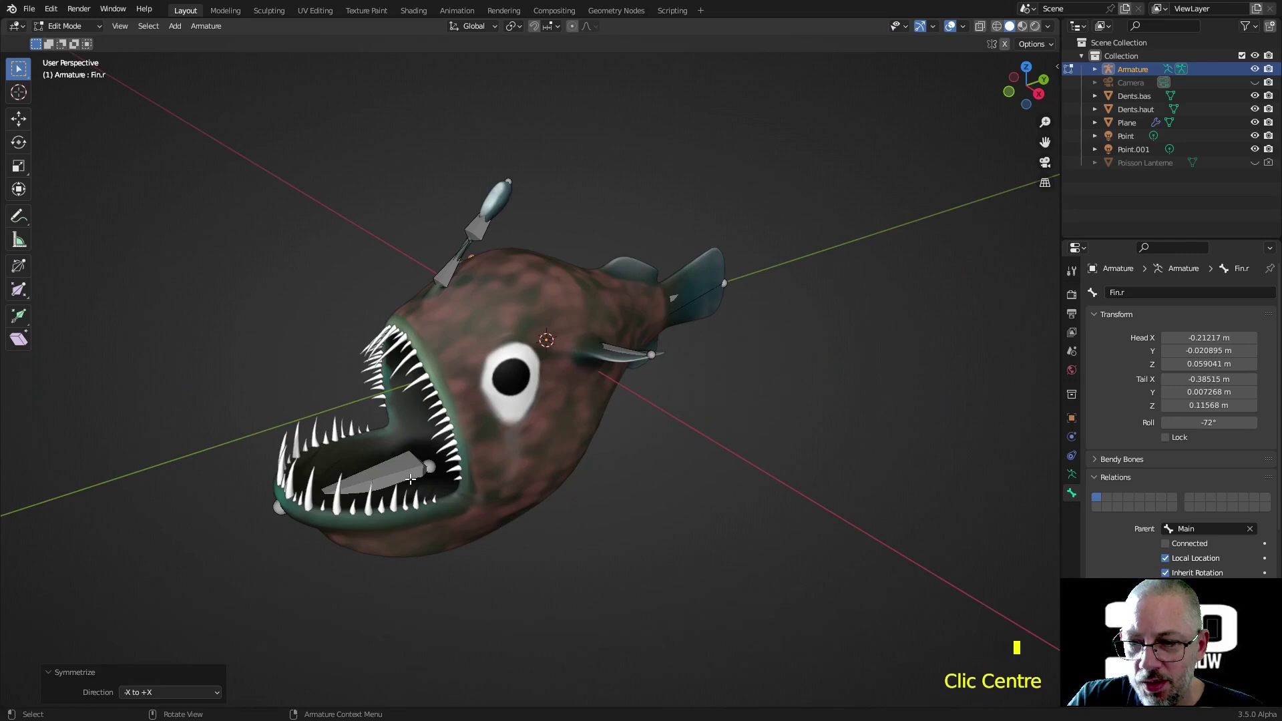
pyautogui.keyDown('shift'); pyautogui.moveTo(528, 403); pyautogui.dragTo(615, 400, button='middle'); pyautogui.keyUp('shift')
pyautogui.scroll(2, 662, 385)
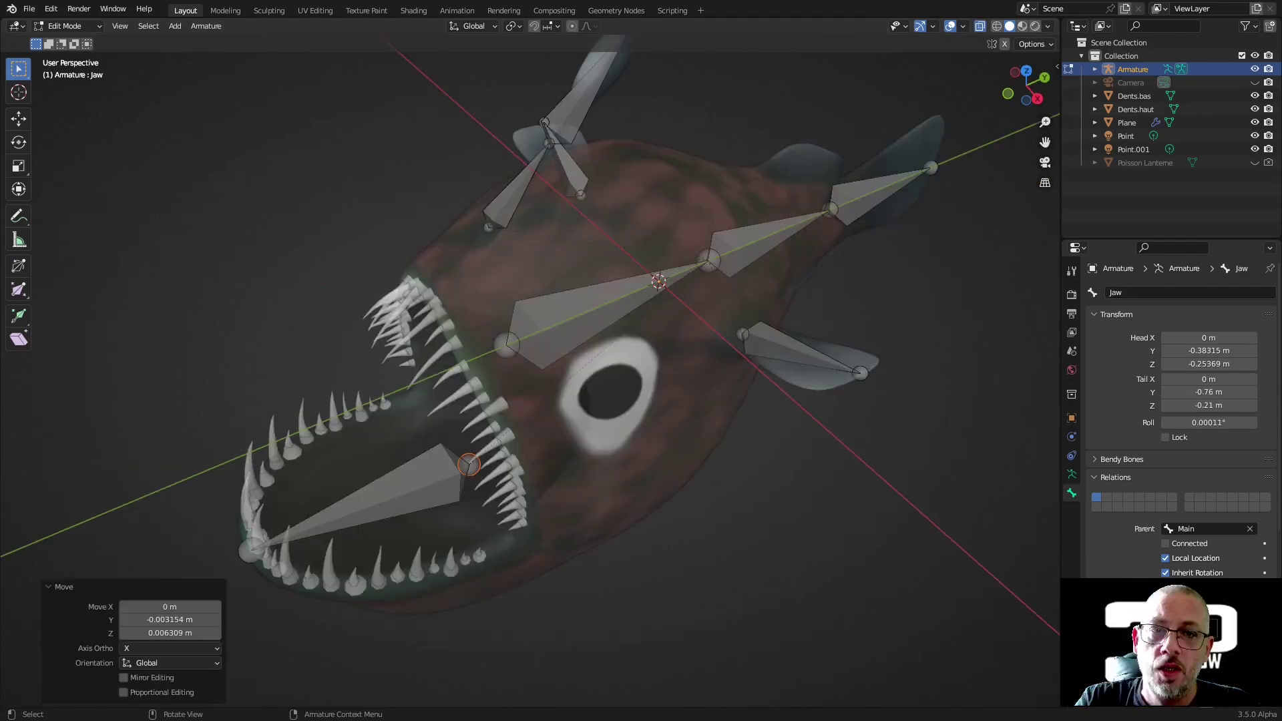
pyautogui.scroll(-2, 683, 348)
pyautogui.moveTo(684, 347); pyautogui.dragTo(715, 325, button='middle')
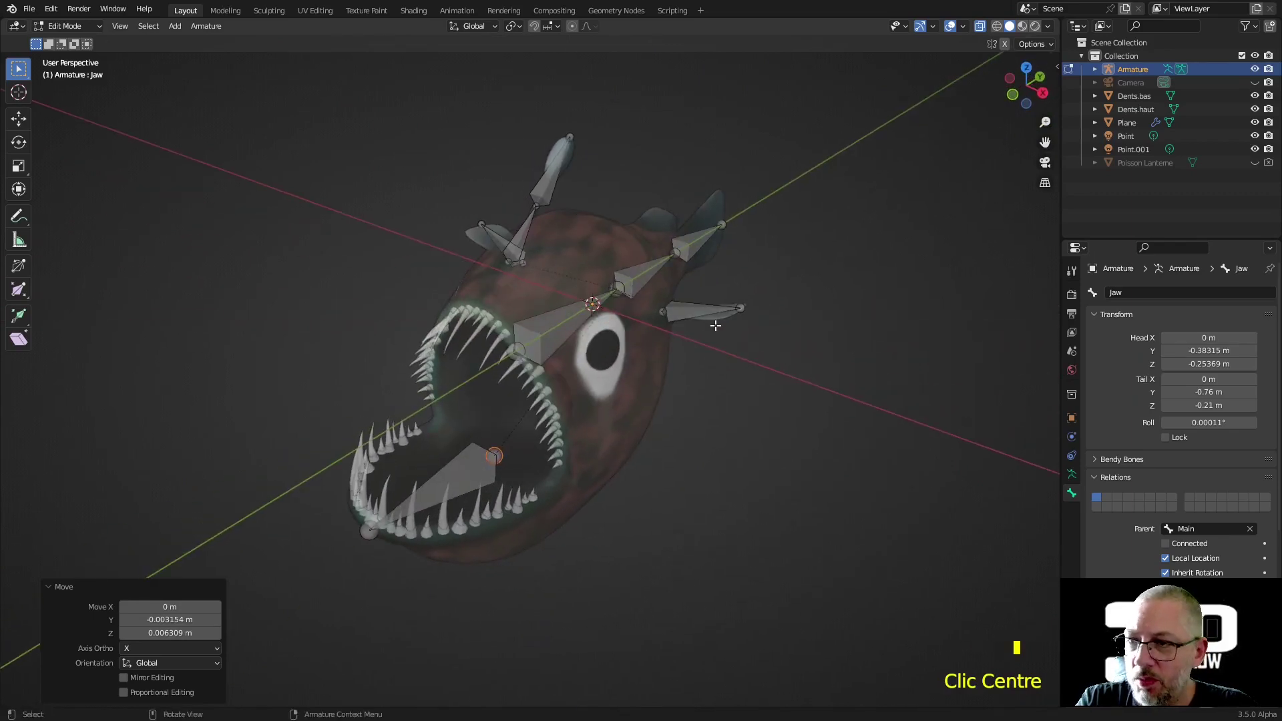
pyautogui.press('Tab')
pyautogui.click(739, 383)
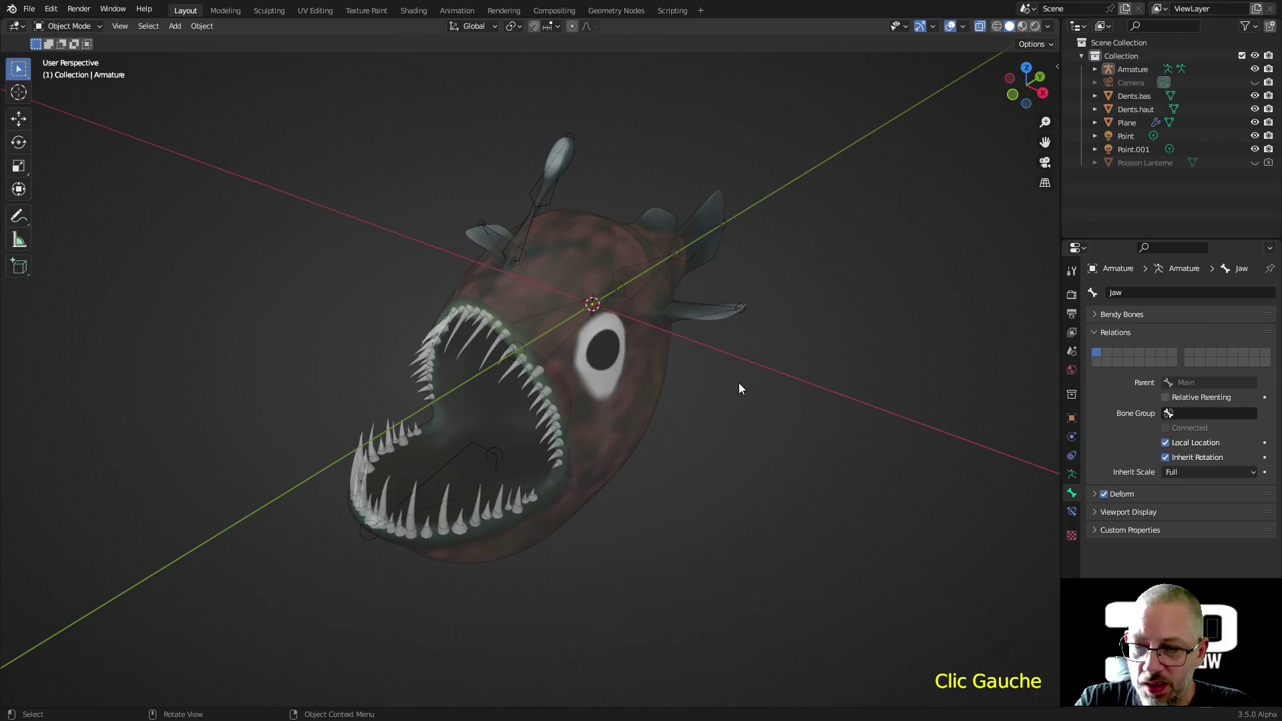
# - Add a 2 m mesh plane at the origin and view it from above
pyautogui.hotkey('shift', 'a')
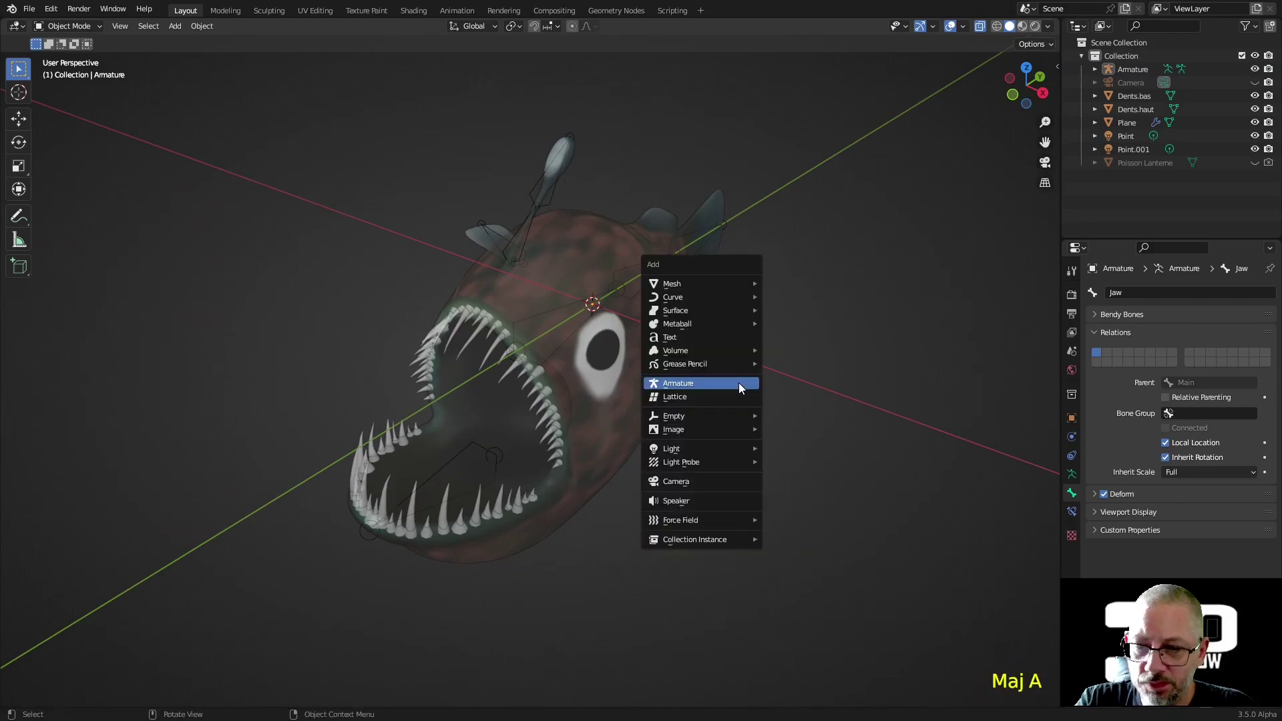
pyautogui.moveTo(731, 287)
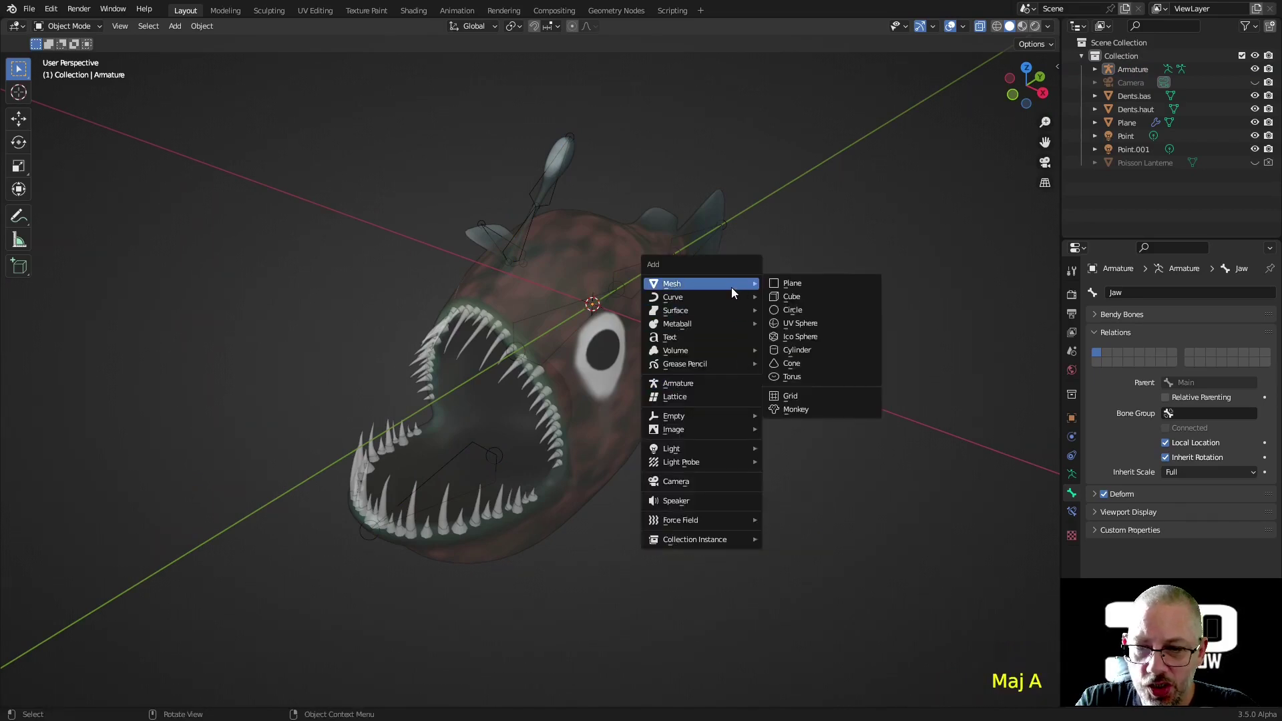
pyautogui.click(807, 284)
pyautogui.moveTo(794, 294); pyautogui.dragTo(578, 444, button='middle')
pyautogui.press('KP_7')
pyautogui.scroll(-2, 575, 374)
pyautogui.moveTo(624, 400); pyautogui.dragTo(773, 541, button='middle')
pyautogui.scroll(1, 680, 470)
pyautogui.scroll(-1, 680, 470)
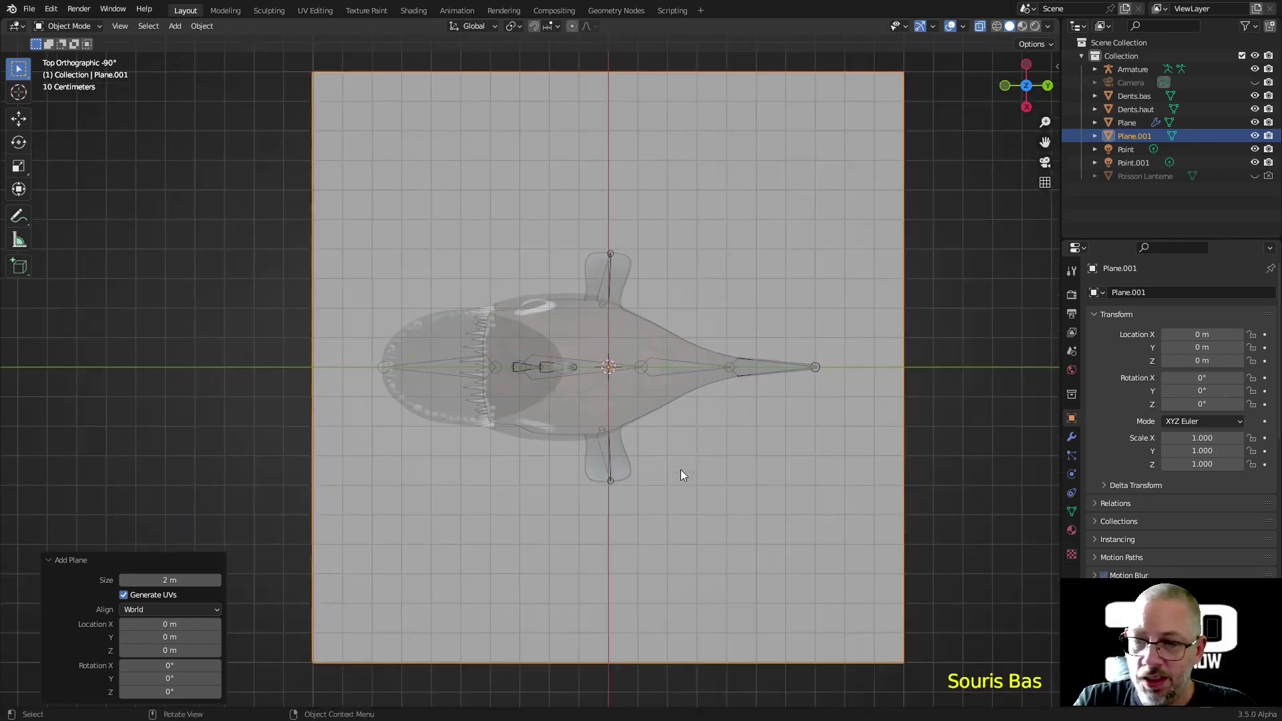
# - In Edit Mode, set the median X of the plane's edge on the positive X side to 0 m
pyautogui.press('Tab')
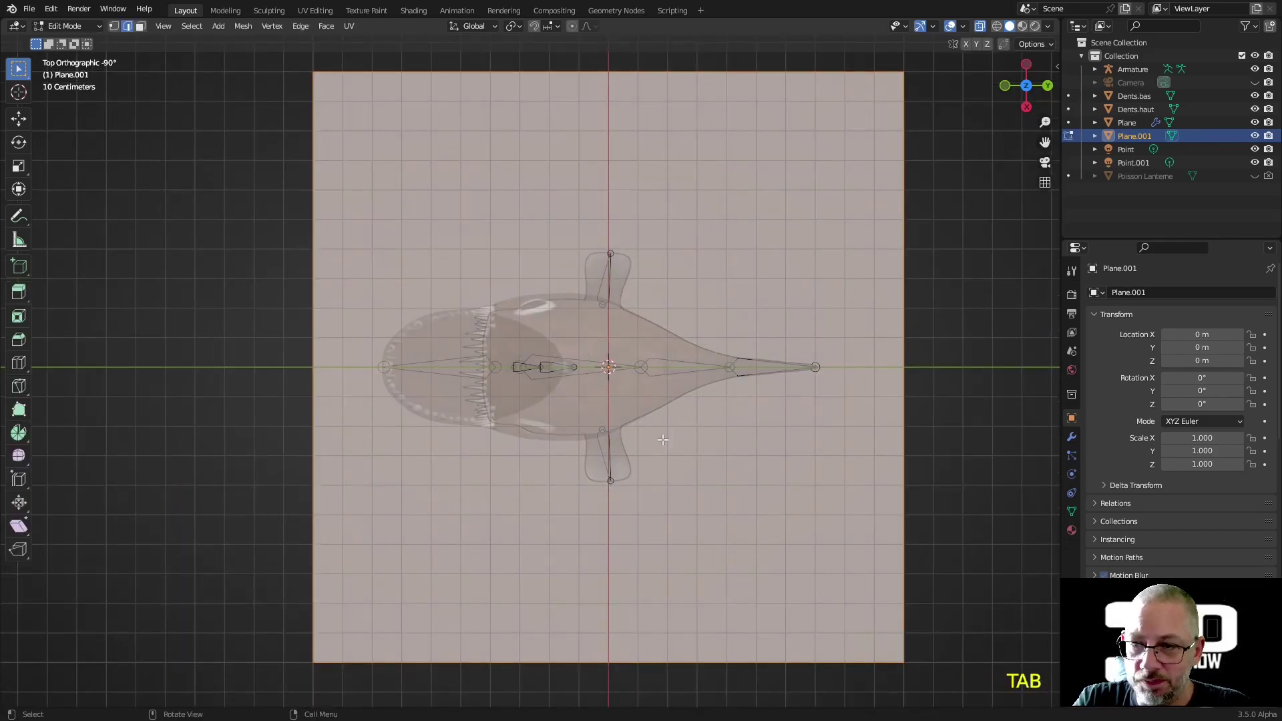
pyautogui.click(618, 73)
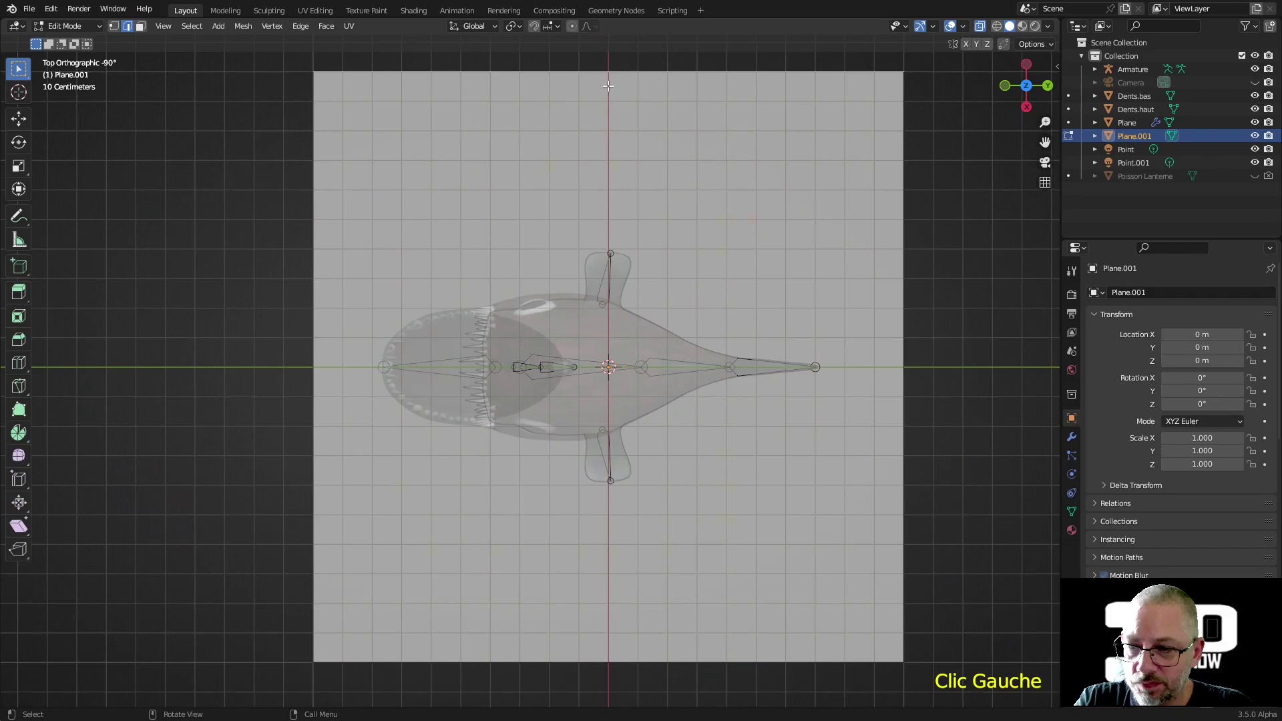
pyautogui.click(515, 663)
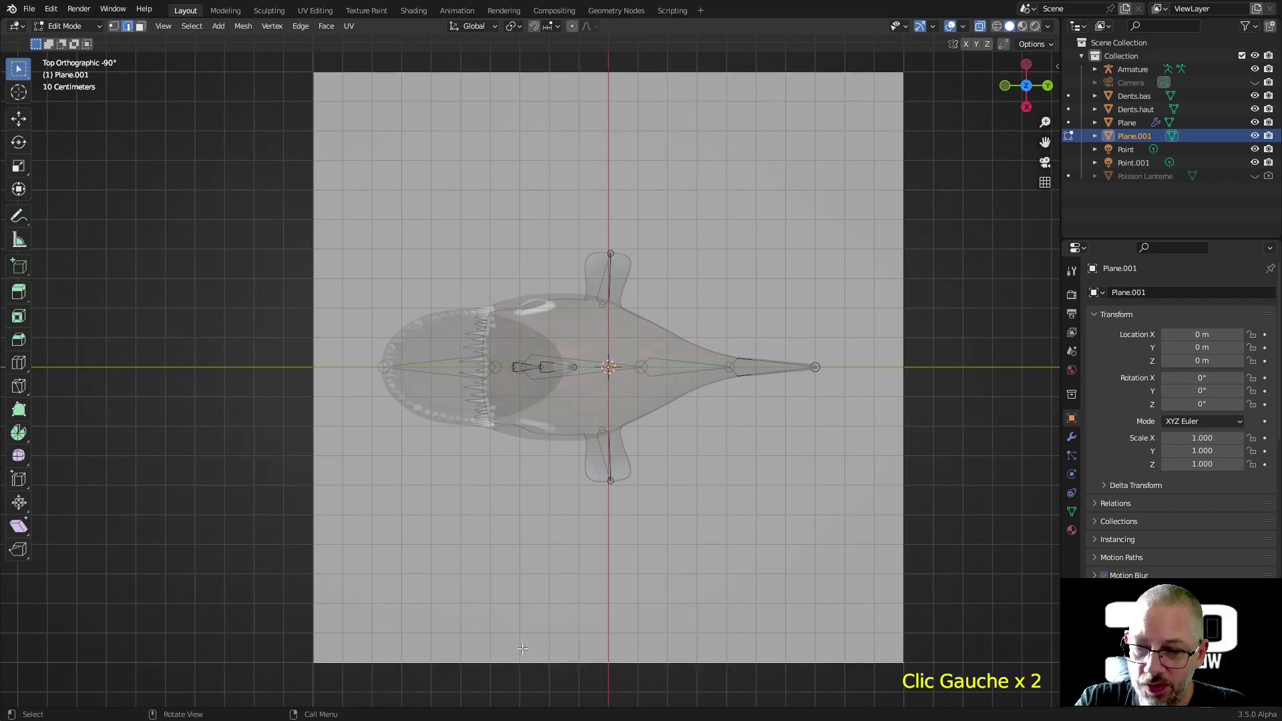
pyautogui.click(1057, 66)
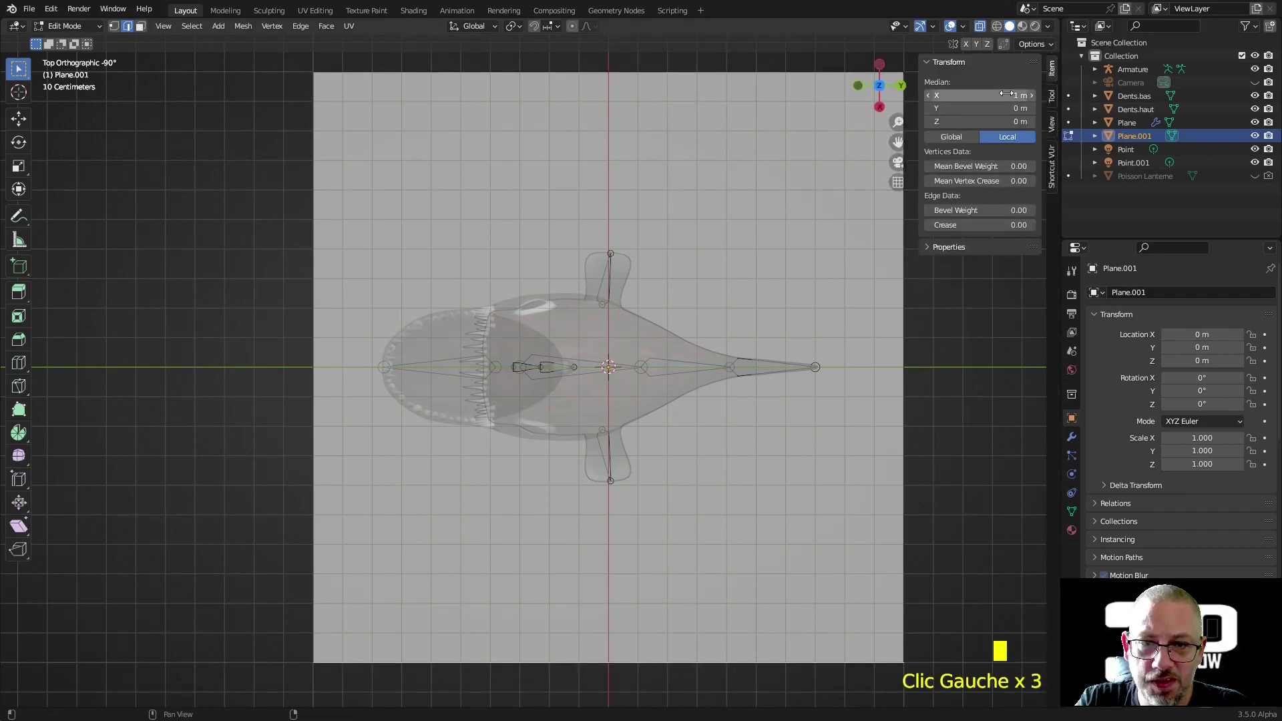
pyautogui.click(1006, 97)
pyautogui.write('0')
pyautogui.press('Return')
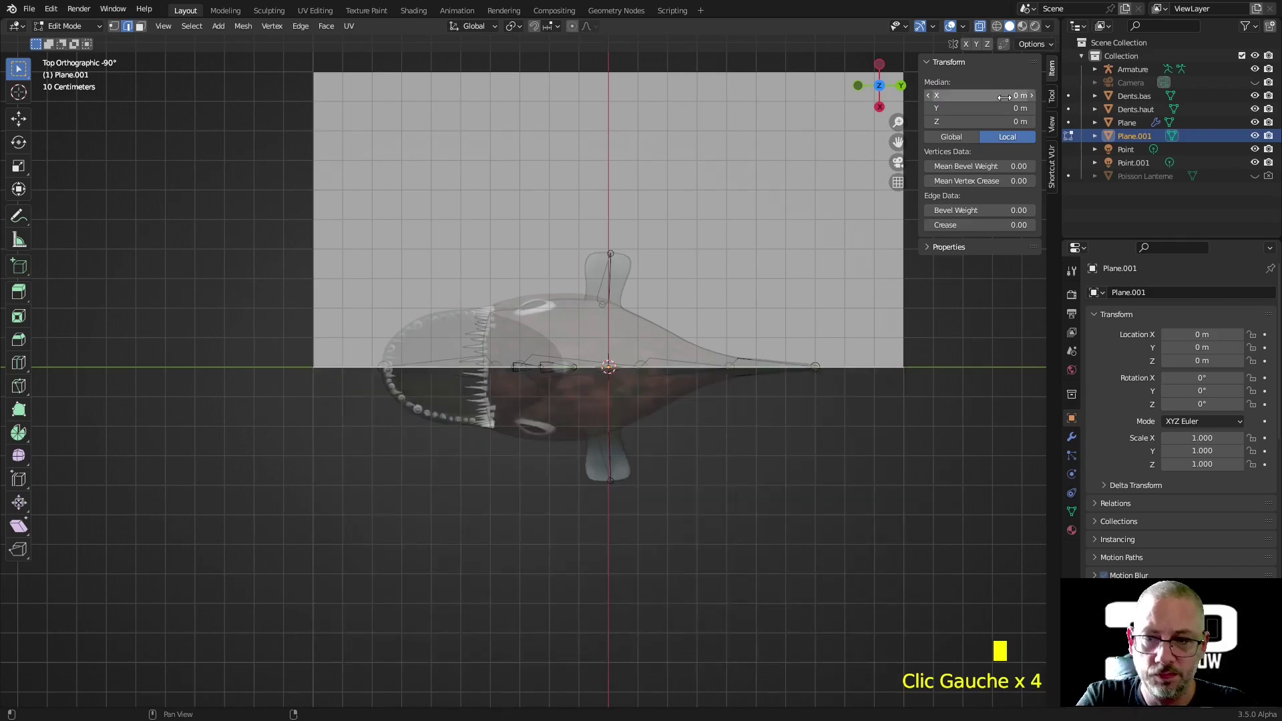
# - Switch to face selection and select the face of the half-plane
pyautogui.click(623, 236)
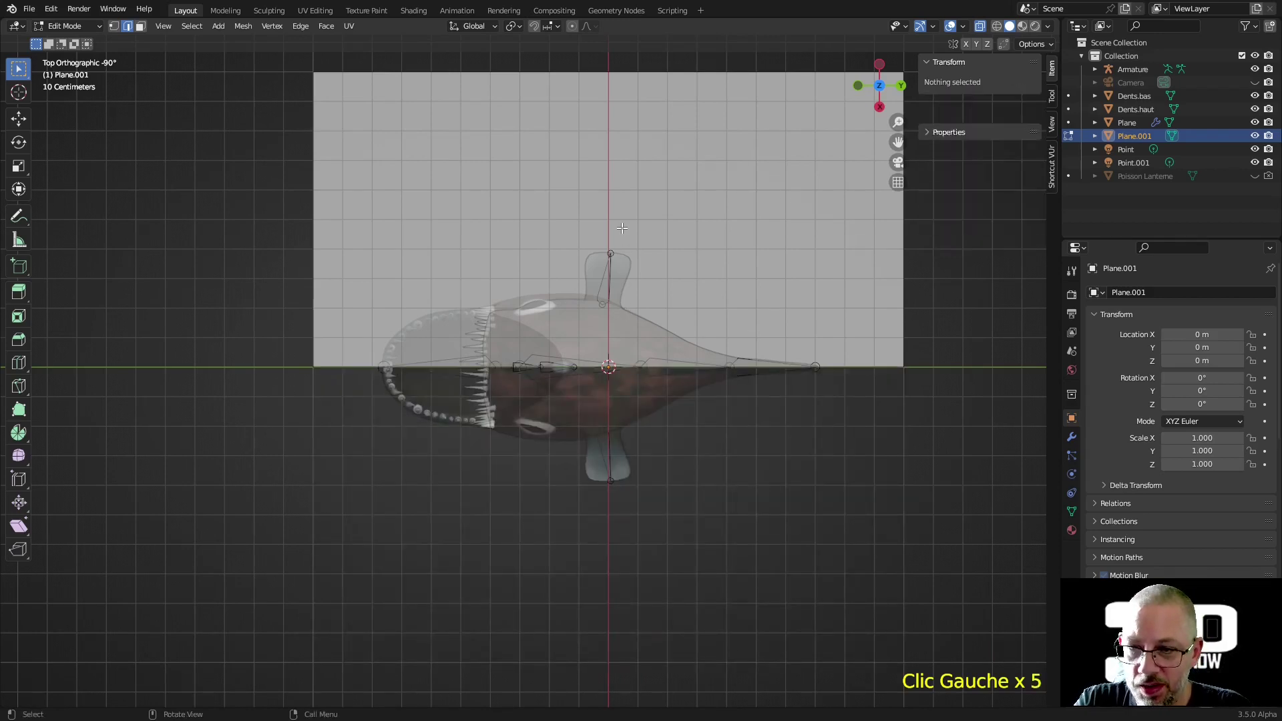
pyautogui.press('3')
pyautogui.click(621, 228)
pyautogui.rightClick(622, 227)
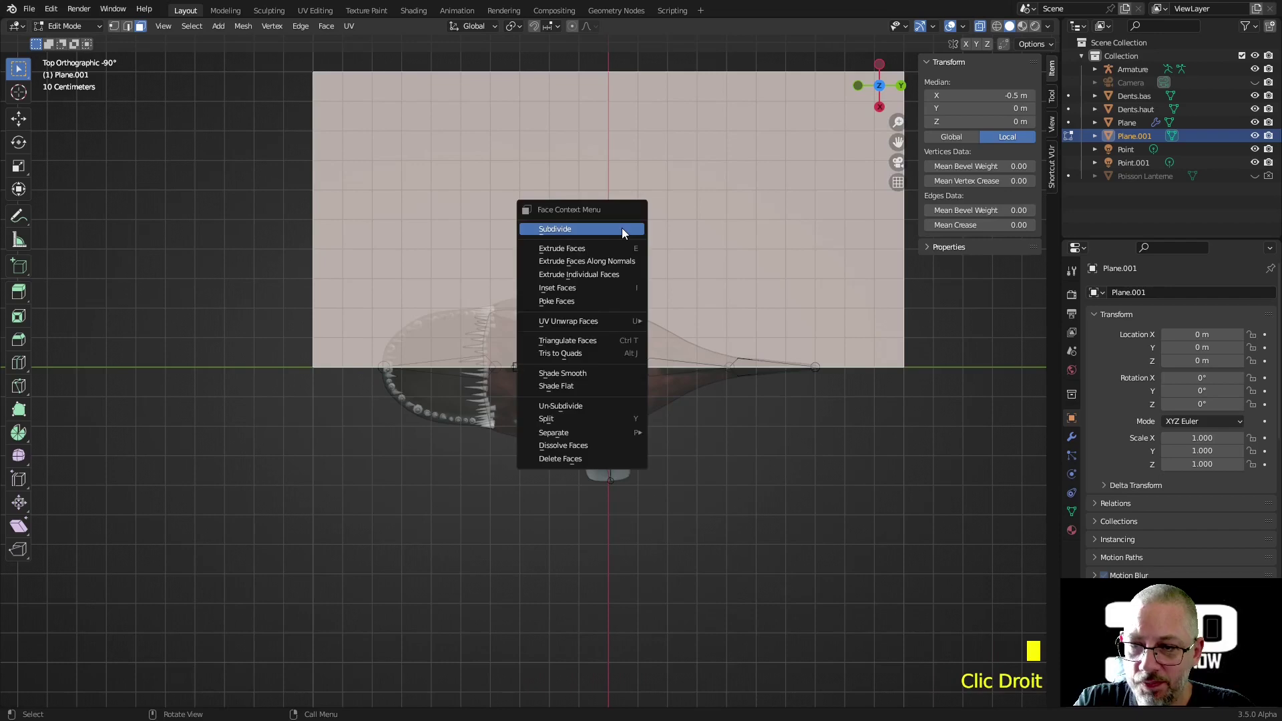
pyautogui.click(597, 457)
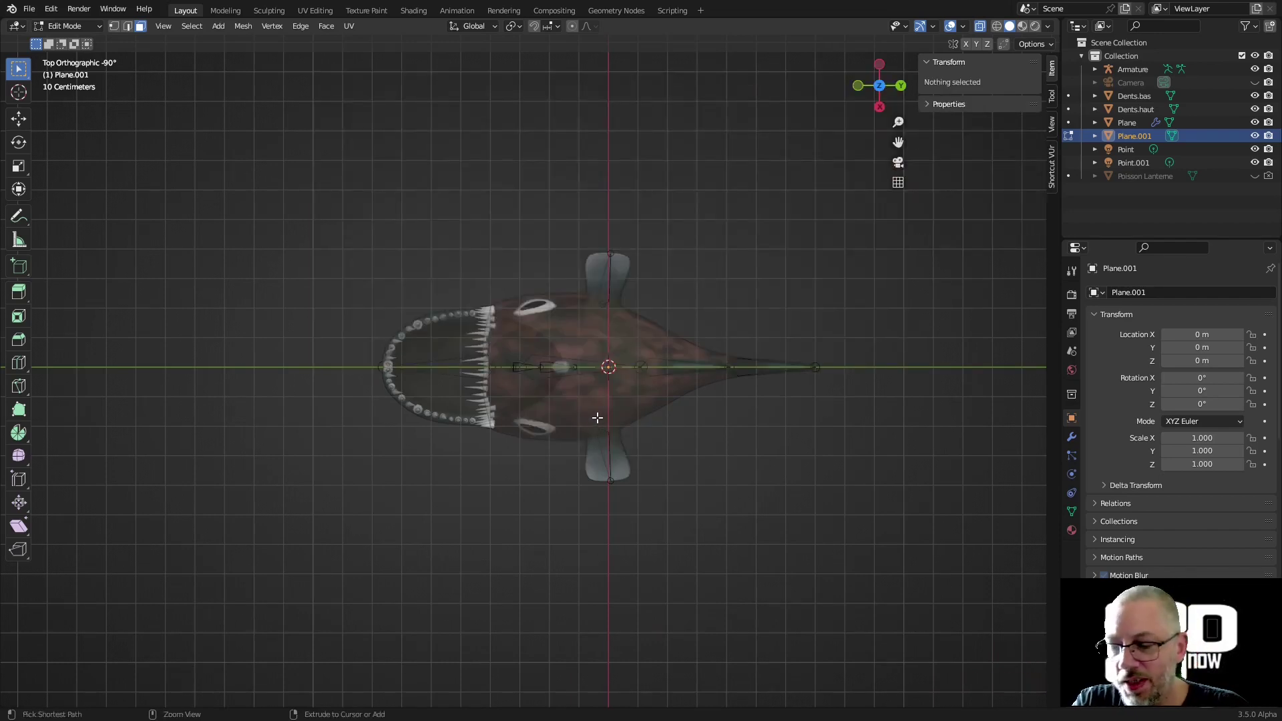
pyautogui.hotkey('ctrl', 'z')
# - Delete only the selected face while keeping its border edges, and turn off the grid overlay
pyautogui.press('x')
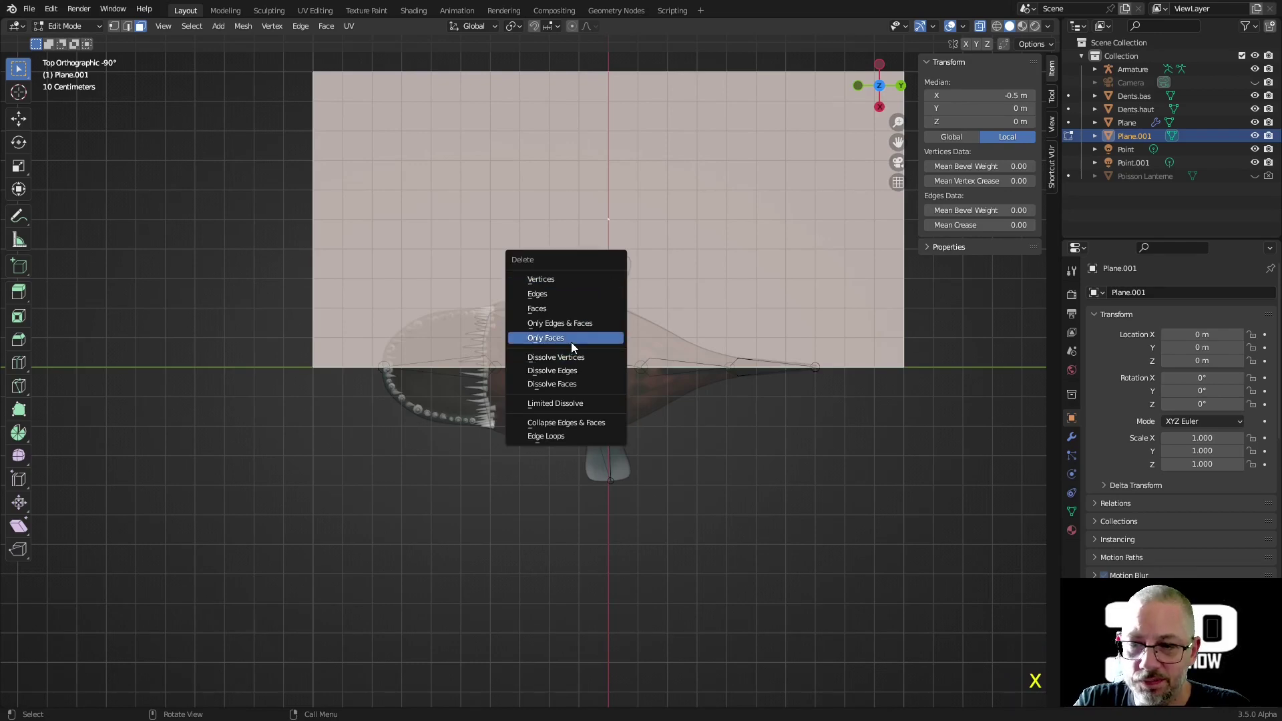
pyautogui.click(571, 338)
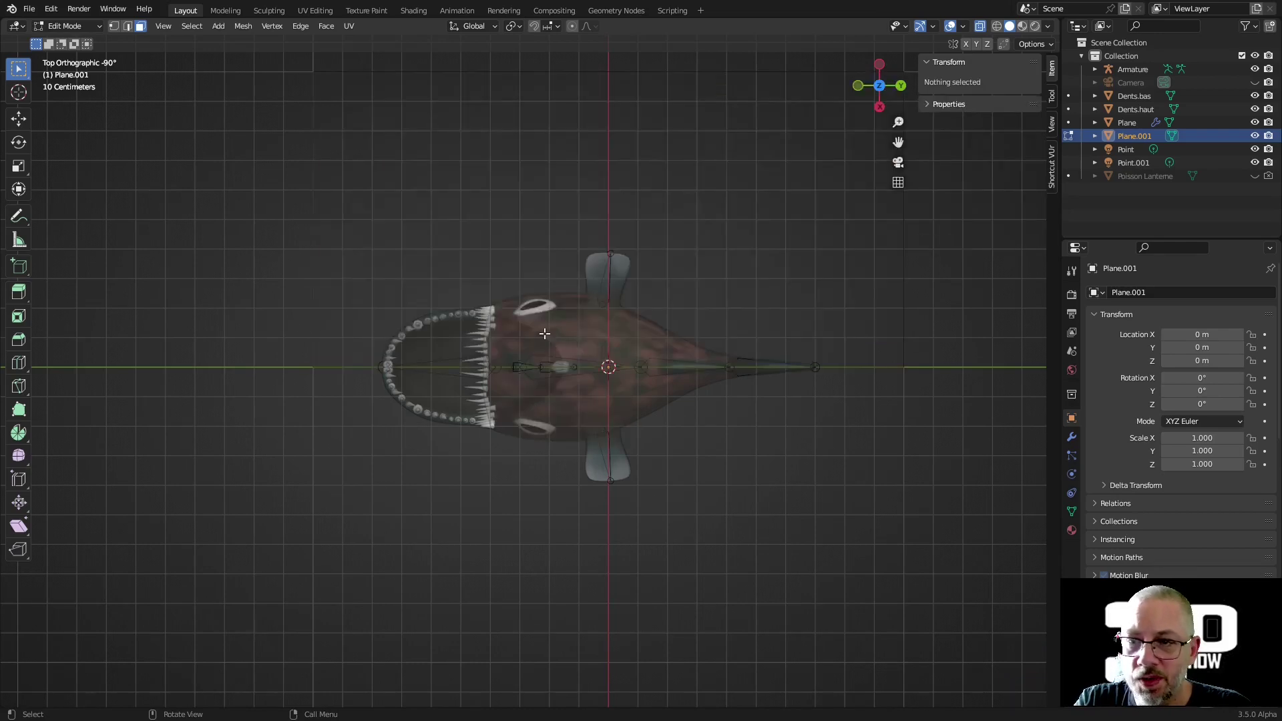
pyautogui.click(964, 27)
pyautogui.click(881, 90)
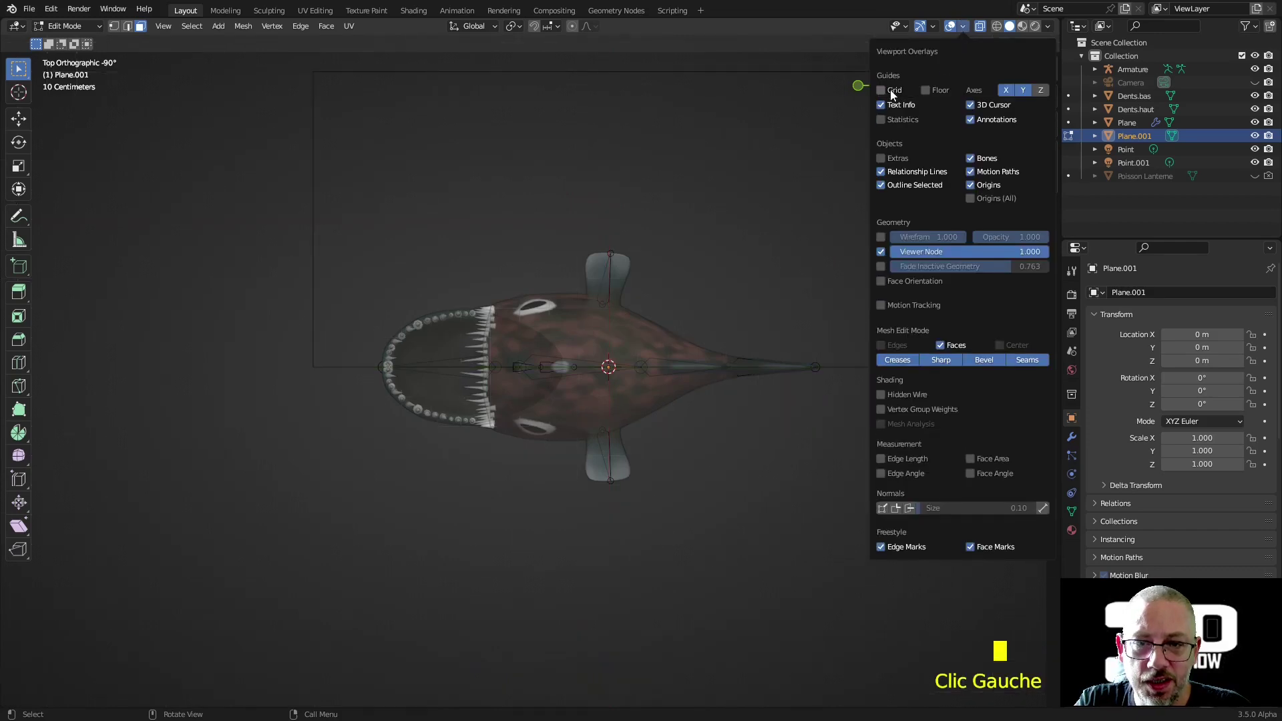
# - Delete the outline edge that runs along the fish's centre line
pyautogui.keyDown('shift'); pyautogui.moveTo(598, 283); pyautogui.dragTo(567, 375, button='middle'); pyautogui.keyUp('shift')
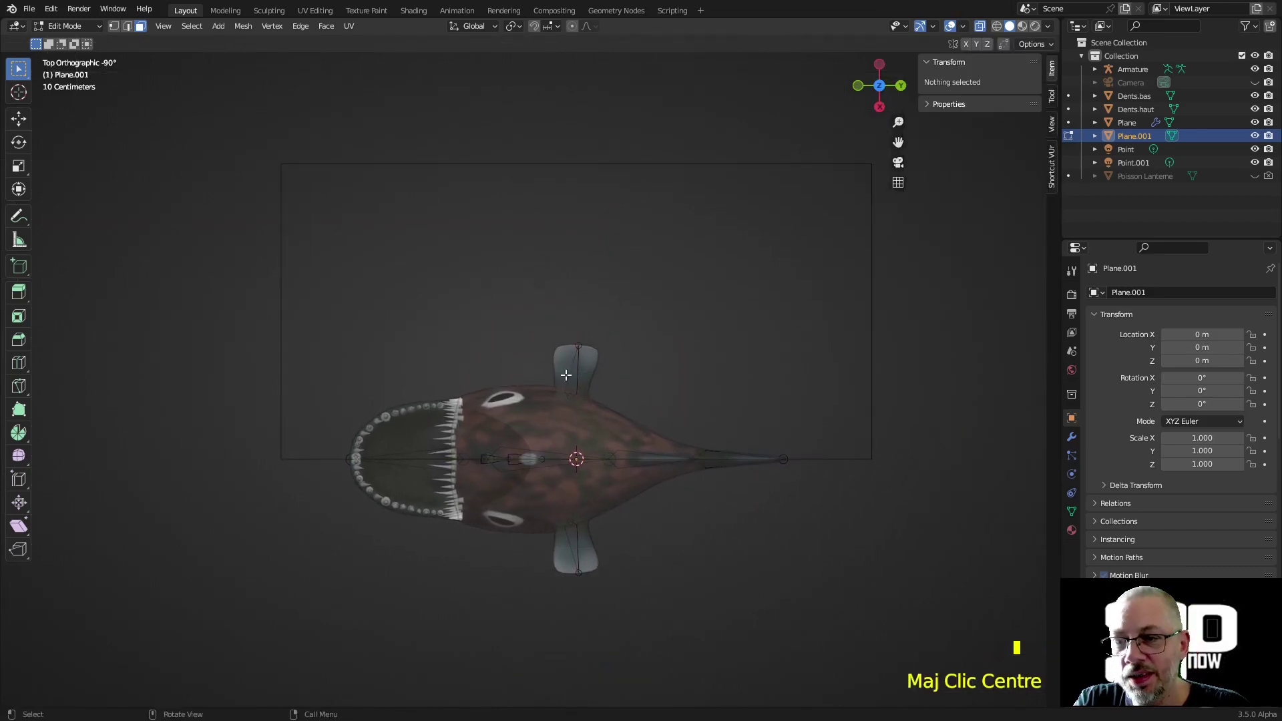
pyautogui.click(740, 461)
pyautogui.press('2')
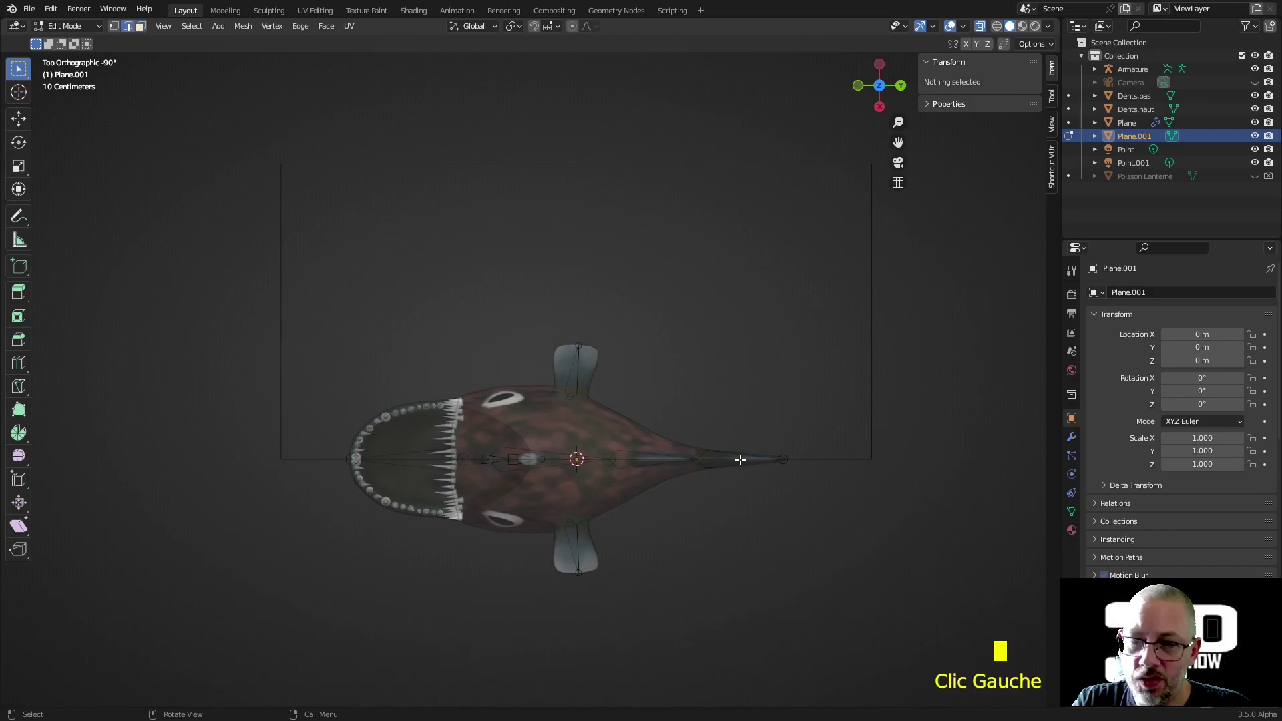
pyautogui.click(739, 459)
pyautogui.press('x')
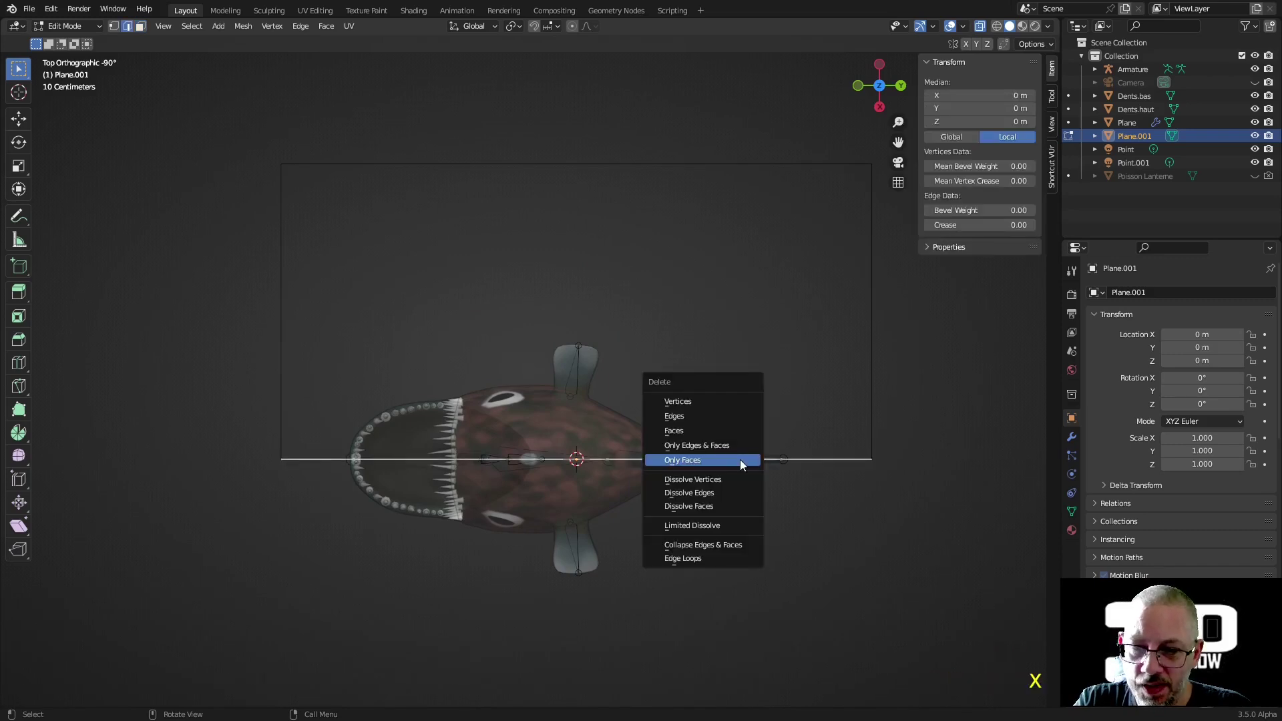
pyautogui.click(734, 417)
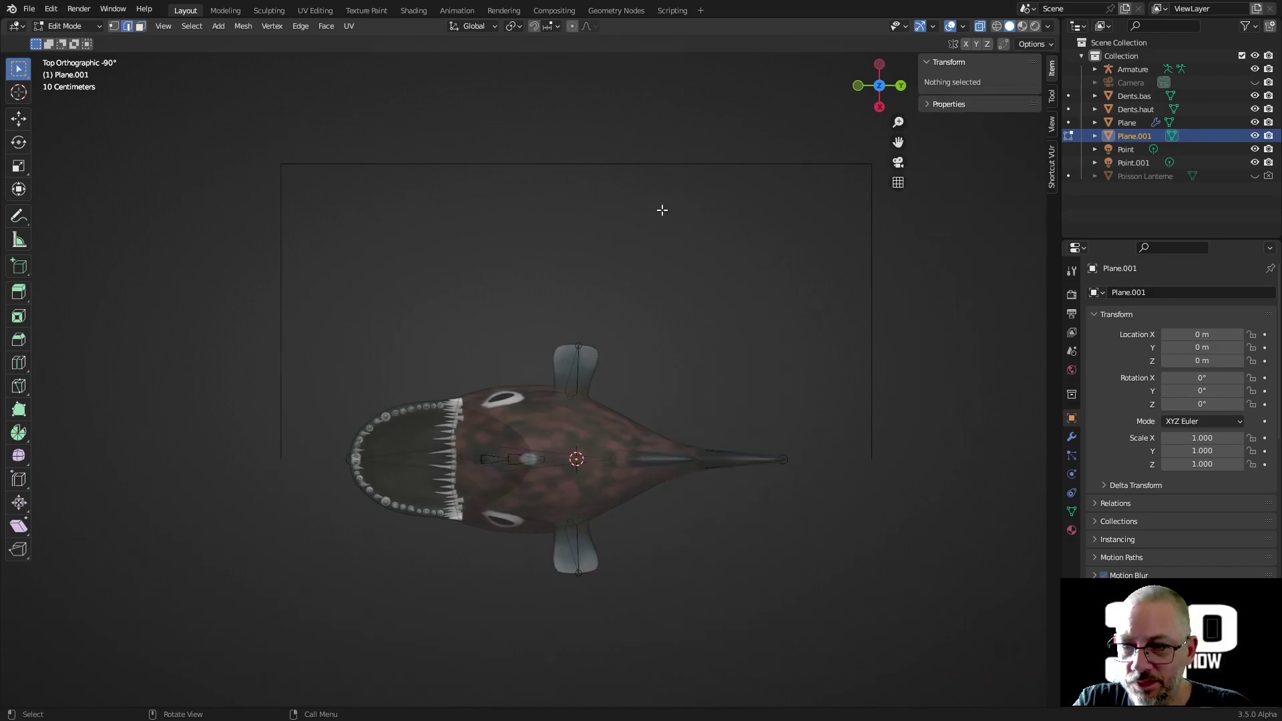
# - Move the long outer edge about 0.74 m along X so it lies just beside the fish's body
pyautogui.click(663, 165)
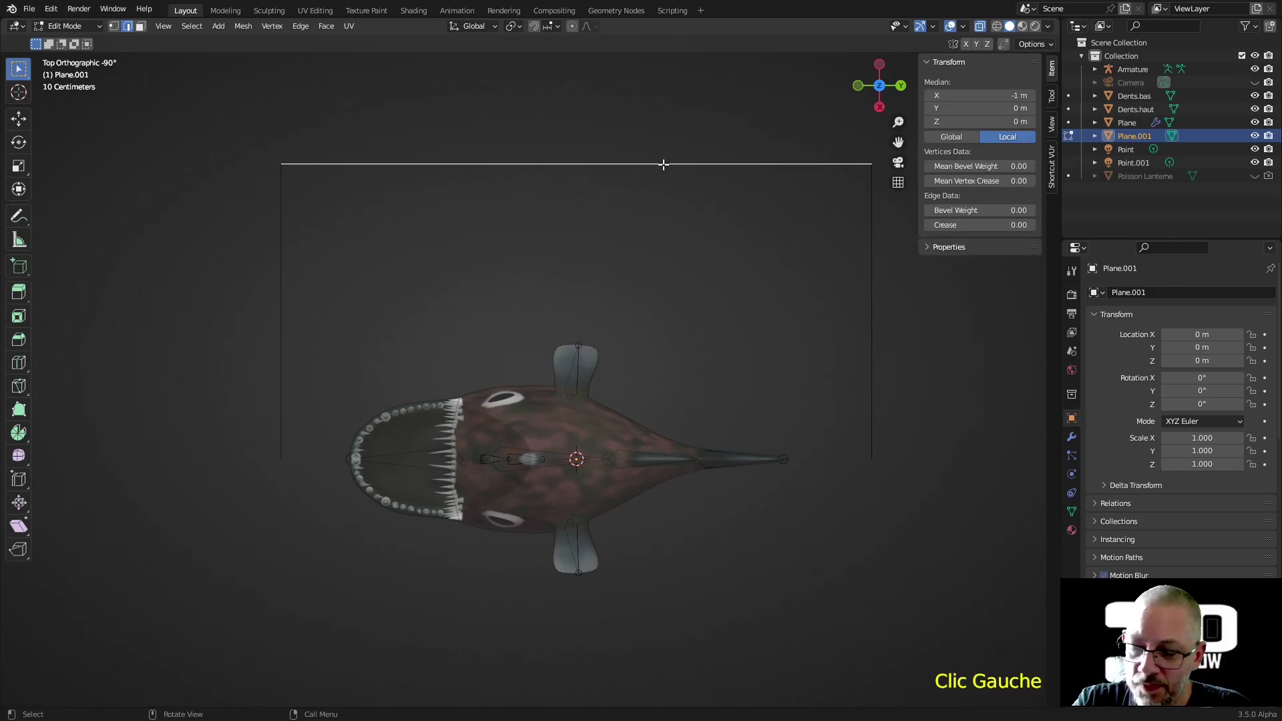
pyautogui.press('g')
pyautogui.press('x')
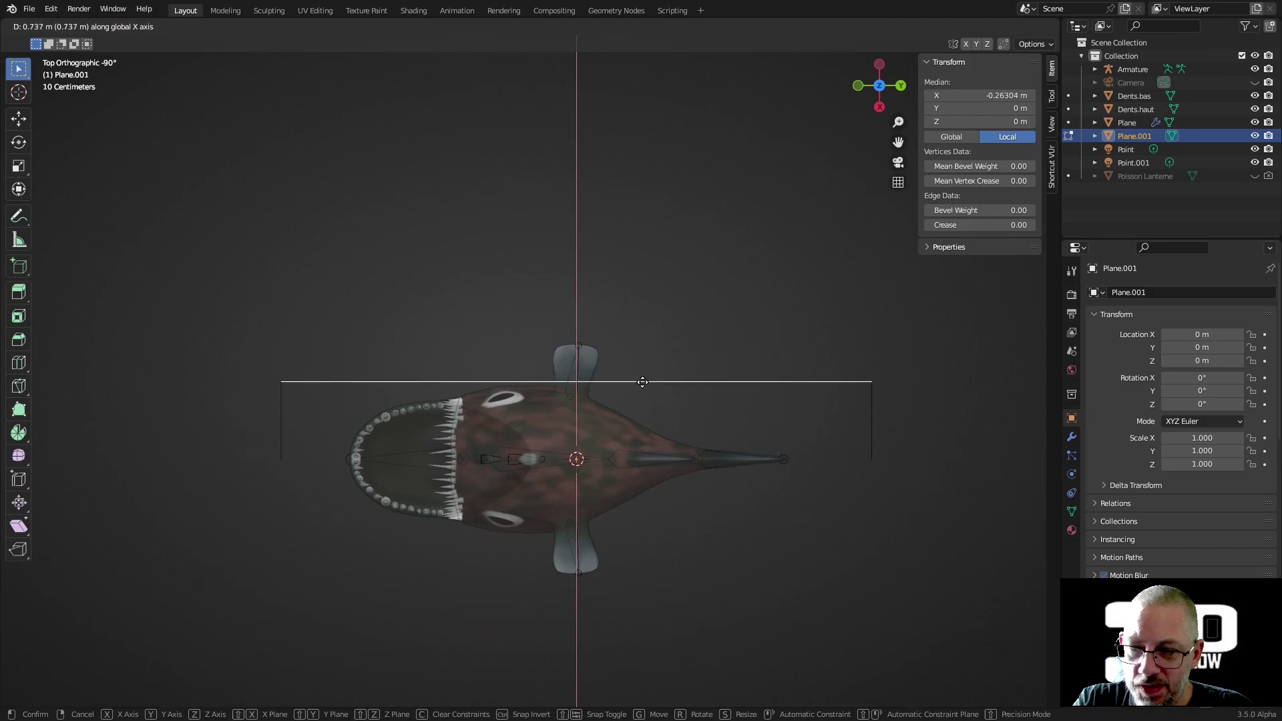
pyautogui.click(643, 383)
# - Move the edge ahead of the mouth about 0.21 m and the edge behind the tail about -0.26 m along Y
pyautogui.click(289, 436)
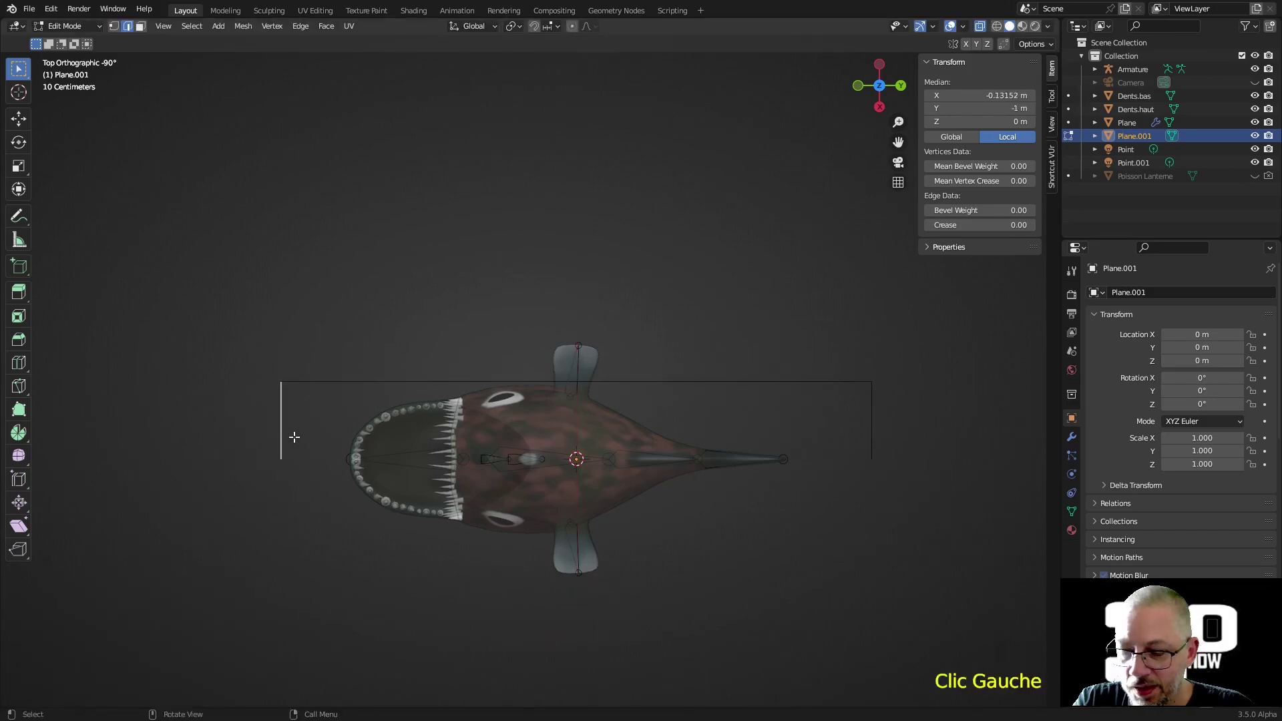
pyautogui.press('g')
pyautogui.press('y')
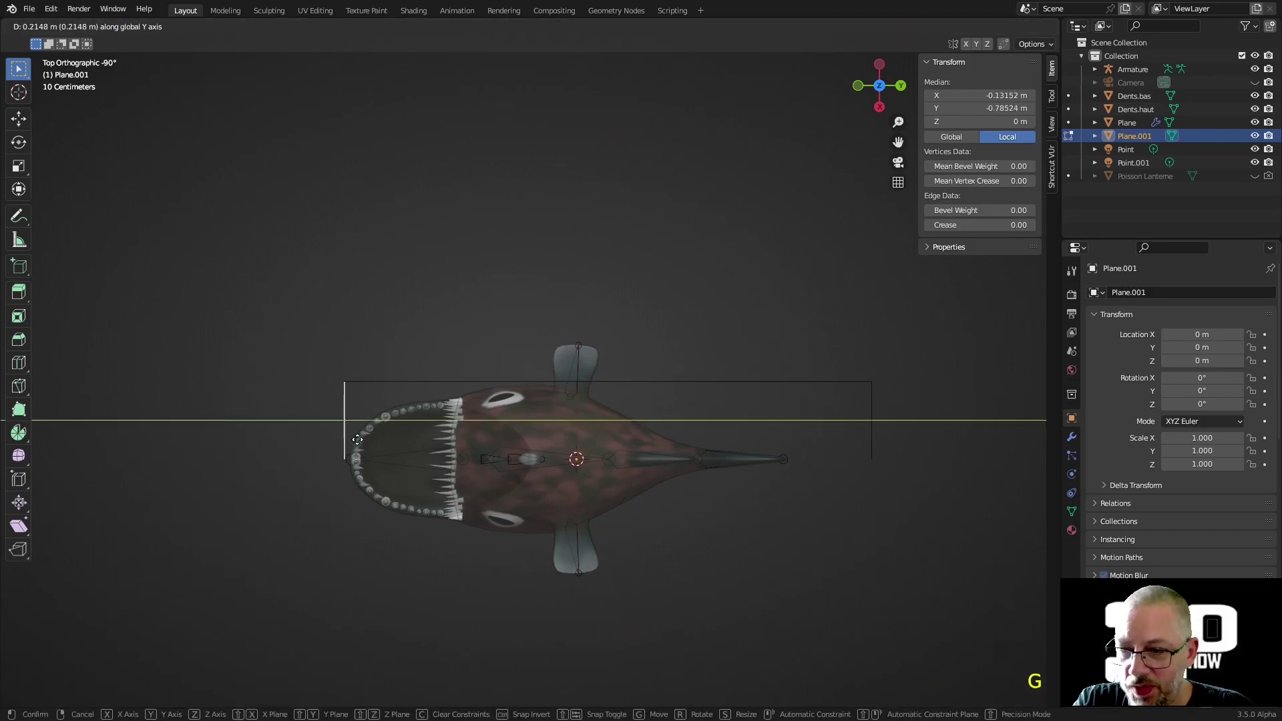
pyautogui.click(357, 440)
pyautogui.click(871, 425)
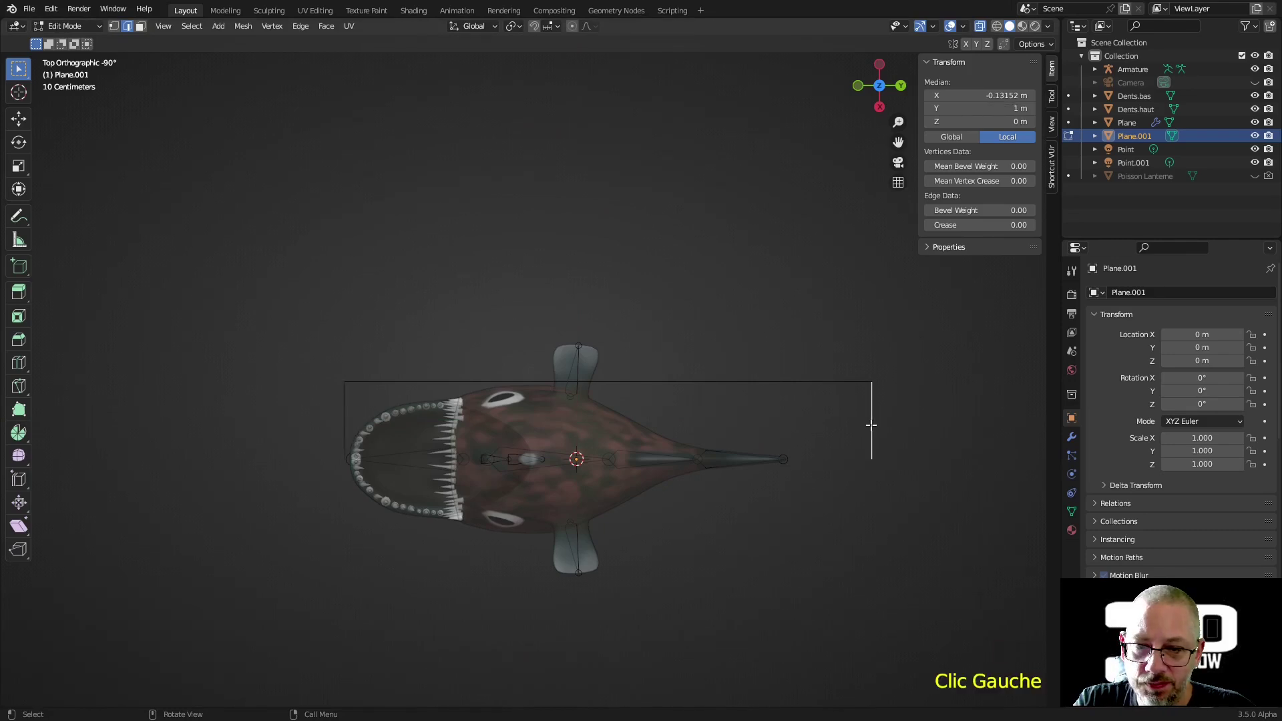
pyautogui.press('g')
pyautogui.press('y')
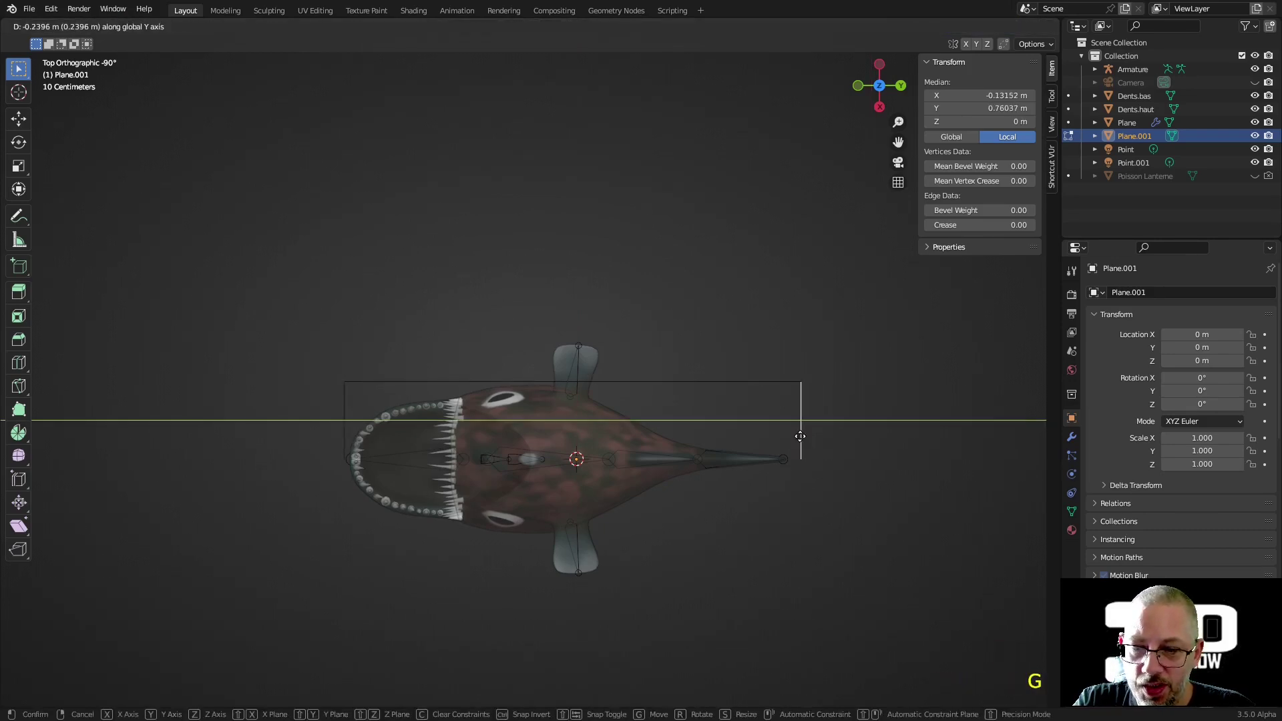
pyautogui.click(793, 439)
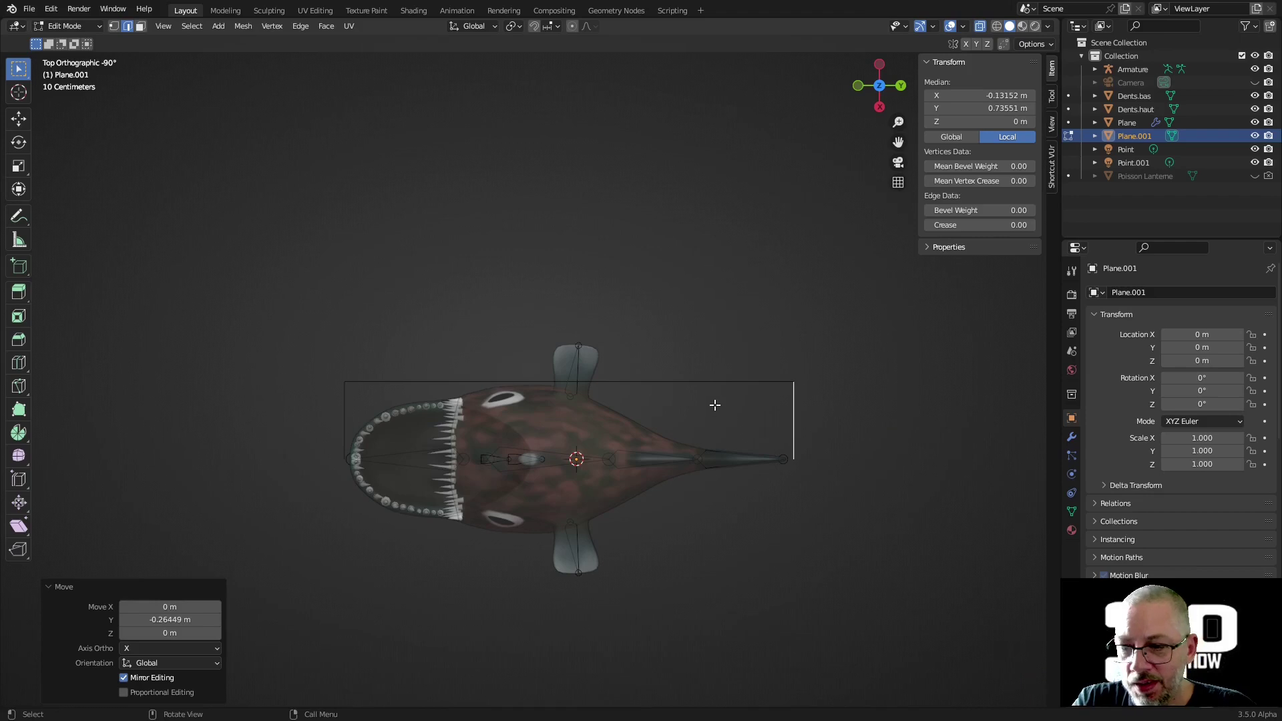
# - Add a Mirror modifier on the X axis to the outline
pyautogui.click(1072, 437)
pyautogui.click(1139, 293)
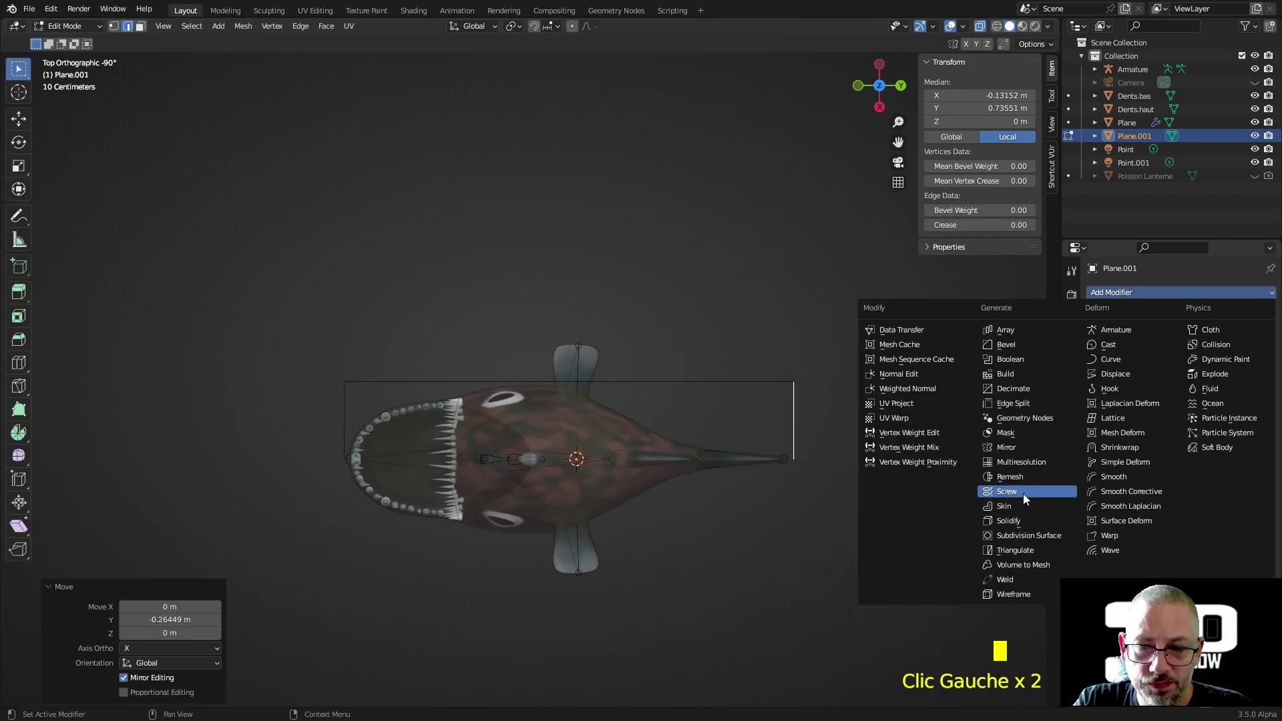
pyautogui.click(1028, 447)
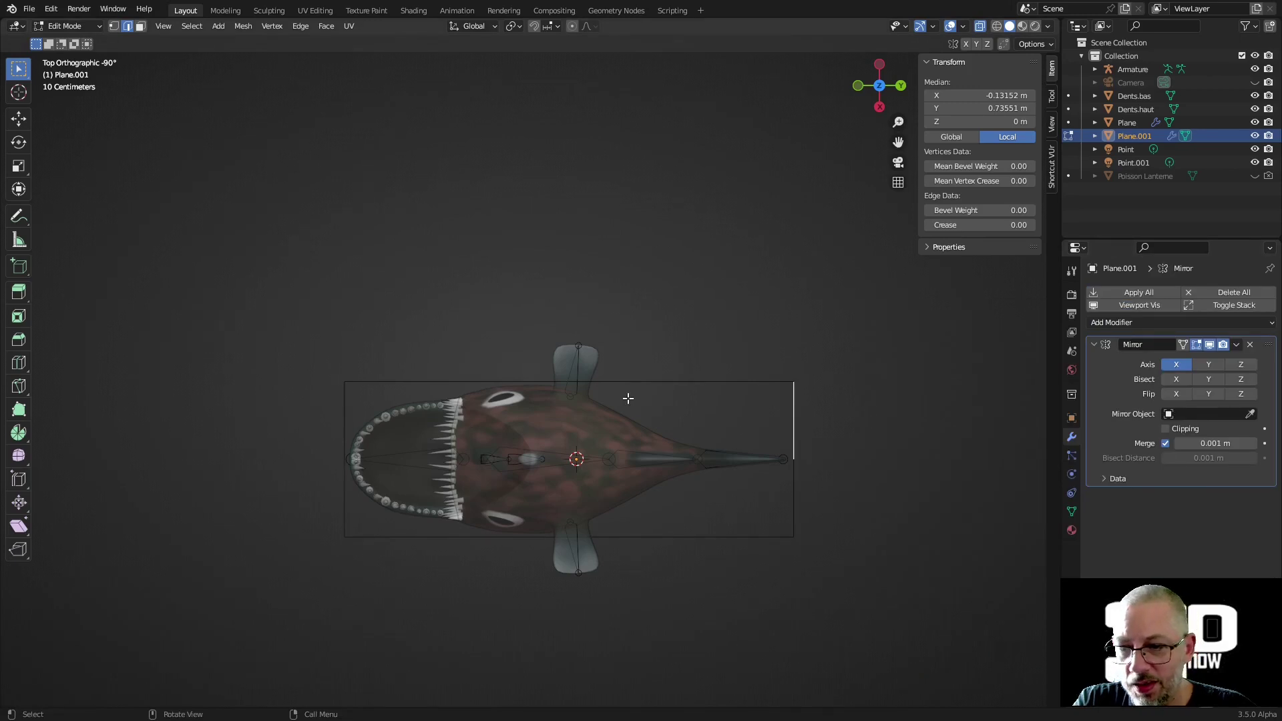
# - Subdivide the outline's long side edge with one cut
pyautogui.scroll(2, 628, 398)
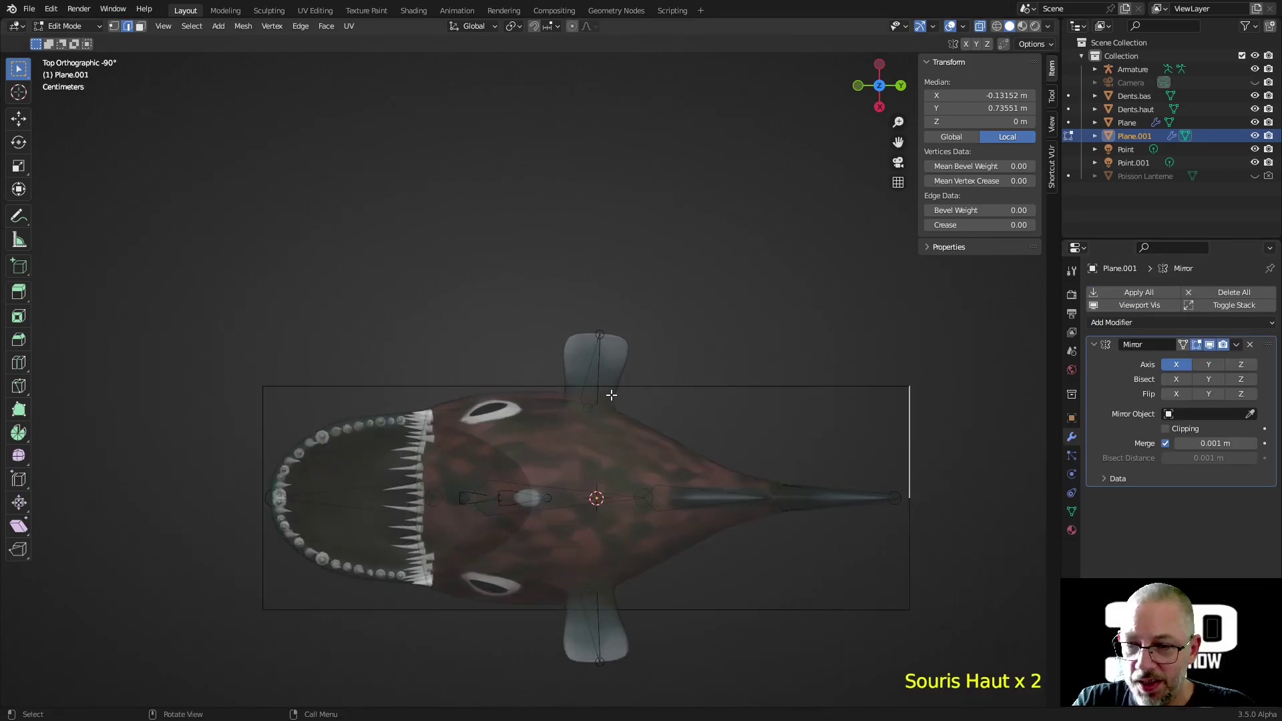
pyautogui.click(611, 390)
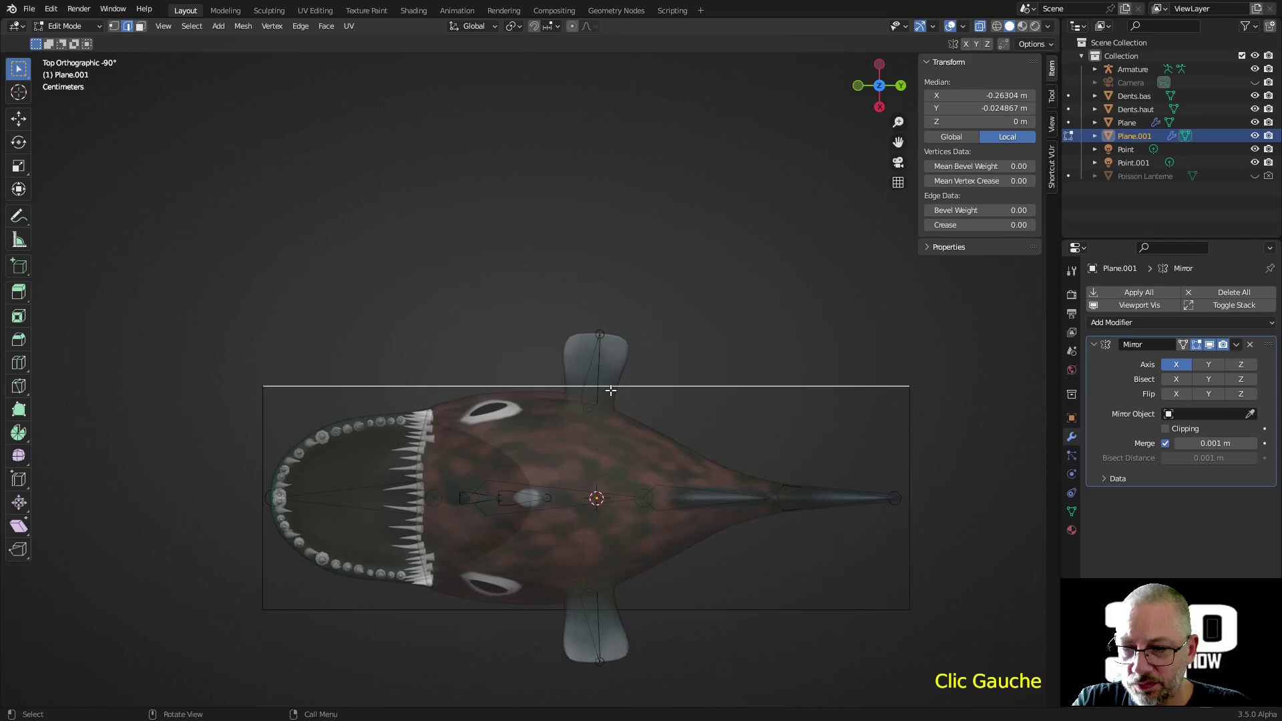
pyautogui.rightClick(611, 390)
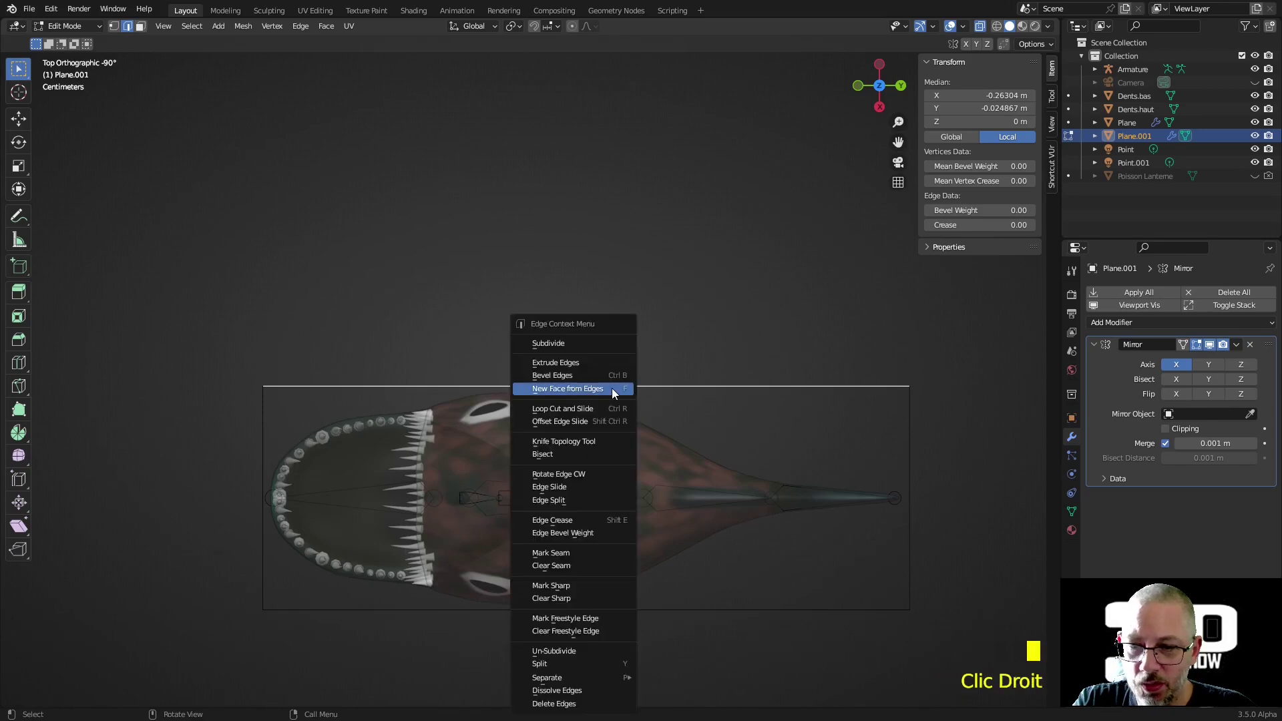
pyautogui.click(606, 342)
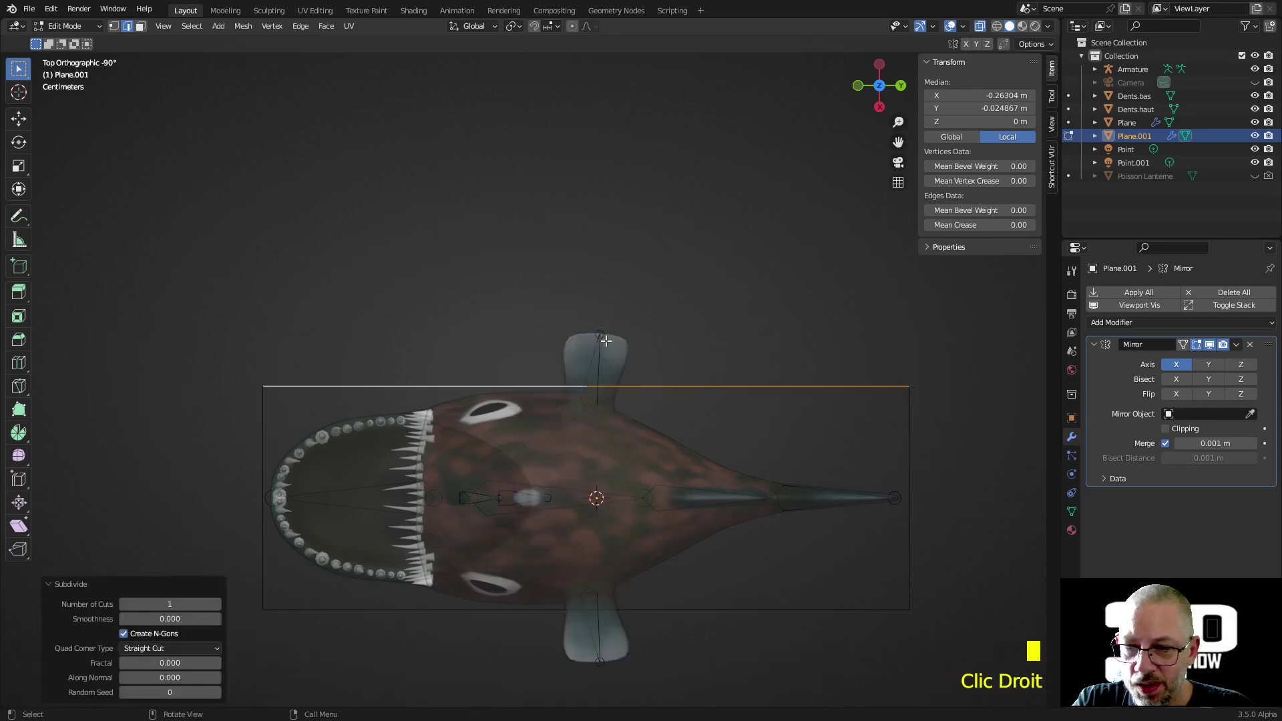
# - Raise the long side edge's subdivision to two cuts and extrude its middle segment about -0.20 m along X, past the side fin
pyautogui.click(218, 603)
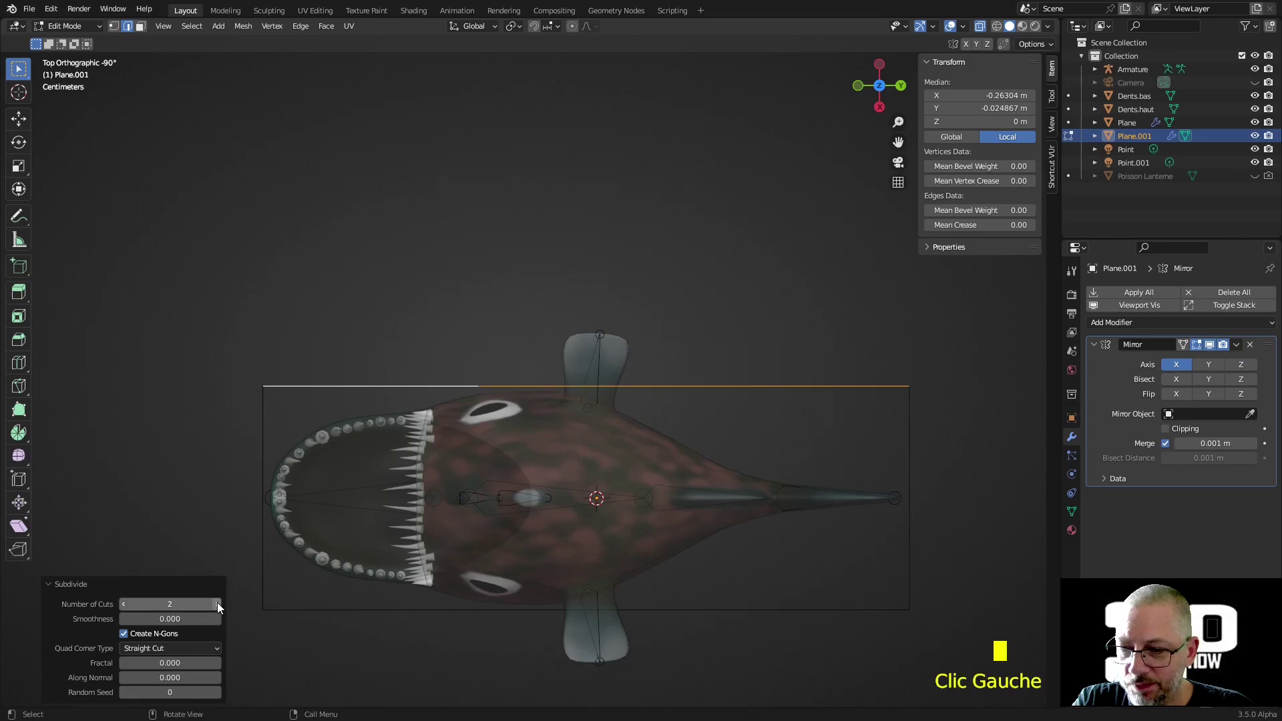
pyautogui.doubleClick(600, 385)
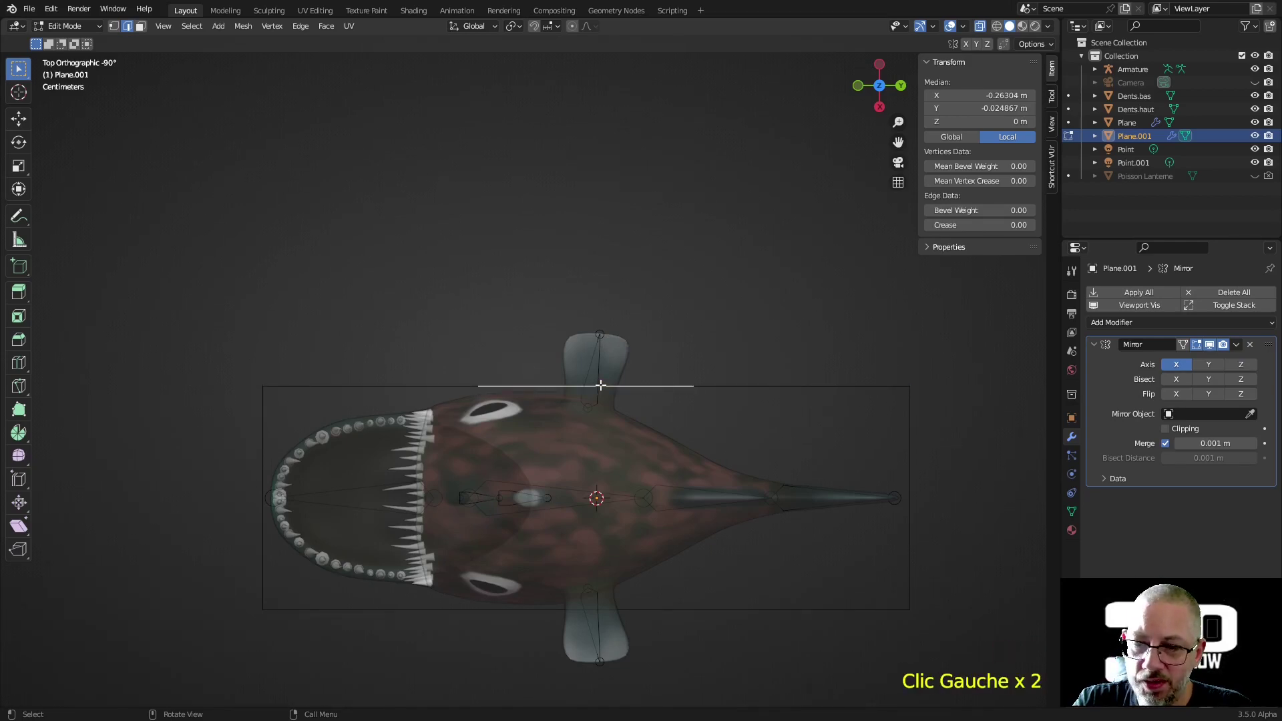
pyautogui.press('e')
pyautogui.press('x')
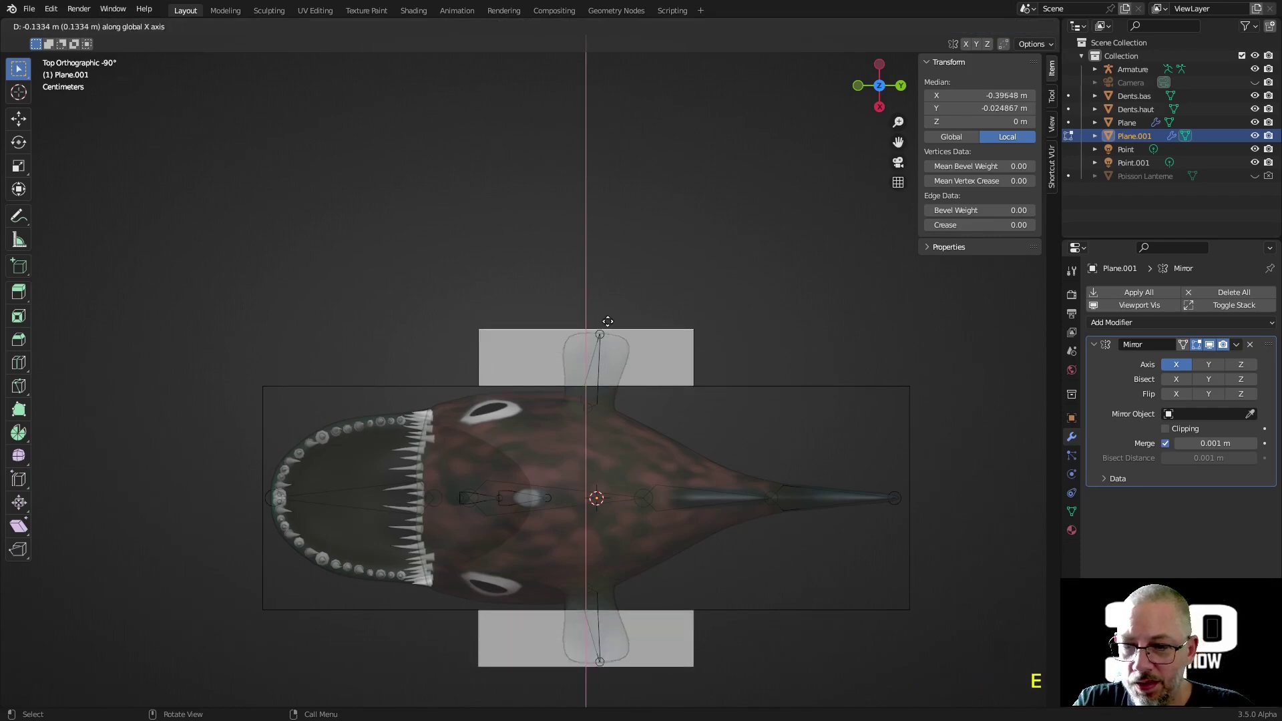
pyautogui.click(618, 298)
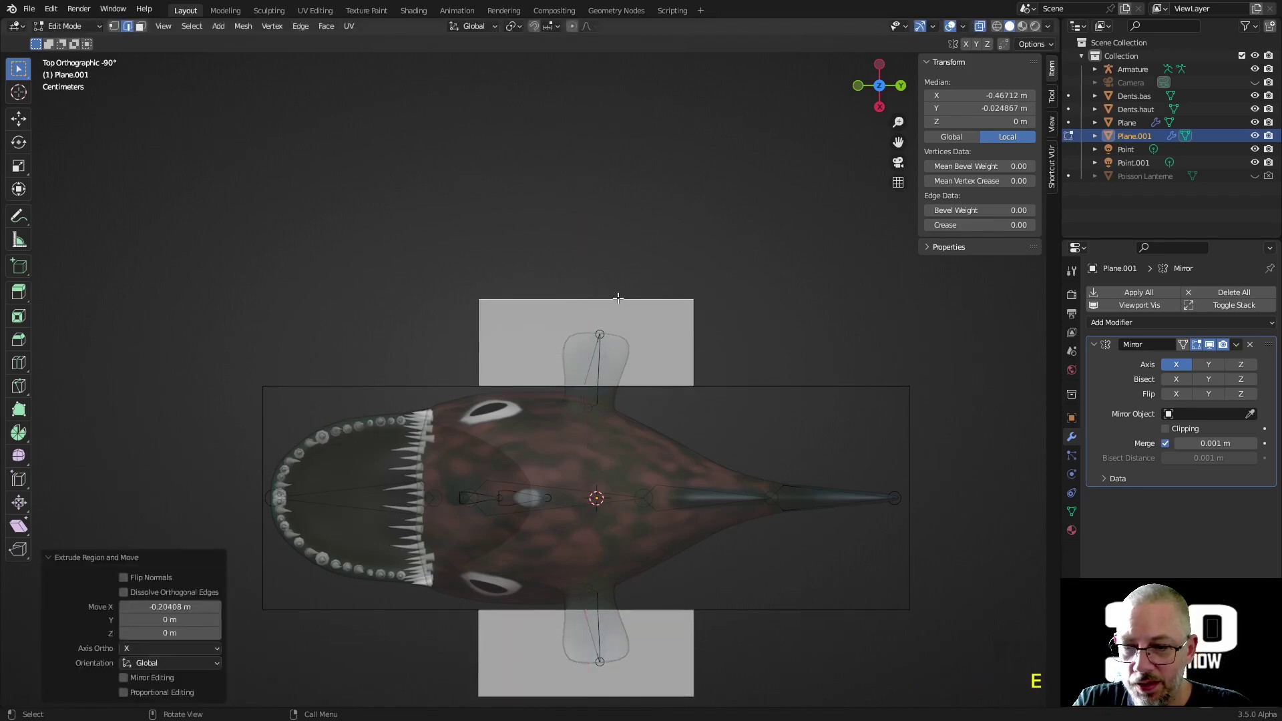
# - Remove only the face of the extruded fin section, and delete the edge separating it from the body outline
pyautogui.press('3')
pyautogui.click(587, 346)
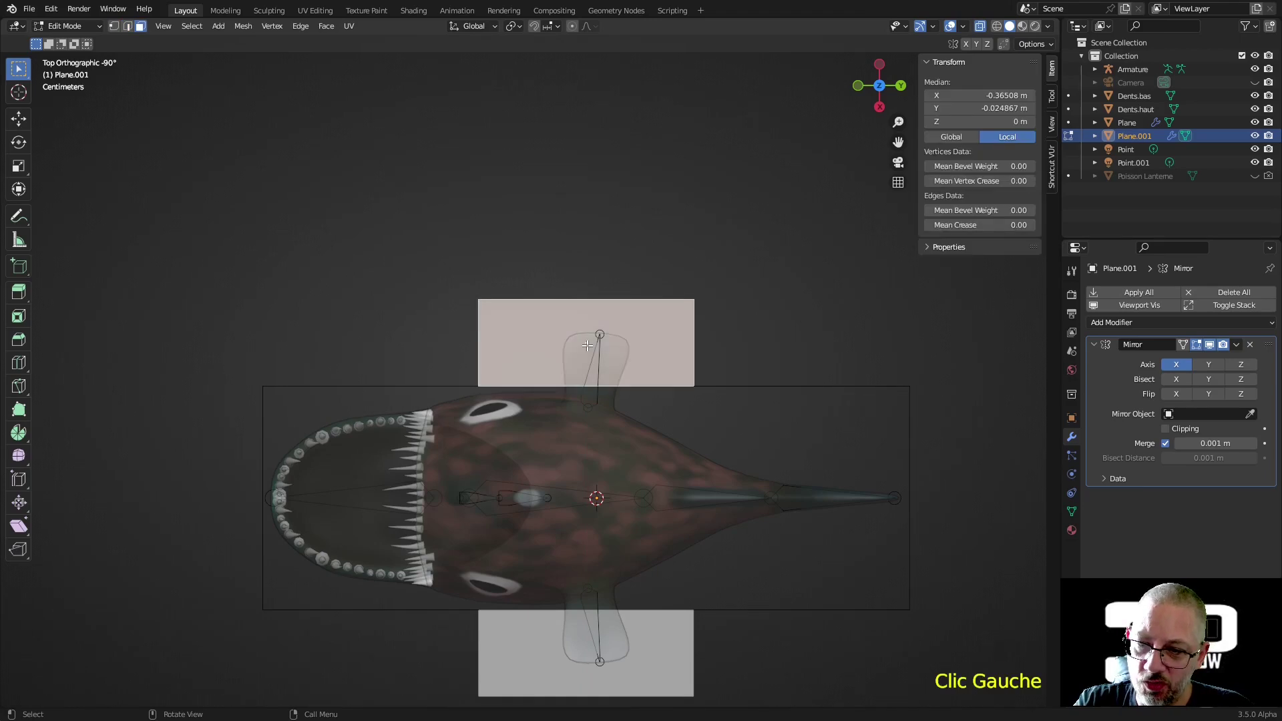
pyautogui.press('x')
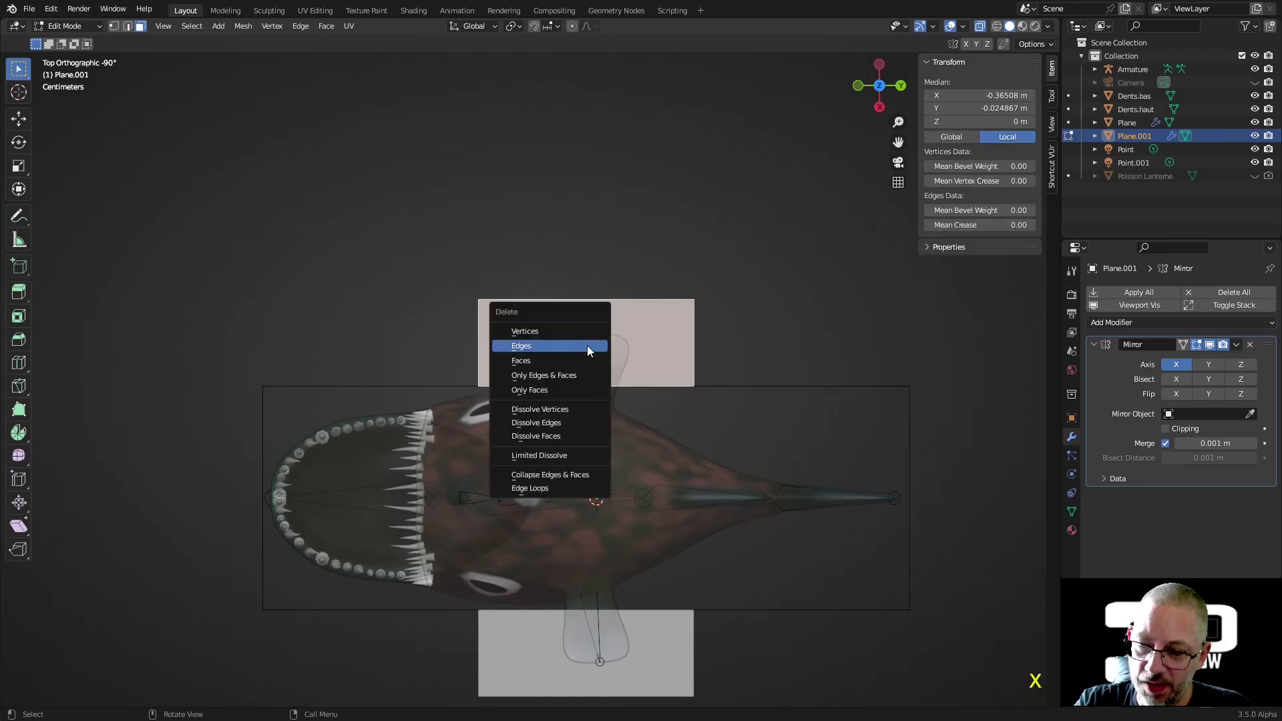
pyautogui.click(567, 386)
pyautogui.press('2')
pyautogui.click(567, 386)
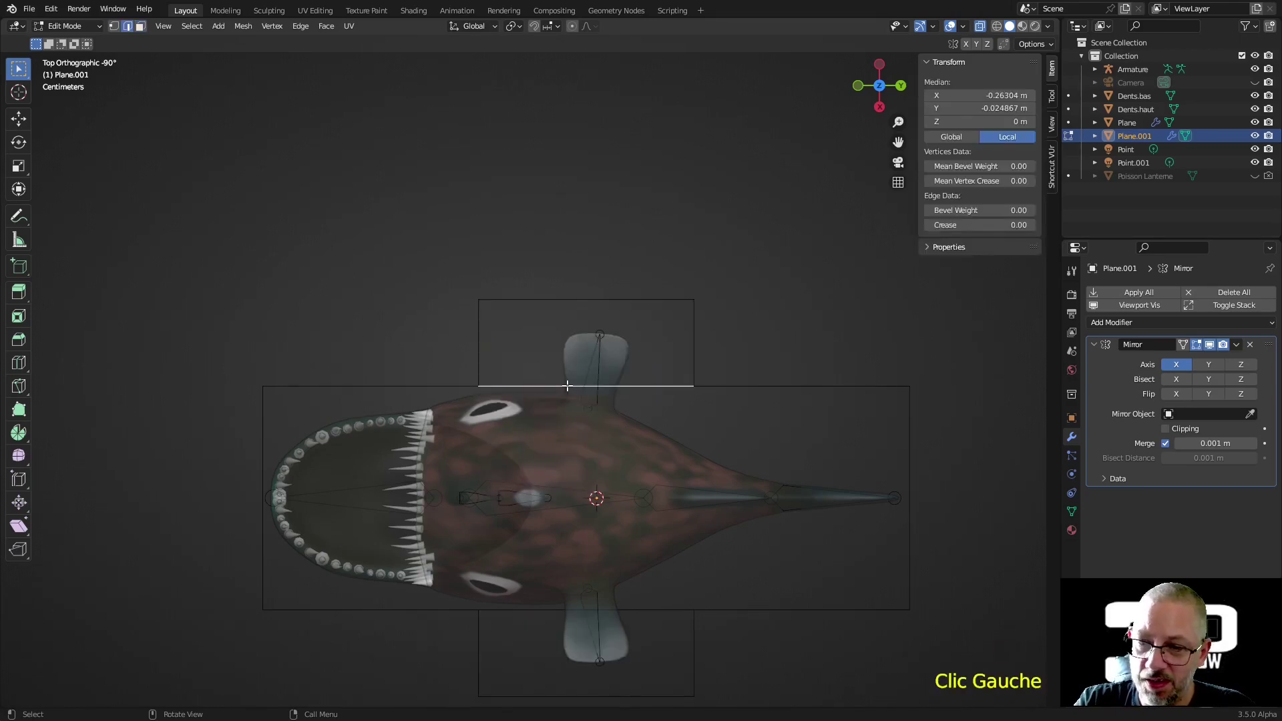
pyautogui.rightClick(567, 386)
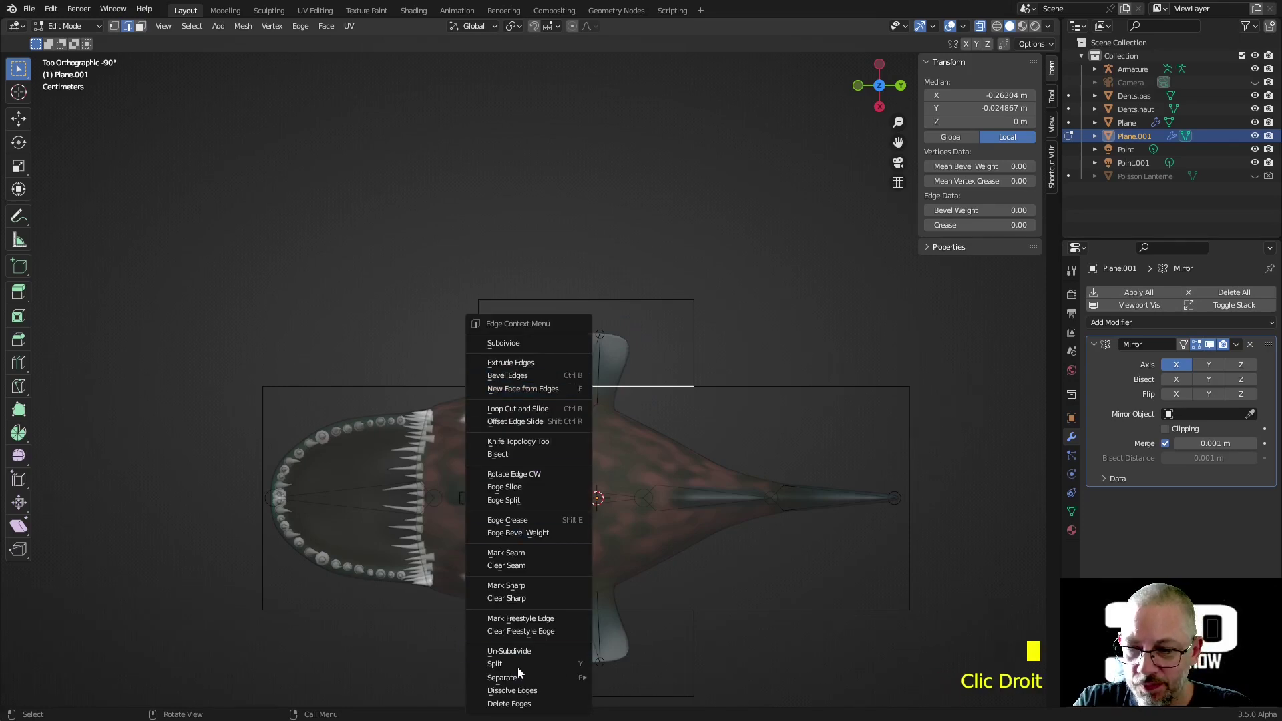
pyautogui.click(552, 704)
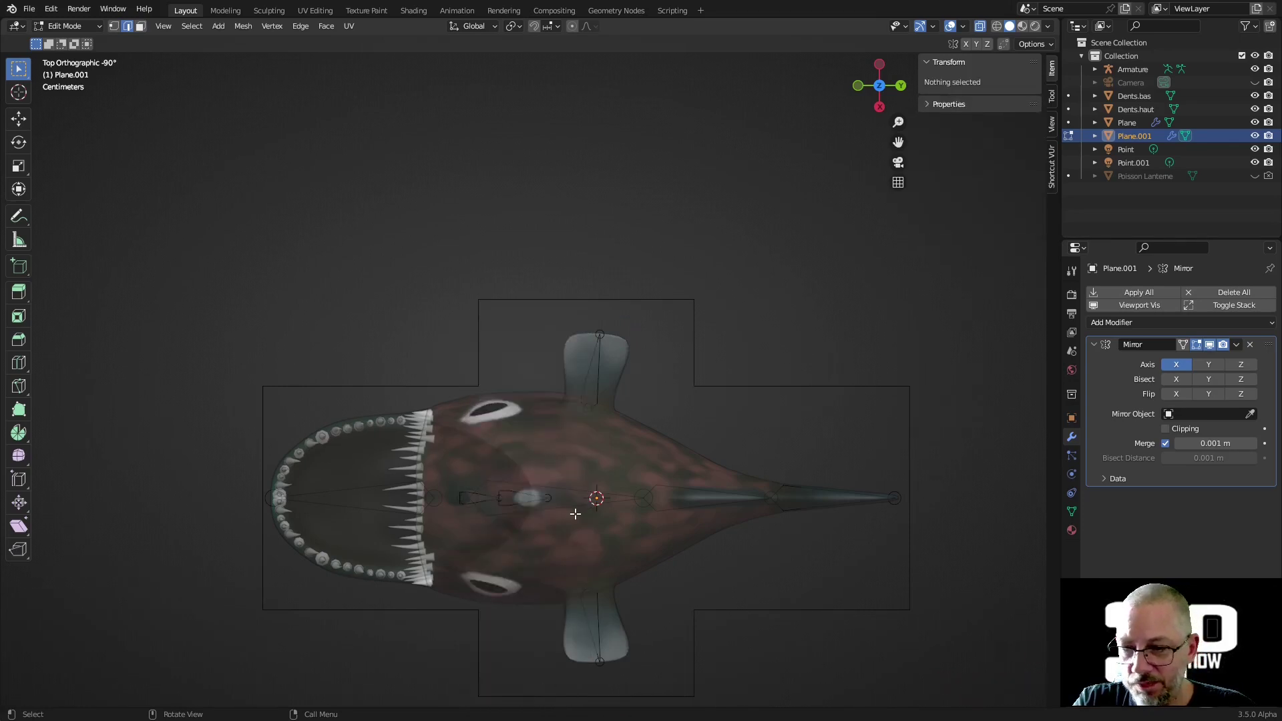
# - Vertex-bevel the outline corner beside the mouth by about 0.178 m and pull the rear bevel vertex in close to the jaw
pyautogui.press('1')
pyautogui.click(278, 382)
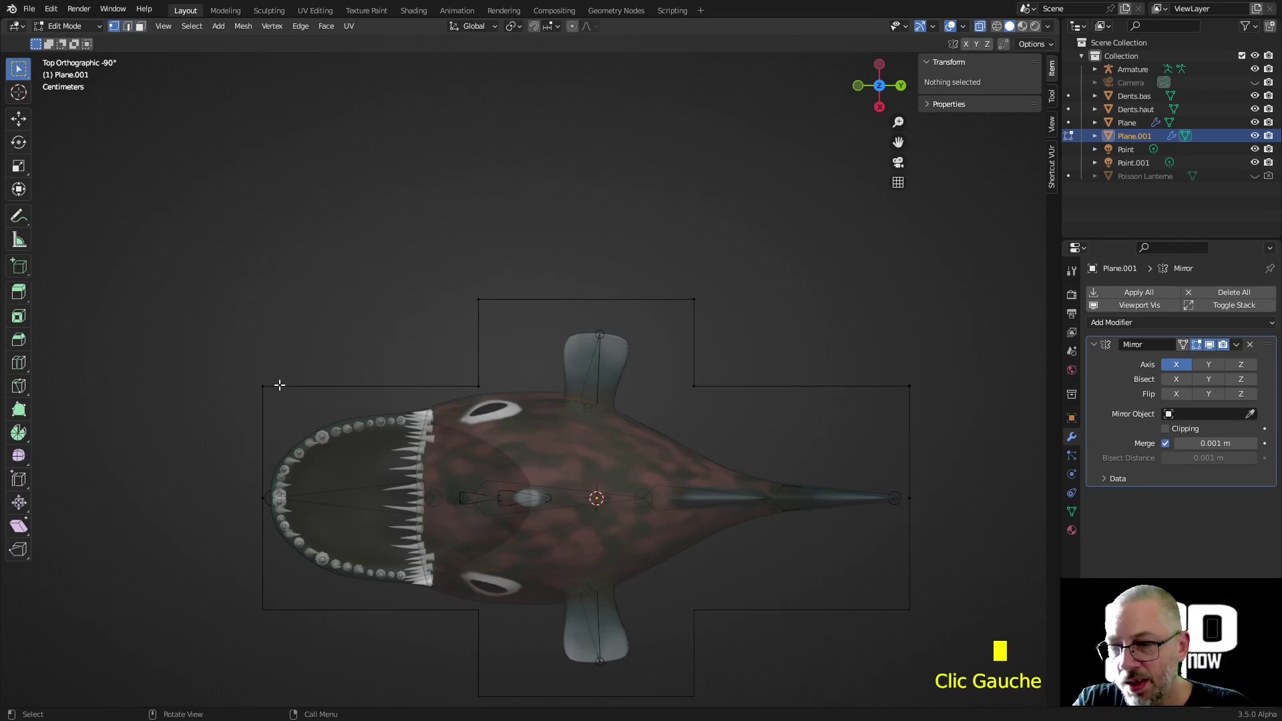
pyautogui.hotkey('ctrl', 'shift', 'b')
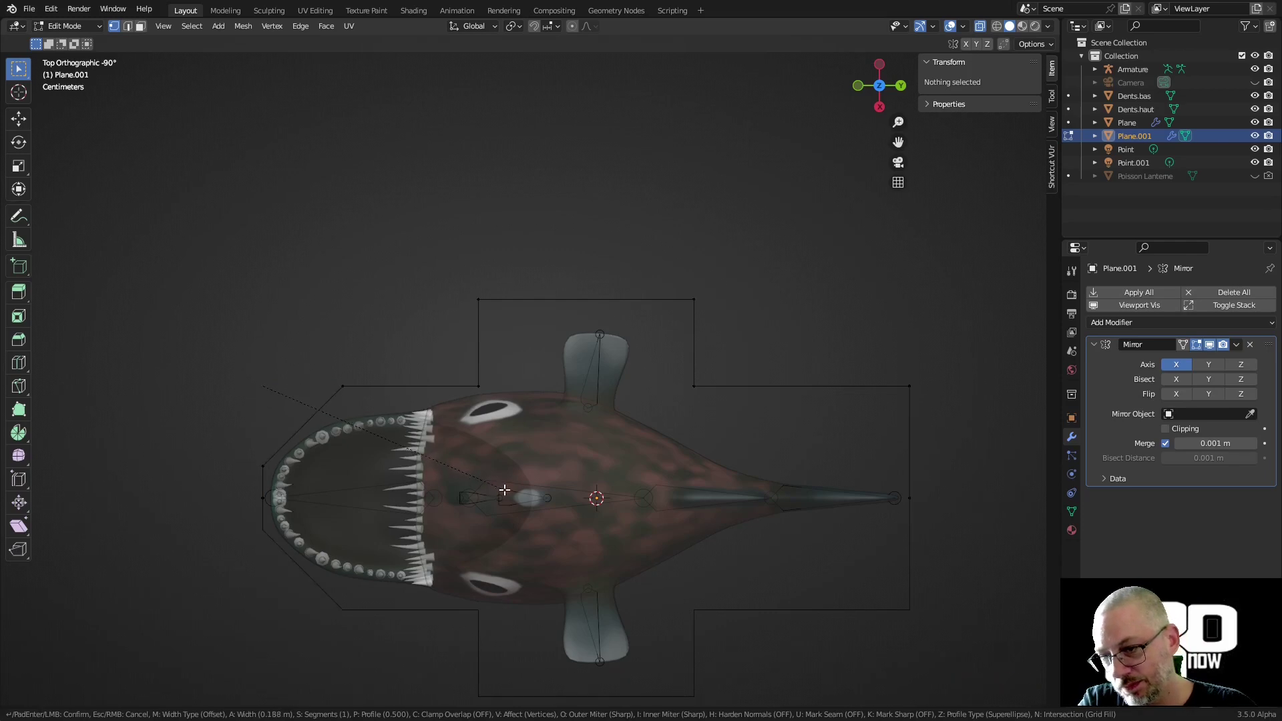
pyautogui.click(443, 450)
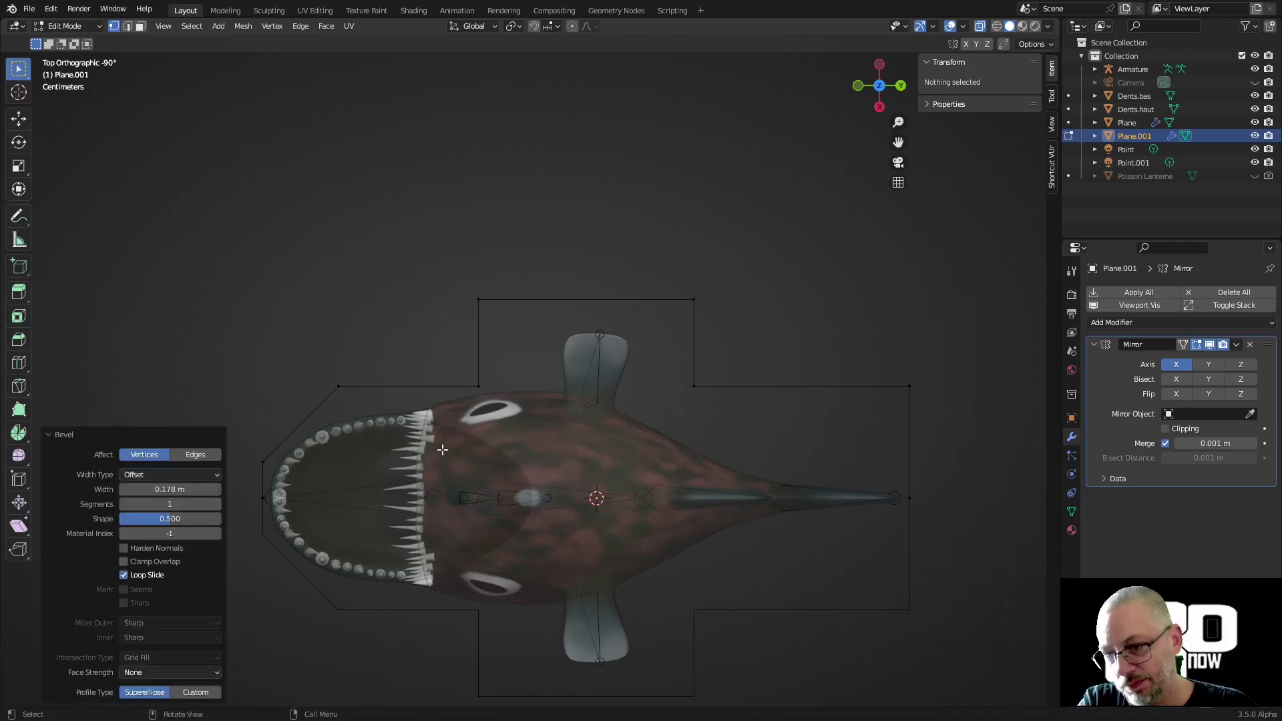
pyautogui.click(340, 386)
pyautogui.press('g')
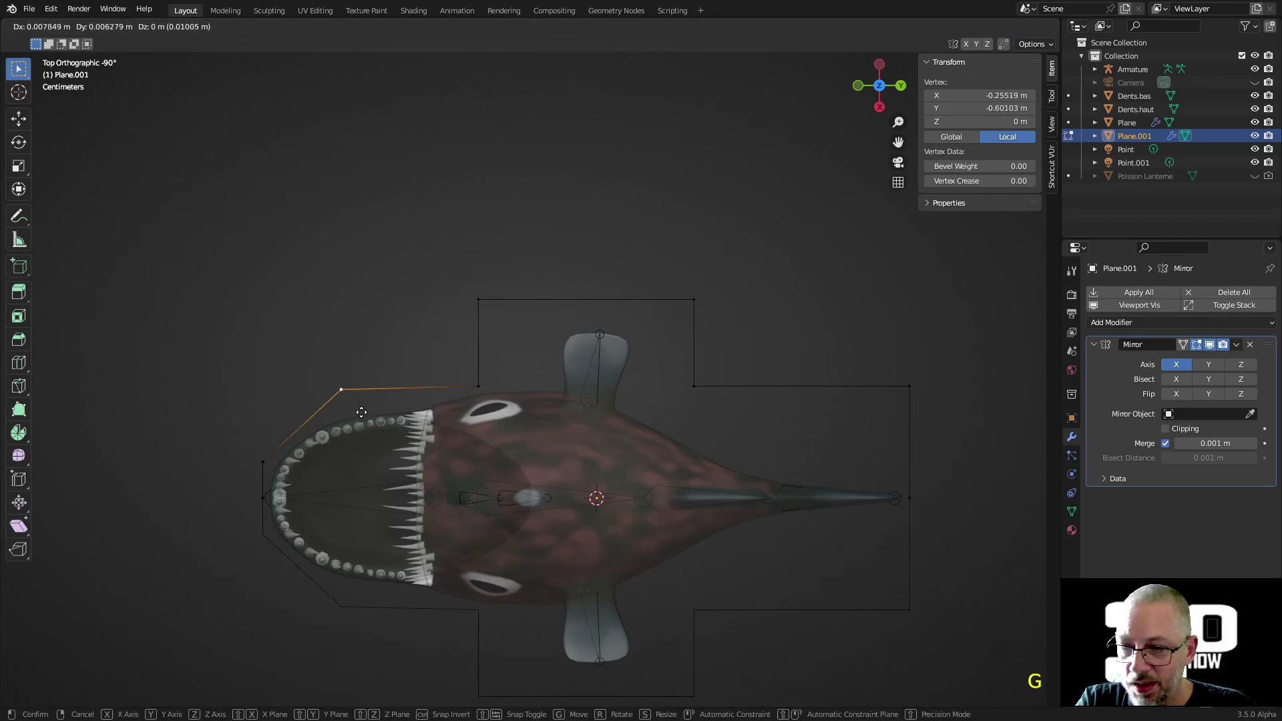
pyautogui.click(354, 427)
# - Move the outline's front fin-base vertex about 0.15 m along Y and bring the front outer corner close to the fin tip
pyautogui.click(478, 386)
pyautogui.press('g')
pyautogui.click(571, 348)
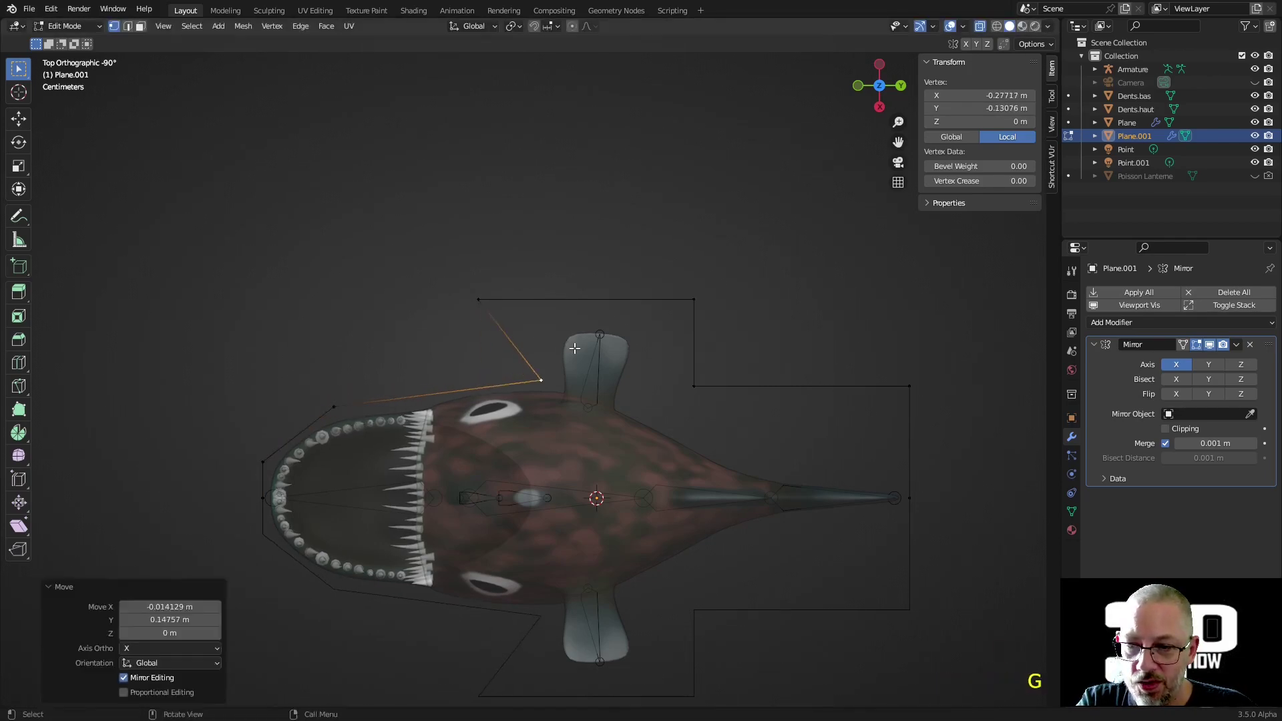
pyautogui.click(499, 300)
pyautogui.press('g')
pyautogui.click(618, 329)
# - Pull the rear outer fin corner in to the fin tip and move the rear fin-base vertex about 0.03 m in X and -0.14 m in Y
pyautogui.click(704, 296)
pyautogui.press('g')
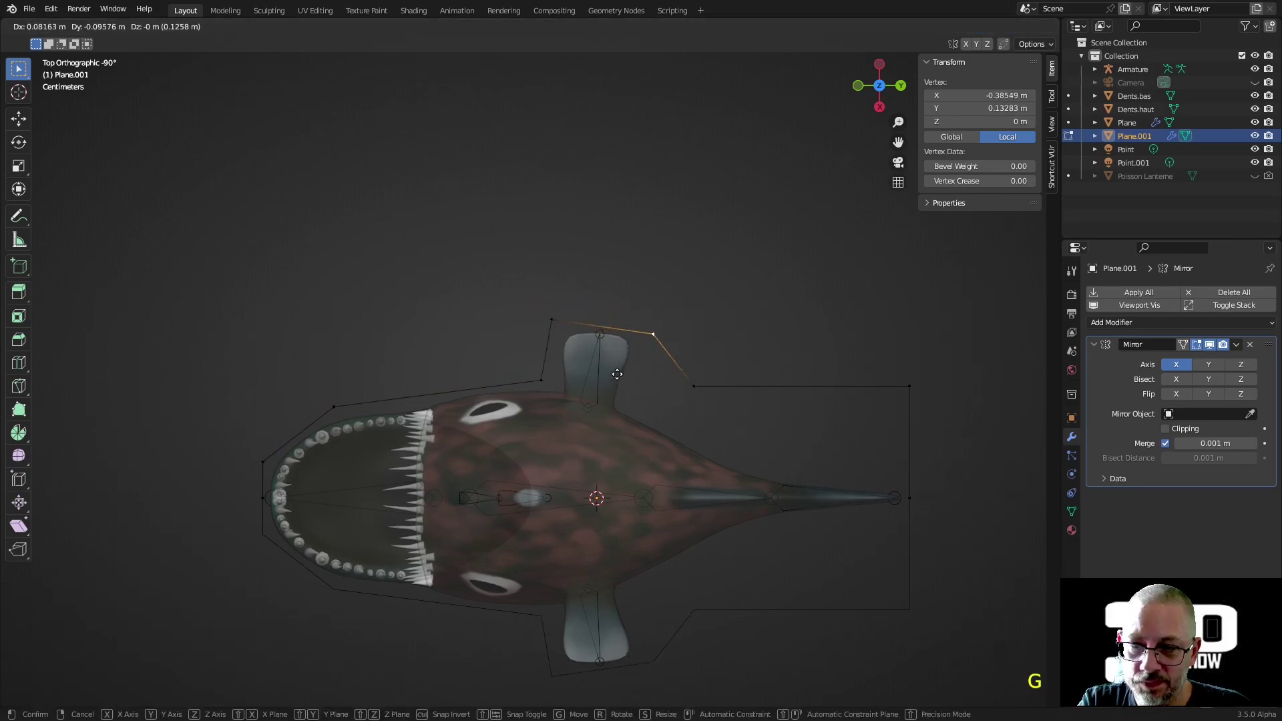
pyautogui.click(615, 368)
pyautogui.click(691, 386)
pyautogui.press('g')
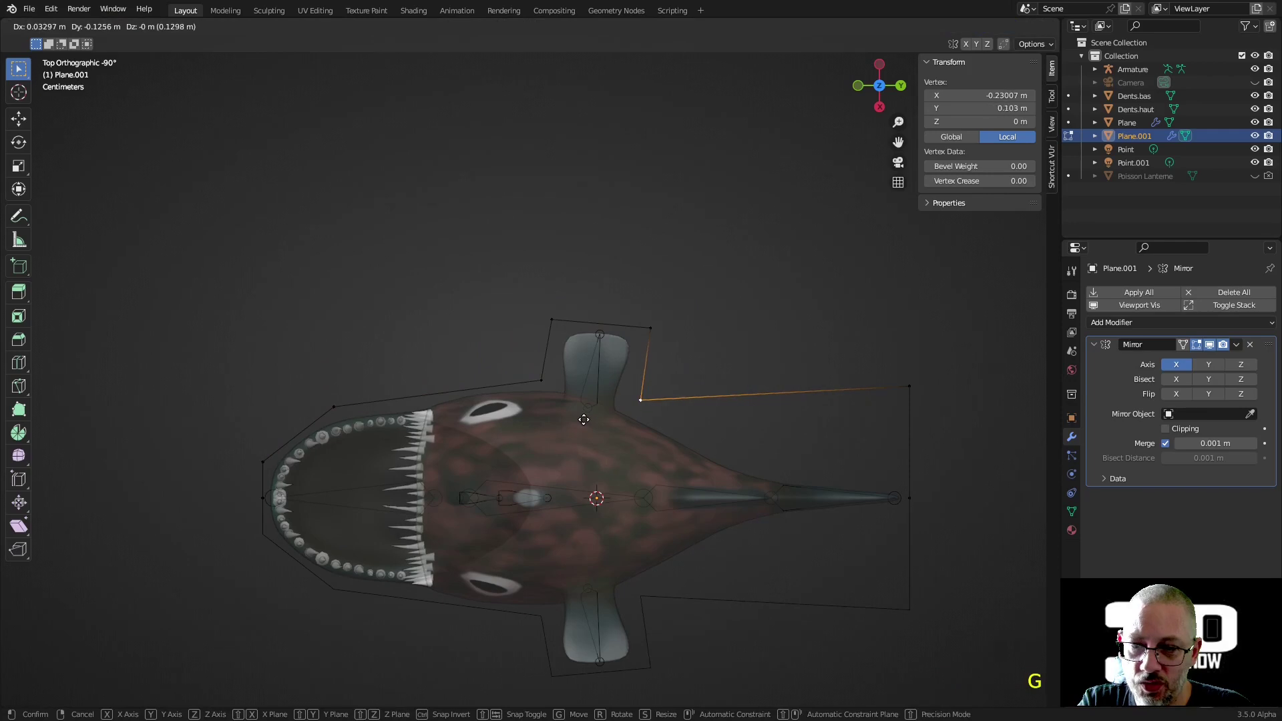
pyautogui.click(638, 422)
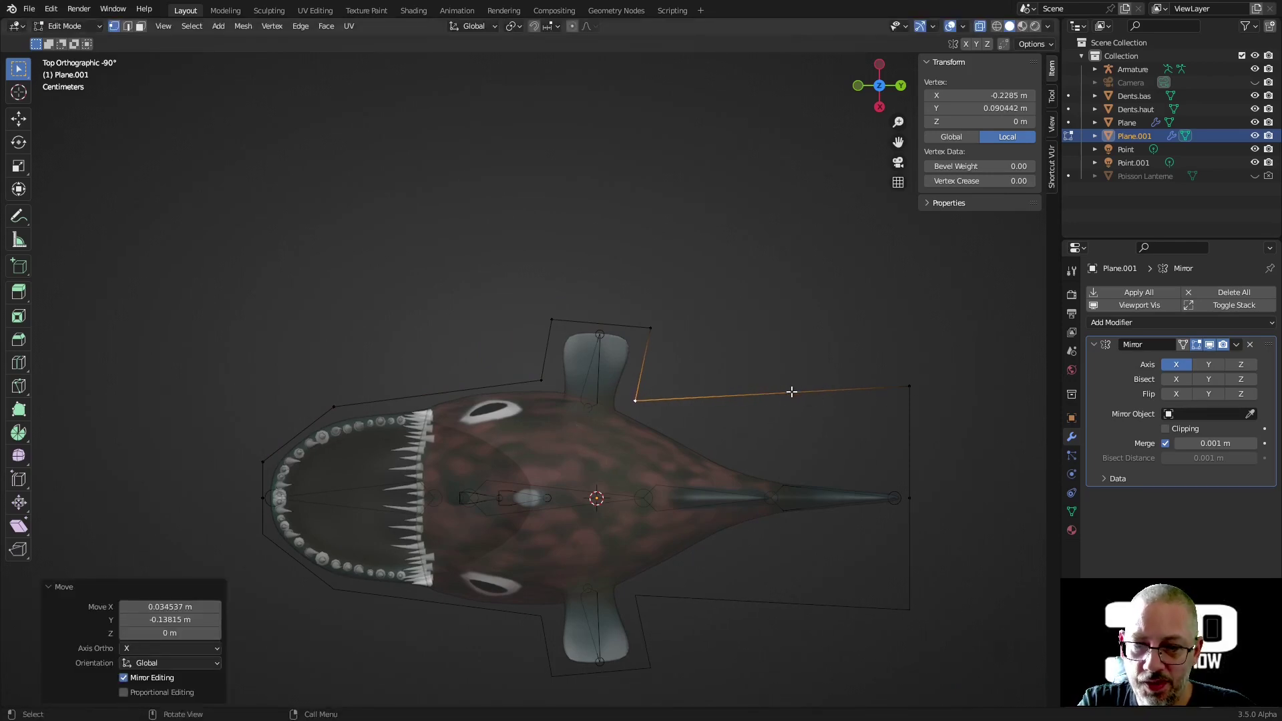
# - Subdivide the edge between the rear fin base and the tail corner, and move the new vertex about 0.18 m along X toward the tail's base
pyautogui.click(909, 386)
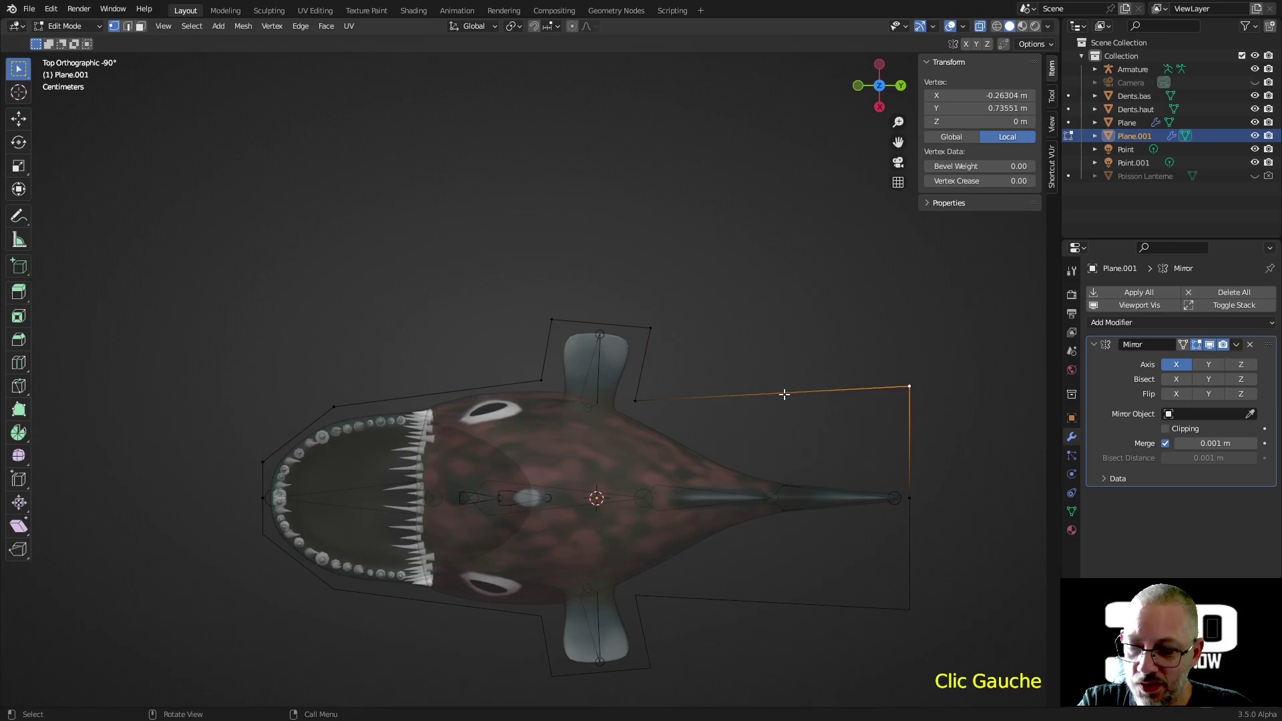
pyautogui.keyDown('shift'); pyautogui.click(695, 392); pyautogui.keyUp('shift')
pyautogui.keyDown('shift'); pyautogui.click(637, 402); pyautogui.keyUp('shift')
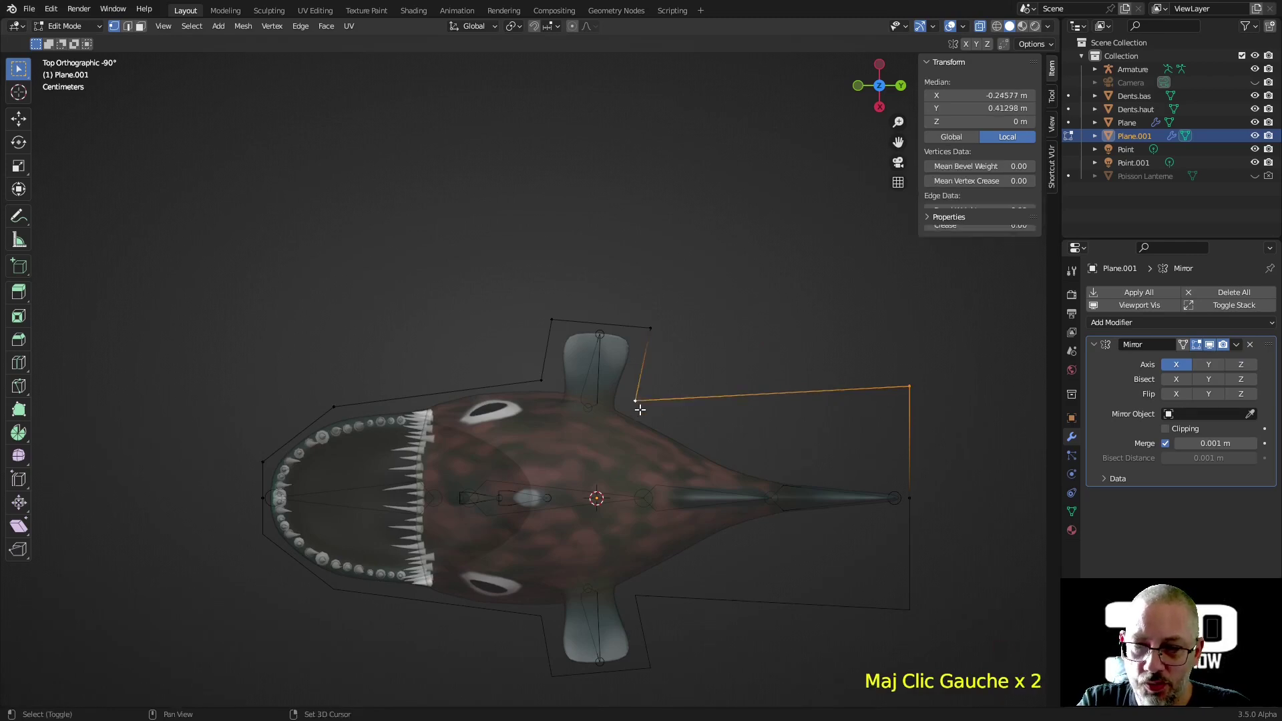
pyautogui.rightClick(735, 365)
pyautogui.click(736, 364)
pyautogui.click(774, 398)
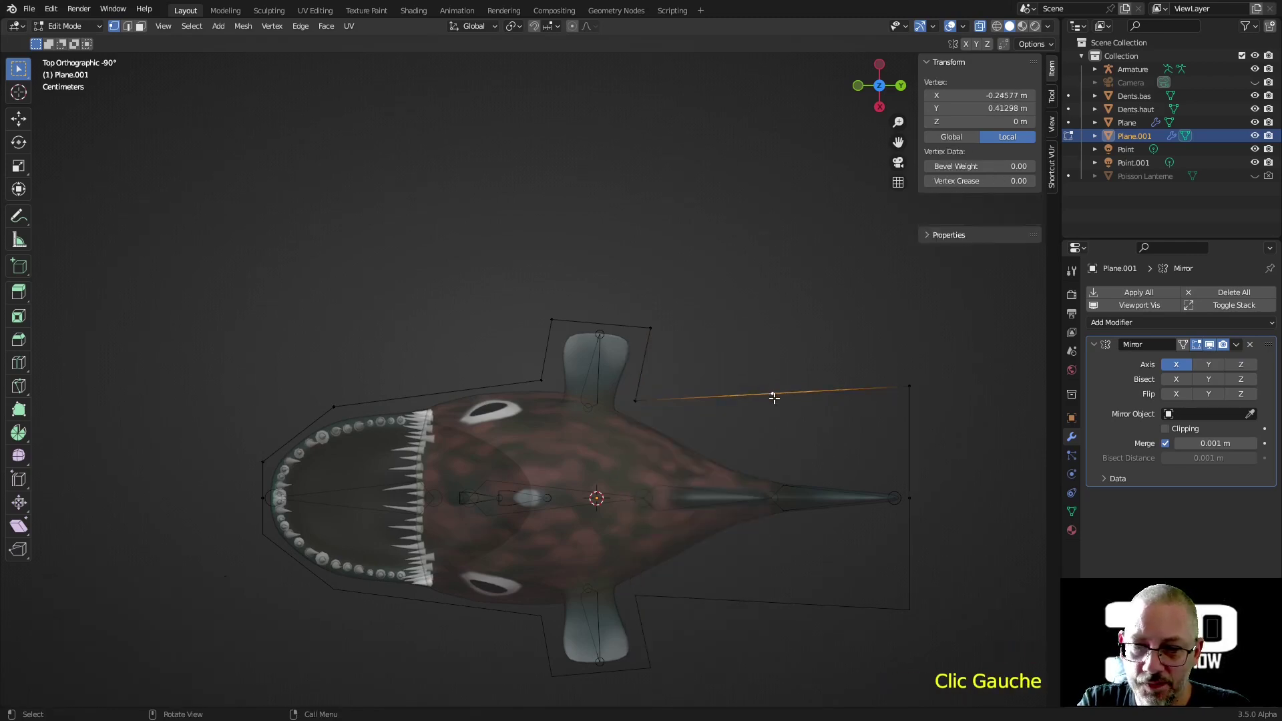
pyautogui.press('g')
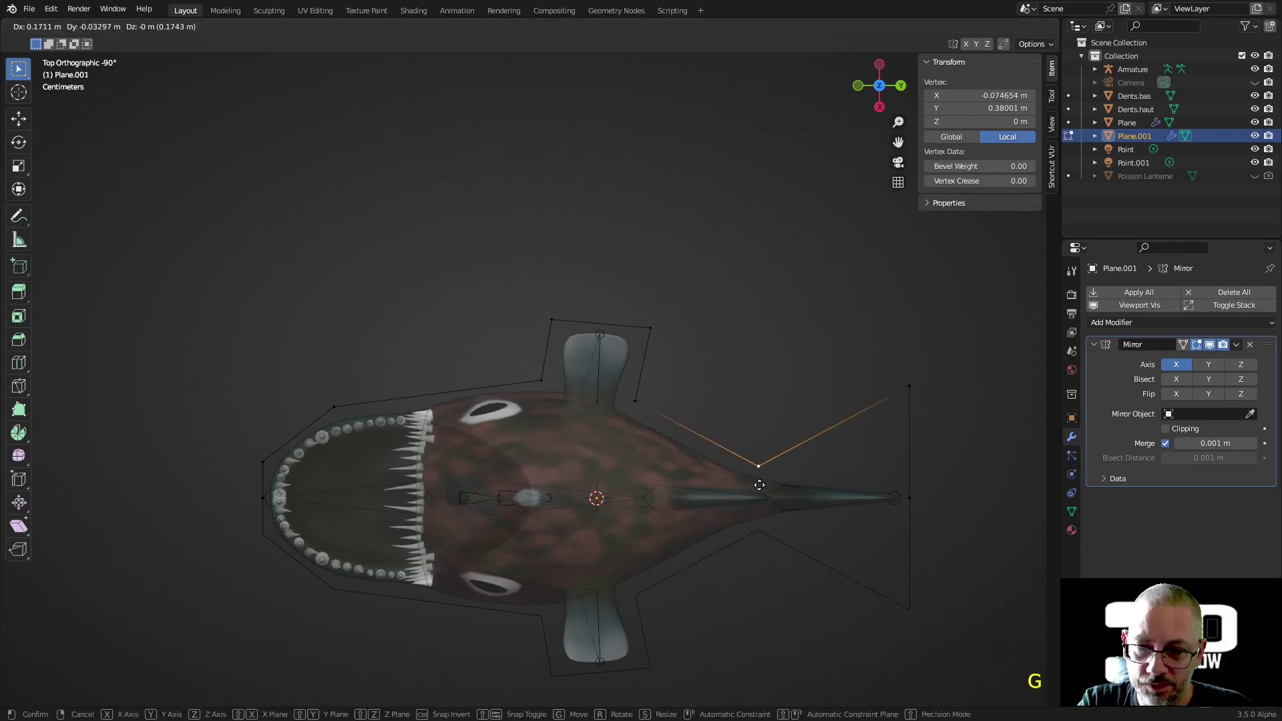
pyautogui.click(768, 487)
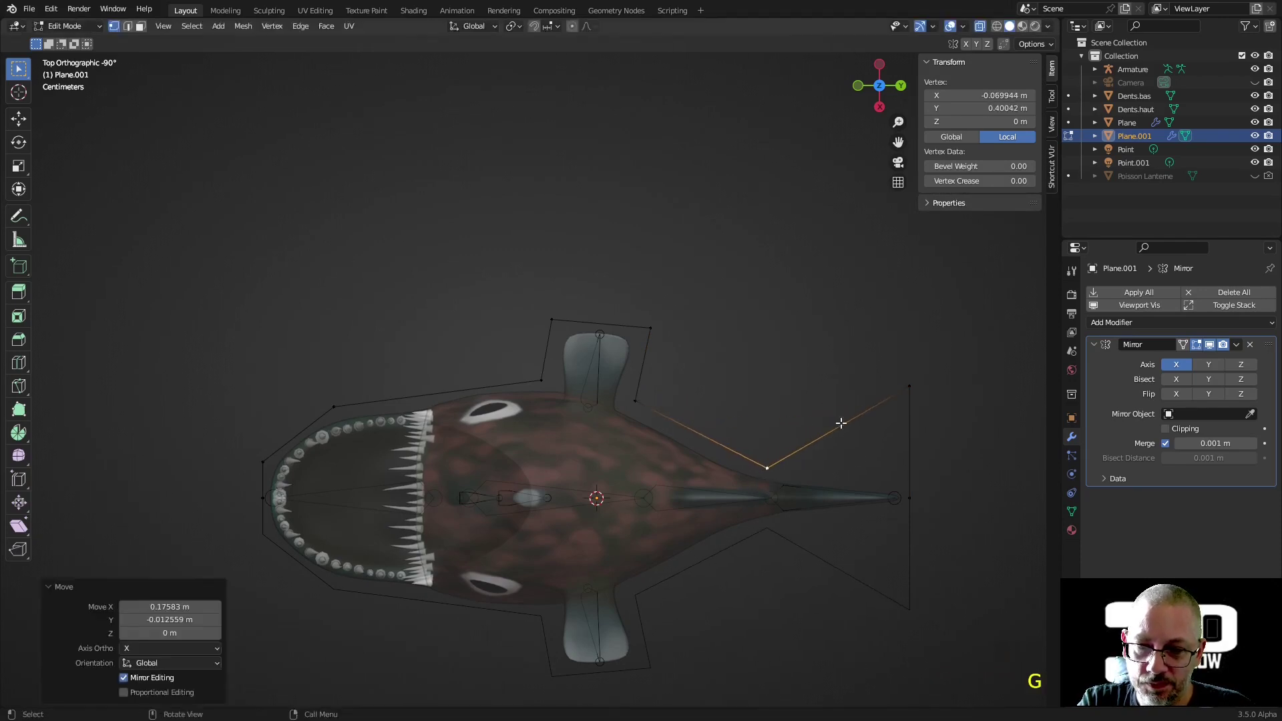
# - Move the tail corner vertex about 0.22 m along X and -0.03 m along Y so it sits beside the tail tip
pyautogui.click(907, 385)
pyautogui.press('g')
pyautogui.click(866, 536)
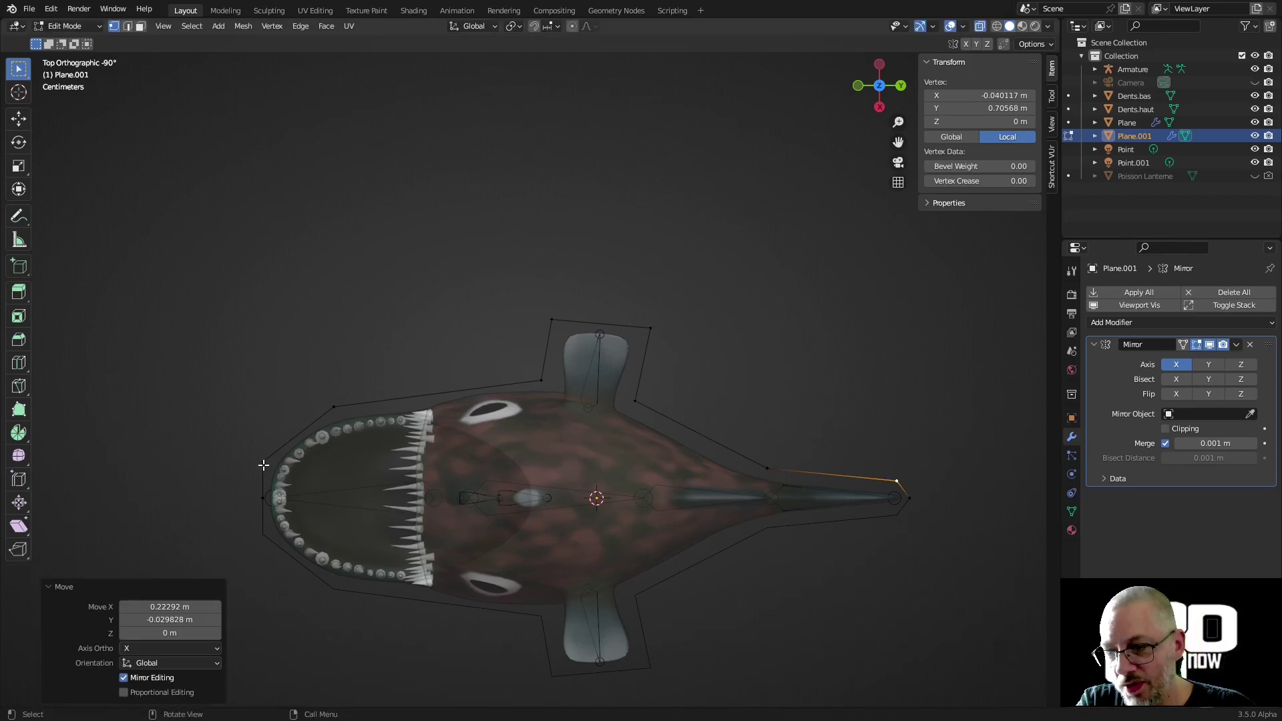
# - Isolate the outline in local view and vertex-bevel its two front corner vertices about 0.053 m with two segments
pyautogui.keyDown('shift'); pyautogui.moveTo(266, 461); pyautogui.dragTo(381, 387, button='middle'); pyautogui.keyUp('shift')
pyautogui.scroll(2, 460, 357)
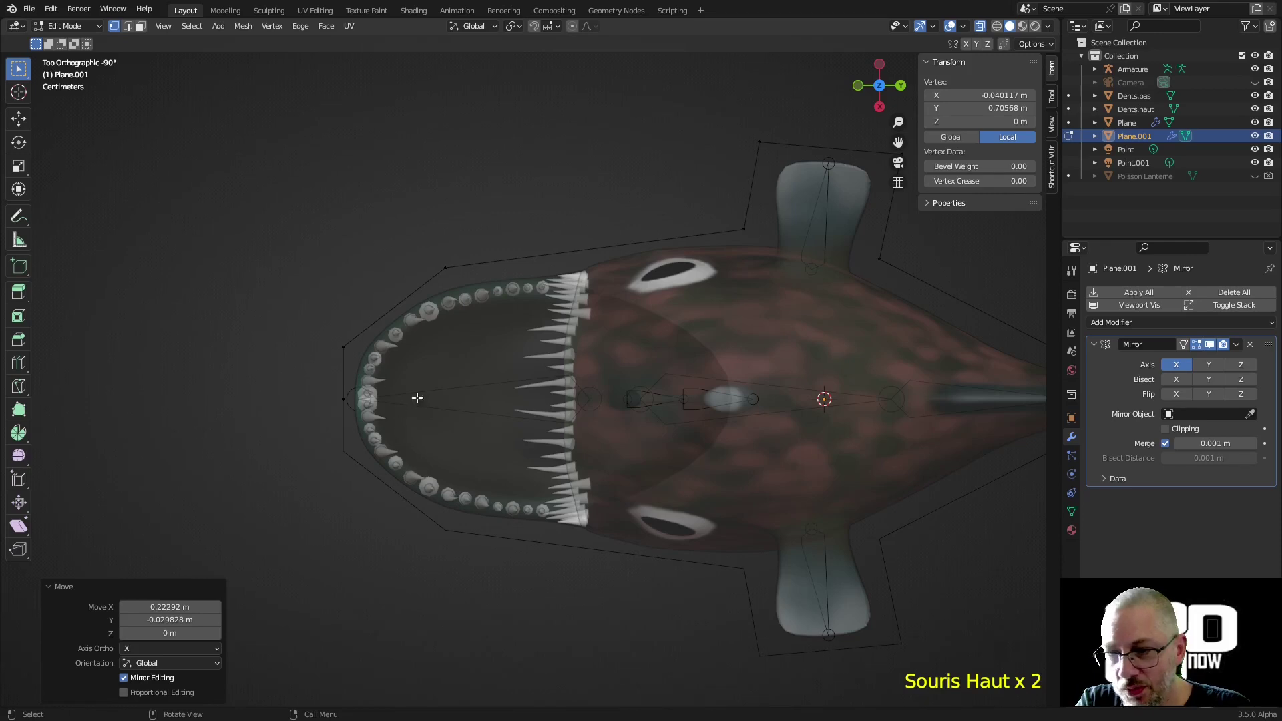
pyautogui.press('KP_Divide')
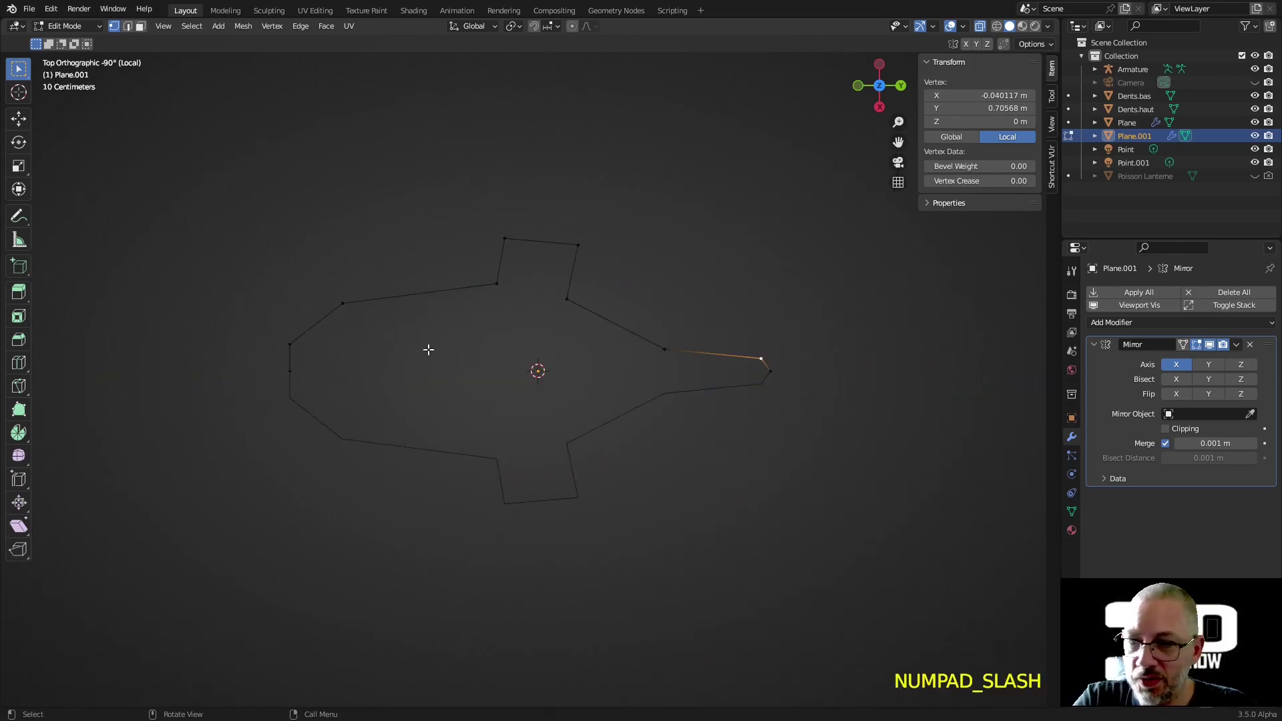
pyautogui.scroll(-1, 212, 343)
pyautogui.click(241, 340)
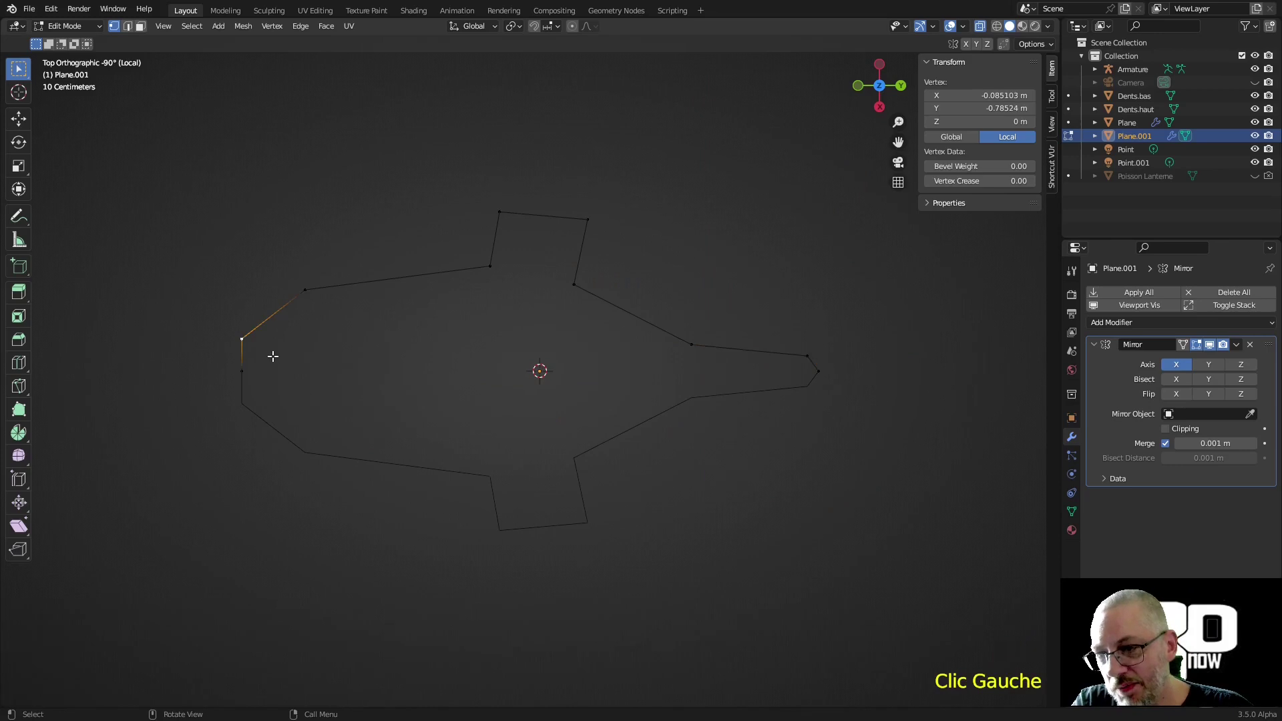
pyautogui.keyDown('shift'); pyautogui.click(301, 288); pyautogui.keyUp('shift')
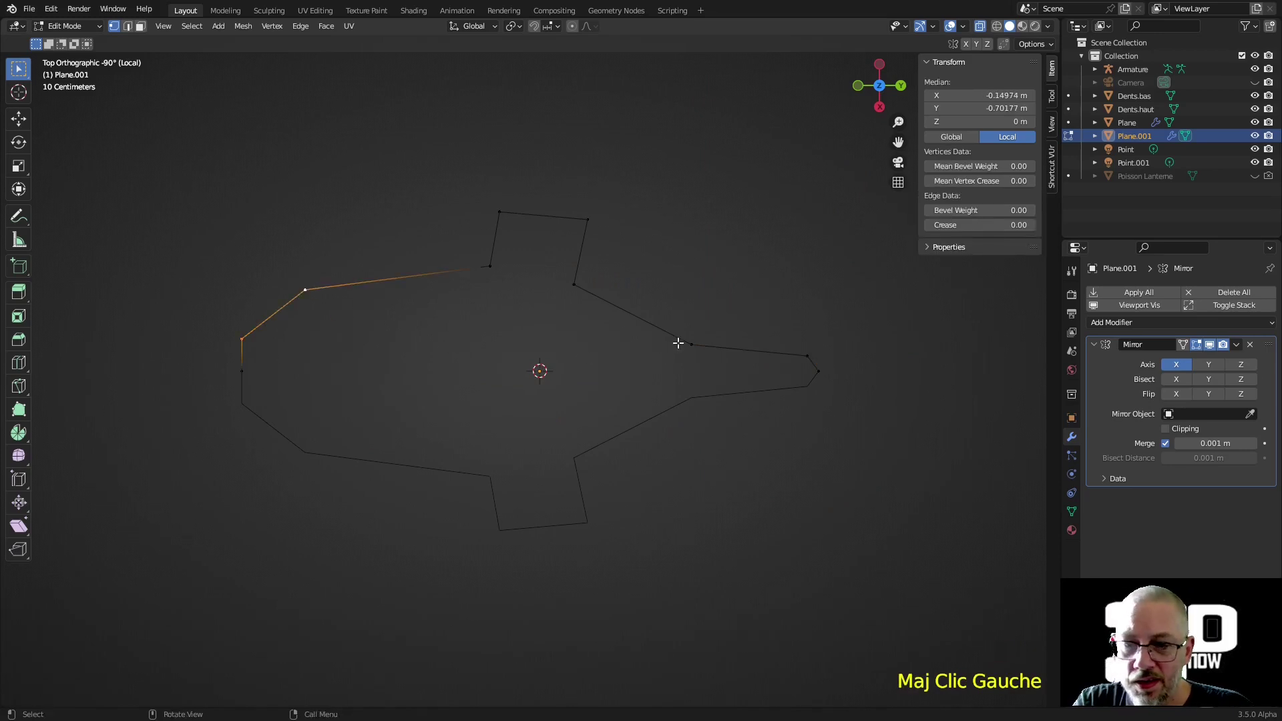
pyautogui.hotkey('ctrl', 'shift', 'b')
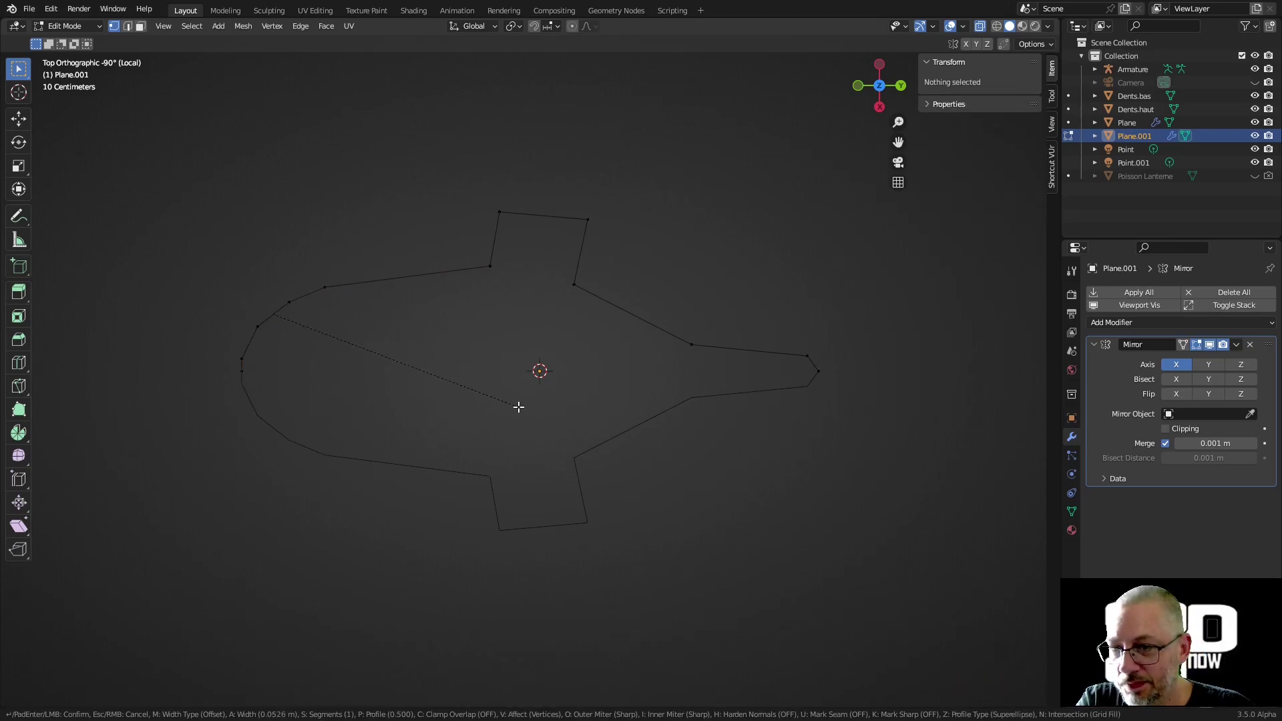
pyautogui.click(519, 406)
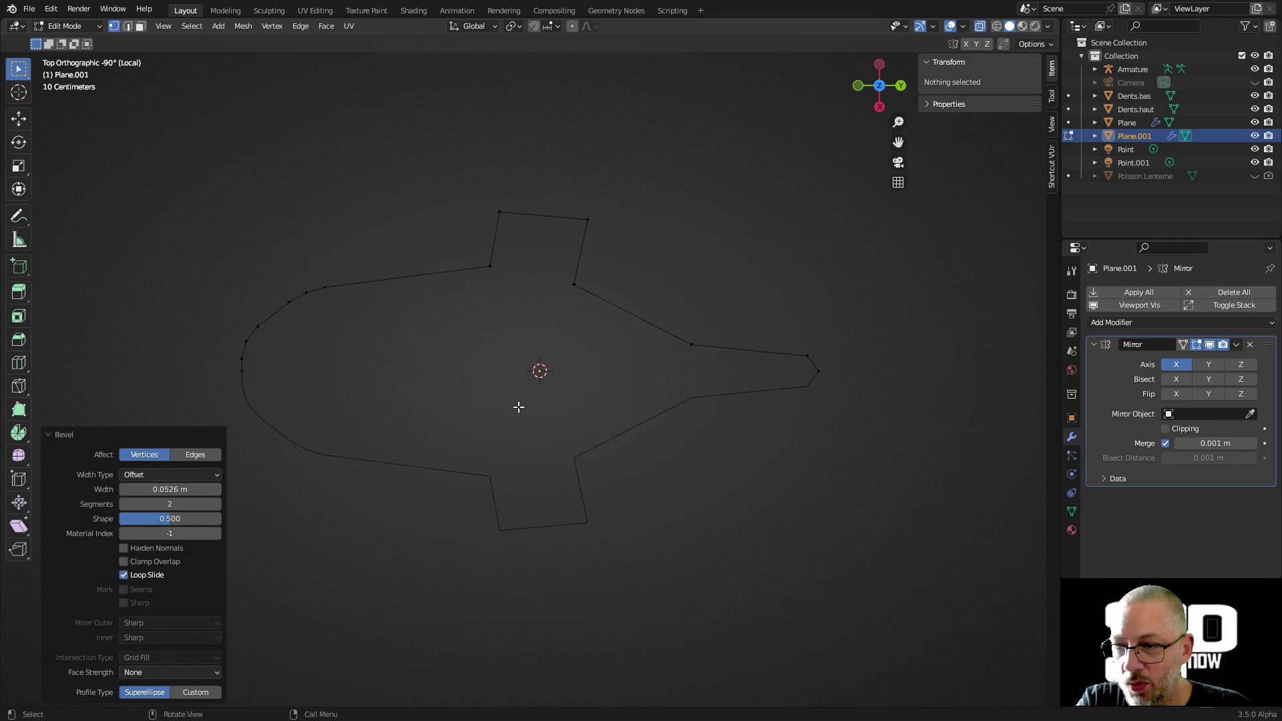
# - Round the fin outline's front base and front tip vertices with two-segment vertex bevels, about 0.043 m wide at the base
pyautogui.click(501, 269)
pyautogui.hotkey('ctrl', 'shift', 'b')
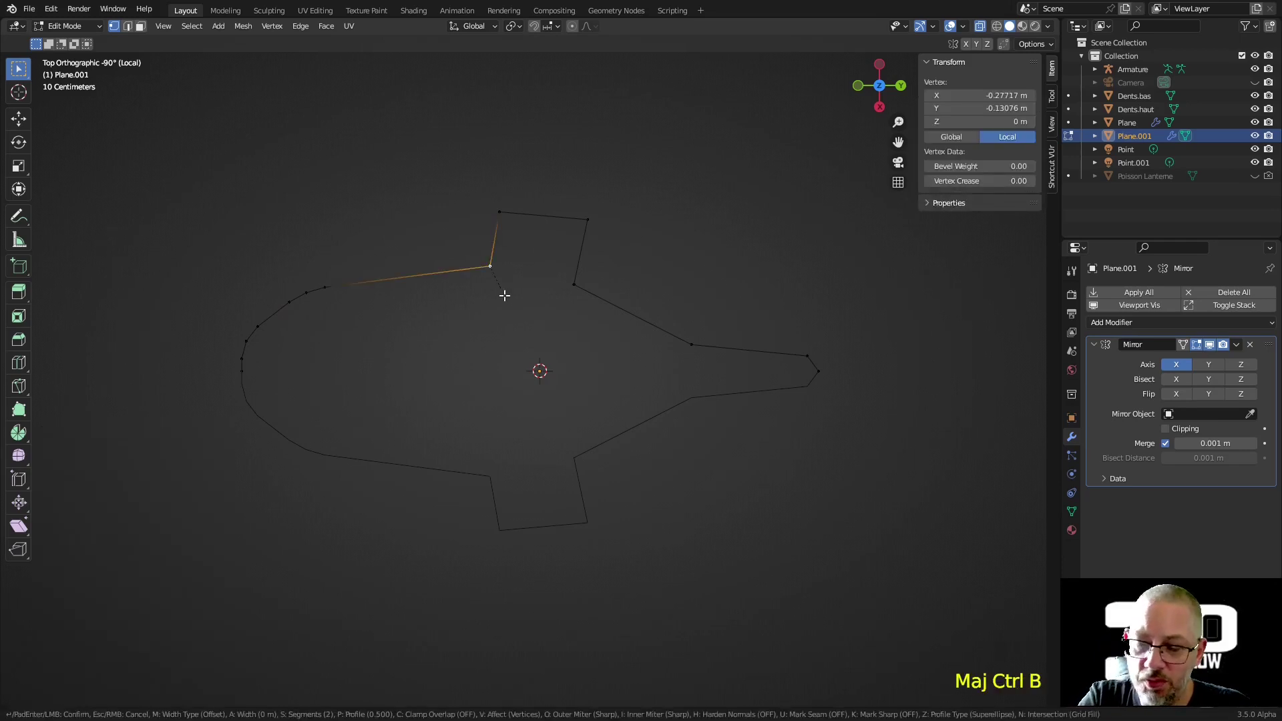
pyautogui.click(515, 307)
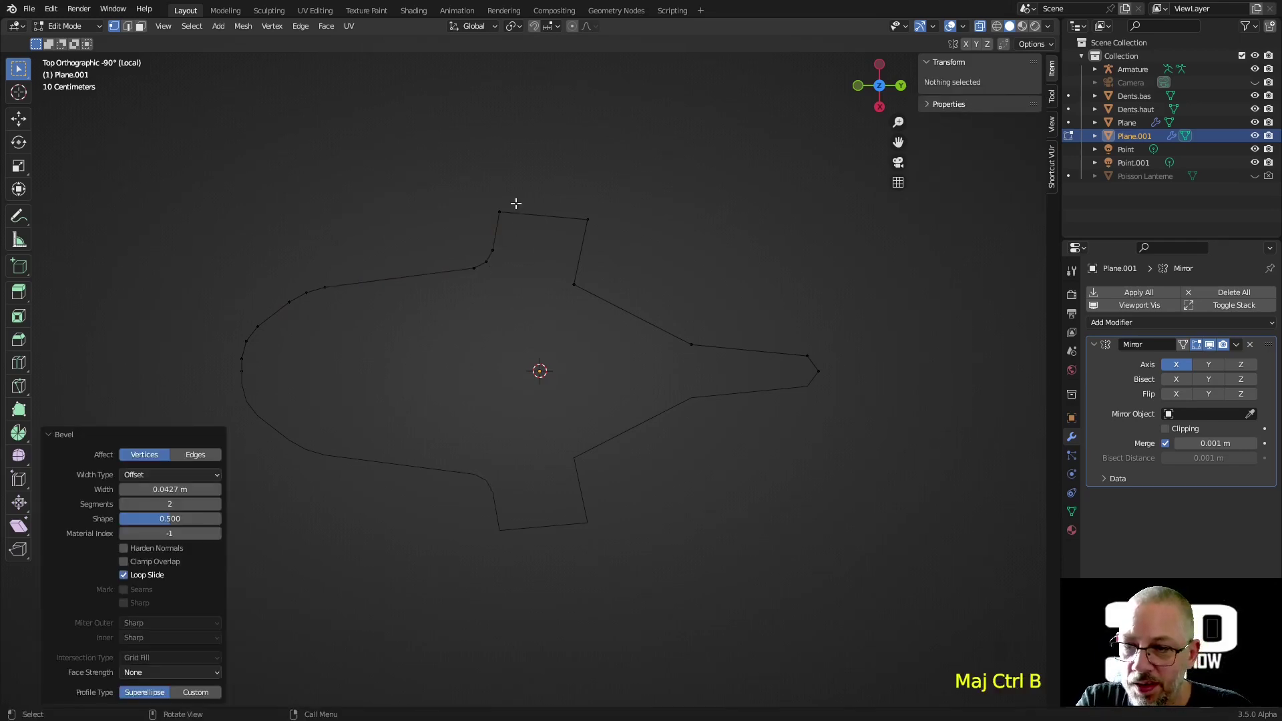
pyautogui.click(516, 205)
pyautogui.hotkey('ctrl', 'shift', 'b')
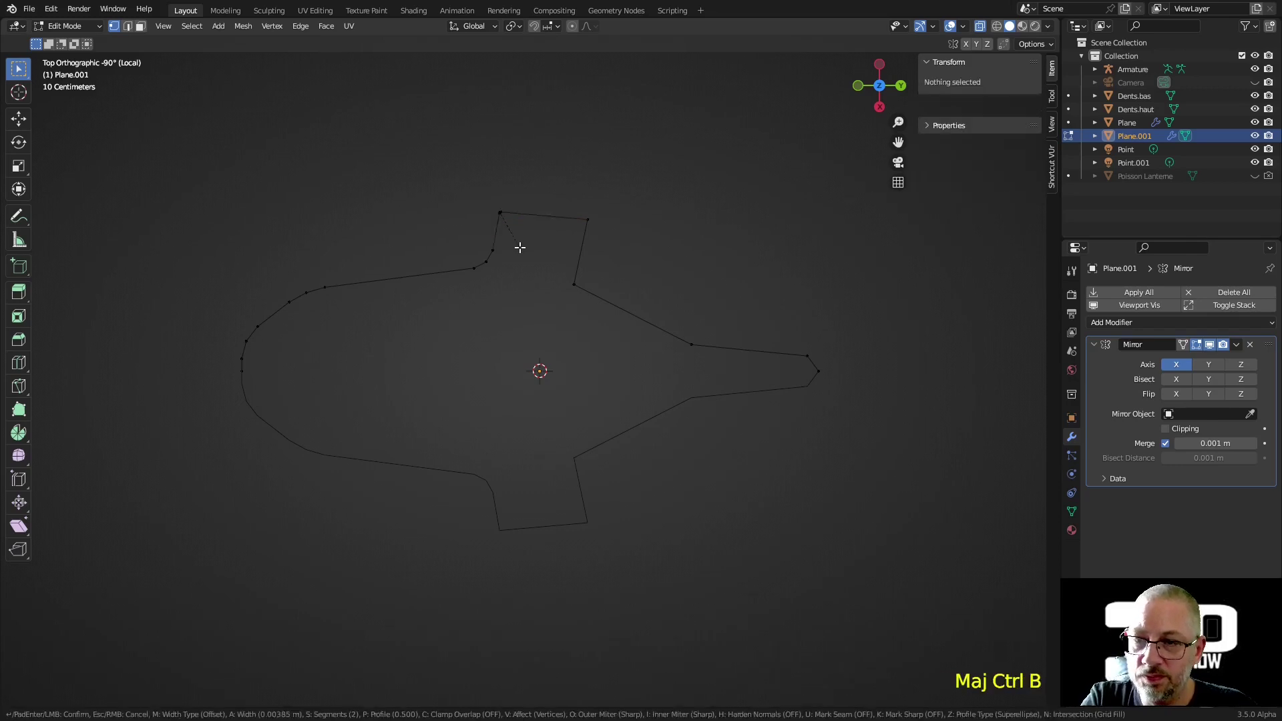
pyautogui.click(566, 231)
# - Round the fin outline's rear tip and rear base vertices with two-segment vertex bevels
pyautogui.click(573, 246)
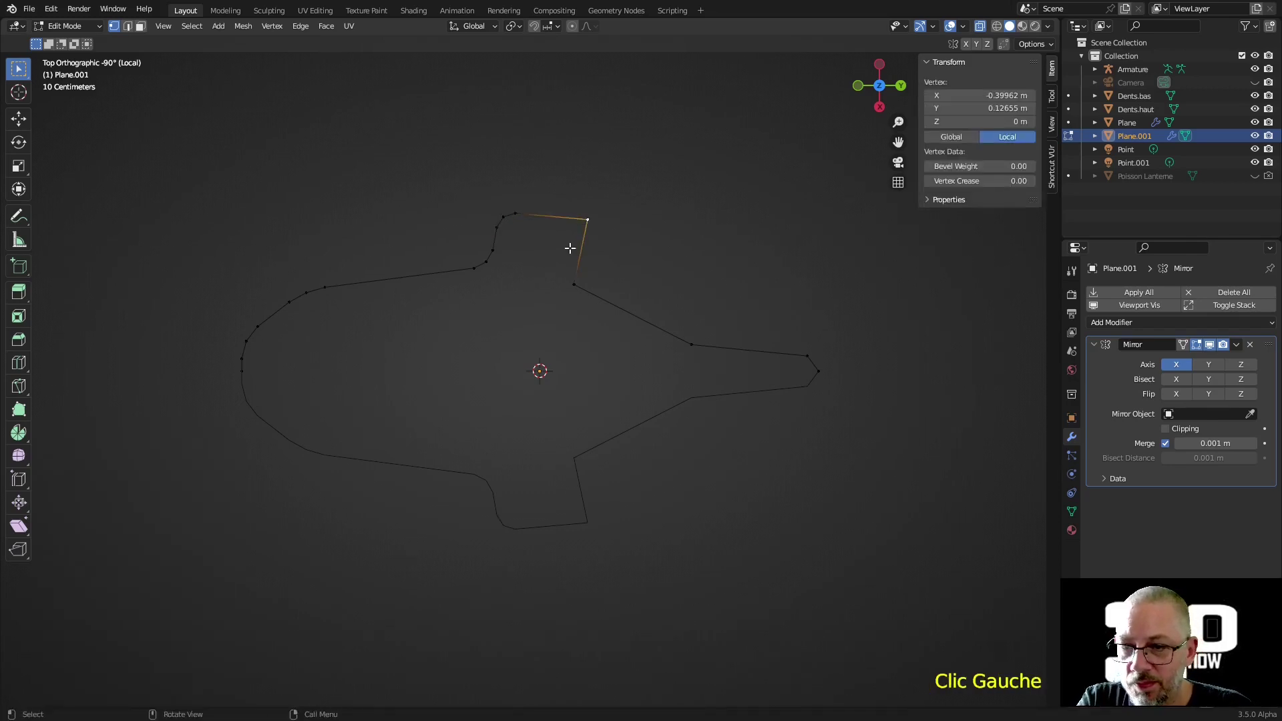
pyautogui.hotkey('ctrl', 'shift', 'b')
pyautogui.click(558, 283)
pyautogui.click(566, 286)
pyautogui.hotkey('ctrl', 'shift', 'b')
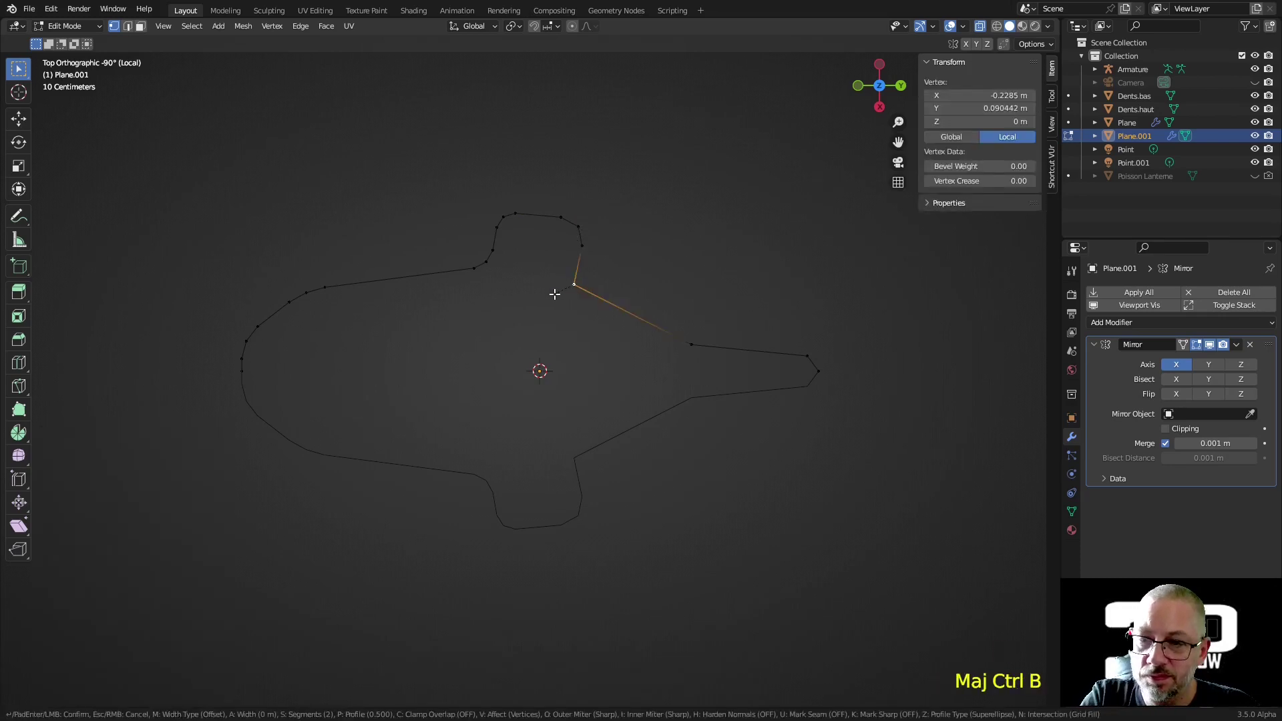
pyautogui.click(611, 305)
# - Round the outline's tail base vertex and tail corner vertex with two-segment vertex bevels, about 0.028 m wide at the corner
pyautogui.click(691, 344)
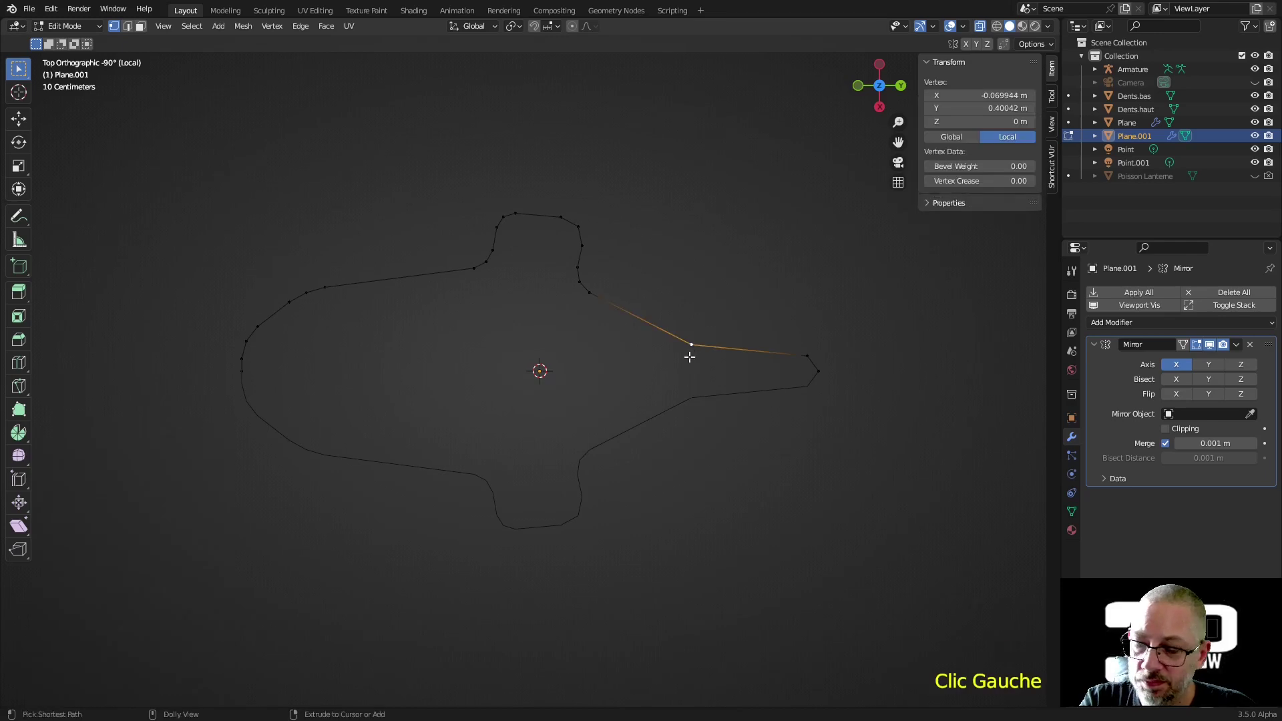
pyautogui.hotkey('ctrl', 'shift', 'b')
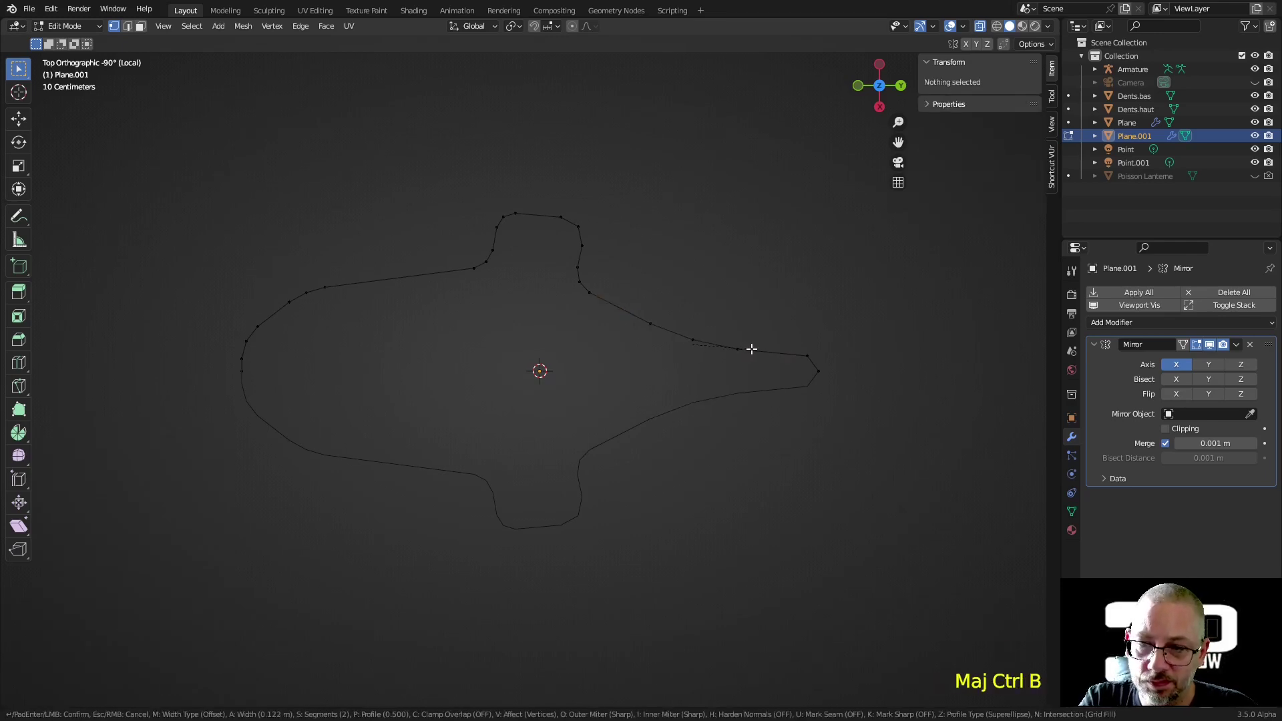
pyautogui.click(740, 351)
pyautogui.click(814, 353)
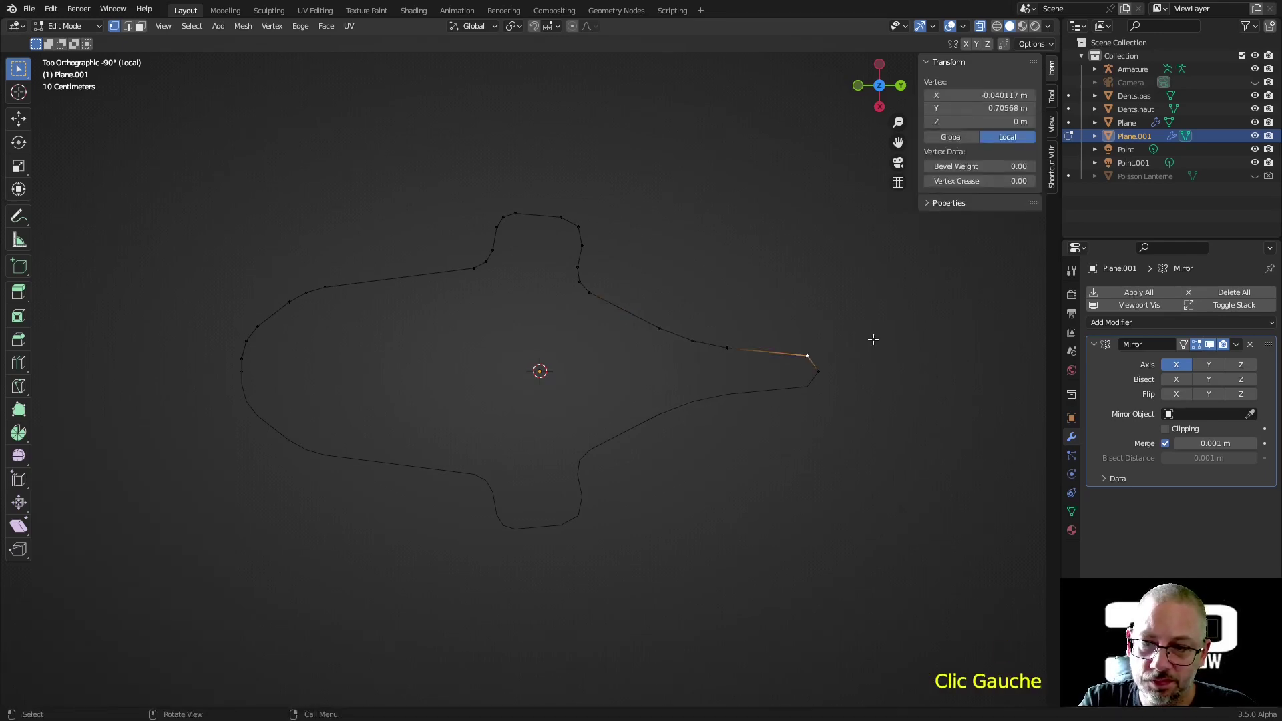
pyautogui.hotkey('ctrl', 'shift', 'b')
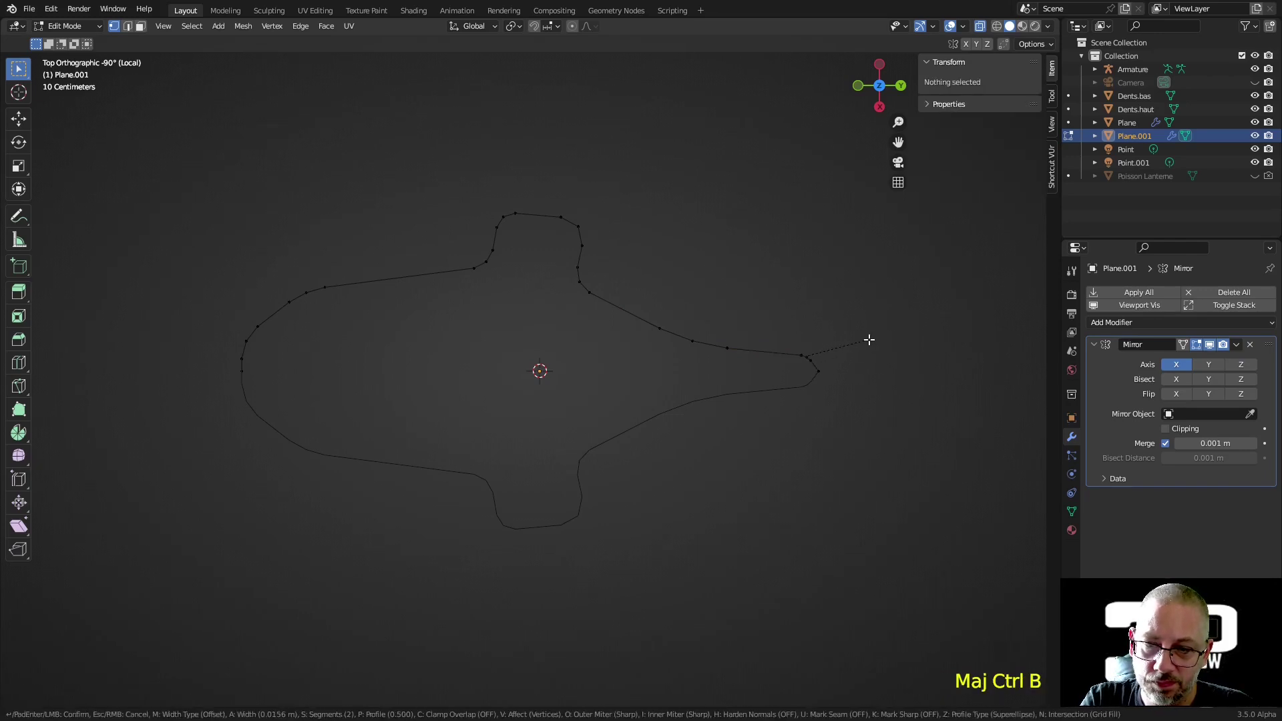
pyautogui.click(871, 338)
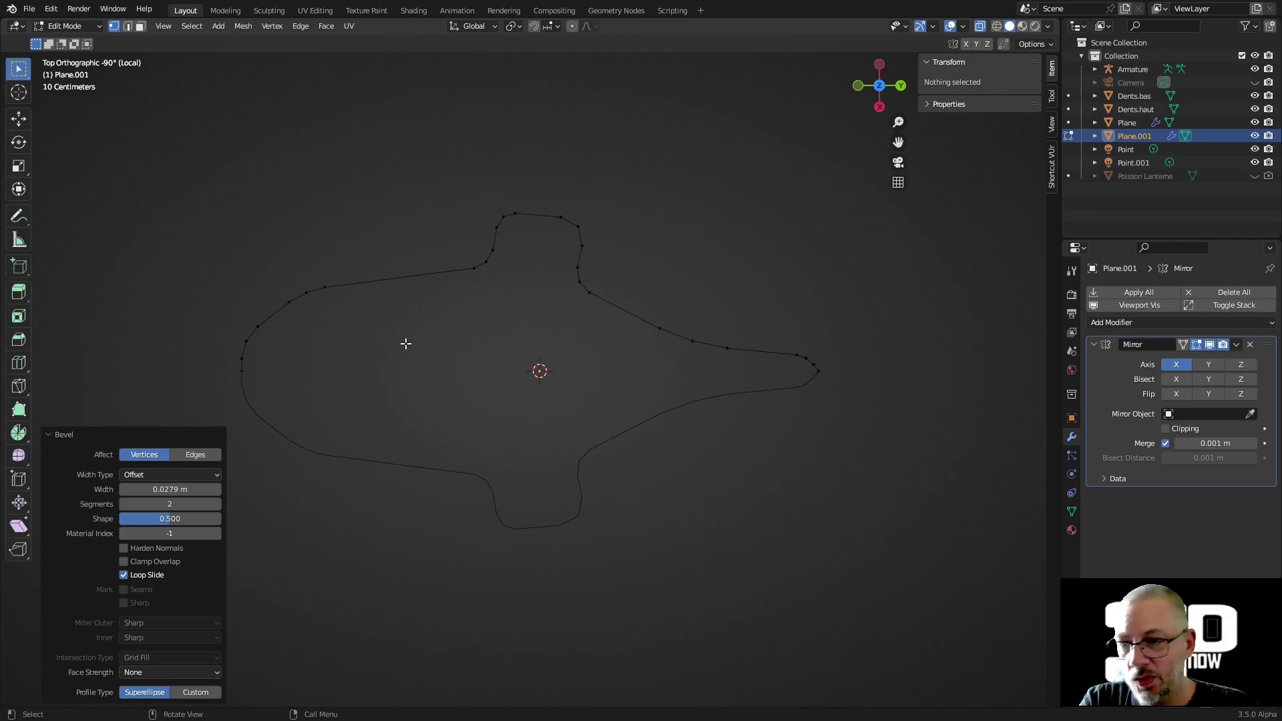
# - Try applying all modifiers on the outline to turn its mirrored half into real geometry
pyautogui.press('Tab')
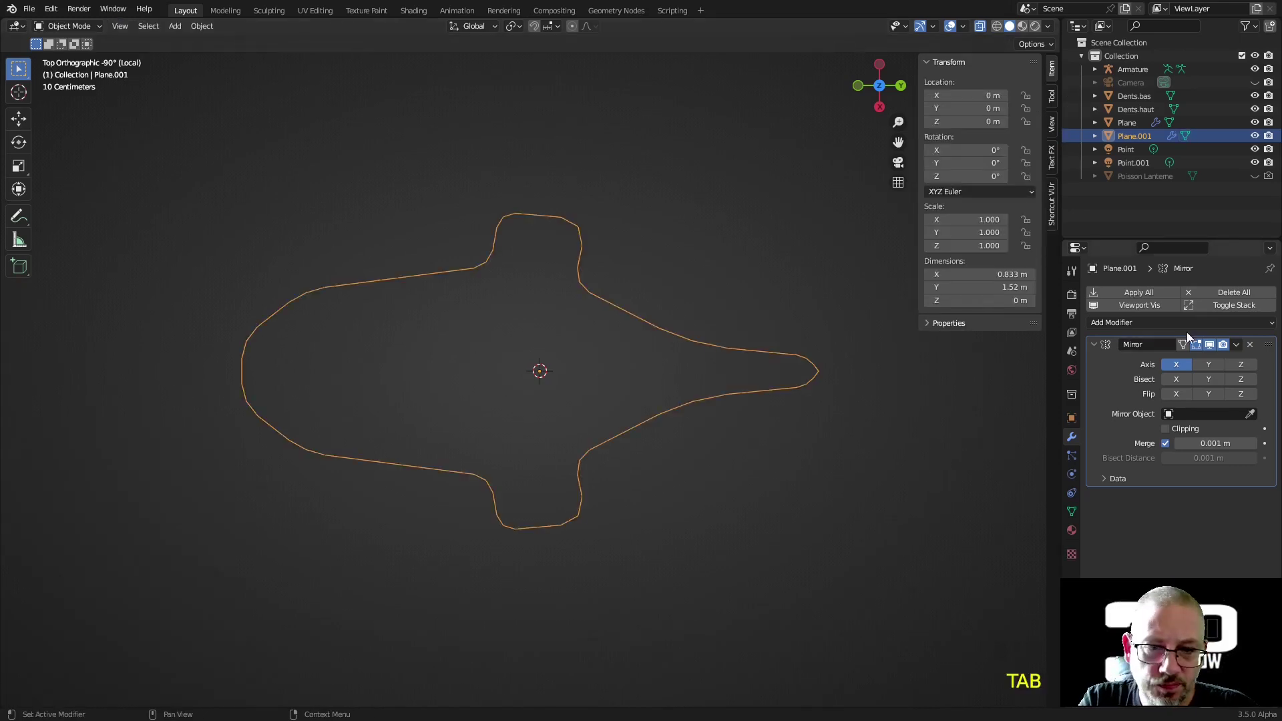
pyautogui.click(1142, 294)
pyautogui.press('Tab')
pyautogui.scroll(2, 848, 383)
pyautogui.keyDown('shift'); pyautogui.moveTo(855, 383); pyautogui.dragTo(744, 346, button='middle'); pyautogui.keyUp('shift')
pyautogui.scroll(2, 744, 345)
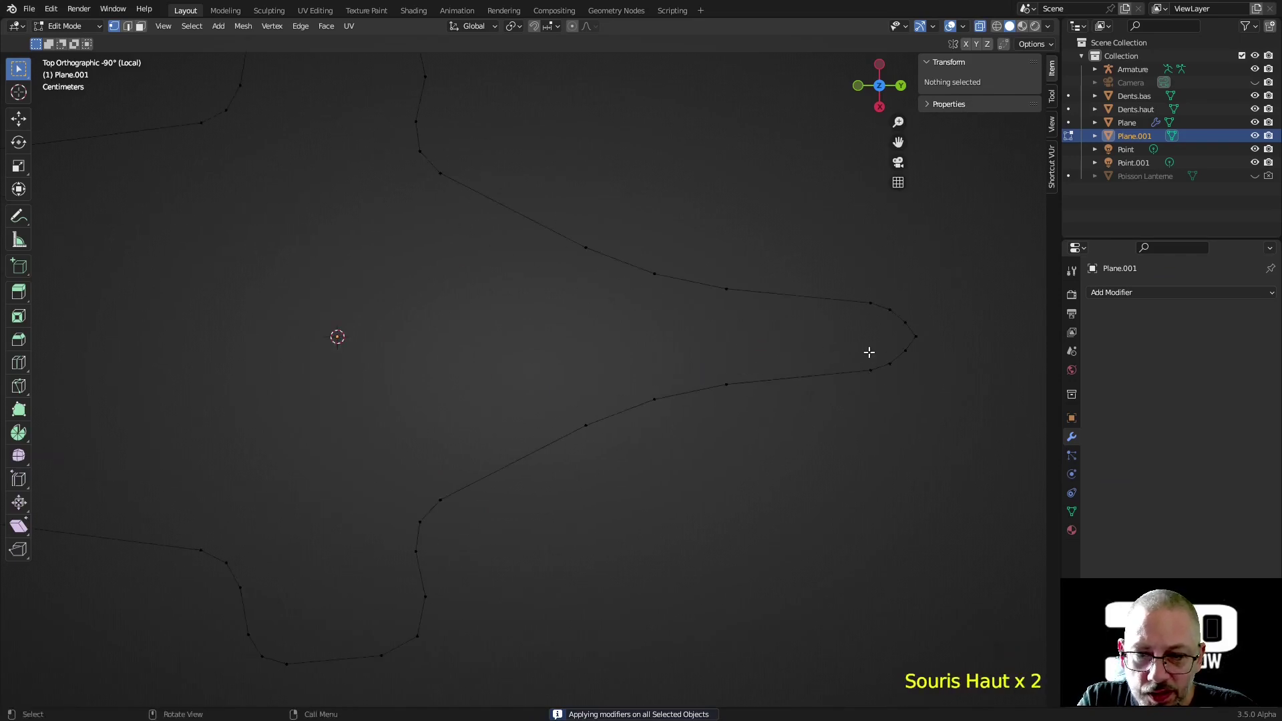
pyautogui.hotkey('ctrl', 'z')
pyautogui.hotkey('ctrl', 'z')
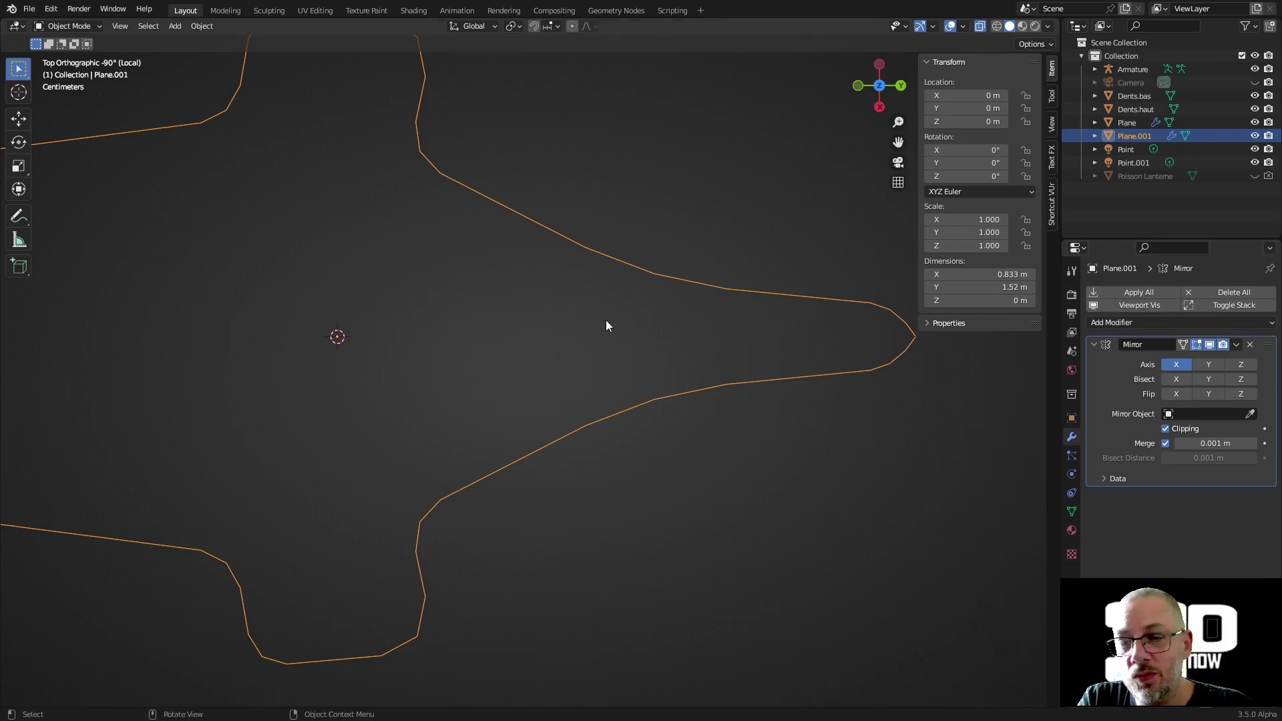
# - Look up the Modifier Tools add-on in the preferences by filtering the add-ons with "too"
pyautogui.rightClick(591, 366)
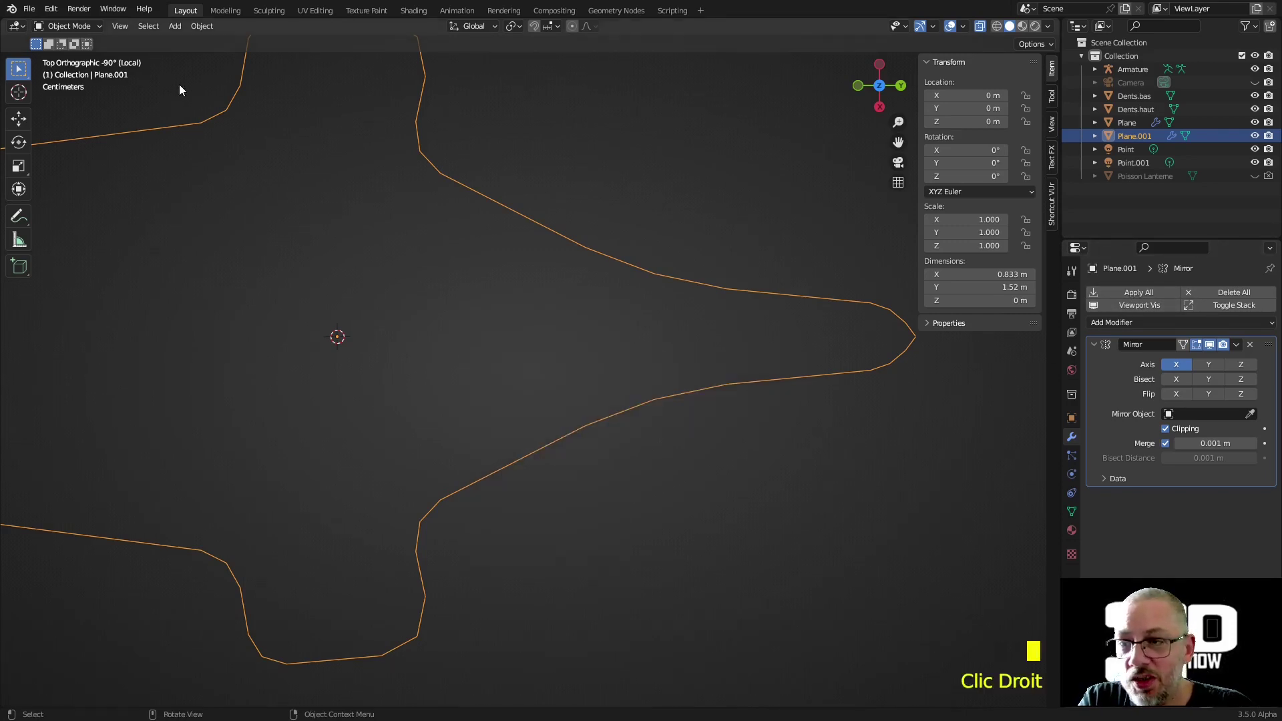
pyautogui.click(57, 12)
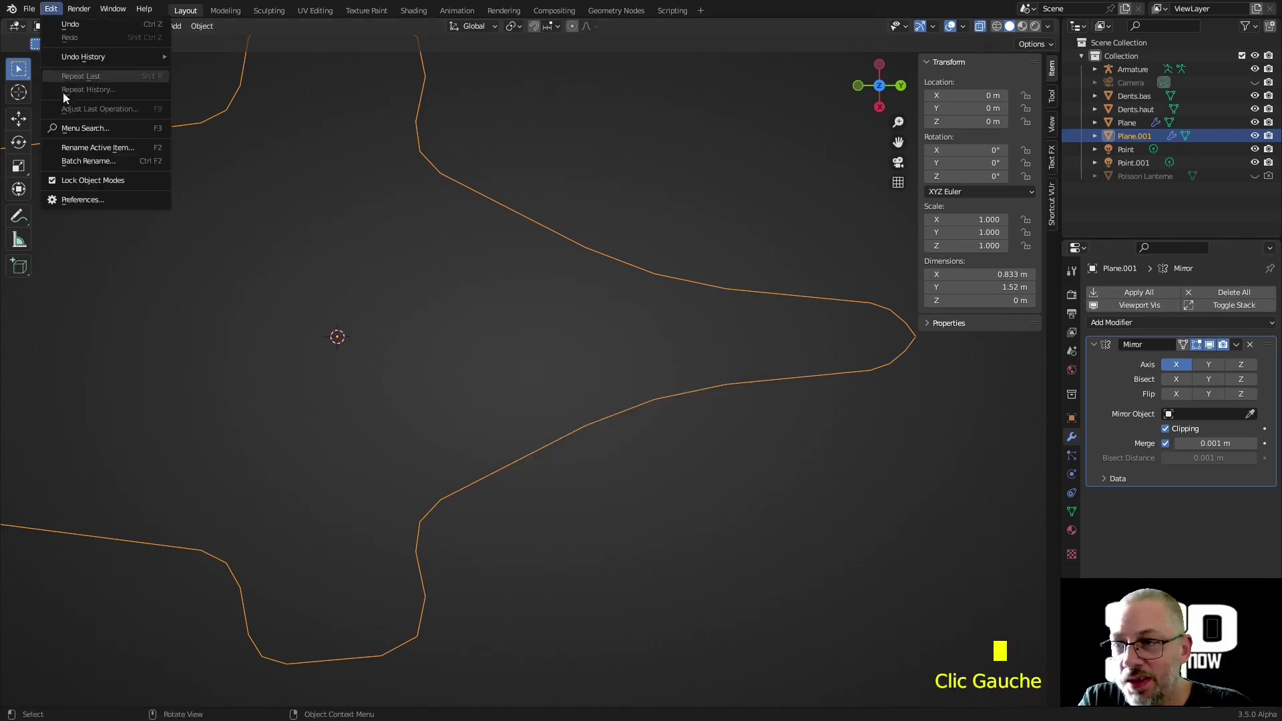
pyautogui.click(102, 203)
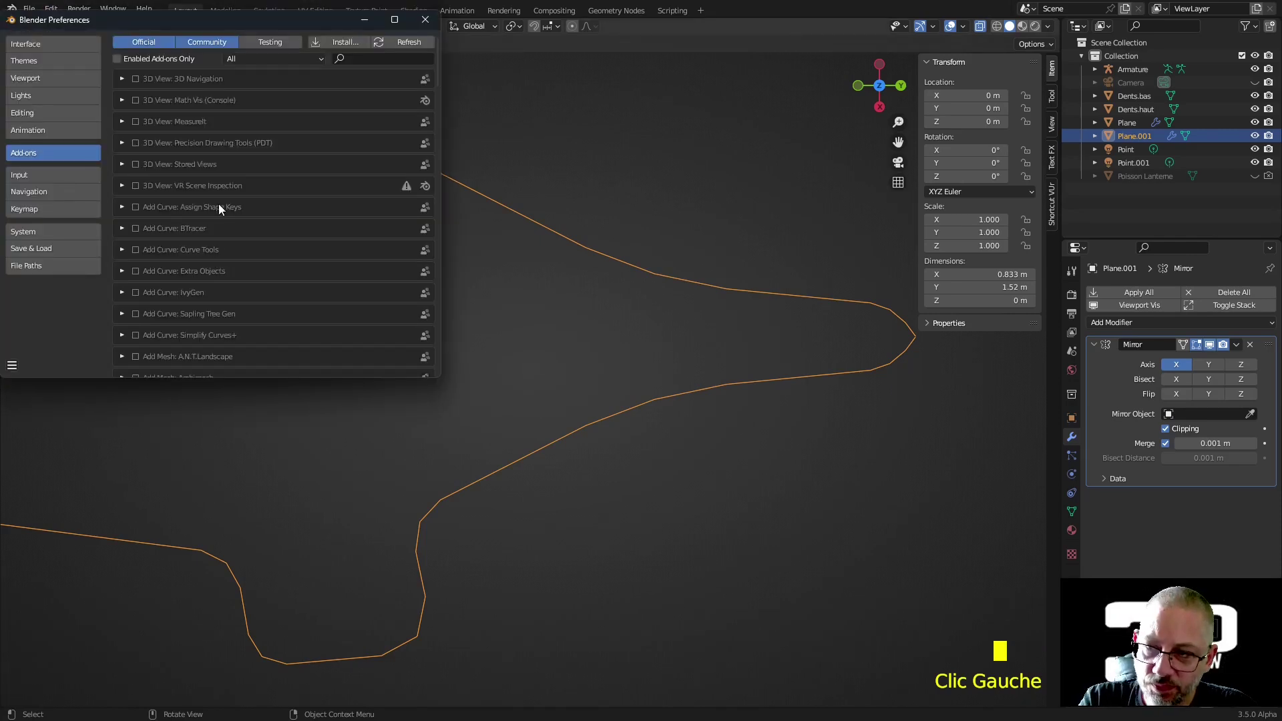
pyautogui.click(377, 61)
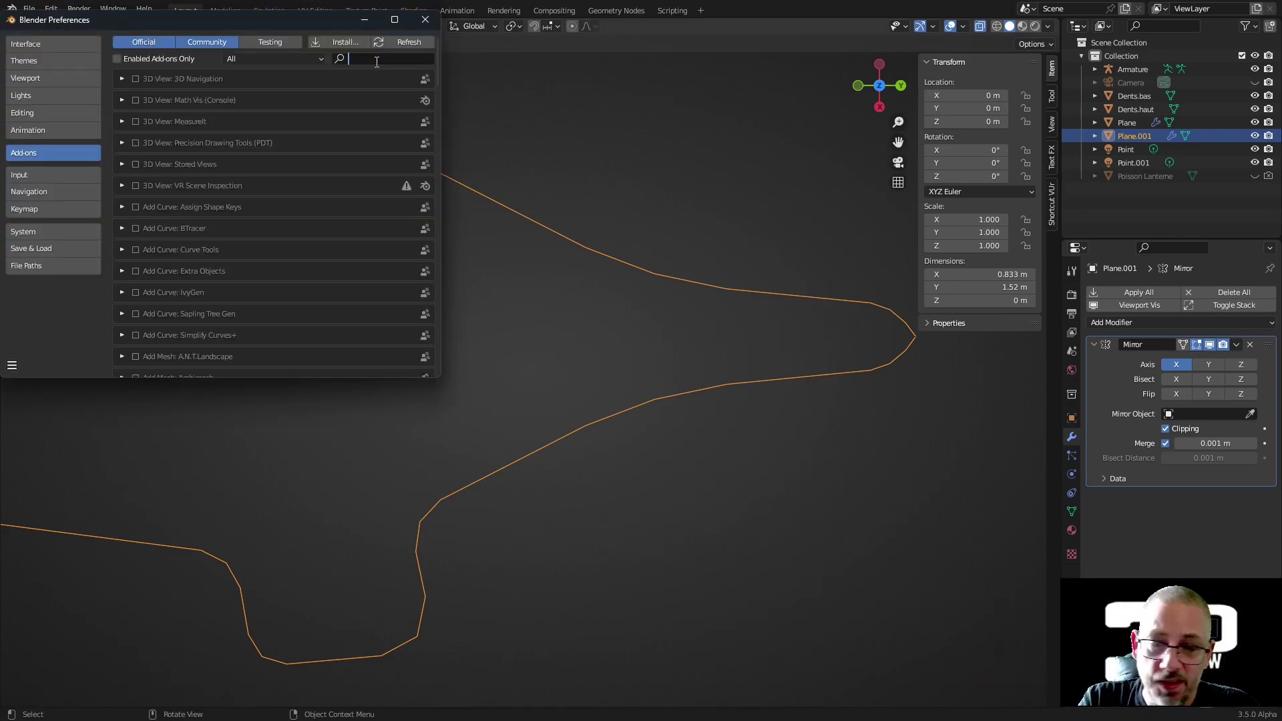
pyautogui.write('too')
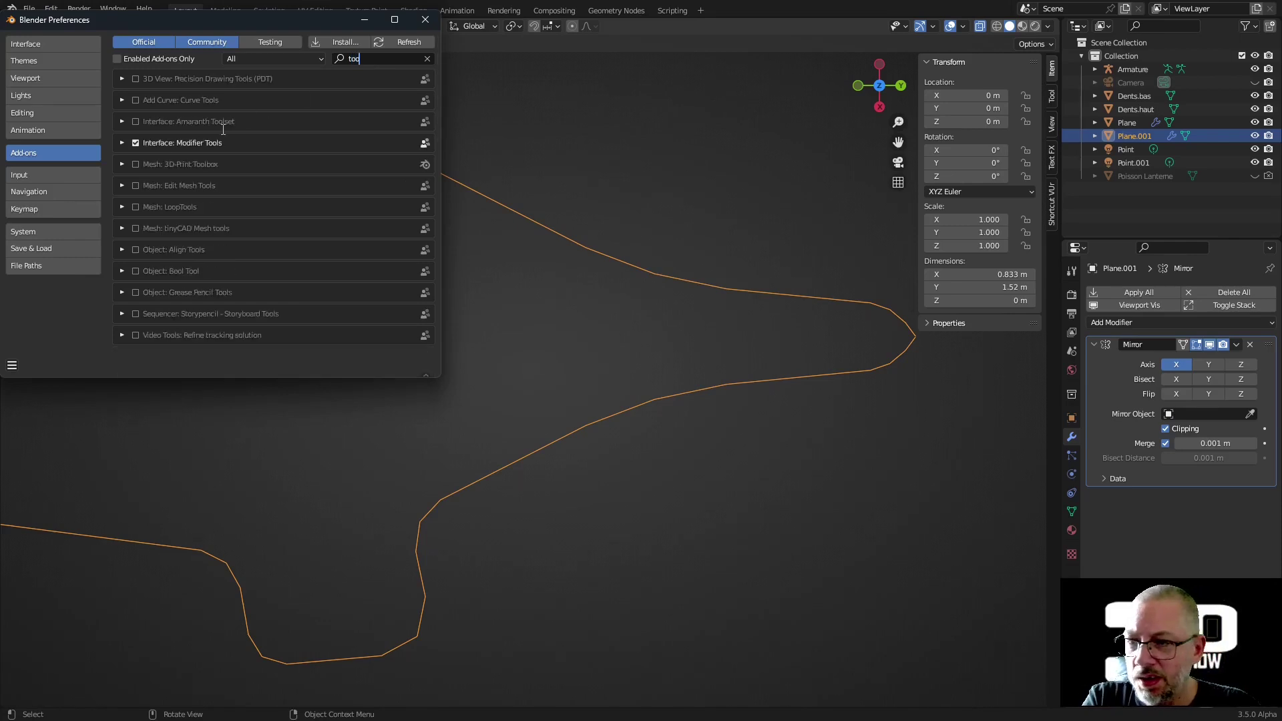
pyautogui.click(426, 19)
# - Apply the outline's Mirror modifier and vertex-bevel the tail tip vertex with two segments
pyautogui.click(1150, 291)
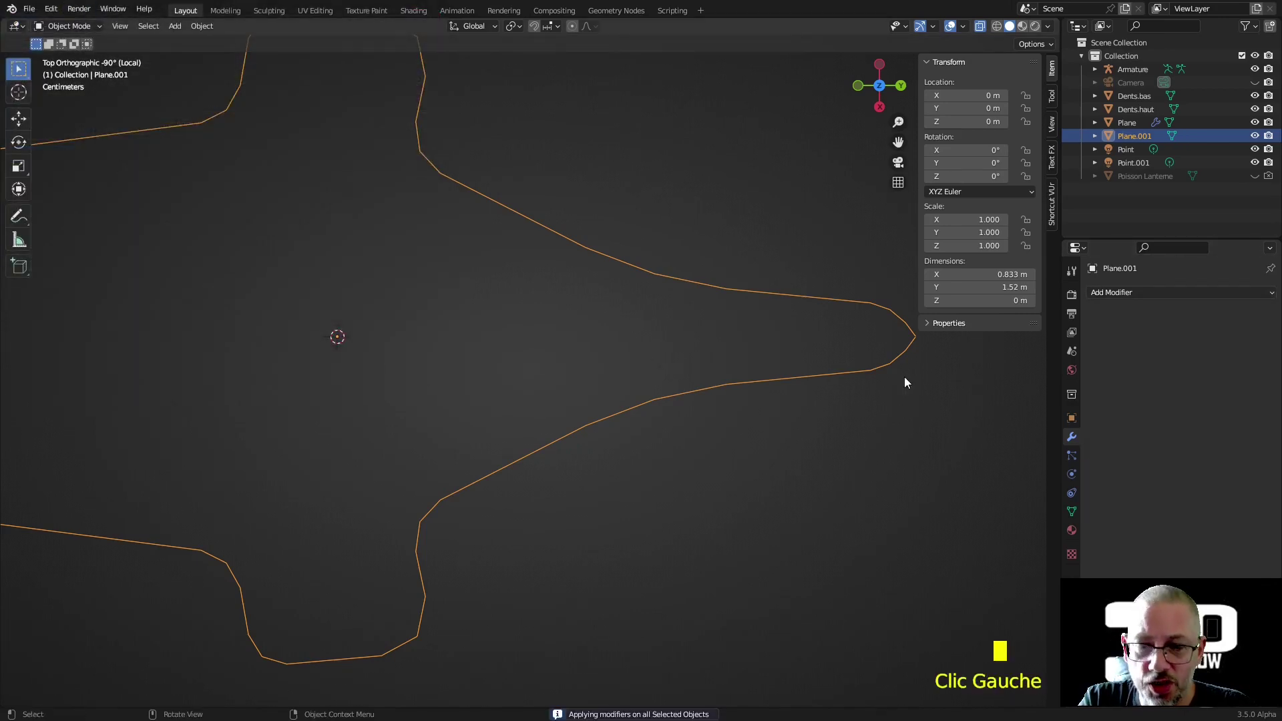
pyautogui.press('Tab')
pyautogui.click(919, 360)
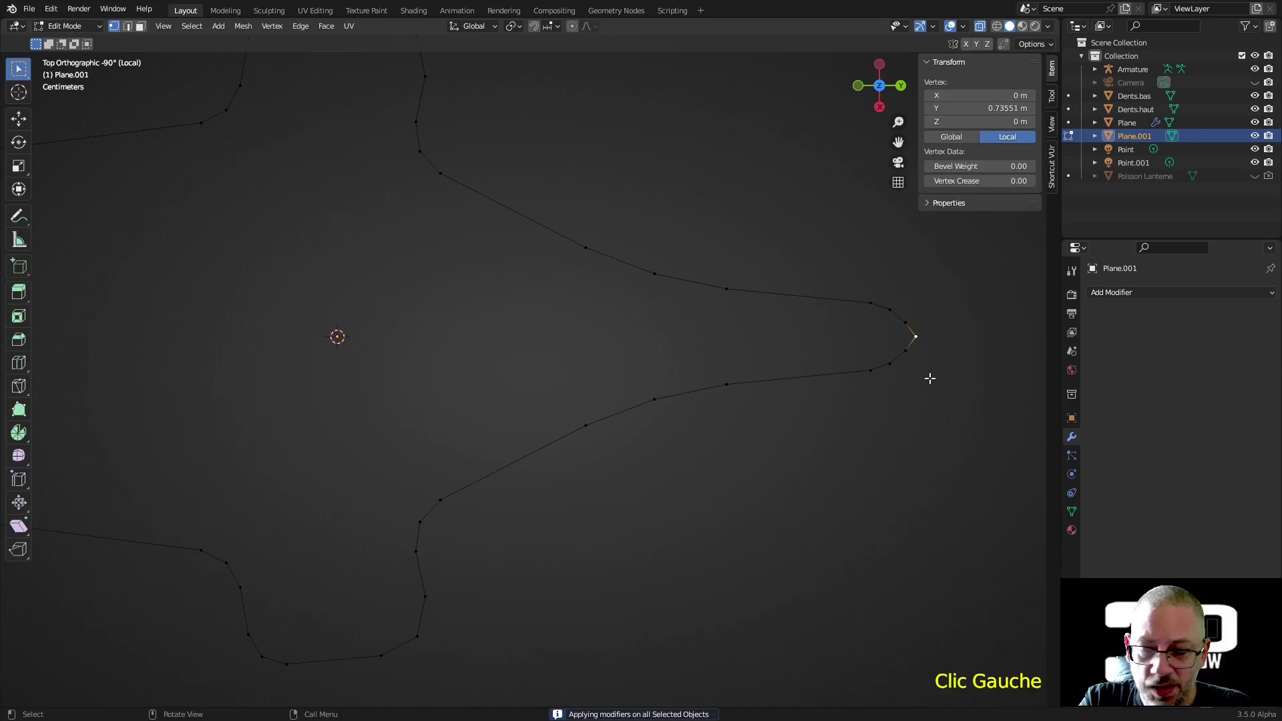
pyautogui.hotkey('ctrl', 'shift', 'b')
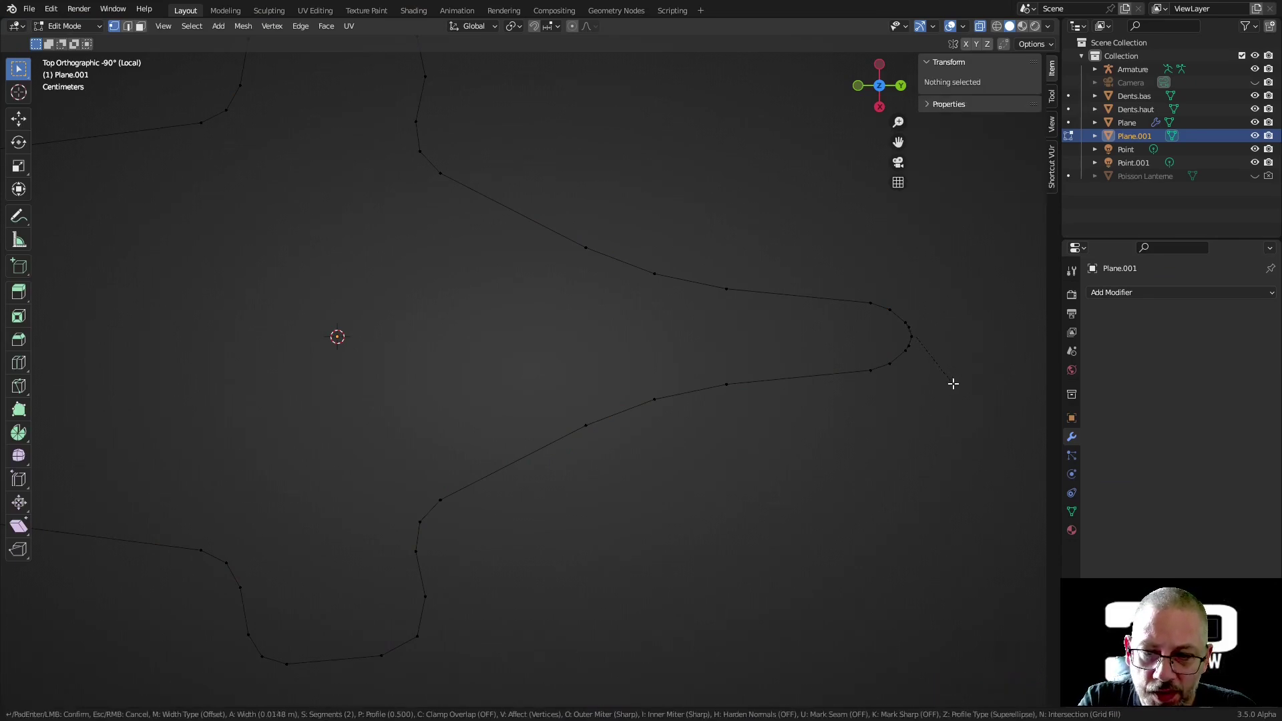
pyautogui.click(960, 390)
# - Merge the closely spaced vertices beside the rounded tail tip at their center
pyautogui.scroll(2, 934, 354)
pyautogui.keyDown('shift'); pyautogui.moveTo(928, 346); pyautogui.dragTo(707, 347, button='middle'); pyautogui.keyUp('shift')
pyautogui.scroll(1, 783, 365)
pyautogui.scroll(2, 801, 366)
pyautogui.moveTo(864, 334); pyautogui.dragTo(816, 356)
pyautogui.press('m')
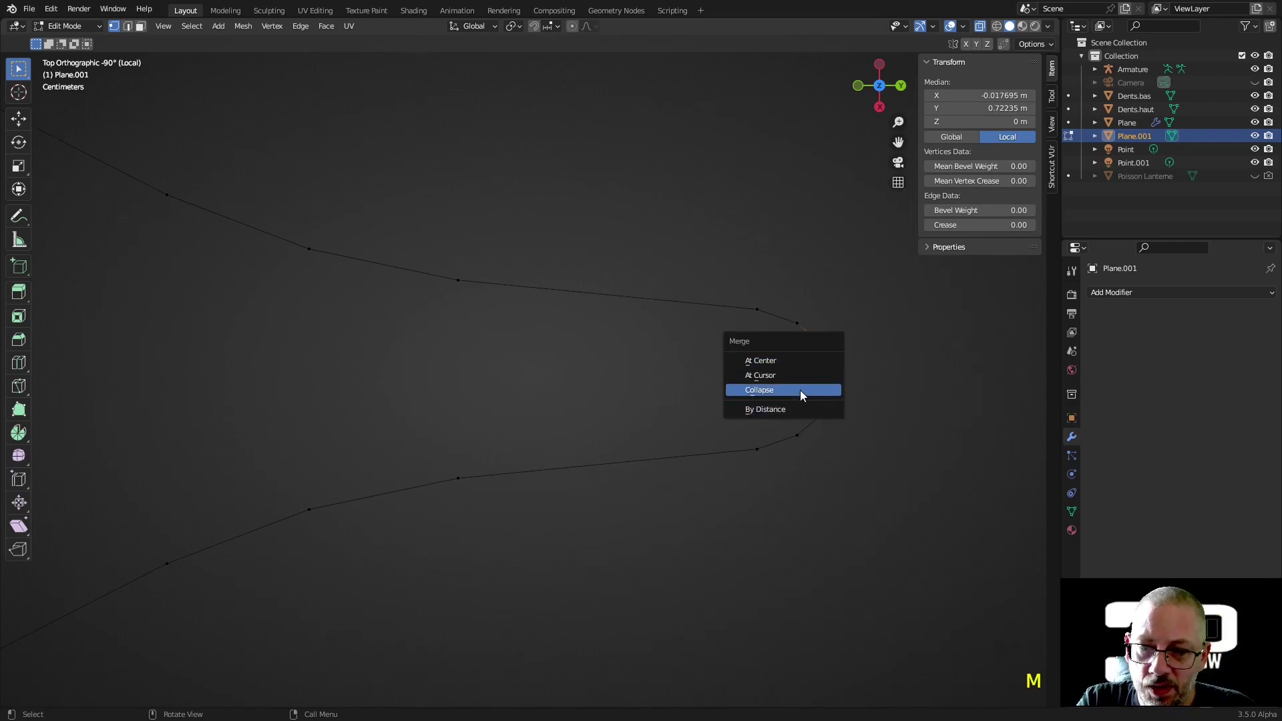
pyautogui.click(795, 364)
pyautogui.scroll(-3, 790, 368)
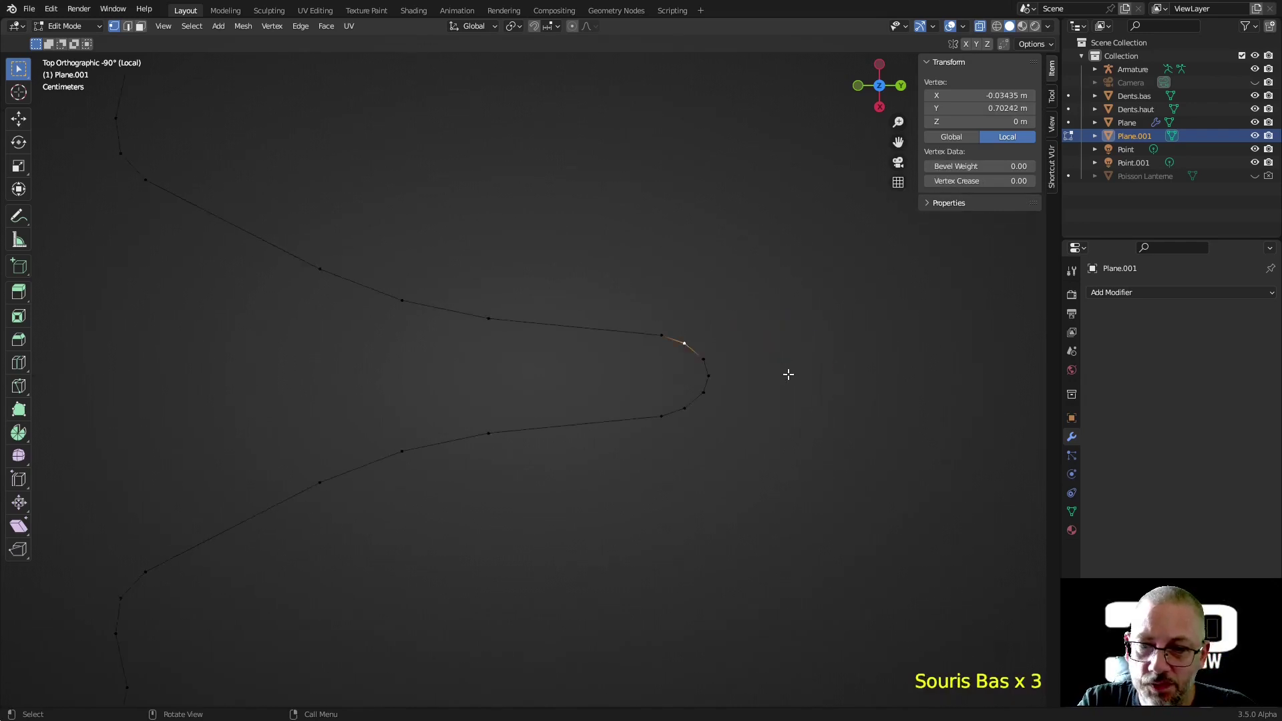
# - Bring the outline back from edit mode and local view and convert its mesh to a curve
pyautogui.keyDown('shift'); pyautogui.moveTo(289, 305); pyautogui.dragTo(624, 386, button='middle'); pyautogui.keyUp('shift')
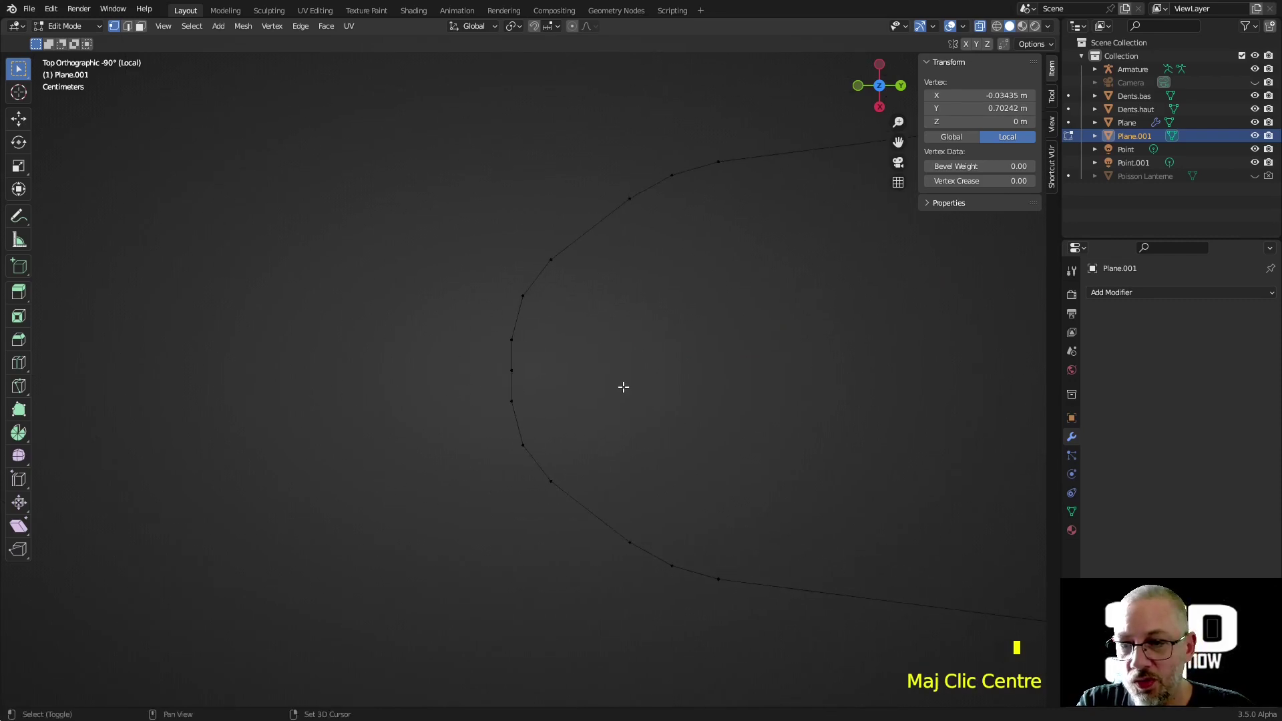
pyautogui.click(524, 375)
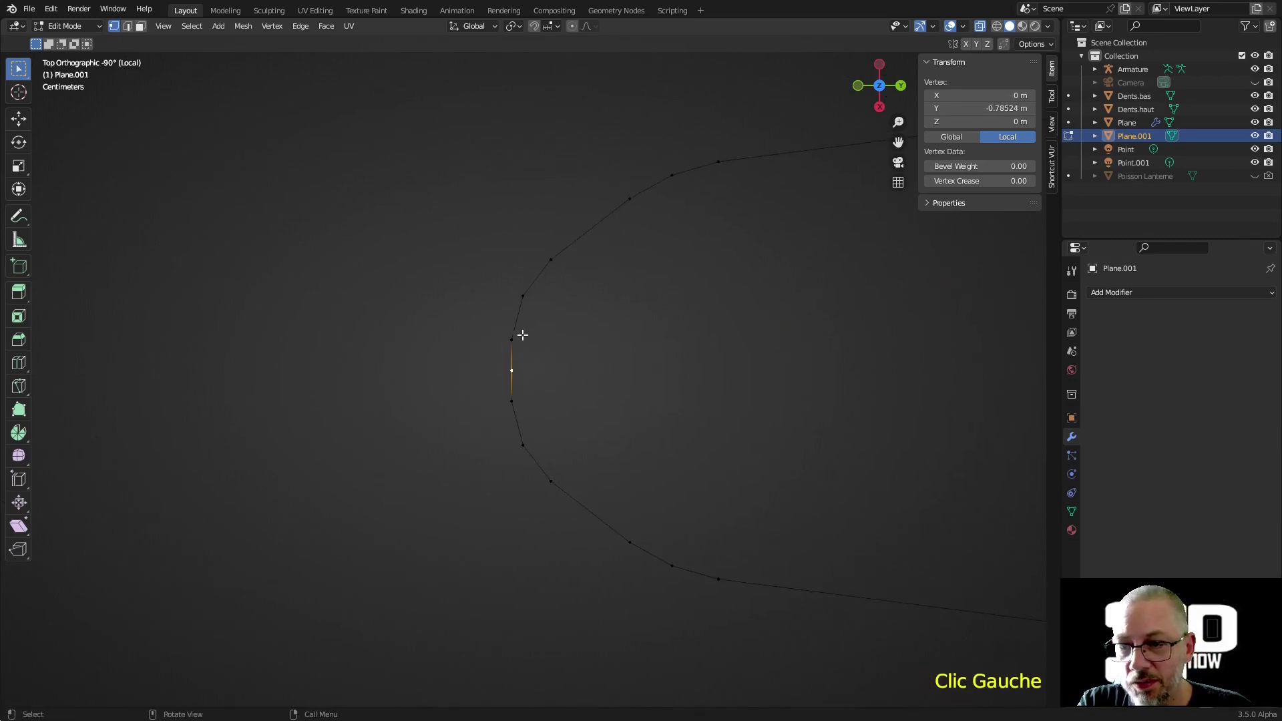
pyautogui.scroll(-3, 578, 289)
pyautogui.scroll(-4, 578, 306)
pyautogui.press('Tab')
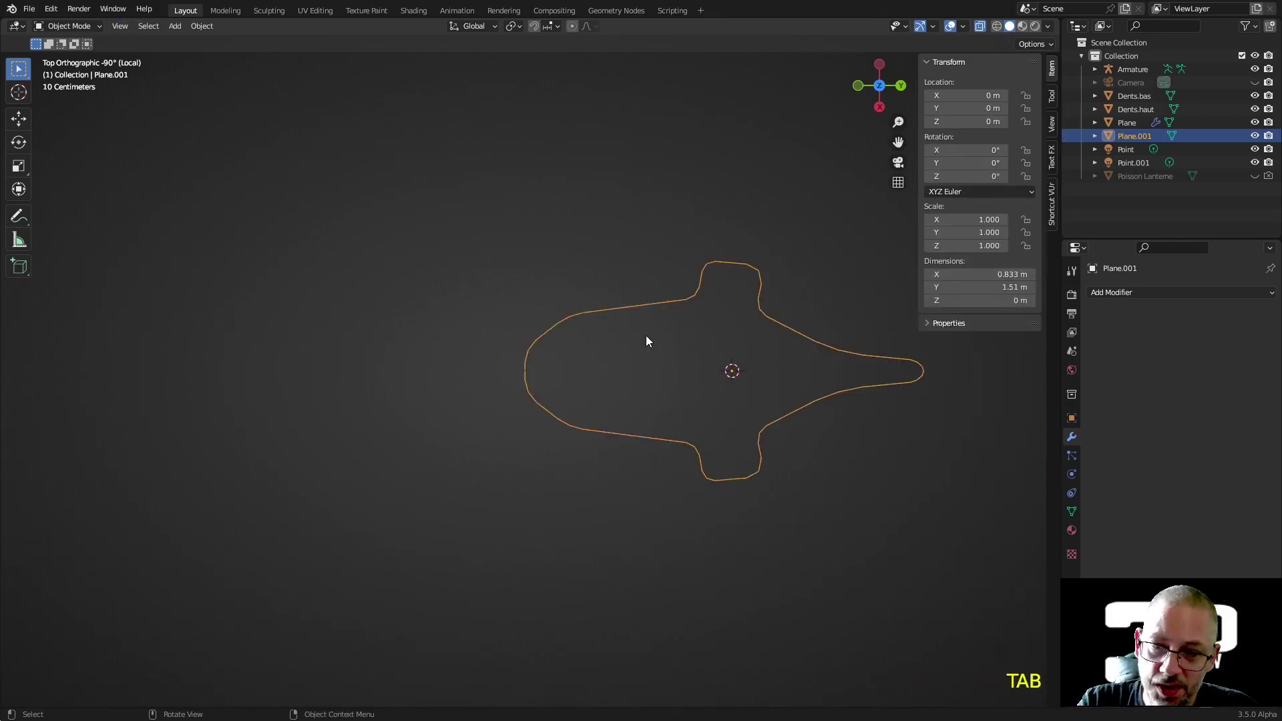
pyautogui.press('KP_Divide')
pyautogui.moveTo(686, 377); pyautogui.dragTo(735, 342, button='middle')
pyautogui.scroll(-2, 694, 281)
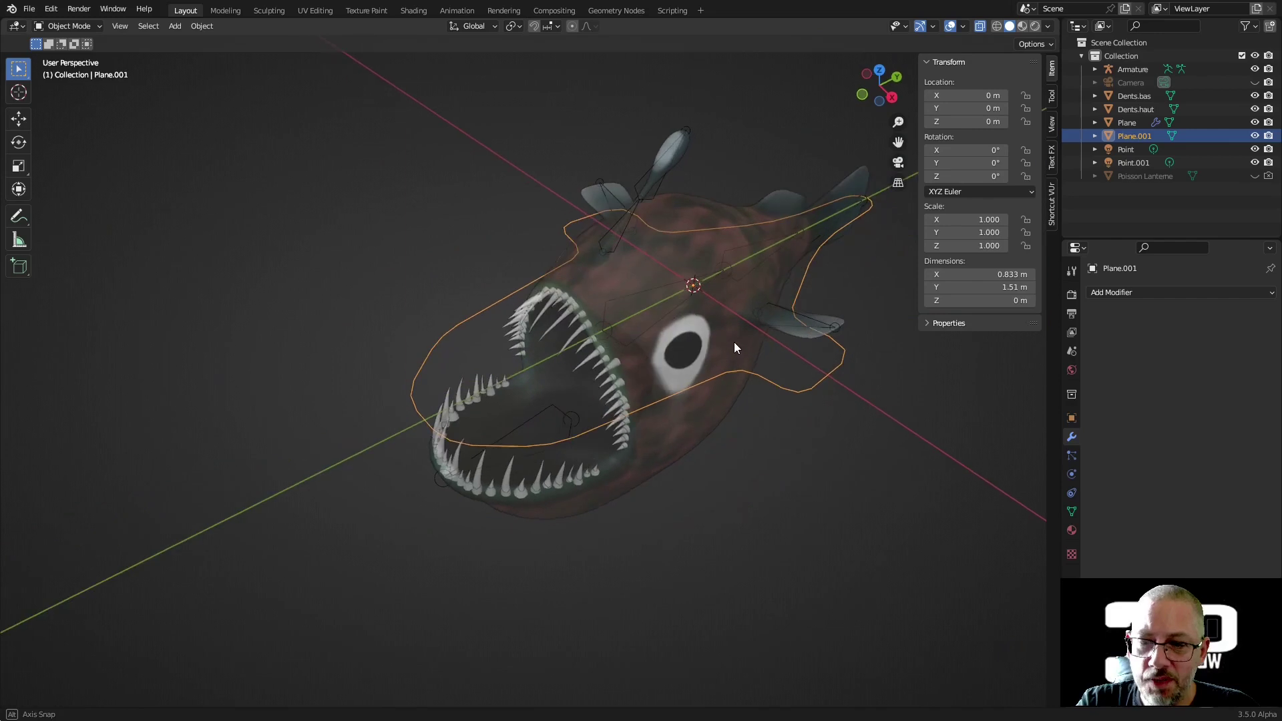
pyautogui.rightClick(536, 338)
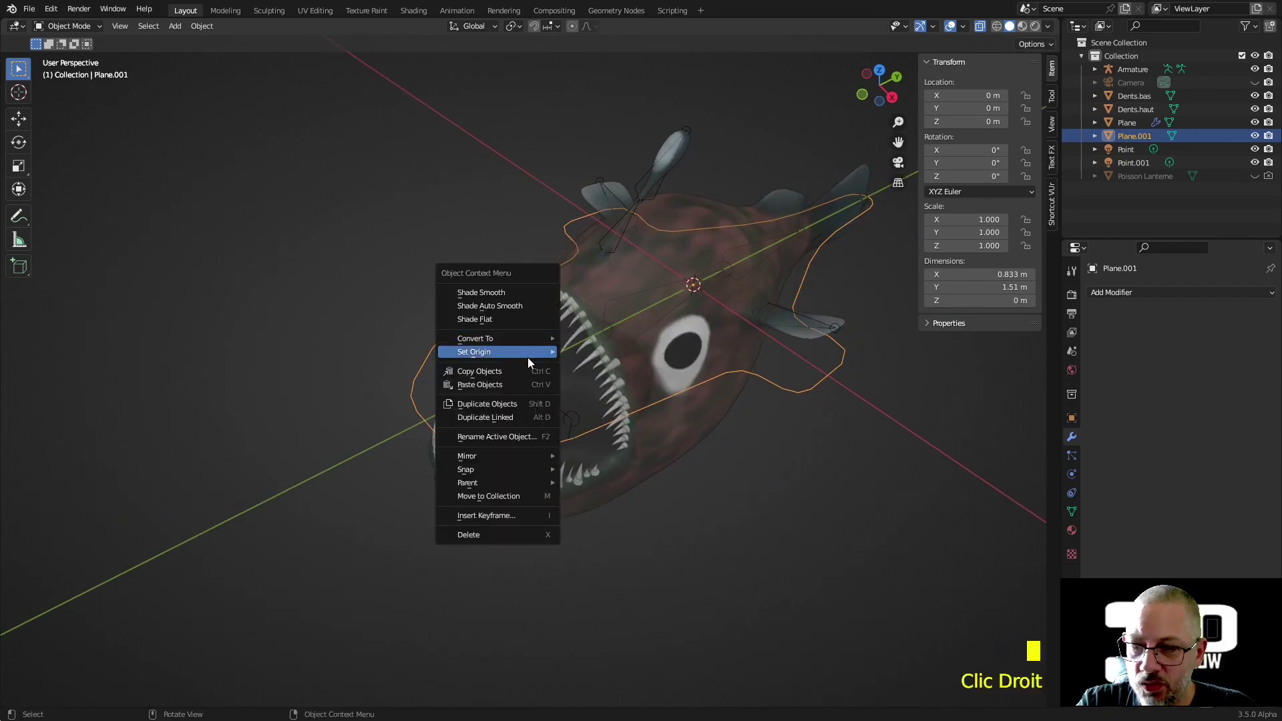
pyautogui.moveTo(532, 342)
pyautogui.click(613, 336)
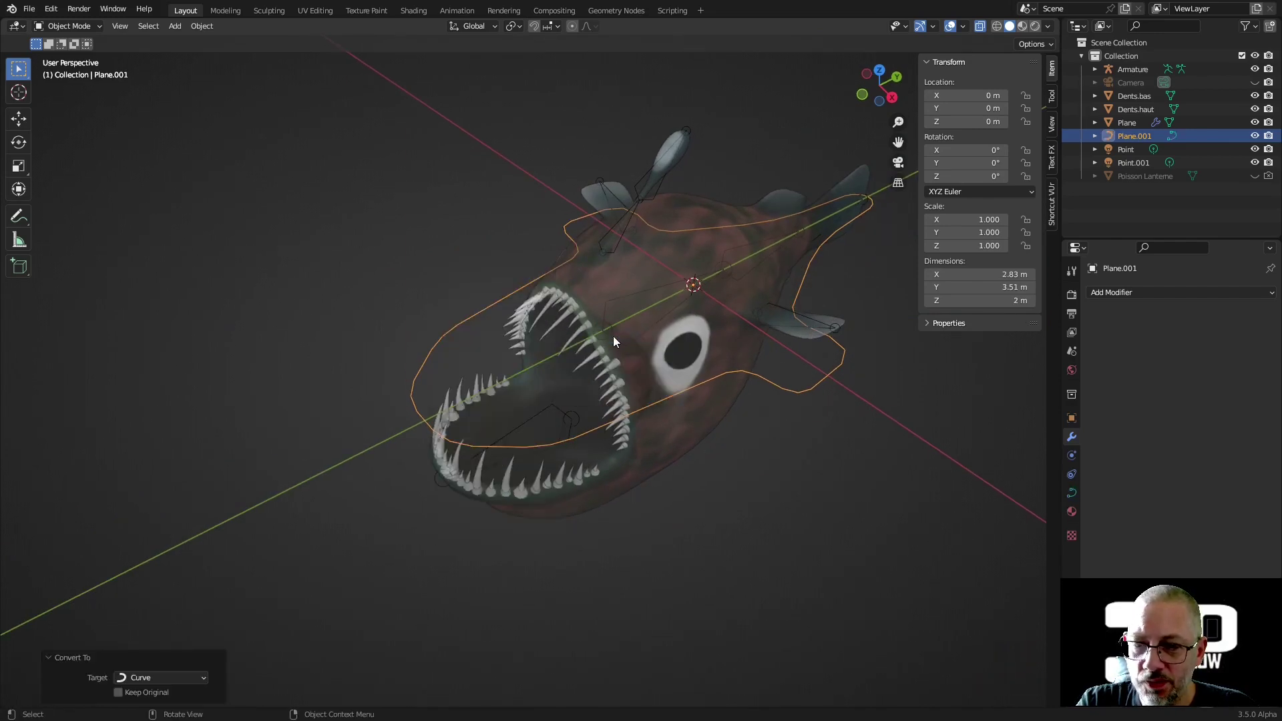
# - Give the outline curve a round bevel with a depth of 0.002 m
pyautogui.click(1072, 493)
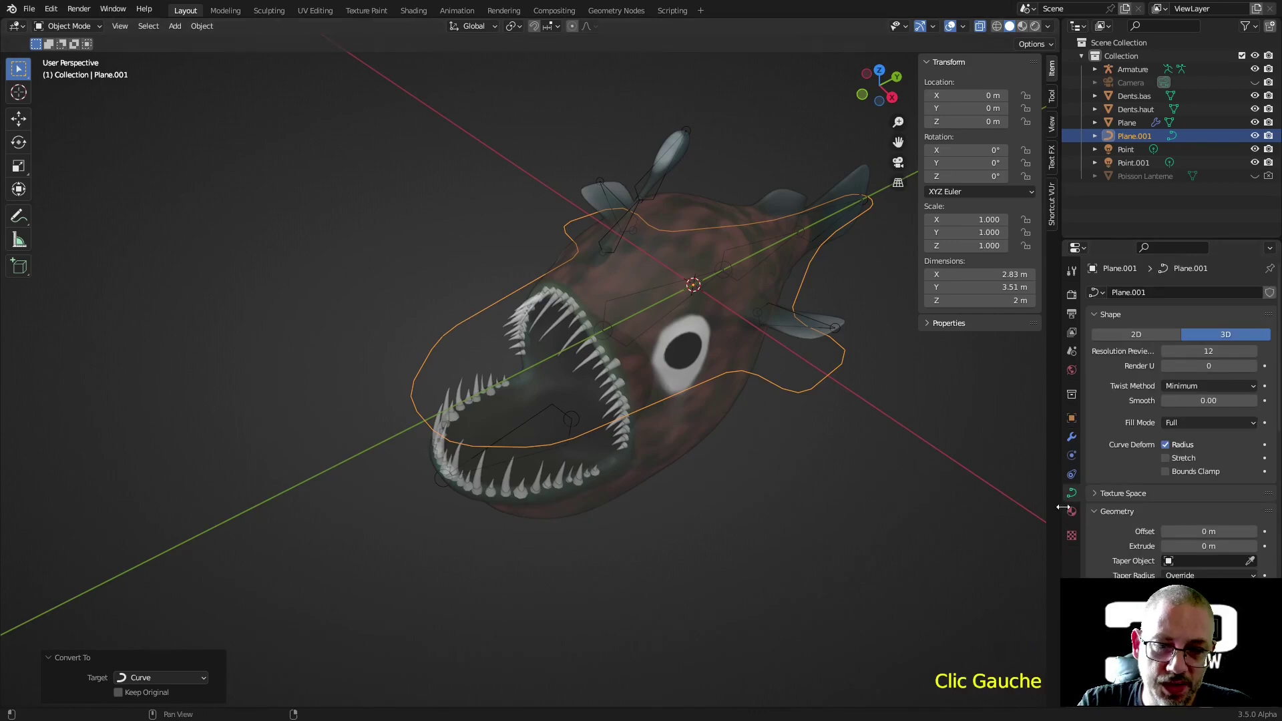
pyautogui.scroll(-8, 1112, 433)
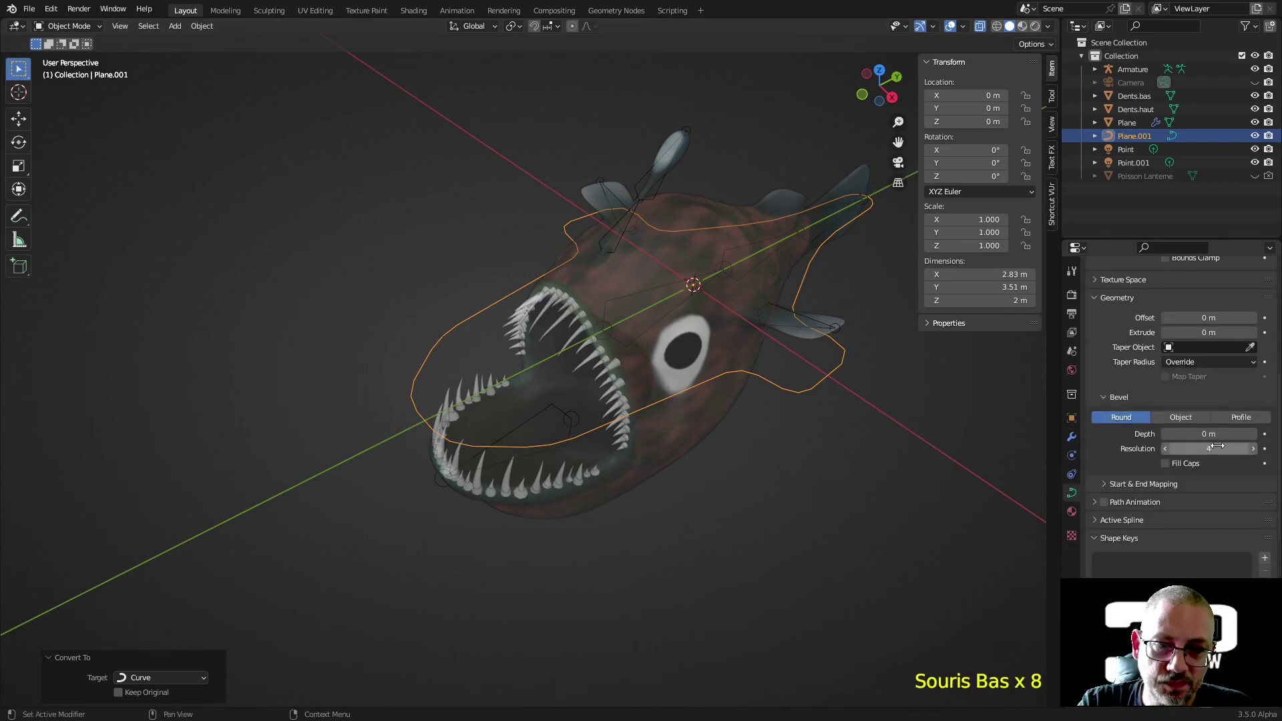
pyautogui.click(1253, 434)
pyautogui.click(1253, 434)
pyautogui.click(1225, 438)
pyautogui.press('BackSpace')
pyautogui.write('0.002')
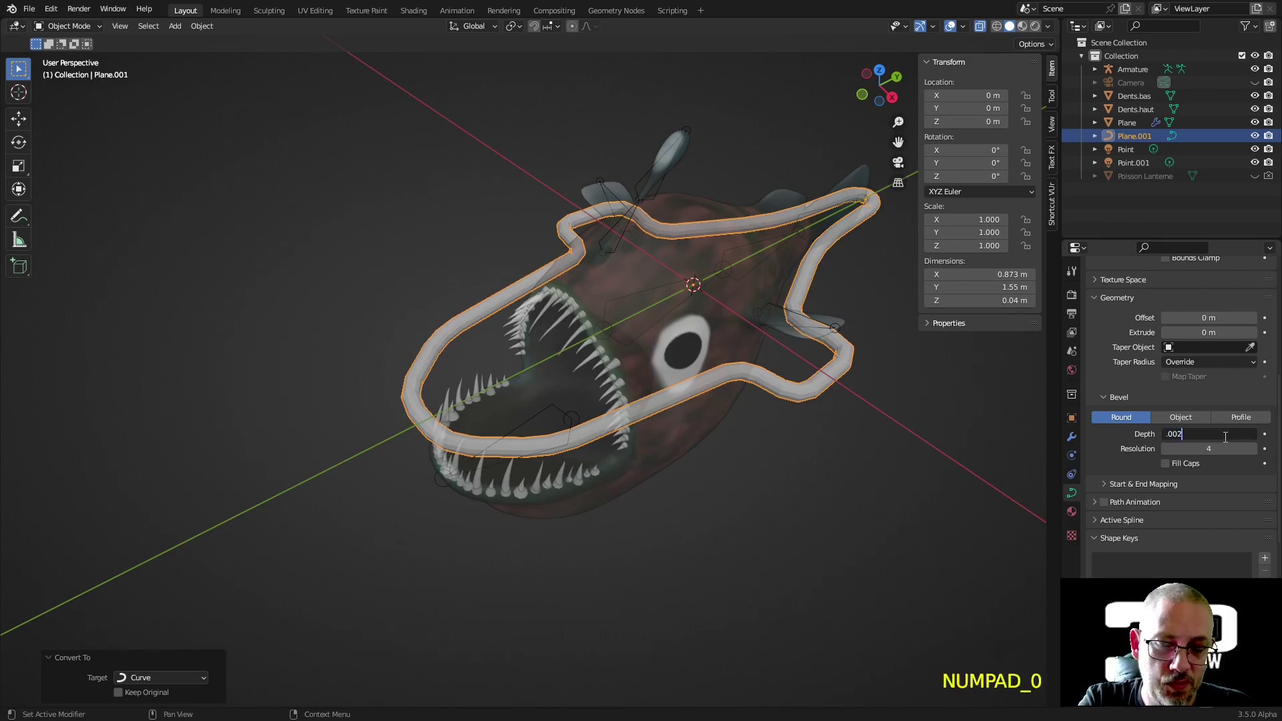
pyautogui.press('Return')
pyautogui.click(834, 444)
pyautogui.moveTo(835, 446); pyautogui.dragTo(879, 441, button='middle')
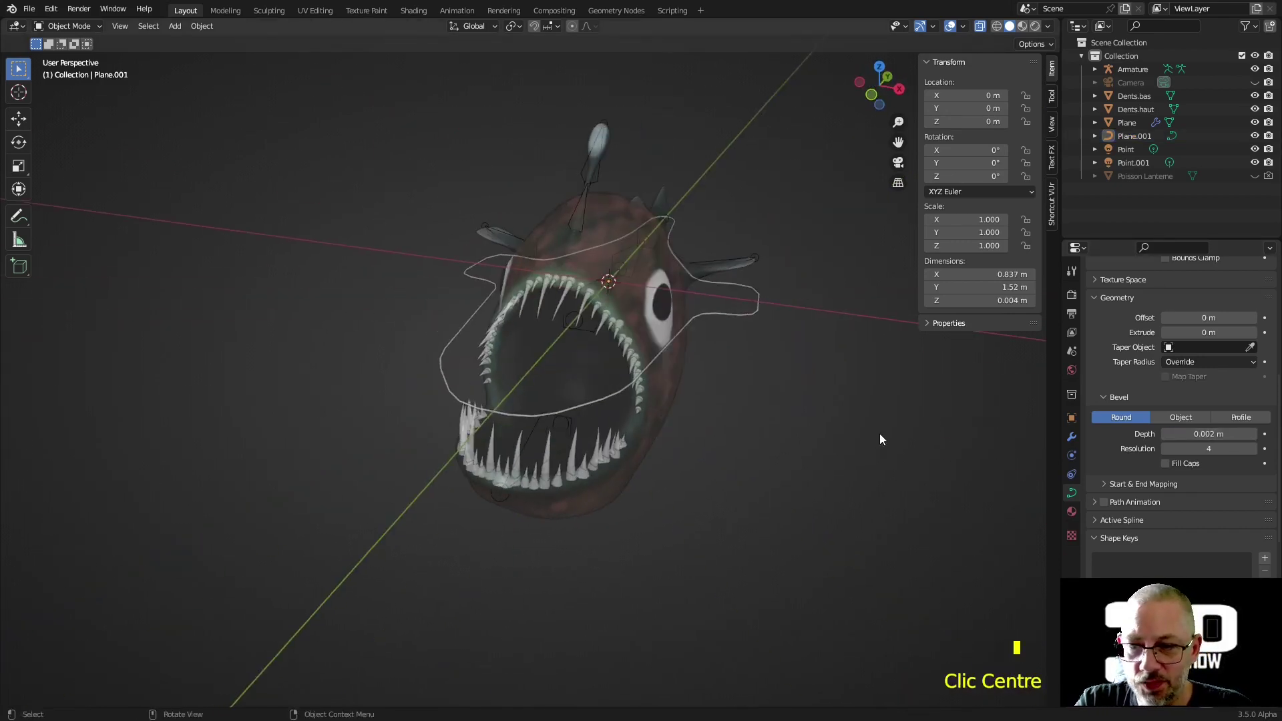
# - Thicken the outline curve by setting its bevel depth to 0.005 m
pyautogui.click(1254, 434)
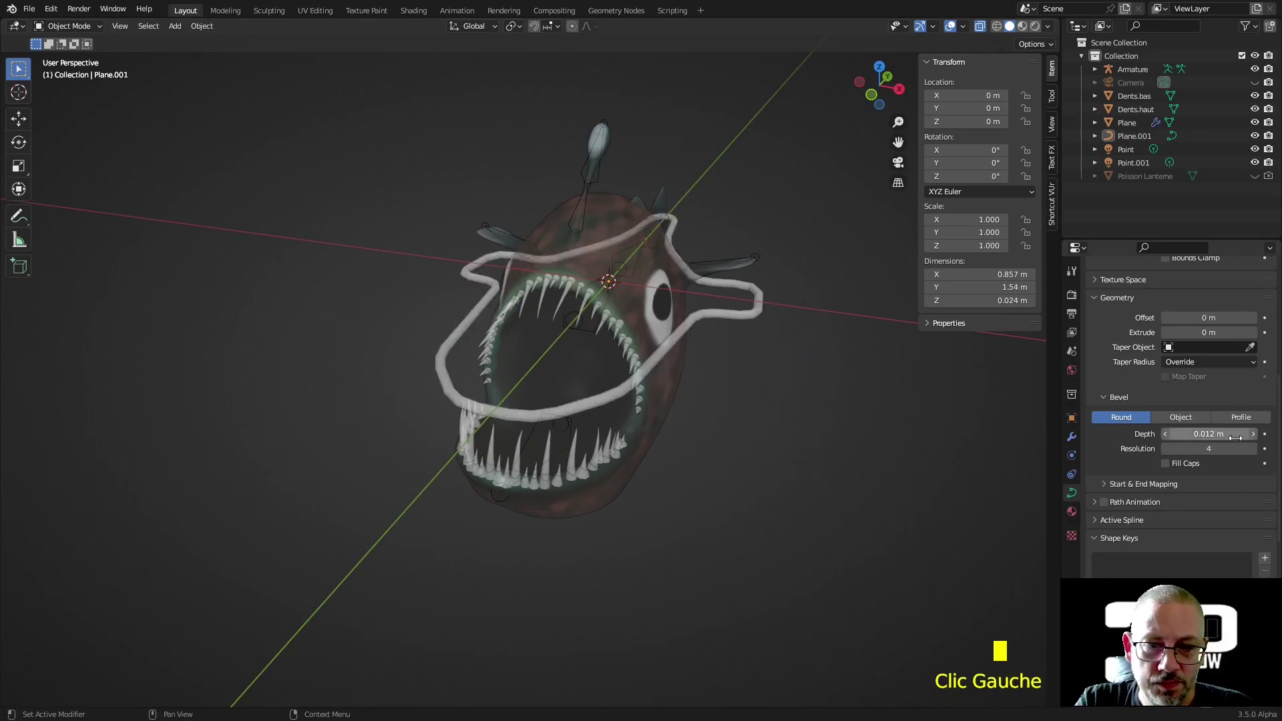
pyautogui.doubleClick(1237, 438)
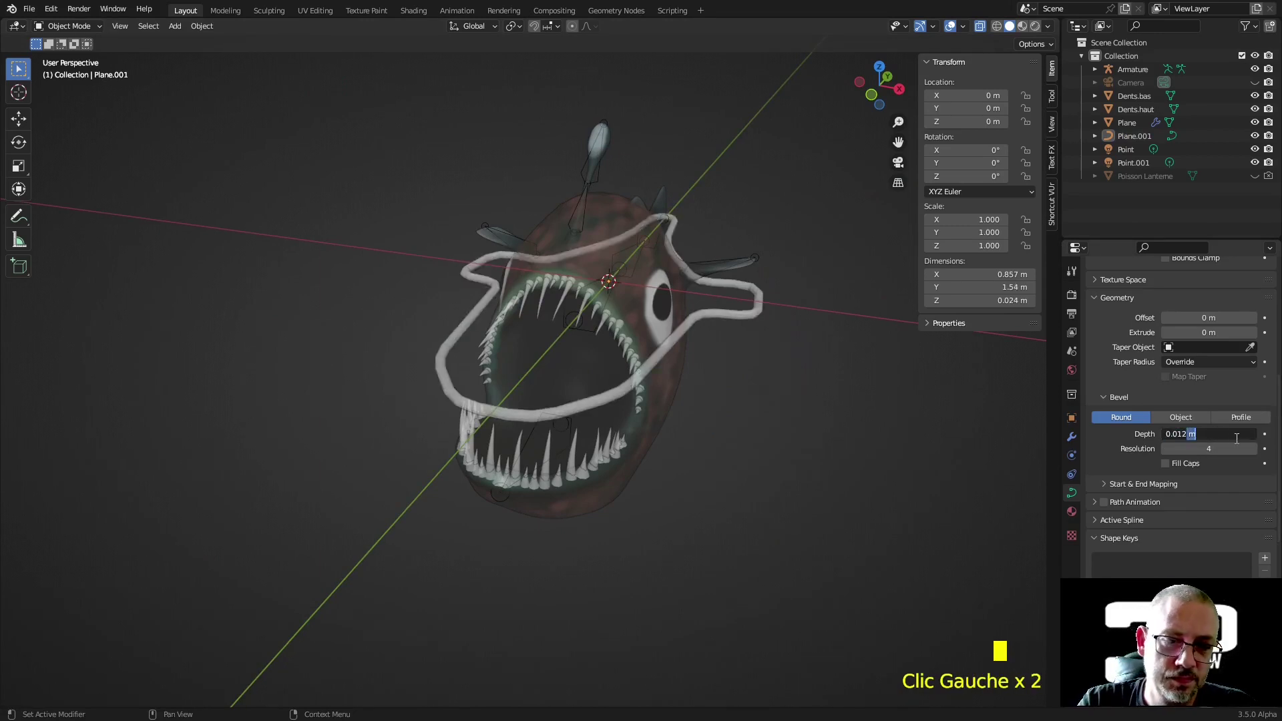
pyautogui.moveTo(1188, 435); pyautogui.dragTo(1139, 444)
pyautogui.write('0.005')
pyautogui.press('Return')
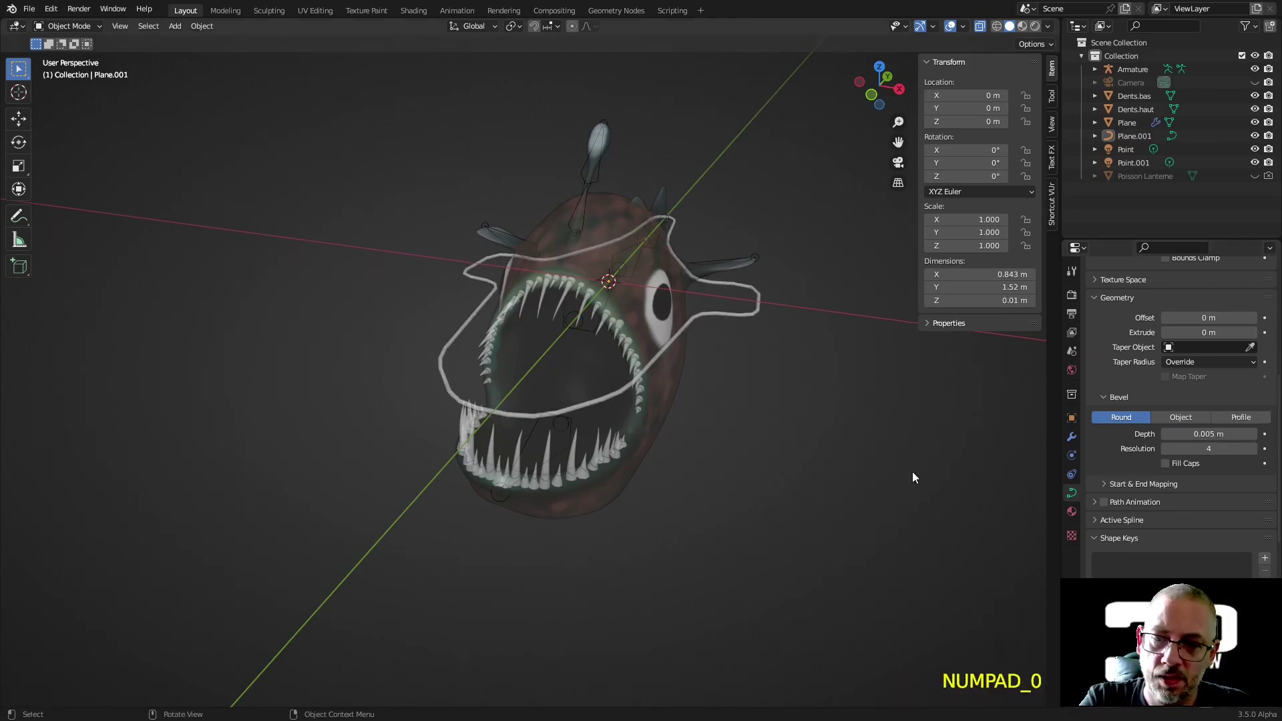
pyautogui.moveTo(712, 427); pyautogui.dragTo(657, 473, button='middle')
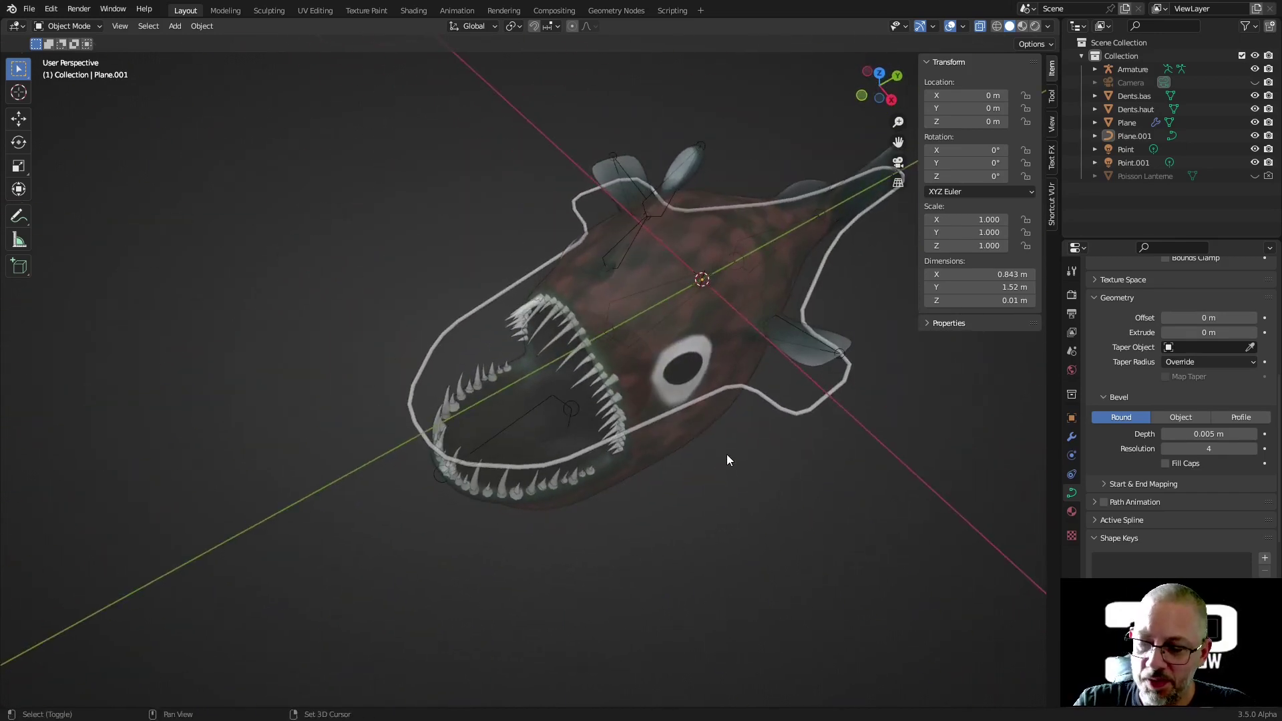
# - Add a Bezier circle curve with a 1 m radius at the world origin around the fish
pyautogui.hotkey('shift', 'a')
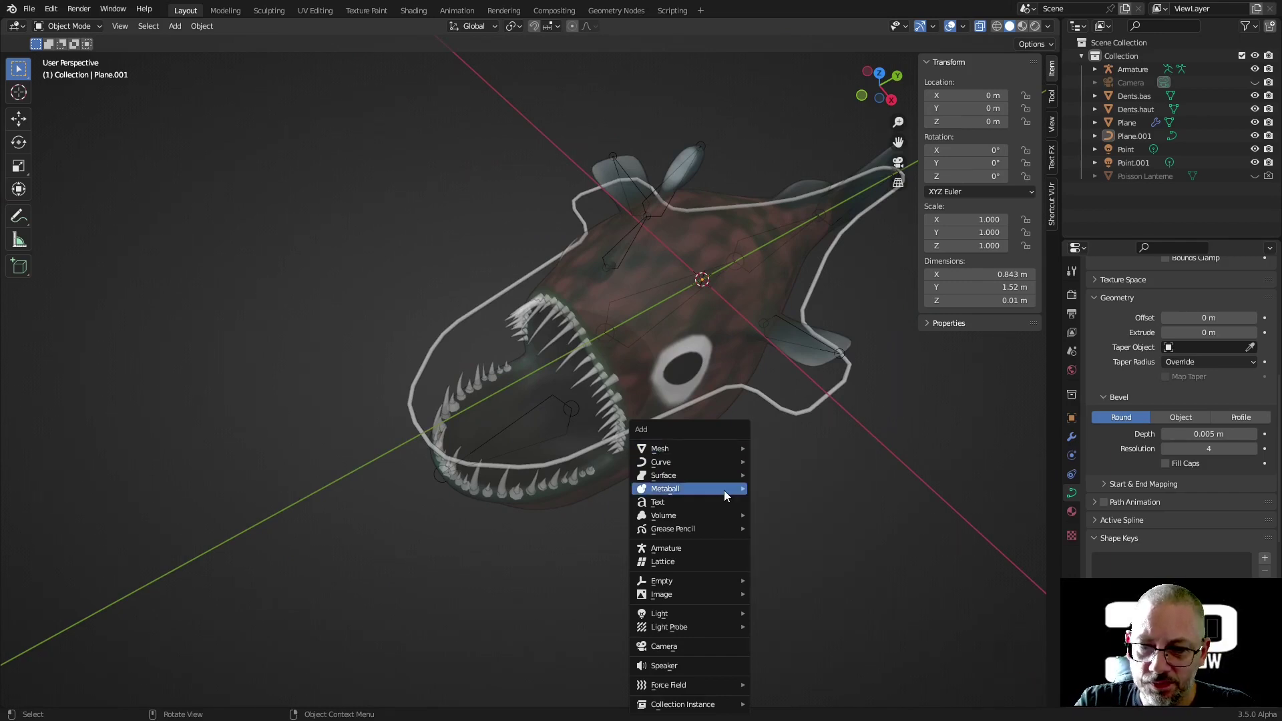
pyautogui.moveTo(709, 463)
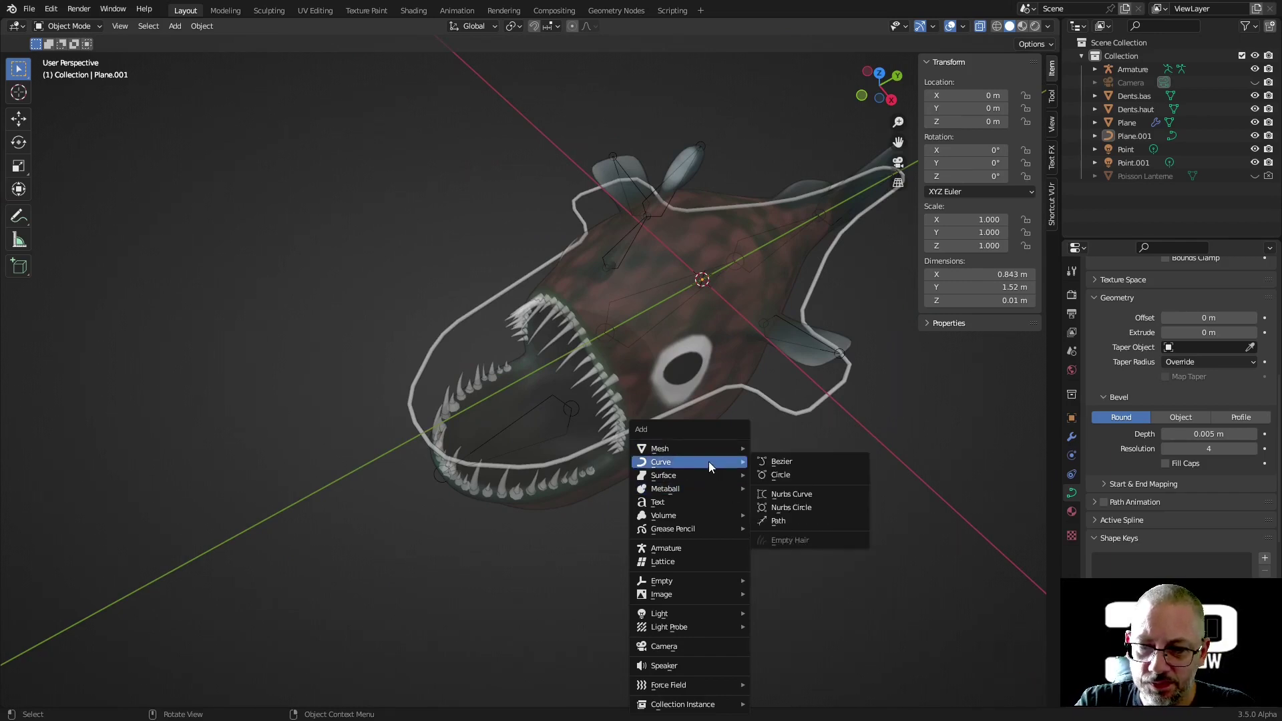
pyautogui.click(799, 476)
pyautogui.scroll(-3, 799, 479)
pyautogui.moveTo(800, 479); pyautogui.dragTo(739, 458, button='middle')
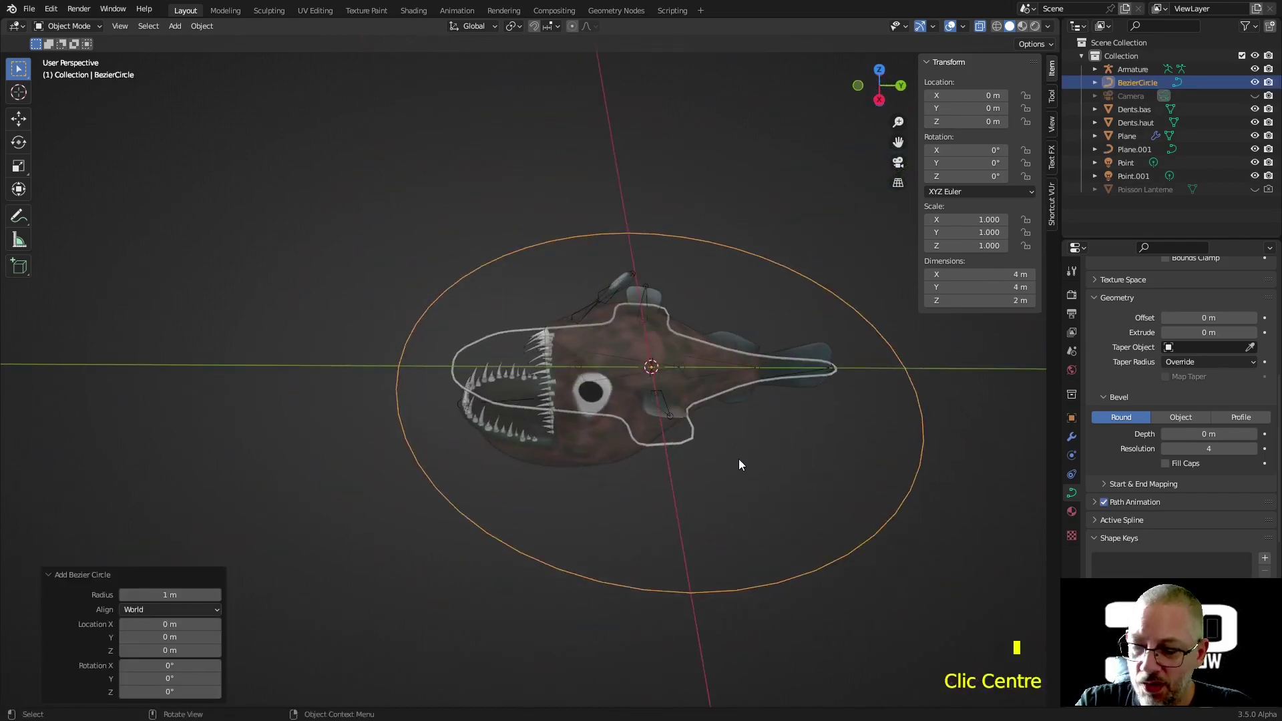
# - Scale the Bezier circle's points down to 0.351 in edit mode
pyautogui.press('Tab')
pyautogui.press('s')
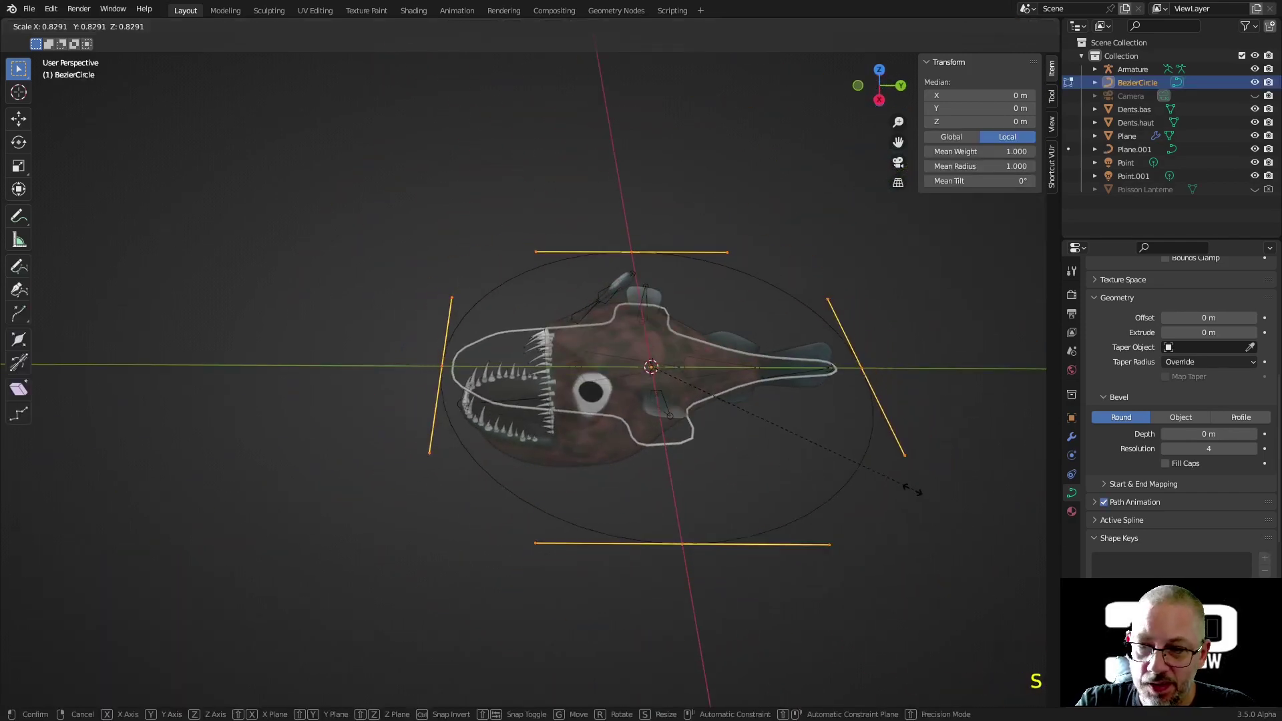
pyautogui.click(765, 417)
pyautogui.moveTo(764, 423); pyautogui.dragTo(804, 429, button='middle')
# - Duplicate the circle within the curve and rotate the copy 90° about the global X axis
pyautogui.hotkey('shift', 'd')
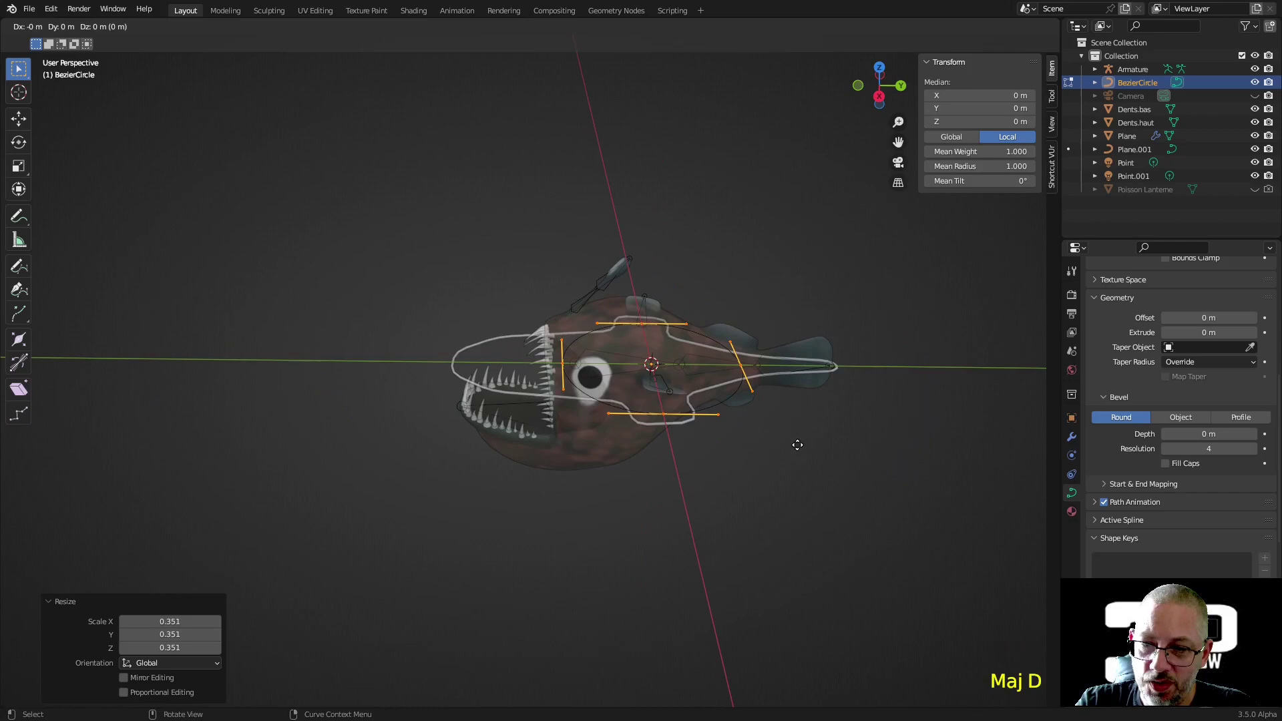
pyautogui.press('r')
pyautogui.write('x')
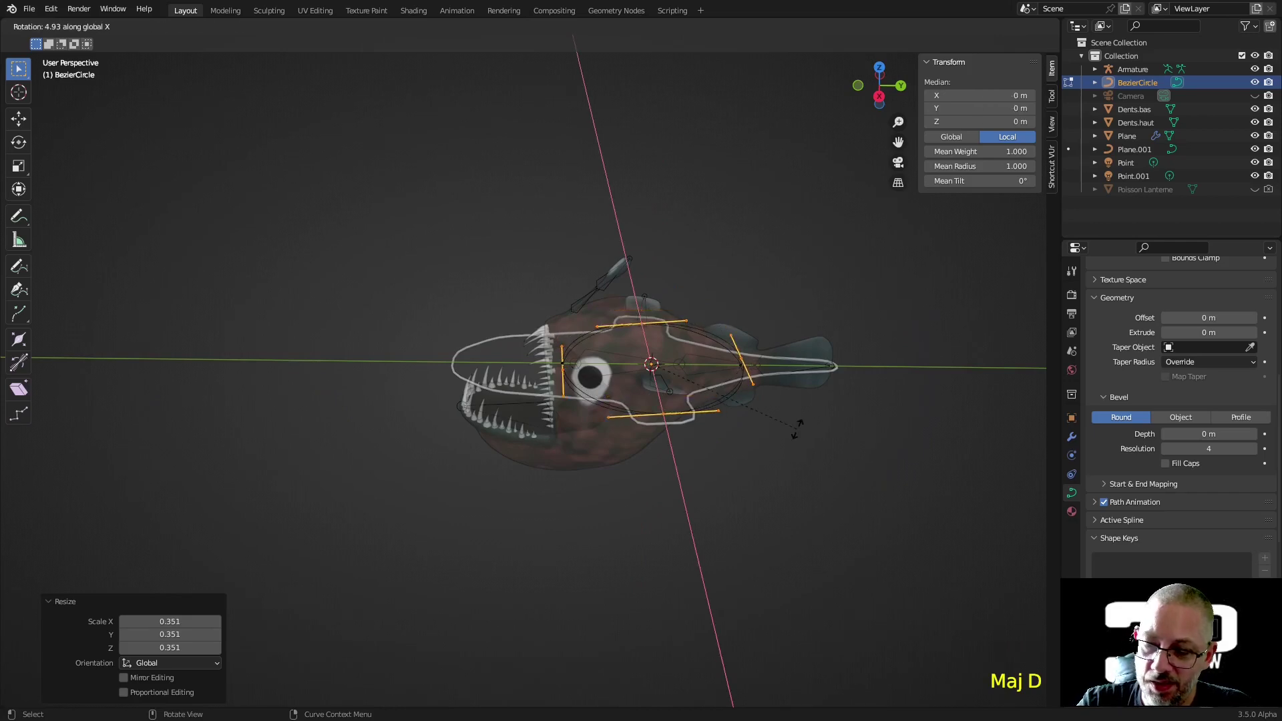
pyautogui.write('90')
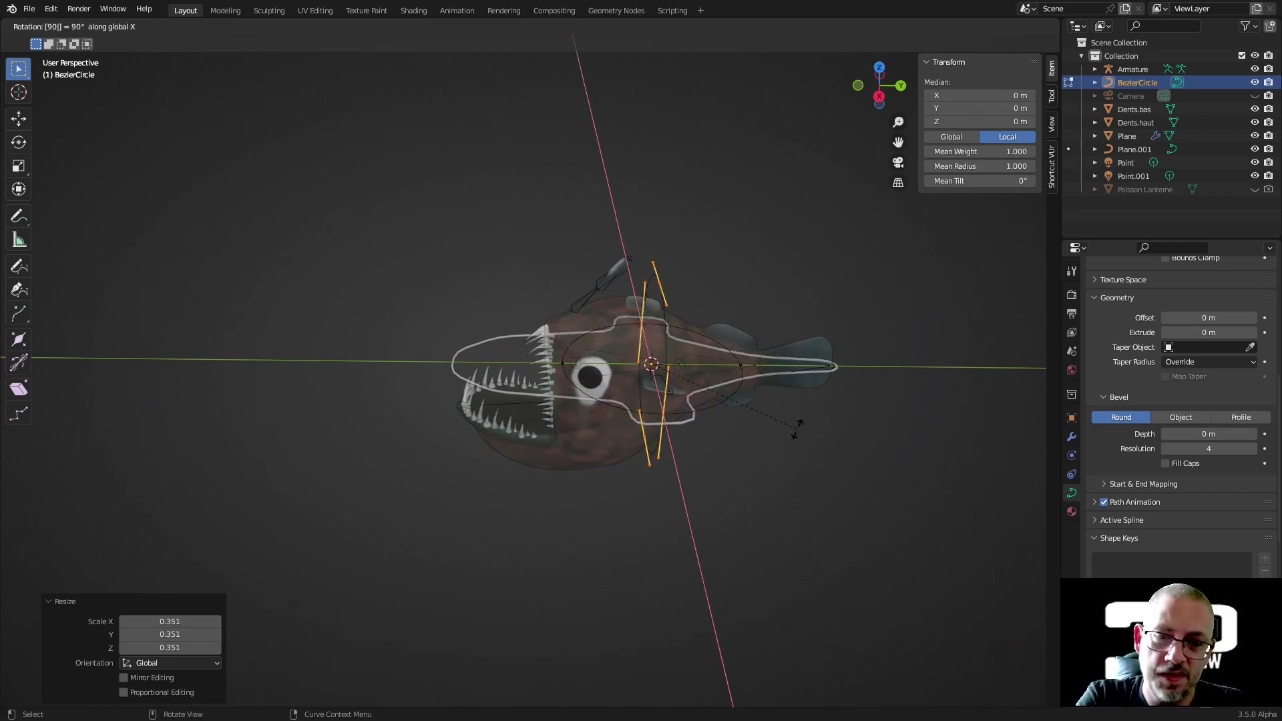
pyautogui.press('Return')
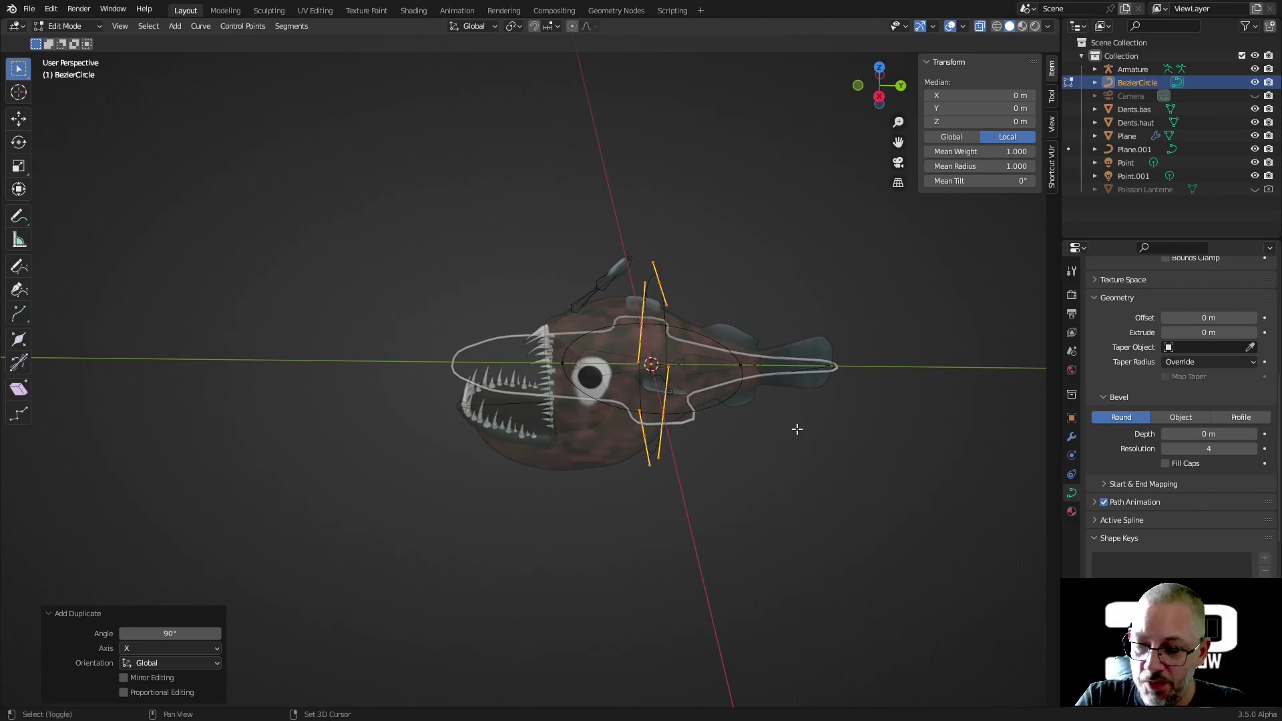
# - Duplicate the upright circle in place, rotate the copy 90° about the global Z axis, and return to object mode
pyautogui.hotkey('shift', 'd')
pyautogui.press('Escape')
pyautogui.write('rz')
pyautogui.write('90')
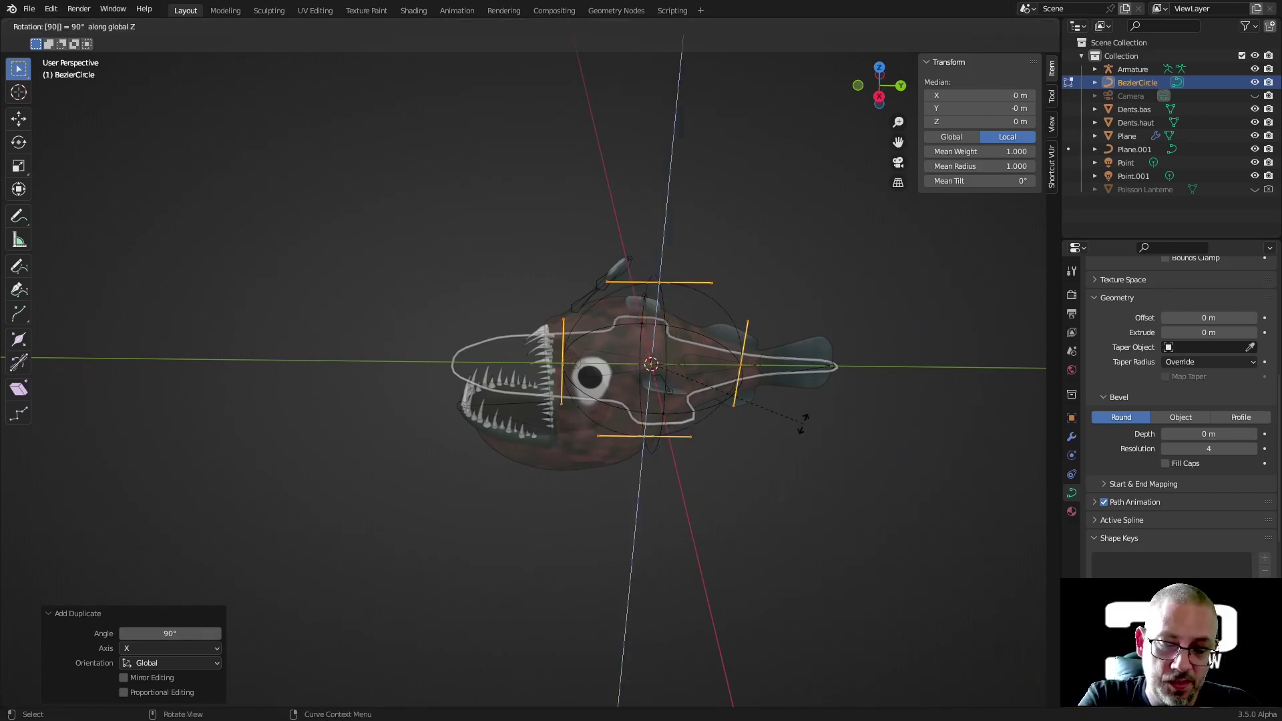
pyautogui.press('Return')
pyautogui.click(795, 443)
pyautogui.moveTo(795, 443); pyautogui.dragTo(828, 467, button='middle')
pyautogui.press('Tab')
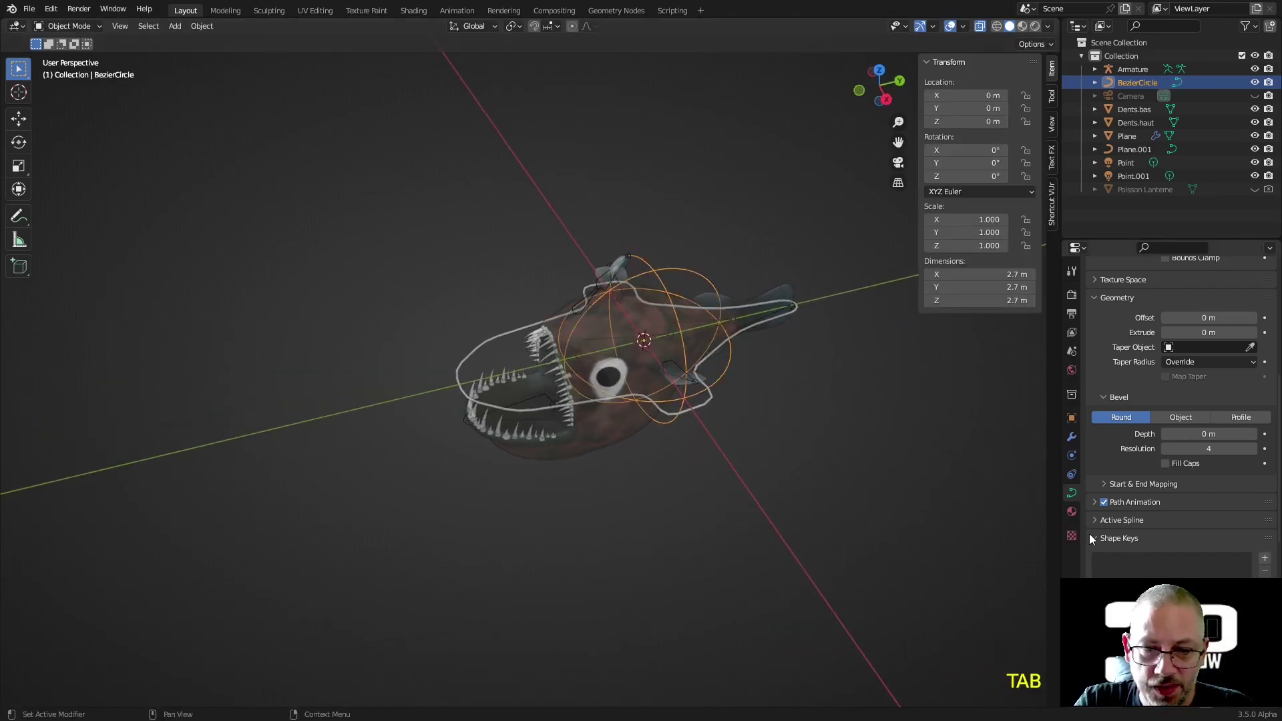
# - Thicken the three-circle curve with a round bevel depth of 0.005 m
pyautogui.scroll(-7, 1162, 487)
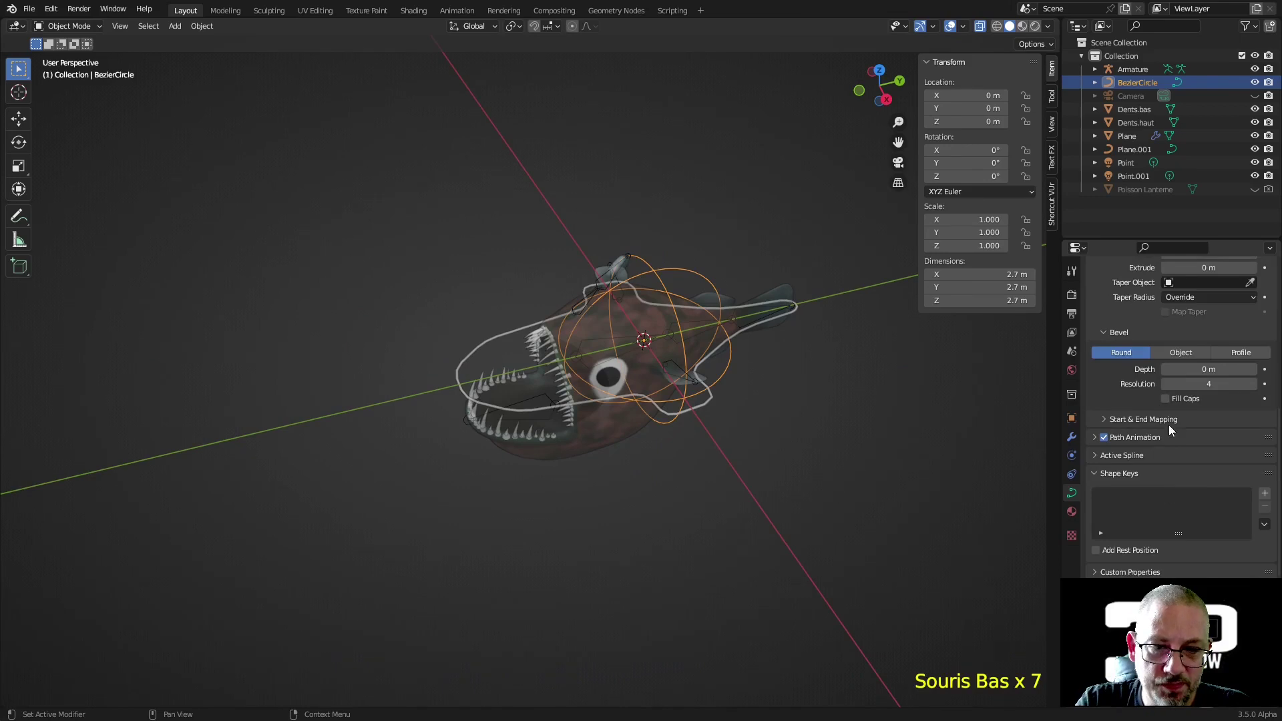
pyautogui.click(1221, 372)
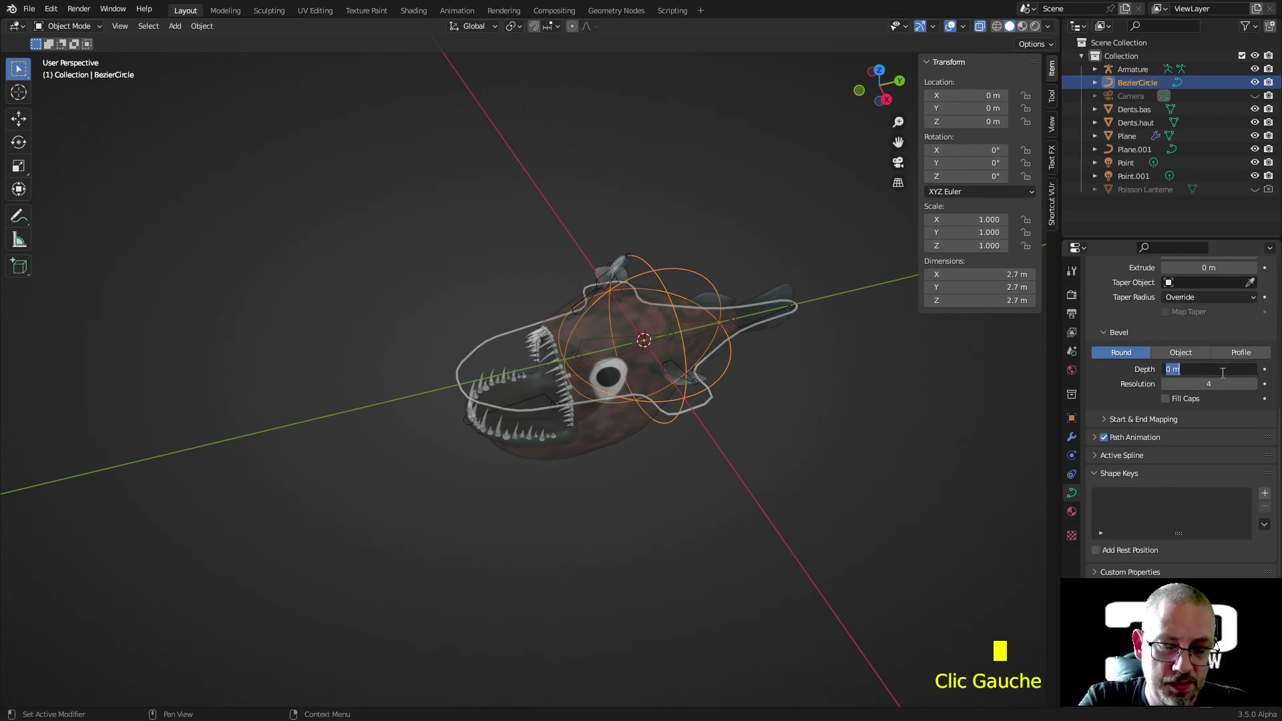
pyautogui.write('.005')
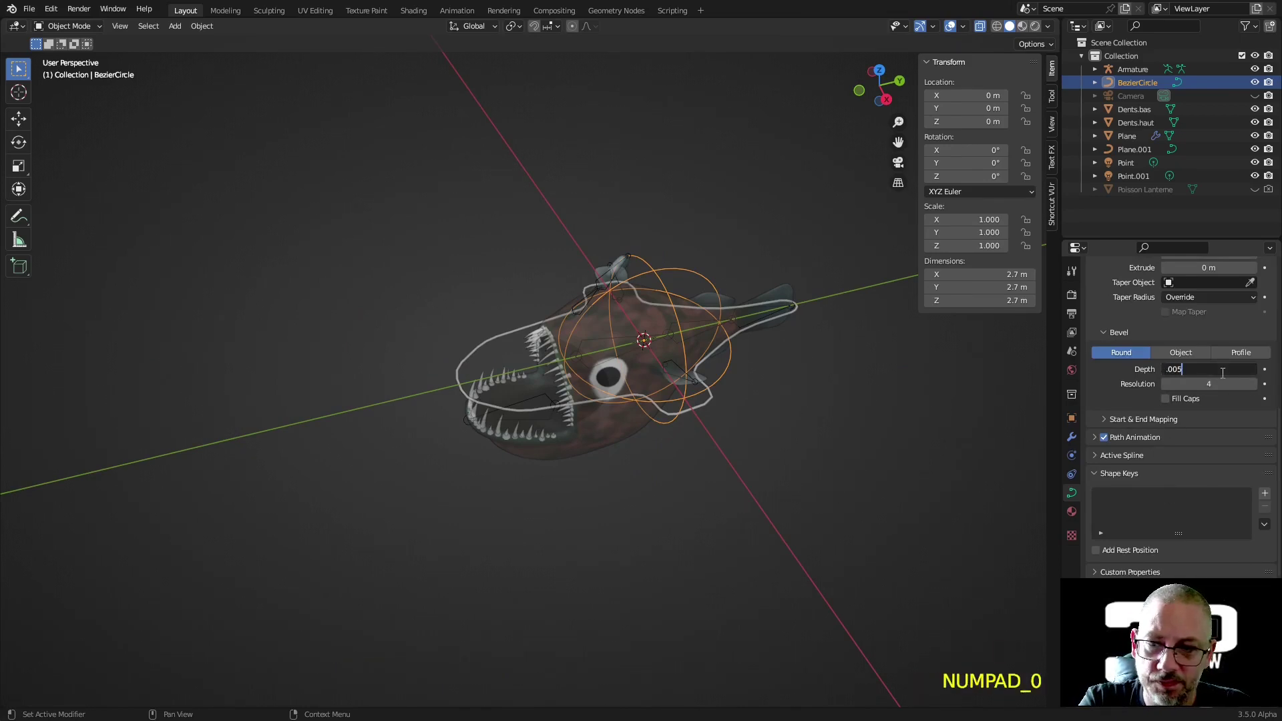
pyautogui.press('Return')
pyautogui.click(841, 454)
pyautogui.moveTo(812, 442); pyautogui.dragTo(896, 406, button='middle')
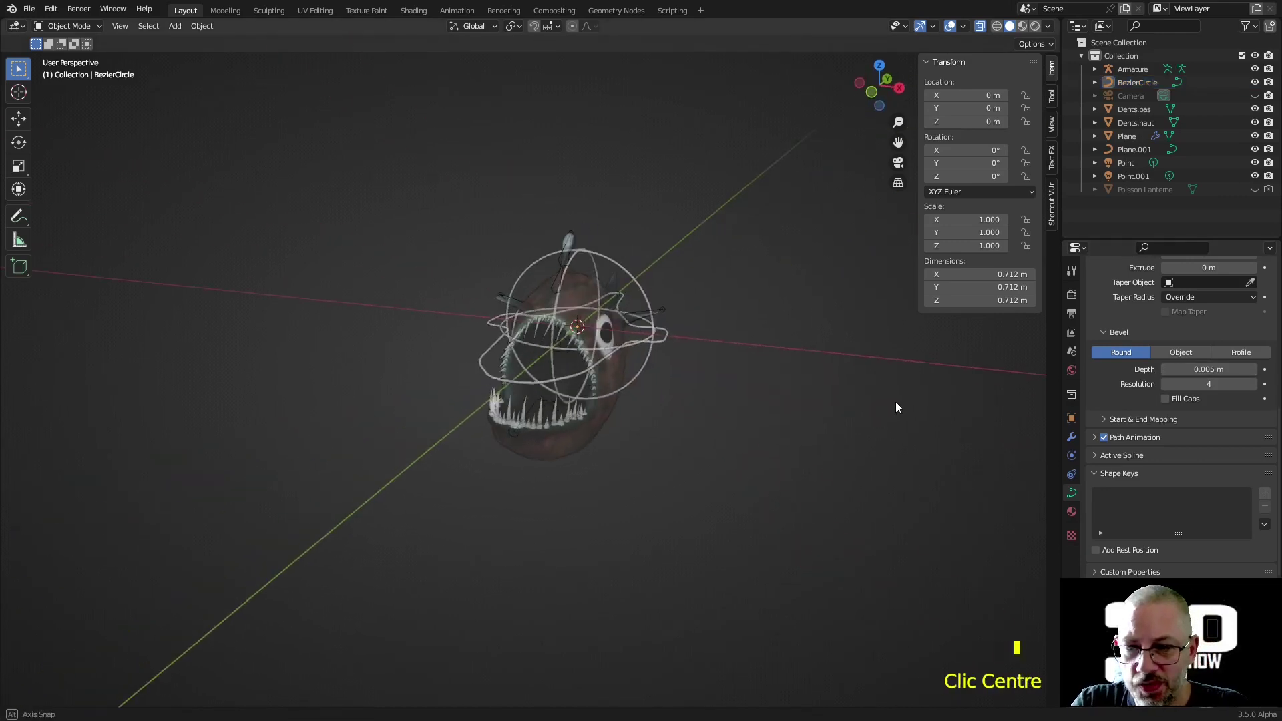
pyautogui.moveTo(695, 367); pyautogui.dragTo(712, 388, button='middle')
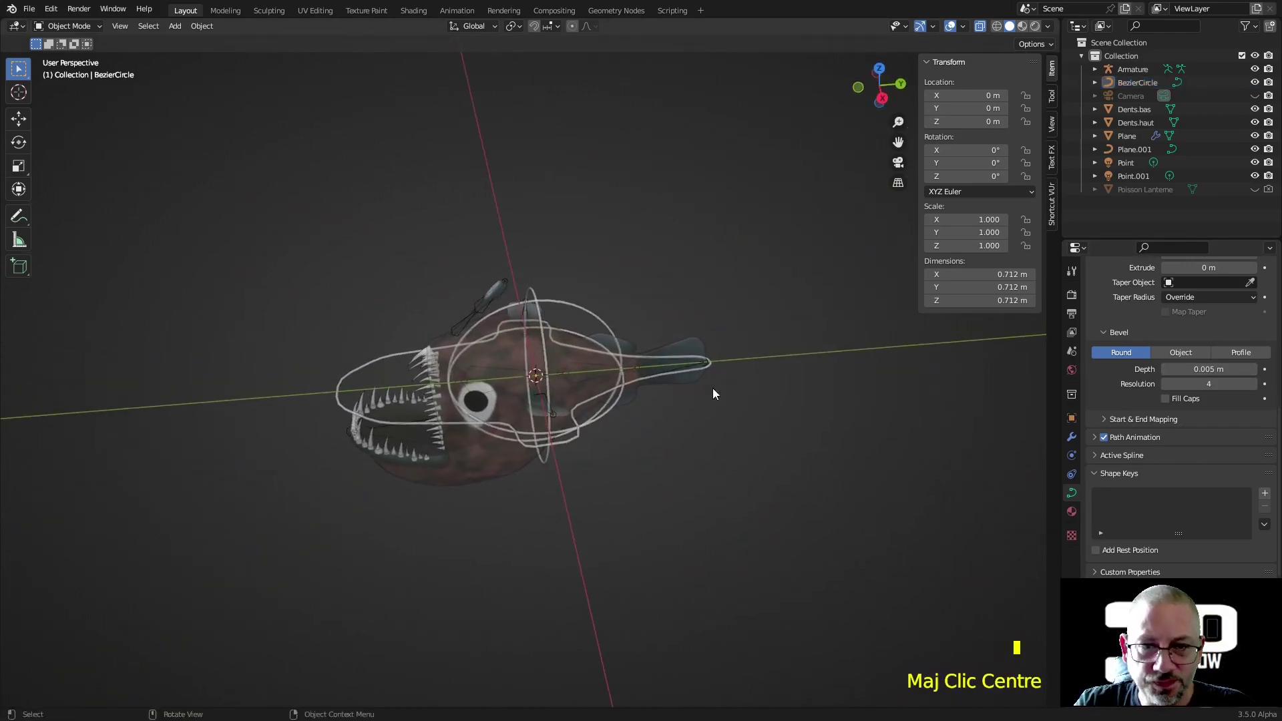
# - Rename the three-circle curve object as Ctrl.rot
pyautogui.click(579, 308)
pyautogui.doubleClick(1151, 81)
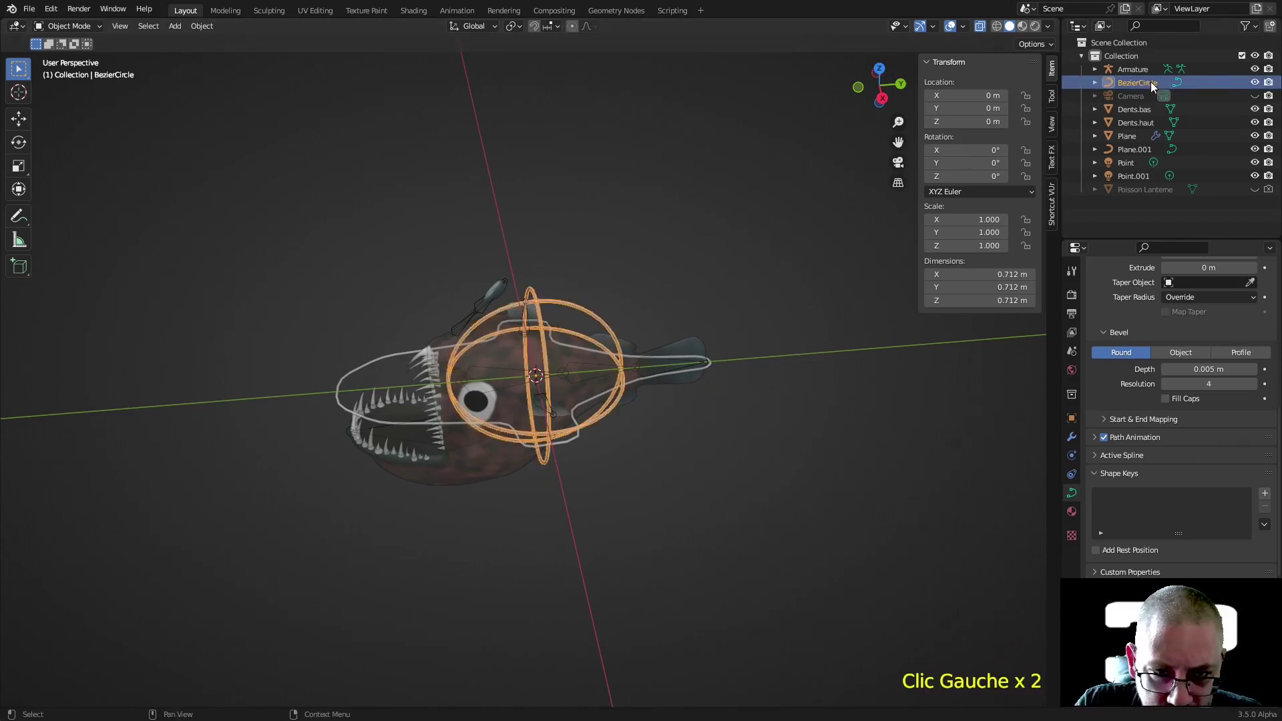
pyautogui.doubleClick(1151, 81)
pyautogui.write('Ctrl.rot')
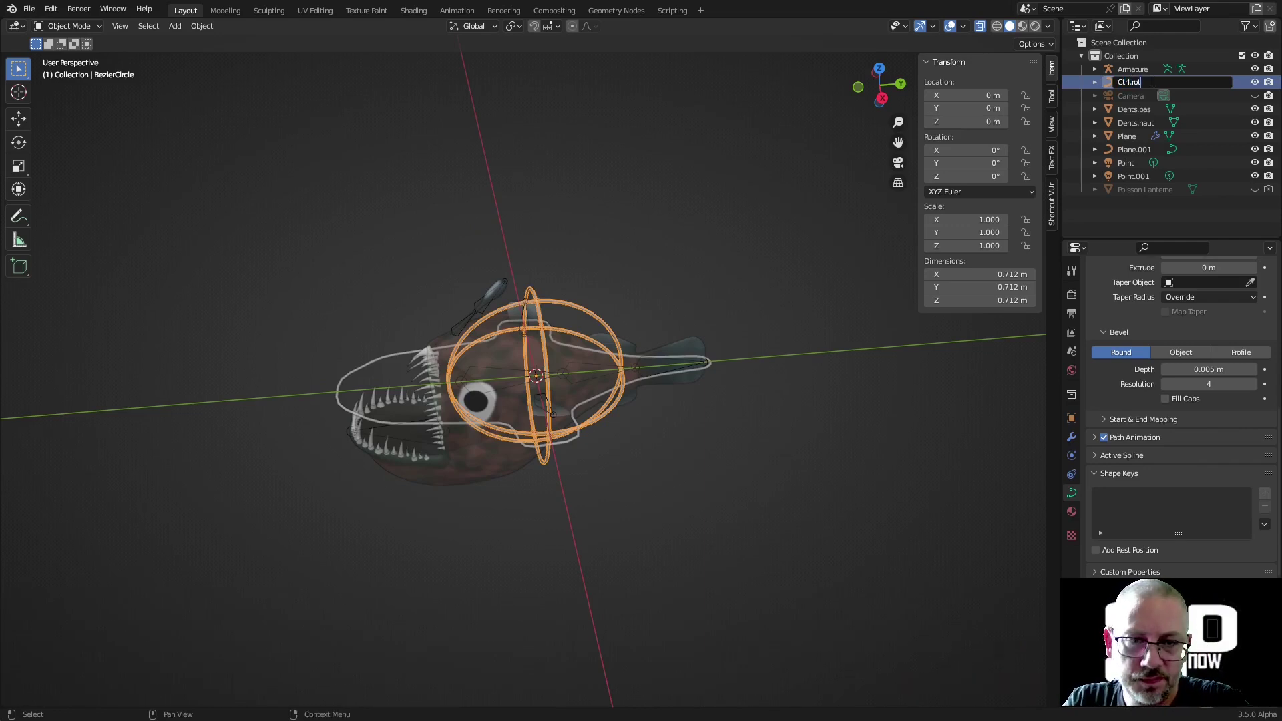
pyautogui.press('Return')
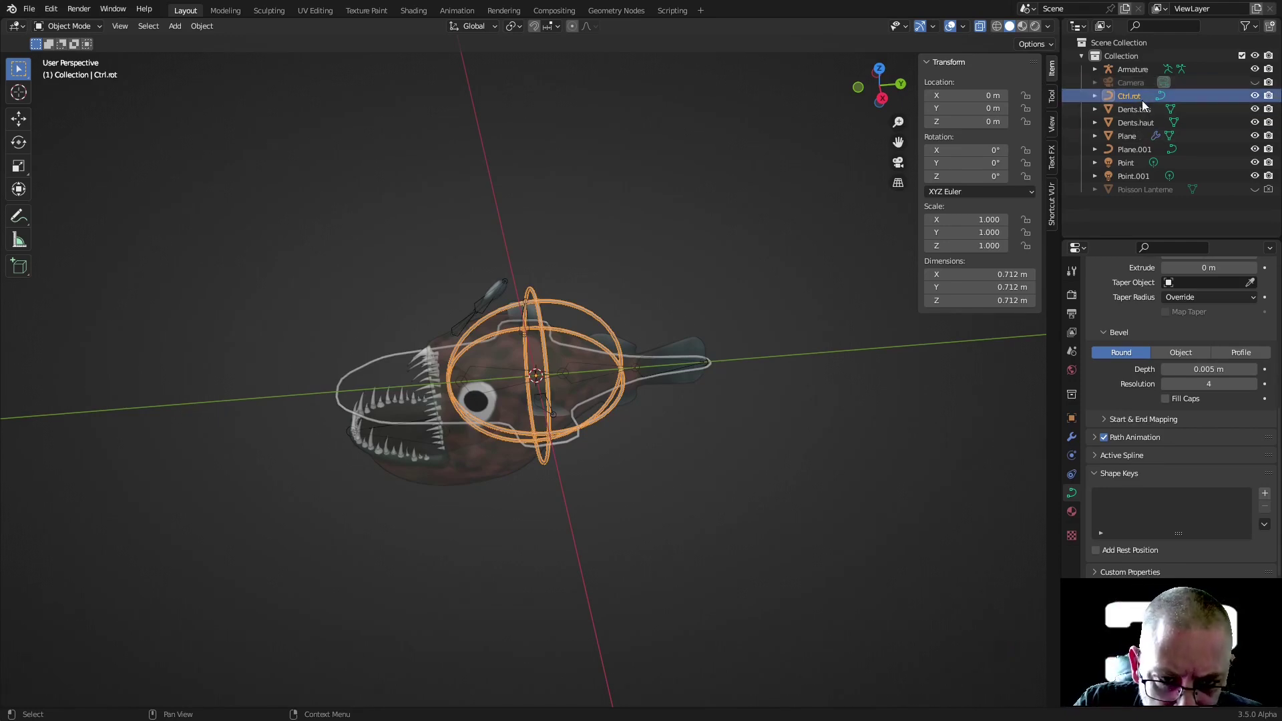
# - Rename the fish outline curve object as Ctrl.Main
pyautogui.click(1127, 150)
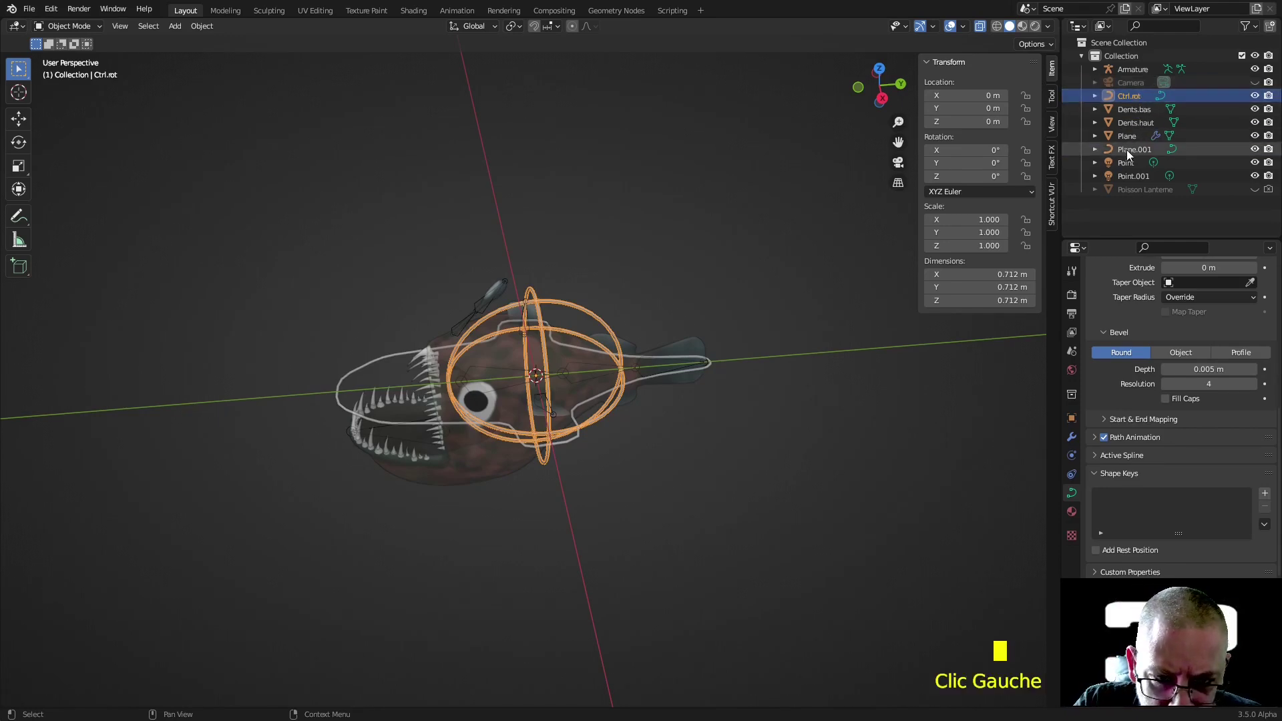
pyautogui.click(1128, 150)
pyautogui.doubleClick(1127, 150)
pyautogui.write('Ct')
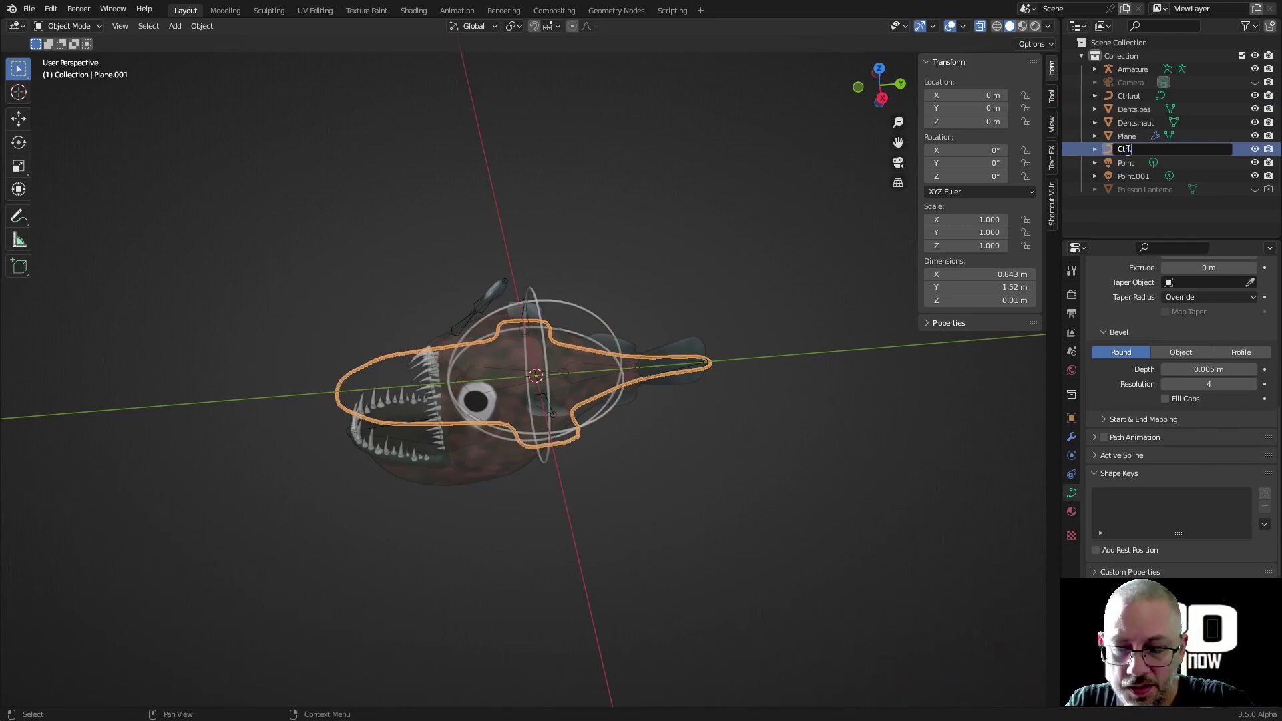
pyautogui.write('rl.Mai')
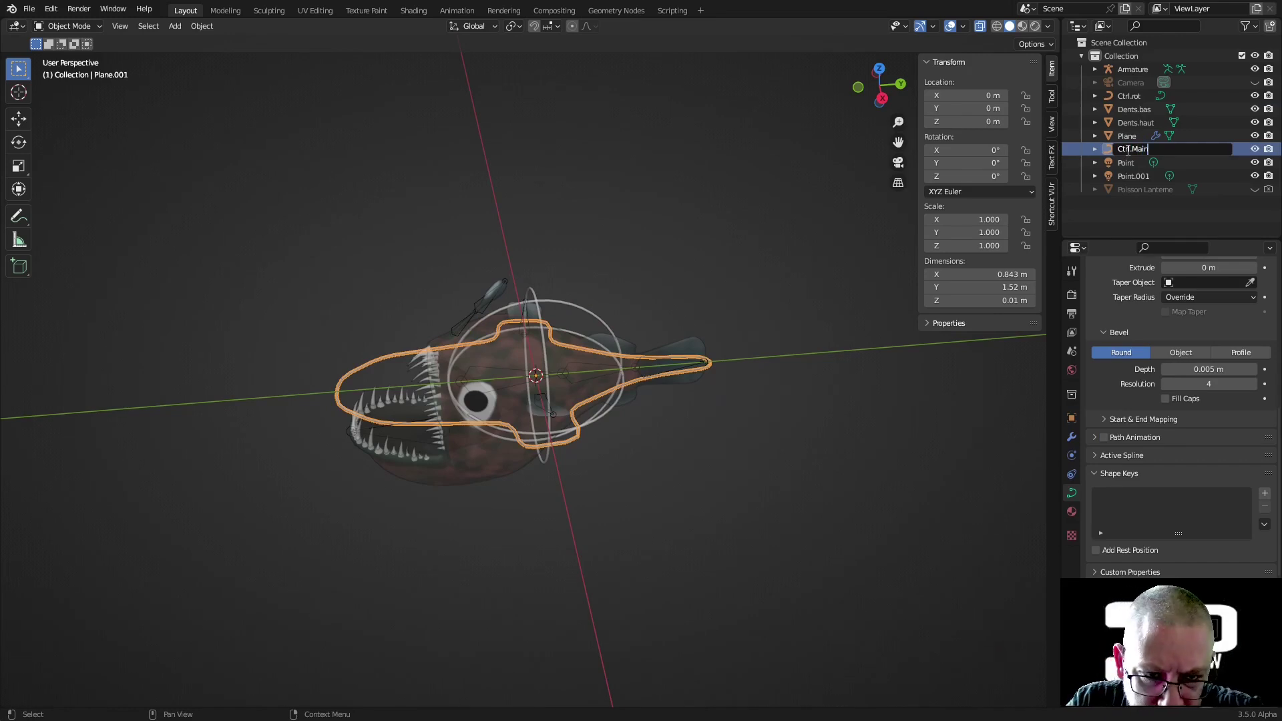
pyautogui.write('n')
pyautogui.press('Return')
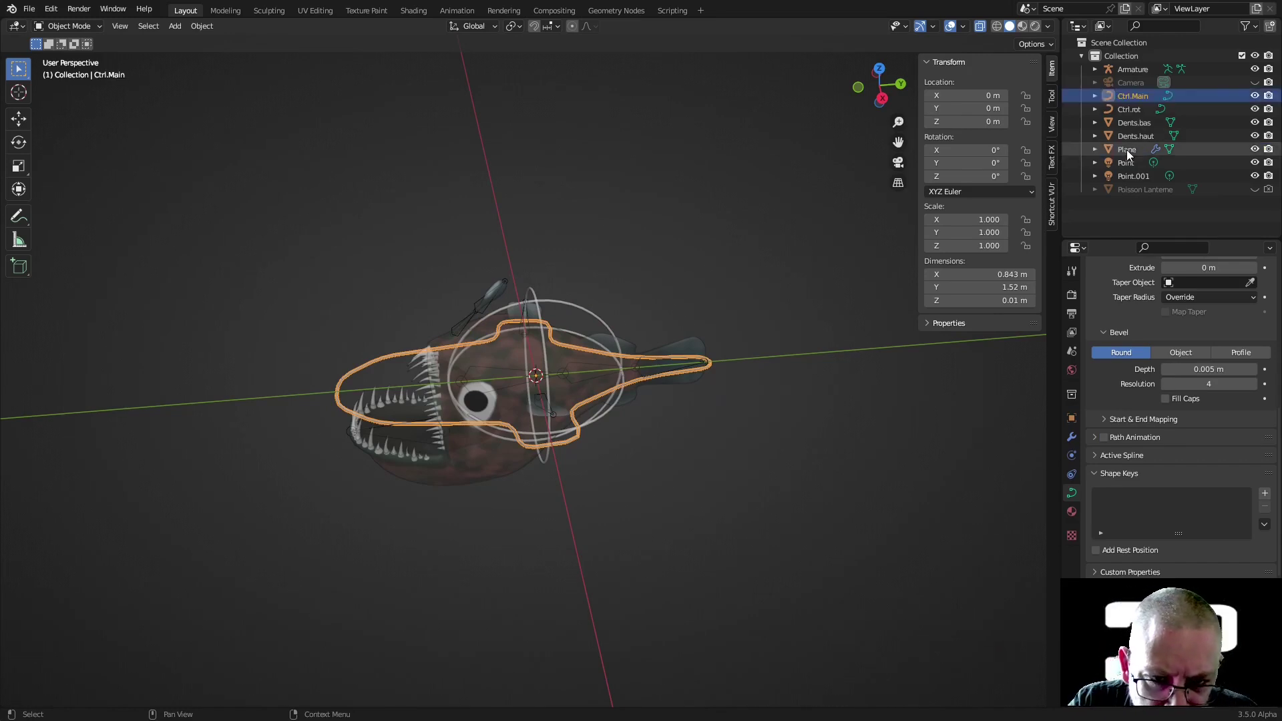
pyautogui.tripleClick(1142, 96)
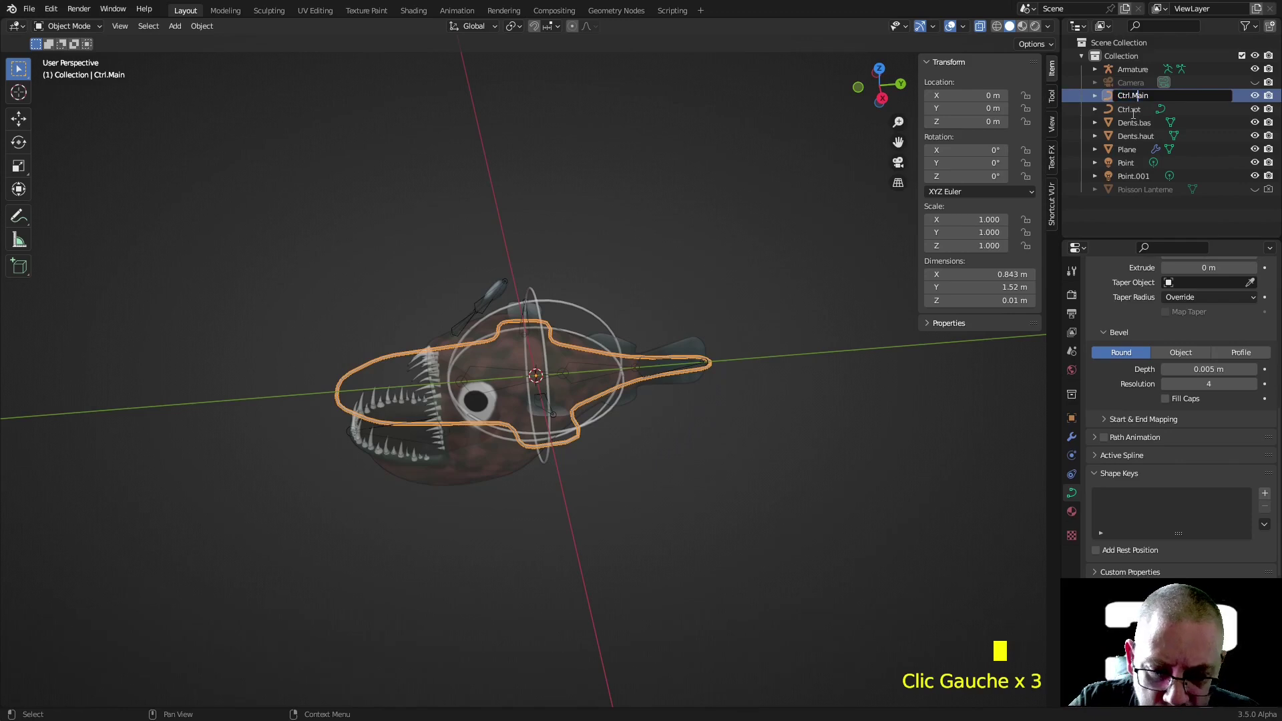
# - Capitalize the suffix of the three-circle curve's name so it reads Ctrl.Rot
pyautogui.click(1138, 110)
pyautogui.doubleClick(1138, 110)
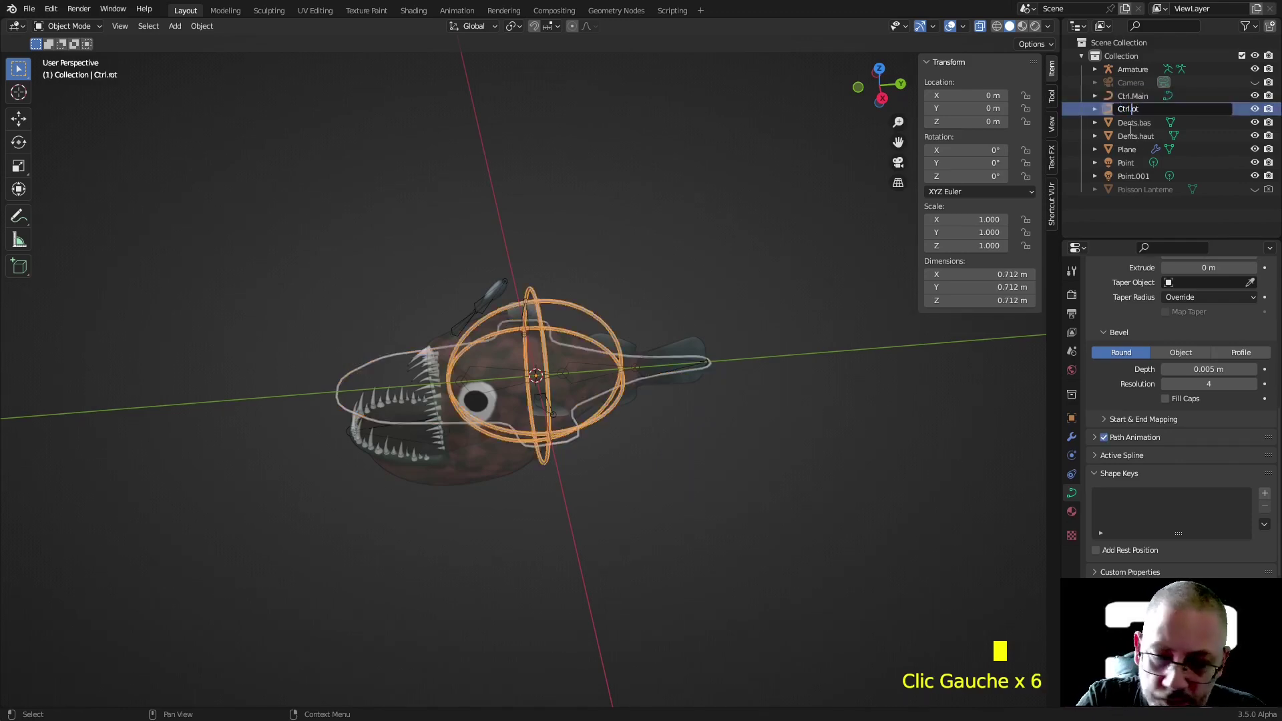
pyautogui.write('R')
pyautogui.press('Return')
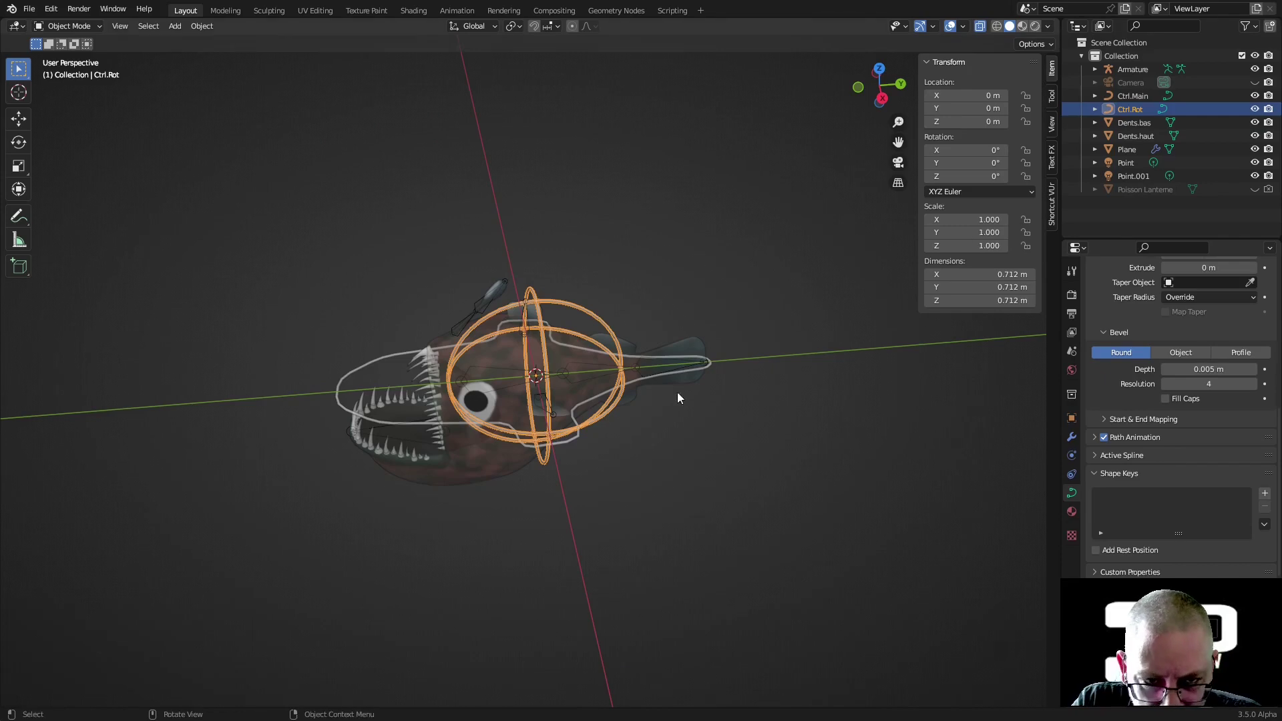
# - Move the lower teeth, upper teeth and fish body into a new collection named Poisson.Lanterne.Mesh
pyautogui.click(404, 447)
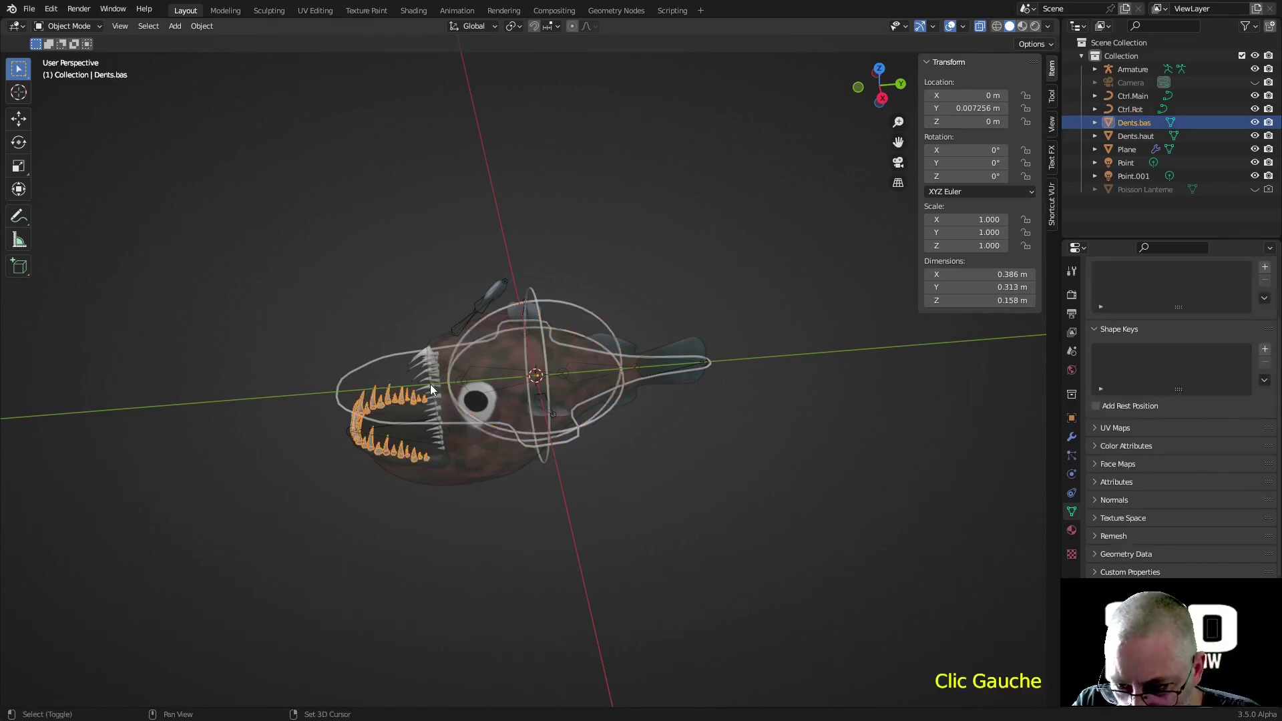
pyautogui.keyDown('shift'); pyautogui.click(429, 390); pyautogui.keyUp('shift')
pyautogui.keyDown('shift'); pyautogui.click(435, 449); pyautogui.keyUp('shift')
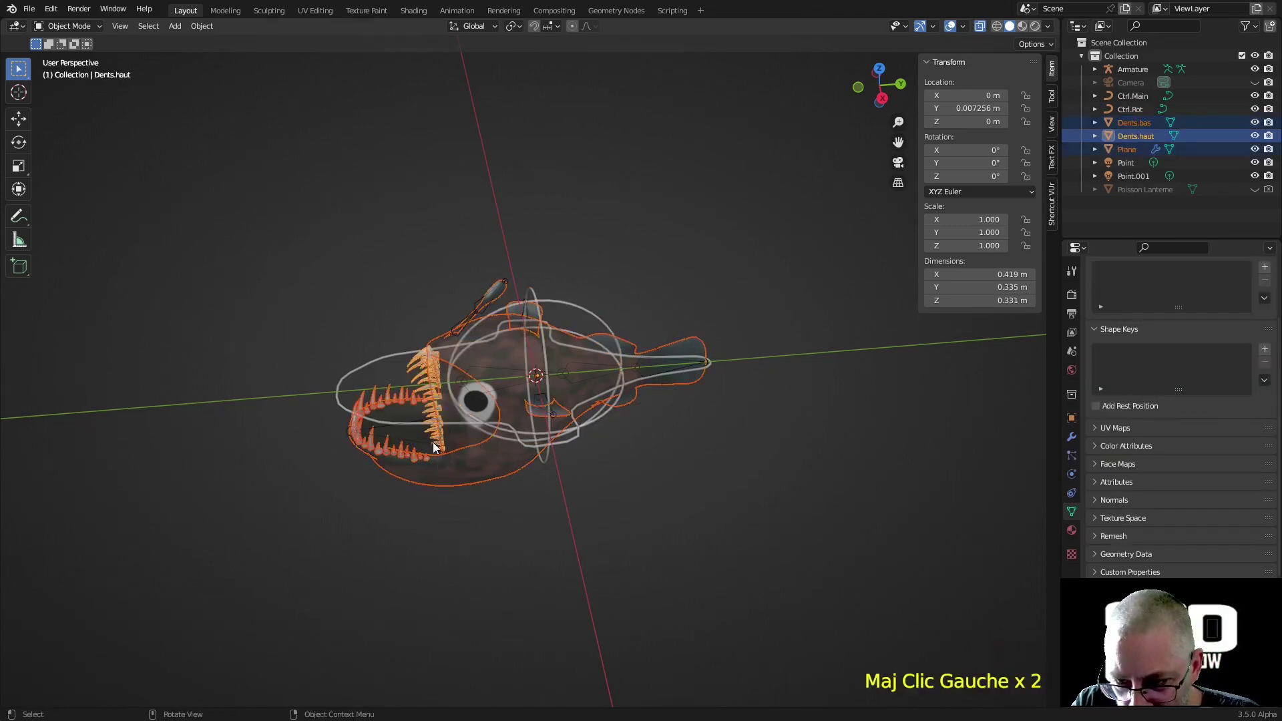
pyautogui.press('m')
pyautogui.click(433, 442)
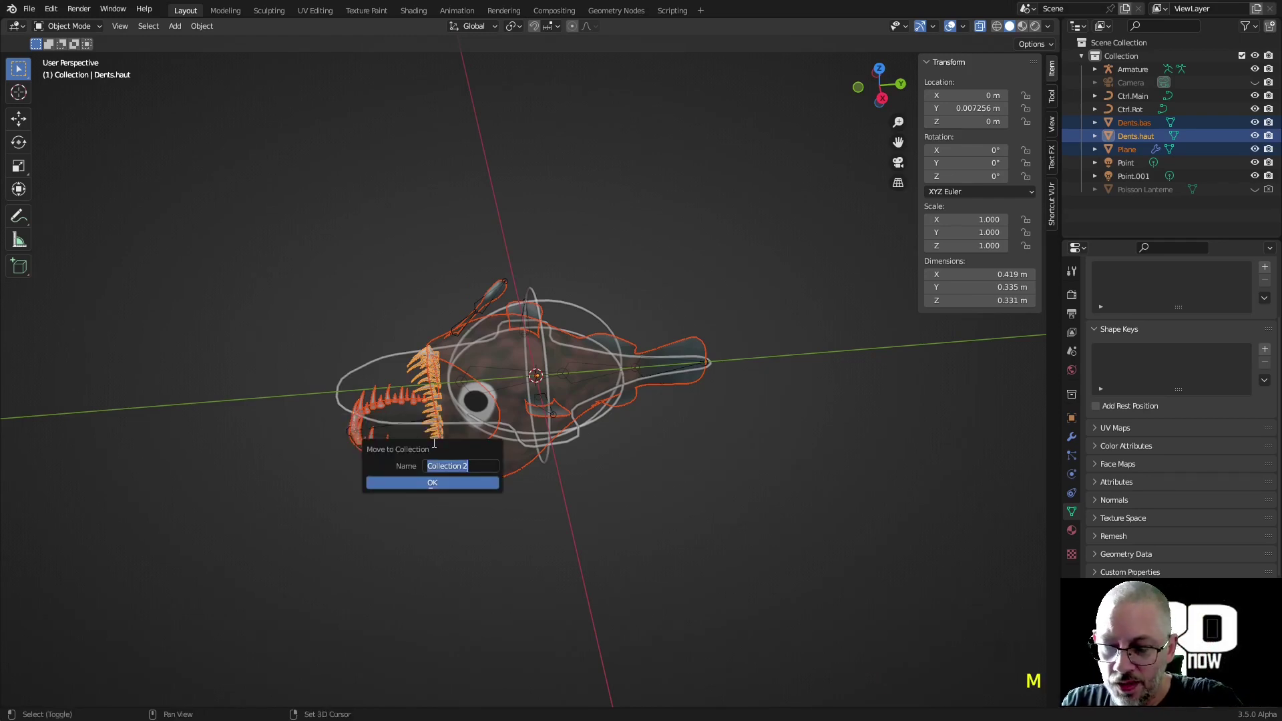
pyautogui.write('Poisso')
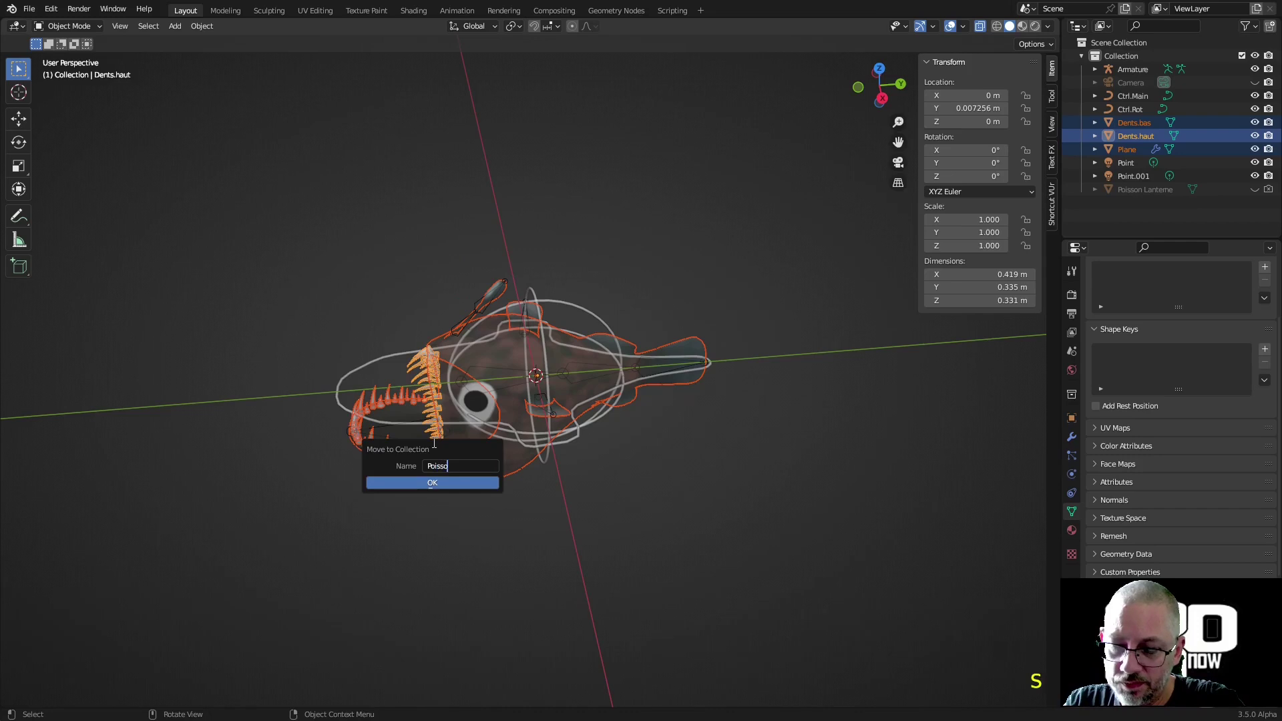
pyautogui.write('n.La')
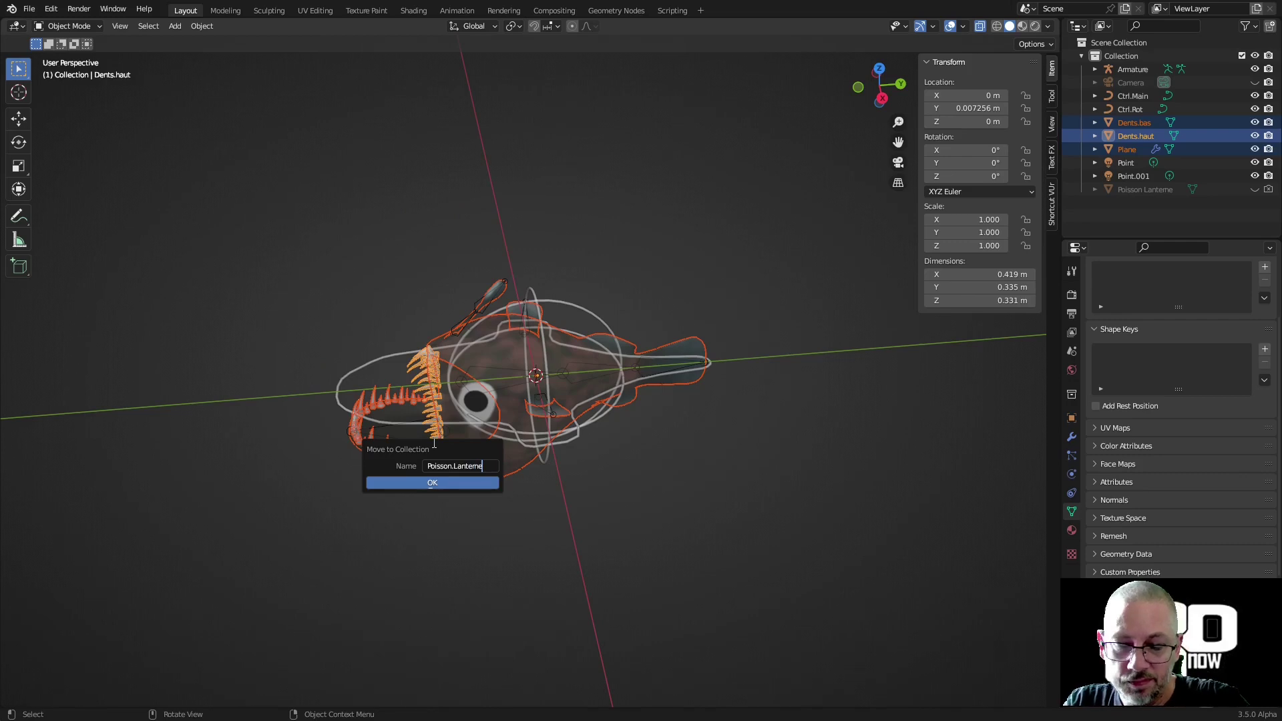
pyautogui.write('nterne')
pyautogui.write('.Mesh')
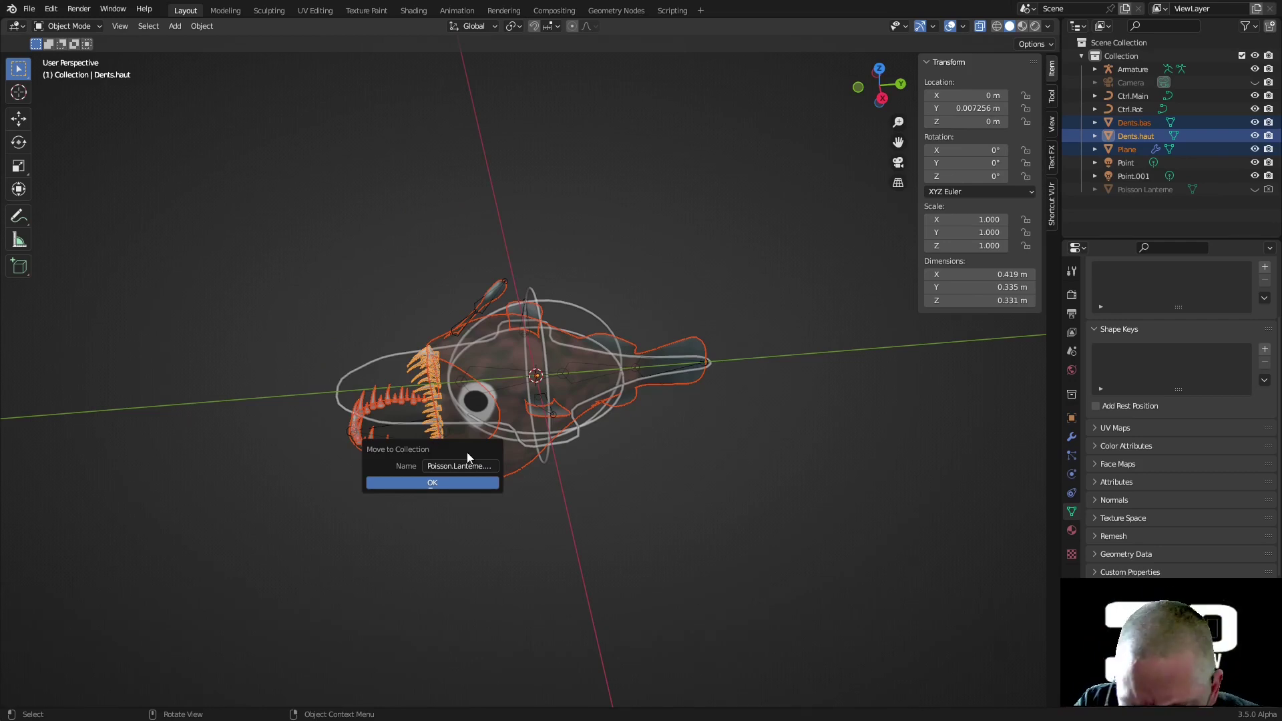
pyautogui.click(434, 483)
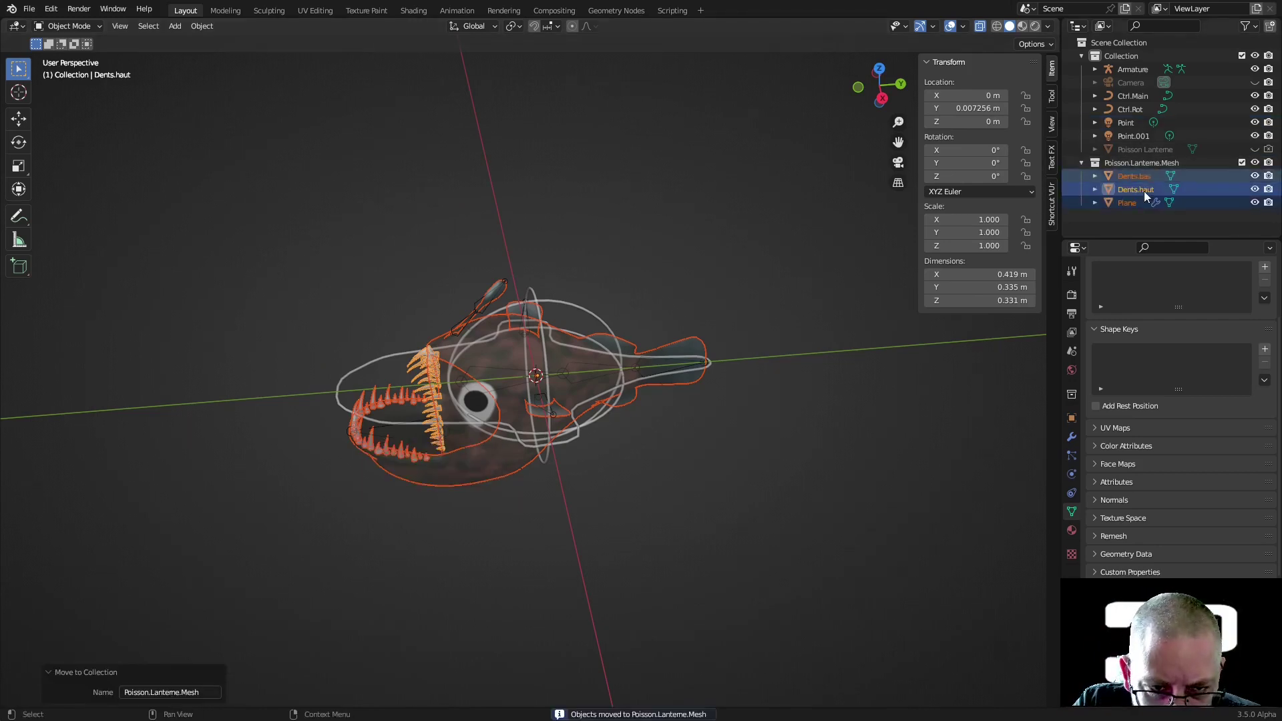
# - Rename the fish body object as Poisson.Lanterne and copy that name
pyautogui.tripleClick(1129, 202)
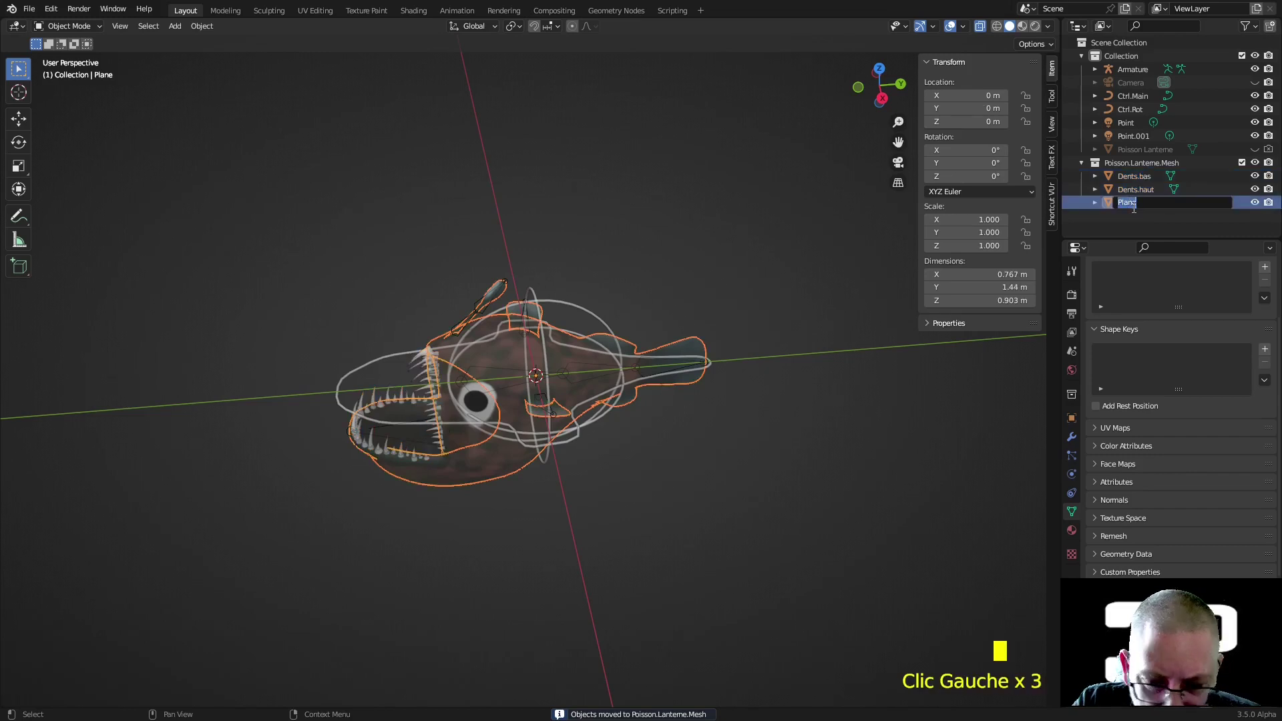
pyautogui.write('Poisson')
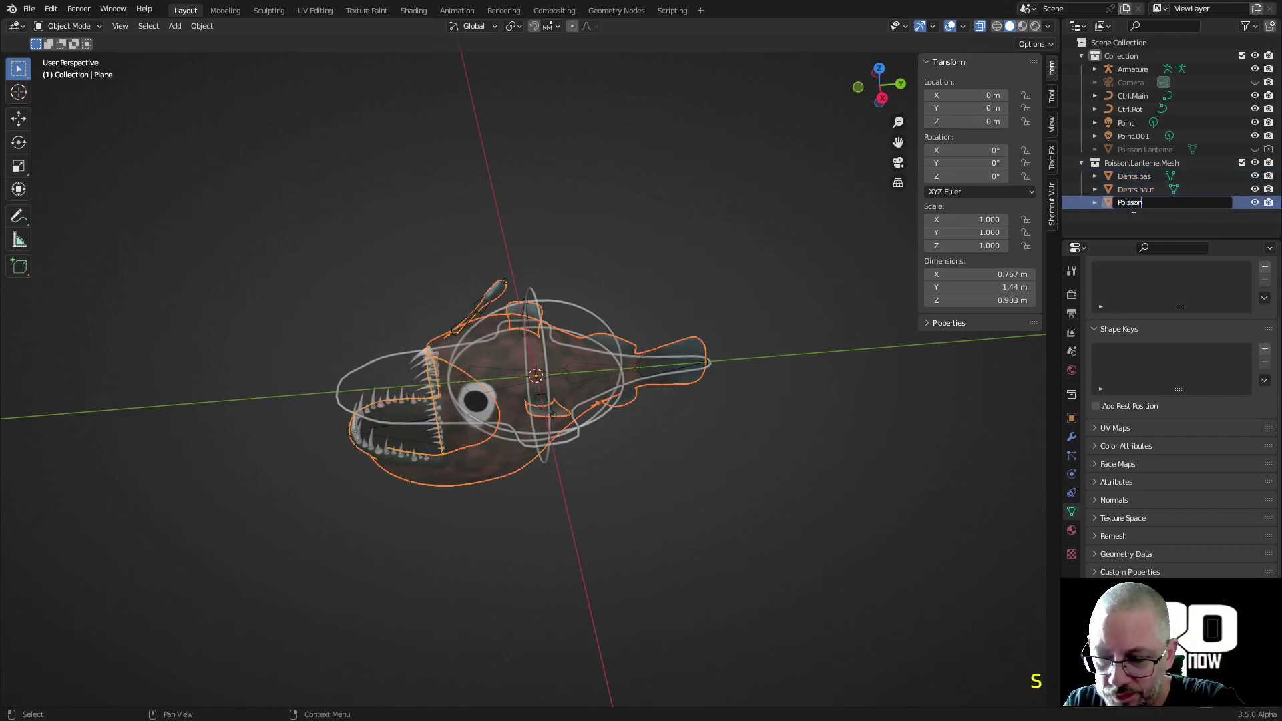
pyautogui.write('.Lanterne')
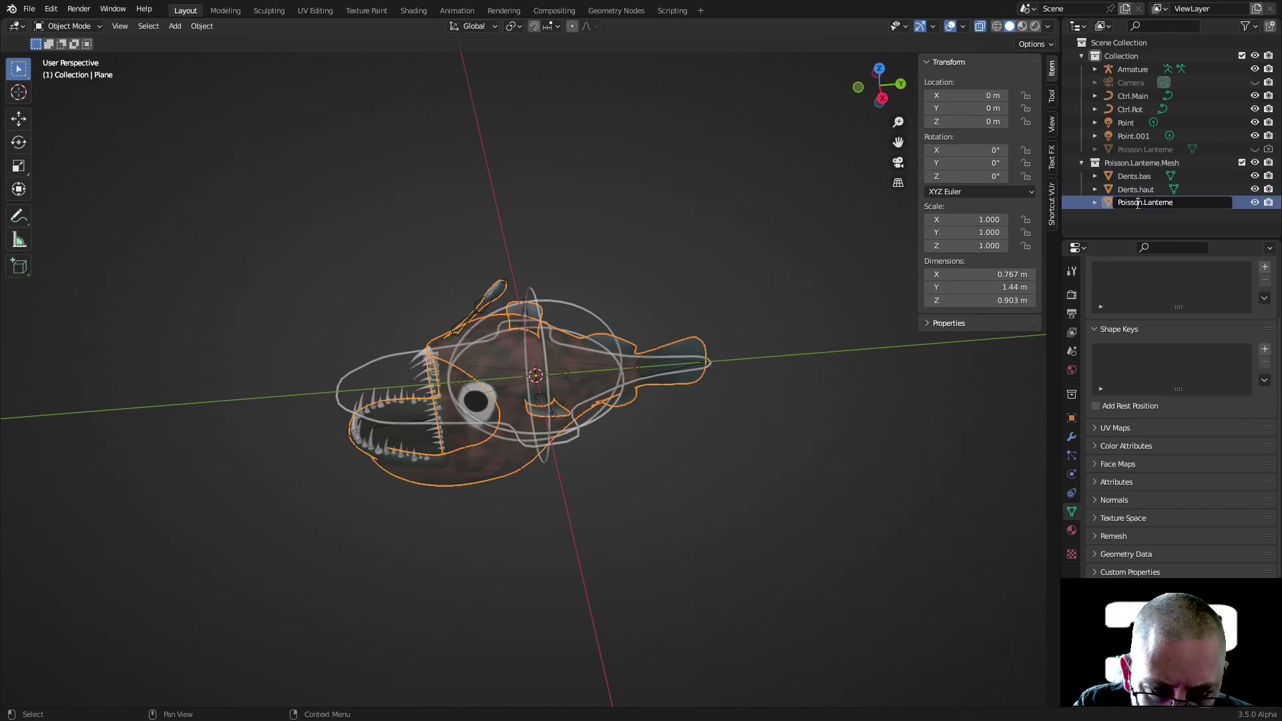
pyautogui.moveTo(1178, 207); pyautogui.dragTo(1094, 214)
pyautogui.hotkey('ctrl', 'c')
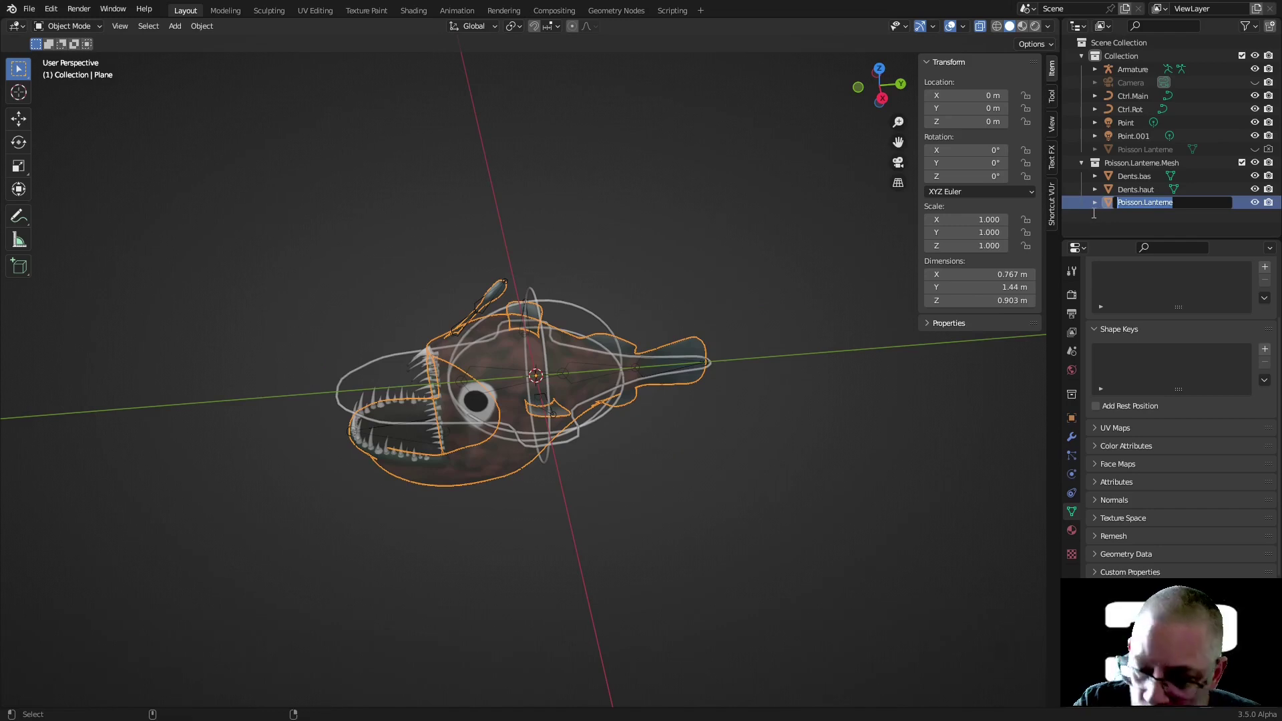
# - Rename the fish body's mesh data as Poisson.Lanterne using the copied object name
pyautogui.click(1072, 512)
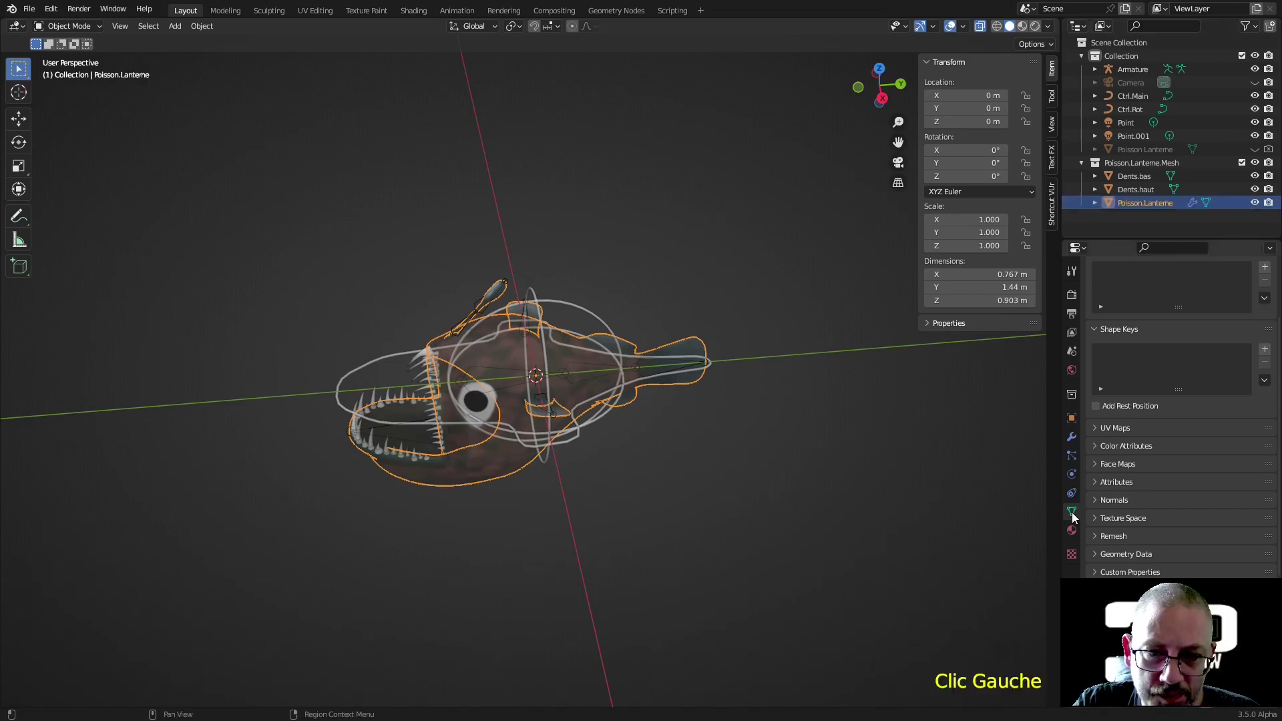
pyautogui.scroll(5, 1161, 429)
pyautogui.doubleClick(1146, 292)
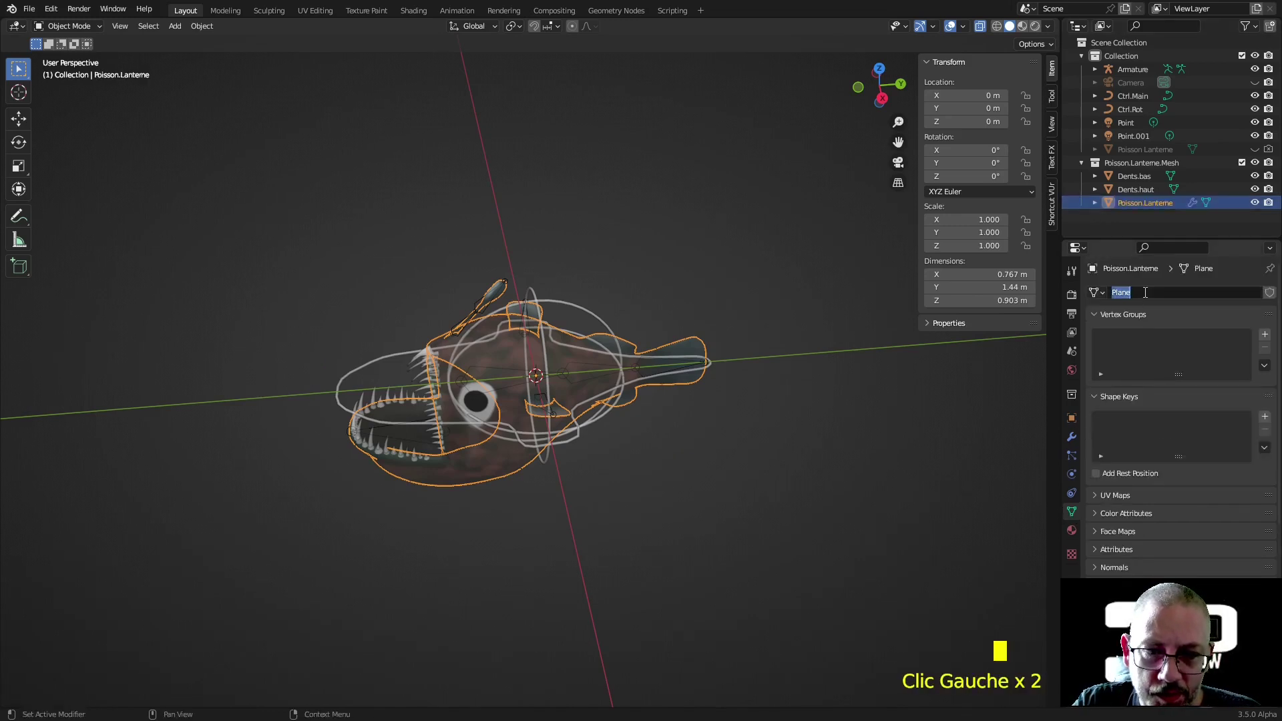
pyautogui.hotkey('ctrl', 'v')
pyautogui.press('Return')
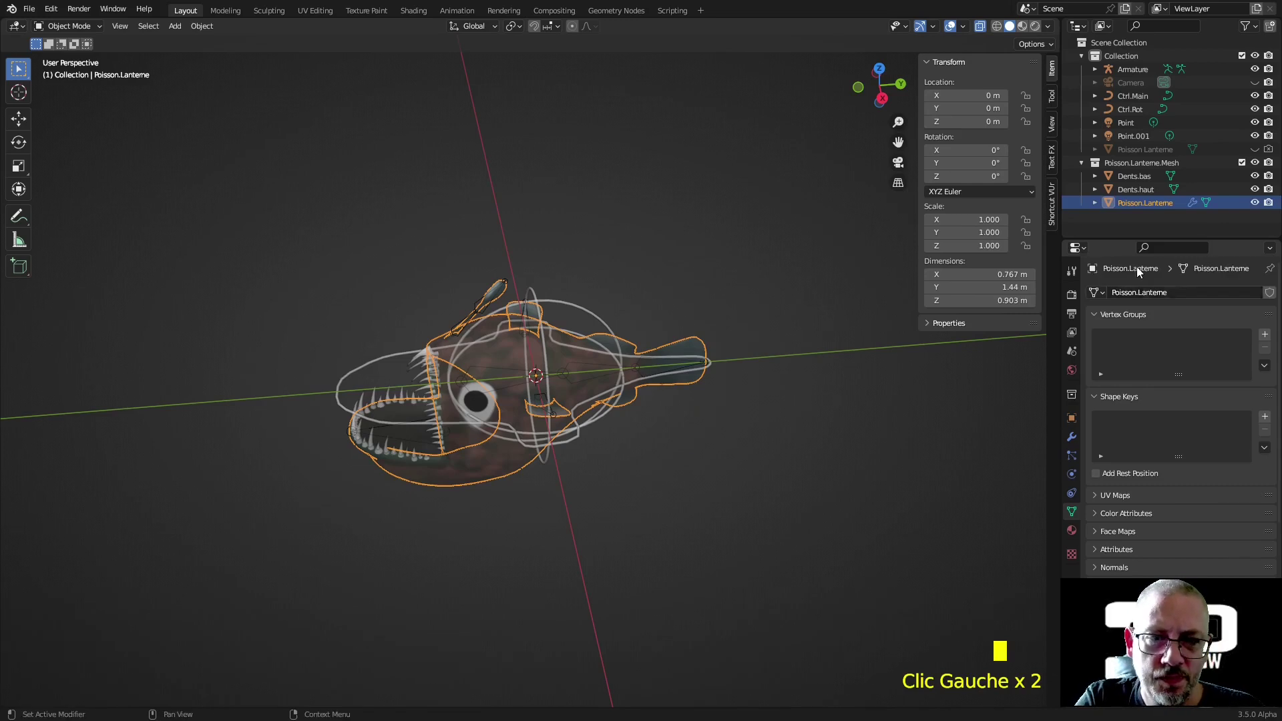
# - Rename the fish outline curve's data as Ctrl.Main to match its object name
pyautogui.click(1137, 95)
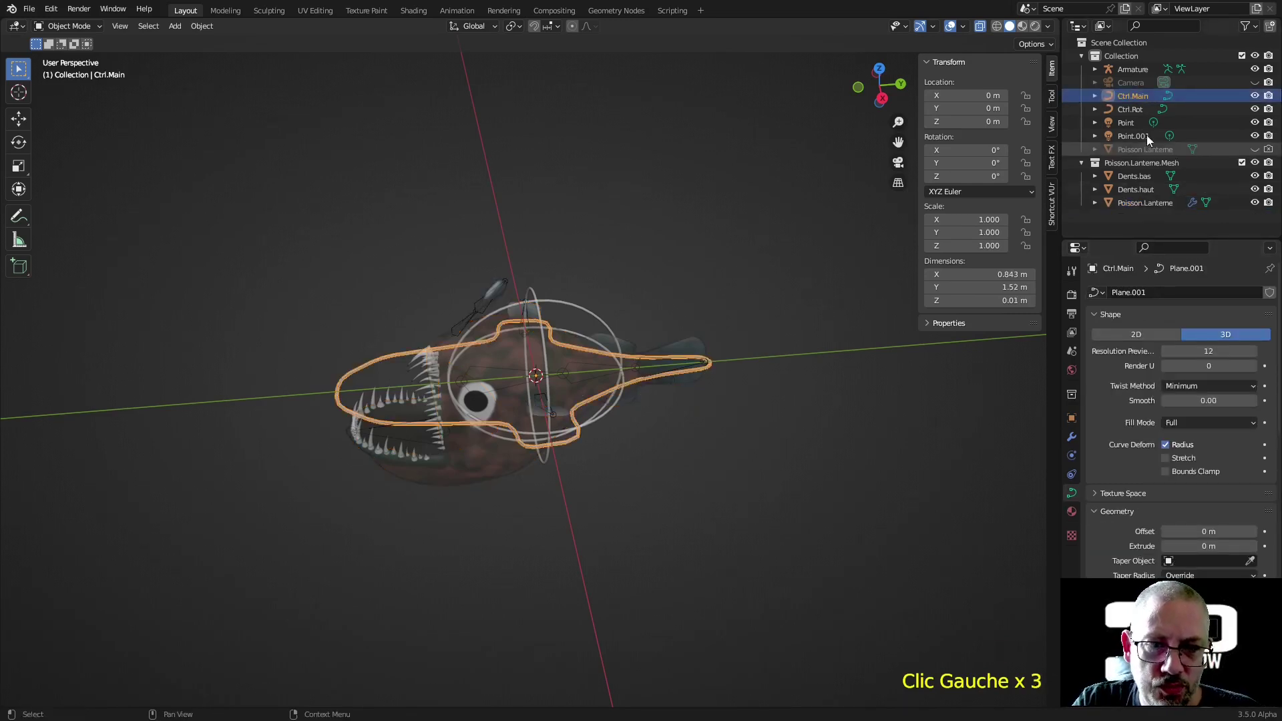
pyautogui.doubleClick(1138, 95)
pyautogui.hotkey('ctrl', 'c')
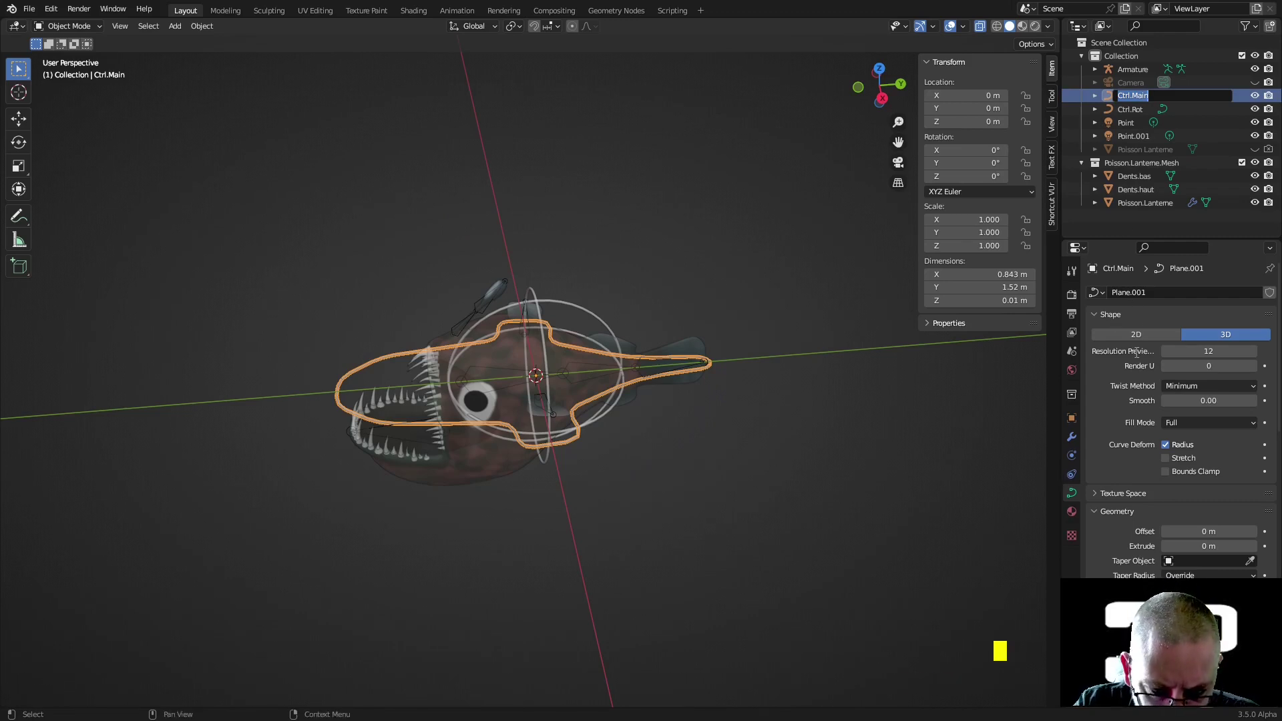
pyautogui.doubleClick(1153, 295)
pyautogui.moveTo(1153, 295); pyautogui.dragTo(1106, 298)
pyautogui.hotkey('ctrl', 'v')
pyautogui.press('Return')
# - Rename the three-circle curve's data as Ctrl.Rot to match its object name
pyautogui.click(1135, 112)
pyautogui.doubleClick(1135, 113)
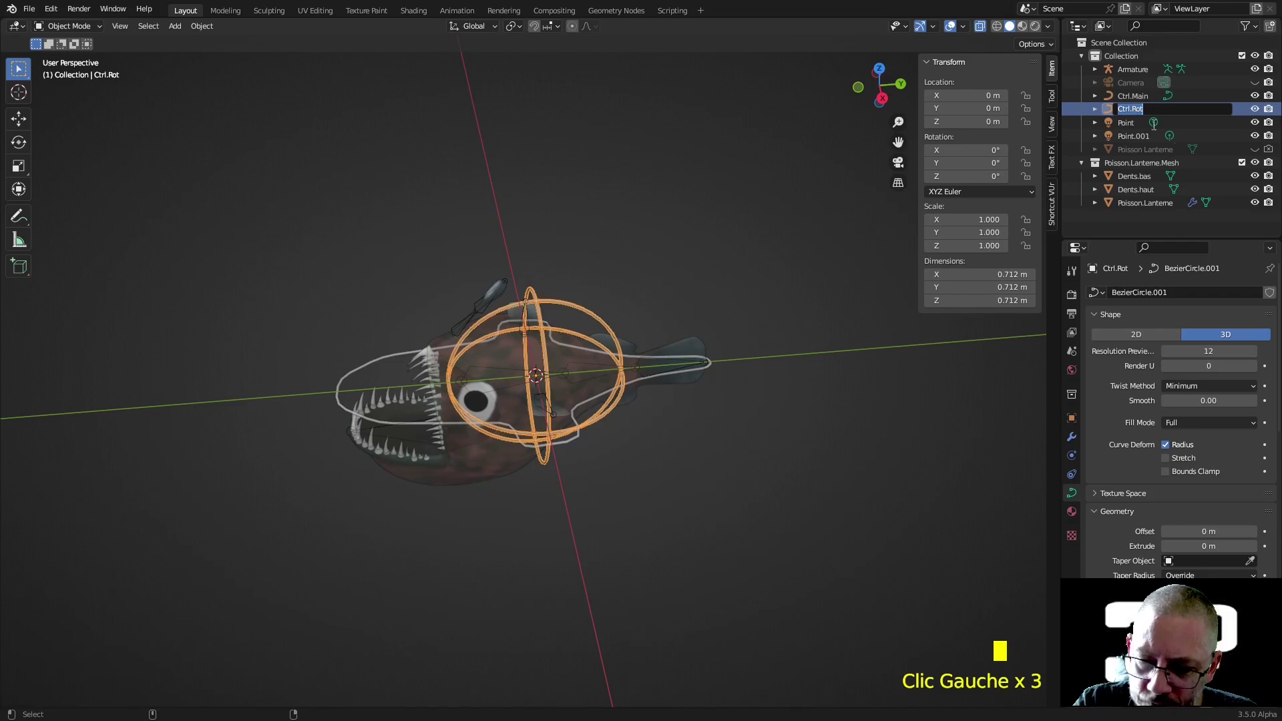
pyautogui.tripleClick(1159, 295)
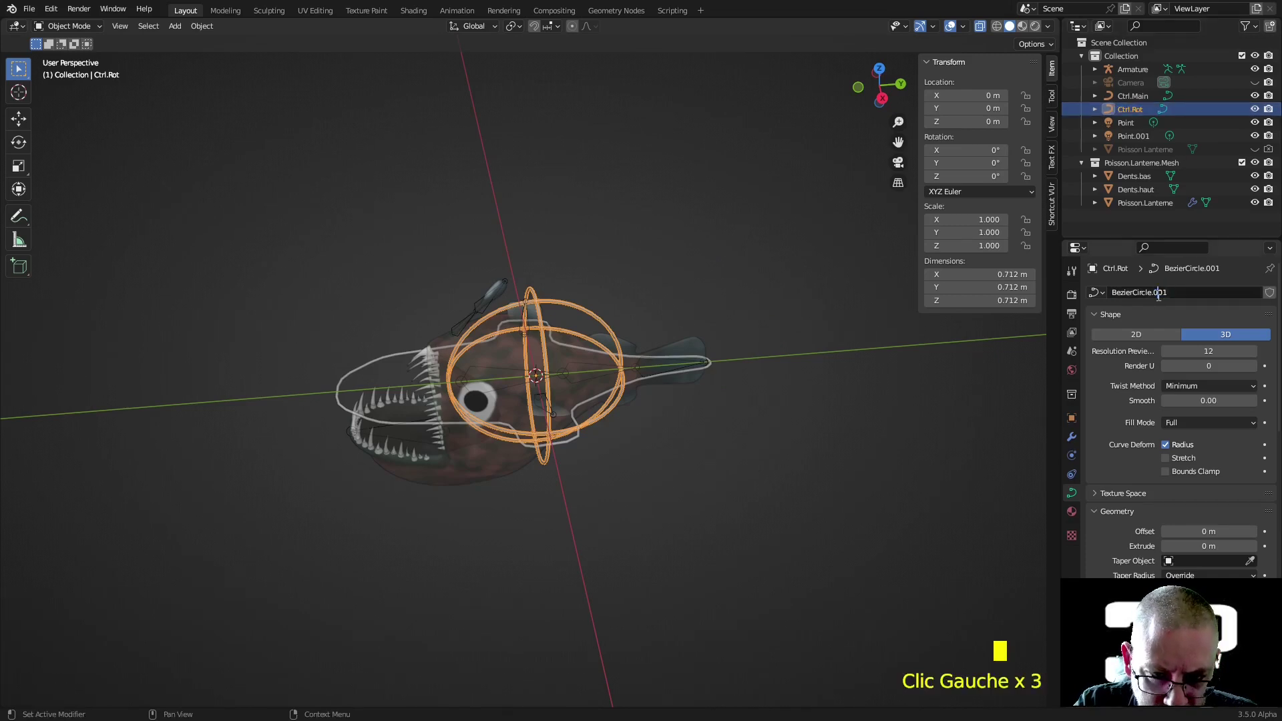
pyautogui.hotkey('ctrl', 'a')
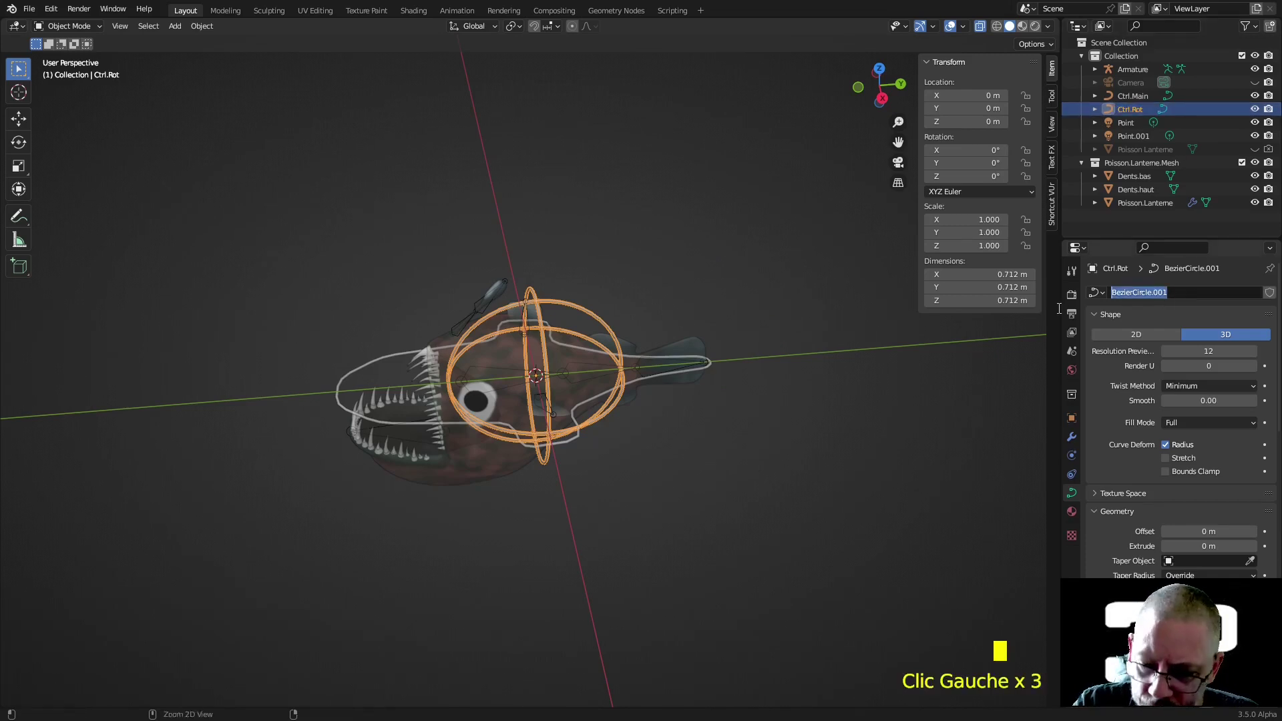
pyautogui.write('Ctrl.Rot')
pyautogui.press('Return')
# - Rename both the armature data and the armature object as Armature.PL
pyautogui.click(1137, 70)
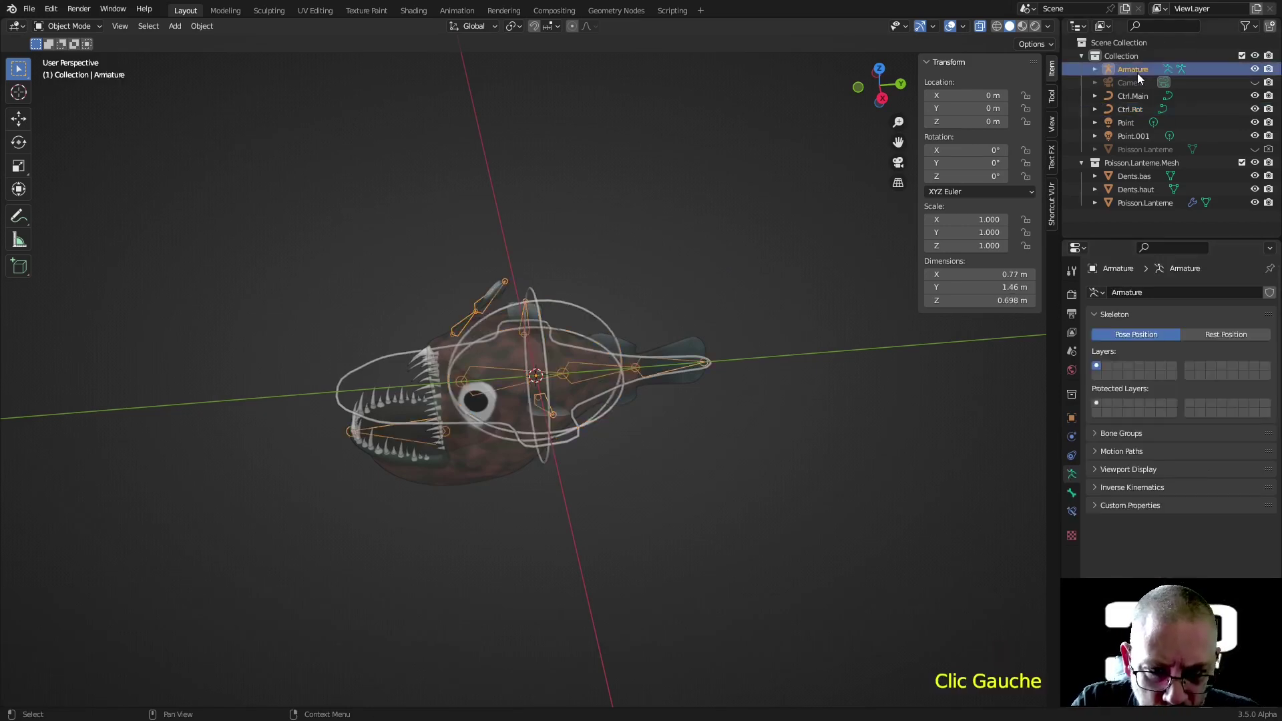
pyautogui.doubleClick(1140, 292)
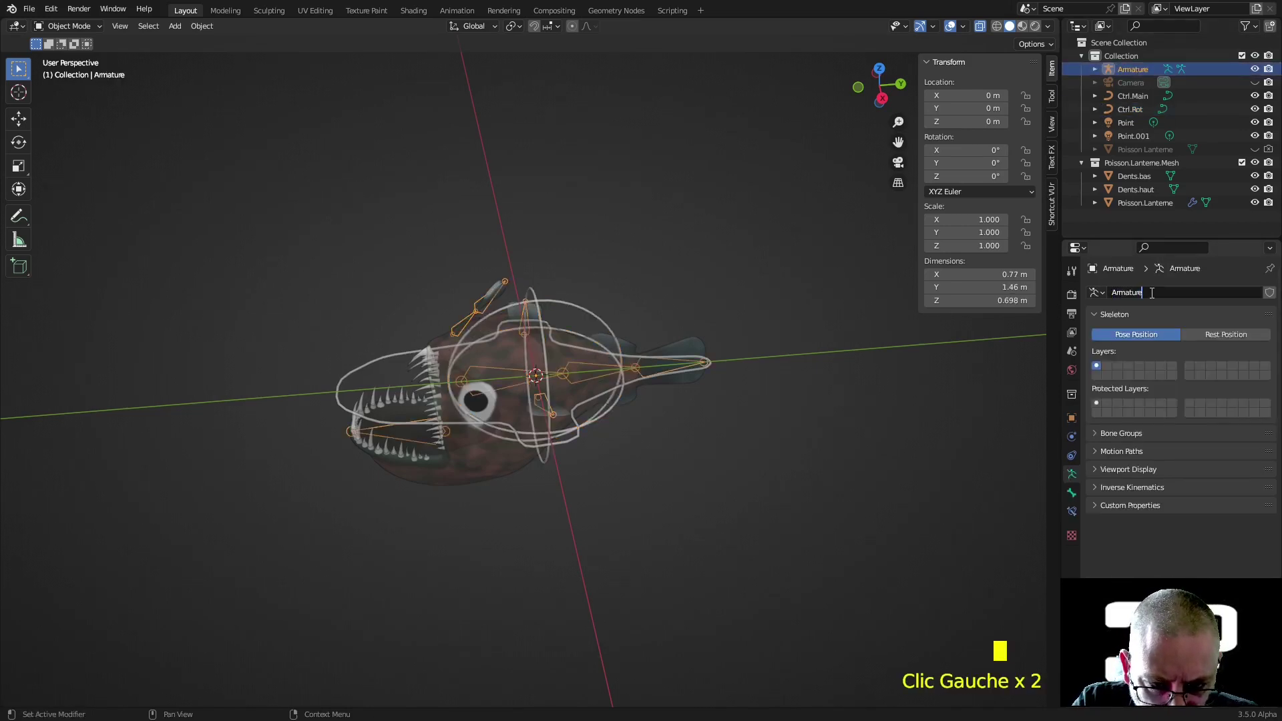
pyautogui.write('.')
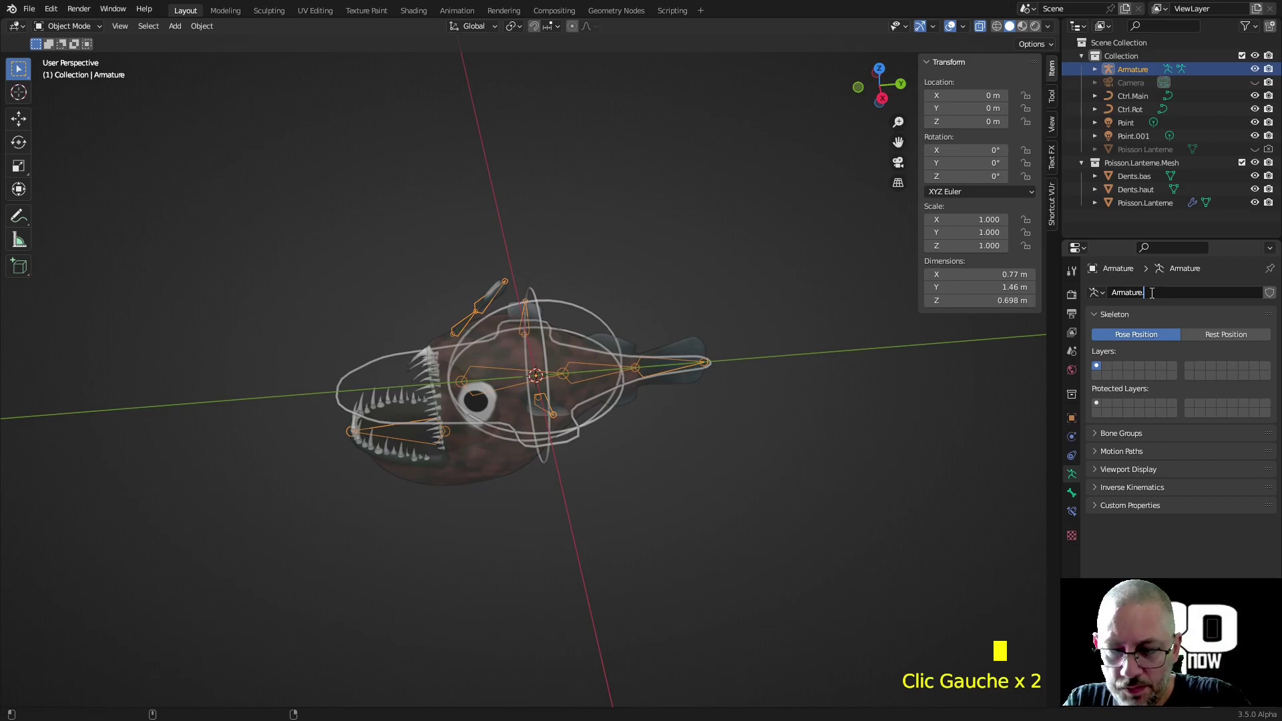
pyautogui.write('Pl')
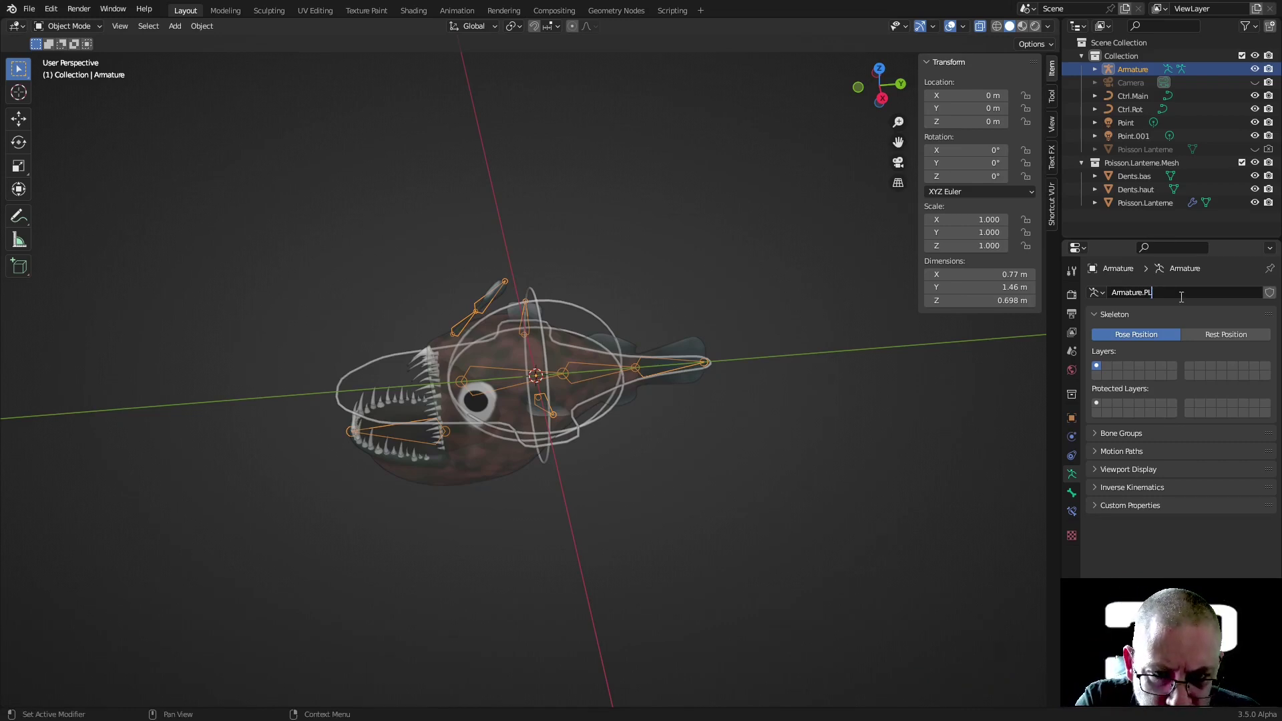
pyautogui.click(1147, 66)
pyautogui.doubleClick(1152, 69)
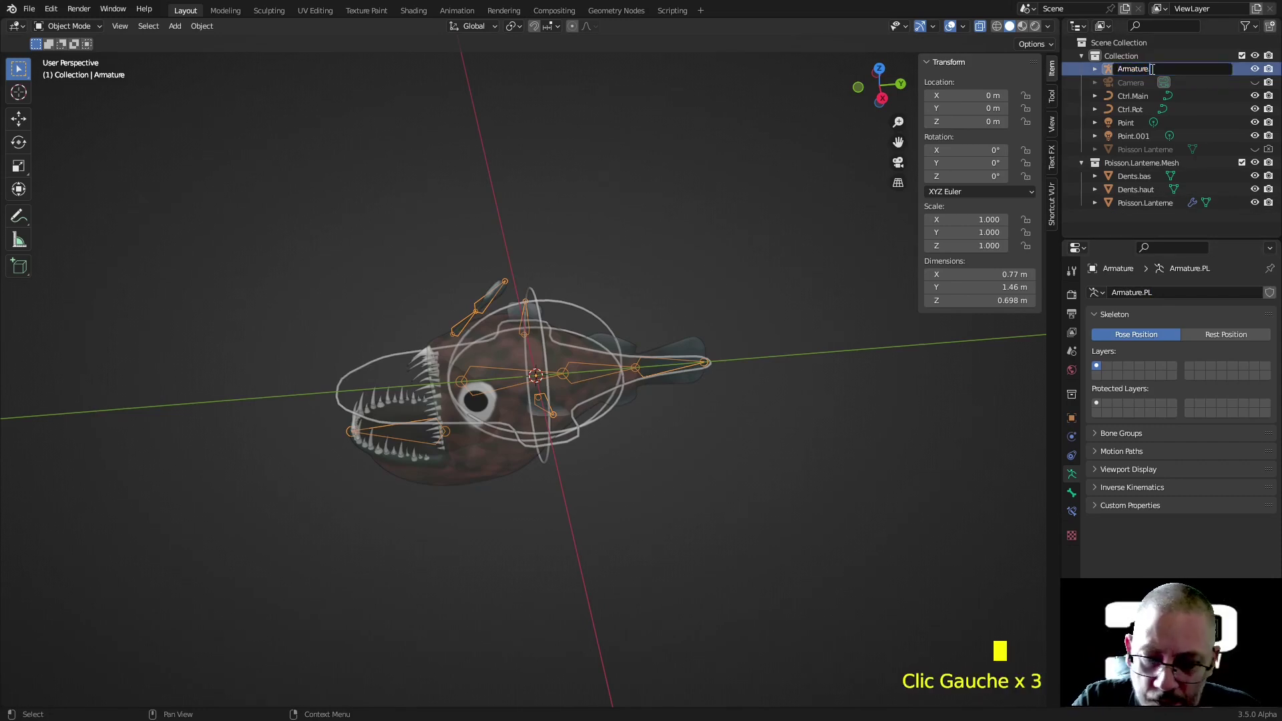
pyautogui.press('Return')
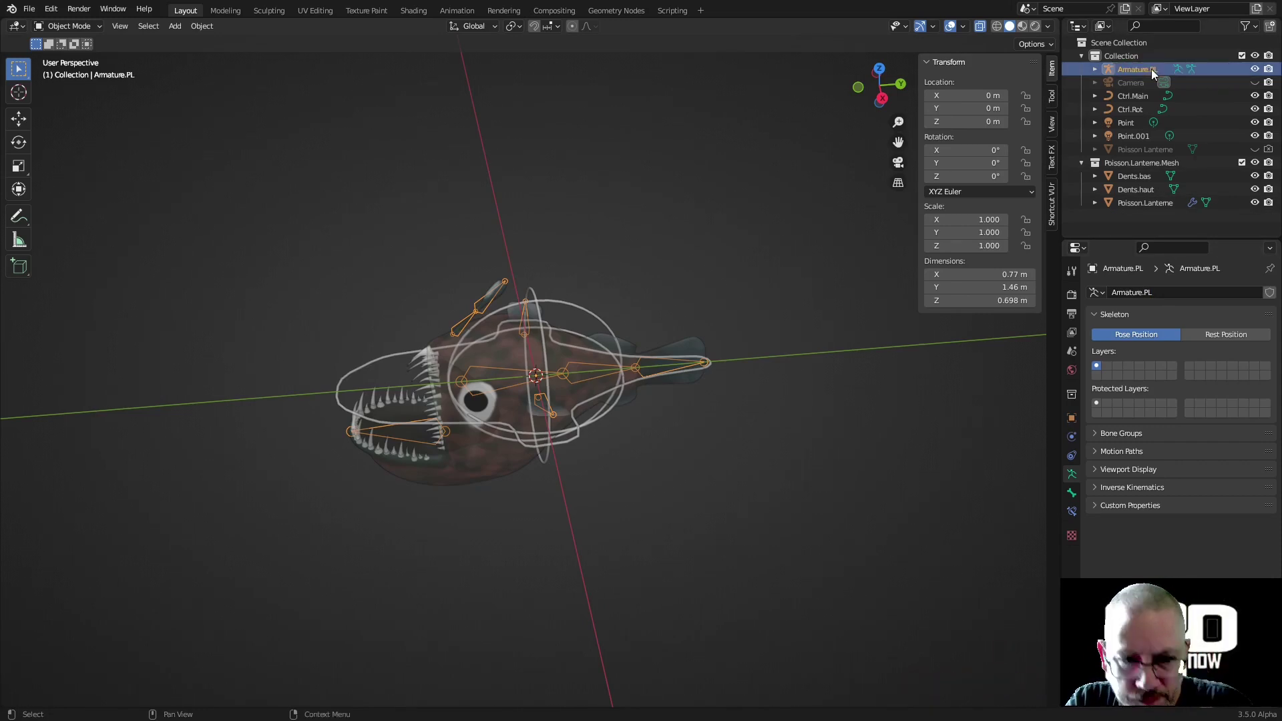
# - Move the two point lights into a new collection named Setup
pyautogui.click(1134, 124)
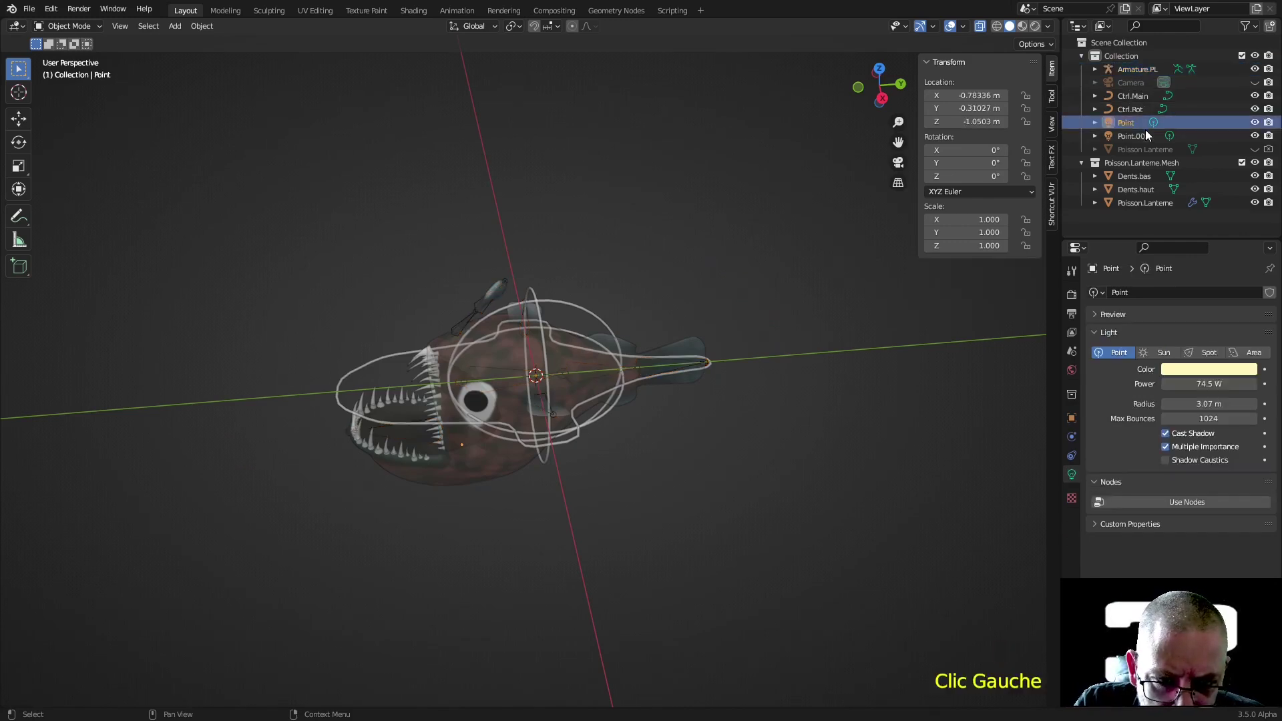
pyautogui.keyDown('ctrl'); pyautogui.click(1141, 133); pyautogui.keyUp('ctrl')
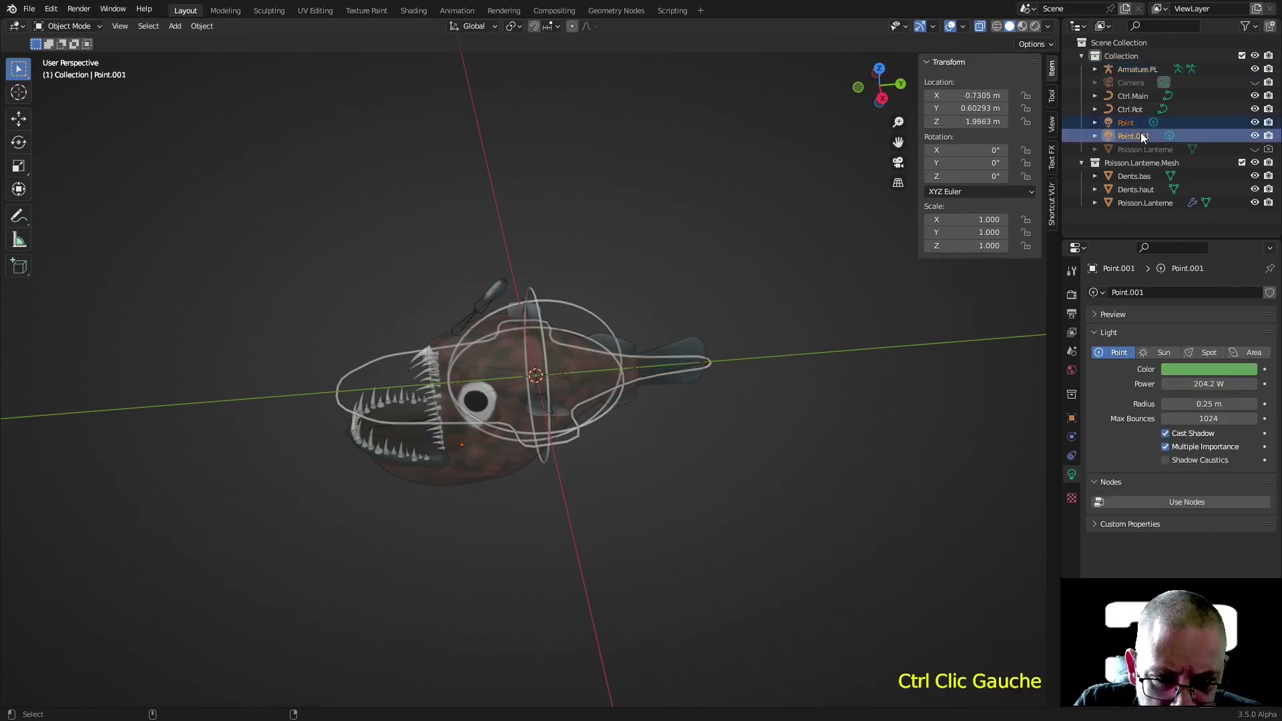
pyautogui.keyDown('ctrl'); pyautogui.click(1131, 82); pyautogui.keyUp('ctrl')
pyautogui.press('m')
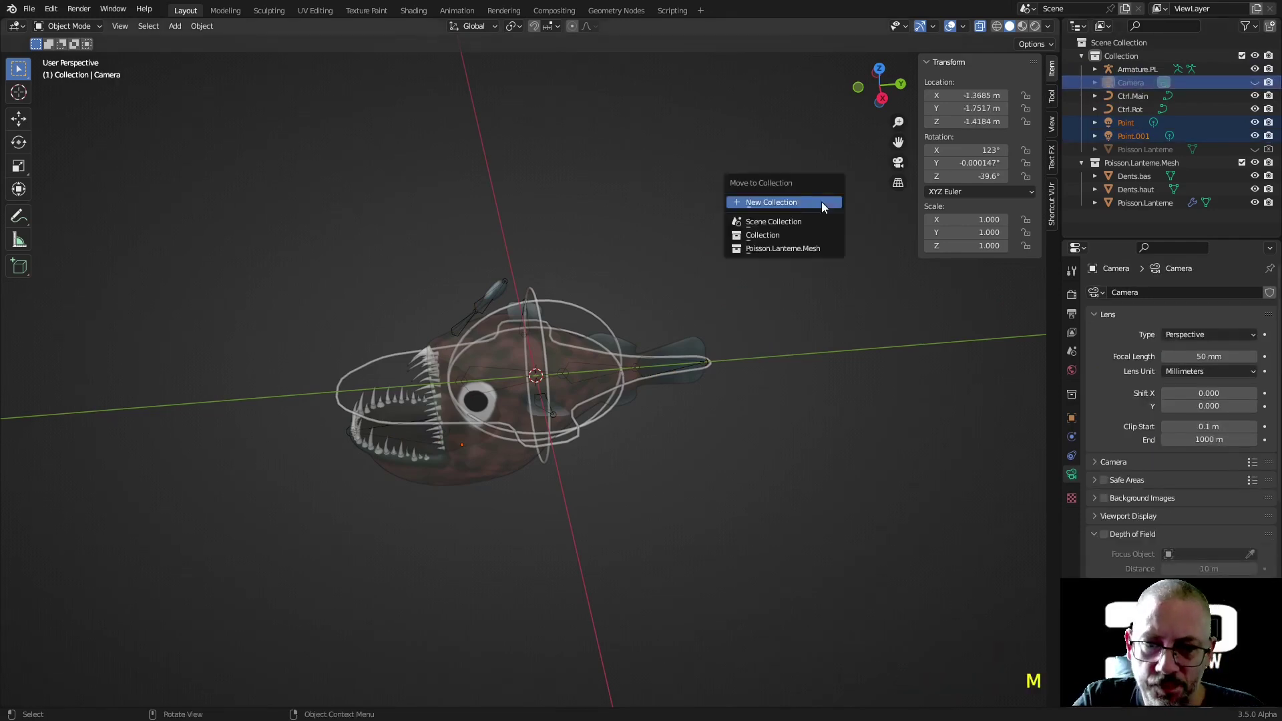
pyautogui.click(821, 201)
pyautogui.write('Se')
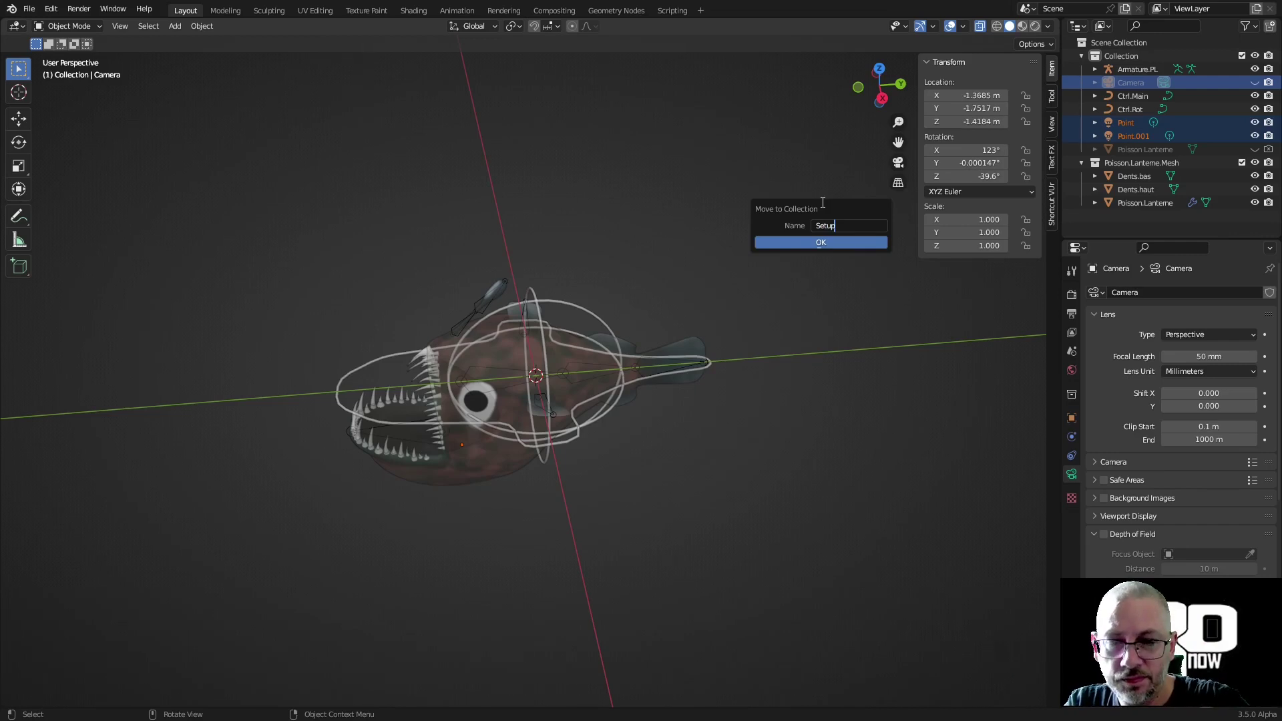
pyautogui.write('tup')
pyautogui.press('Return')
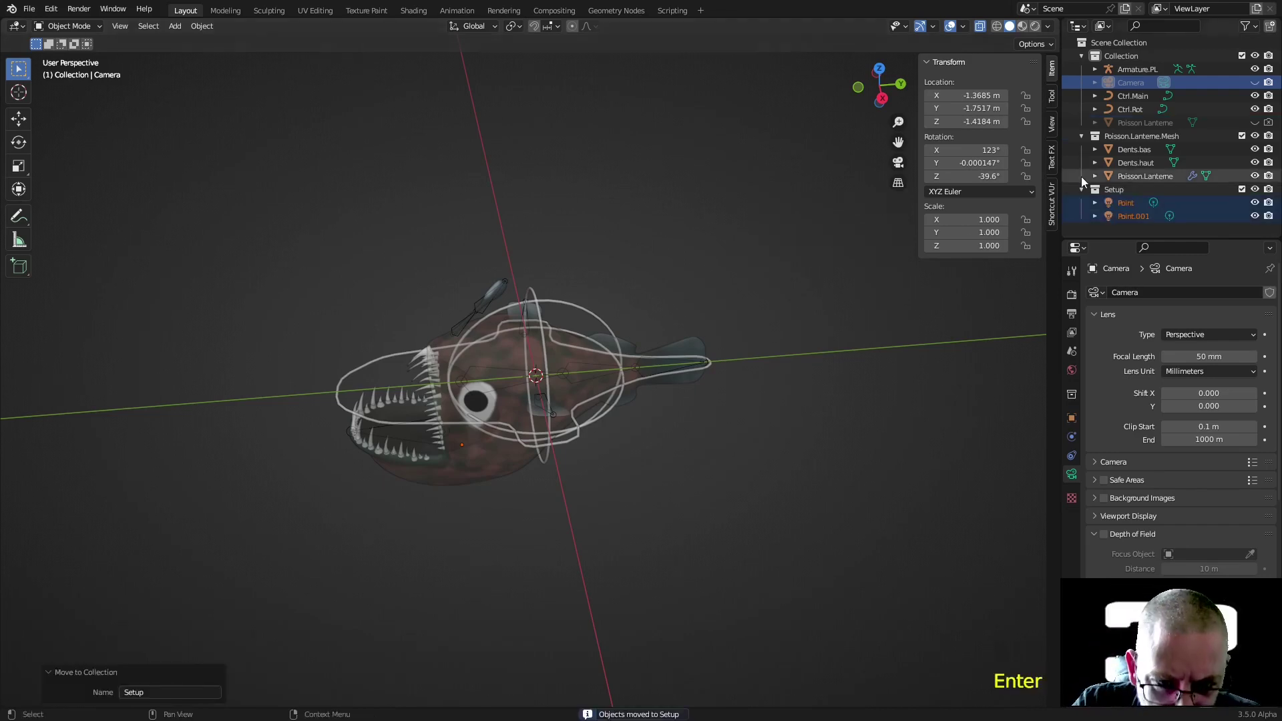
# - Move the hidden camera into the Setup collection and collapse that collection
pyautogui.click(1144, 80)
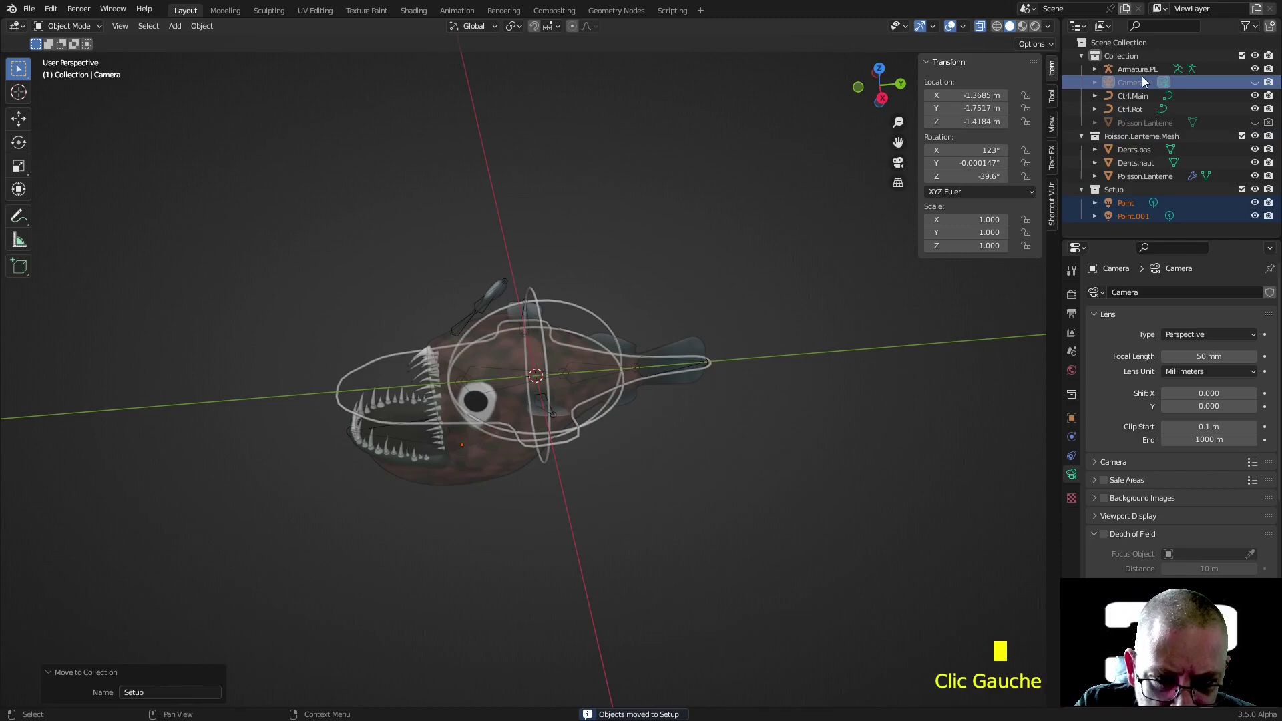
pyautogui.moveTo(1144, 82); pyautogui.dragTo(1127, 194)
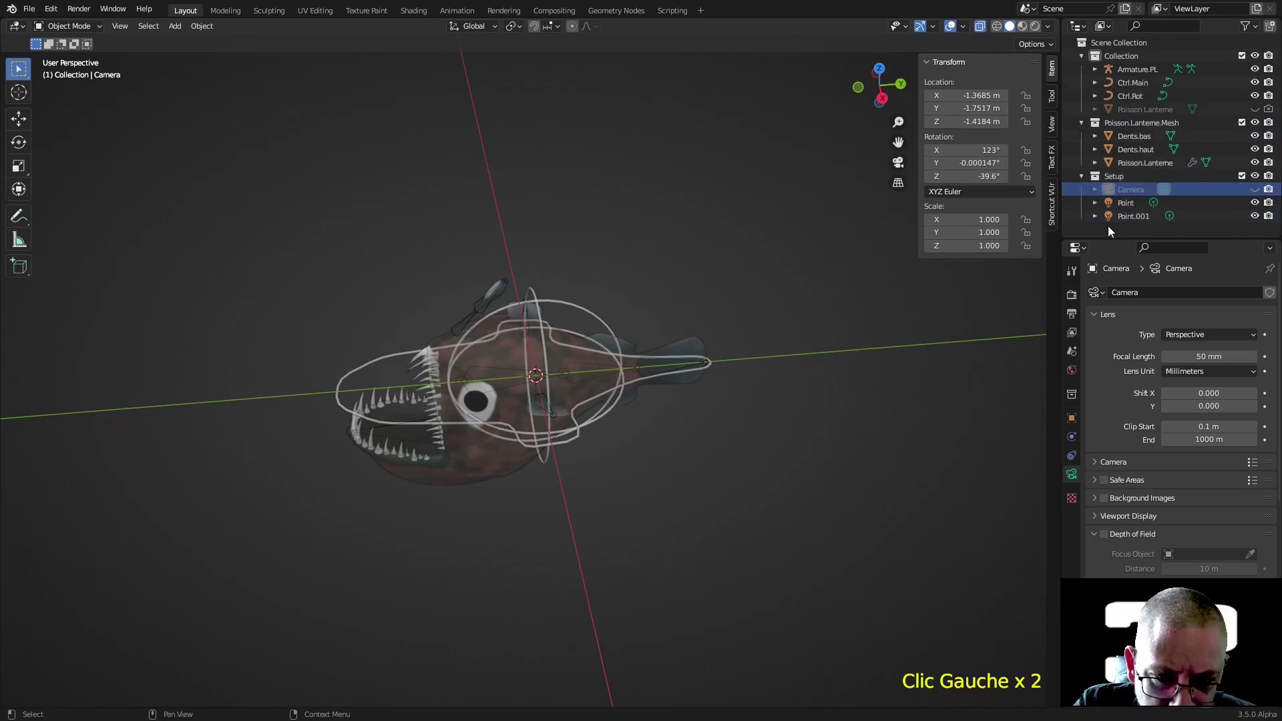
pyautogui.click(1083, 187)
pyautogui.click(1081, 177)
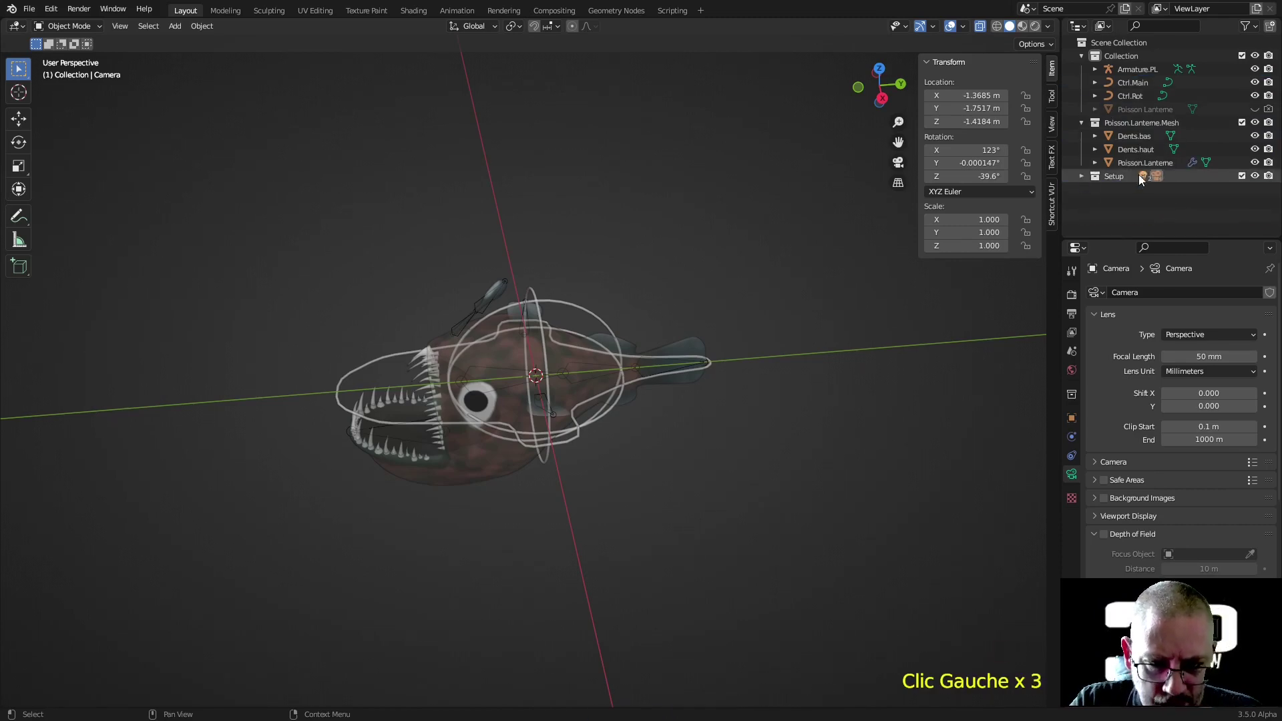
# - Move the armature into the Poisson.Lanterne.Mesh collection and delete the hidden old Poisson Lanterne object
pyautogui.click(1147, 68)
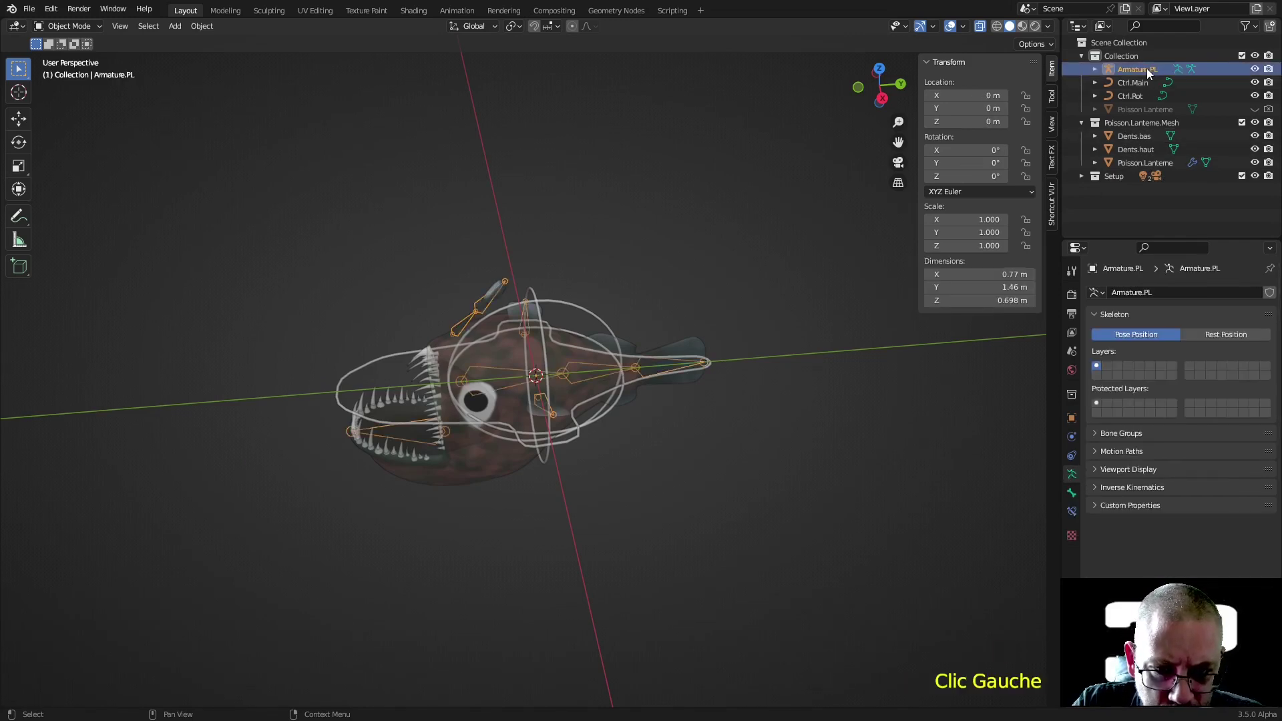
pyautogui.moveTo(1148, 68); pyautogui.dragTo(1135, 130)
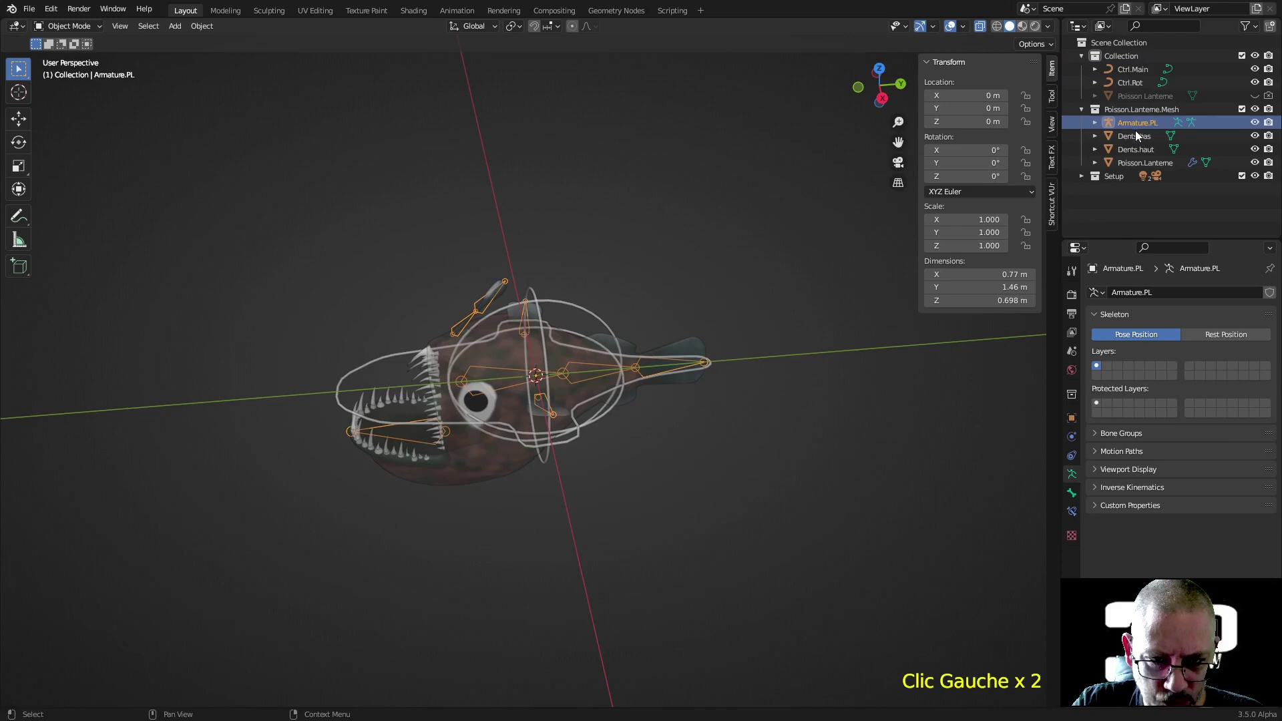
pyautogui.click(1139, 95)
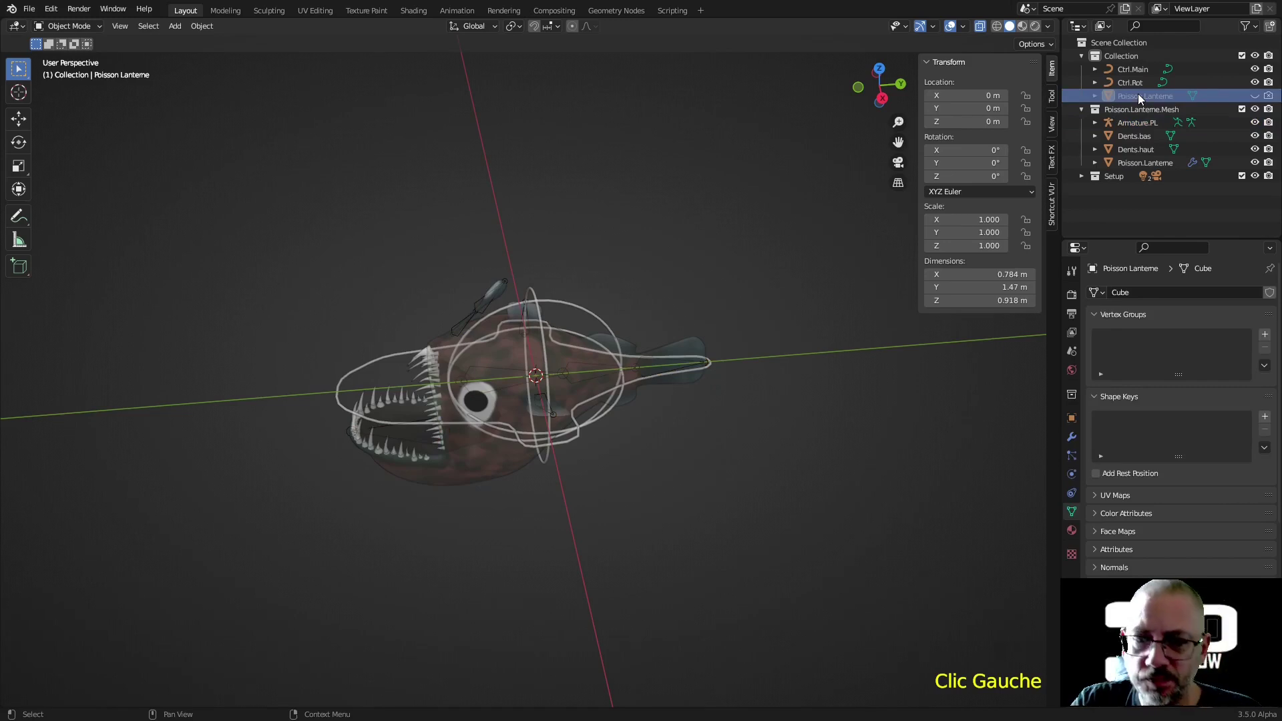
pyautogui.rightClick(1132, 98)
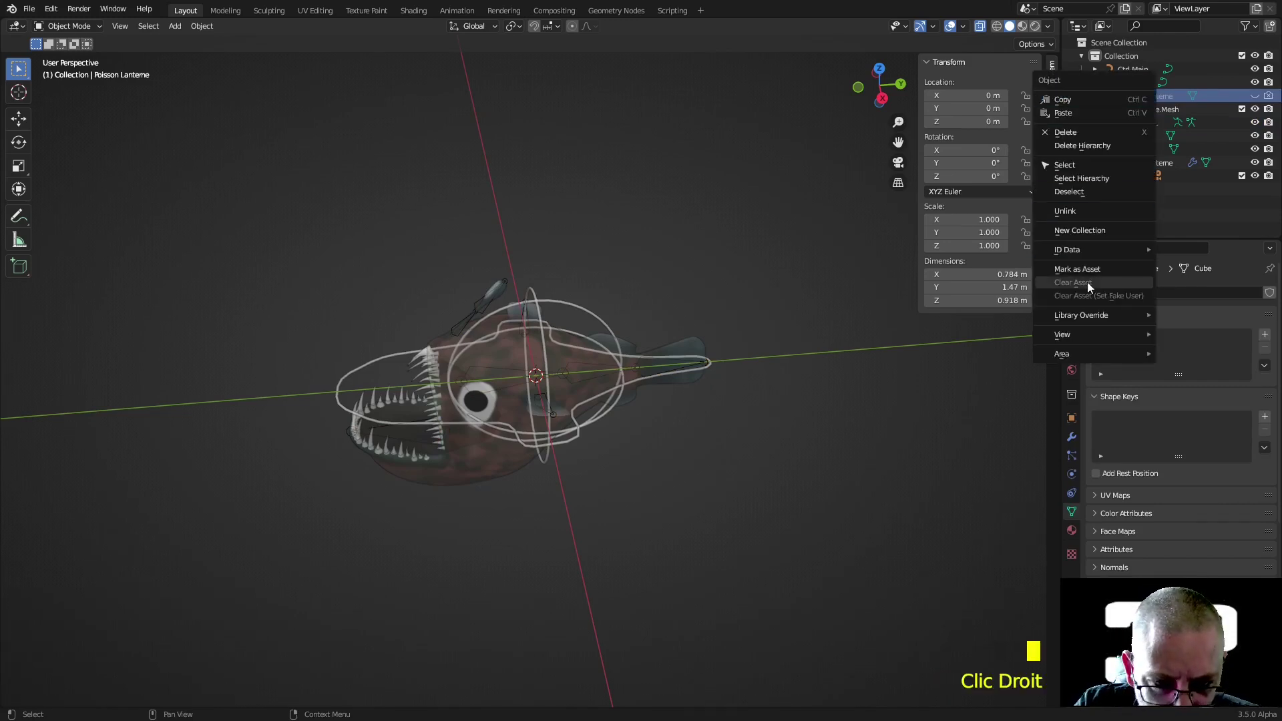
pyautogui.click(1107, 135)
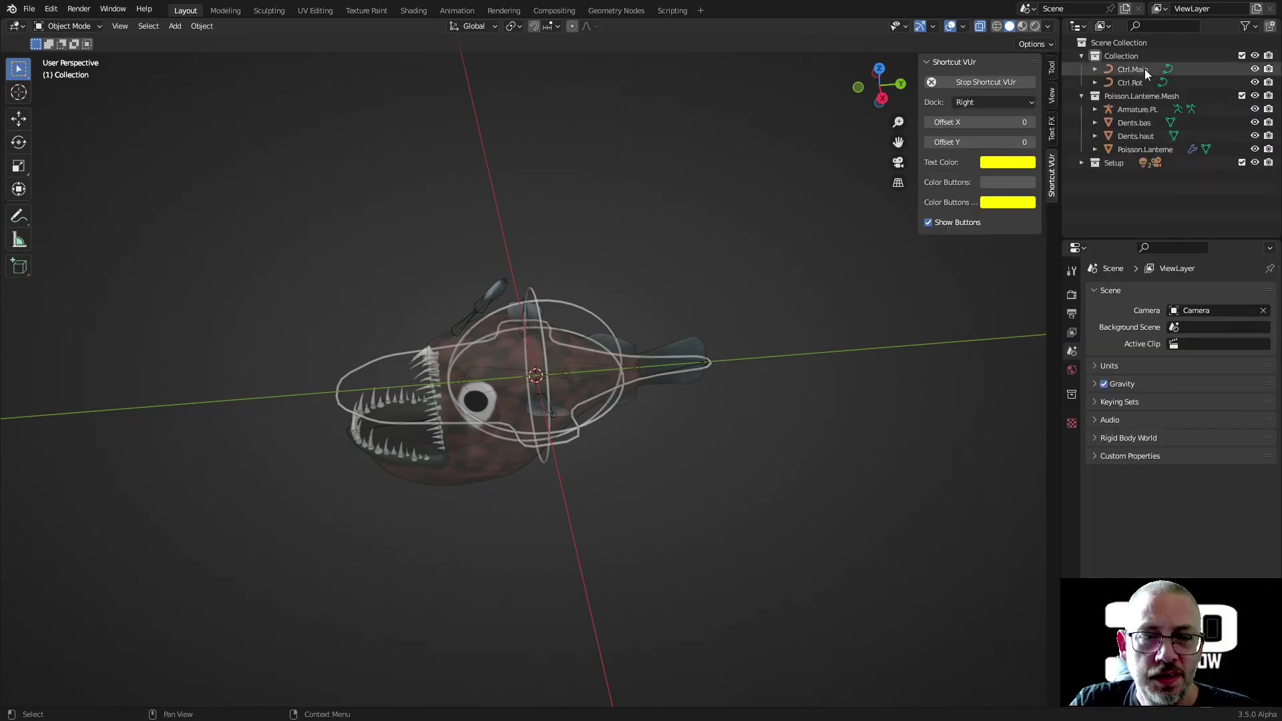
# - Rename the default collection as Ctrl.PL and order the collections as Setup, Poisson.Lanterne.Mesh, Ctrl.PL
pyautogui.click(1128, 58)
pyautogui.doubleClick(1128, 58)
pyautogui.write('Ctrl')
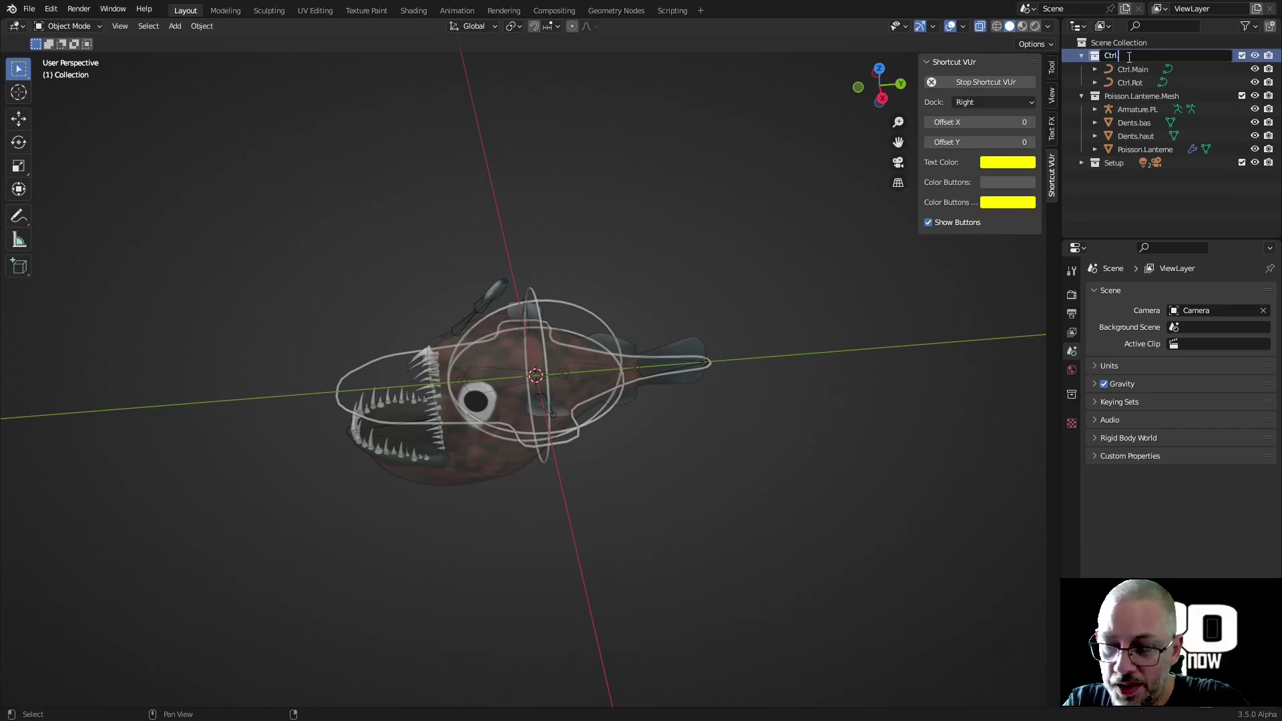
pyautogui.write('.PL')
pyautogui.press('Return')
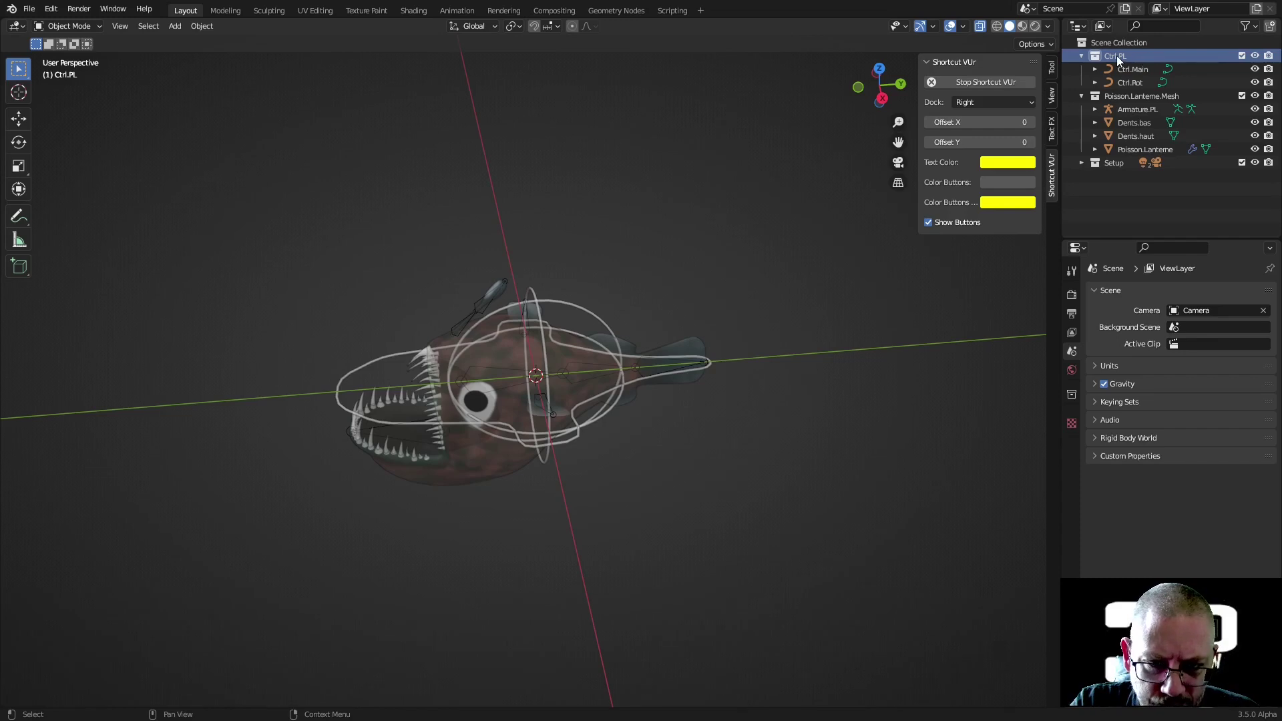
pyautogui.moveTo(1128, 54)
pyautogui.mouseDown()
pyautogui.moveTo(1129, 164)
pyautogui.moveTo(1139, 50)
pyautogui.mouseUp()
pyautogui.click(1119, 160)
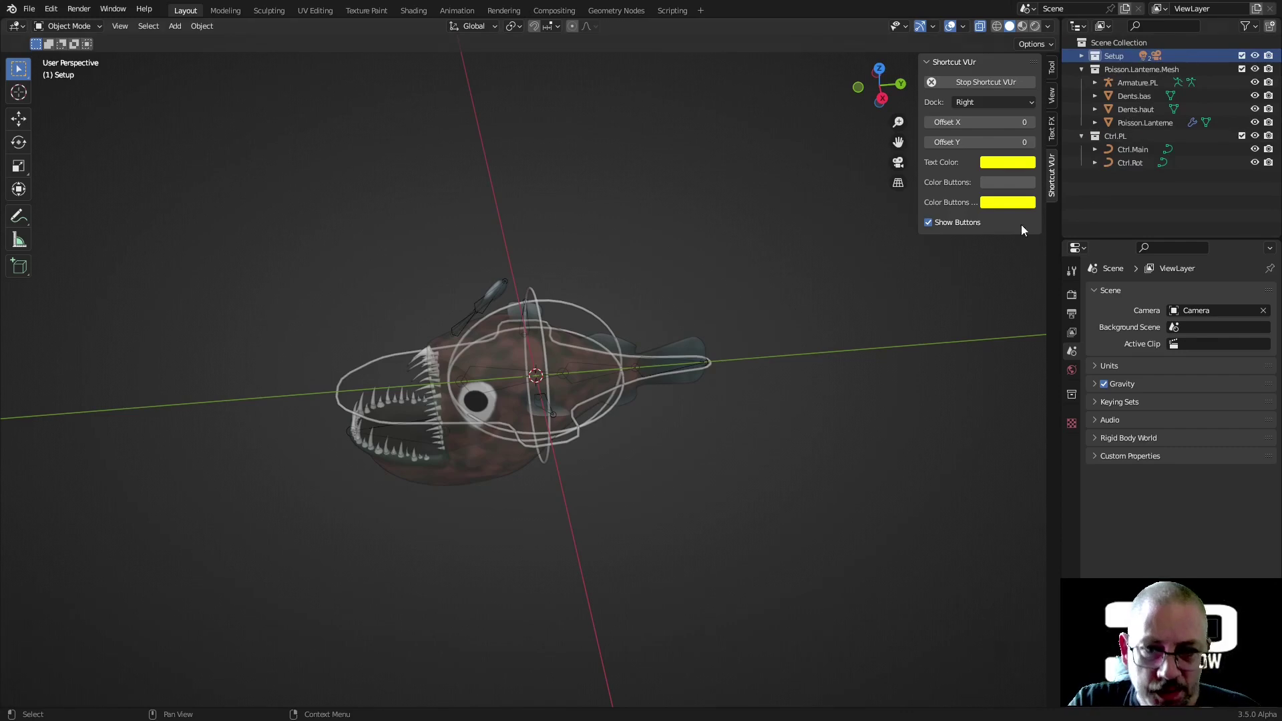
# - Hide the viewport sidebar, examine the Ctrl.Rot and Ctrl.Main curves around the fish, and select the armature
pyautogui.moveTo(715, 280); pyautogui.dragTo(748, 274, button='middle')
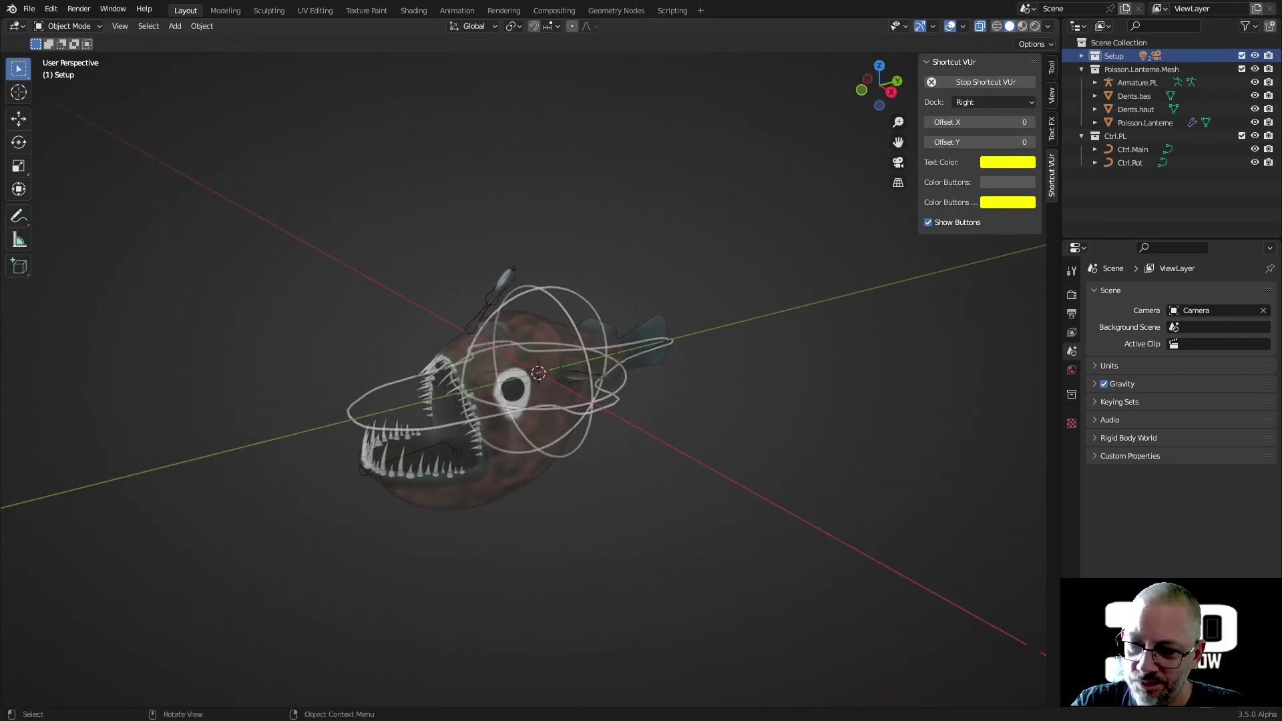
pyautogui.scroll(2, 754, 504)
pyautogui.press('n')
pyautogui.click(656, 184)
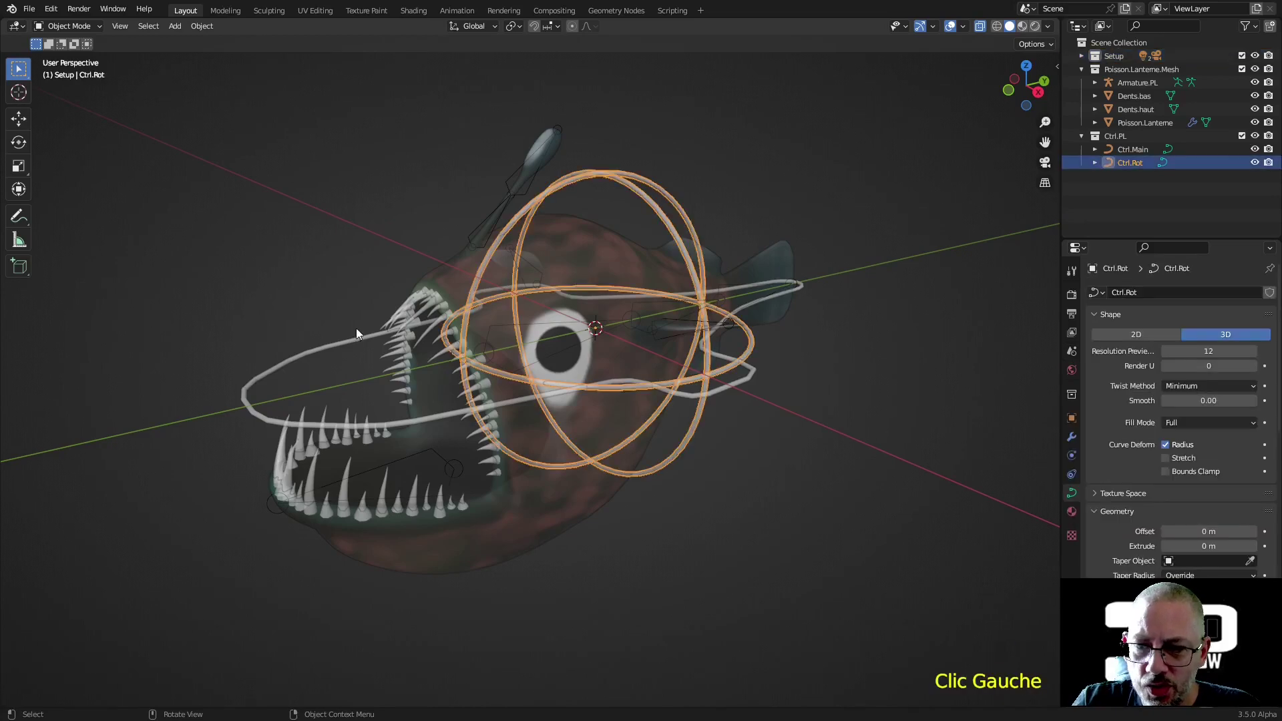
pyautogui.click(341, 343)
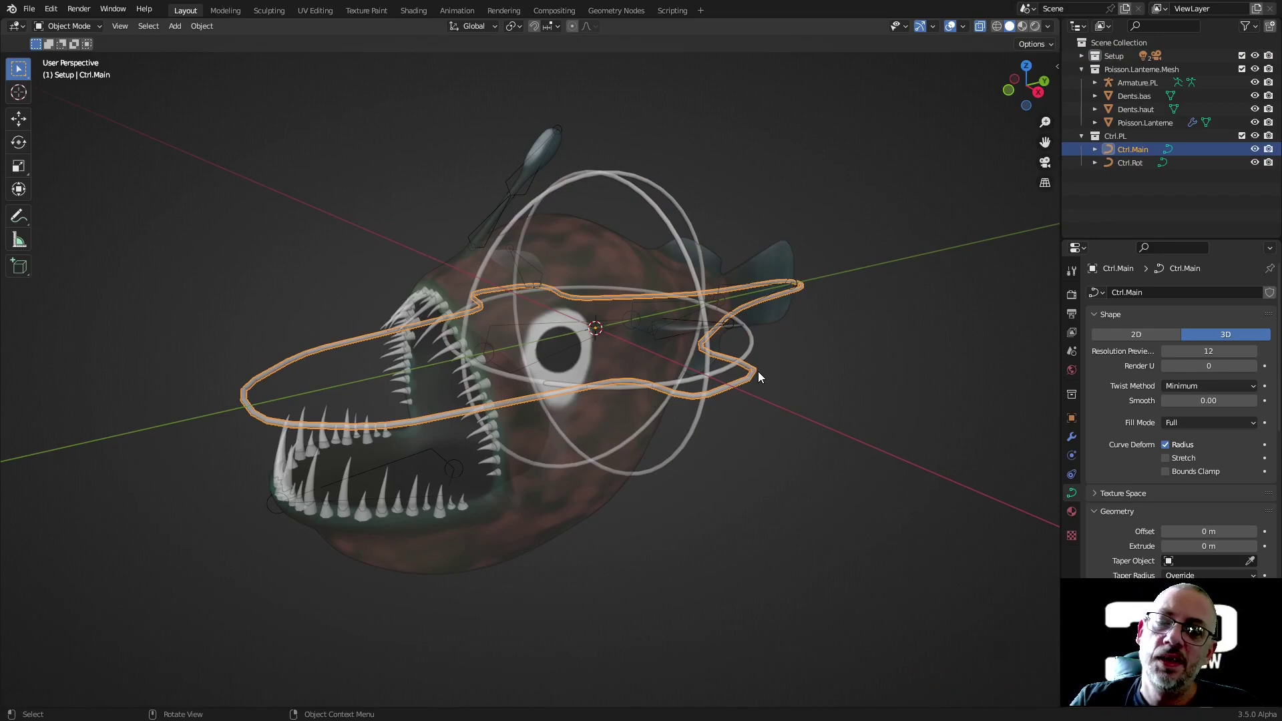
pyautogui.click(515, 176)
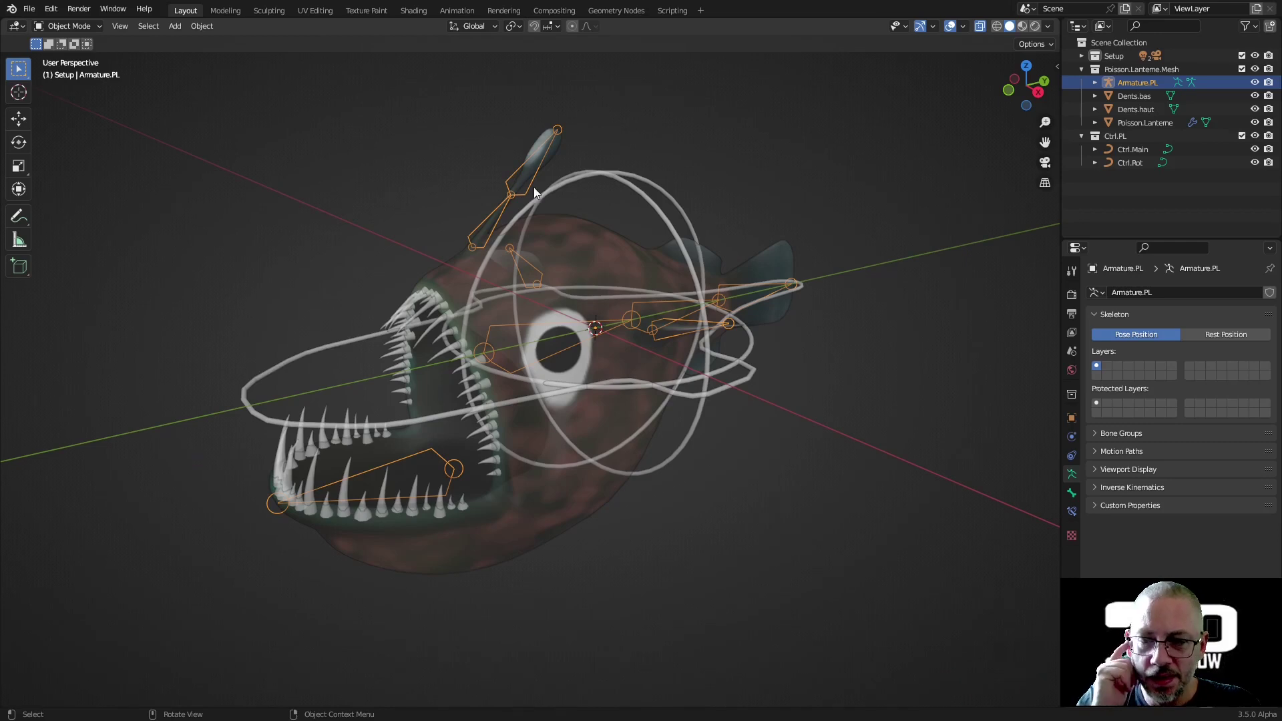
pyautogui.moveTo(797, 182)
pyautogui.mouseDown(button='middle')
pyautogui.moveTo(895, 178)
pyautogui.moveTo(856, 238)
pyautogui.moveTo(729, 169)
pyautogui.moveTo(801, 155)
pyautogui.moveTo(762, 189)
pyautogui.moveTo(779, 195)
pyautogui.mouseUp(button='middle')
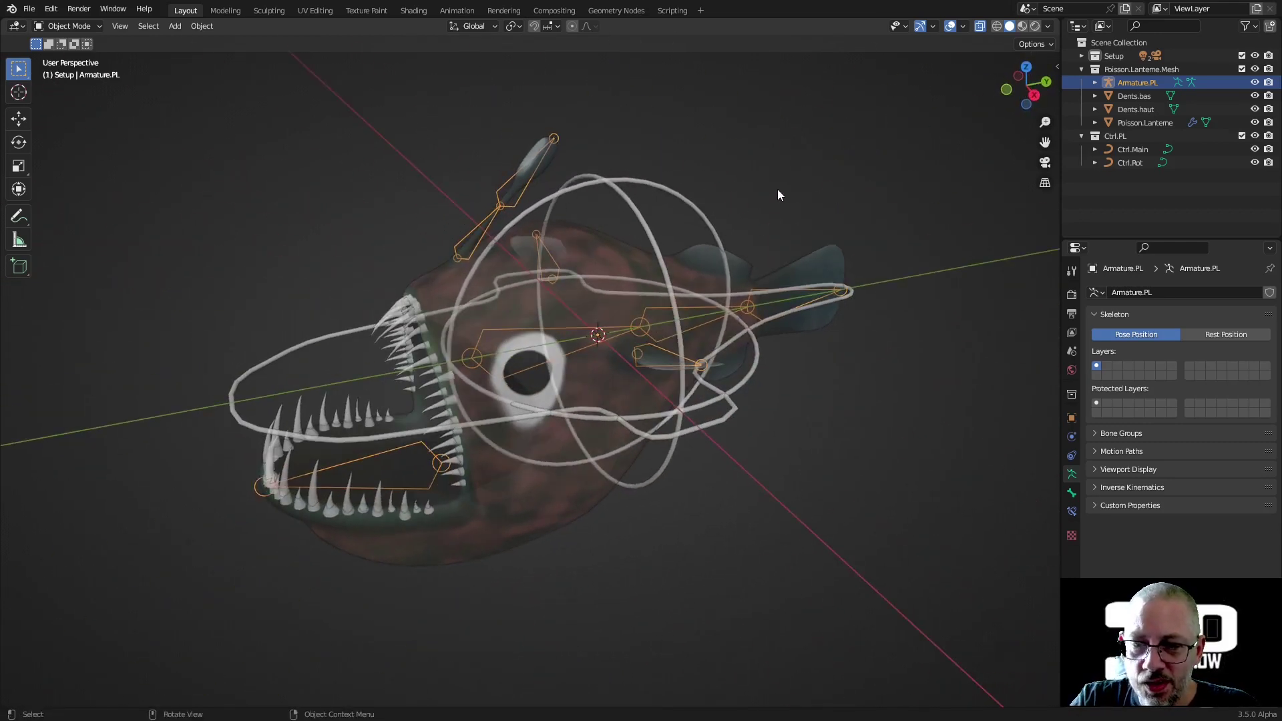
# - Switch the armature to Pose Mode and hide the Ctrl.PL collection in both the viewport and renders
pyautogui.click(77, 25)
pyautogui.click(81, 70)
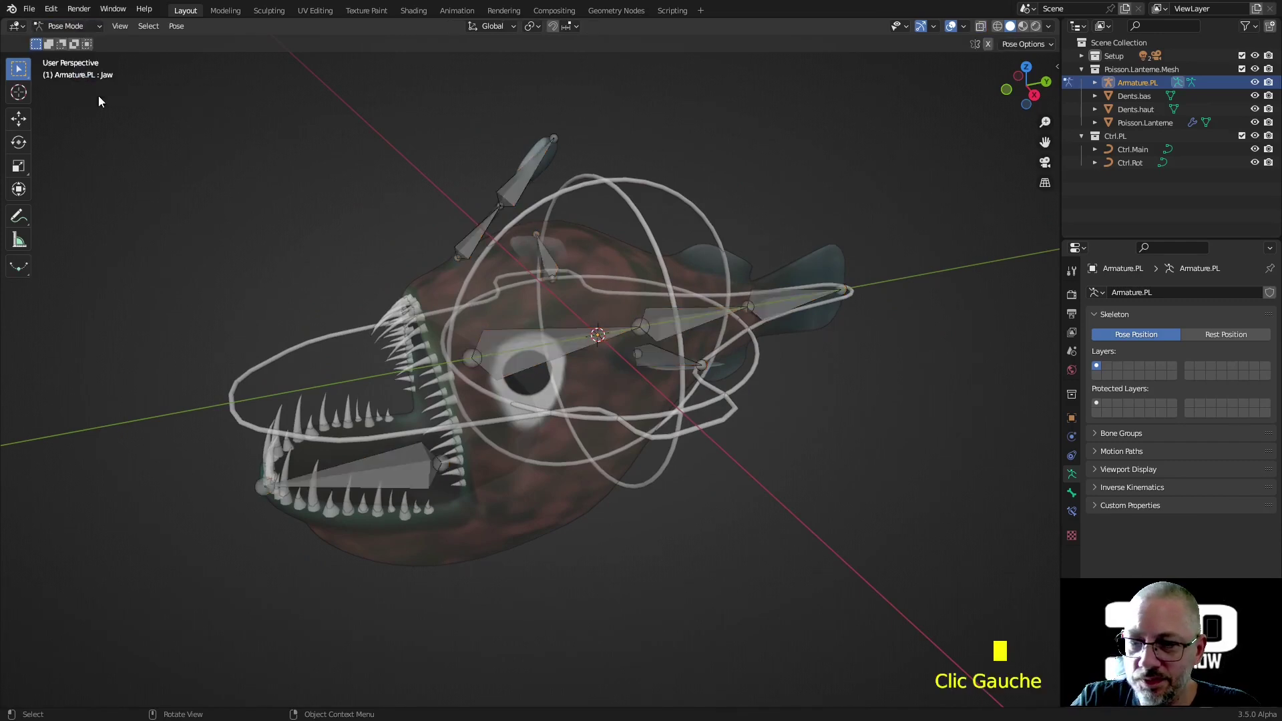
pyautogui.click(1255, 135)
pyautogui.click(1269, 136)
pyautogui.moveTo(648, 442); pyautogui.dragTo(721, 374, button='middle')
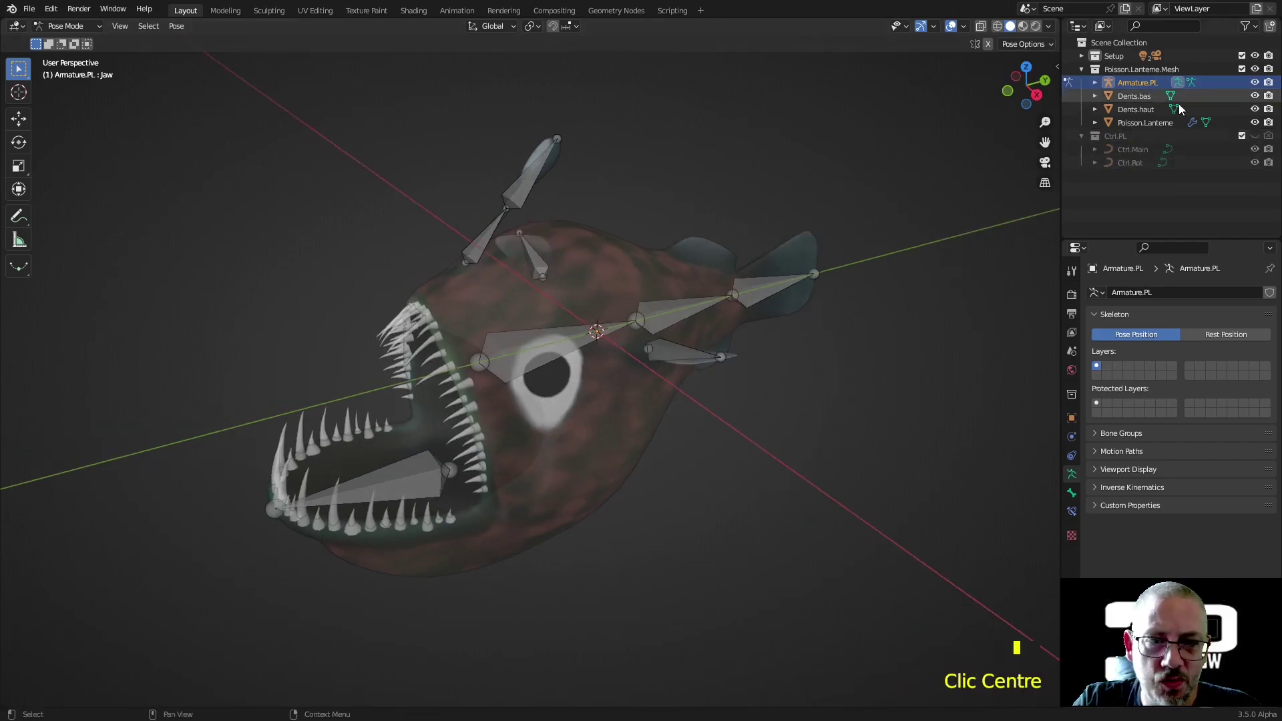
# - Select the Main bone and assign Ctrl.Main as its custom shape object
pyautogui.click(486, 245)
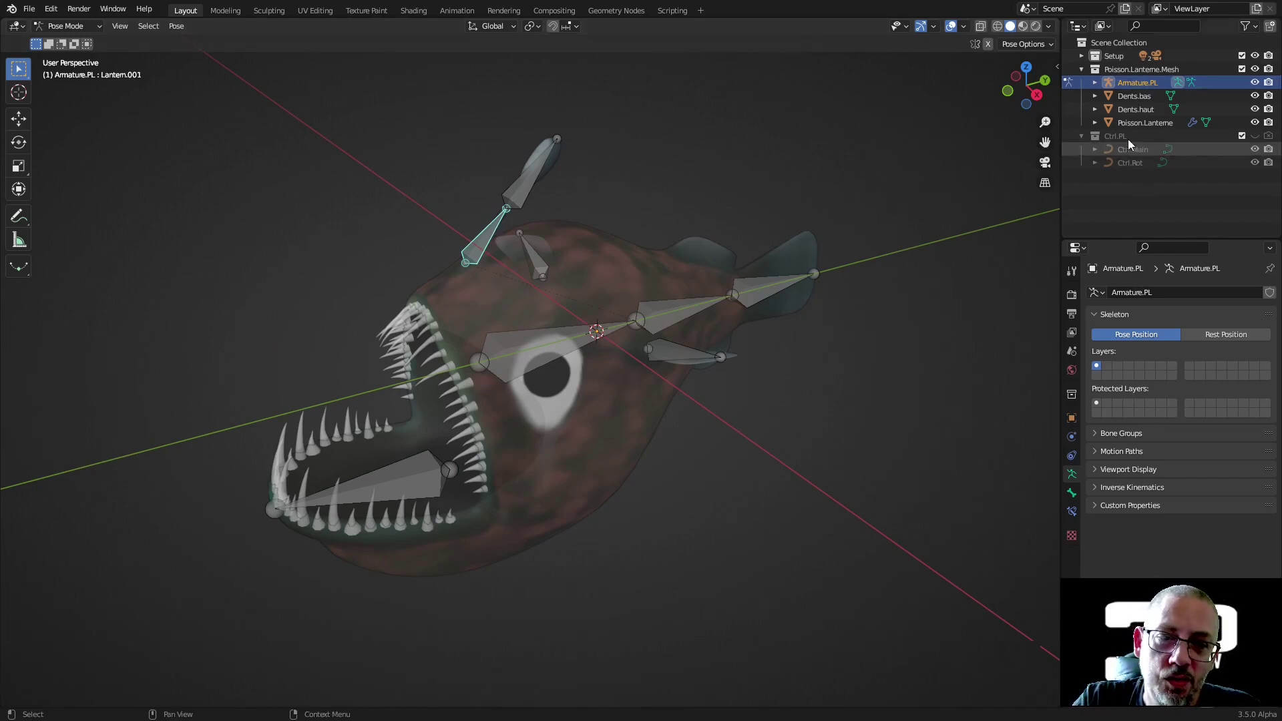
pyautogui.click(529, 336)
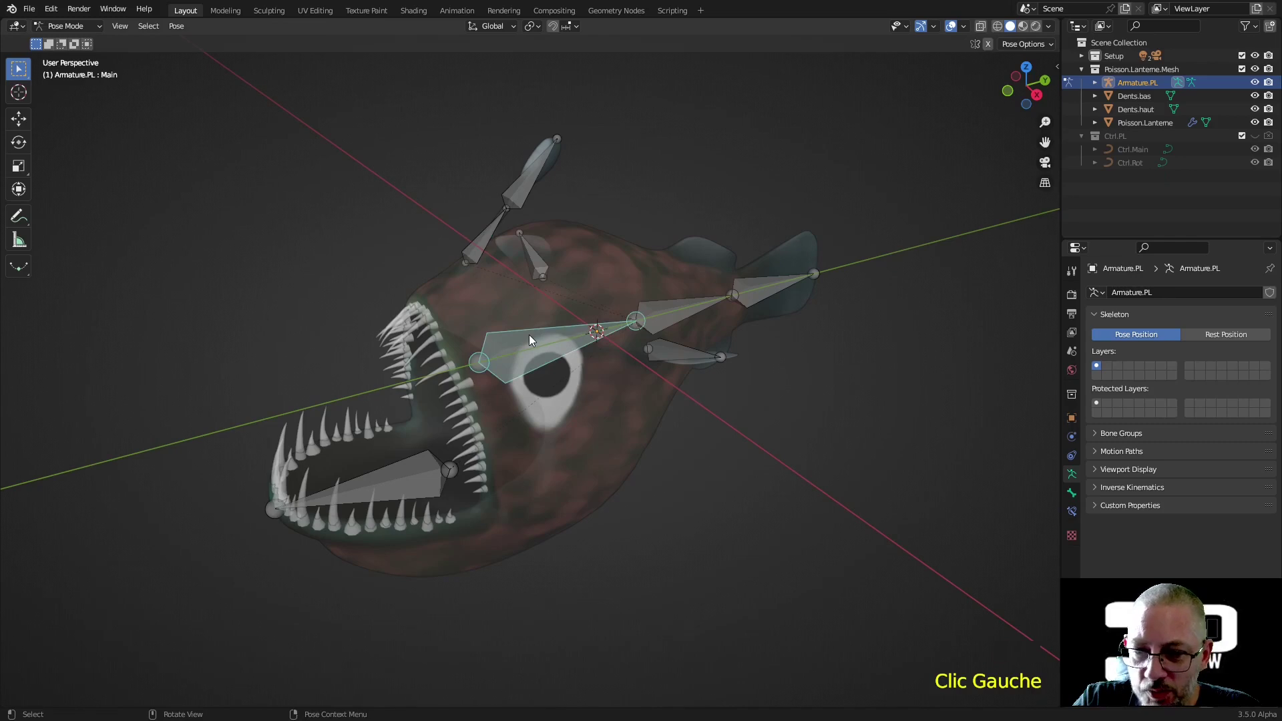
pyautogui.click(1072, 494)
pyautogui.click(1109, 315)
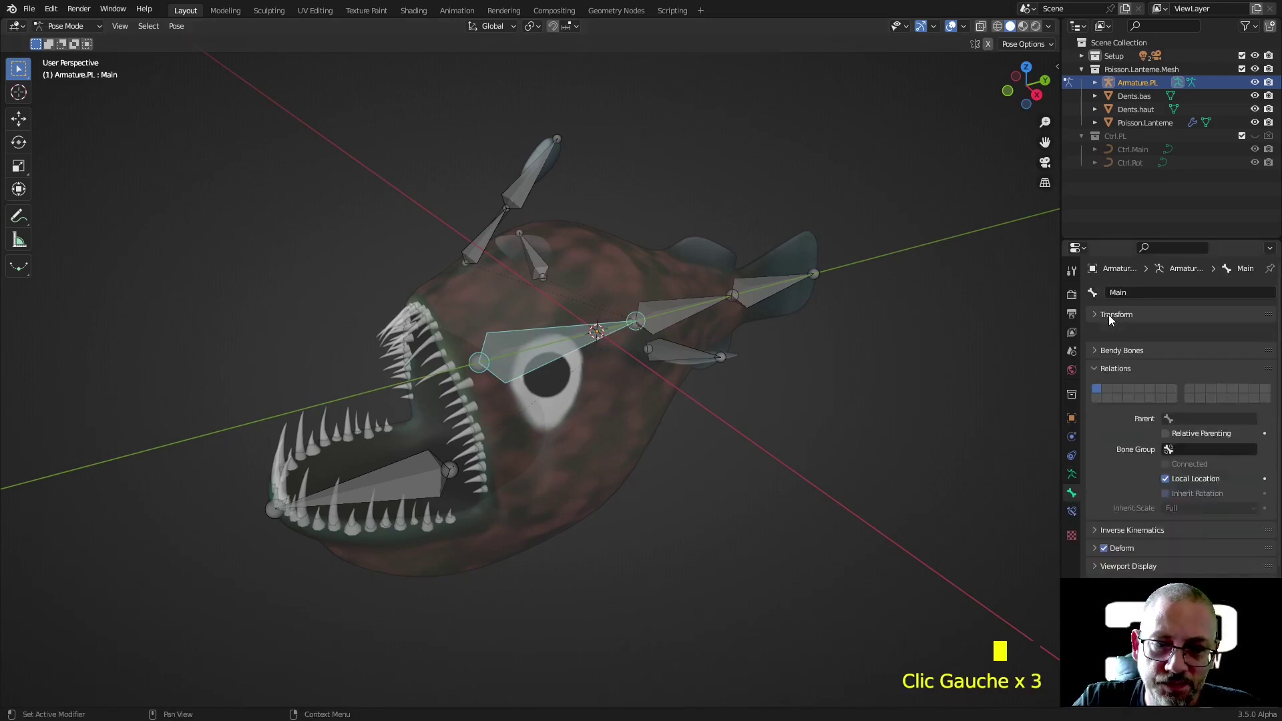
pyautogui.click(1106, 351)
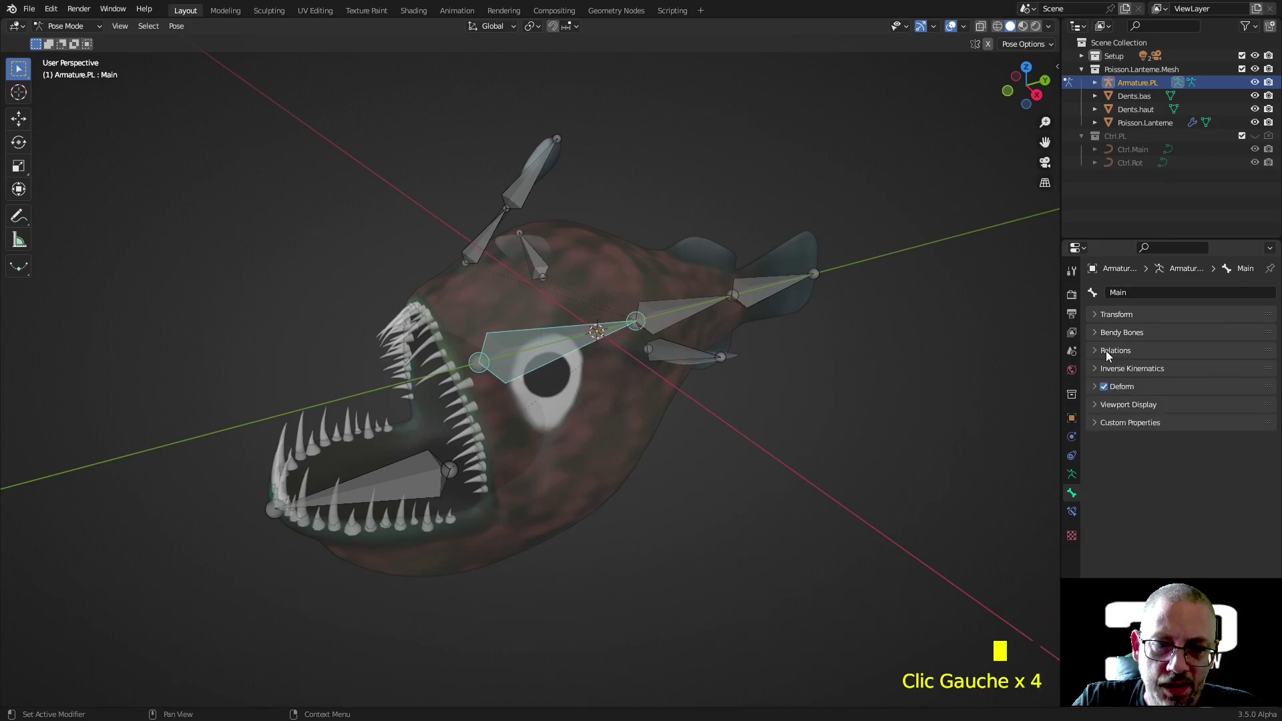
pyautogui.click(1109, 404)
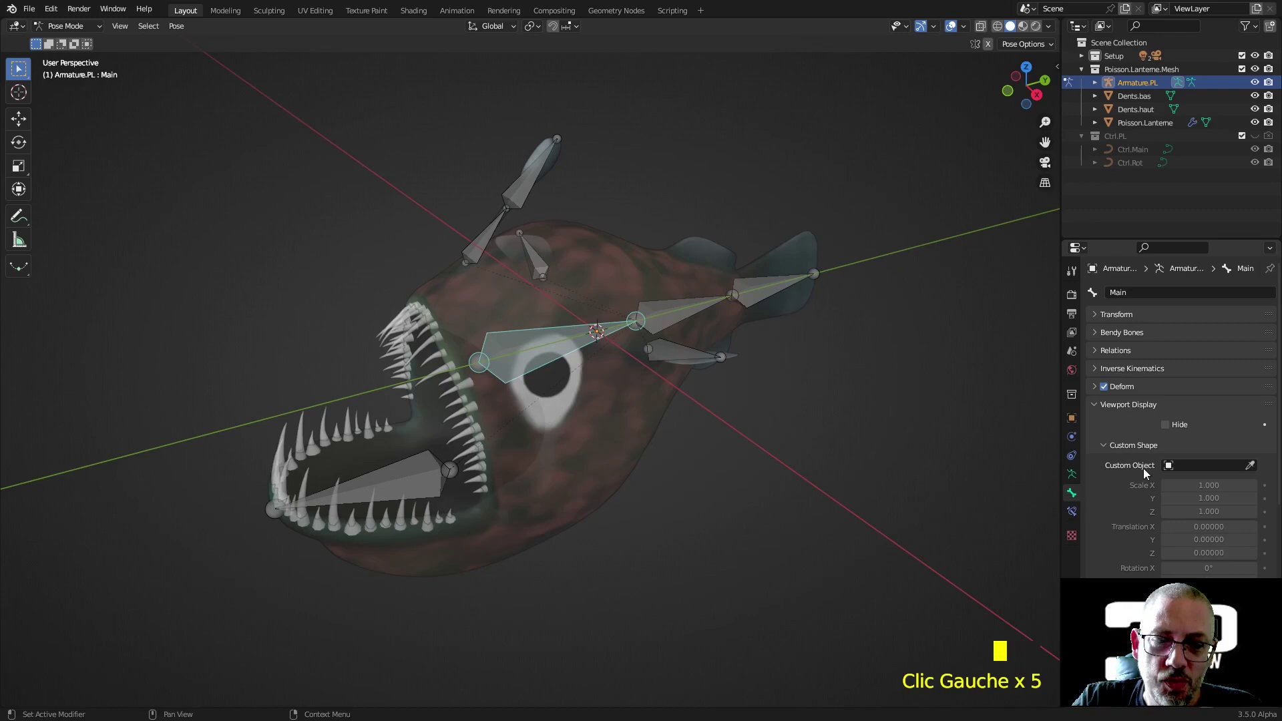
pyautogui.click(1170, 467)
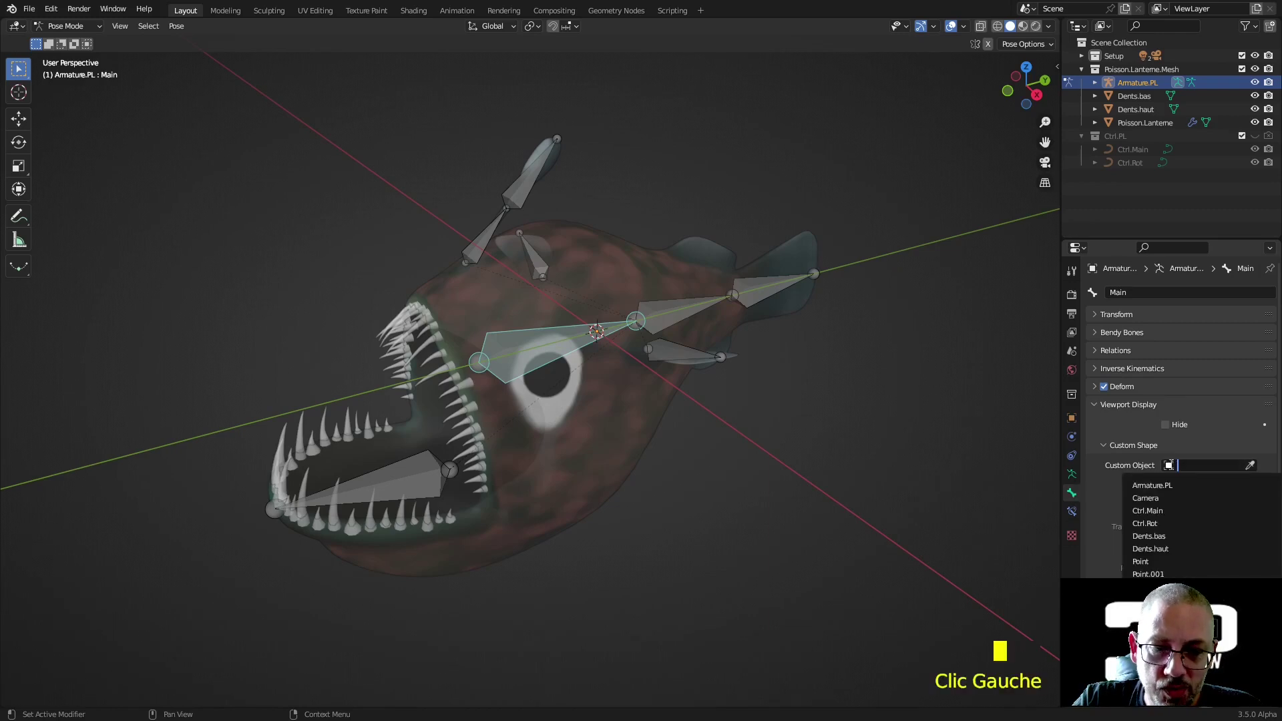
pyautogui.click(1157, 509)
pyautogui.moveTo(824, 500); pyautogui.dragTo(811, 566, button='middle')
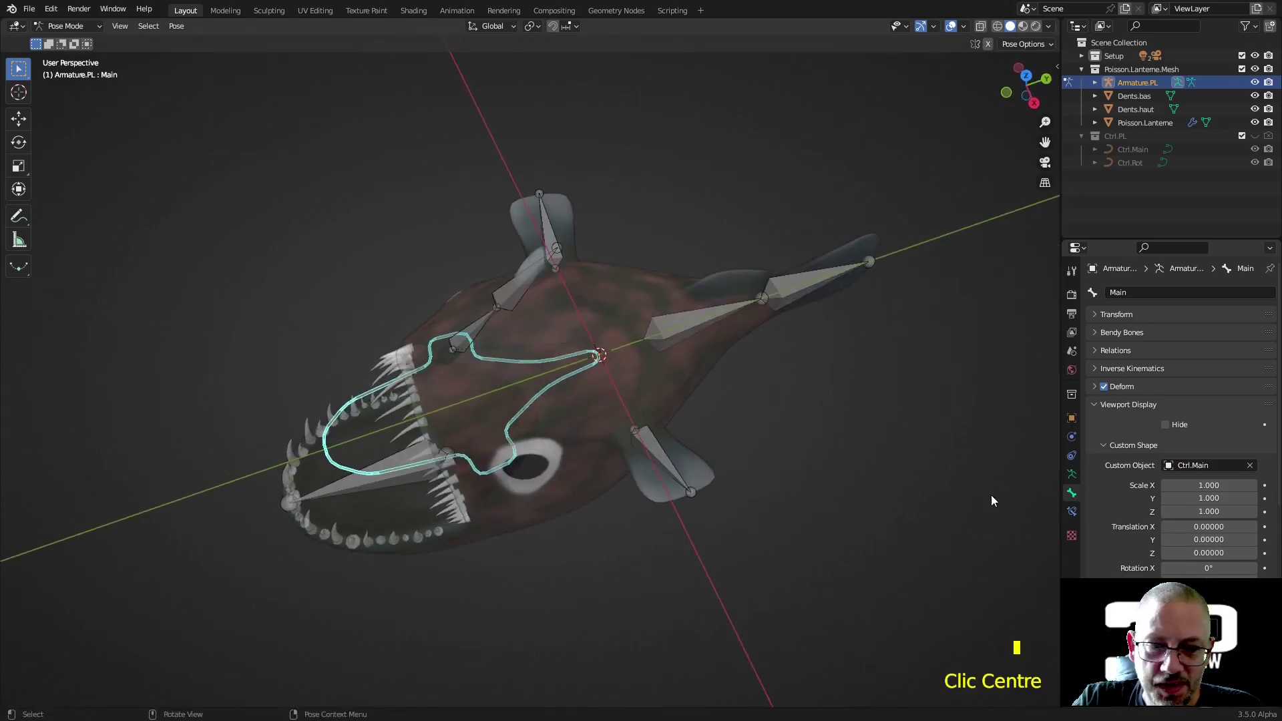
# - Turn off Scale to Bone Length for the Main bone's custom shape and set its Y translation to 0.33
pyautogui.scroll(-5, 1133, 422)
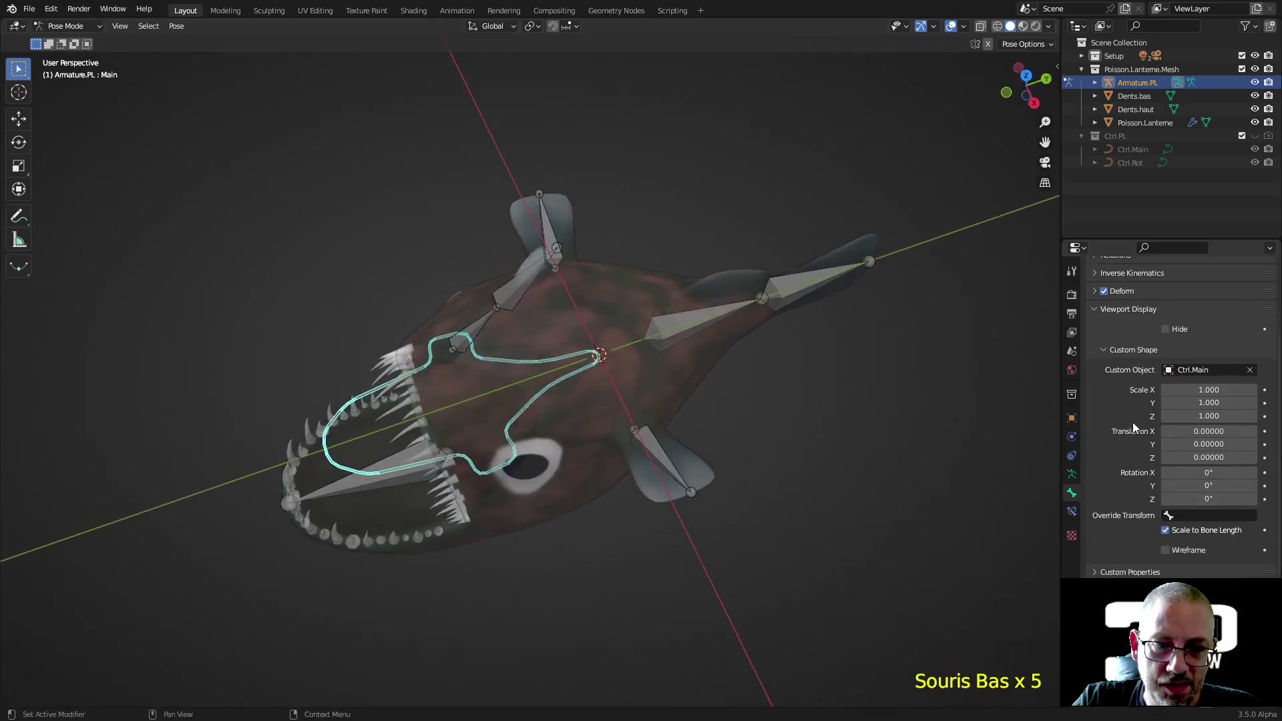
pyautogui.click(1166, 531)
pyautogui.moveTo(795, 399); pyautogui.dragTo(779, 427, button='middle')
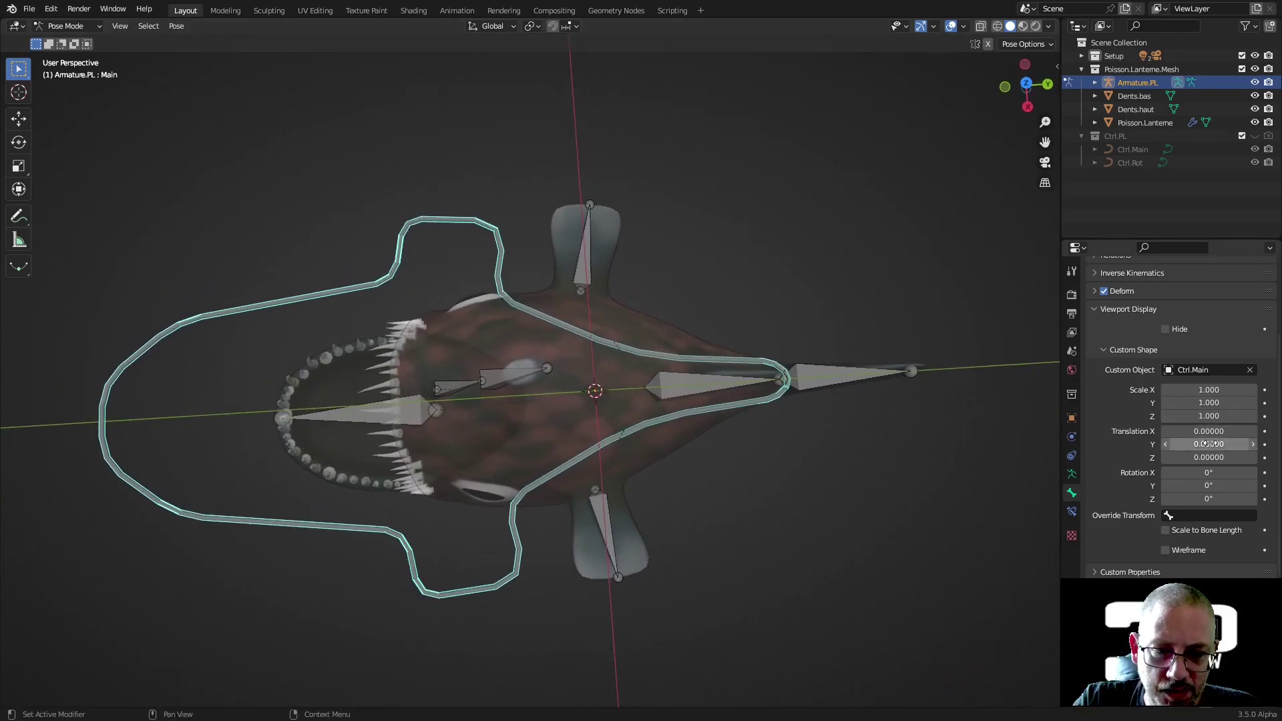
pyautogui.moveTo(1209, 444); pyautogui.dragTo(1239, 444)
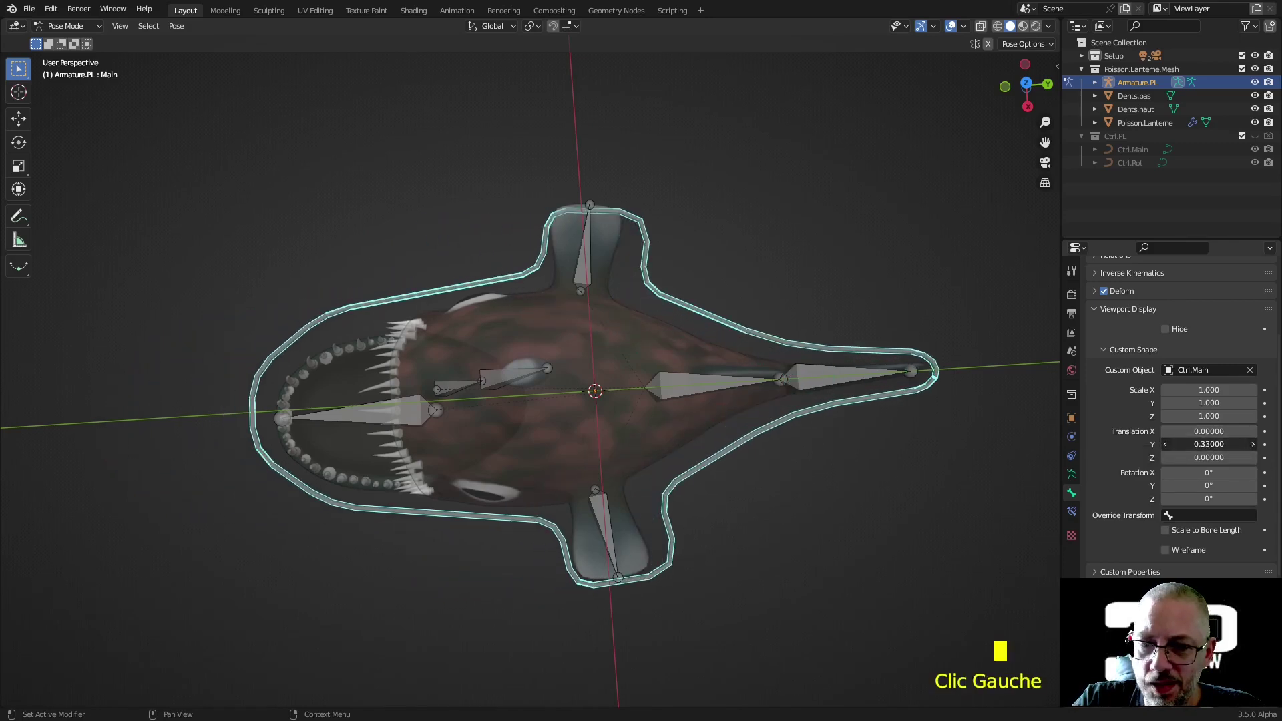
# - Align the Main bone's outline with the fish in top view by setting the custom shape's Y translation to 0.309
pyautogui.press('KP_7')
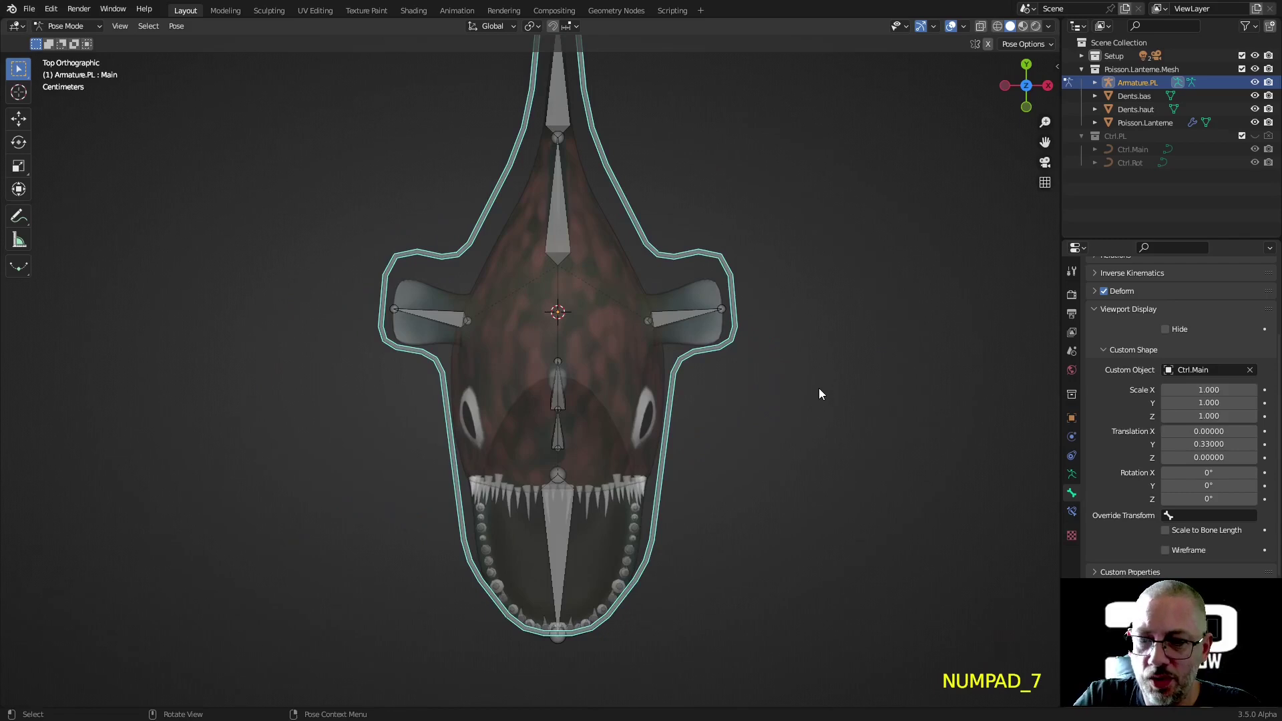
pyautogui.scroll(-2, 813, 397)
pyautogui.scroll(2, 813, 397)
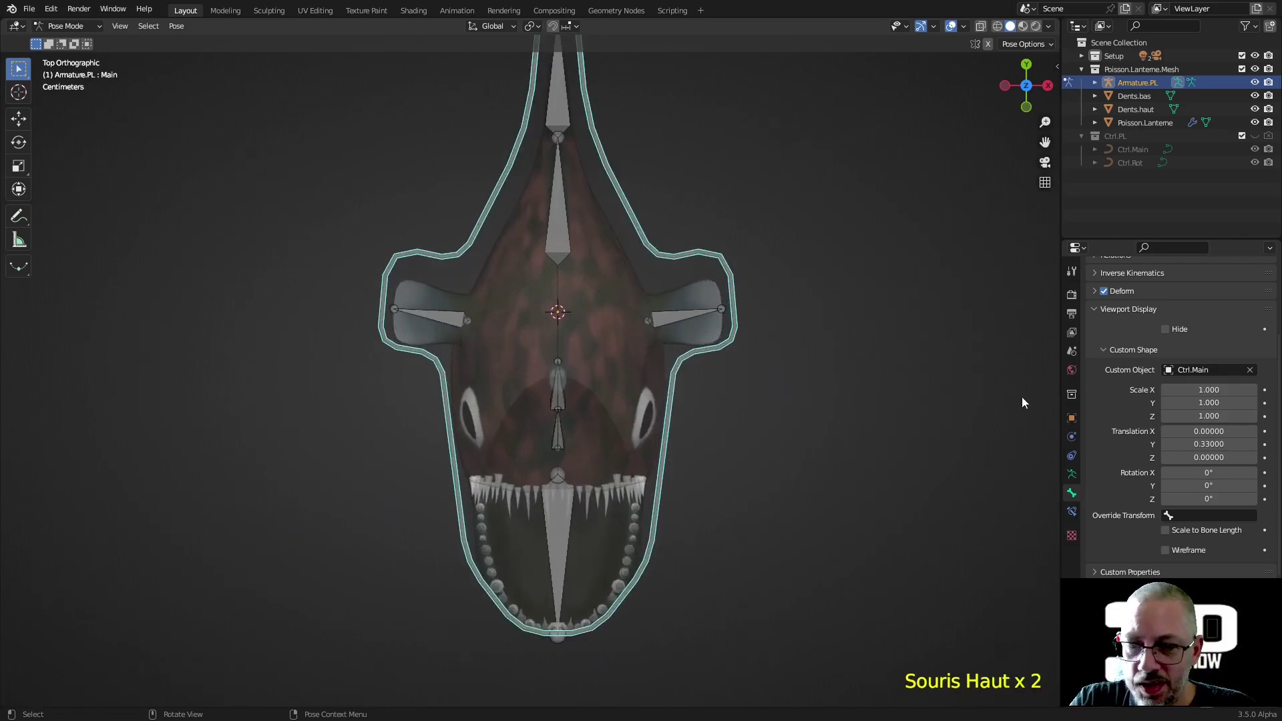
pyautogui.keyDown('shift'); pyautogui.moveTo(1209, 444); pyautogui.dragTo(1178, 444); pyautogui.keyUp('shift')
pyautogui.moveTo(811, 396); pyautogui.dragTo(725, 282, button='middle')
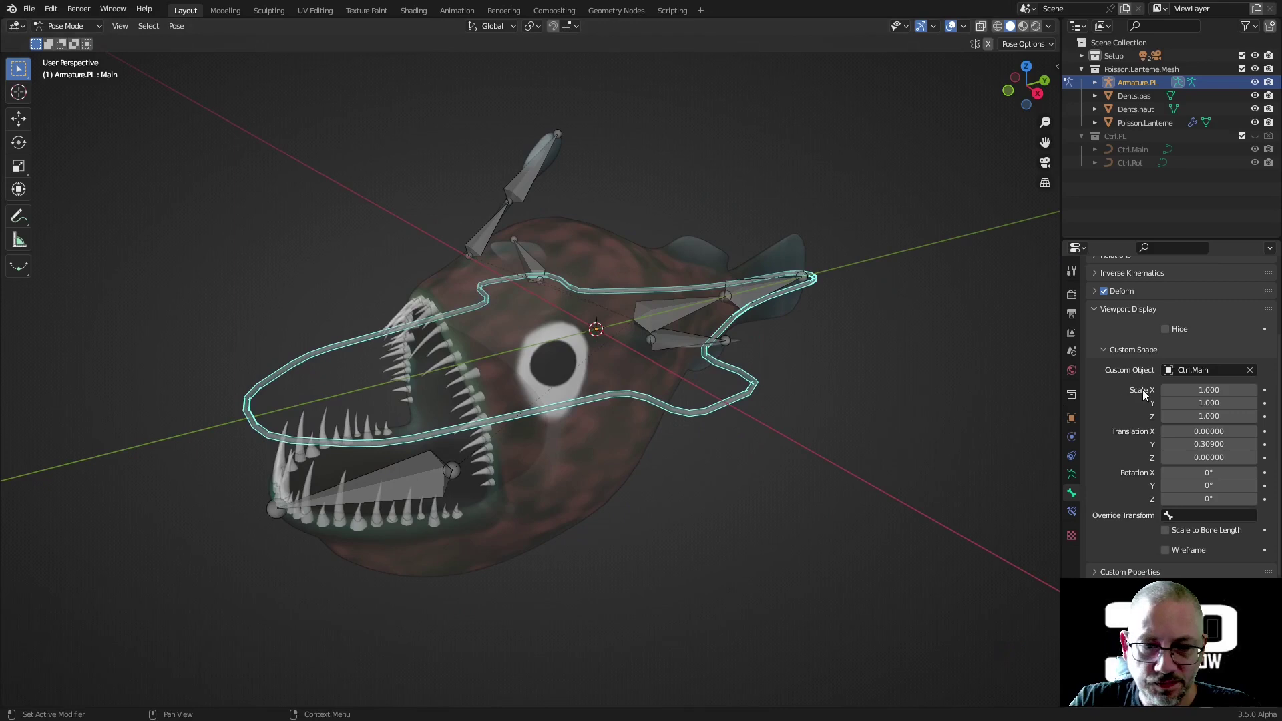
pyautogui.moveTo(876, 319); pyautogui.dragTo(842, 394, button='middle')
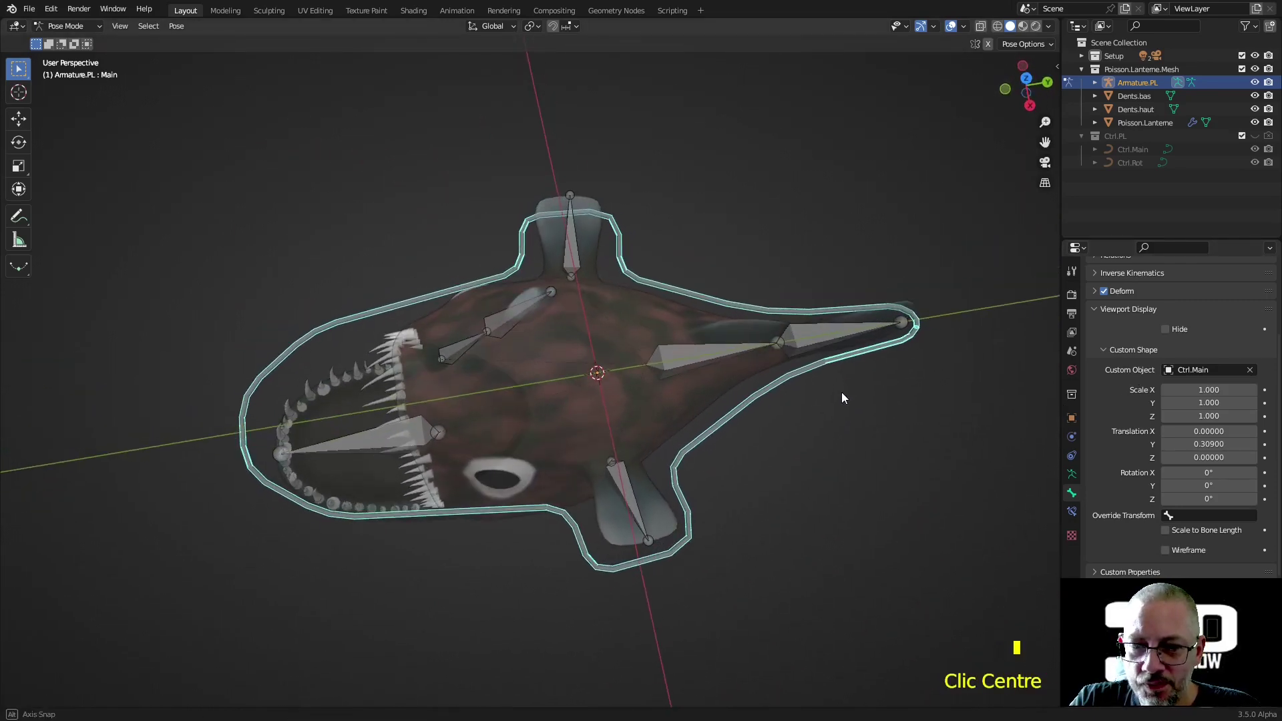
# - Select the Tail.001 bone and assign Ctrl.Rot as its custom shape object
pyautogui.click(696, 359)
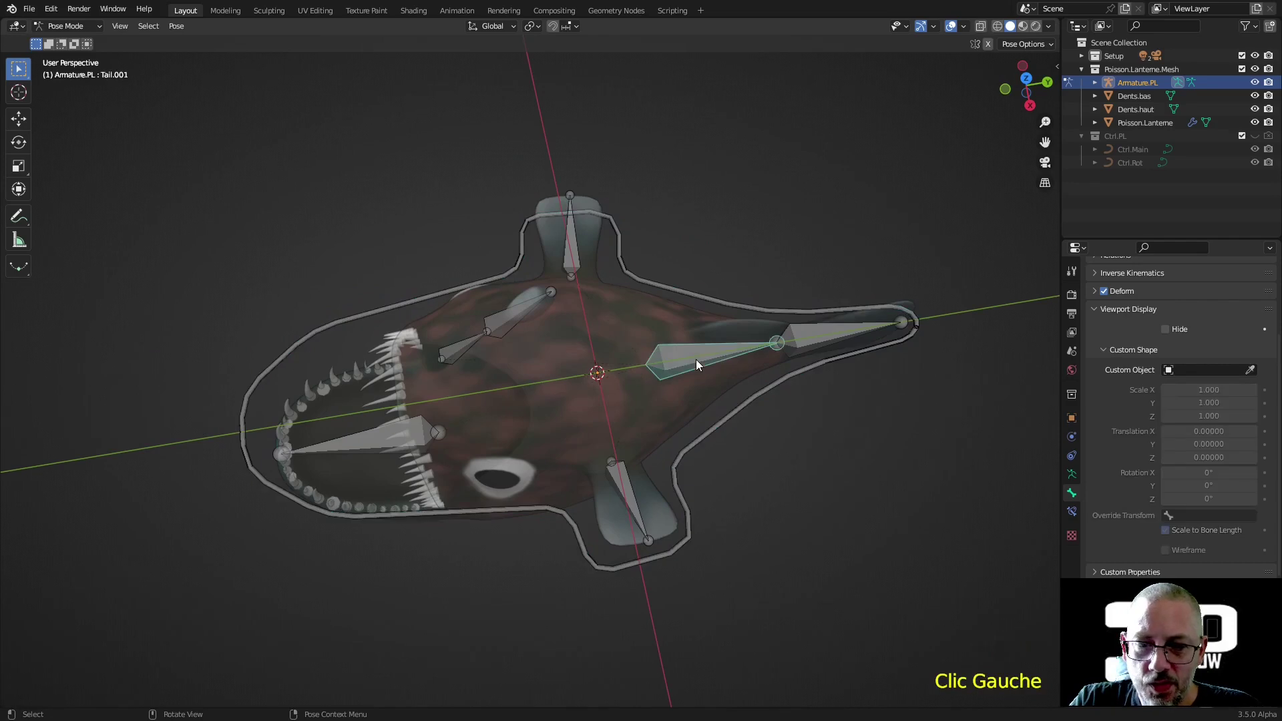
pyautogui.moveTo(866, 398); pyautogui.dragTo(843, 356, button='middle')
pyautogui.moveTo(831, 329); pyautogui.dragTo(862, 355, button='middle')
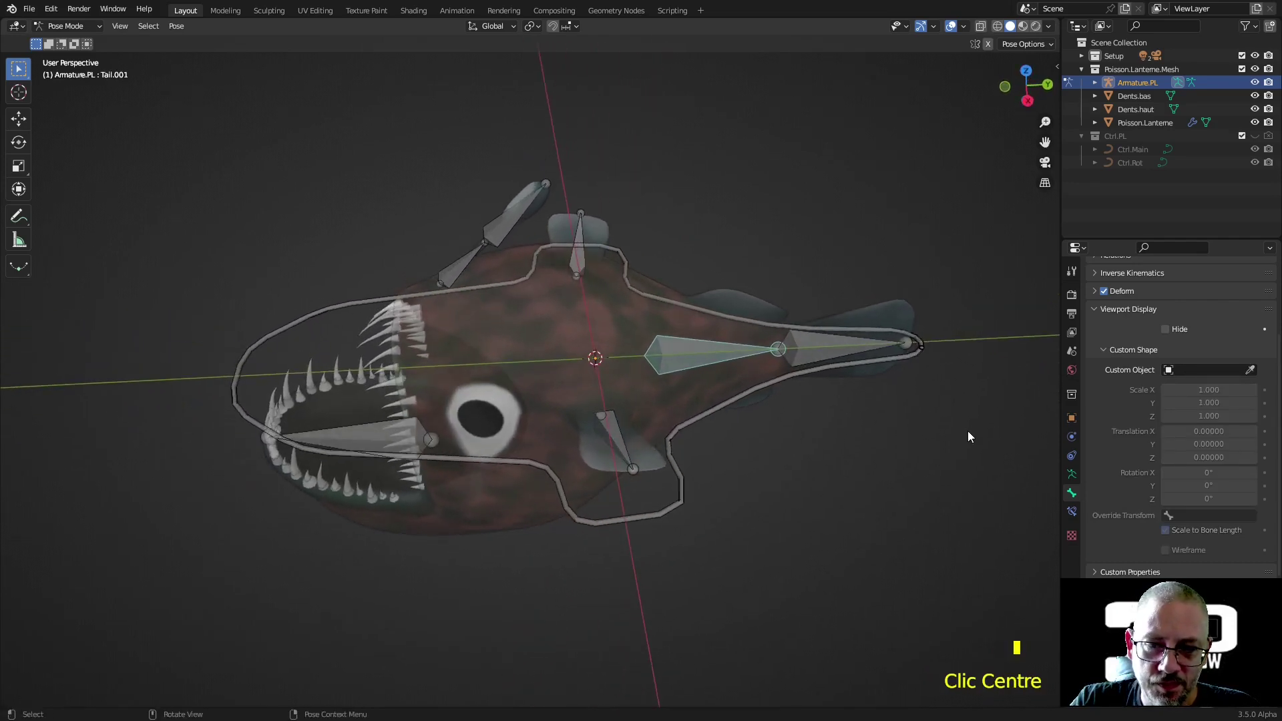
pyautogui.click(1172, 368)
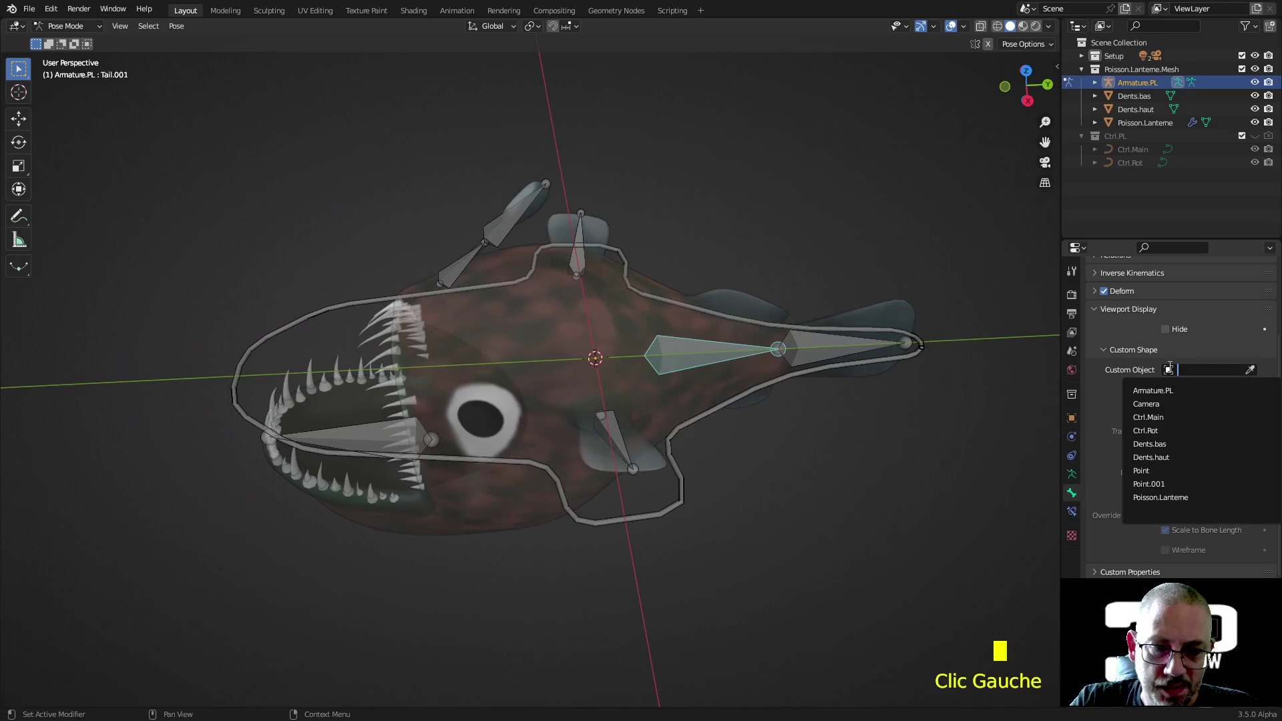
pyautogui.click(1165, 423)
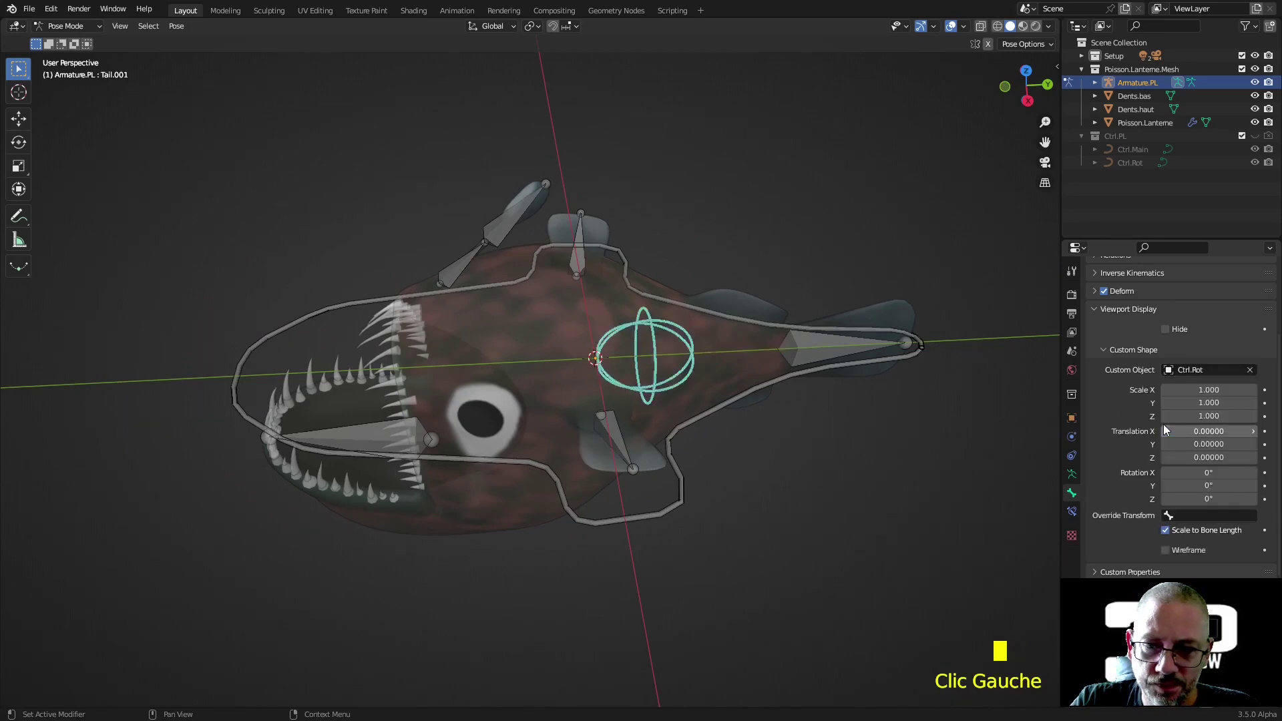
# - Turn off Scale to Bone Length for Tail.001's custom shape and set its X, Y and Z scale to 0.7
pyautogui.click(1166, 530)
pyautogui.moveTo(968, 480); pyautogui.dragTo(848, 402, button='middle')
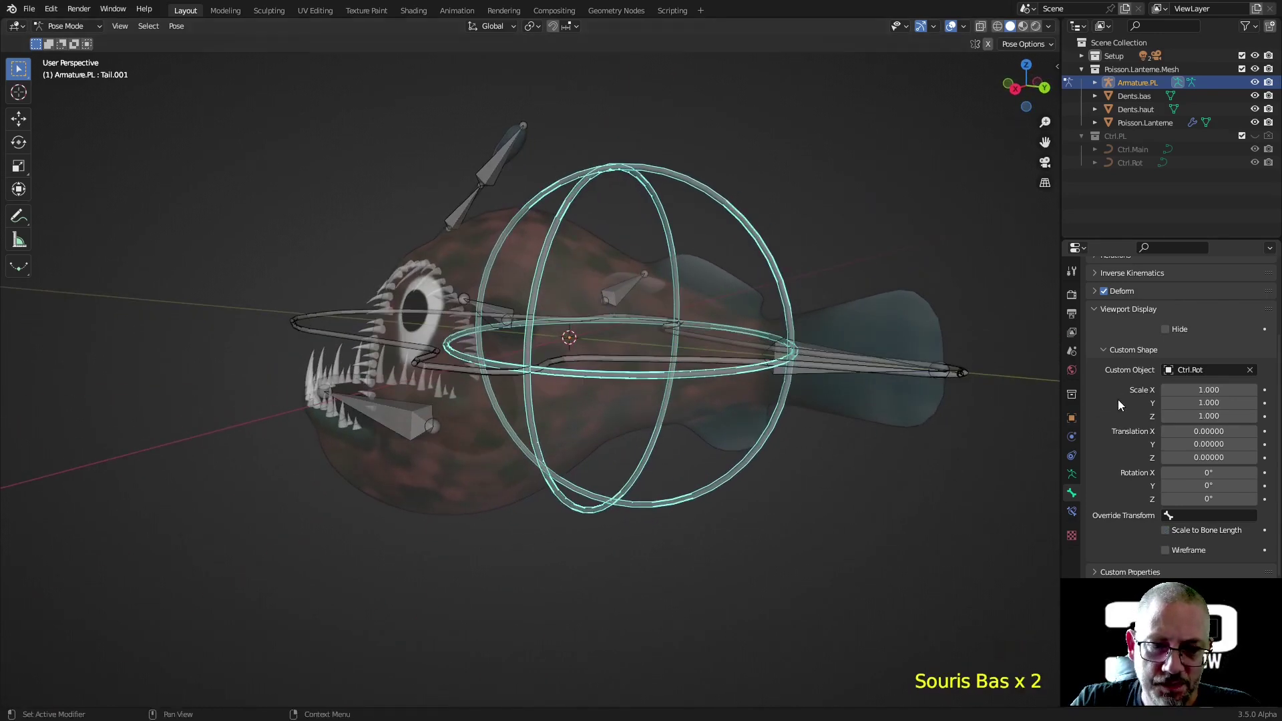
pyautogui.moveTo(1207, 388); pyautogui.dragTo(1208, 417)
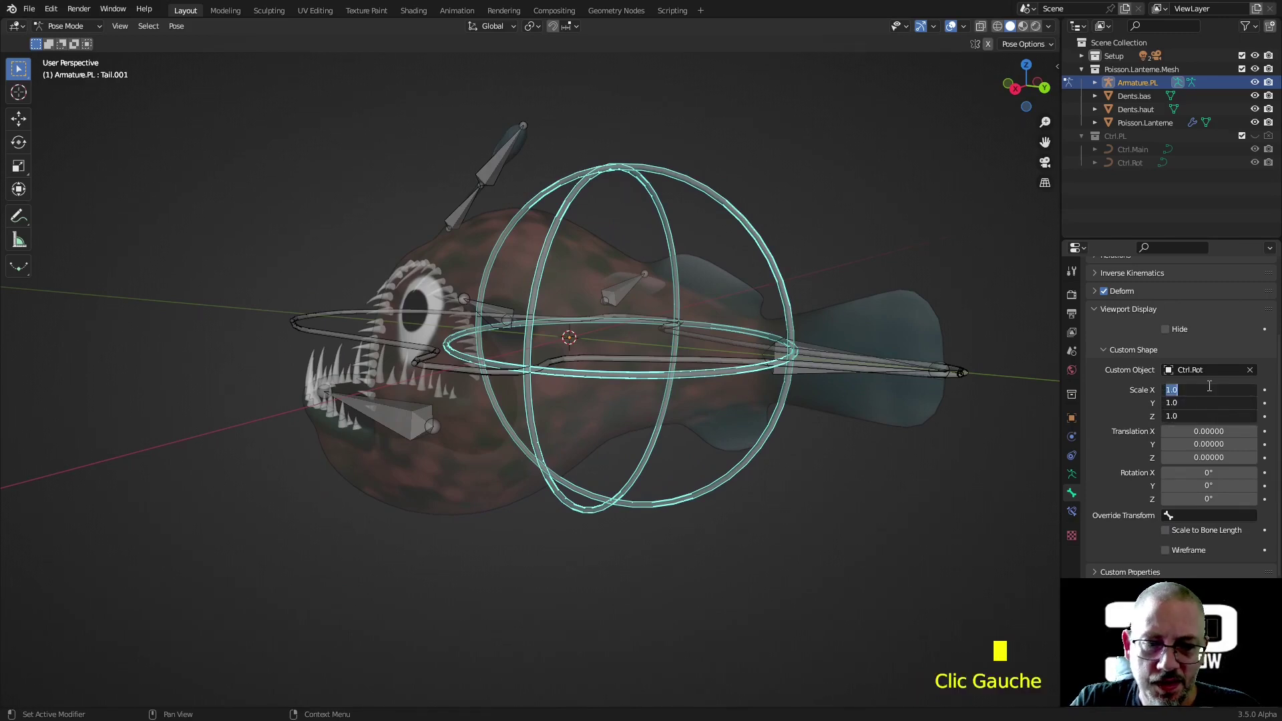
pyautogui.write('.7')
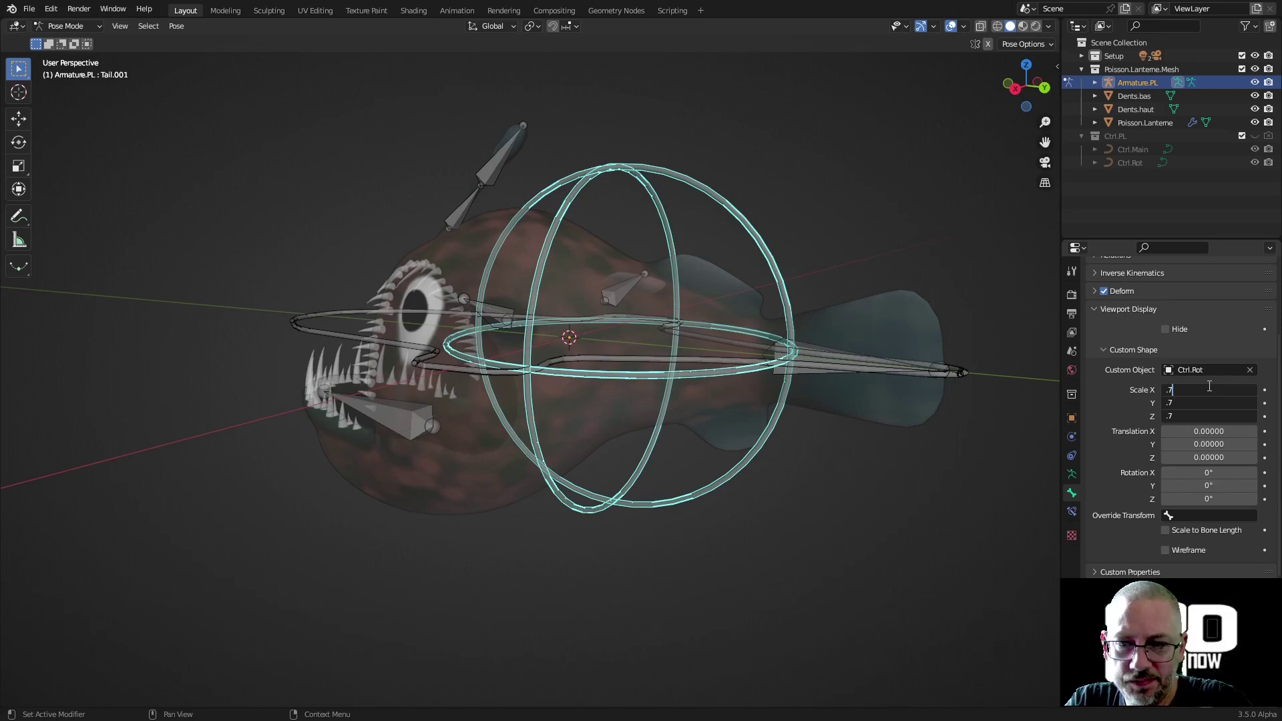
pyautogui.press('Return')
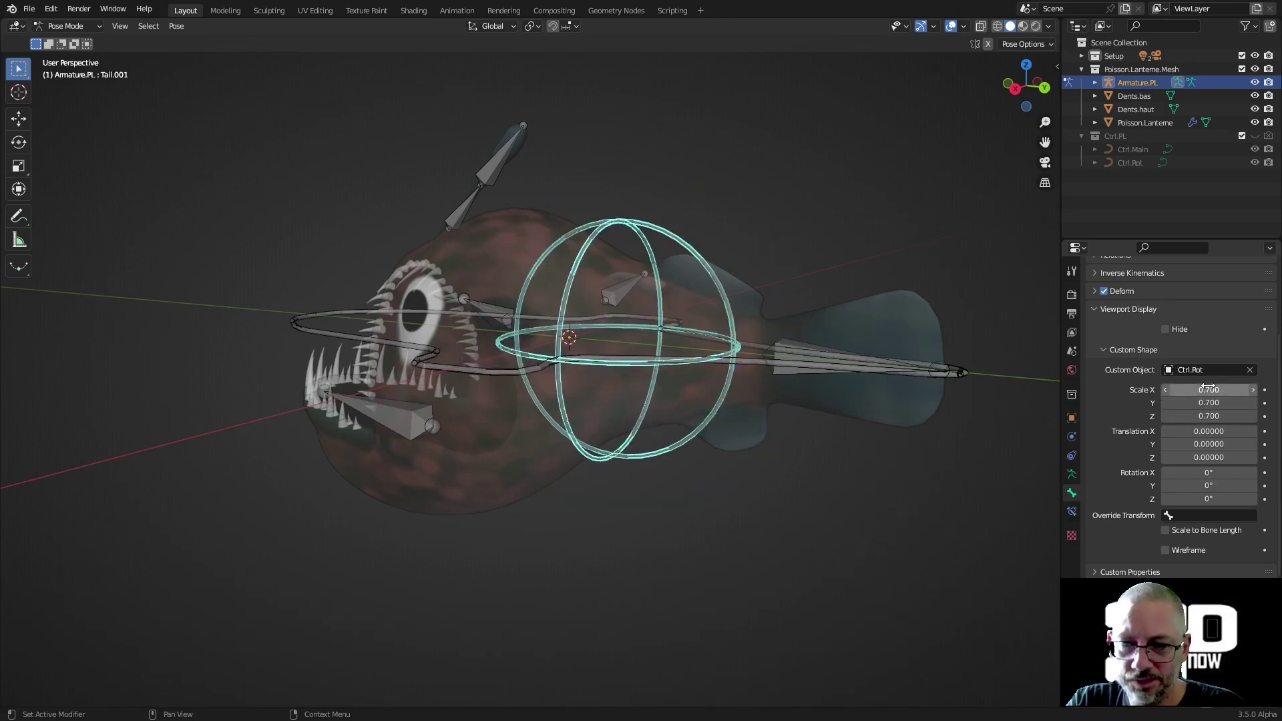
# - Select Tail.001 and Tail.002 with Tail.002 active, and add a Copy Rotation bone constraint to Tail.002
pyautogui.click(800, 214)
pyautogui.moveTo(800, 214); pyautogui.dragTo(831, 267, button='middle')
pyautogui.click(812, 392)
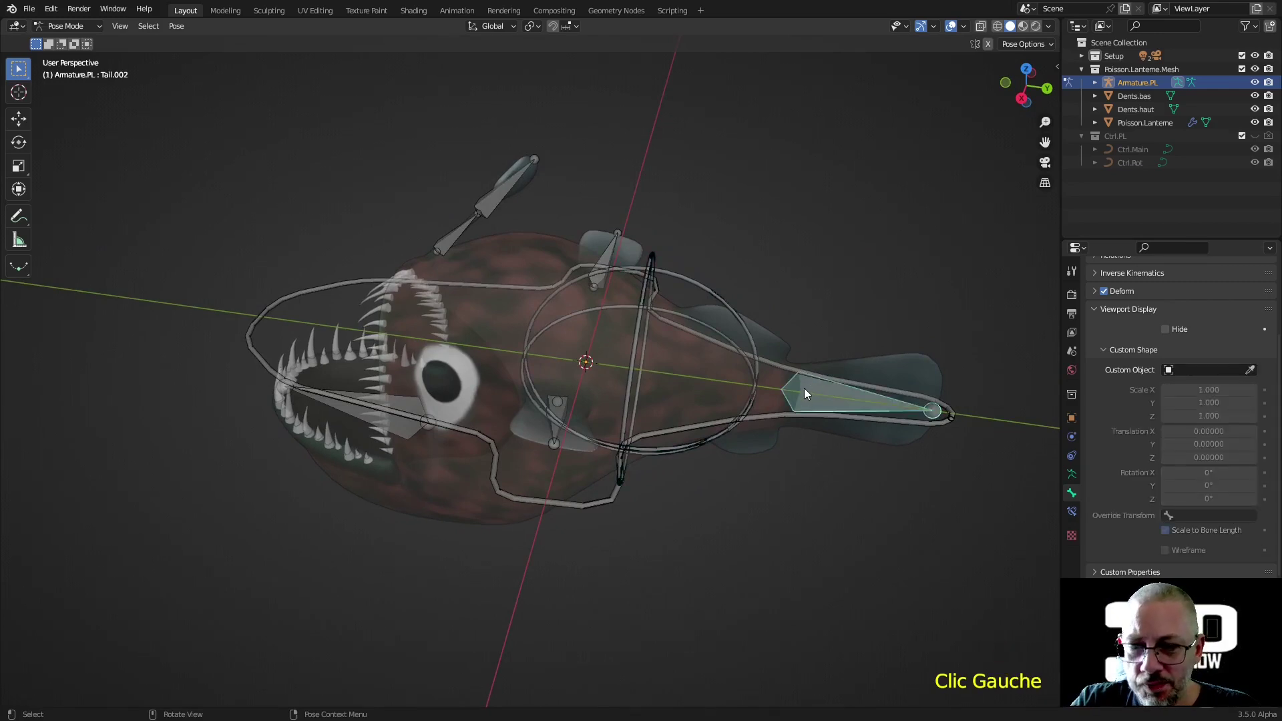
pyautogui.click(709, 289)
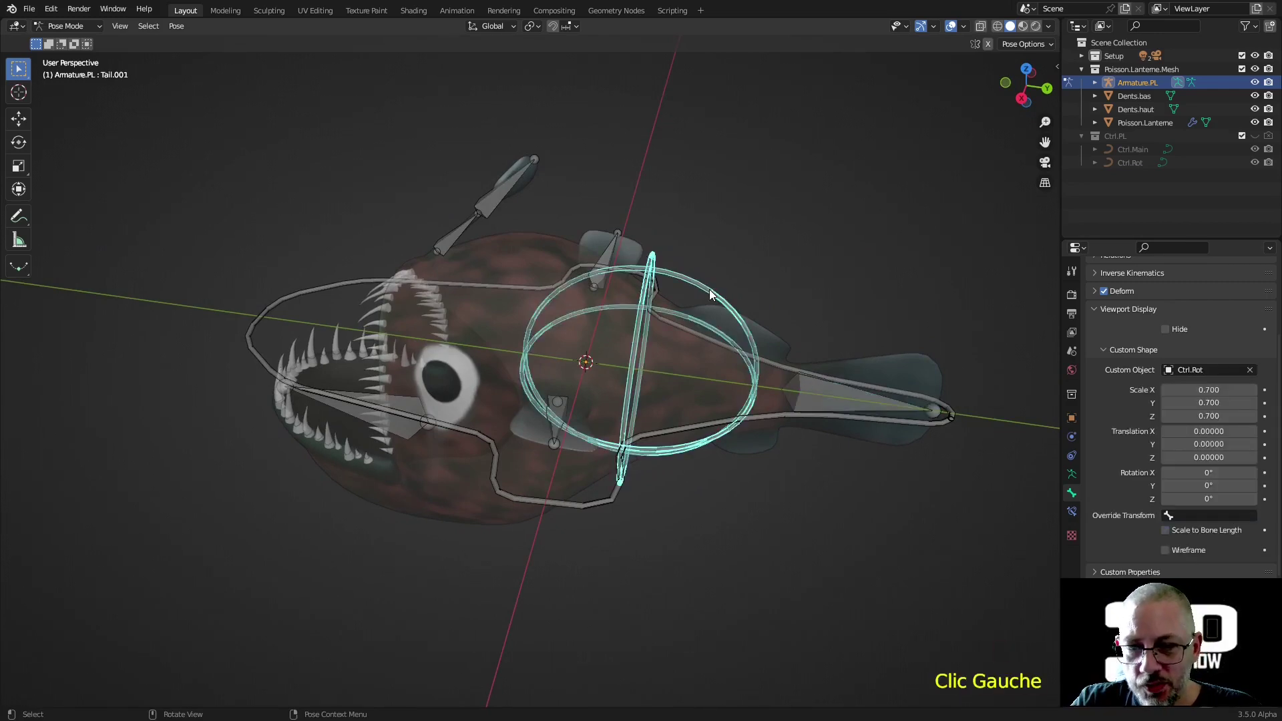
pyautogui.keyDown('shift'); pyautogui.click(806, 394); pyautogui.keyUp('shift')
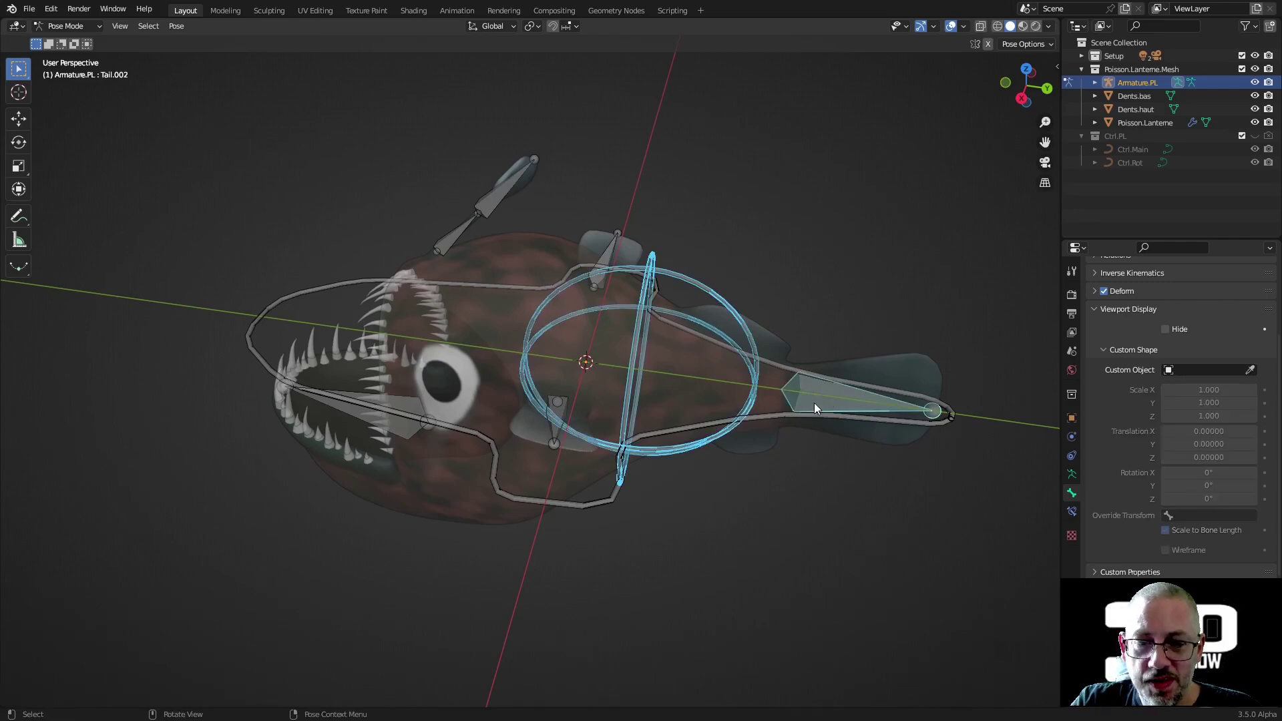
pyautogui.click(1071, 511)
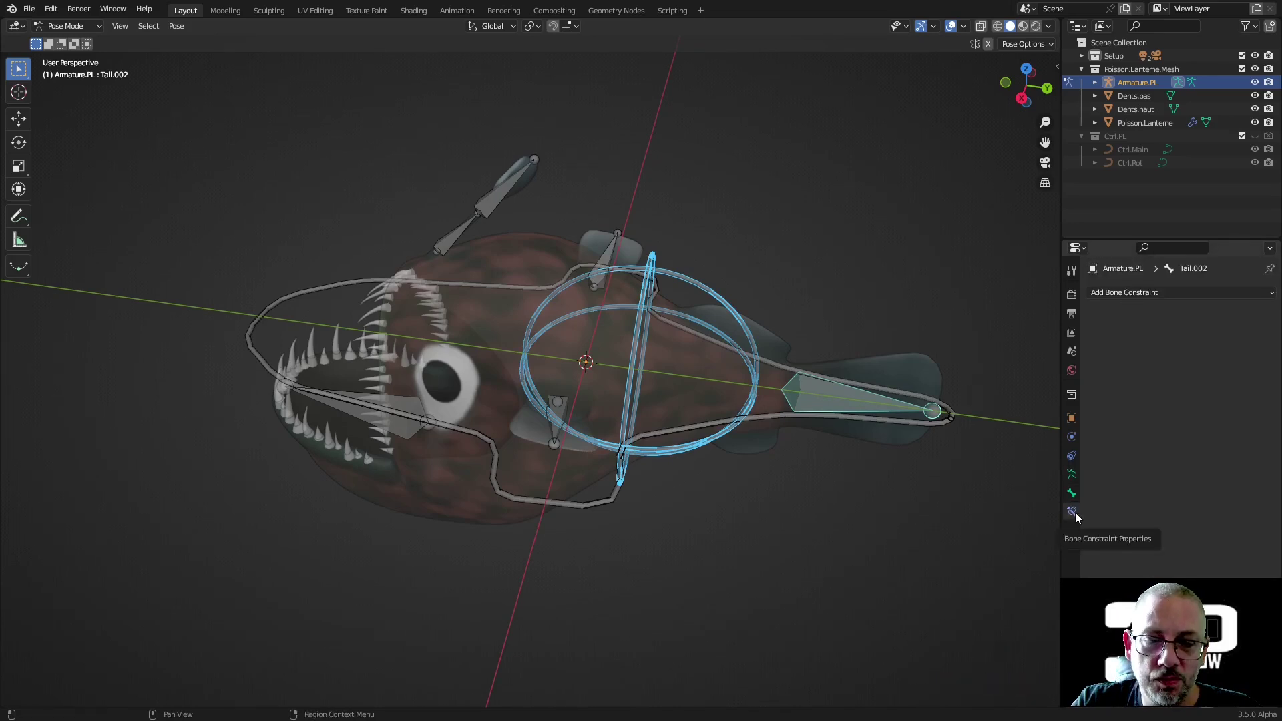
pyautogui.click(1146, 291)
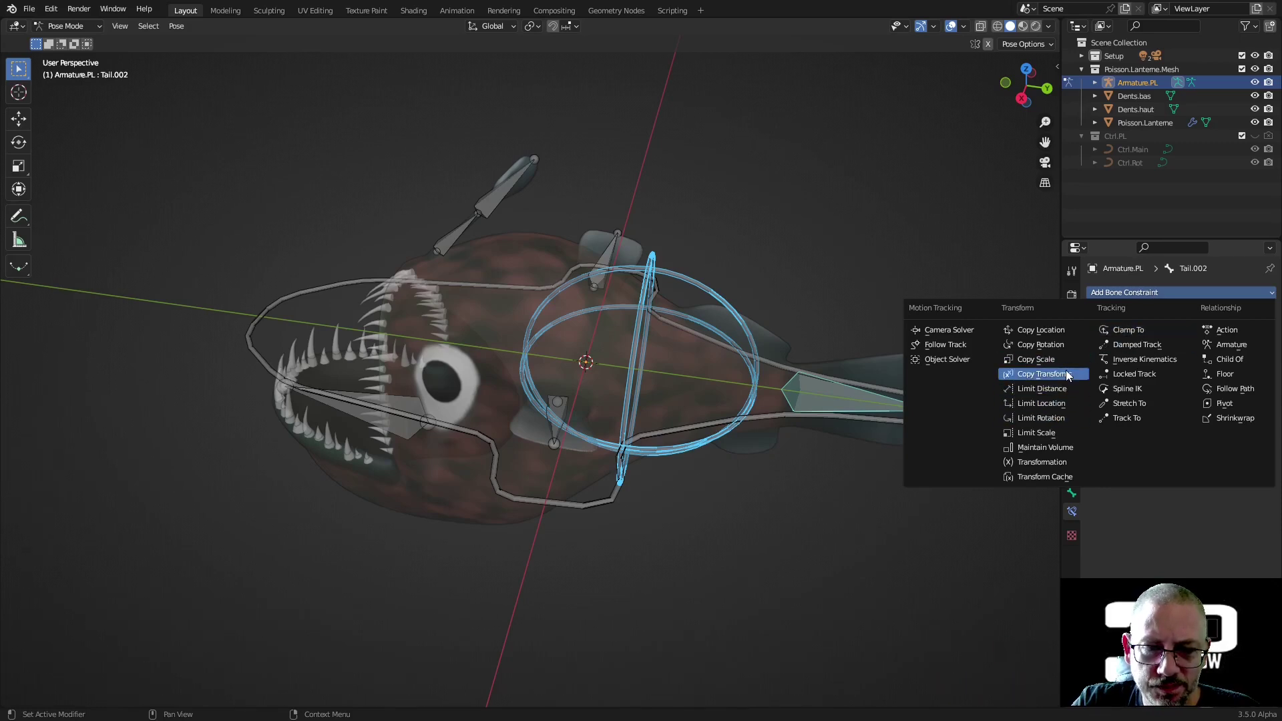
pyautogui.click(1059, 346)
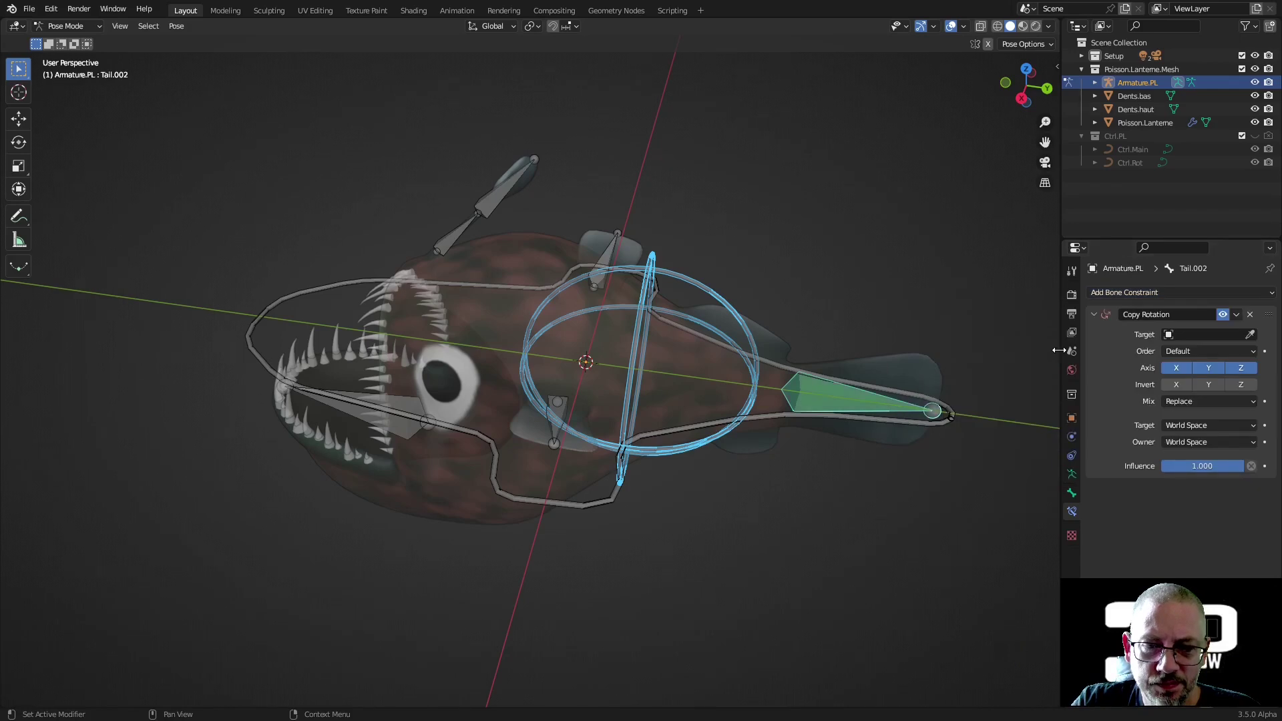
# - Try rotating the Tail.001 bone to check how Tail.002 responds, and cancel the rotation
pyautogui.click(722, 303)
pyautogui.moveTo(775, 355); pyautogui.dragTo(747, 352, button='middle')
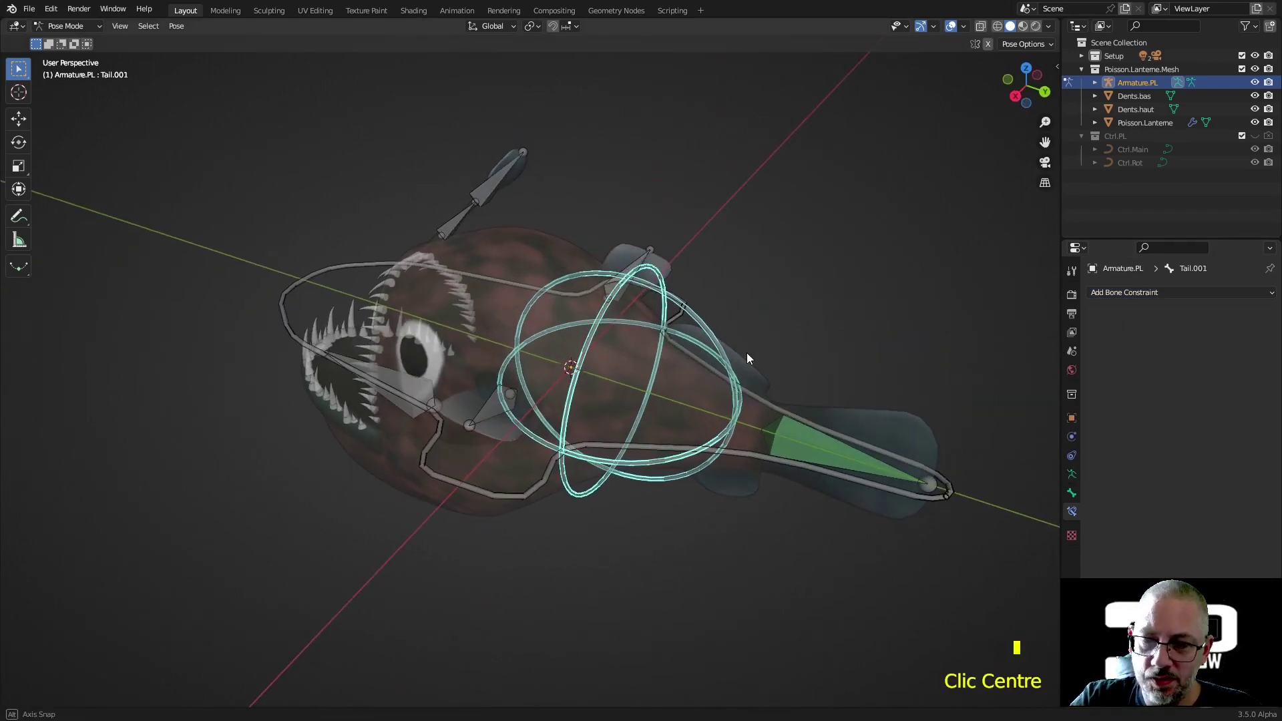
pyautogui.press('r')
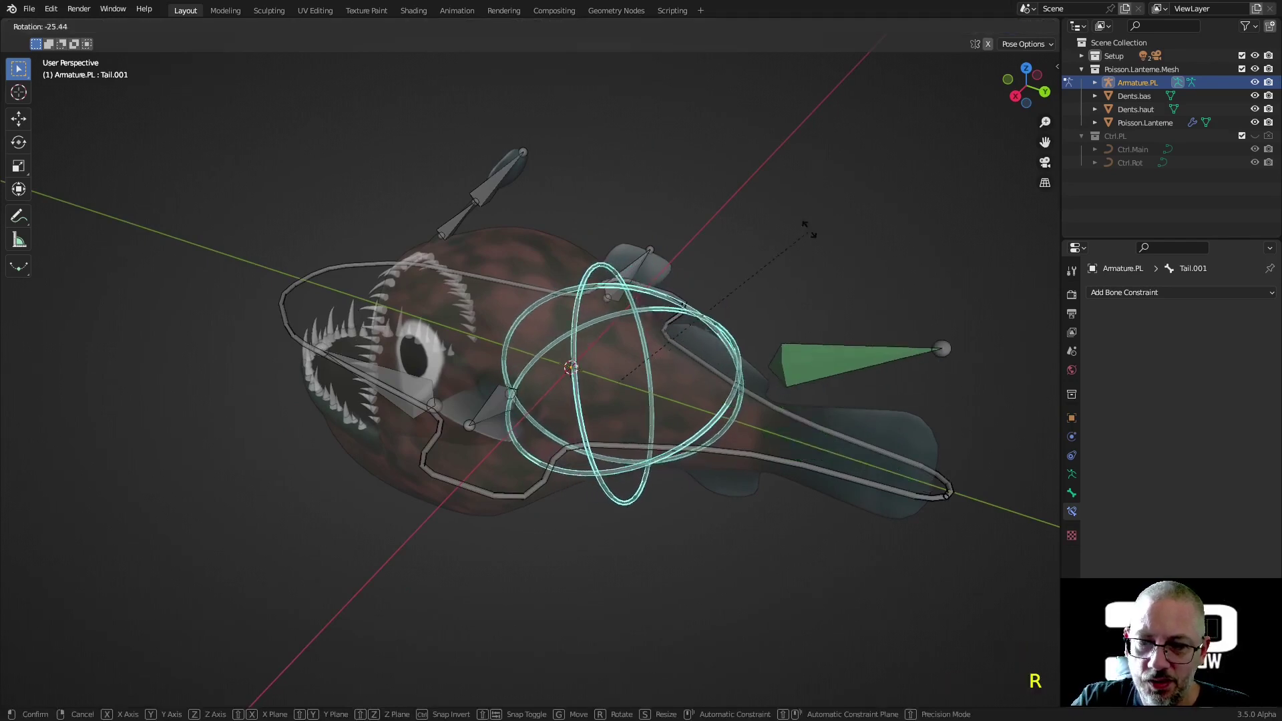
pyautogui.rightClick(800, 420)
# - Set both the target and owner spaces of Tail.002's Copy Rotation constraint to Local Space
pyautogui.click(794, 427)
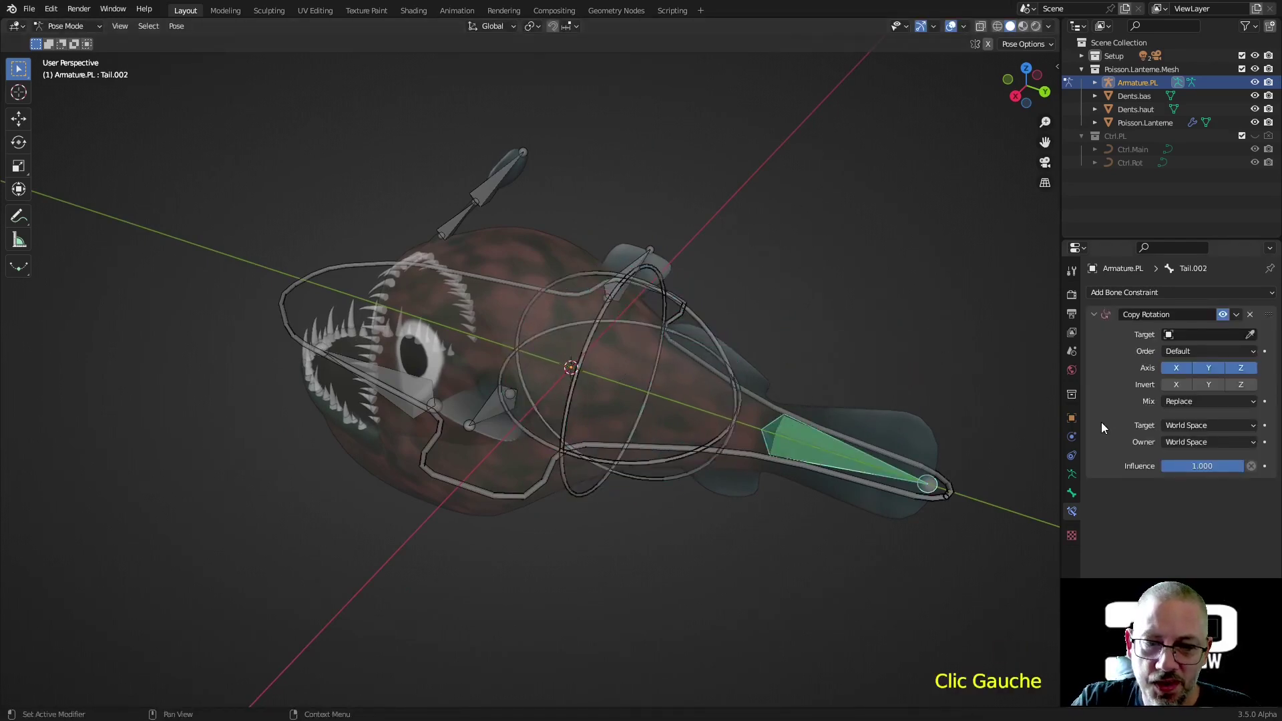
pyautogui.click(1203, 423)
pyautogui.click(1195, 470)
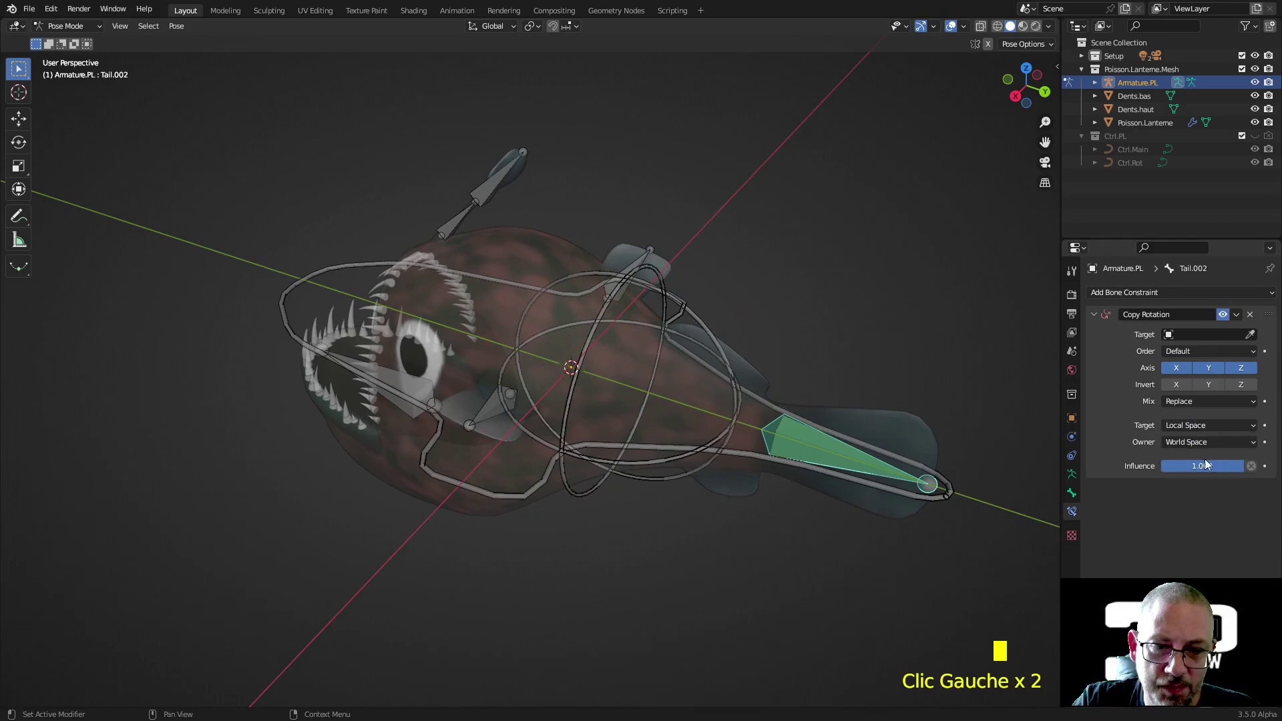
pyautogui.click(1193, 442)
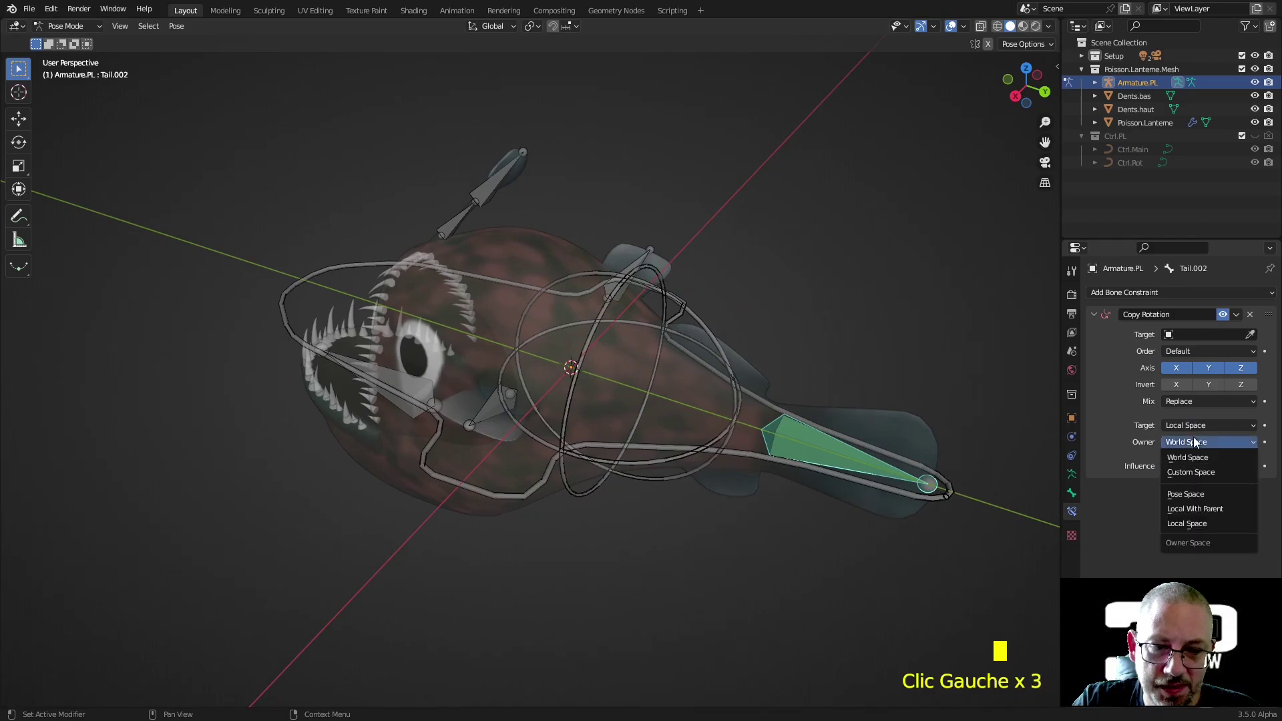
pyautogui.click(1200, 522)
# - Test the constraint by trial-rotating Tail.001 about the Z axis and Tail.002 freely, cancelling the rotations
pyautogui.click(706, 327)
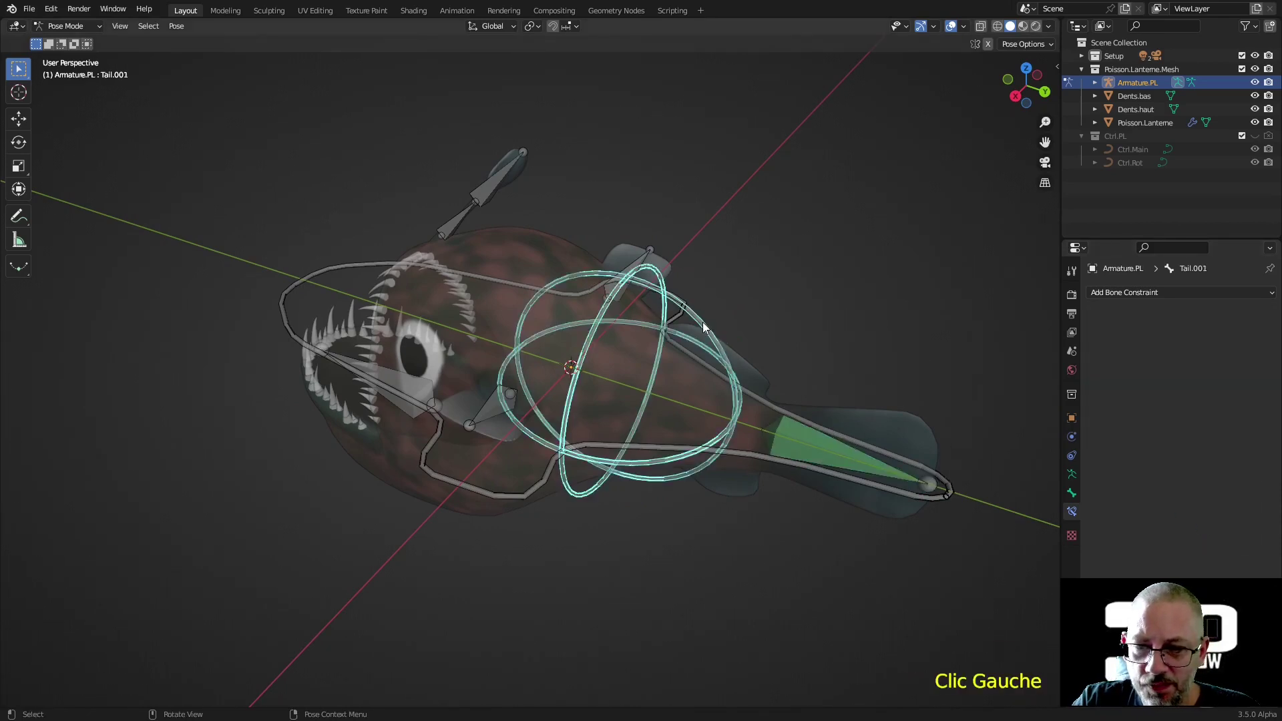
pyautogui.press('r')
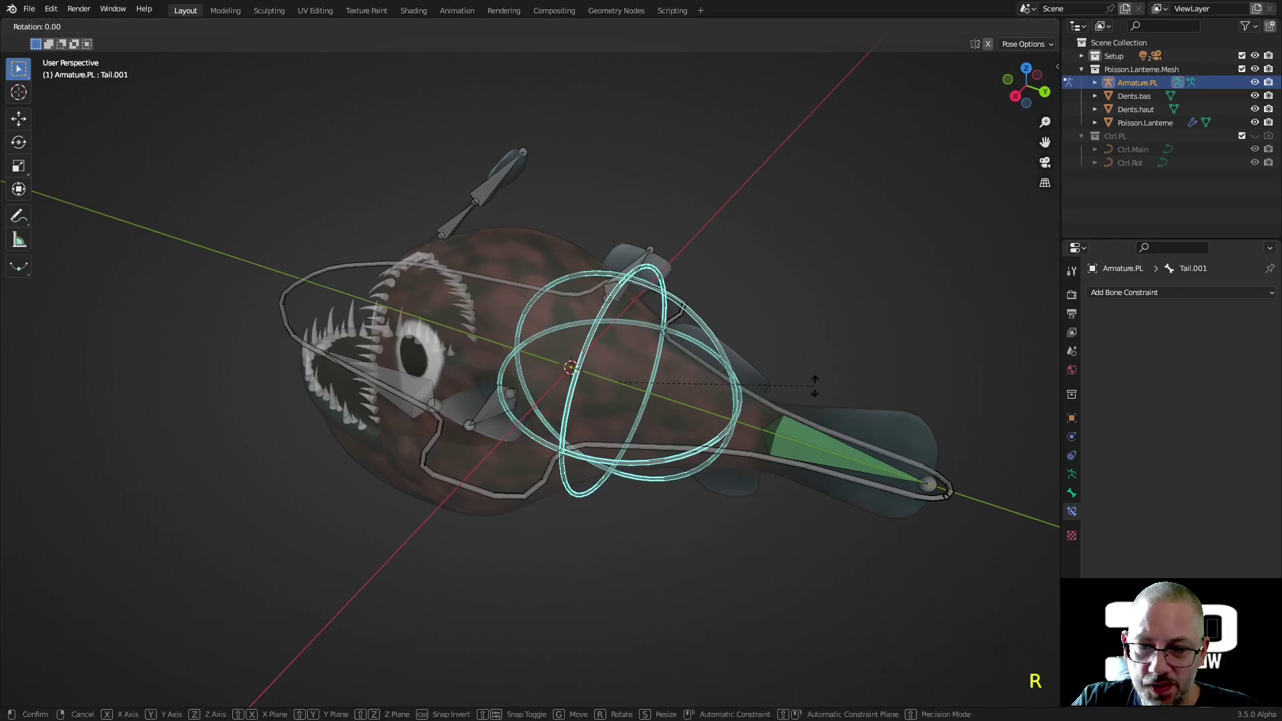
pyautogui.press('z')
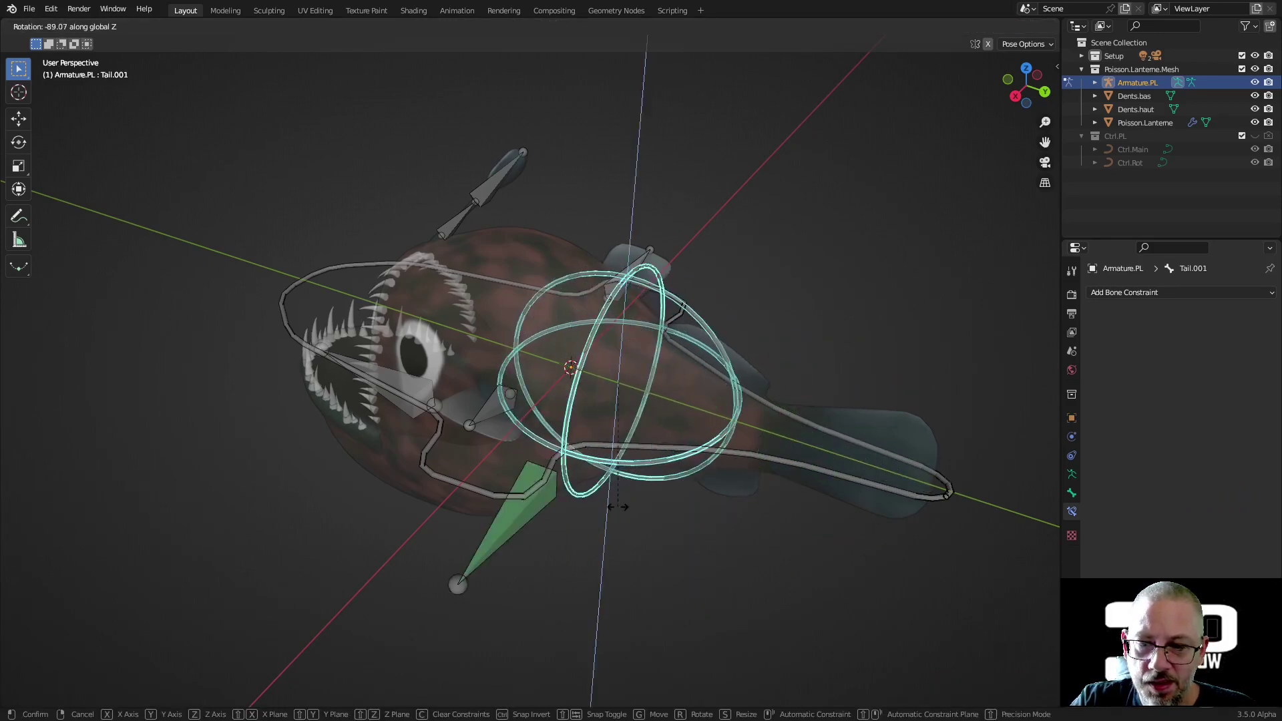
pyautogui.click(799, 429)
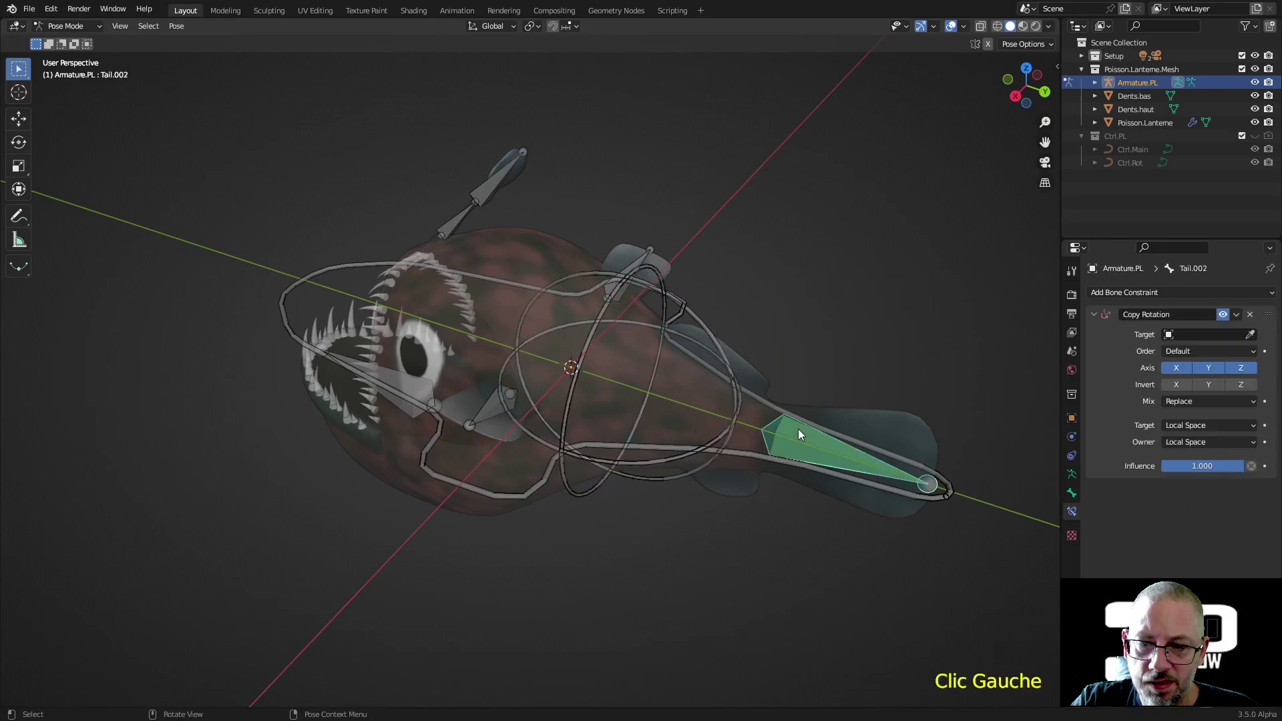
pyautogui.press('r')
pyautogui.rightClick(750, 526)
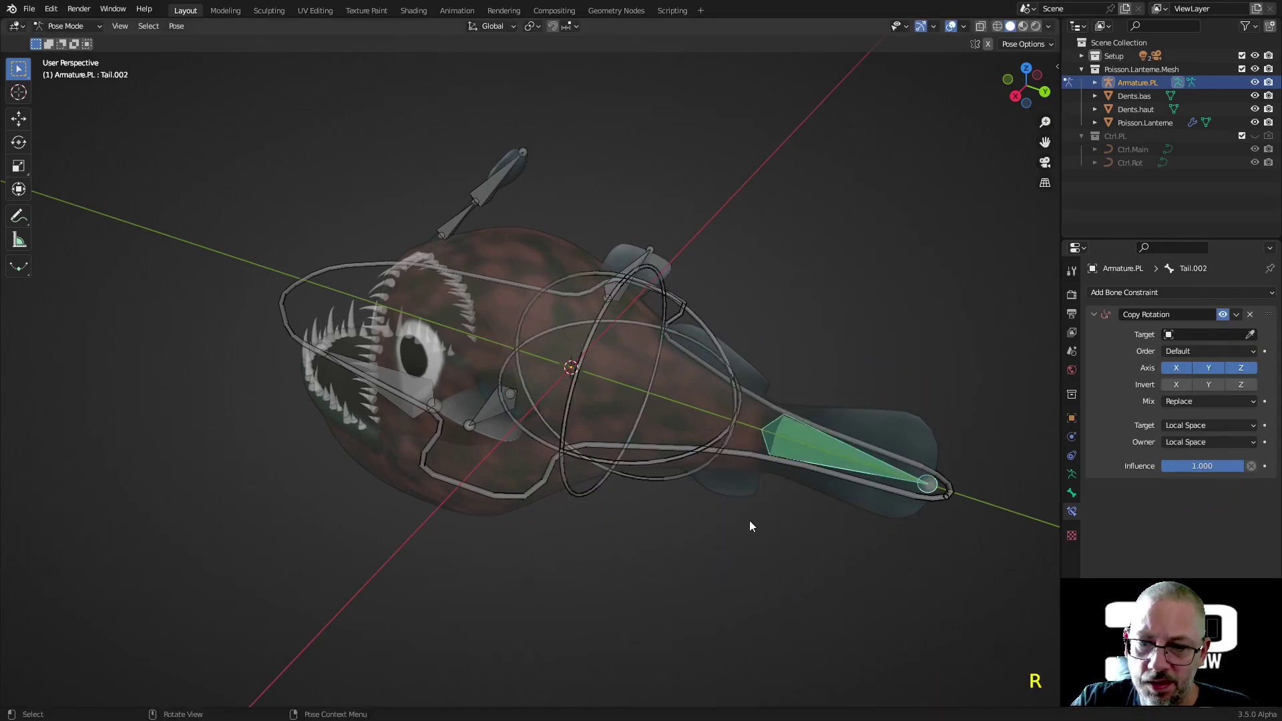
pyautogui.click(712, 330)
pyautogui.moveTo(712, 330); pyautogui.dragTo(748, 467, button='middle')
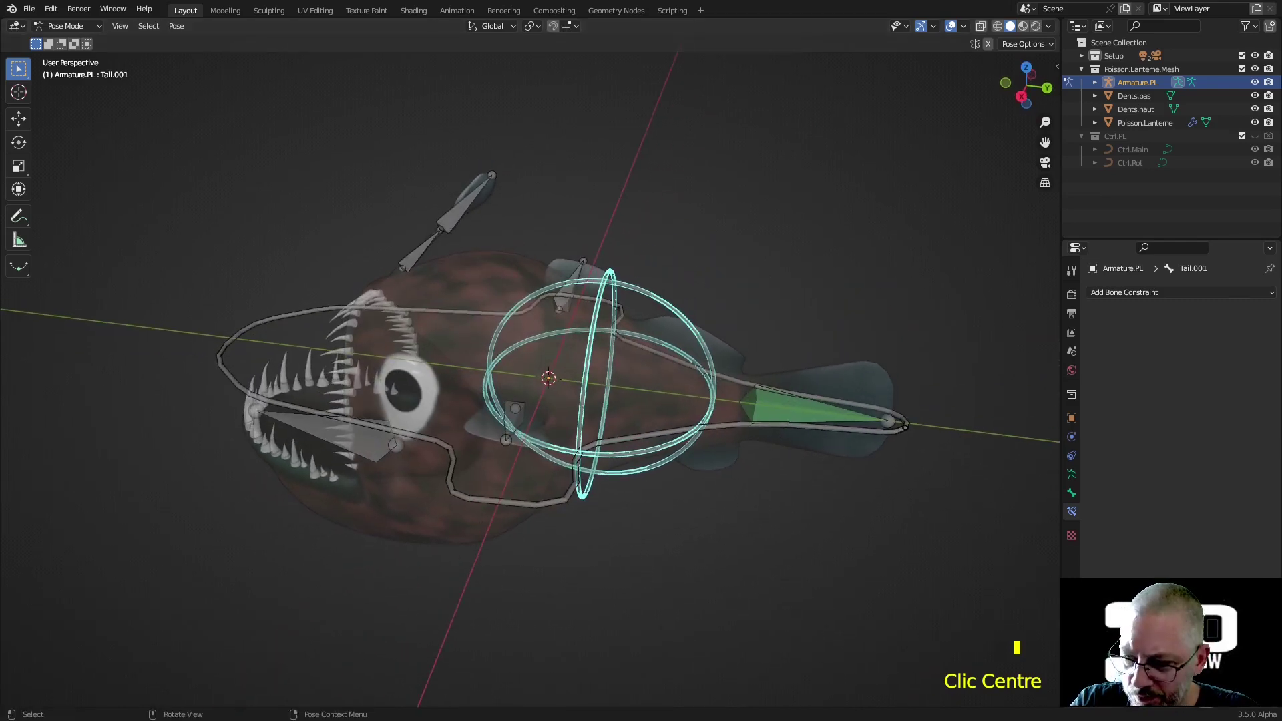
# - Set the target of Tail.002's Copy Rotation constraint to Armature.PL and its bone to Tail.001
pyautogui.click(791, 409)
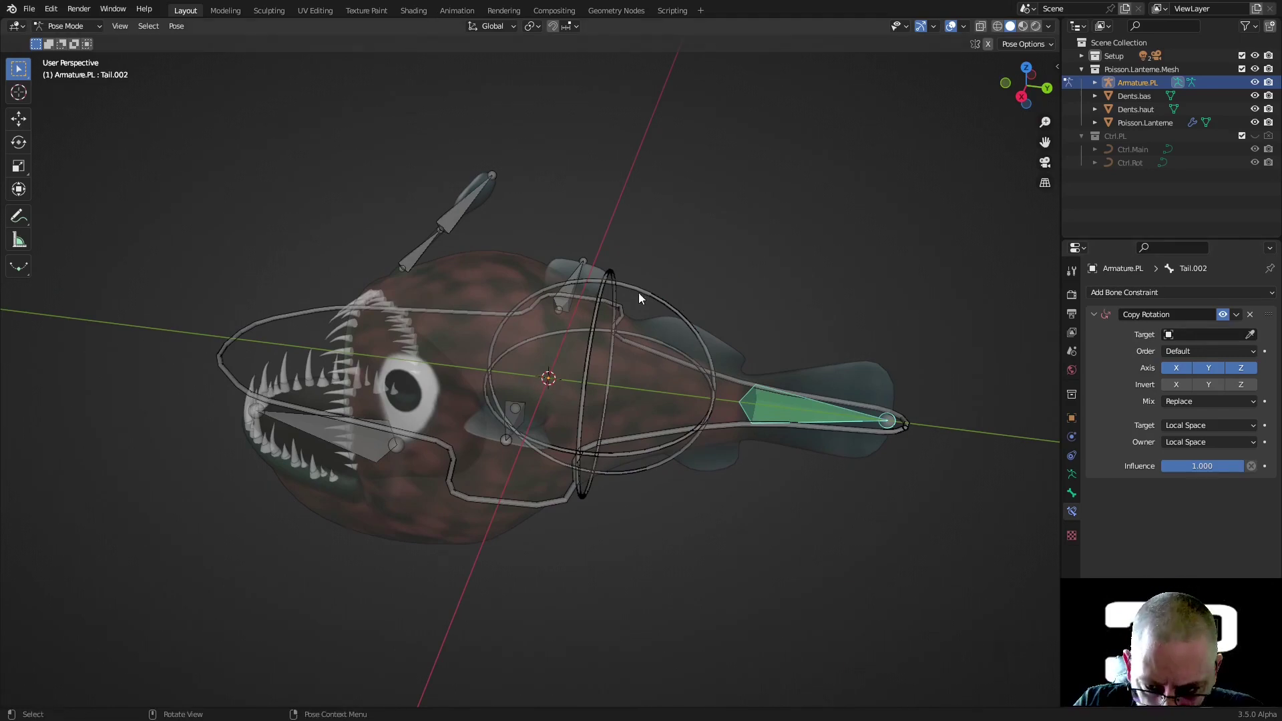
pyautogui.click(1169, 336)
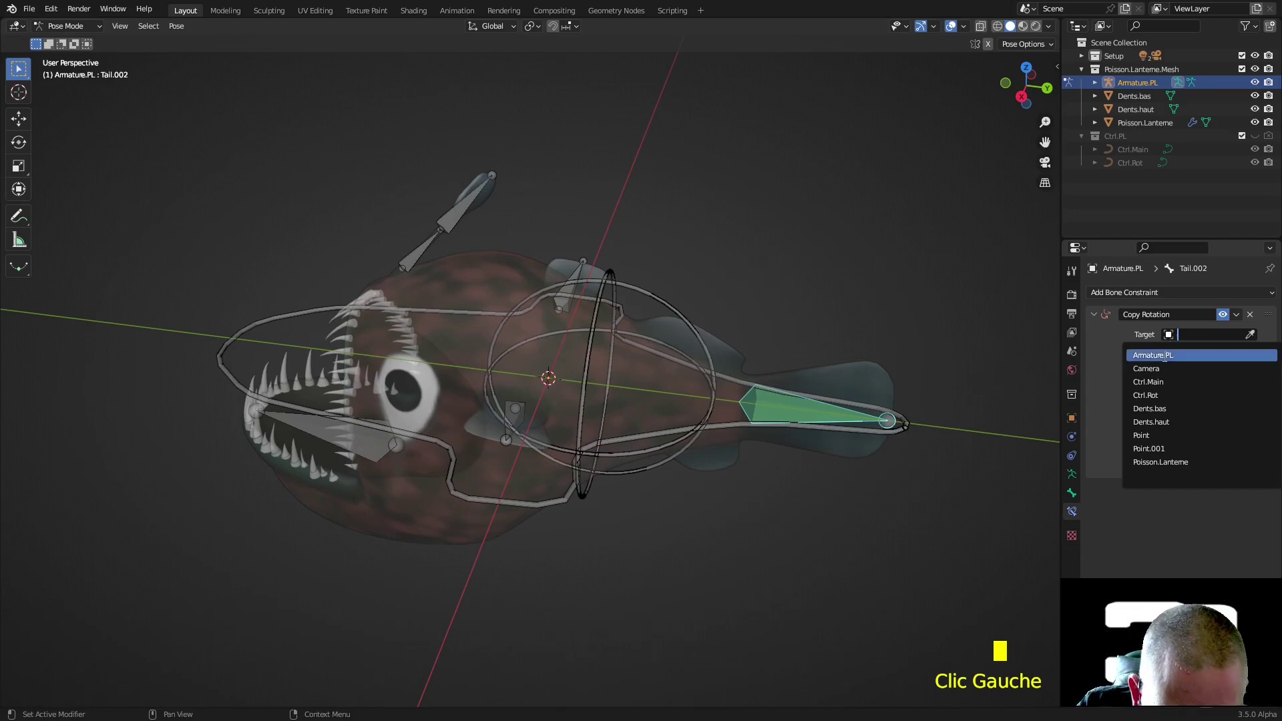
pyautogui.click(1148, 355)
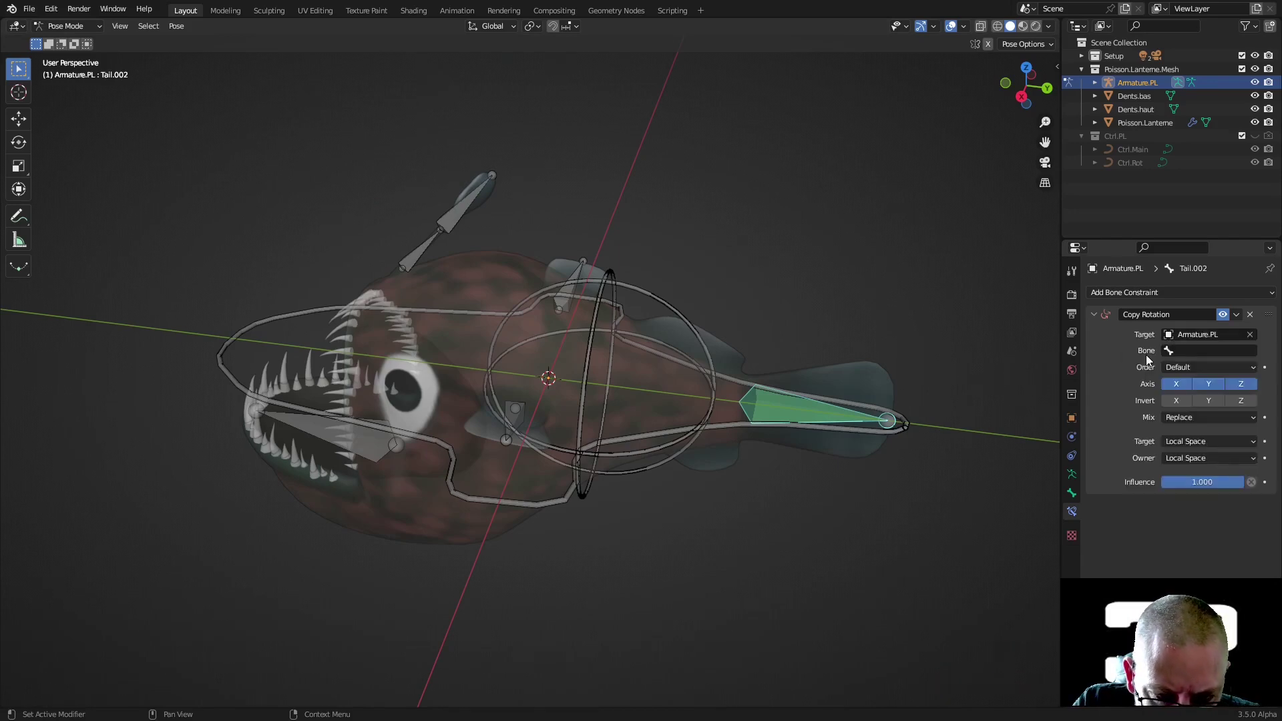
pyautogui.click(1168, 352)
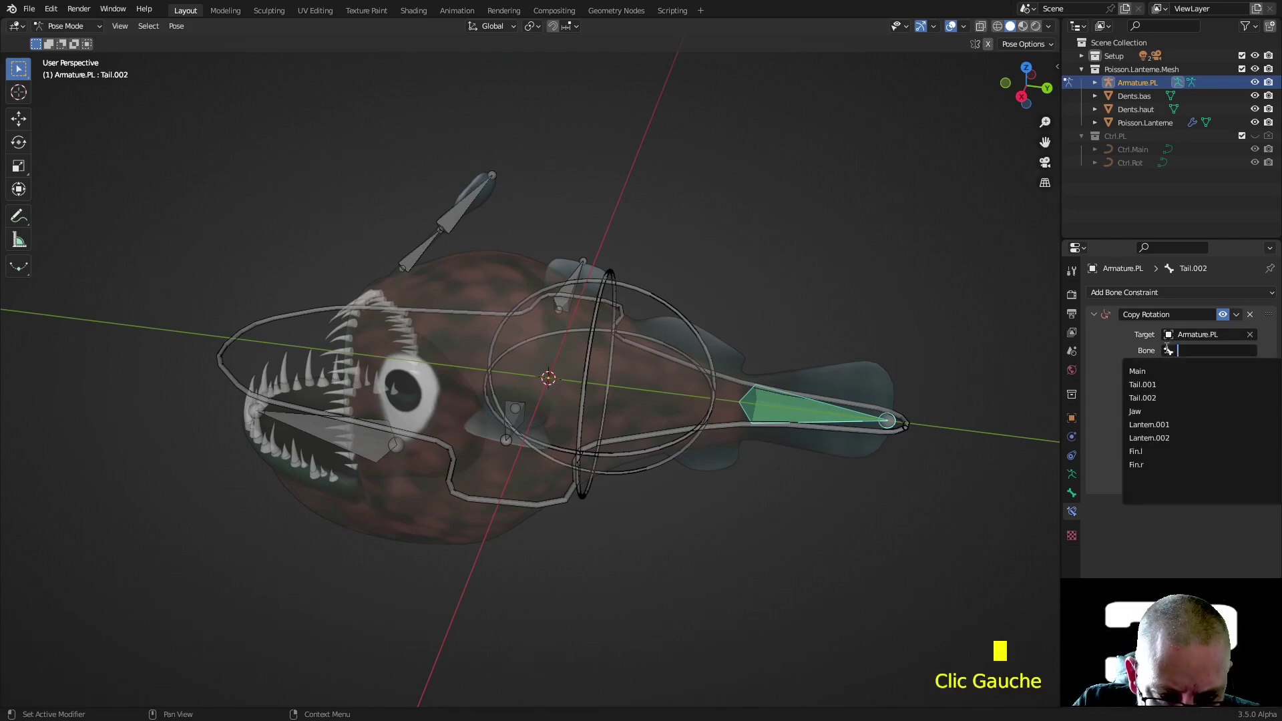
pyautogui.click(1158, 384)
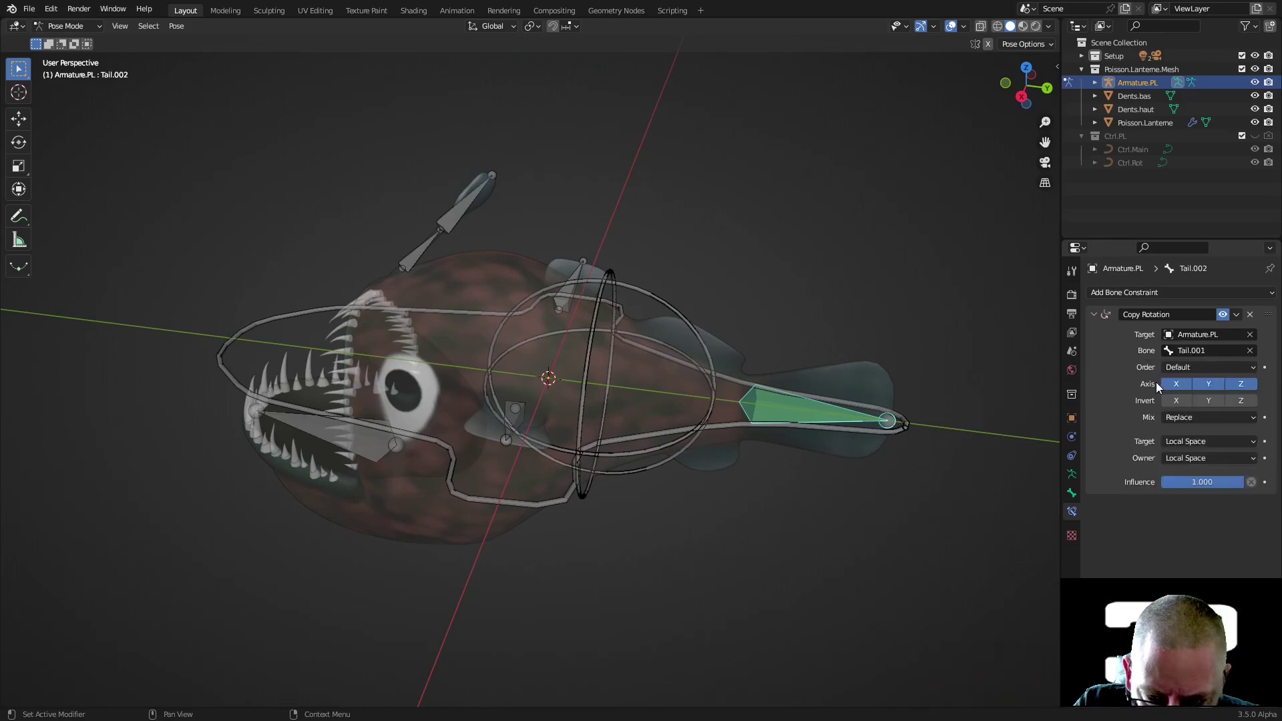
# - Test-rotate the Tail.001 controller about Z and freely to check that Tail.002 follows, cancelling each rotation
pyautogui.click(659, 308)
pyautogui.moveTo(660, 307); pyautogui.dragTo(704, 374, button='middle')
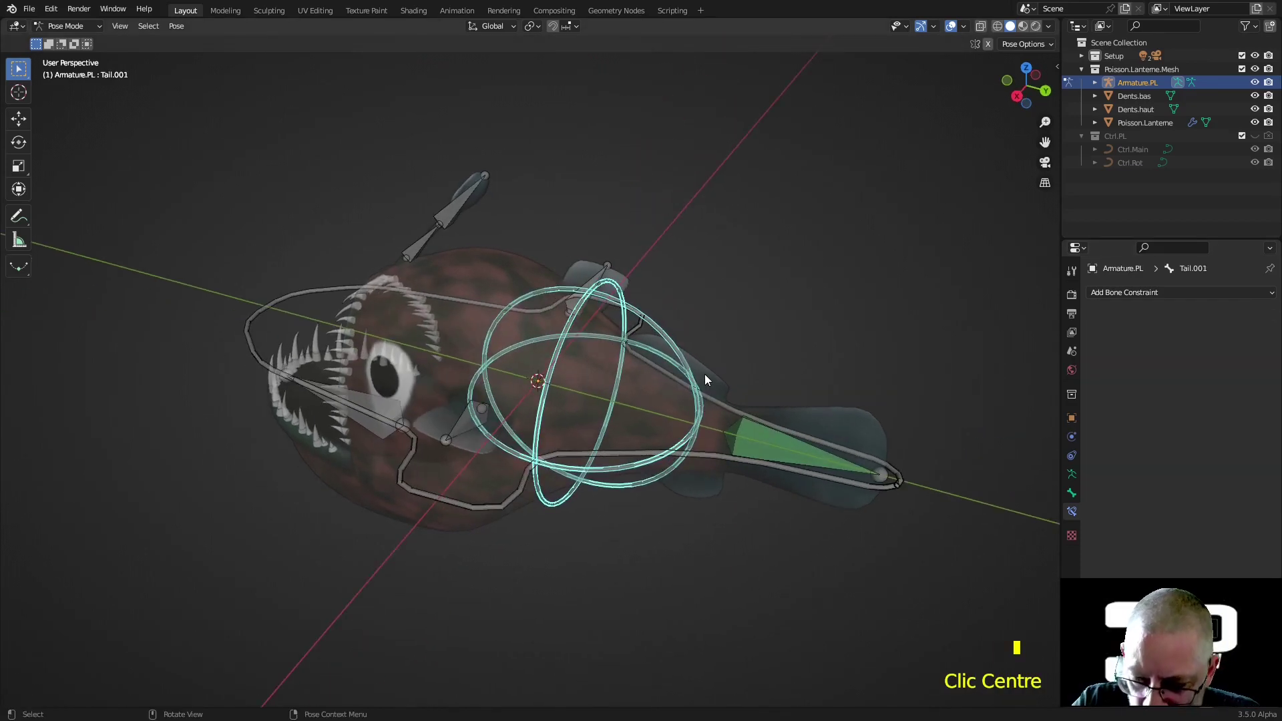
pyautogui.press('r')
pyautogui.press('z')
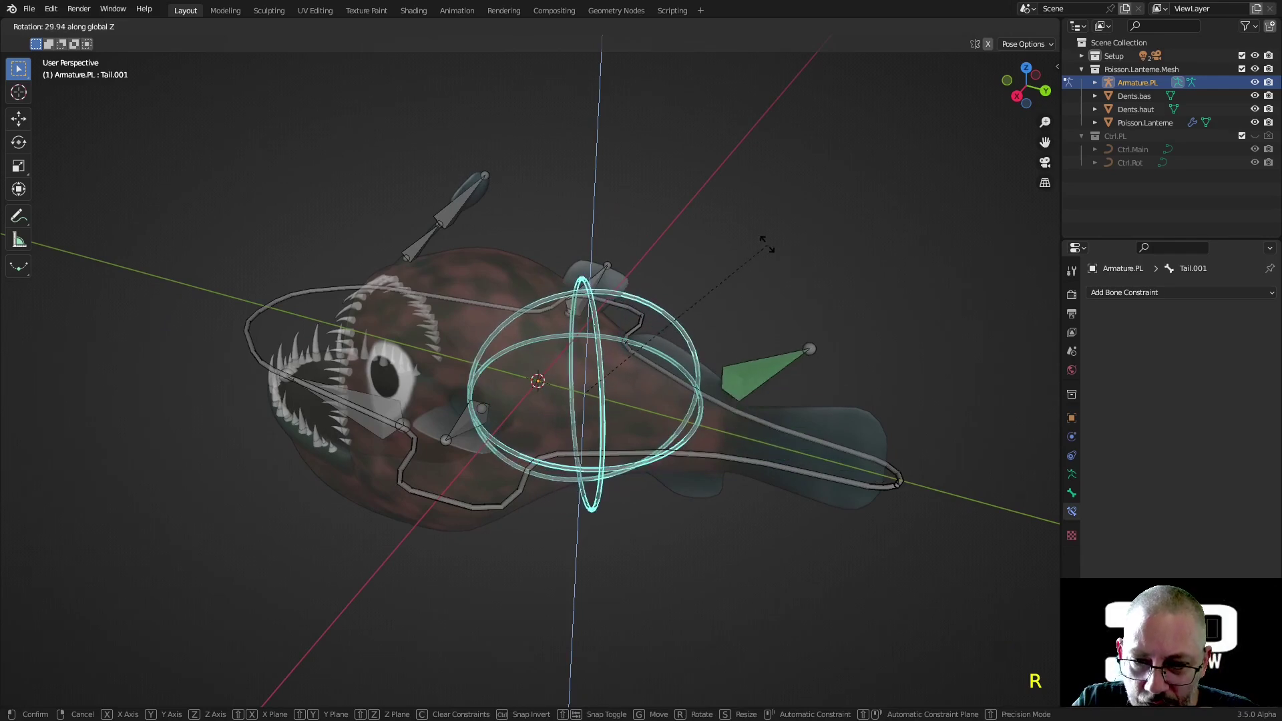
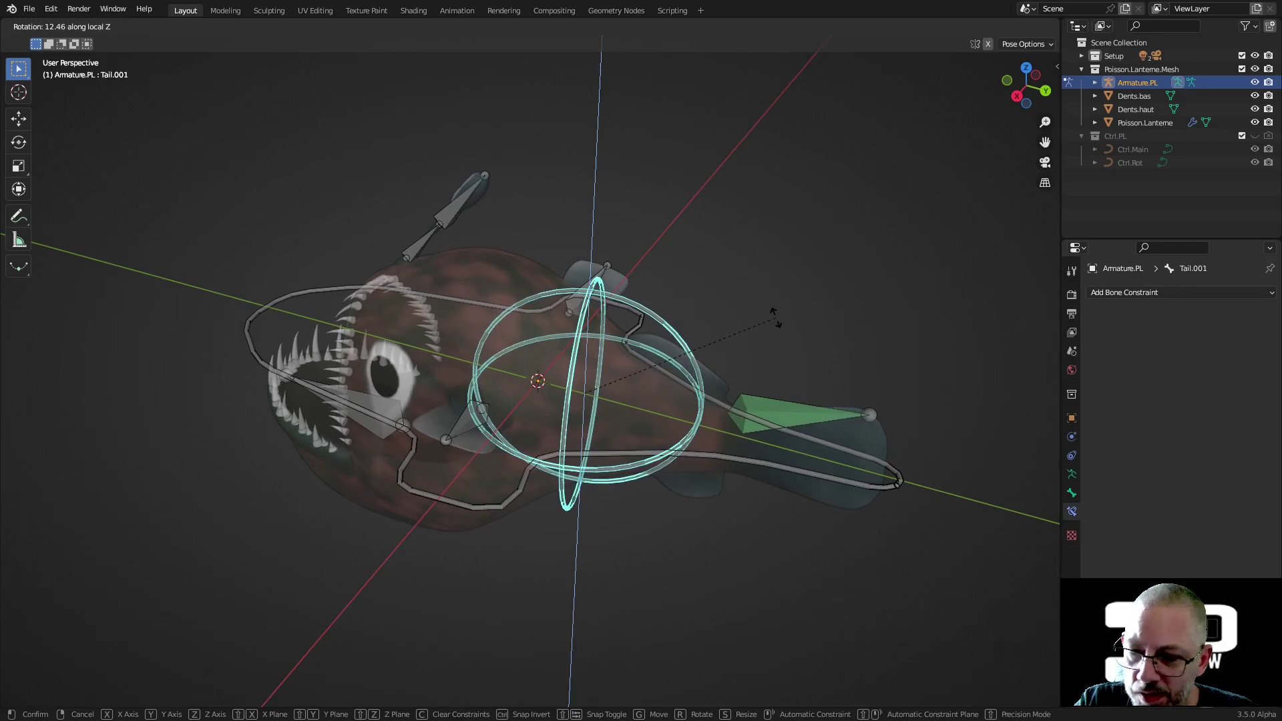
pyautogui.press('z')
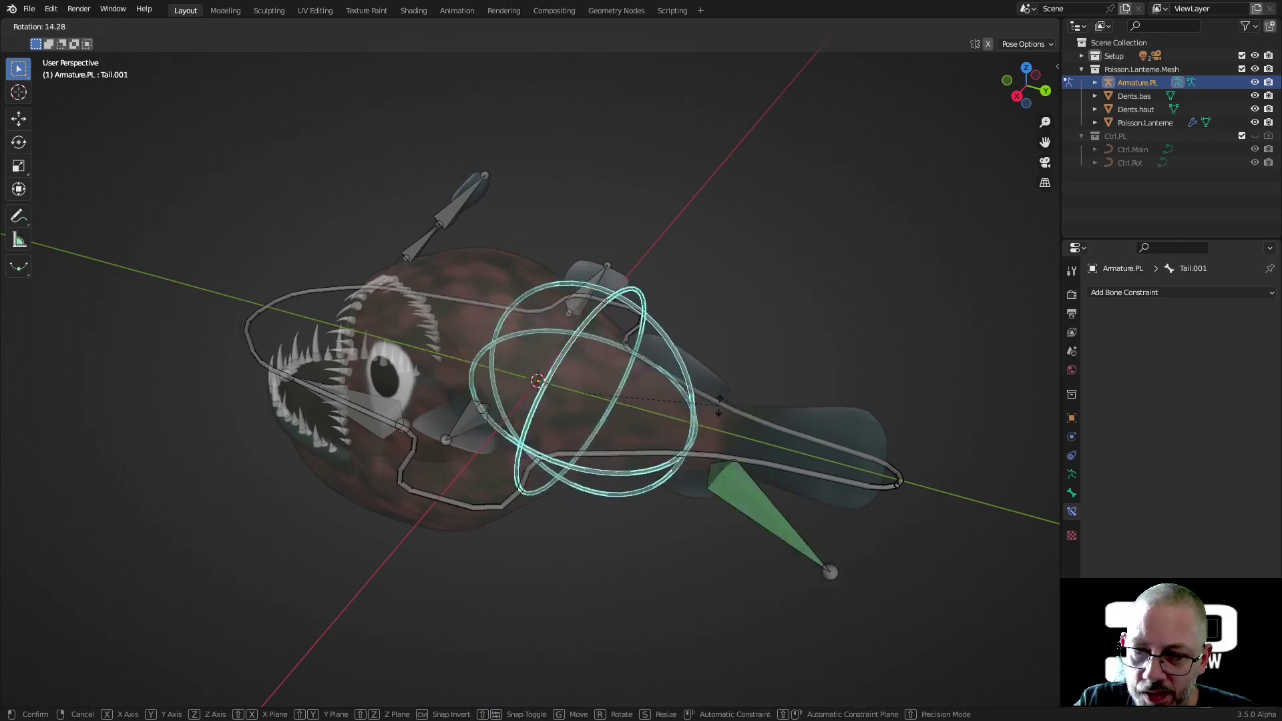
pyautogui.rightClick(735, 314)
pyautogui.moveTo(734, 314); pyautogui.dragTo(774, 436, button='middle')
pyautogui.press('r')
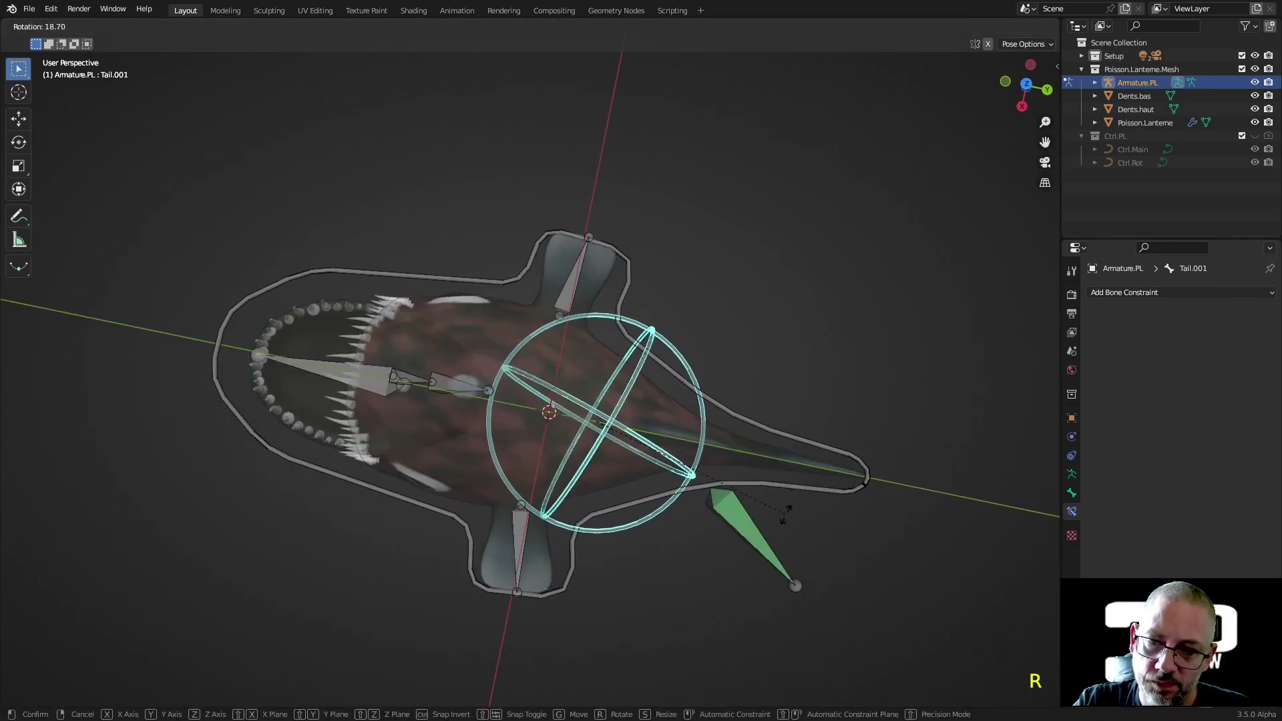
pyautogui.rightClick(793, 483)
pyautogui.moveTo(793, 483); pyautogui.dragTo(844, 398, button='middle')
# - Move the Tail.002 bone to the second bone layer
pyautogui.click(797, 315)
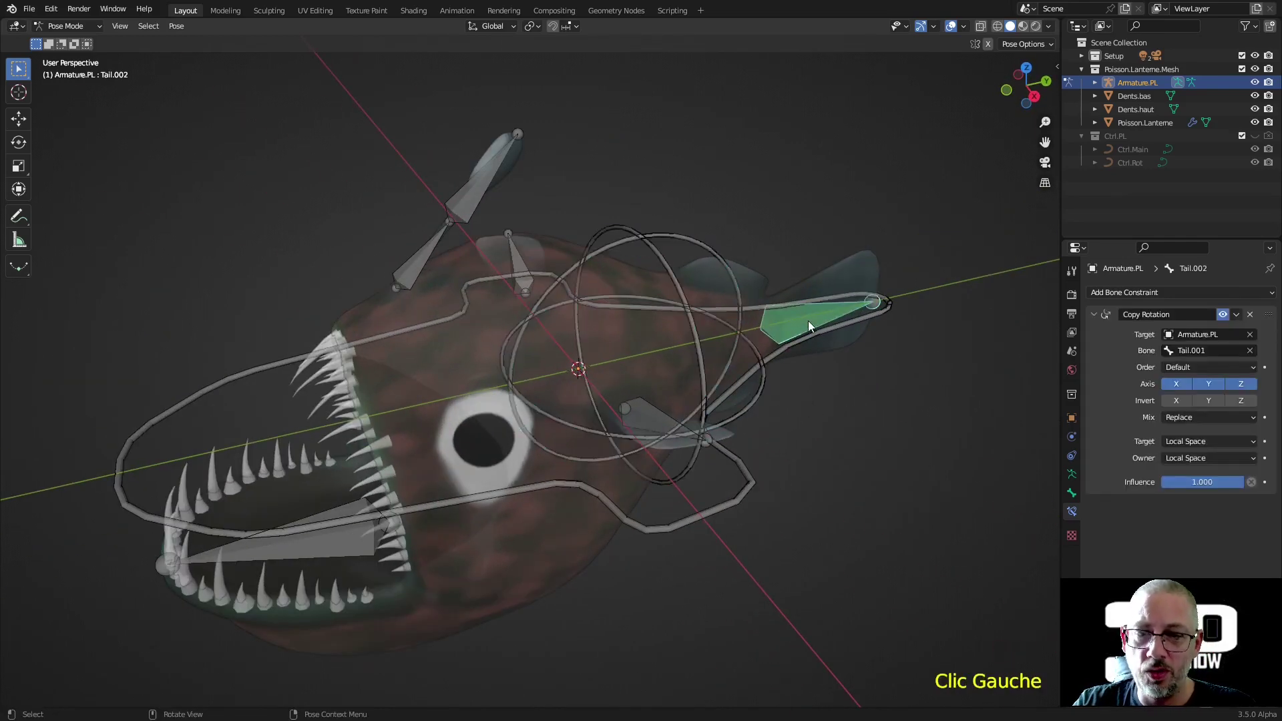
pyautogui.press('m')
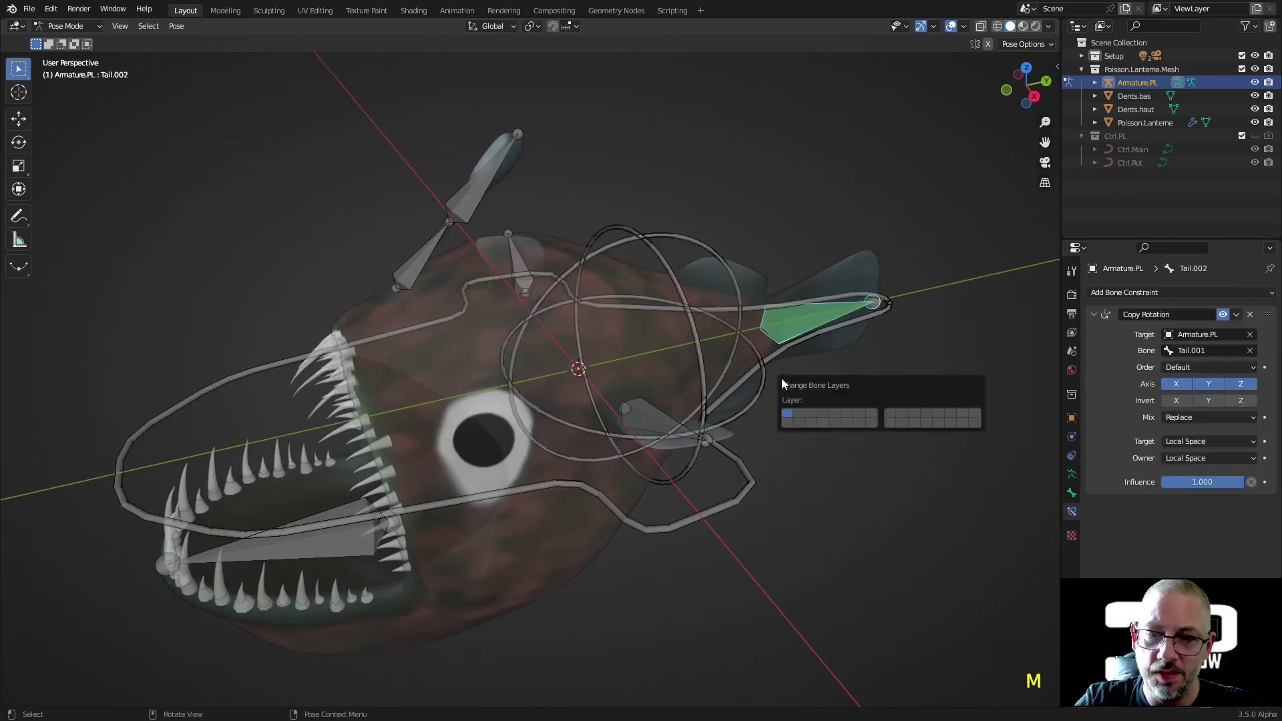
pyautogui.click(800, 412)
pyautogui.moveTo(866, 453)
pyautogui.mouseDown(button='middle')
pyautogui.moveTo(822, 400)
pyautogui.moveTo(900, 460)
pyautogui.moveTo(881, 451)
pyautogui.mouseUp(button='middle')
# - Select the Lantern.001 bone and assign Ctrl.Rot as its custom shape object
pyautogui.click(455, 314)
pyautogui.moveTo(456, 314); pyautogui.dragTo(1057, 461, button='middle')
pyautogui.click(1072, 493)
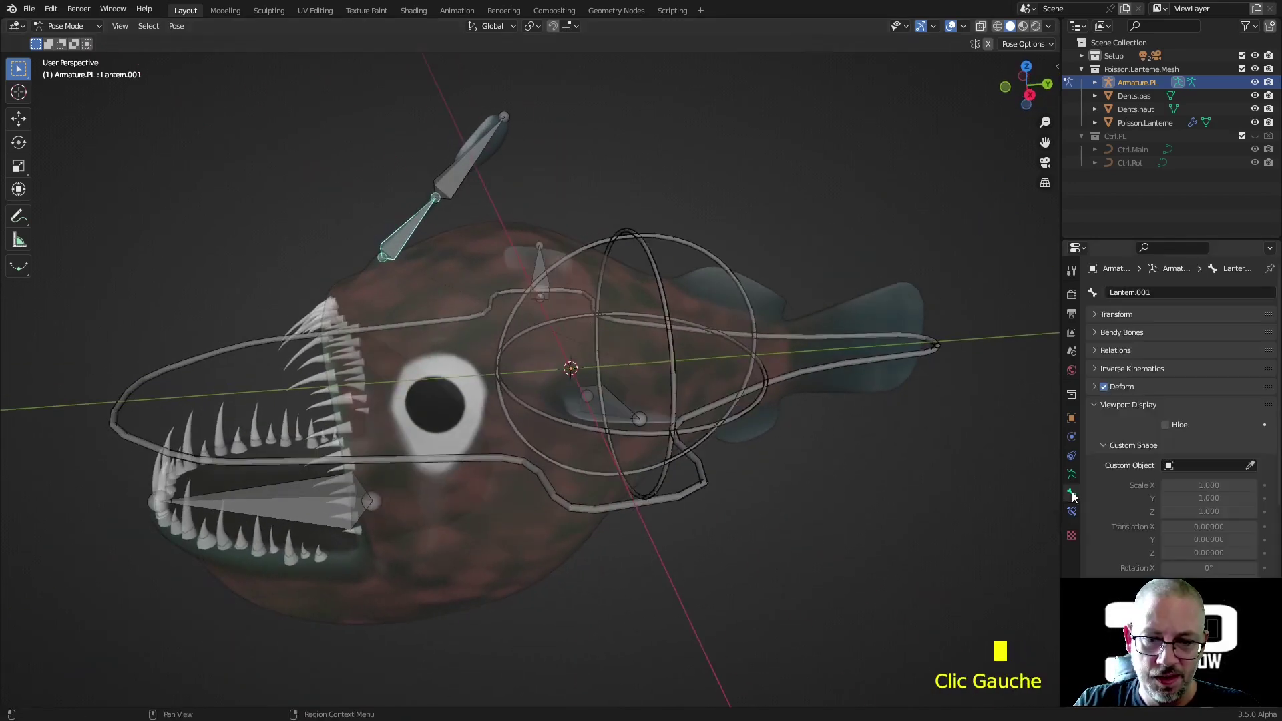
pyautogui.click(1168, 466)
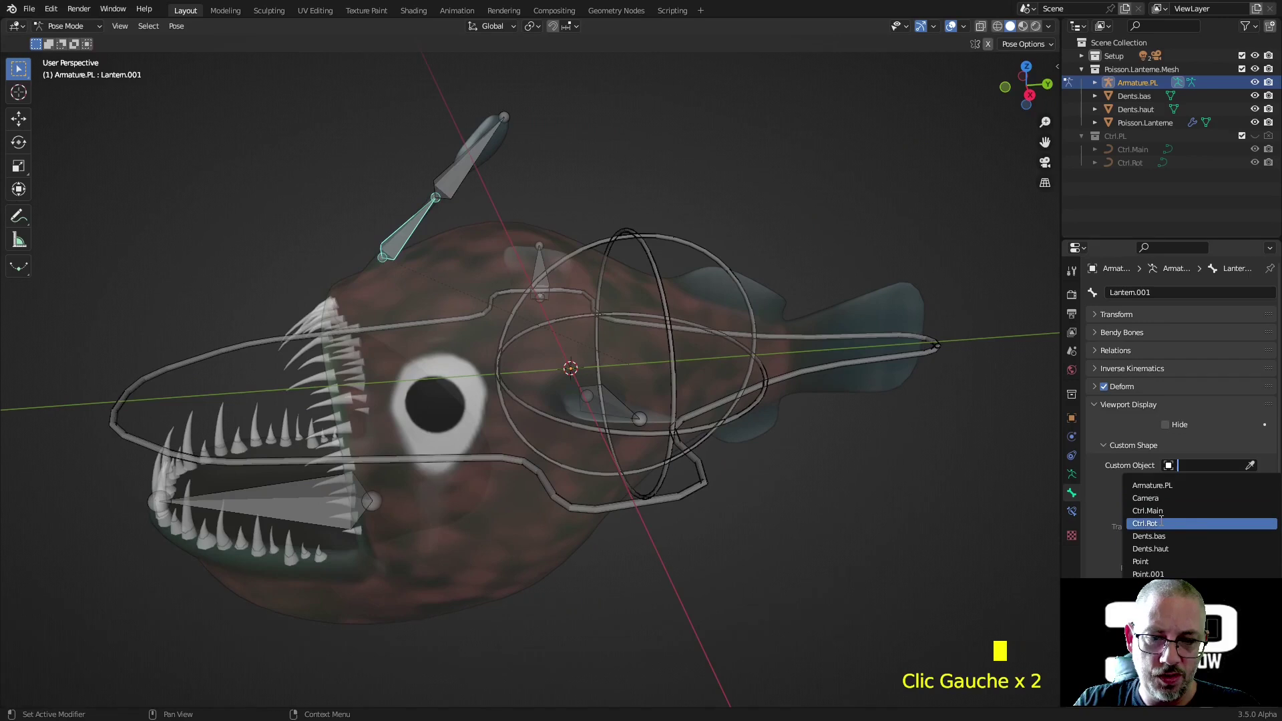
pyautogui.click(1160, 523)
pyautogui.moveTo(674, 385)
pyautogui.mouseDown(button='middle')
pyautogui.moveTo(707, 358)
pyautogui.moveTo(745, 375)
pyautogui.moveTo(684, 377)
pyautogui.mouseUp(button='middle')
# - Select the Lantern.002 bone and assign Ctrl.Rot as its custom shape object
pyautogui.click(458, 175)
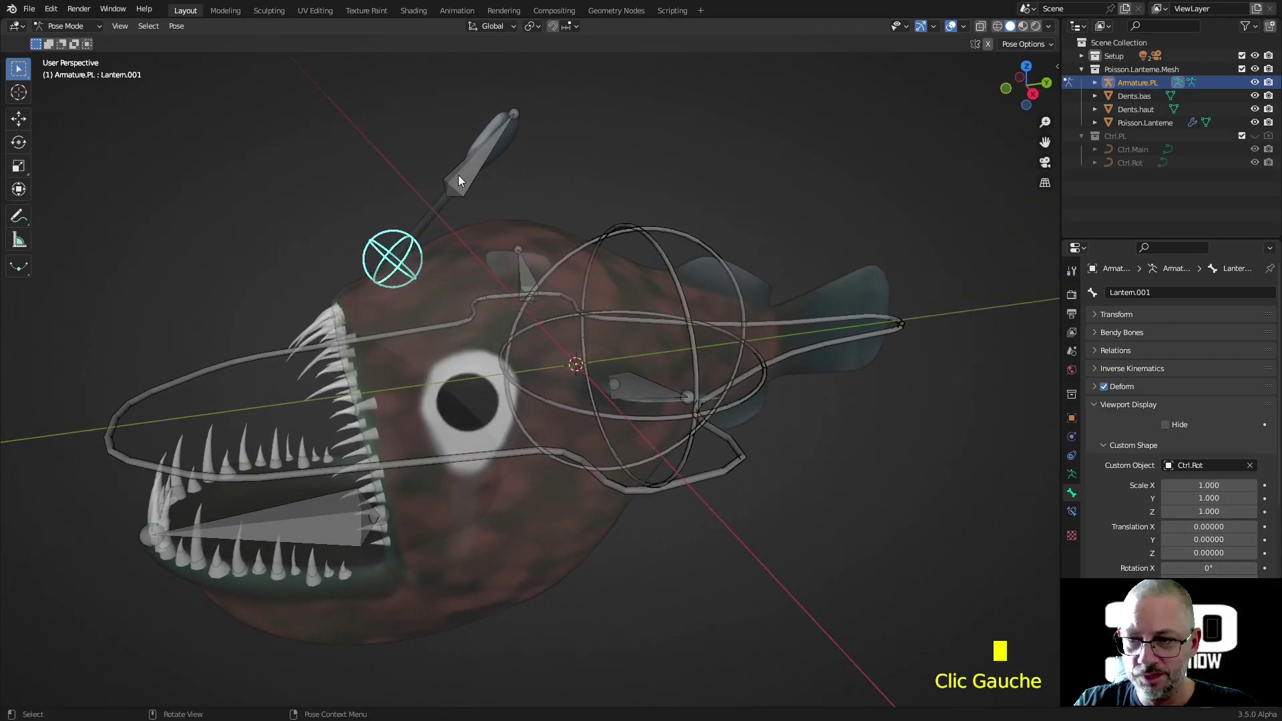
pyautogui.doubleClick(1175, 465)
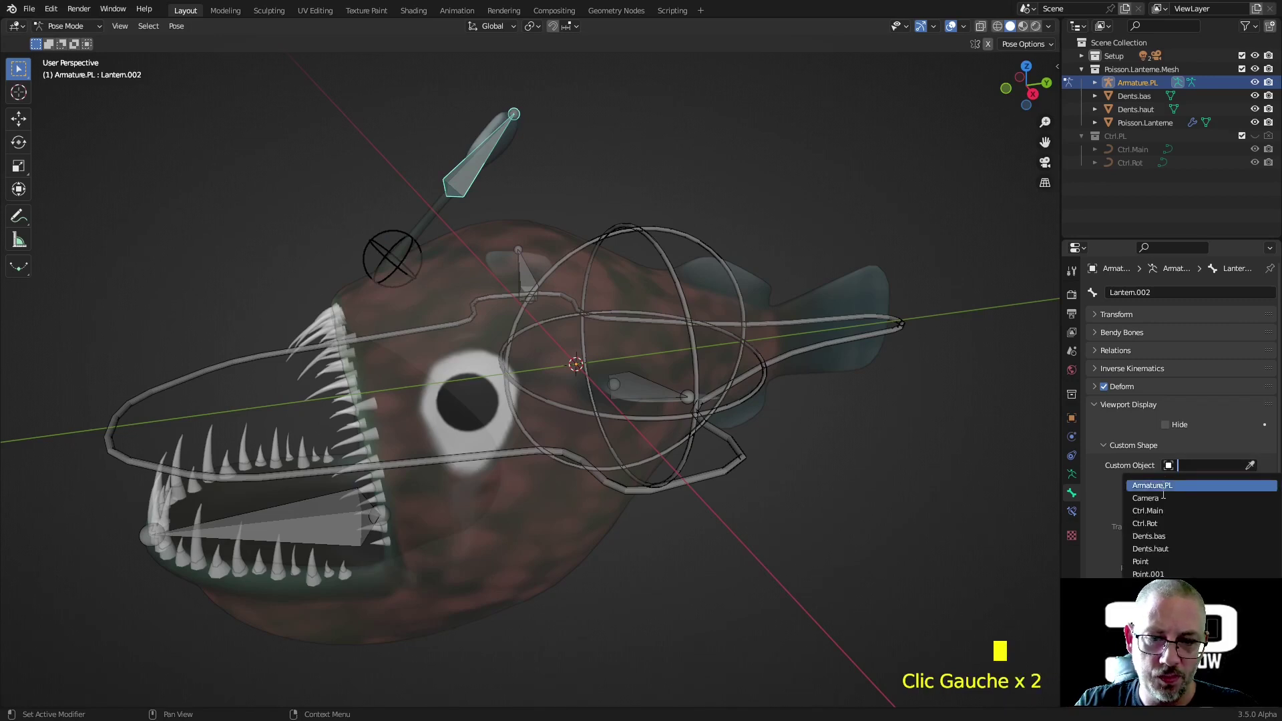
pyautogui.click(1168, 519)
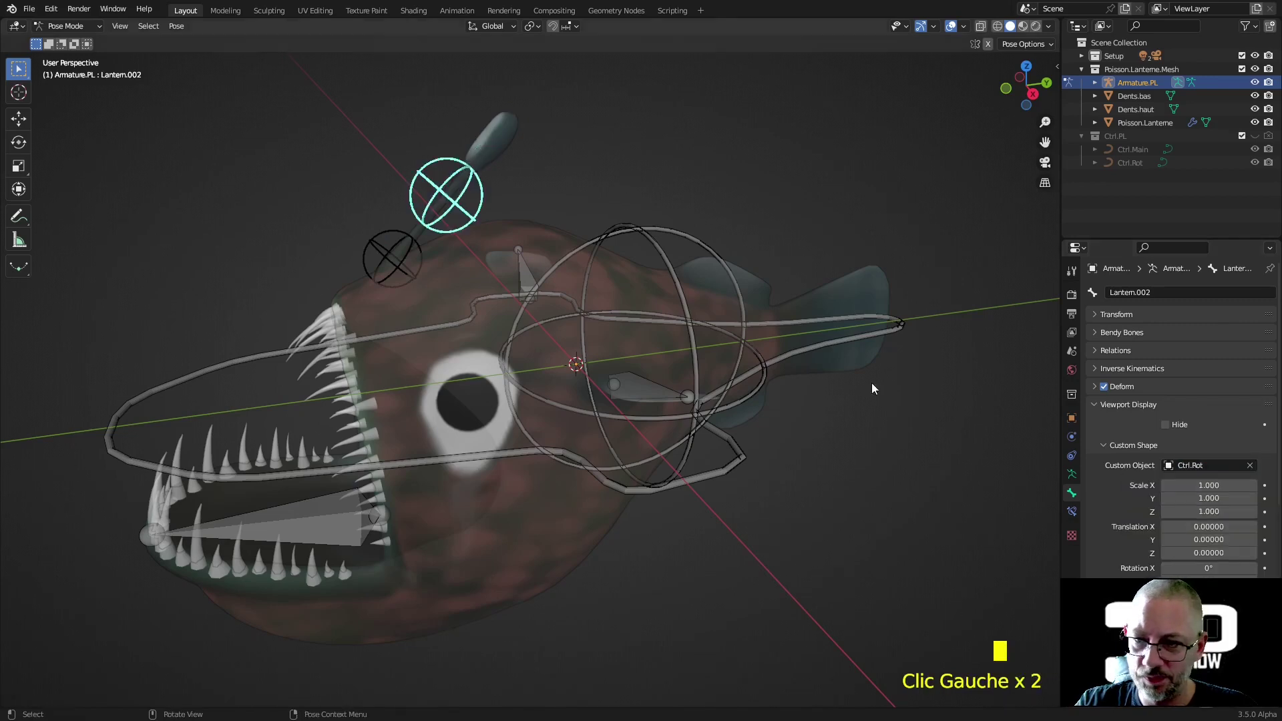
# - Set the X, Y and Z scale of Lantern.002's custom shape to 0.6 and deselect the bone
pyautogui.moveTo(1199, 486); pyautogui.dragTo(1199, 510)
pyautogui.write('.')
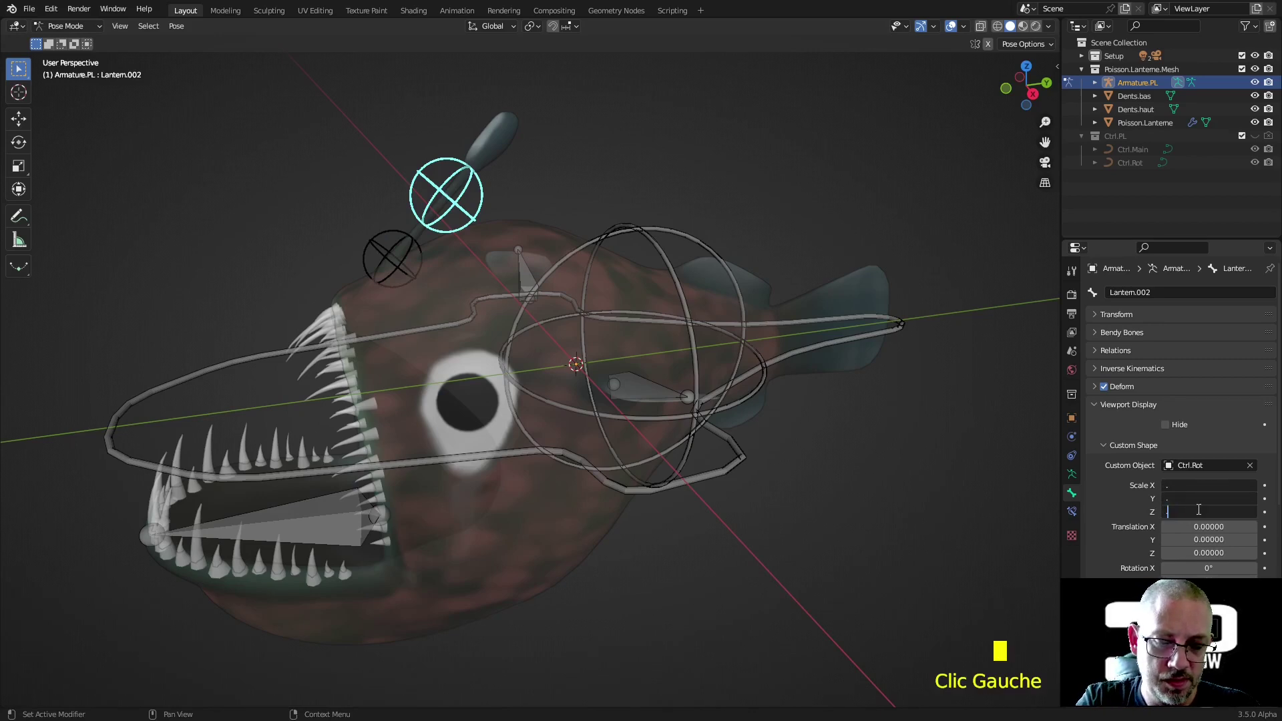
pyautogui.write('6')
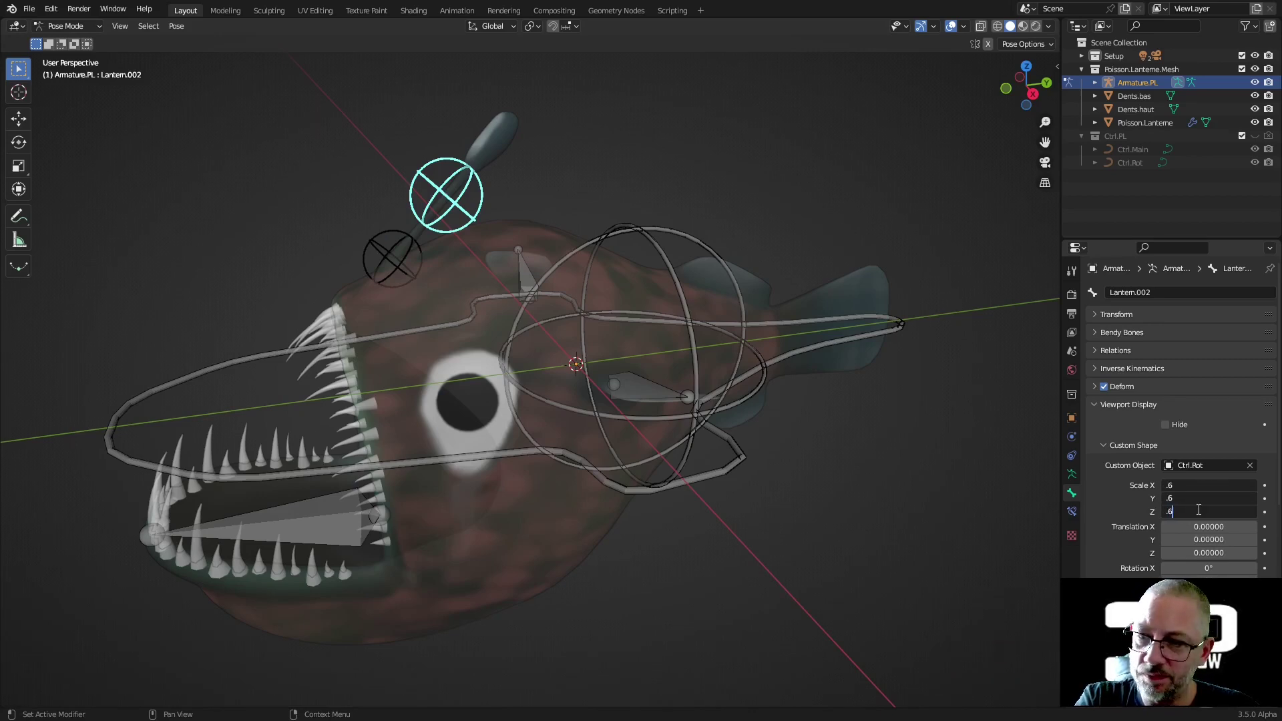
pyautogui.press('Return')
pyautogui.click(651, 338)
pyautogui.moveTo(688, 141); pyautogui.dragTo(680, 185, button='middle')
# - Select the Jaw bone and assign Ctrl.Rot as its custom shape object
pyautogui.click(303, 491)
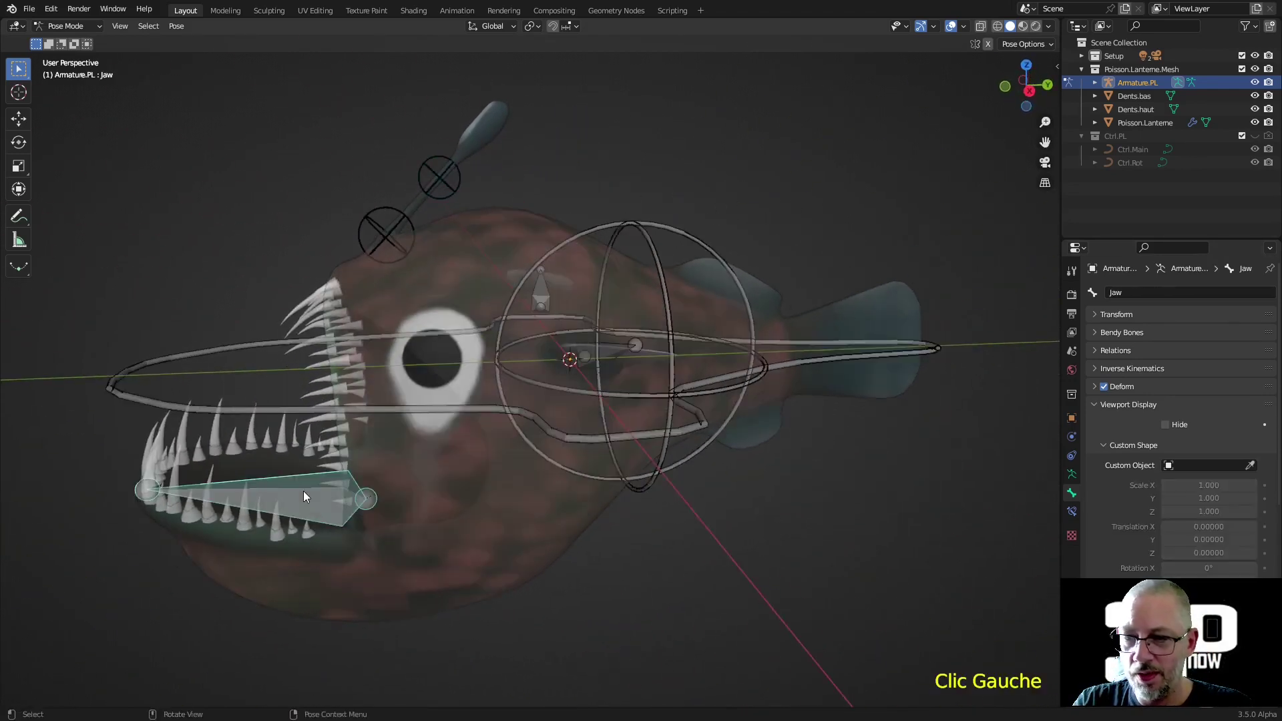
pyautogui.click(1167, 464)
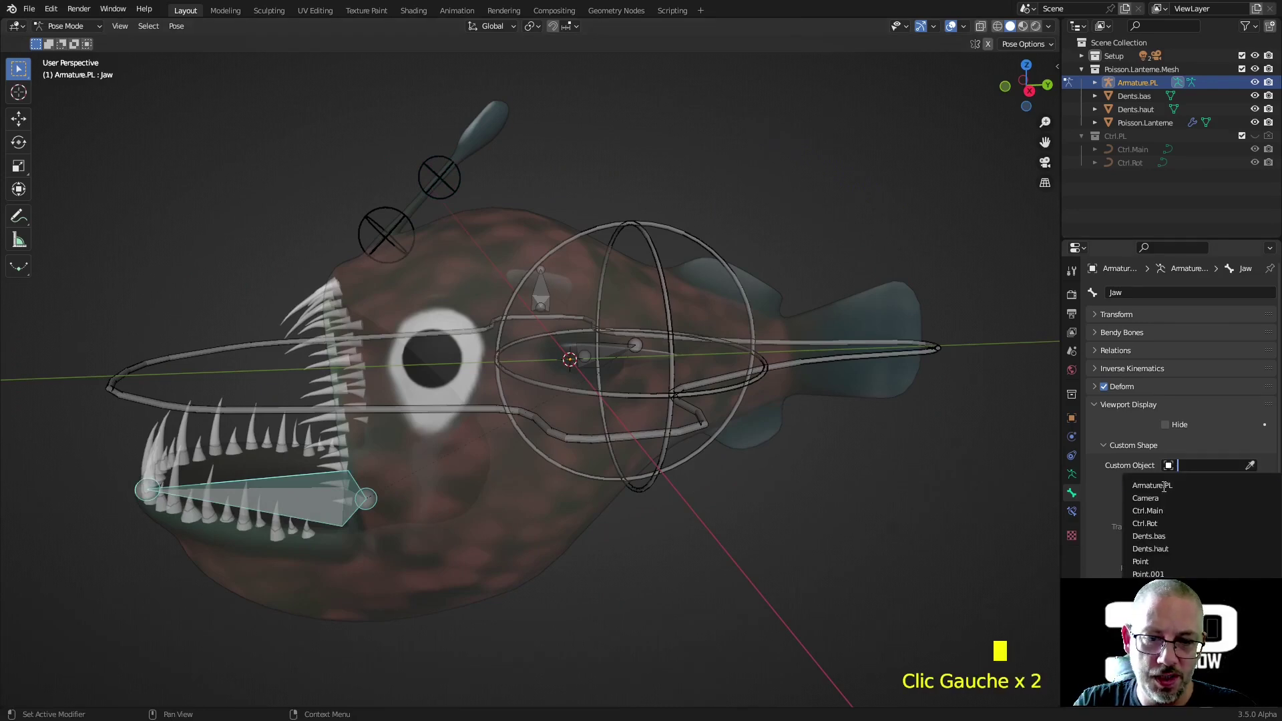
pyautogui.click(1154, 524)
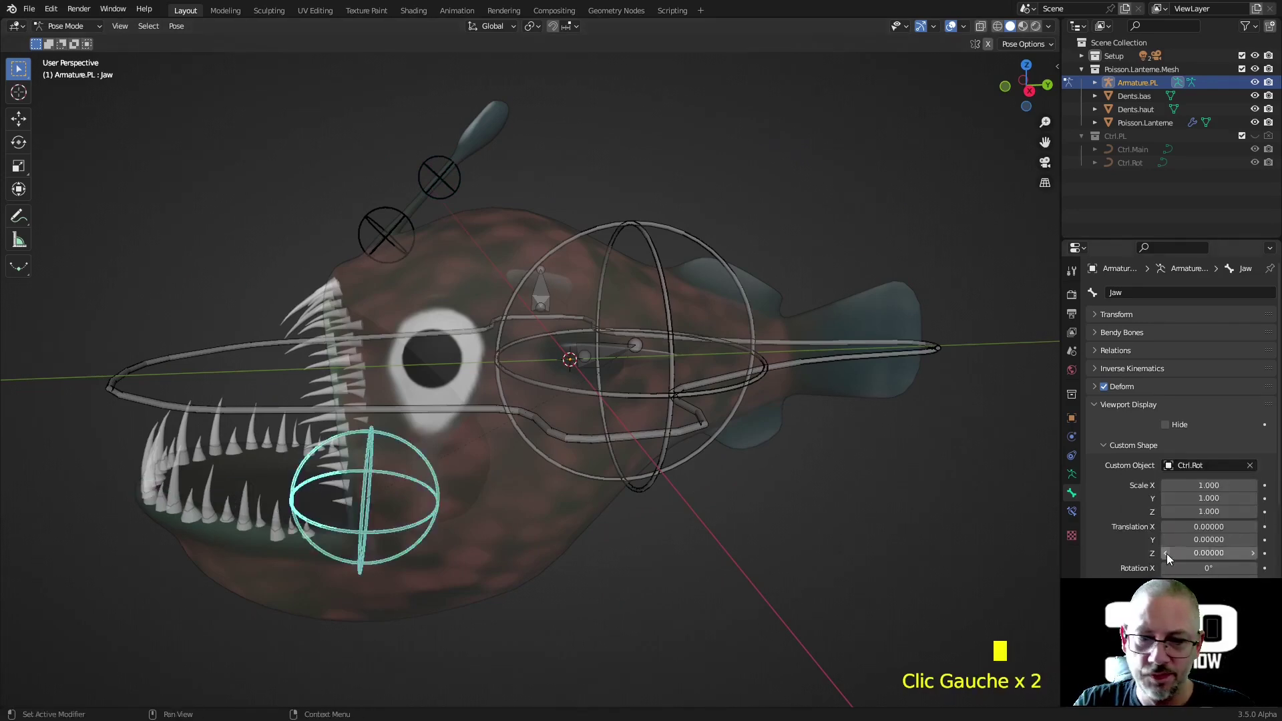
# - Turn off Scale to Bone Length for the Jaw's custom shape and set its X, Y and Z scale to 0.8
pyautogui.scroll(-2, 1101, 531)
pyautogui.scroll(-1, 1148, 576)
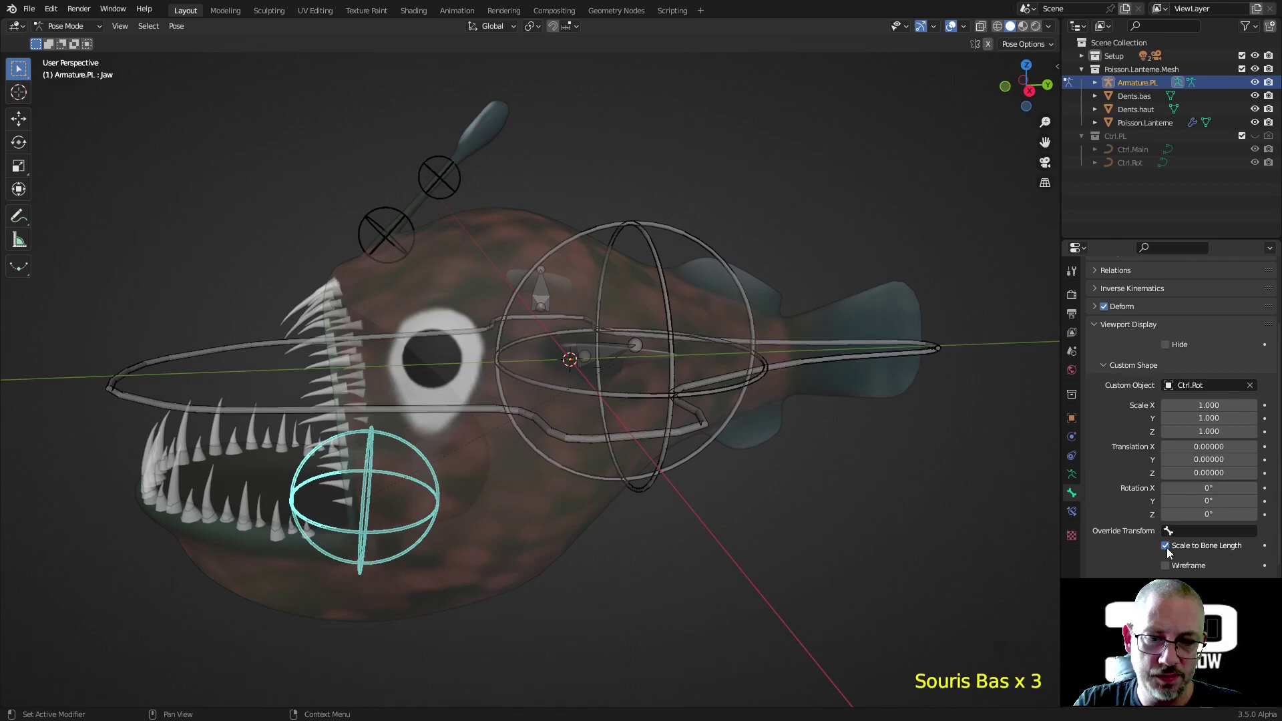
pyautogui.click(1166, 546)
pyautogui.scroll(-2, 771, 551)
pyautogui.moveTo(771, 551); pyautogui.dragTo(891, 534, button='middle')
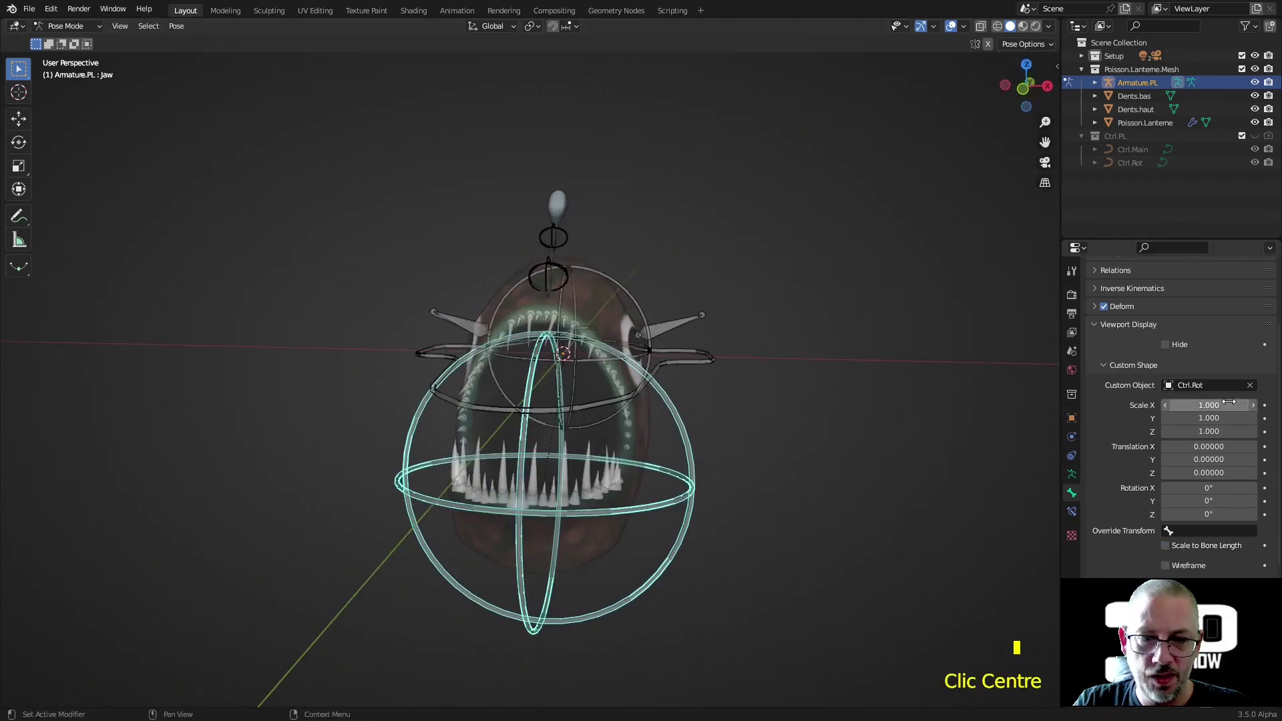
pyautogui.click(1223, 405)
pyautogui.write('.8')
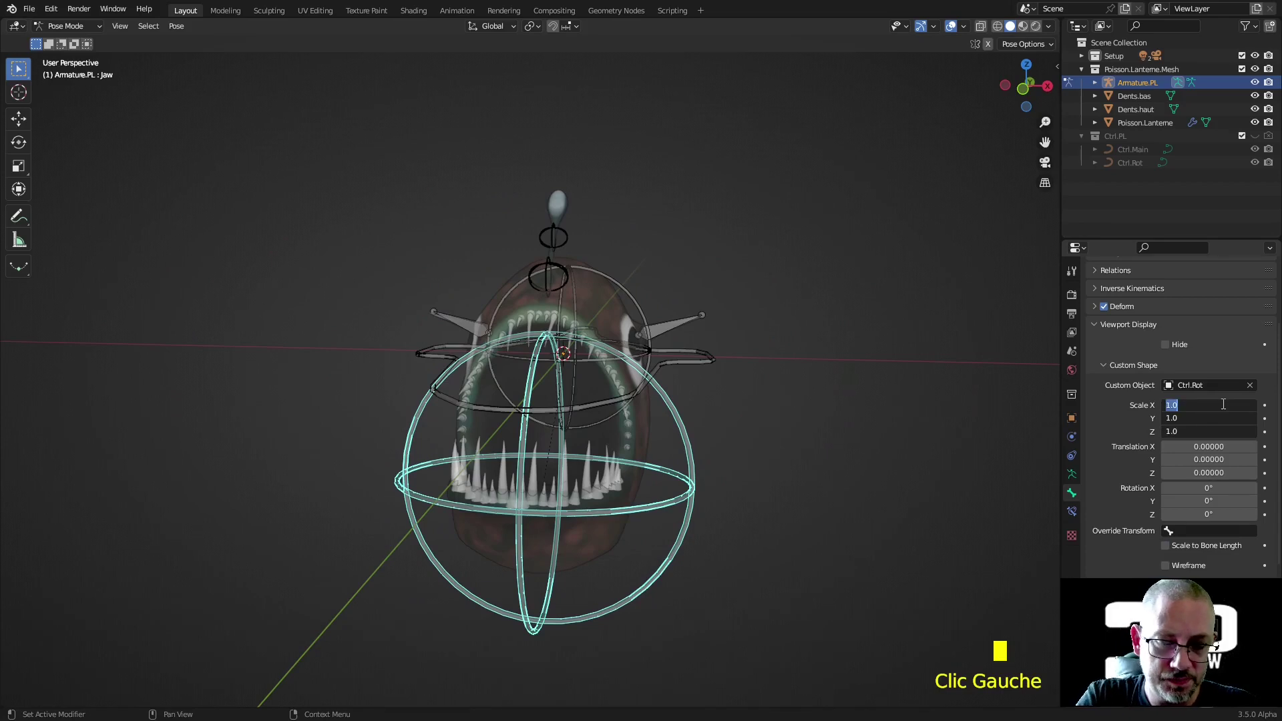
pyautogui.press('Return')
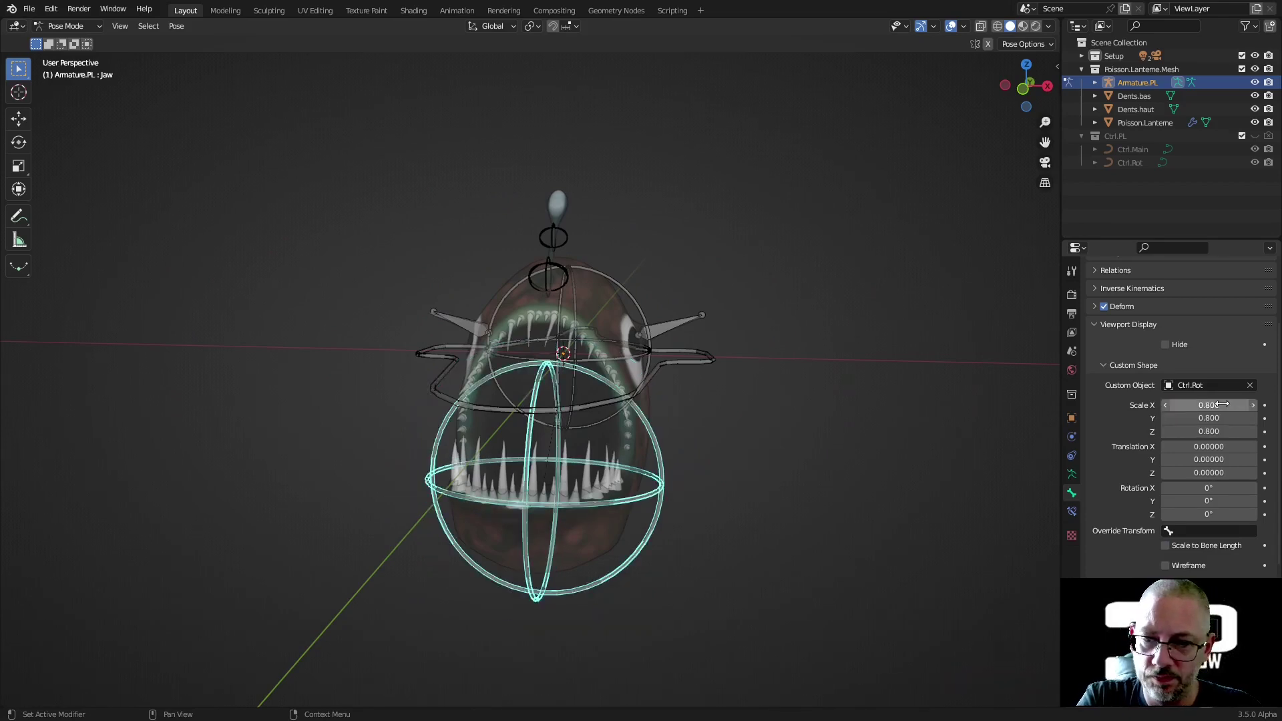
# - Select the Fin.l bone and assign Ctrl.Rot as its custom shape object
pyautogui.click(753, 505)
pyautogui.moveTo(753, 500); pyautogui.dragTo(692, 541, button='middle')
pyautogui.scroll(4, 692, 538)
pyautogui.click(774, 490)
pyautogui.click(1170, 384)
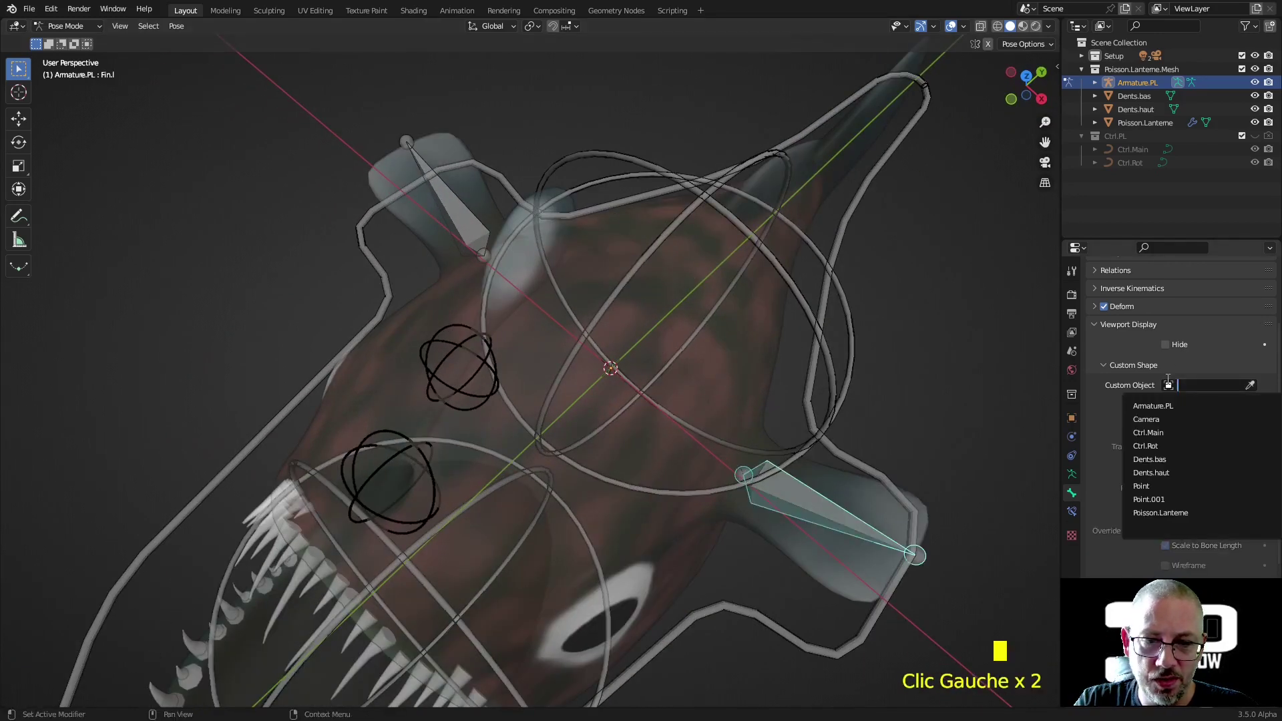
pyautogui.click(1153, 447)
pyautogui.moveTo(977, 461); pyautogui.dragTo(900, 424, button='middle')
pyautogui.hotkey('alt', 'z')
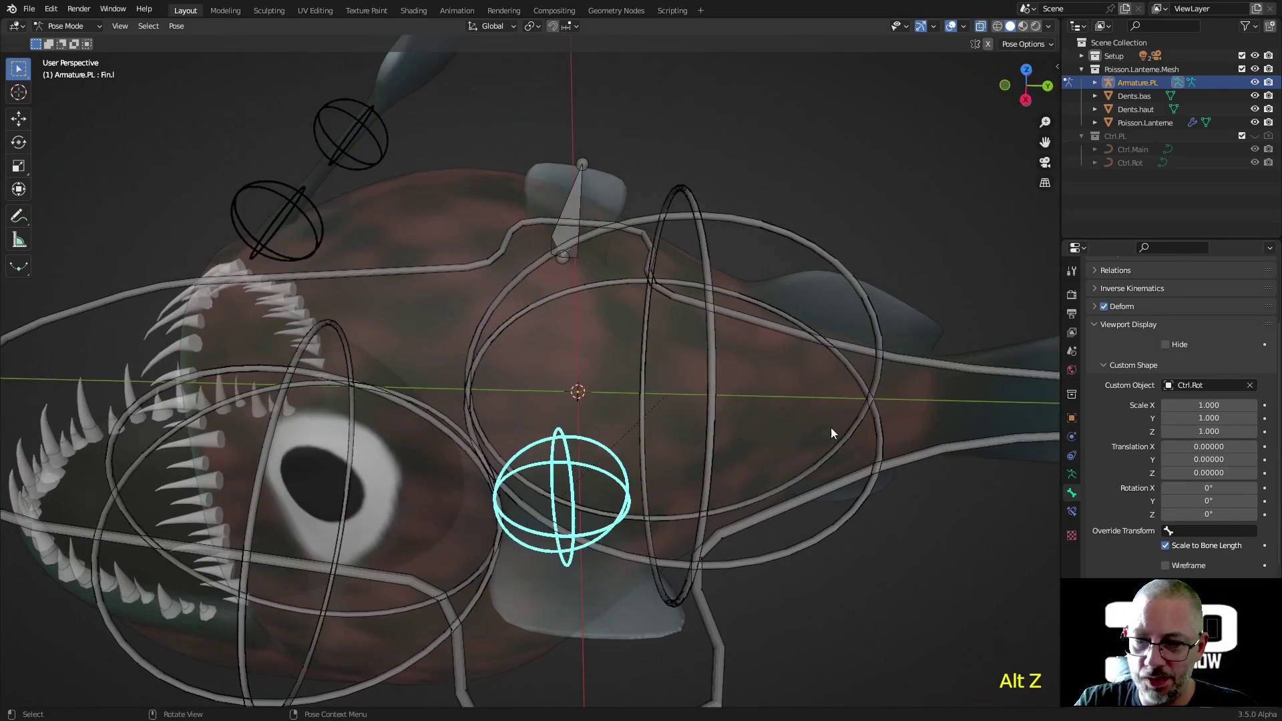
pyautogui.click(980, 26)
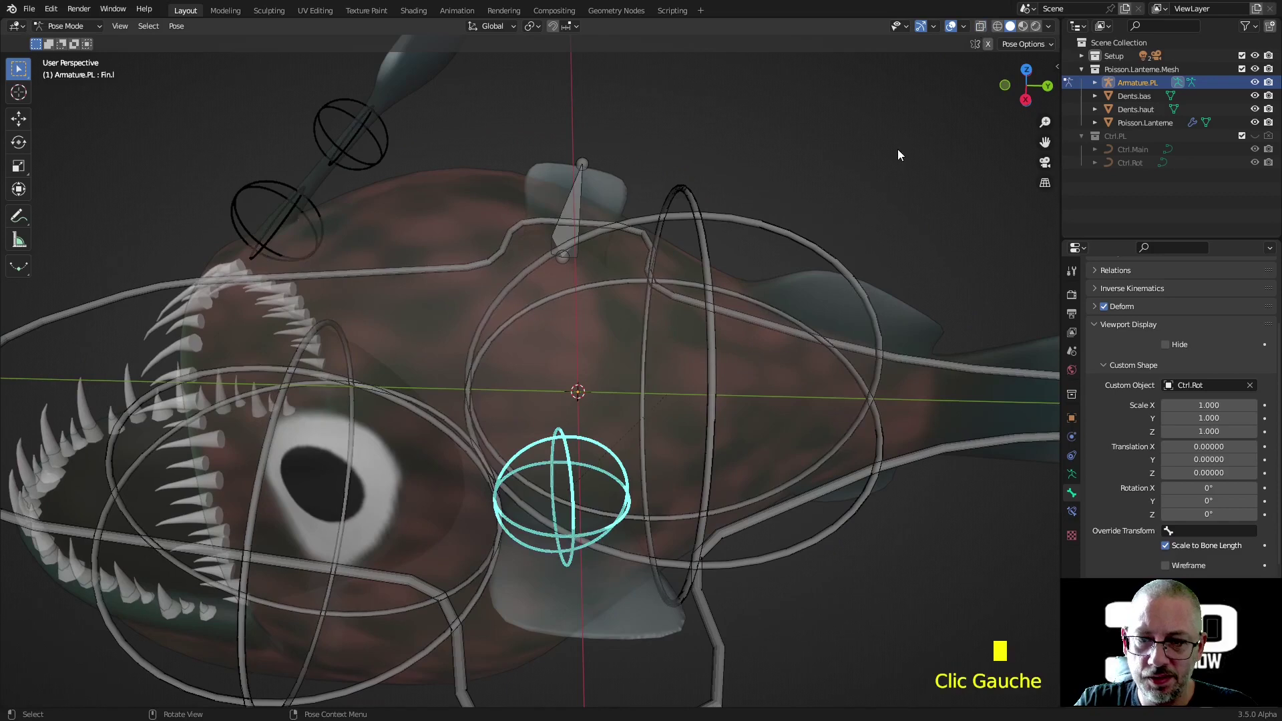
pyautogui.press('Tab')
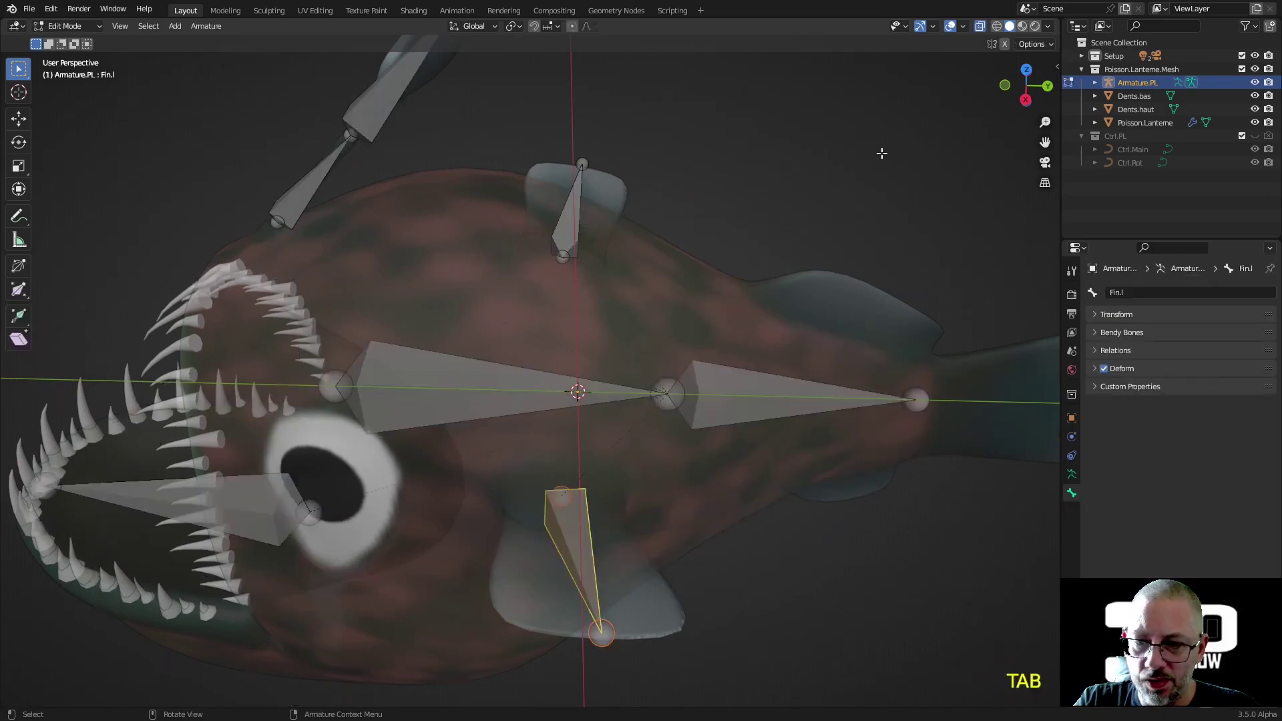
pyautogui.press('Tab')
pyautogui.hotkey('ctrl', 'Tab')
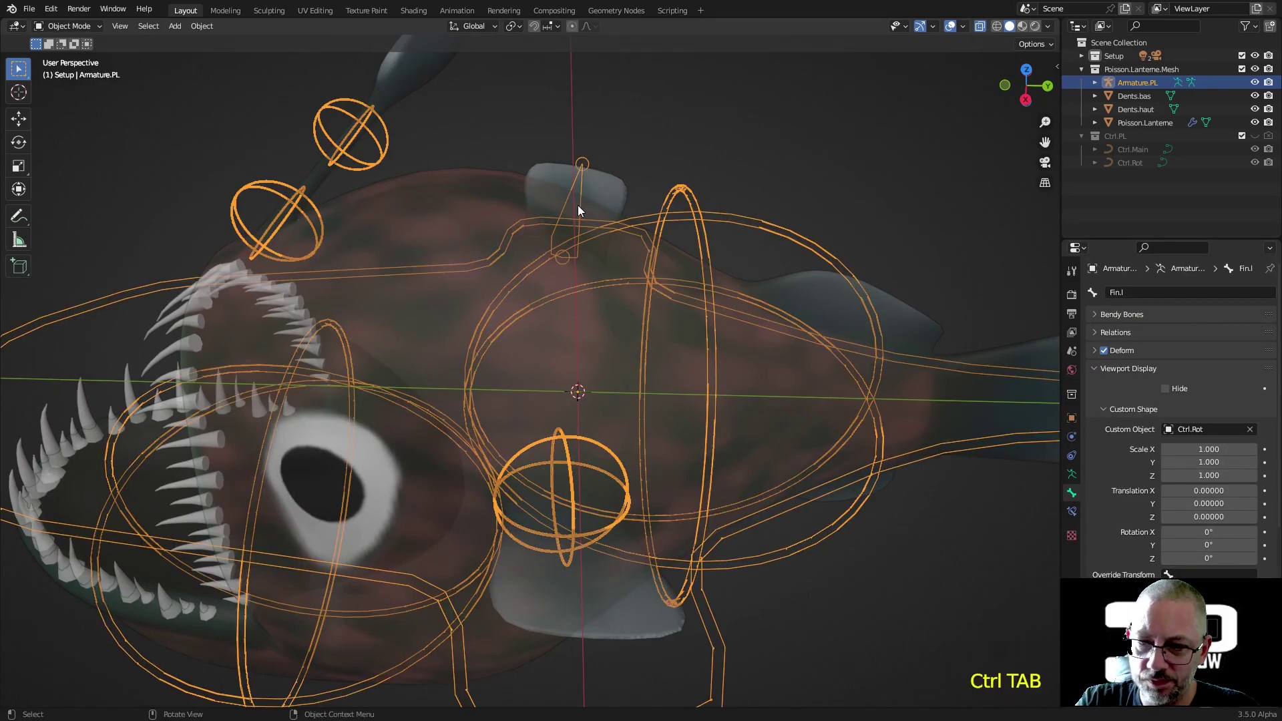
pyautogui.click(680, 115)
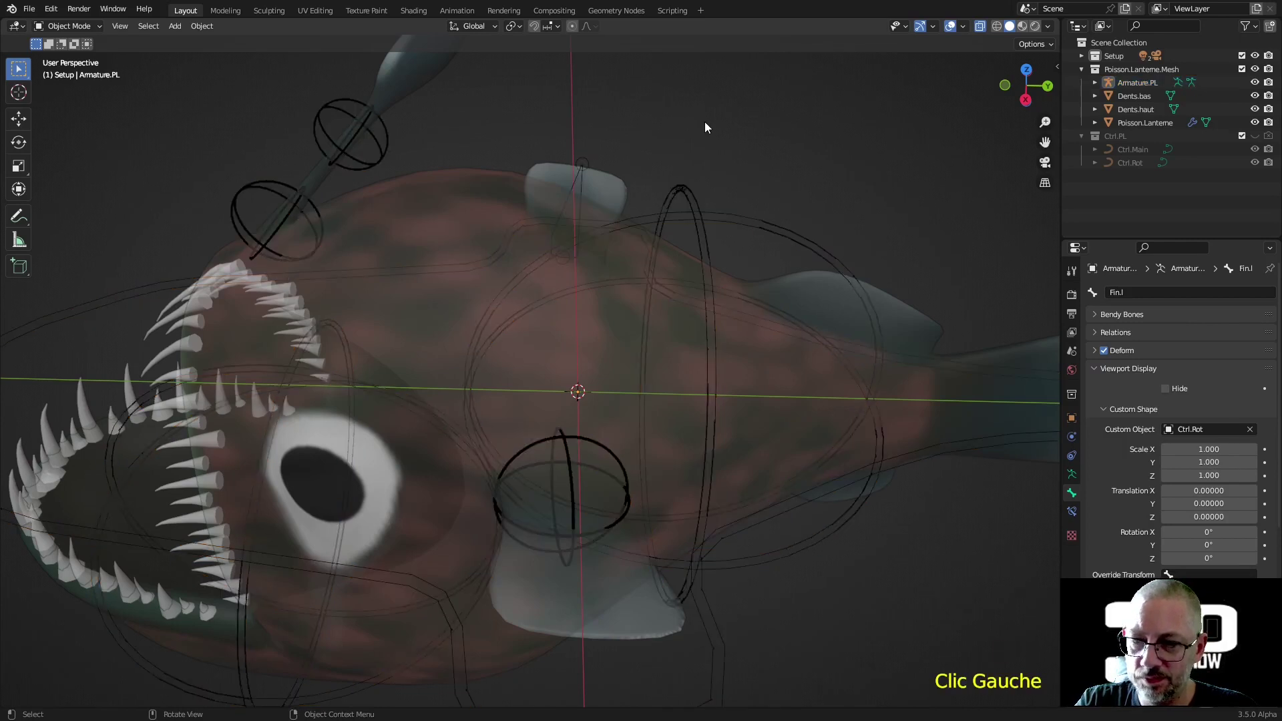
pyautogui.hotkey('ctrl', 'Tab')
pyautogui.hotkey('ctrl', 'Tab')
pyautogui.hotkey('ctrl', 'Tab')
pyautogui.click(721, 138)
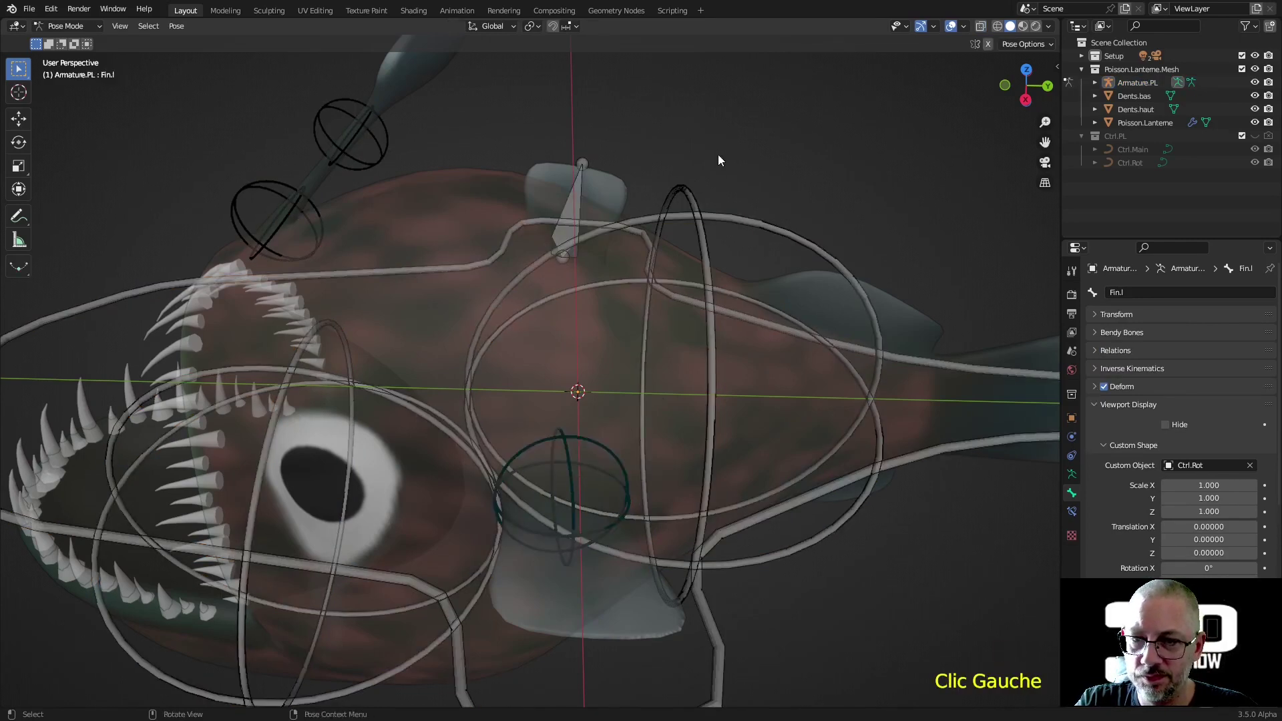
pyautogui.scroll(-2, 718, 159)
pyautogui.moveTo(717, 159); pyautogui.dragTo(756, 170, button='middle')
pyautogui.hotkey('ctrl', 'Tab')
pyautogui.hotkey('ctrl', 'Tab')
pyautogui.click(631, 265)
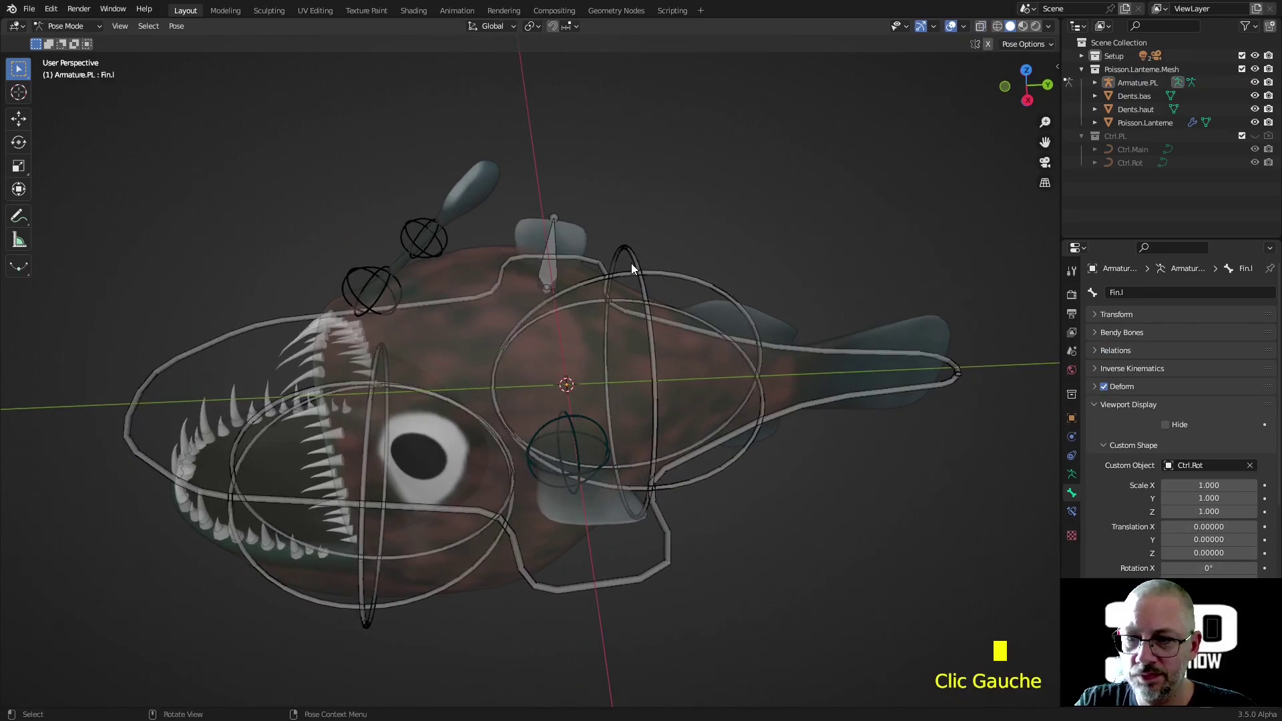
pyautogui.hotkey('ctrl', 'Tab')
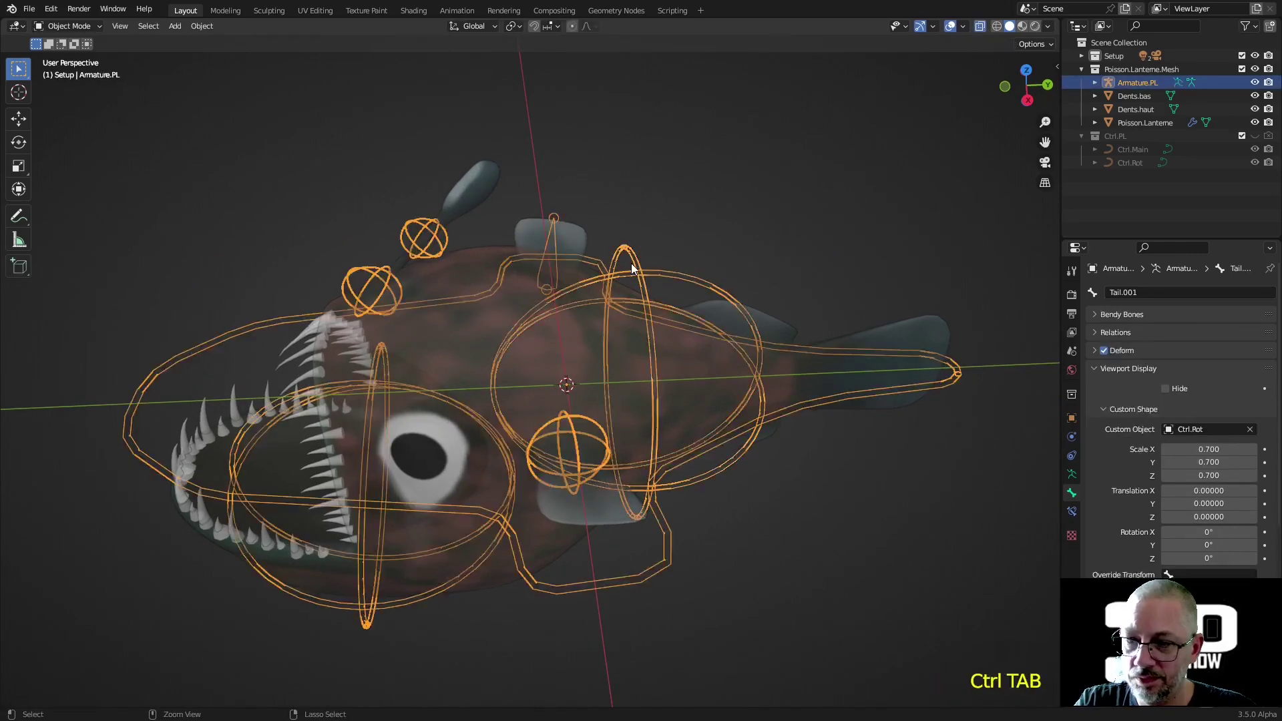
pyautogui.hotkey('ctrl', 'Tab')
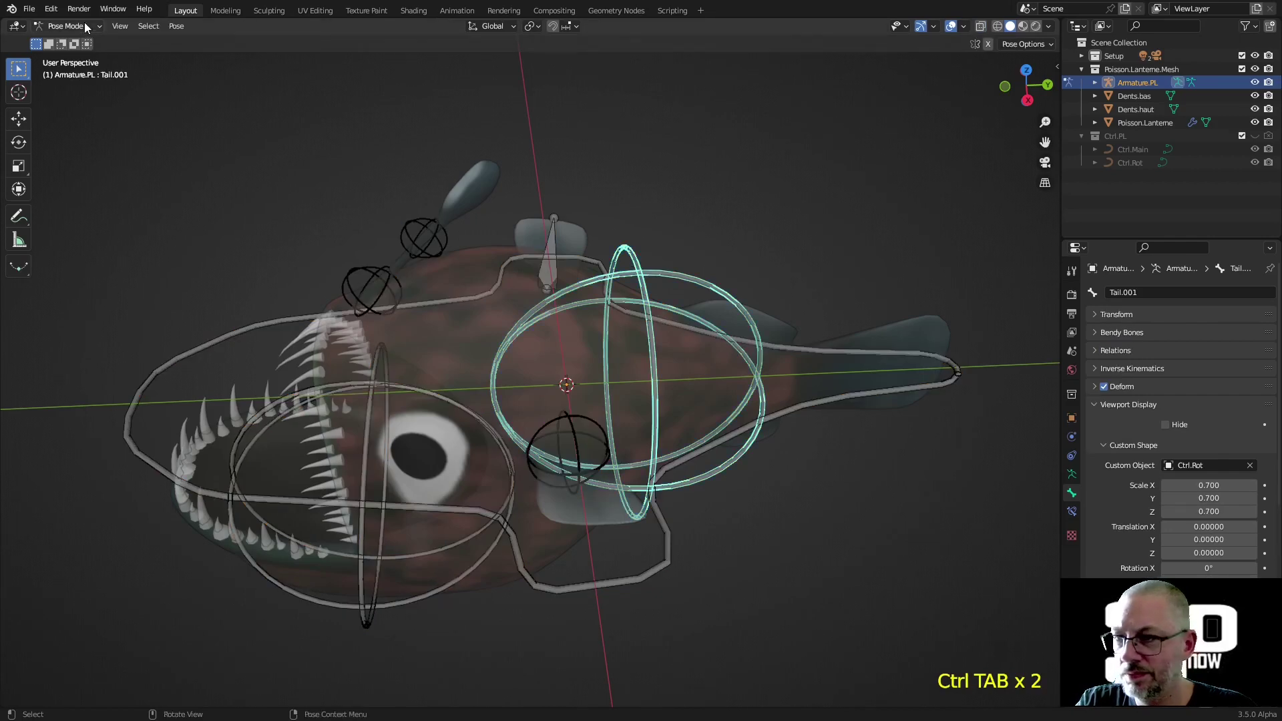
pyautogui.press('Tab')
pyautogui.hotkey('ctrl', 'Tab')
pyautogui.click(437, 203)
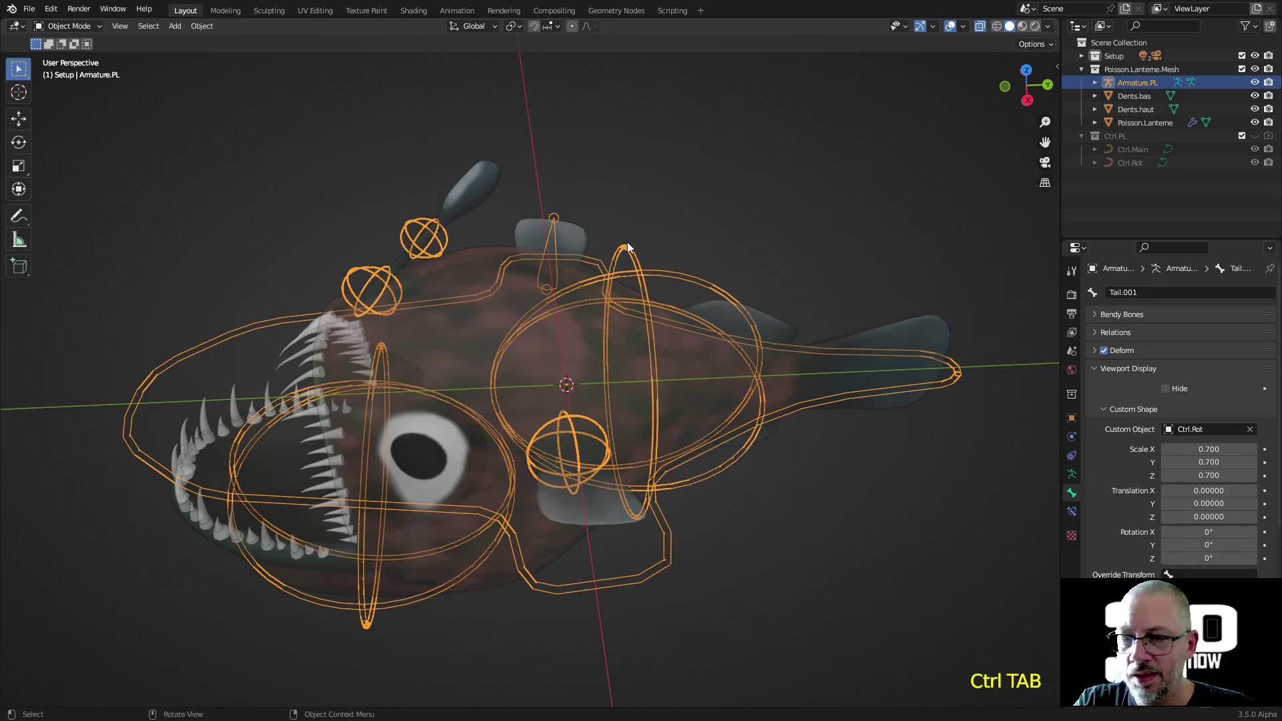
# - Turn off X-ray display so the fish mesh is shown solid
pyautogui.click(979, 27)
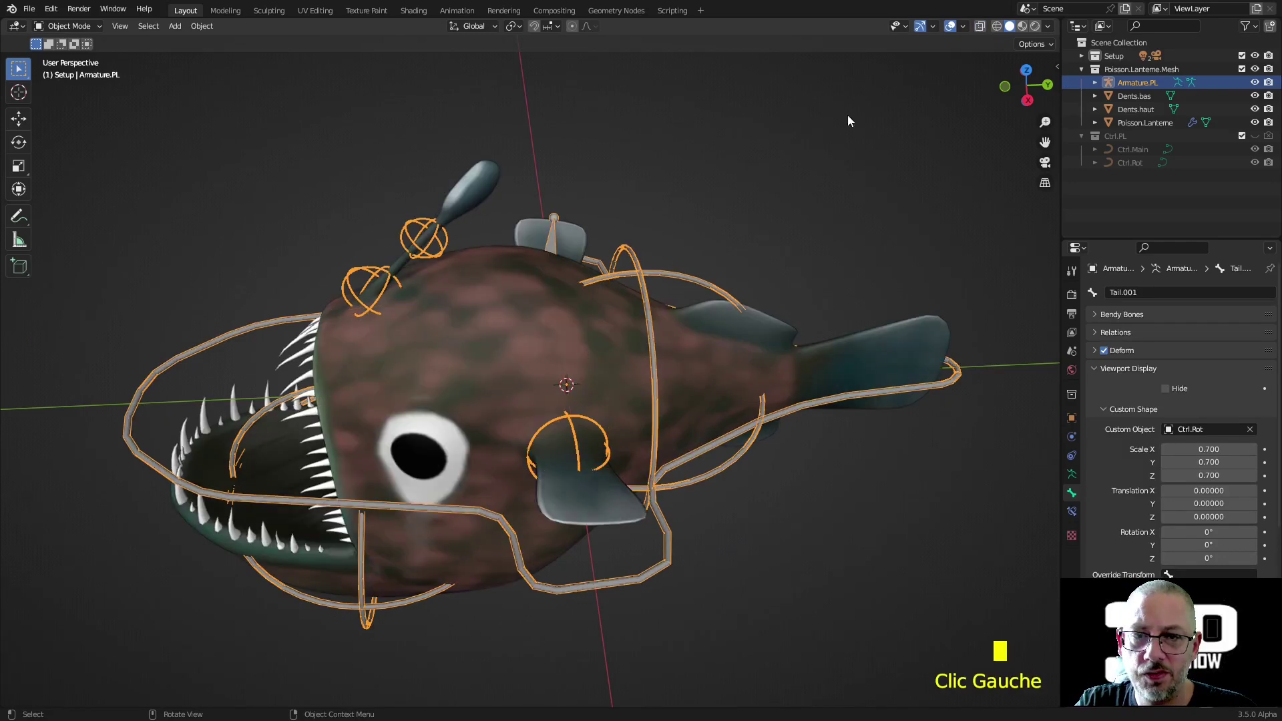
pyautogui.doubleClick(790, 143)
pyautogui.moveTo(791, 143); pyautogui.dragTo(929, 175, button='middle')
pyautogui.moveTo(775, 194); pyautogui.dragTo(751, 179, button='middle')
# - Return the armature to Pose Mode, select the Fin.r bone and assign Ctrl.Rot as its custom shape object
pyautogui.click(592, 243)
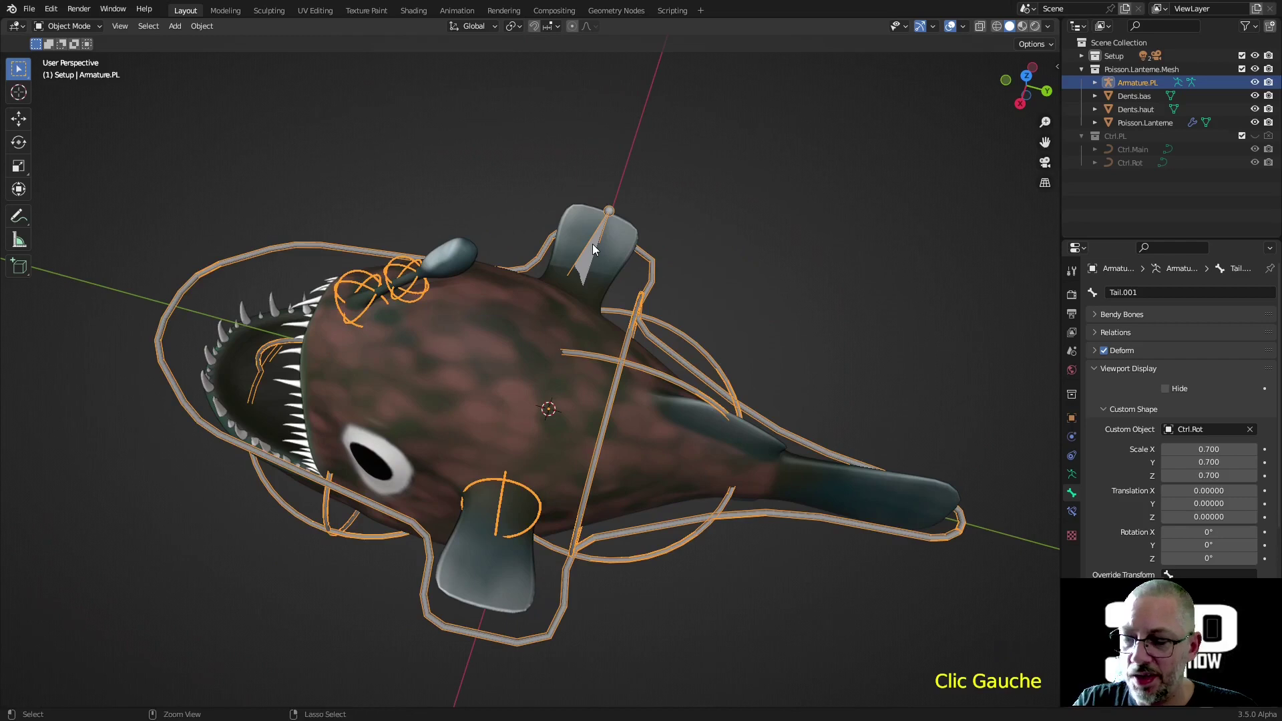
pyautogui.hotkey('ctrl', 'Tab')
pyautogui.click(591, 243)
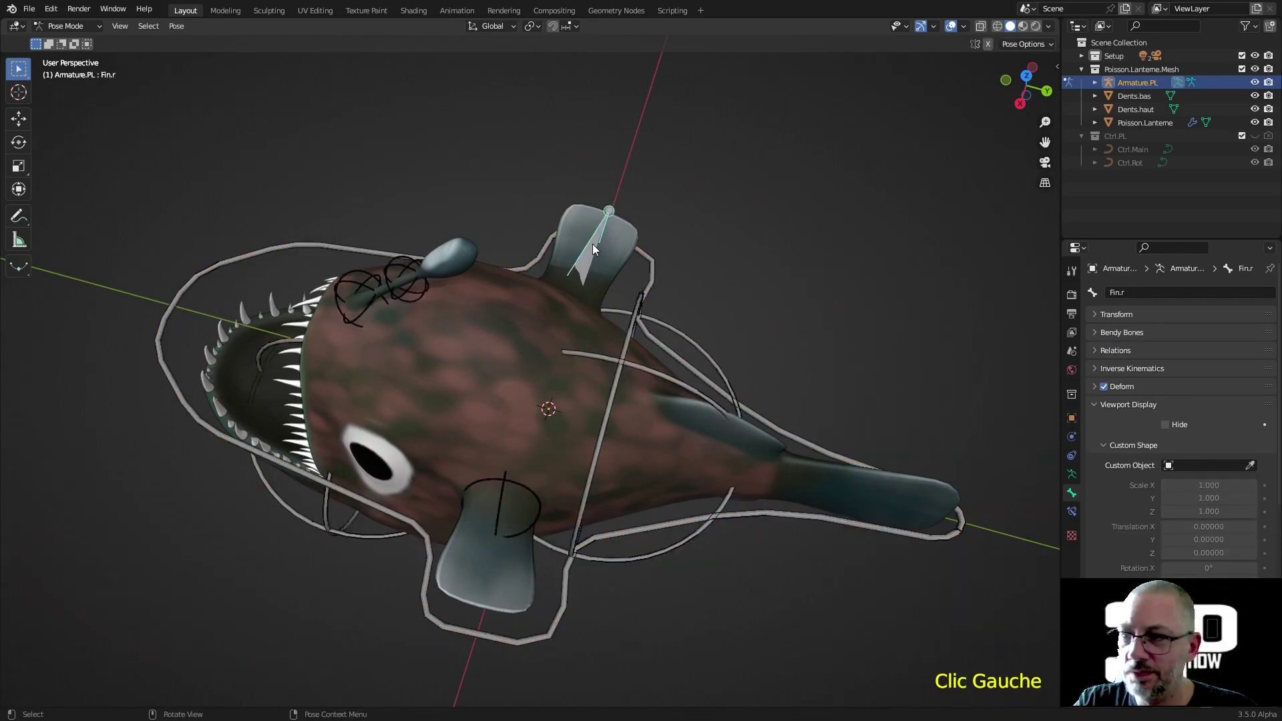
pyautogui.doubleClick(1173, 466)
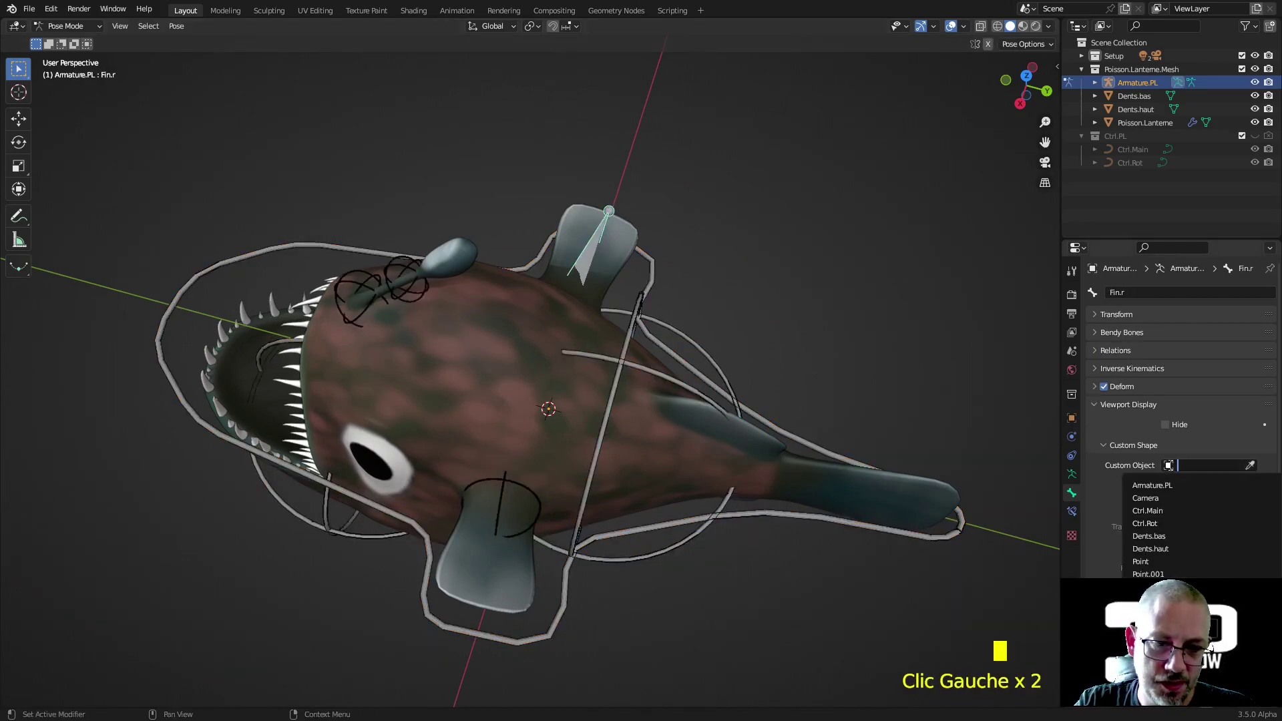
pyautogui.click(1172, 523)
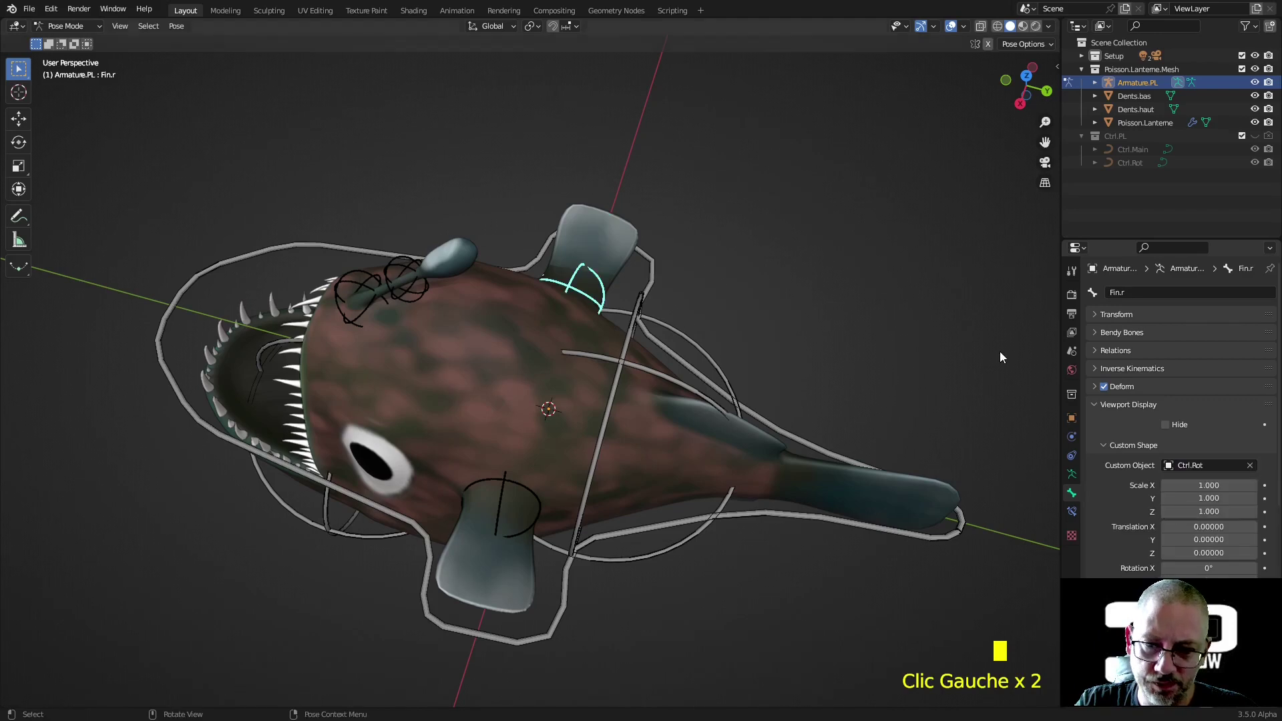
# - Add a first bone group in the data settings of Armature.PL
pyautogui.moveTo(874, 338); pyautogui.dragTo(968, 266, button='middle')
pyautogui.scroll(3, 751, 416)
pyautogui.keyDown('shift'); pyautogui.moveTo(747, 437); pyautogui.dragTo(771, 362, button='middle'); pyautogui.keyUp('shift')
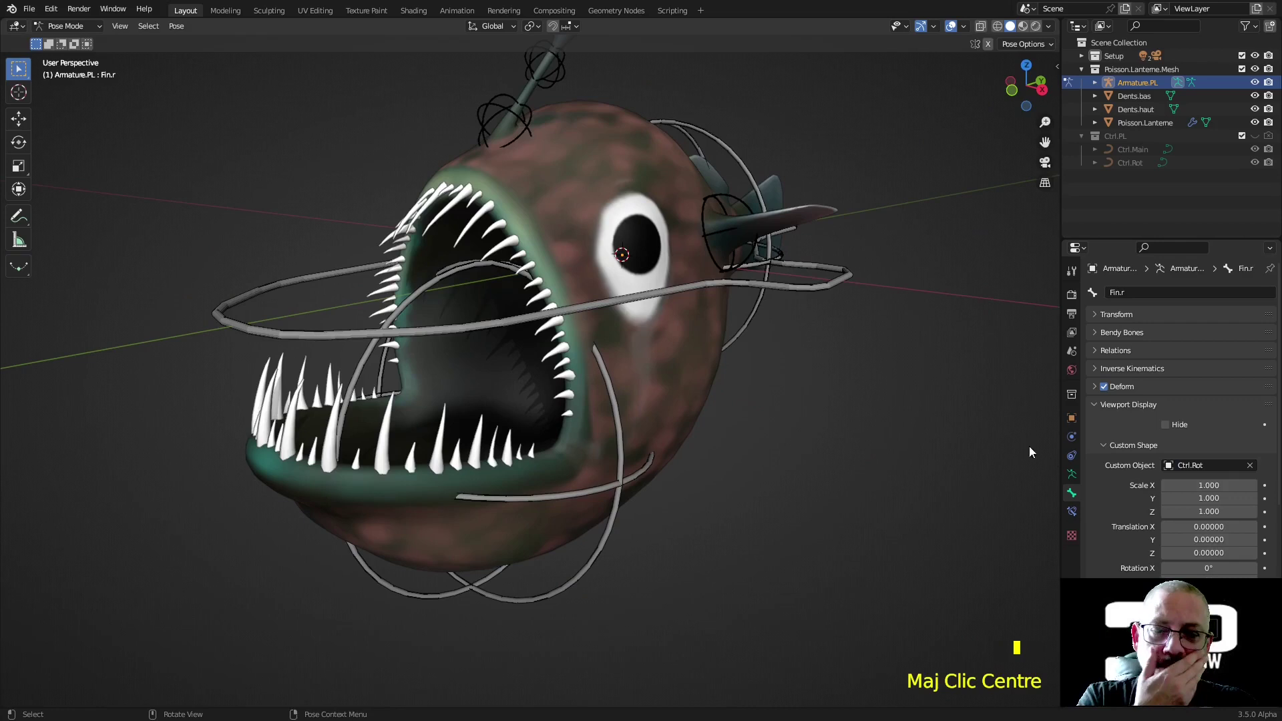
pyautogui.scroll(-4, 1126, 458)
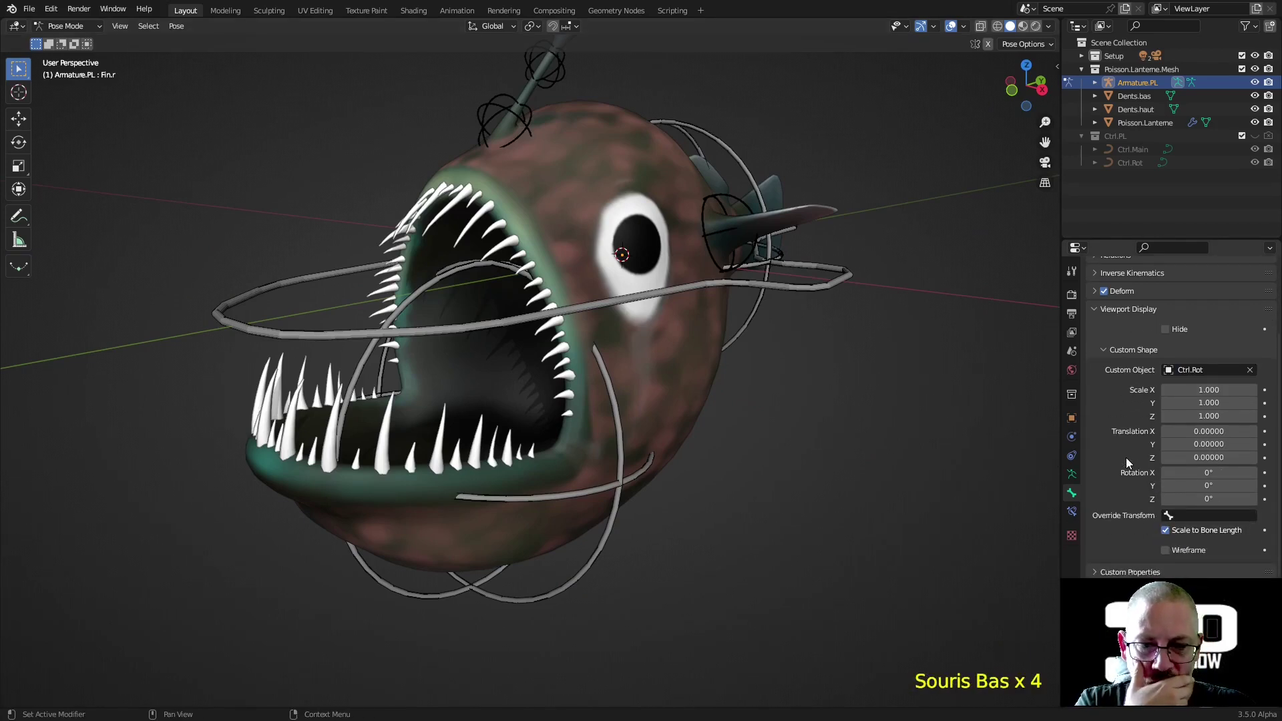
pyautogui.scroll(2, 1126, 458)
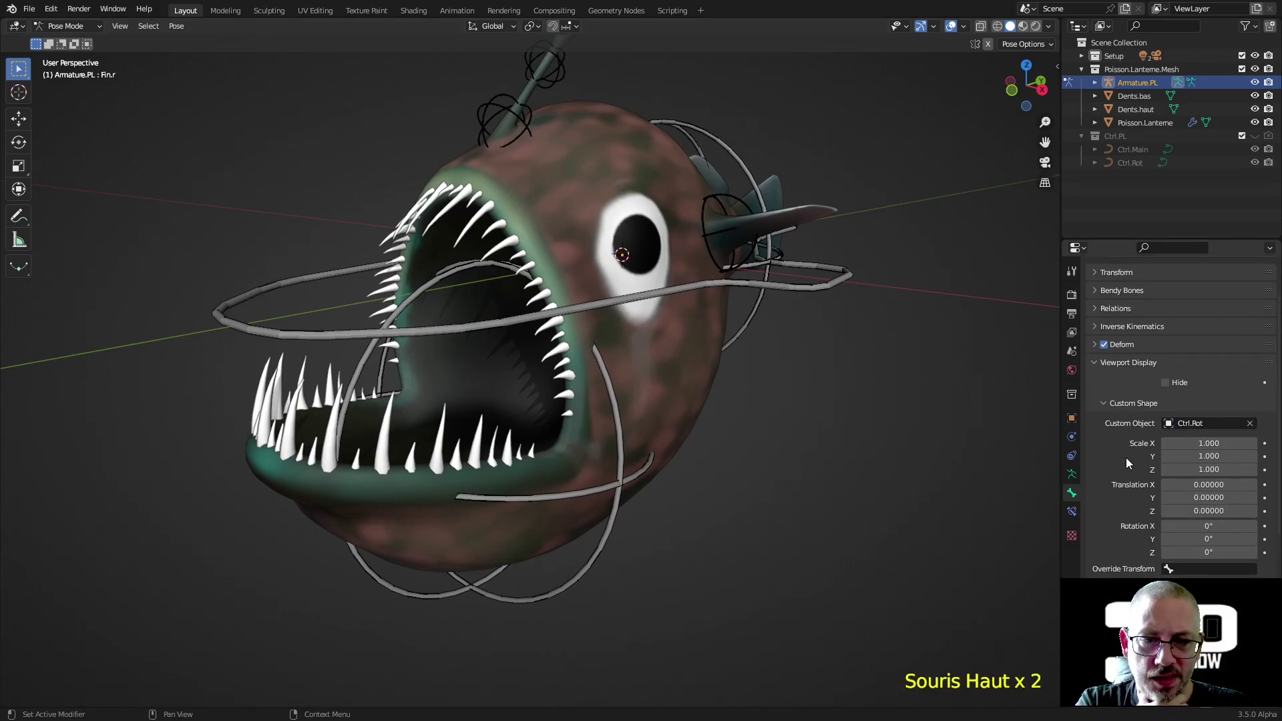
pyautogui.scroll(1, 1126, 461)
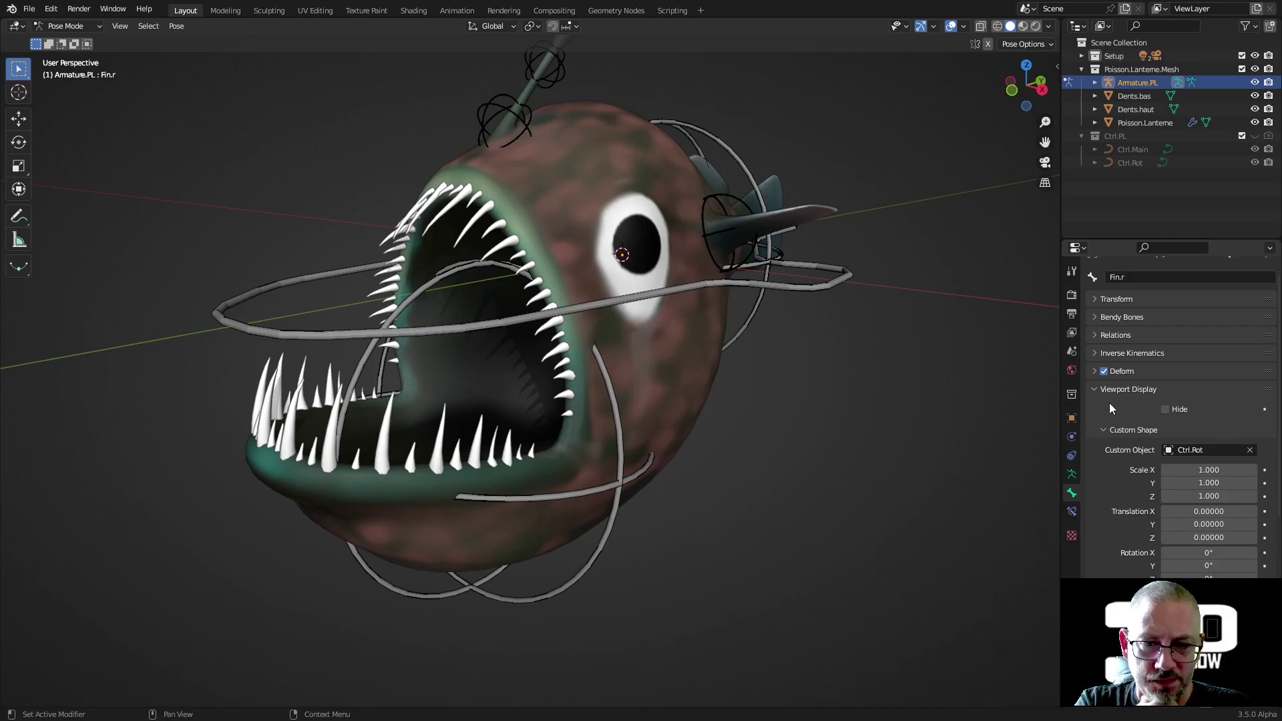
pyautogui.click(1072, 474)
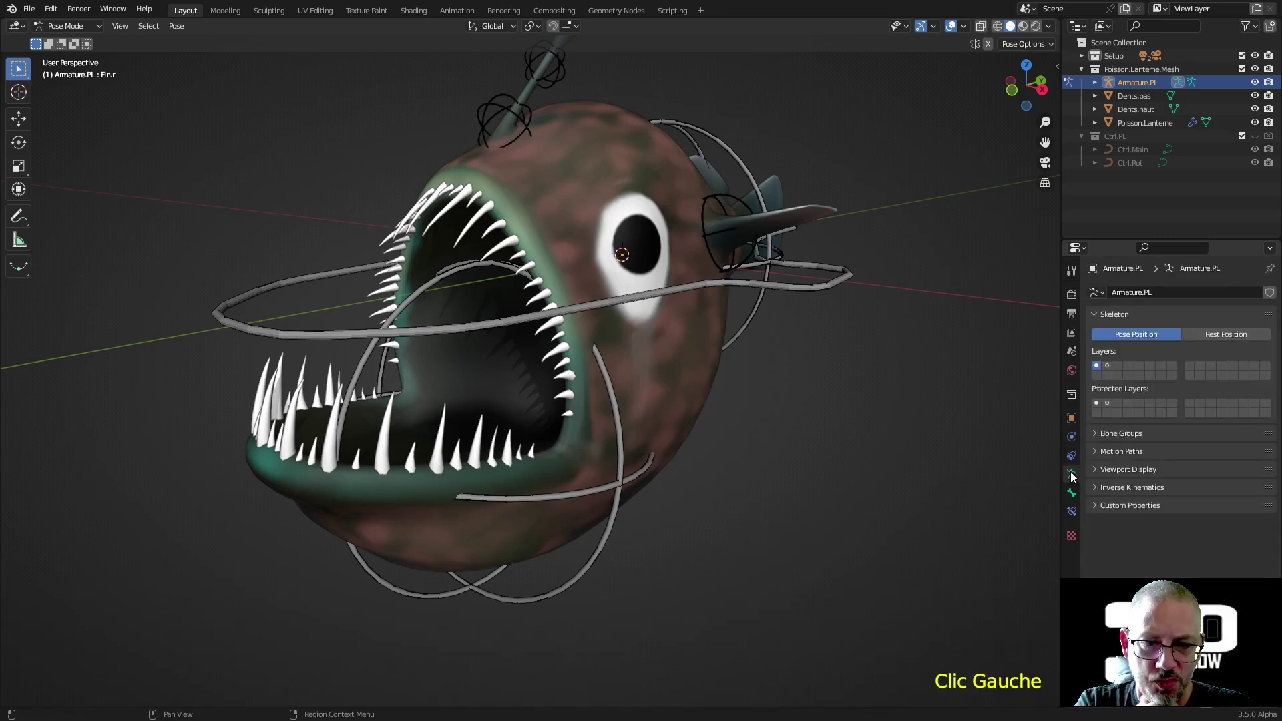
pyautogui.click(1106, 470)
pyautogui.scroll(-3, 1103, 472)
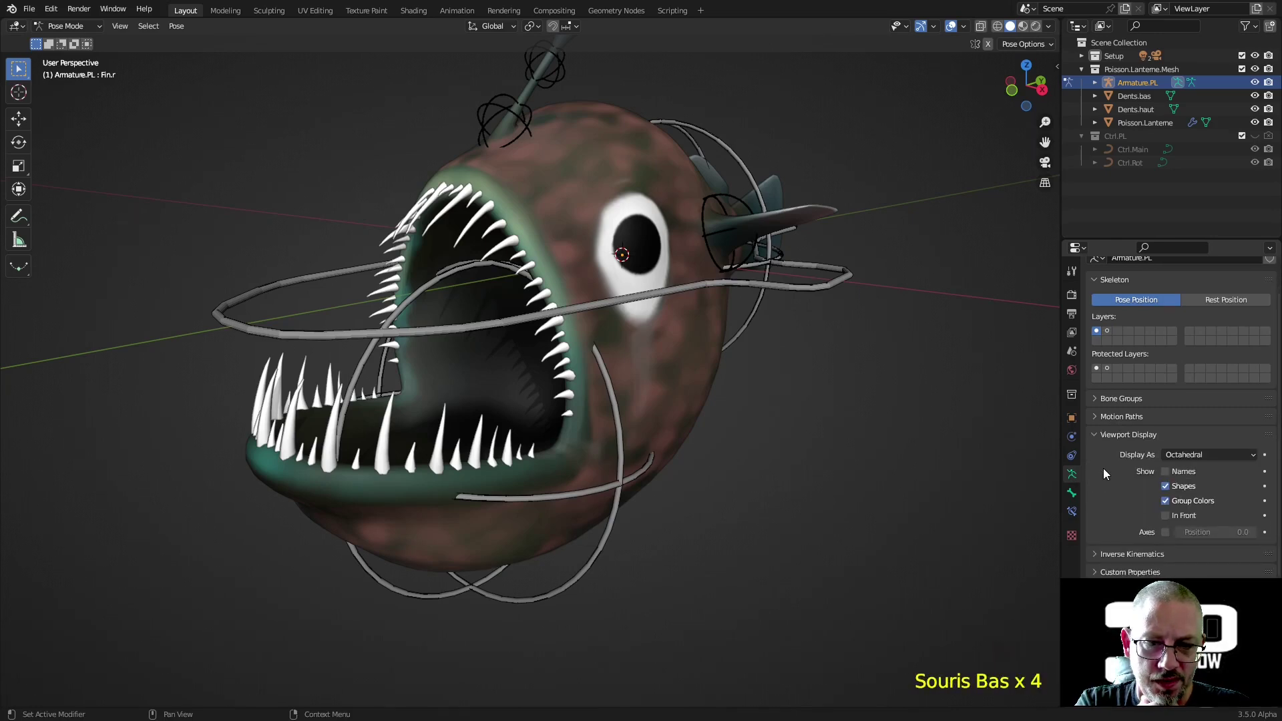
pyautogui.click(1096, 398)
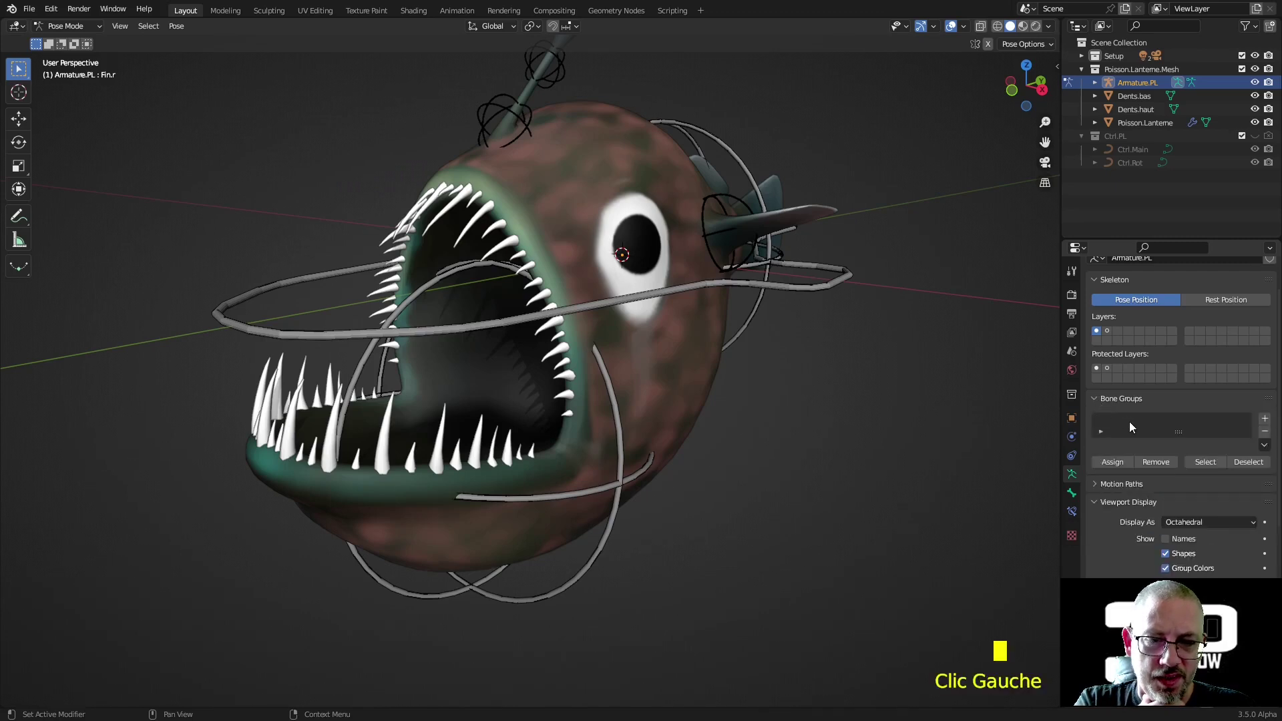
pyautogui.click(1265, 419)
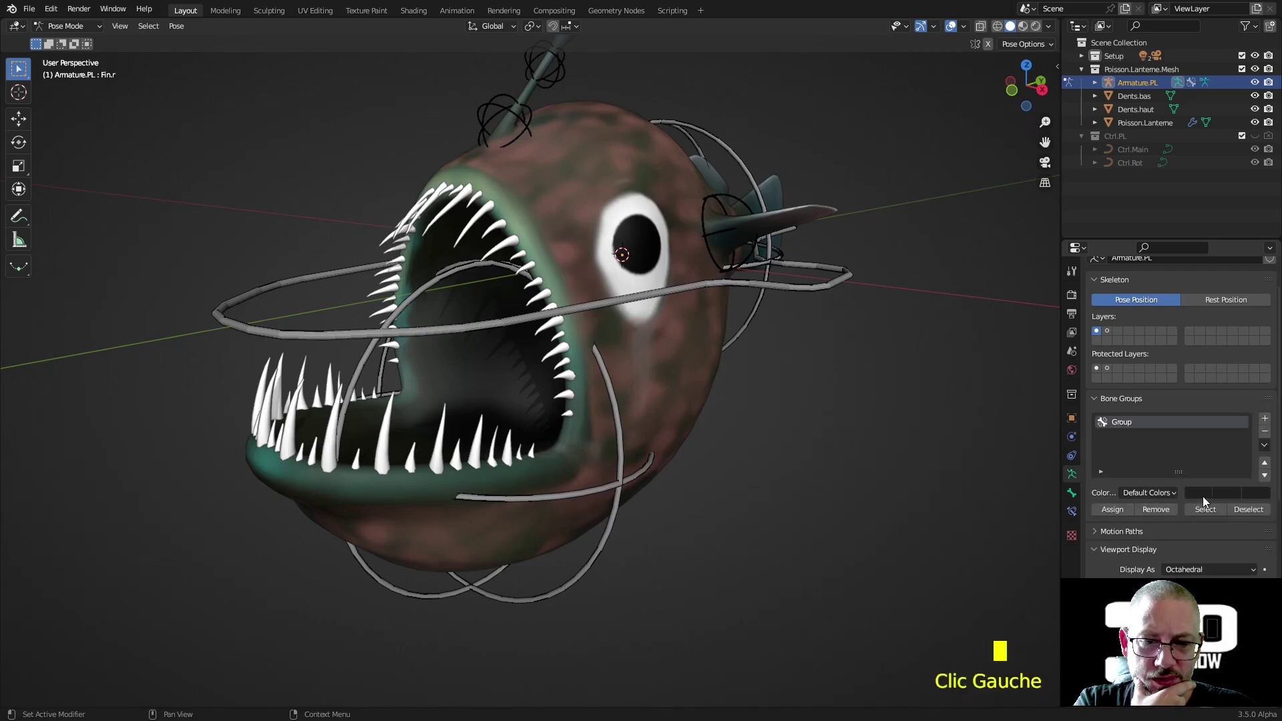
# - Select the Fin.l bone and rename the bone group as Left
pyautogui.click(1132, 421)
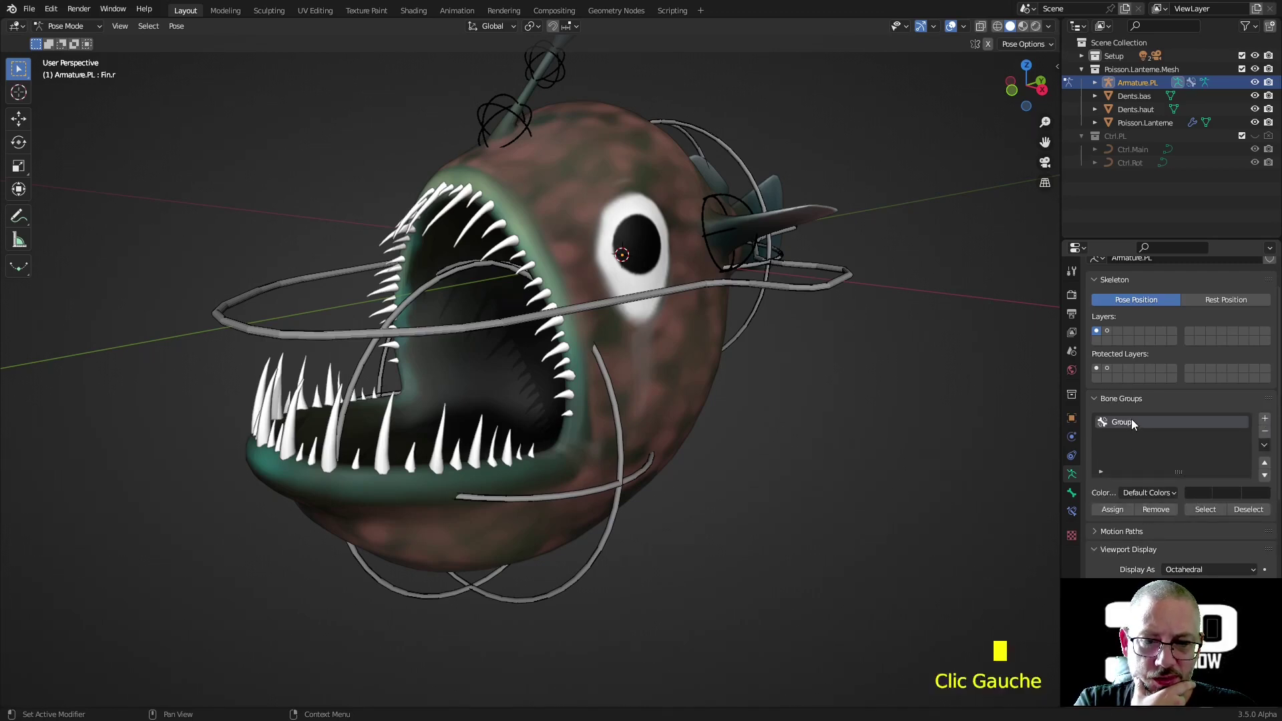
pyautogui.click(1163, 492)
pyautogui.click(900, 415)
pyautogui.moveTo(900, 414); pyautogui.dragTo(816, 486, button='middle')
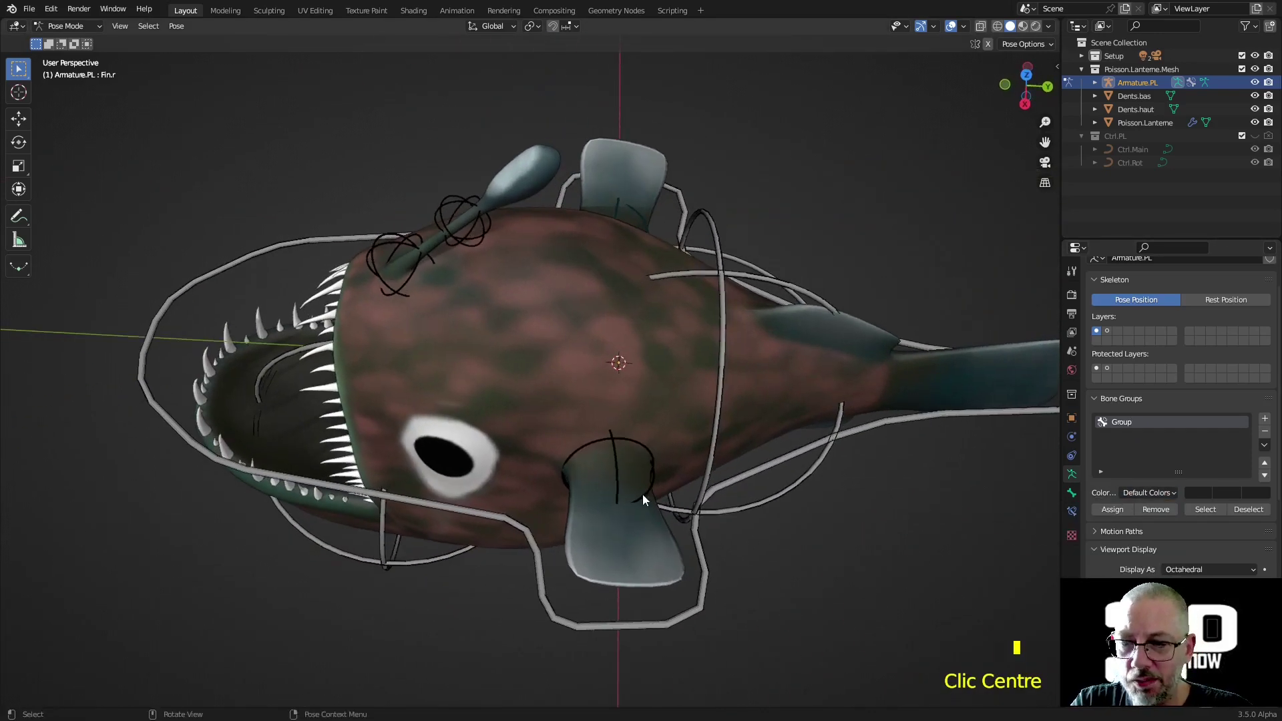
pyautogui.click(615, 478)
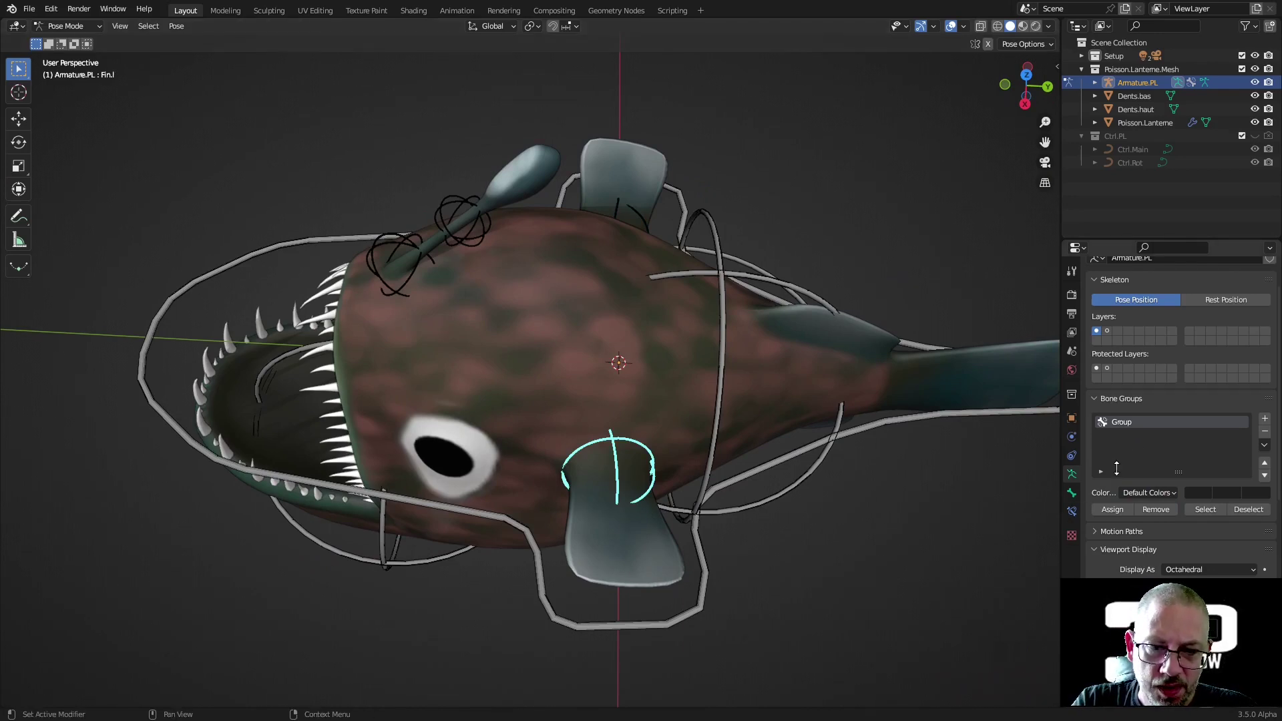
pyautogui.tripleClick(1136, 422)
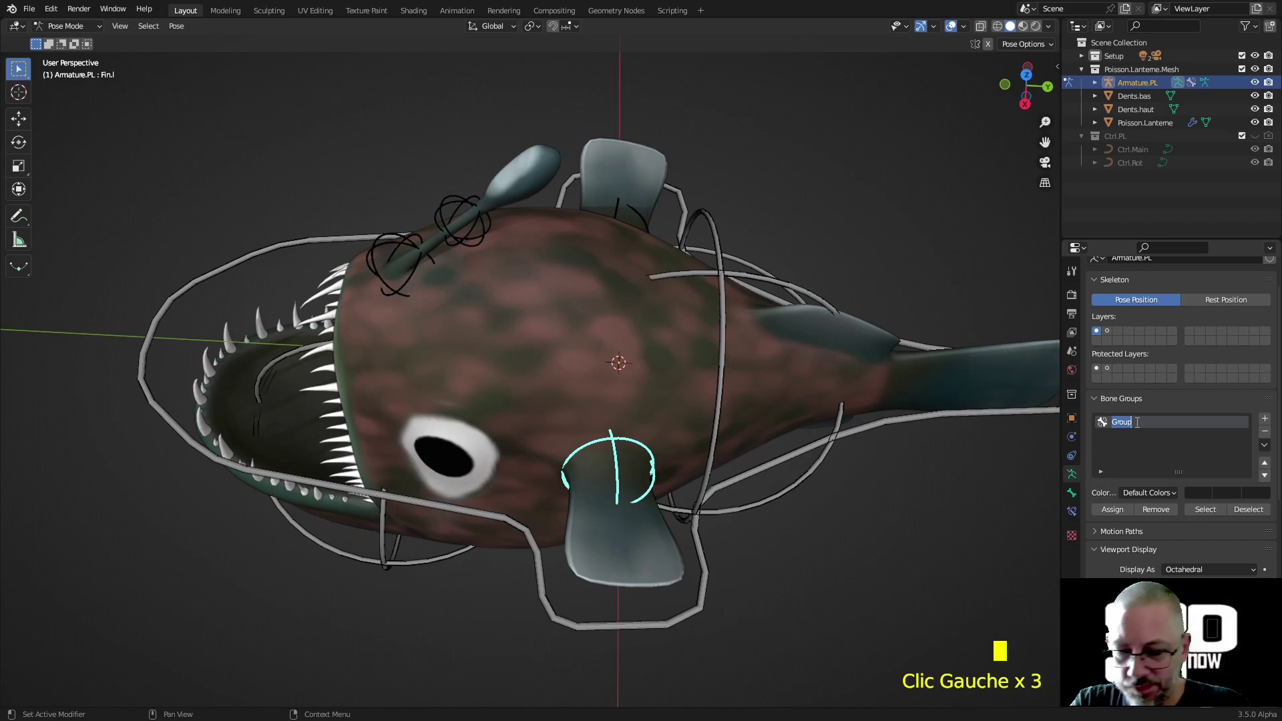
pyautogui.write('Lef')
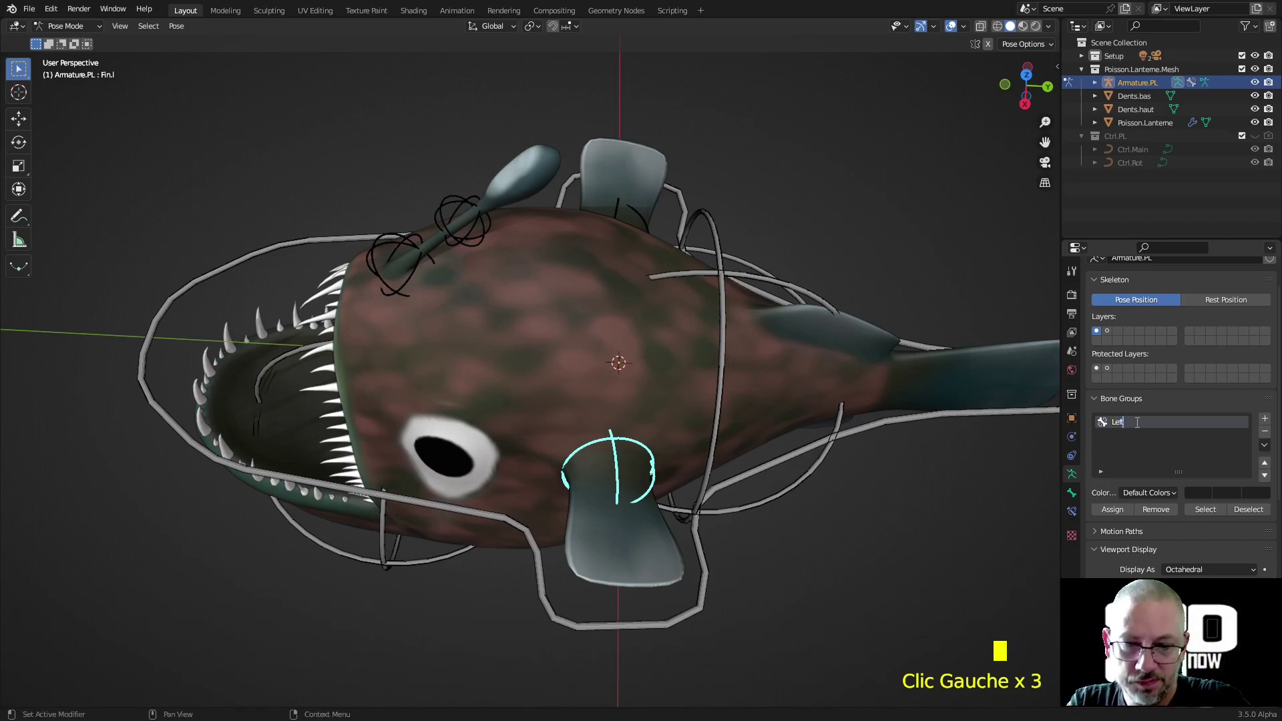
pyautogui.write('t')
pyautogui.press('Return')
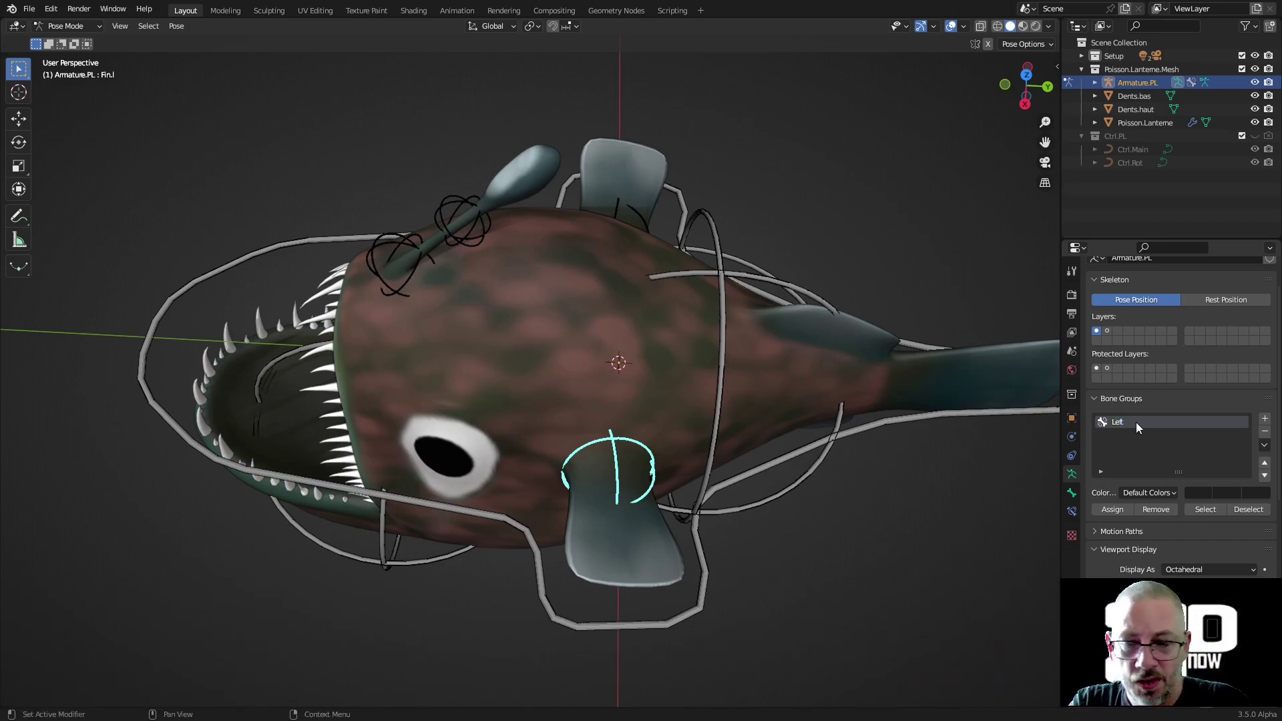
# - Set the Left group's color set to theme color set 01 (red) and assign the Fin.l bone to the group
pyautogui.click(1149, 494)
pyautogui.click(1033, 523)
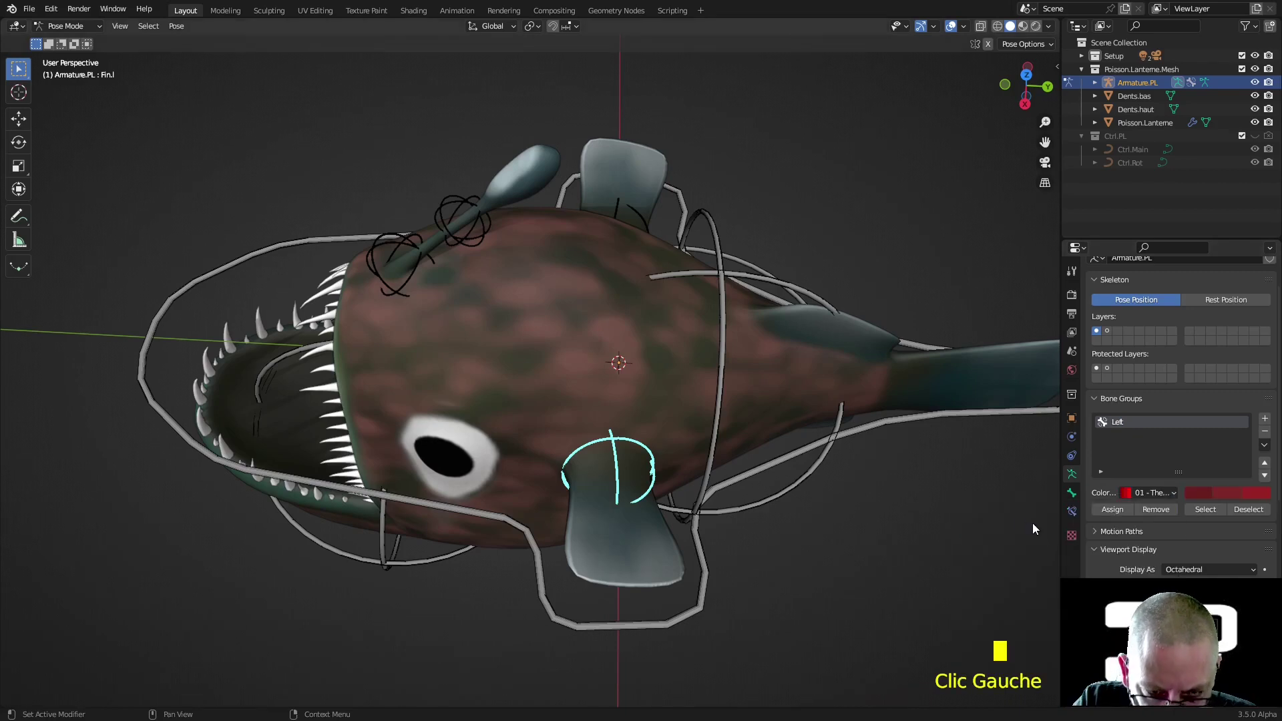
pyautogui.moveTo(1019, 363); pyautogui.dragTo(960, 362, button='middle')
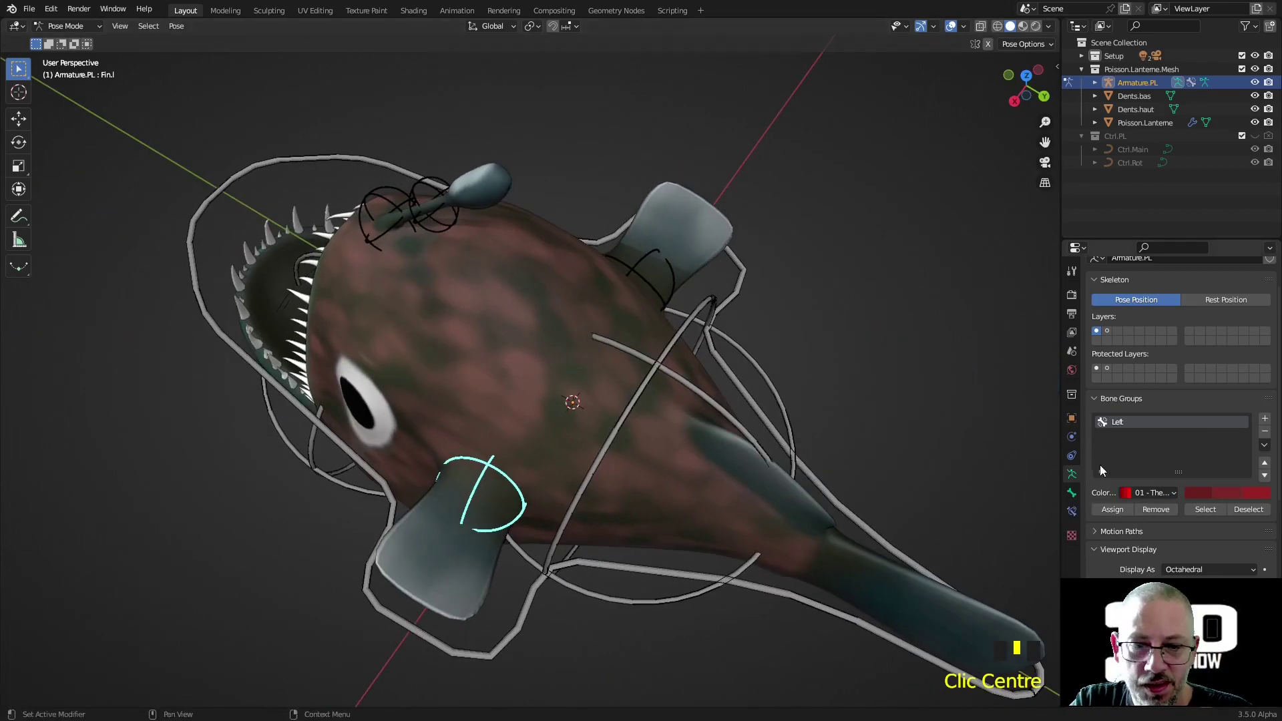
pyautogui.click(1110, 510)
# - Add a second bone group to the armature and name it Right
pyautogui.click(1263, 419)
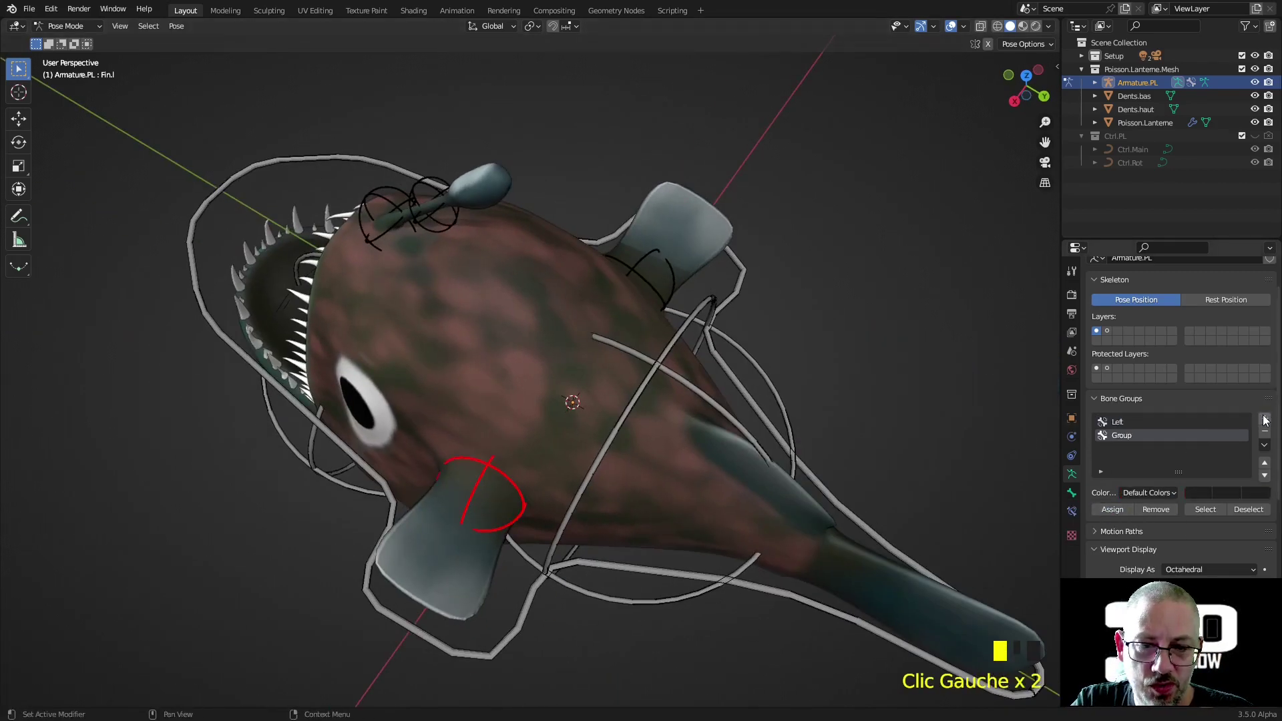
pyautogui.doubleClick(1135, 440)
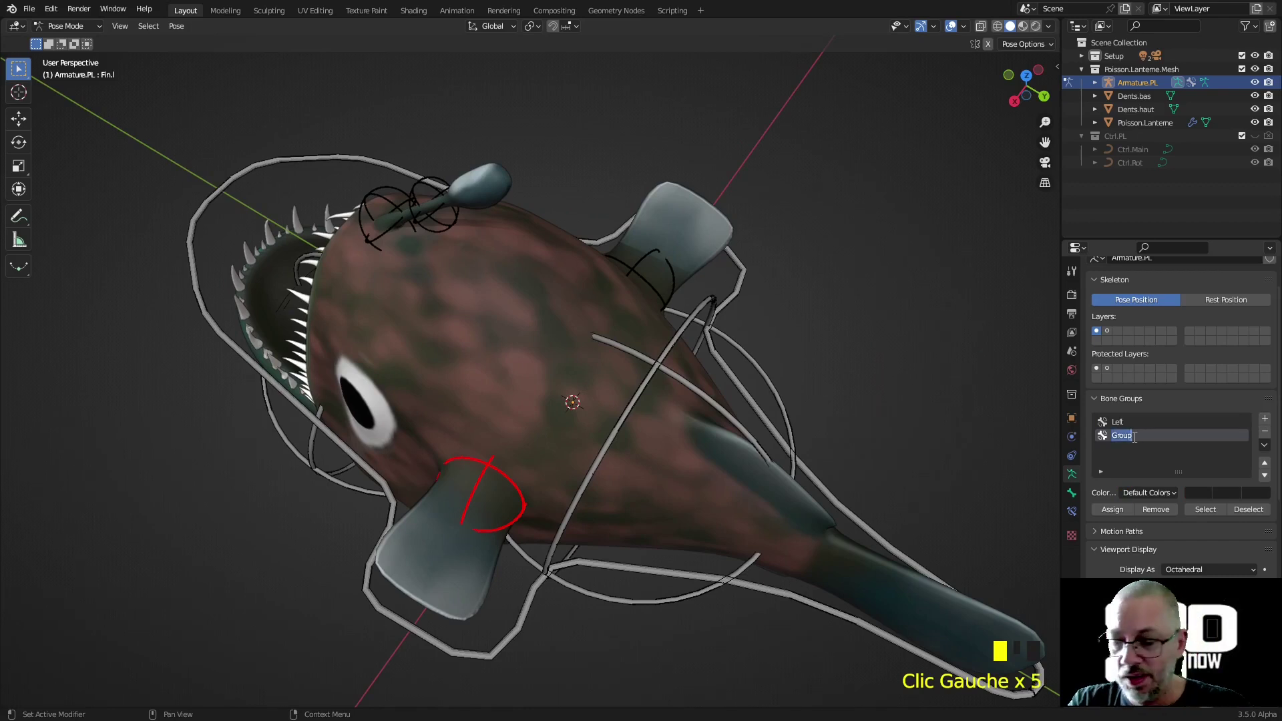
pyautogui.write('Right')
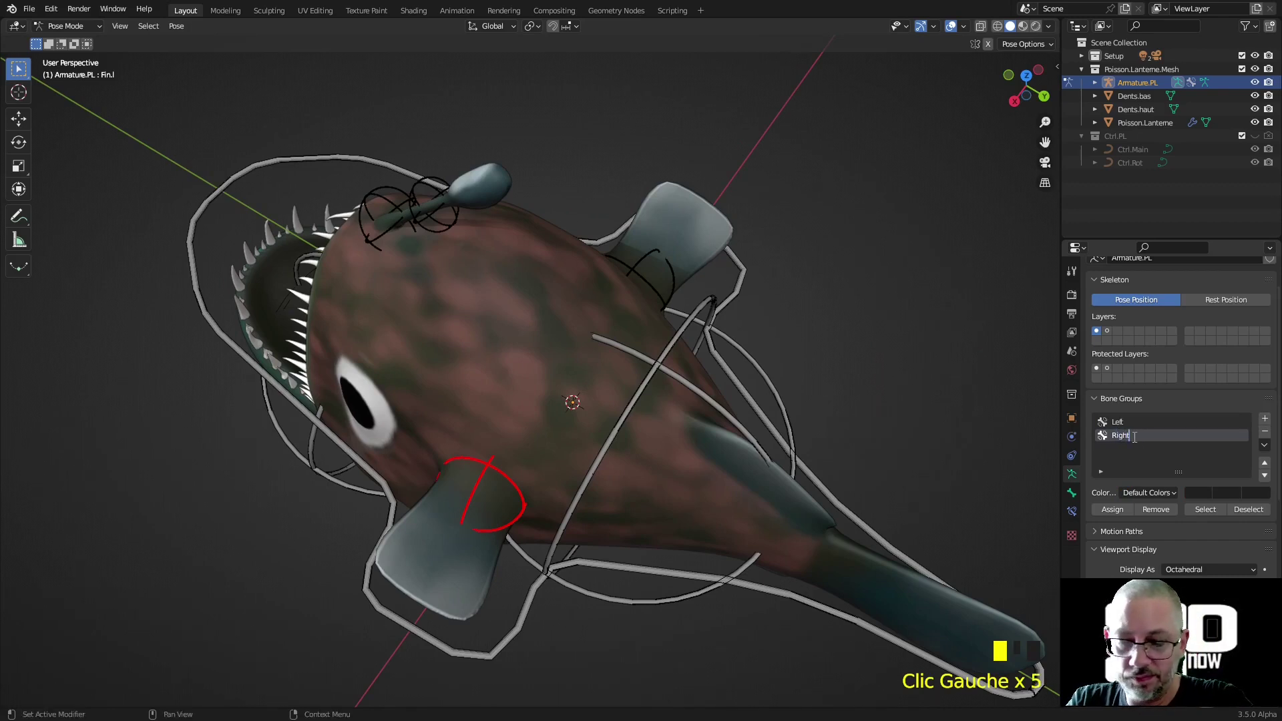
pyautogui.press('Return')
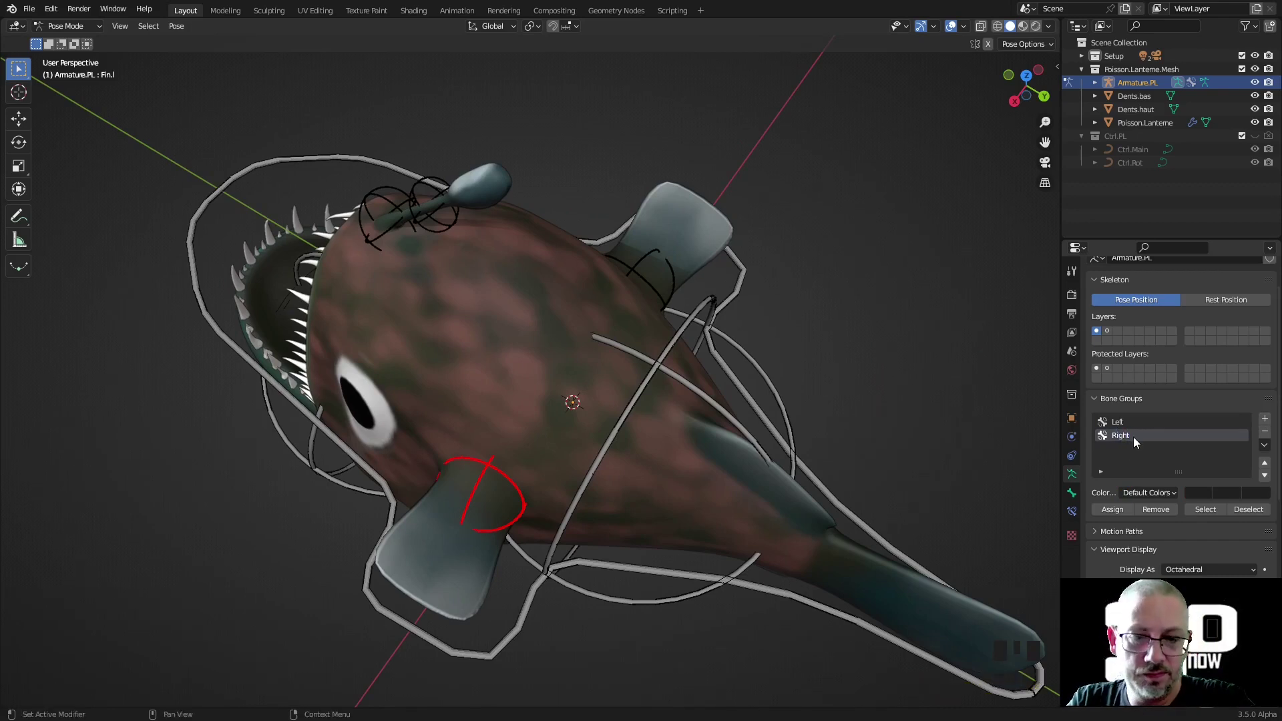
# - Assign the Fin.r bone to the Right group and set the group's color set to theme color set 03 (green)
pyautogui.click(637, 262)
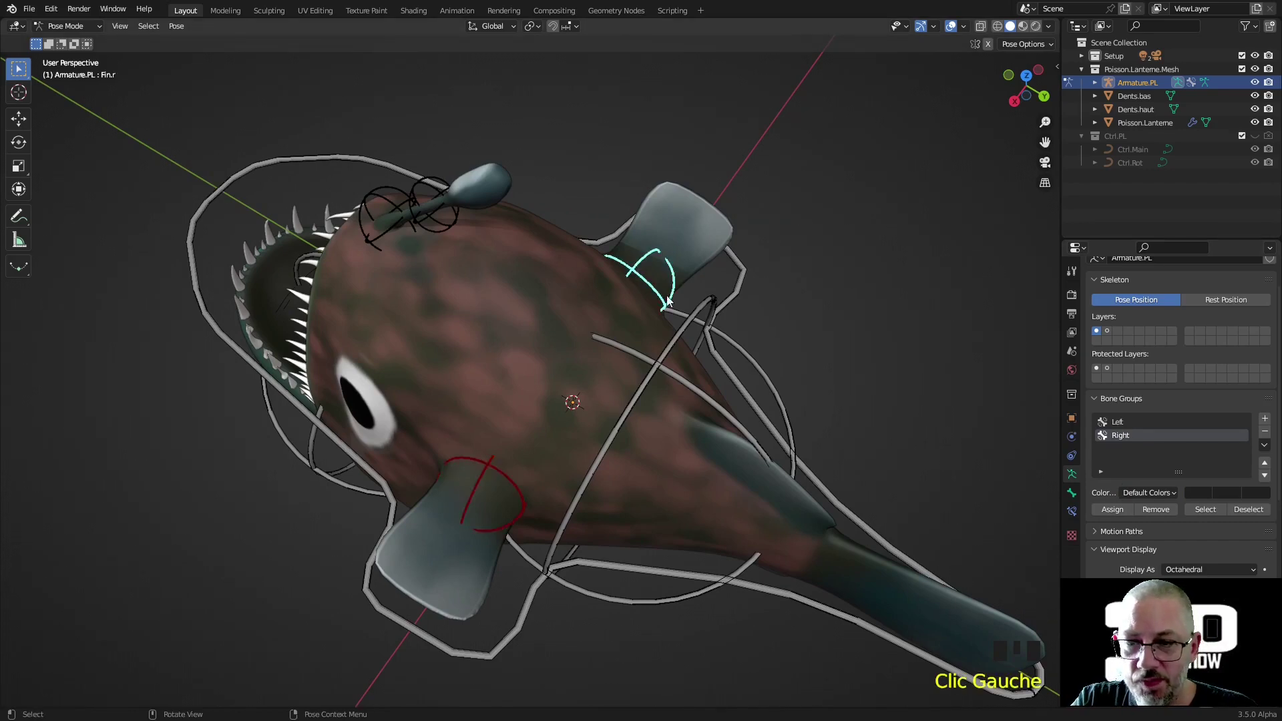
pyautogui.click(1112, 510)
pyautogui.click(1154, 492)
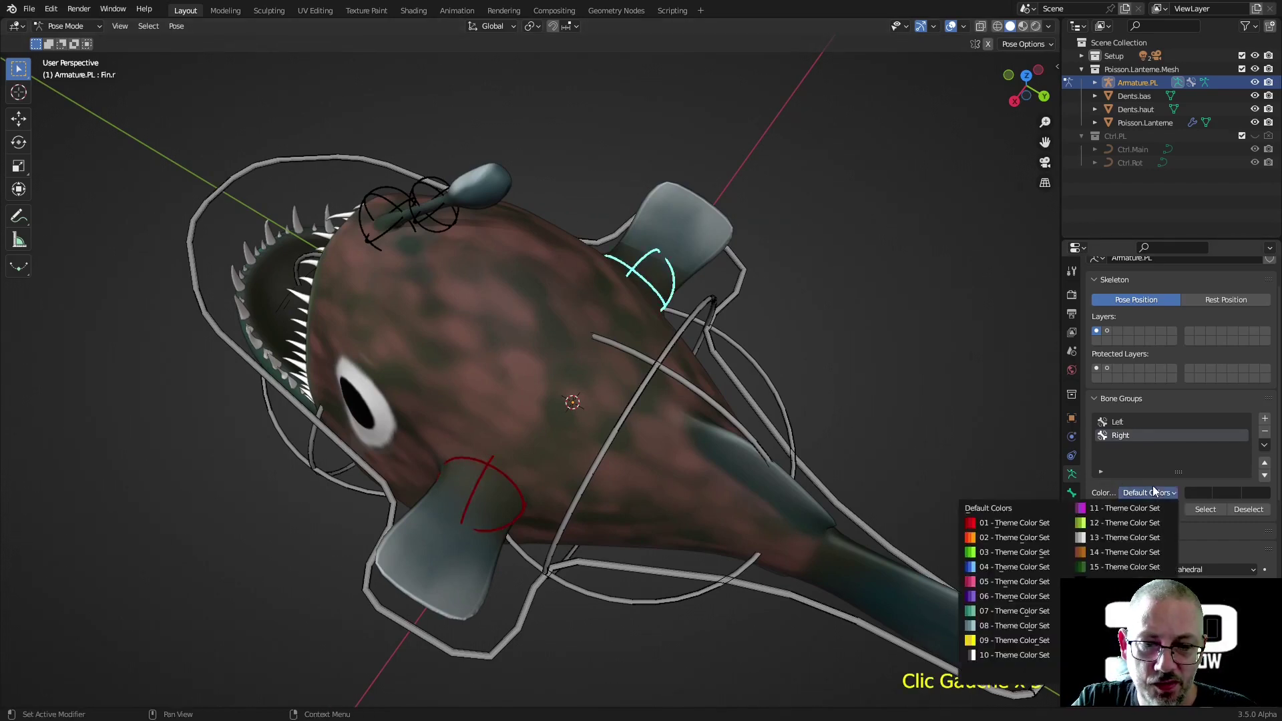
pyautogui.click(993, 551)
pyautogui.moveTo(857, 335); pyautogui.dragTo(779, 336, button='middle')
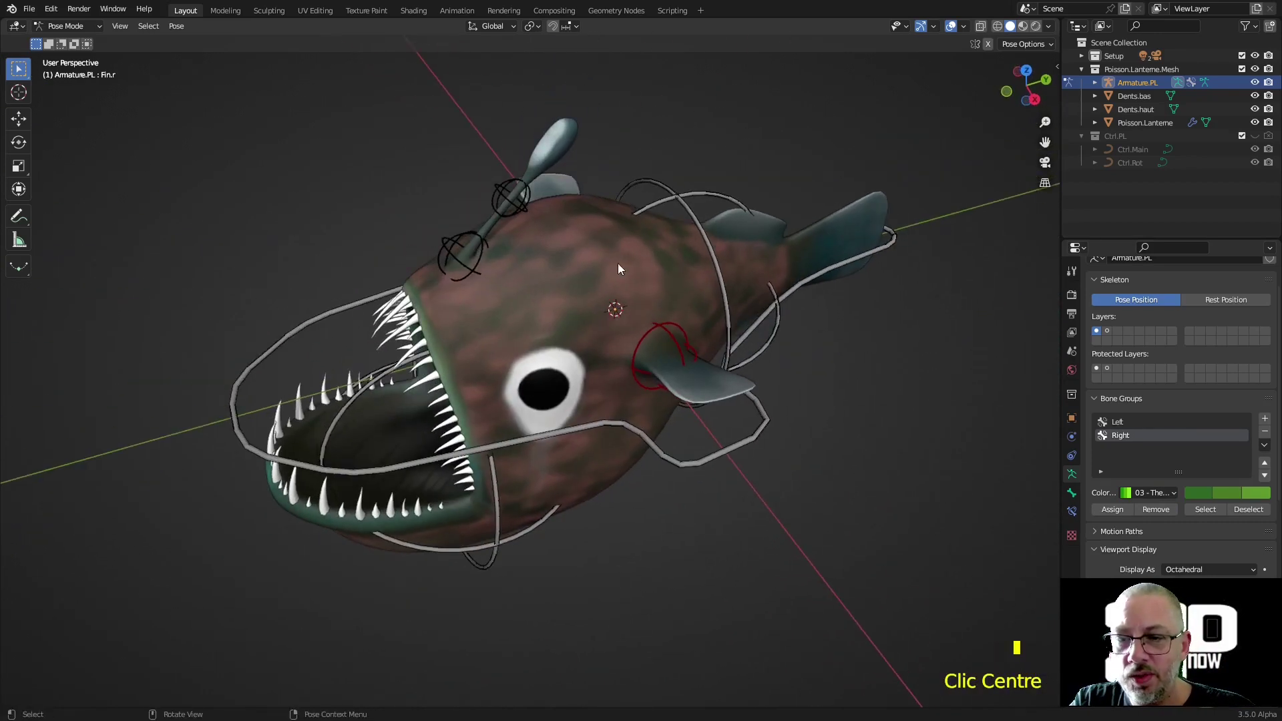
# - Add a third bone group and name it Center
pyautogui.click(1265, 419)
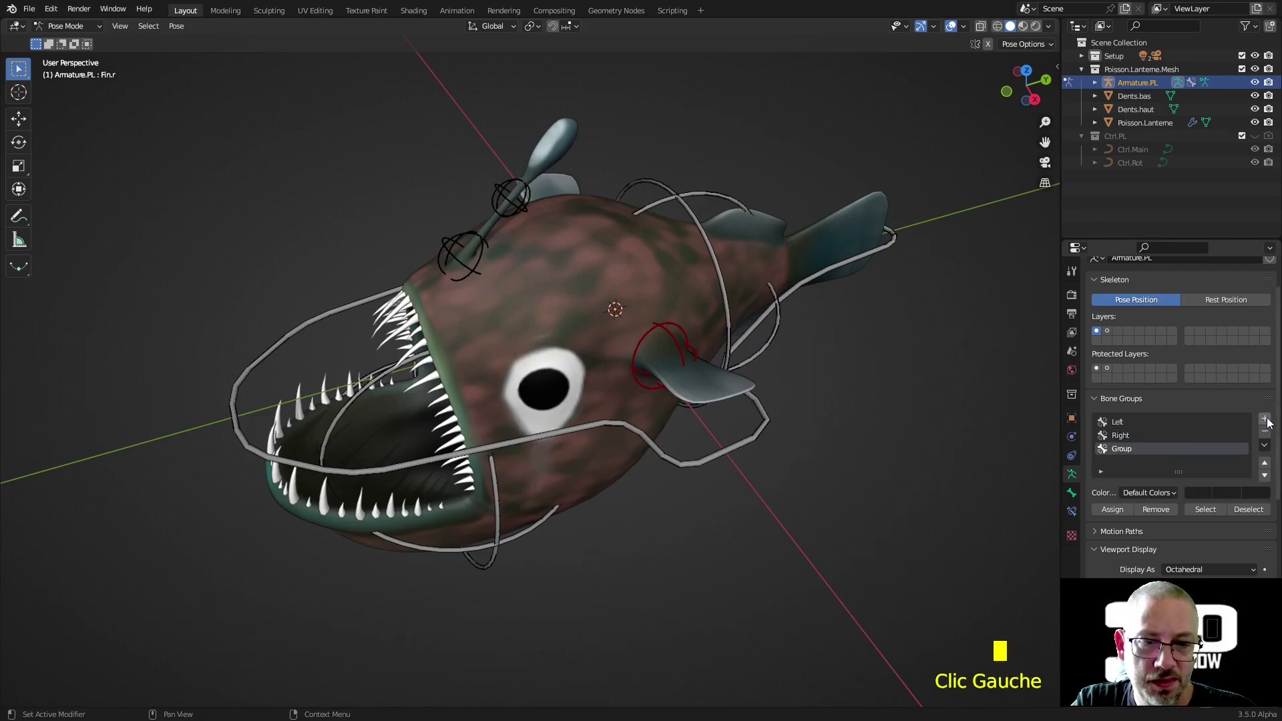
pyautogui.doubleClick(1128, 449)
pyautogui.write('C')
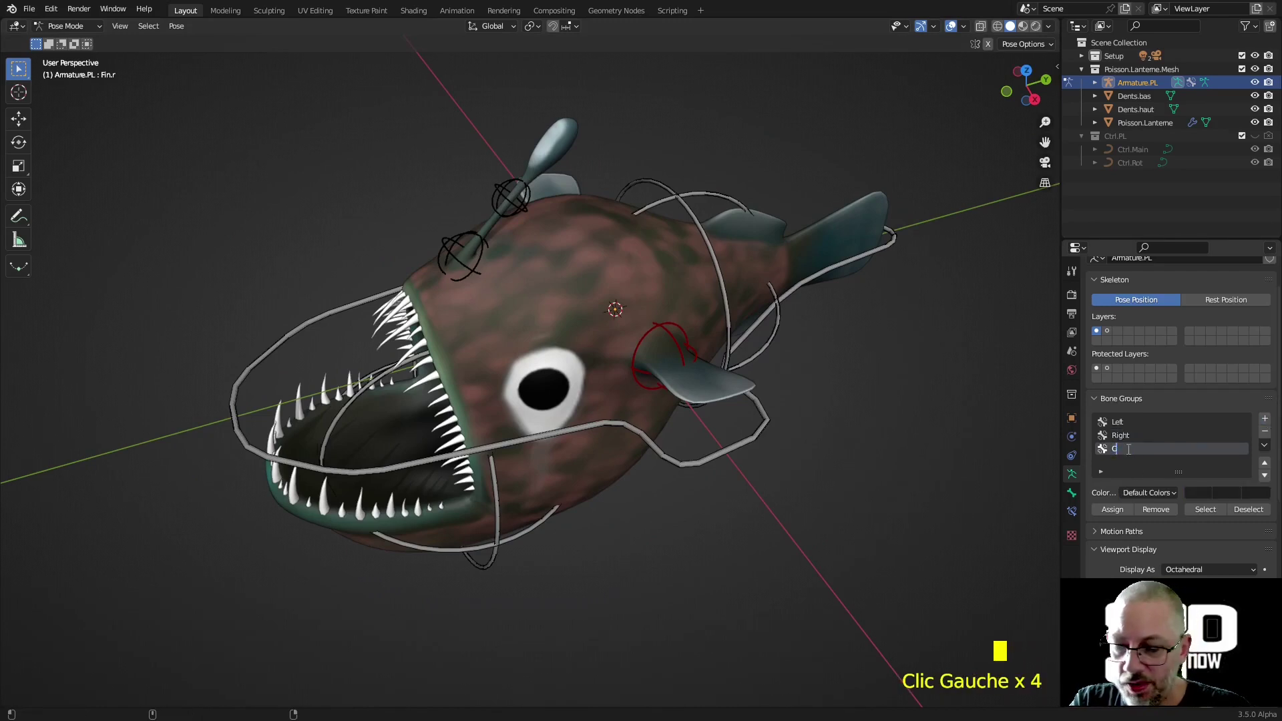
pyautogui.write('enter')
pyautogui.press('Return')
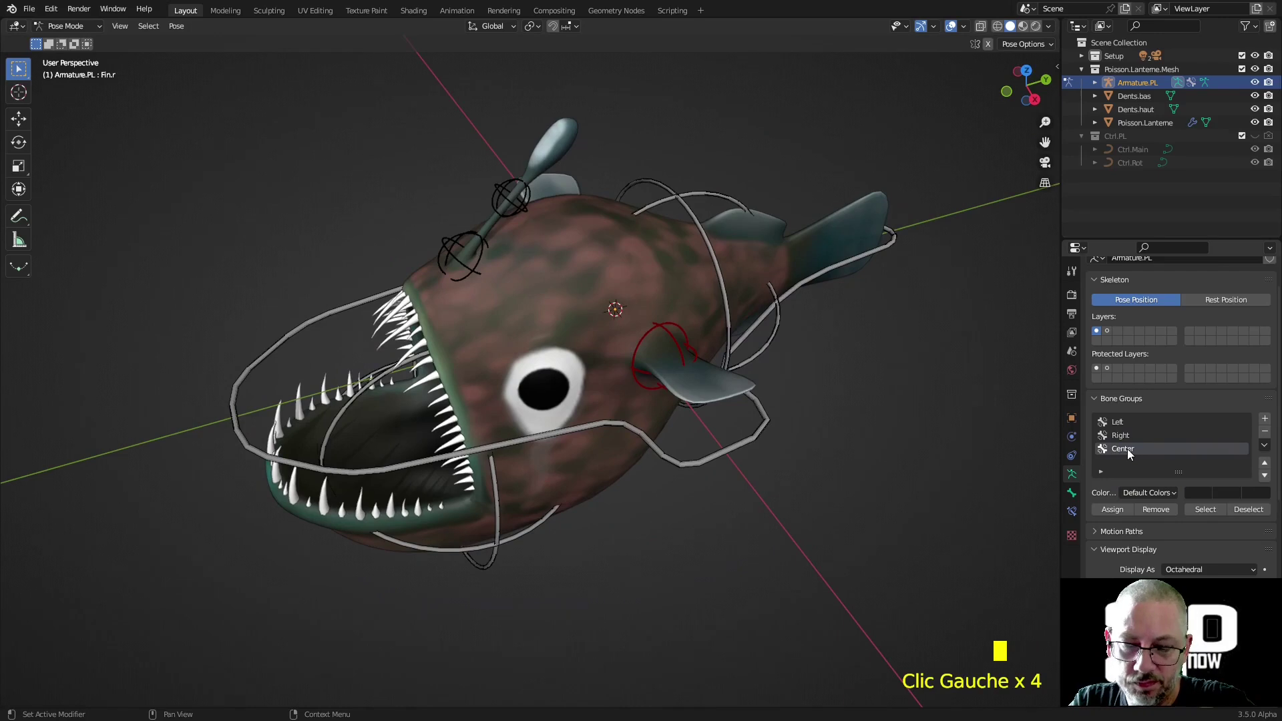
# - Select the mouth controller, both lure controllers and the tail controller together and assign them to the Center group
pyautogui.click(358, 398)
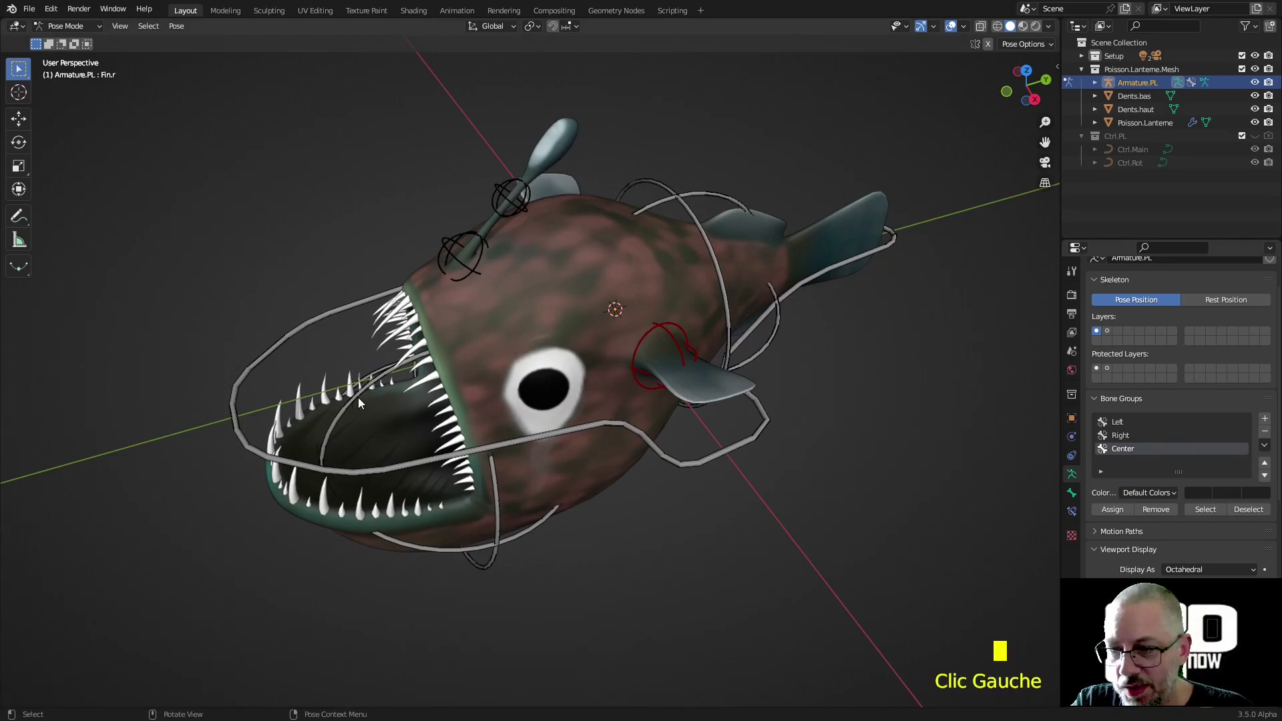
pyautogui.keyDown('shift'); pyautogui.click(455, 248); pyautogui.keyUp('shift')
pyautogui.keyDown('shift'); pyautogui.click(500, 199); pyautogui.keyUp('shift')
pyautogui.keyDown('shift'); pyautogui.click(669, 198); pyautogui.keyUp('shift')
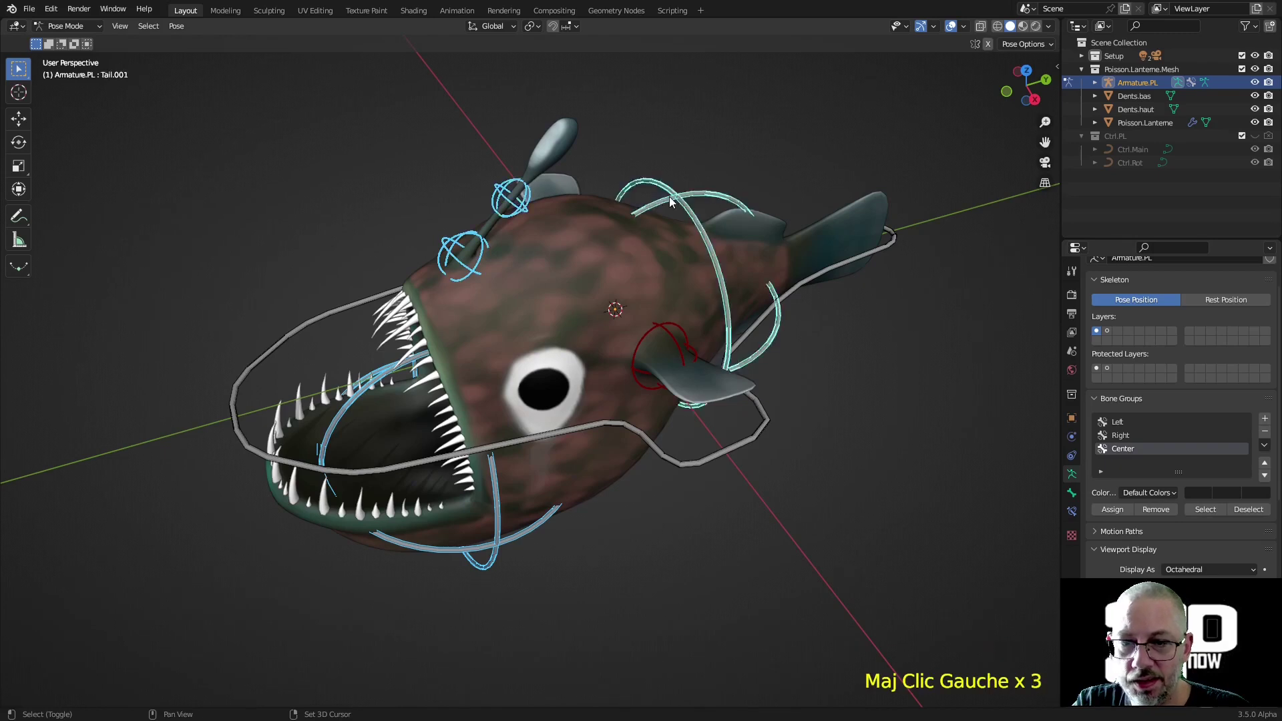
pyautogui.click(1105, 510)
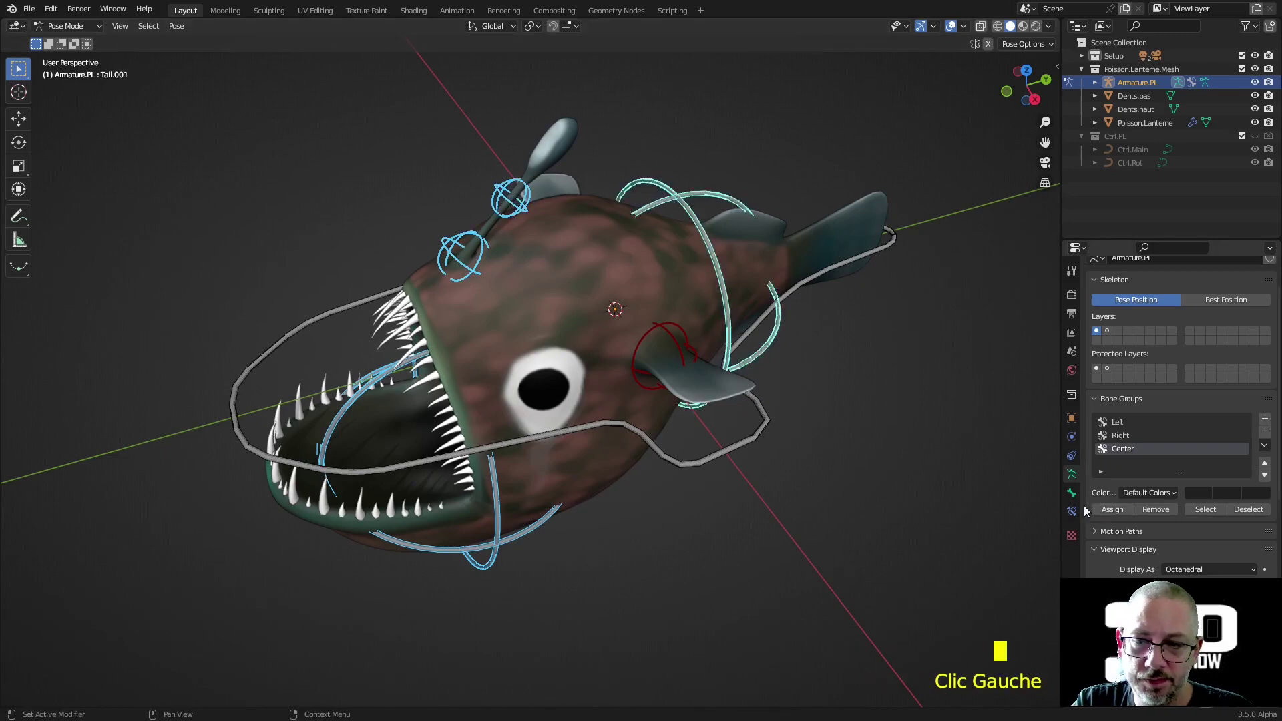
# - Set the Center group's color set to theme color set 04 (blue) and deselect the bones
pyautogui.click(1162, 494)
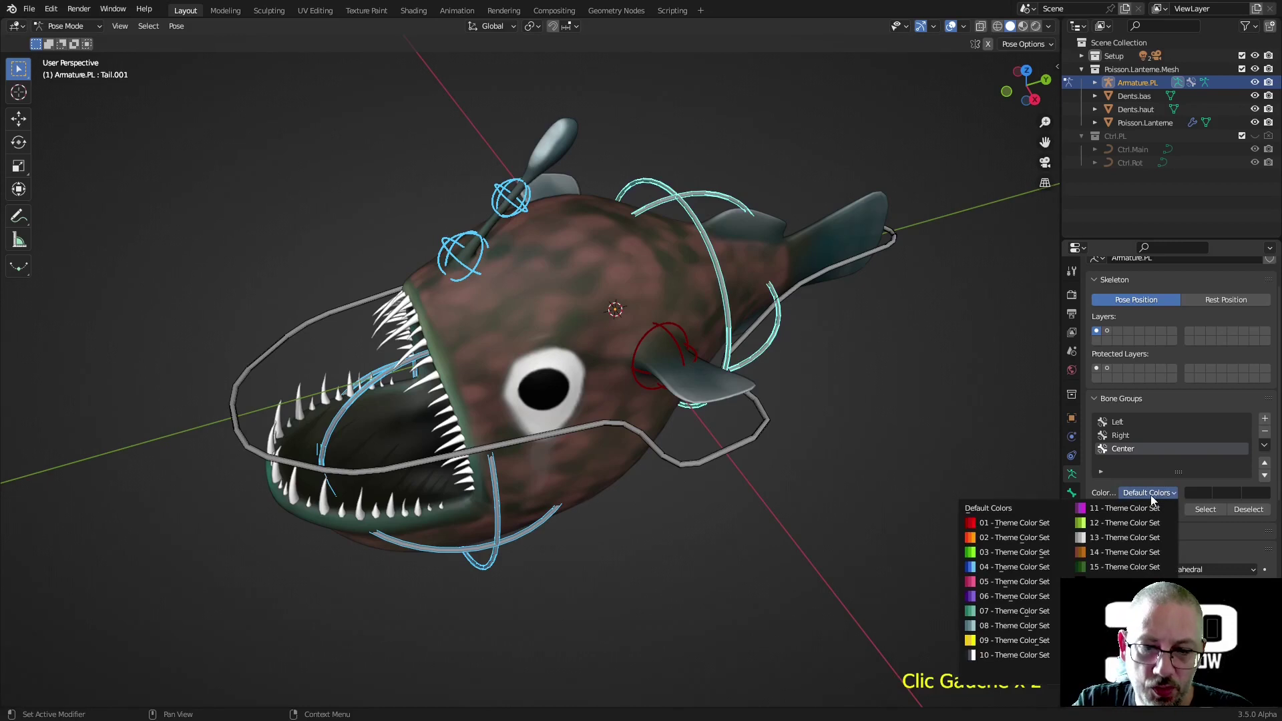
pyautogui.click(1045, 567)
pyautogui.moveTo(936, 399)
pyautogui.mouseDown(button='middle')
pyautogui.moveTo(916, 354)
pyautogui.moveTo(971, 346)
pyautogui.moveTo(980, 382)
pyautogui.moveTo(931, 421)
pyautogui.moveTo(926, 399)
pyautogui.moveTo(906, 405)
pyautogui.moveTo(930, 401)
pyautogui.mouseUp(button='middle')
pyautogui.click(926, 399)
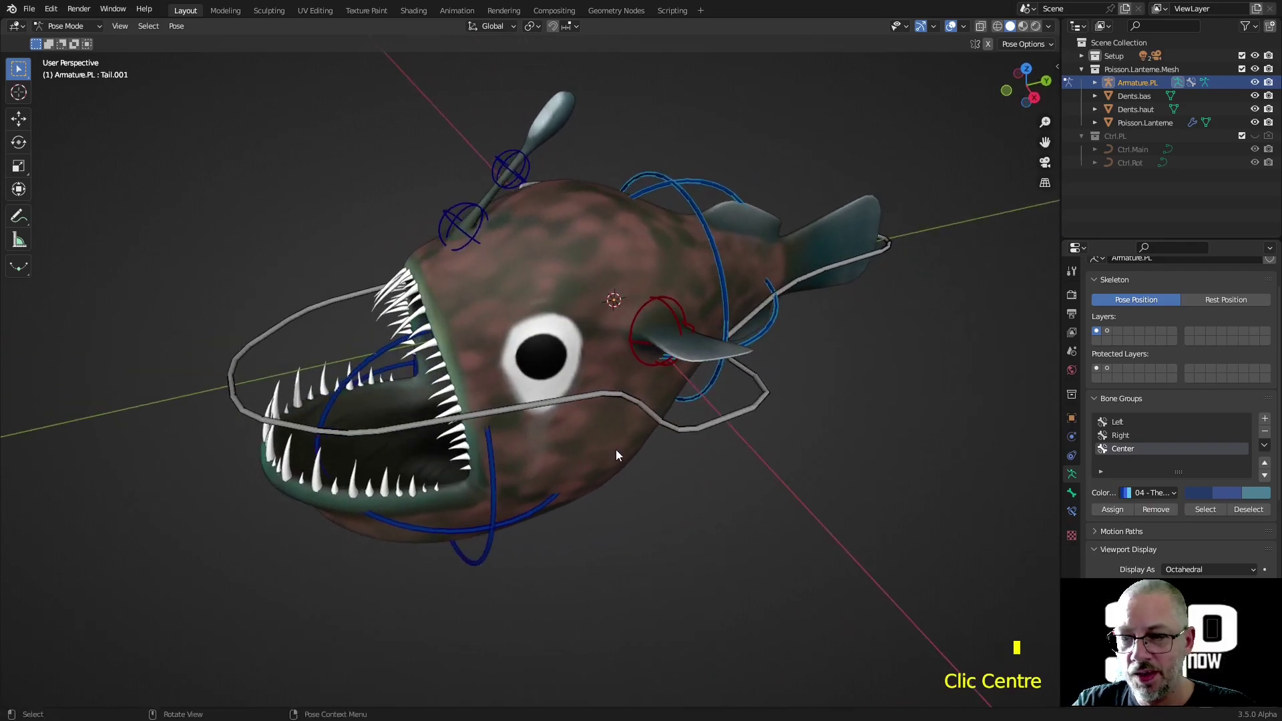
# - Select the Main bone around the fish and add a fourth bone group named Main
pyautogui.click(730, 435)
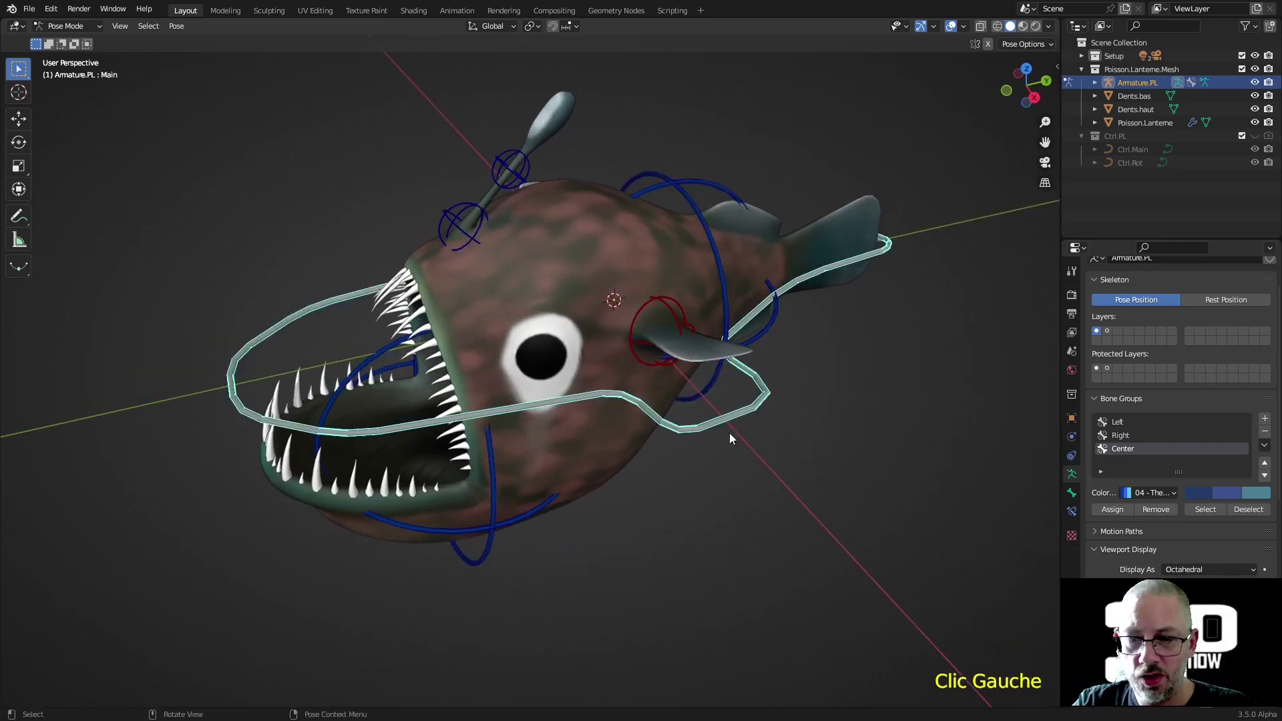
pyautogui.click(1265, 419)
pyautogui.doubleClick(1128, 463)
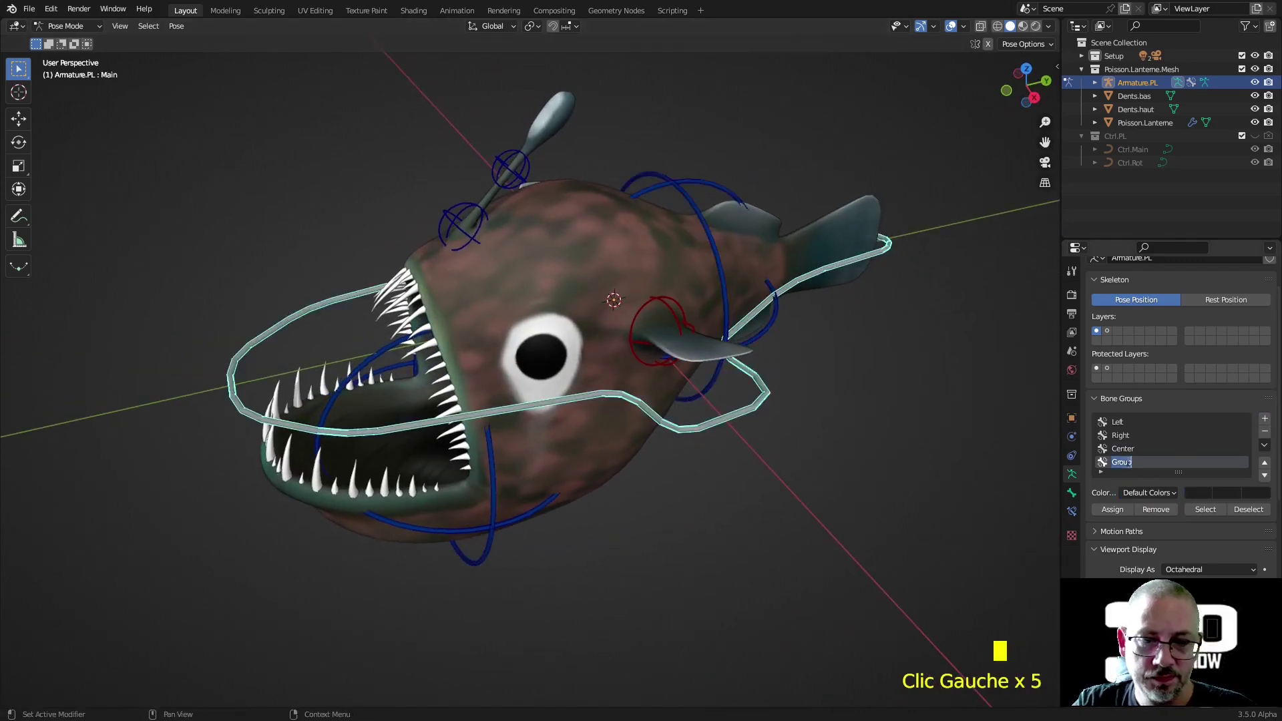
pyautogui.write('Main')
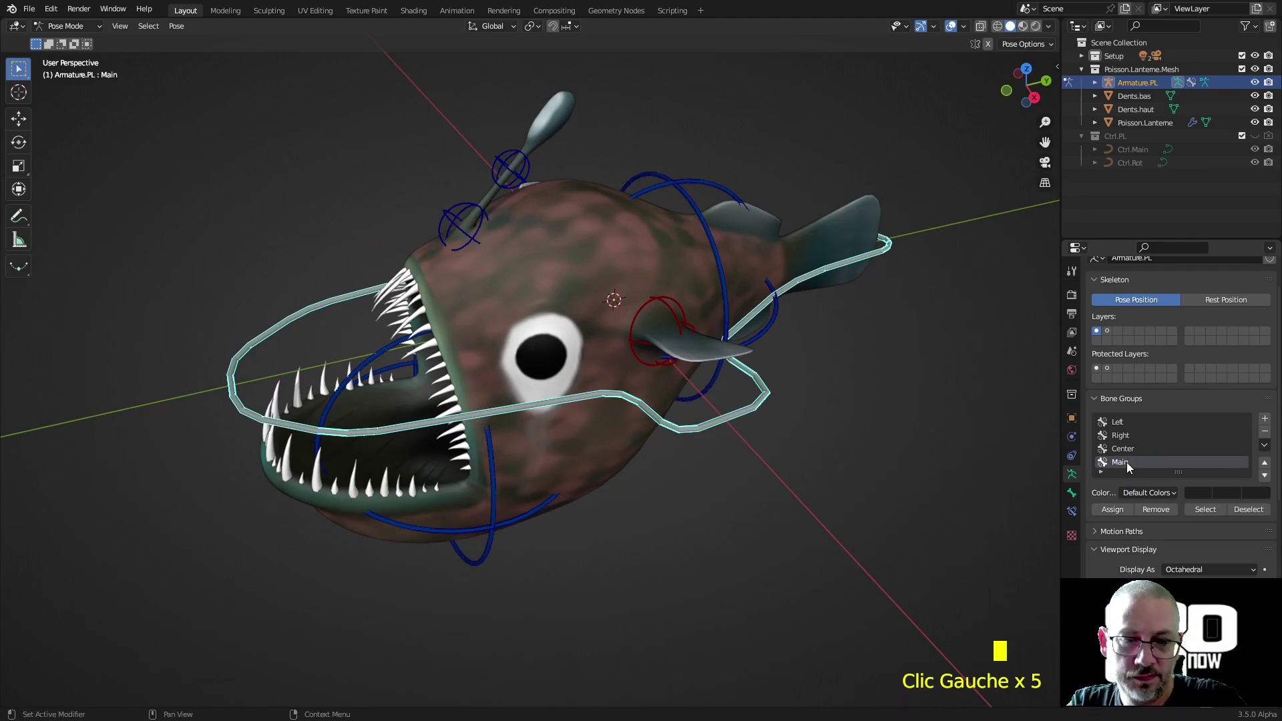
# - Set the Main group's color set to theme color set 09 (yellow) and assign the Main bone to the group
pyautogui.click(1143, 492)
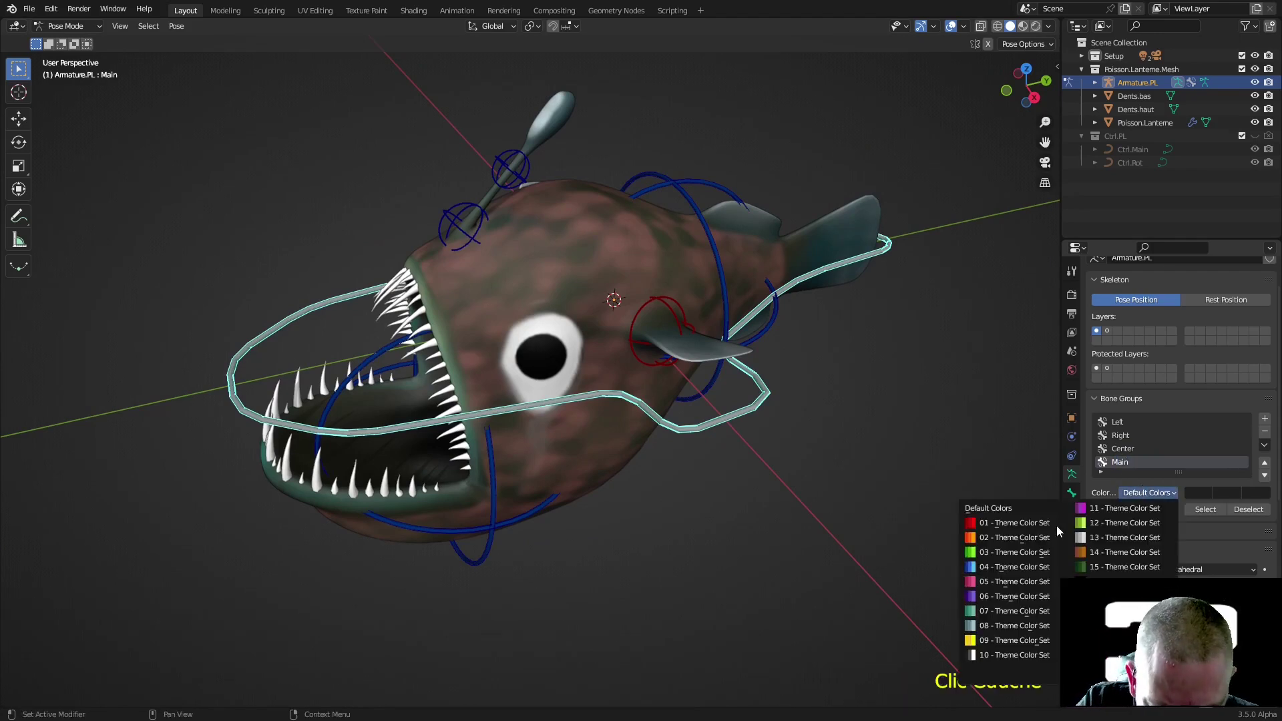
pyautogui.click(990, 640)
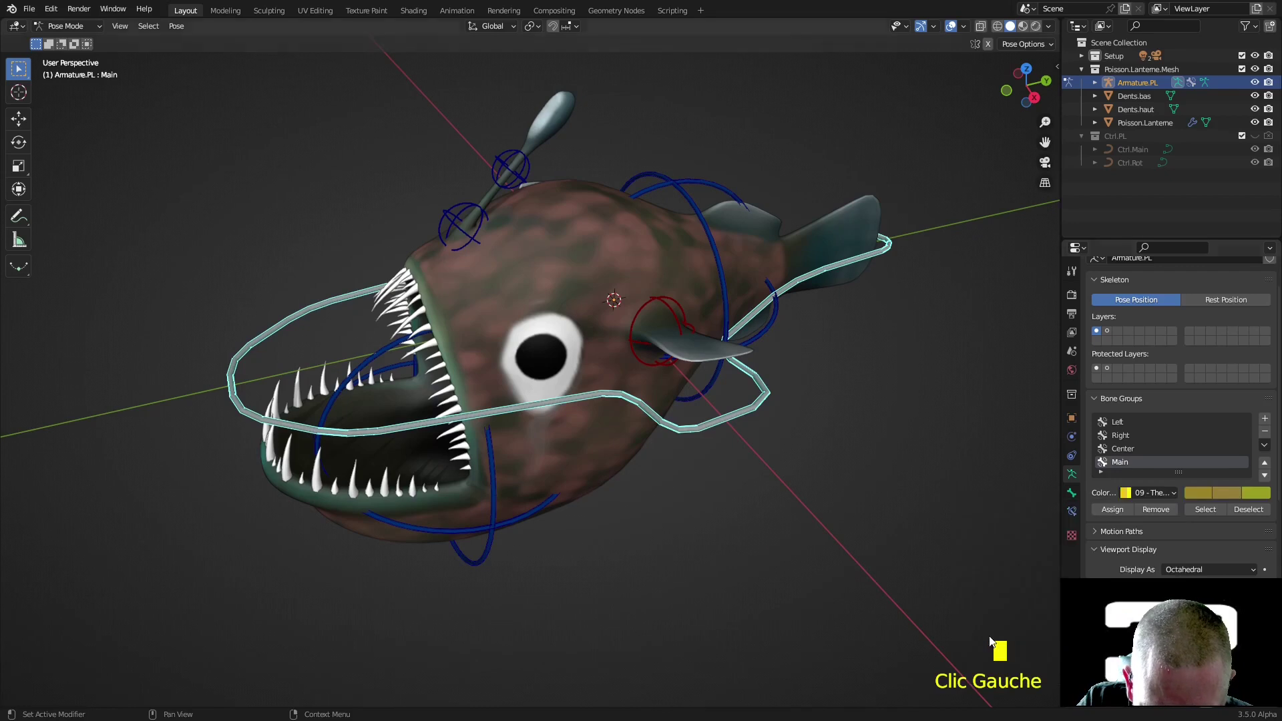
pyautogui.click(1111, 510)
pyautogui.click(914, 461)
pyautogui.moveTo(913, 461); pyautogui.dragTo(907, 414, button='middle')
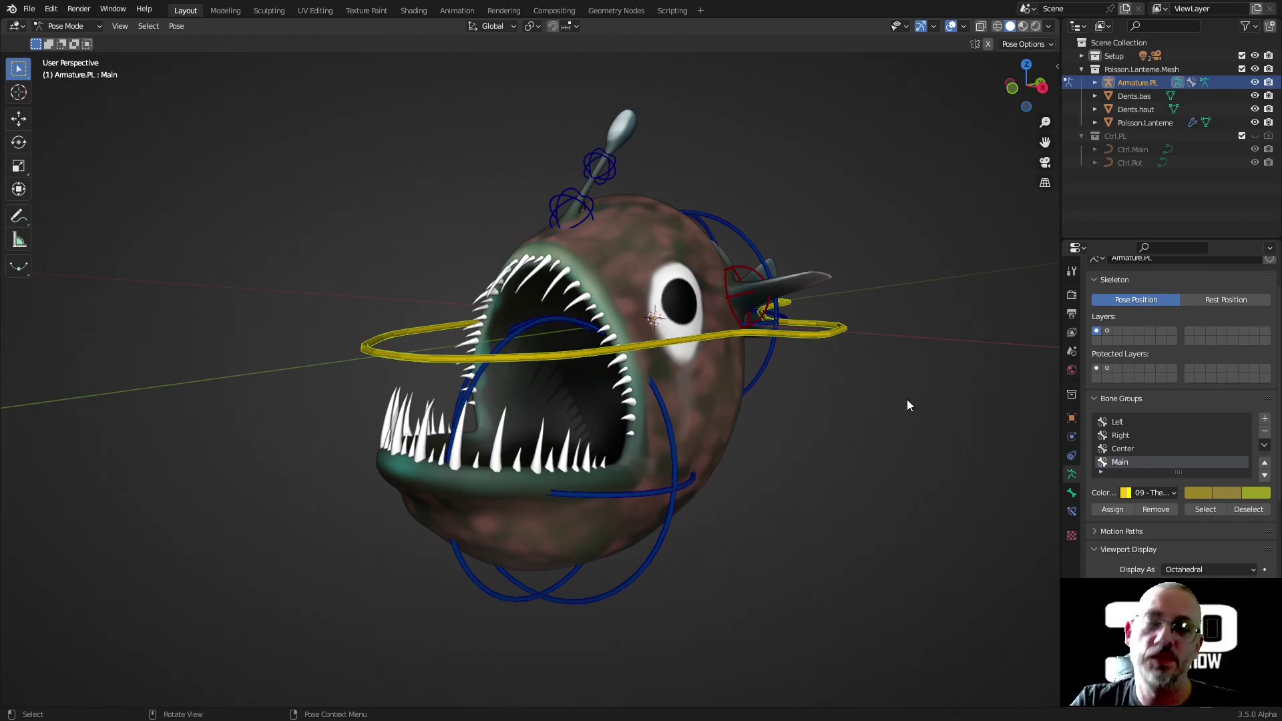
pyautogui.moveTo(930, 424); pyautogui.dragTo(899, 443, button='middle')
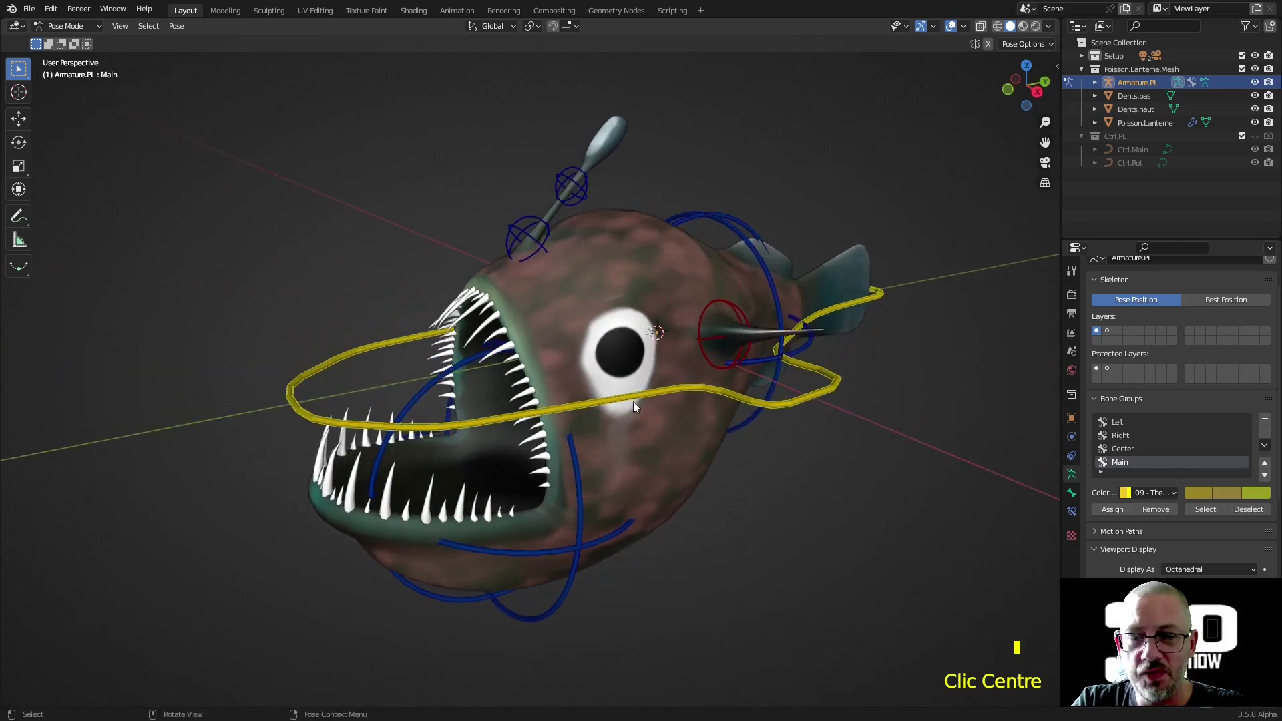